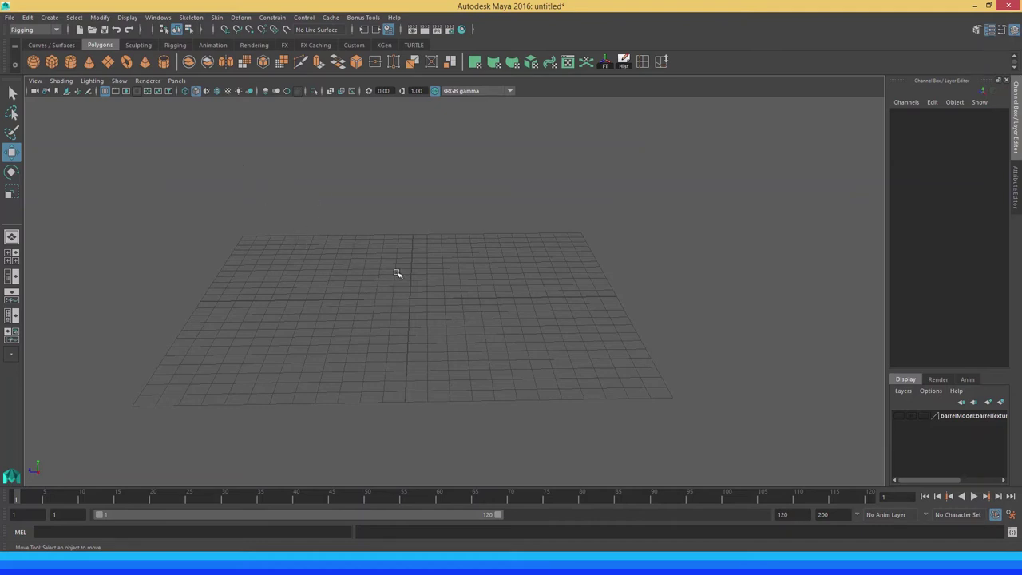
# Create a polygon cylinder and raise it above the grid
pyautogui.moveTo(372, 253)
pyautogui.keyDown('alt'); pyautogui.mouseDown(button='middle')
pyautogui.moveTo(392, 264)
pyautogui.moveTo(424, 250)
pyautogui.moveTo(433, 258)
pyautogui.moveTo(413, 255)
pyautogui.moveTo(435, 264)
pyautogui.moveTo(417, 266)
pyautogui.moveTo(428, 263)
pyautogui.moveTo(414, 252)
pyautogui.mouseUp(button='middle'); pyautogui.keyUp('alt')
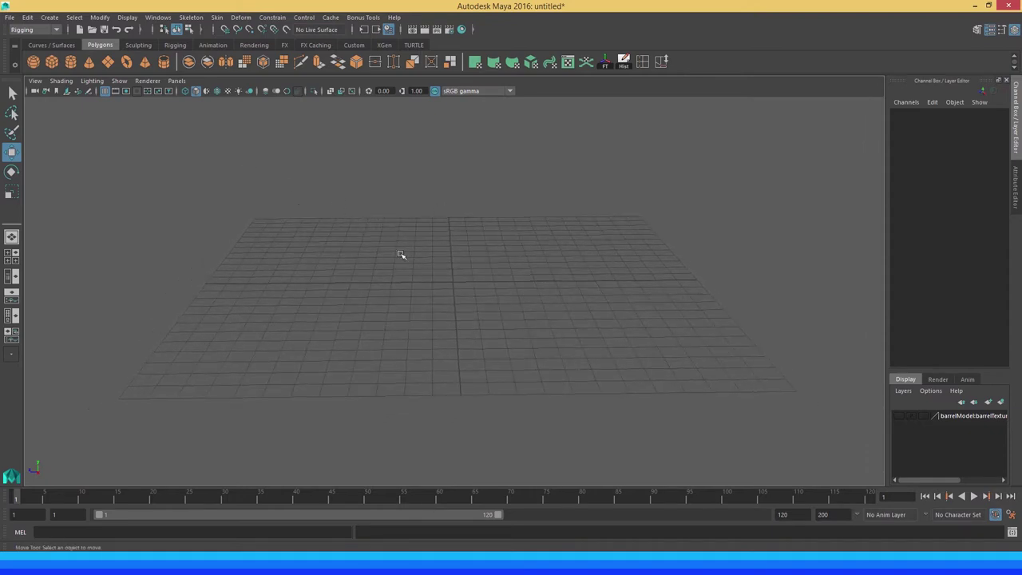
pyautogui.keyDown('alt'); pyautogui.moveTo(413, 237); pyautogui.dragTo(330, 297, button='middle'); pyautogui.keyUp('alt')
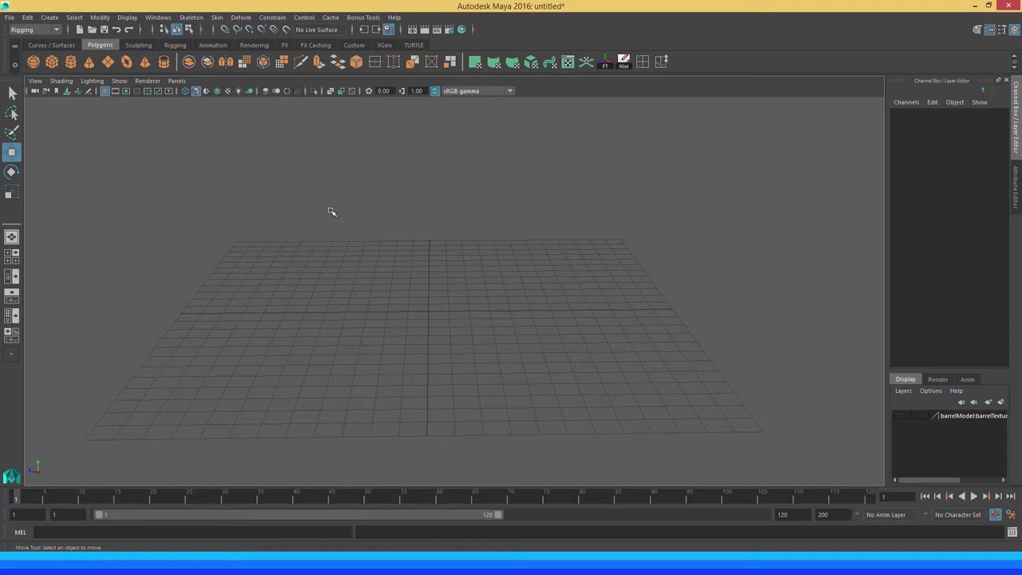
pyautogui.moveTo(1021, 58); pyautogui.dragTo(728, 62)
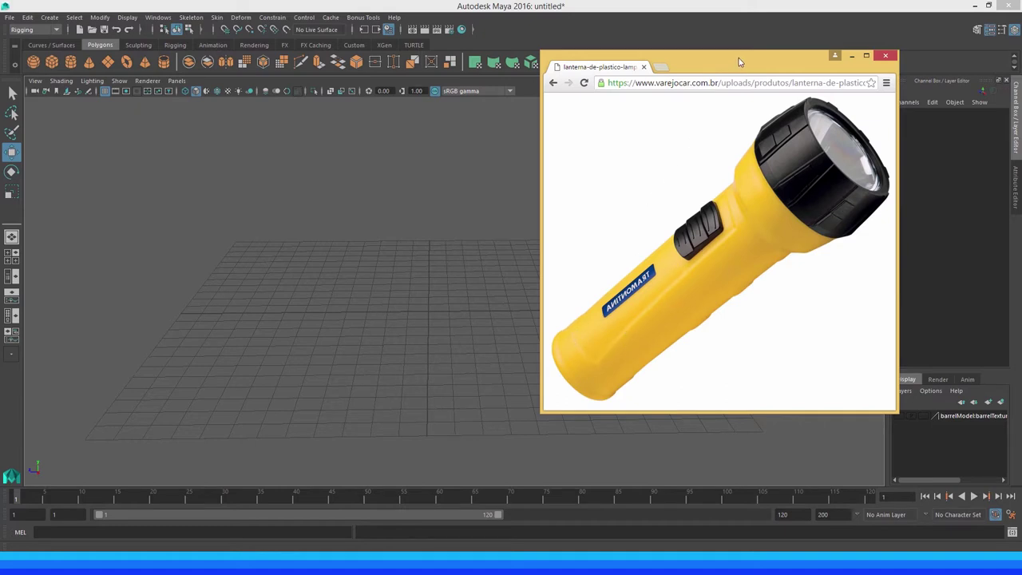
pyautogui.moveTo(739, 63); pyautogui.dragTo(1021, 64)
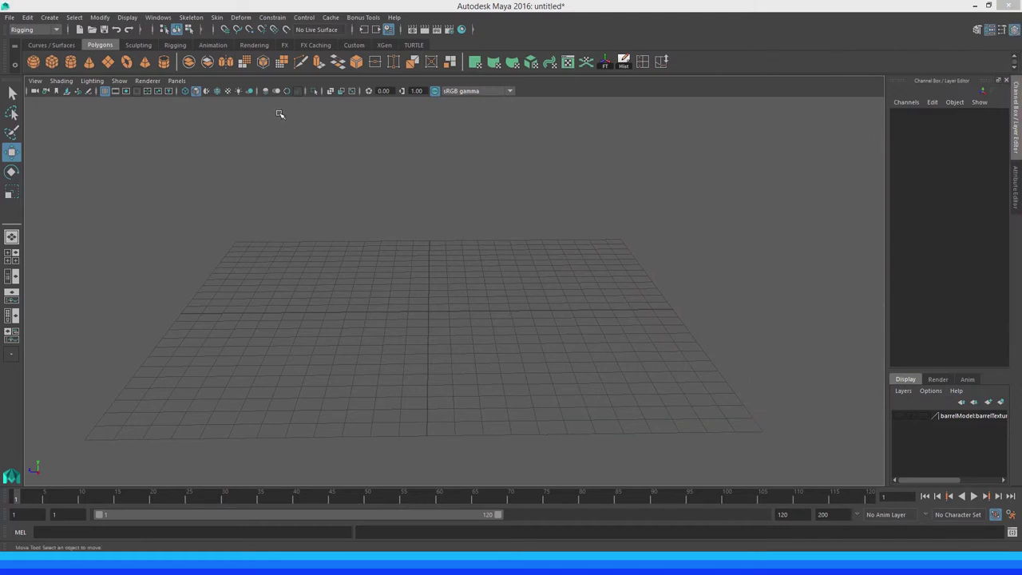
pyautogui.click(70, 69)
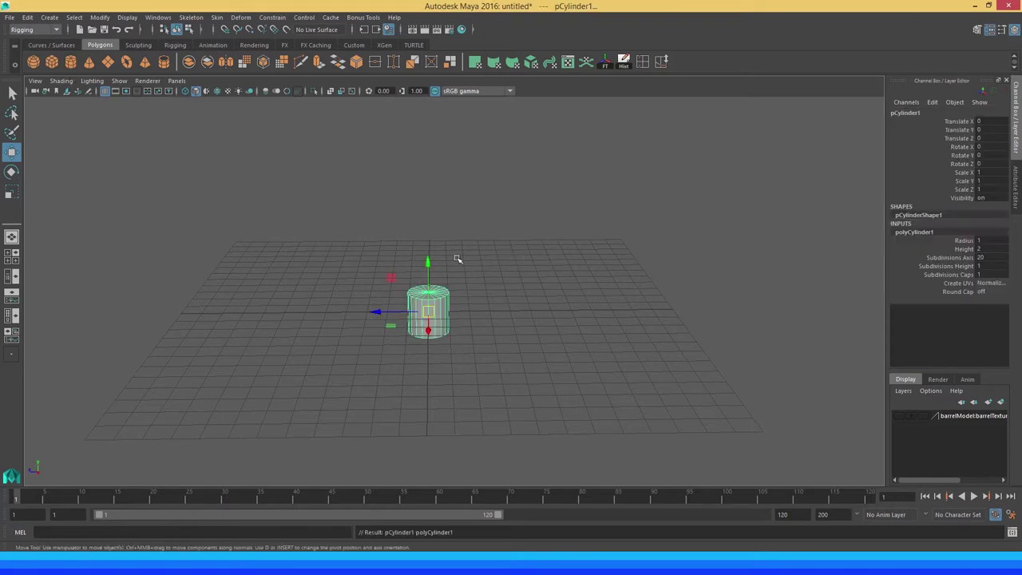
pyautogui.scroll(2, 506, 282)
pyautogui.scroll(1, 484, 274)
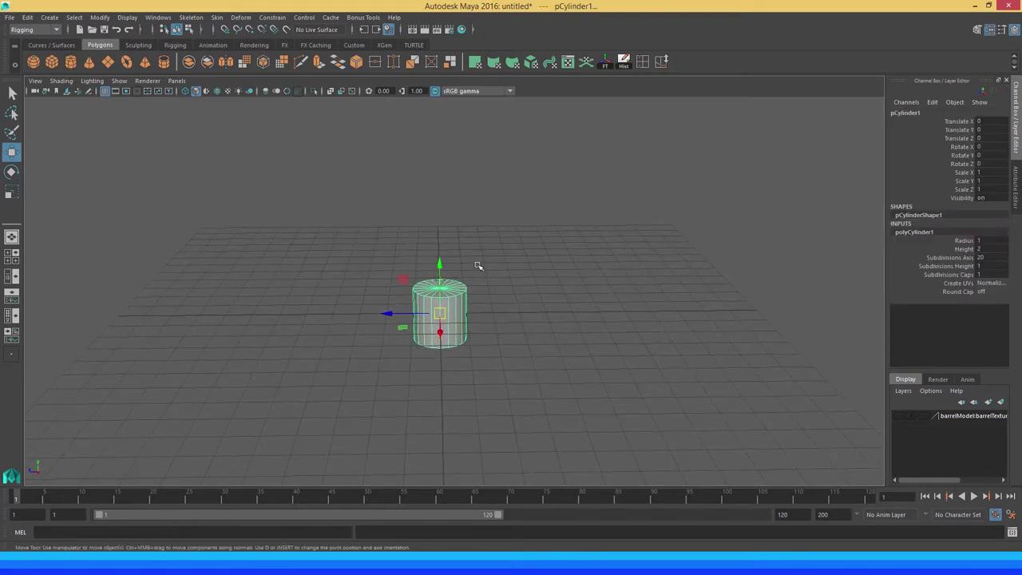
pyautogui.scroll(1, 479, 261)
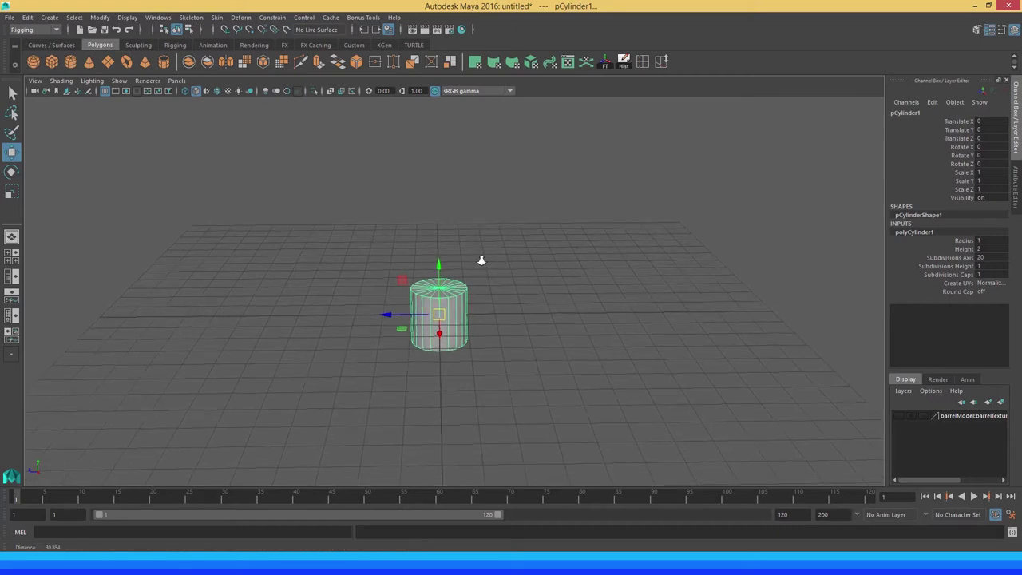
pyautogui.scroll(1, 464, 269)
pyautogui.moveTo(453, 273)
pyautogui.mouseDown()
pyautogui.moveTo(453, 232)
pyautogui.moveTo(507, 263)
pyautogui.mouseUp()
# Rotate the cylinder 90 on X so it lies horizontally
pyautogui.press('e')
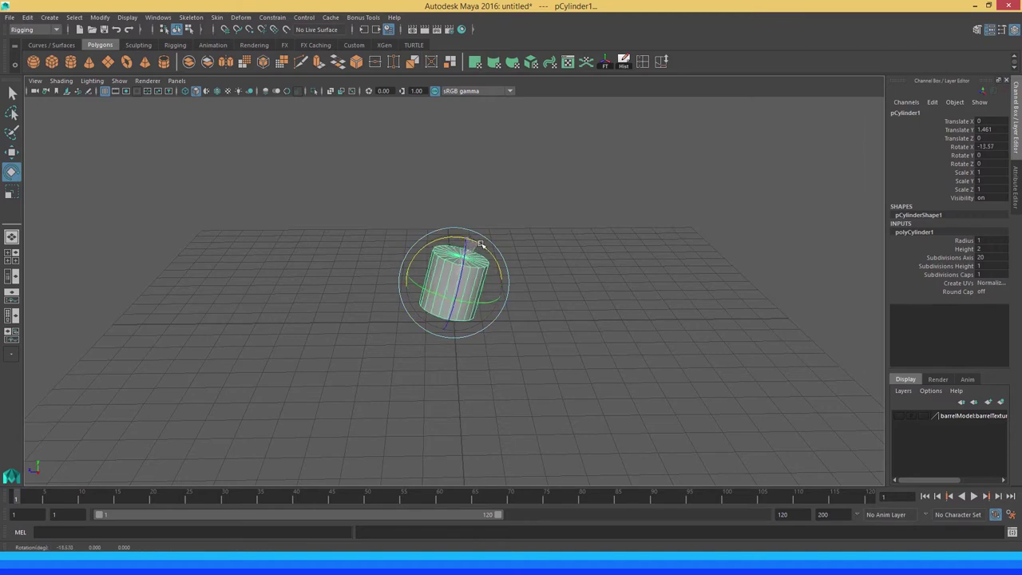
pyautogui.write('-45')
pyautogui.doubleClick(994, 146)
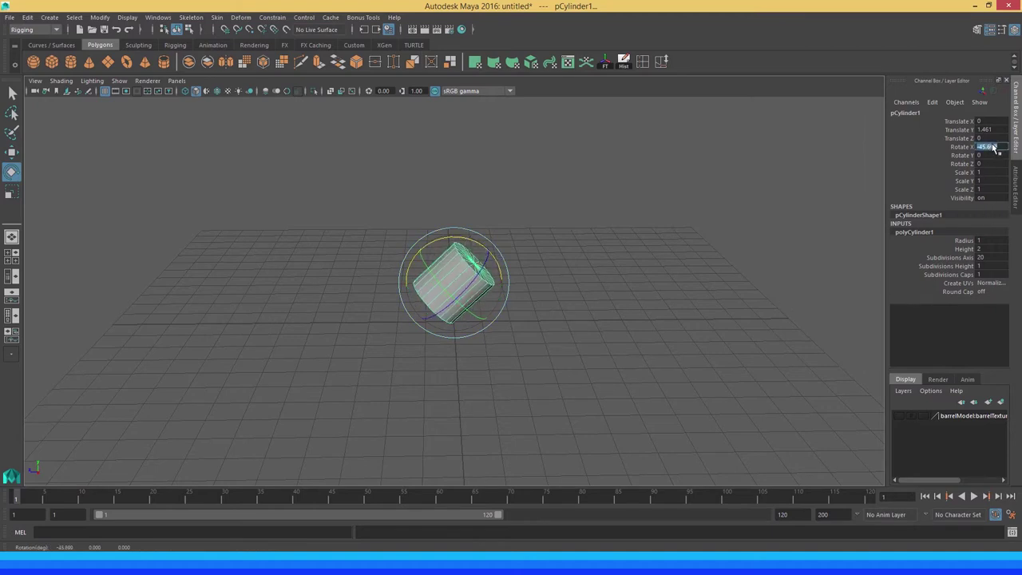
pyautogui.write('90')
pyautogui.press('Return')
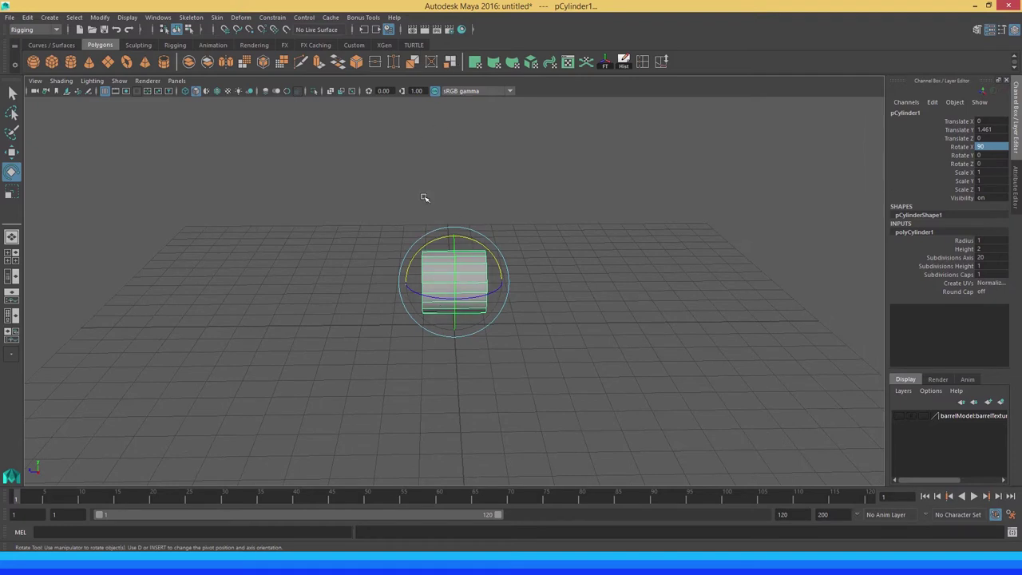
pyautogui.moveTo(424, 197)
pyautogui.keyDown('alt'); pyautogui.mouseDown()
pyautogui.moveTo(406, 247)
pyautogui.moveTo(423, 259)
pyautogui.mouseUp(); pyautogui.keyUp('alt')
# Scale the cylinder to 1.88 × 6.945 × 1.88 and raise it to Y 1.981
pyautogui.press('r')
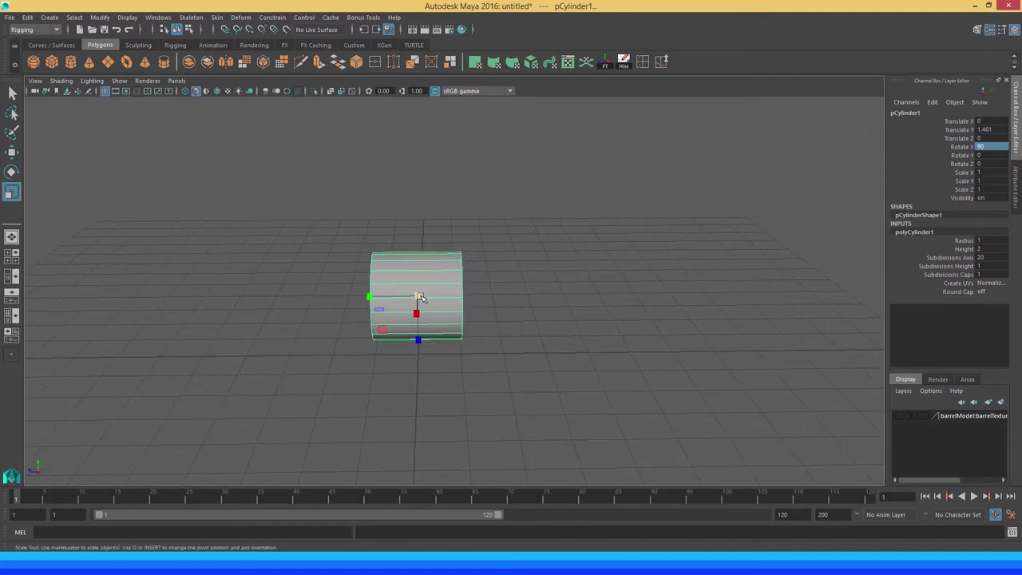
pyautogui.moveTo(420, 297); pyautogui.dragTo(486, 306)
pyautogui.press('w')
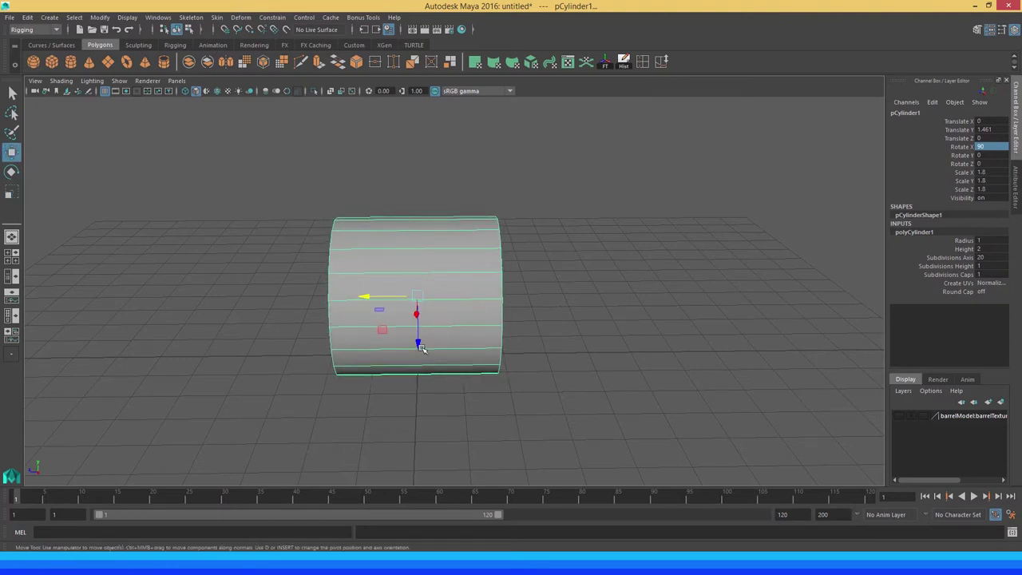
pyautogui.moveTo(422, 348); pyautogui.dragTo(421, 340)
pyautogui.keyDown('alt'); pyautogui.moveTo(421, 340); pyautogui.dragTo(381, 281, button='right'); pyautogui.keyUp('alt')
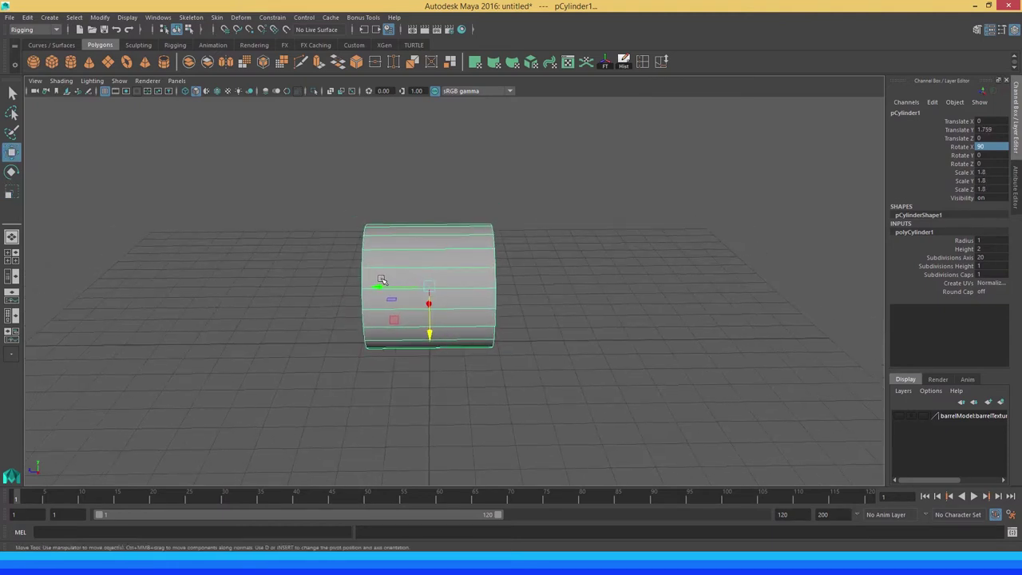
pyautogui.press('r')
pyautogui.moveTo(379, 285)
pyautogui.mouseDown()
pyautogui.moveTo(201, 281)
pyautogui.moveTo(253, 277)
pyautogui.moveTo(274, 295)
pyautogui.moveTo(403, 301)
pyautogui.moveTo(452, 285)
pyautogui.mouseUp()
pyautogui.press('w')
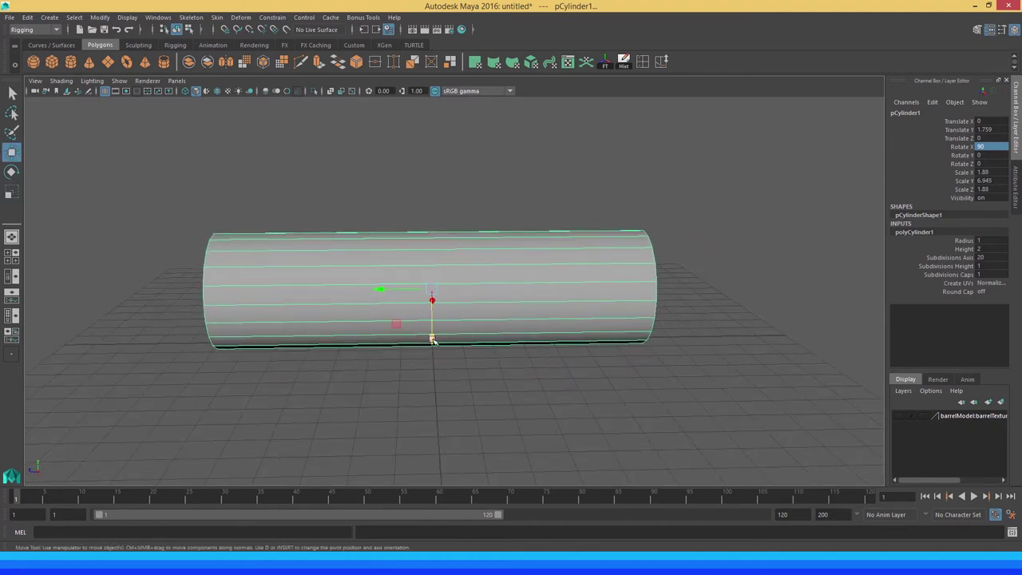
pyautogui.keyDown('alt'); pyautogui.moveTo(347, 311); pyautogui.dragTo(372, 304); pyautogui.keyUp('alt')
pyautogui.moveTo(448, 338)
pyautogui.mouseDown()
pyautogui.moveTo(426, 227)
pyautogui.moveTo(463, 207)
pyautogui.moveTo(445, 176)
pyautogui.mouseUp()
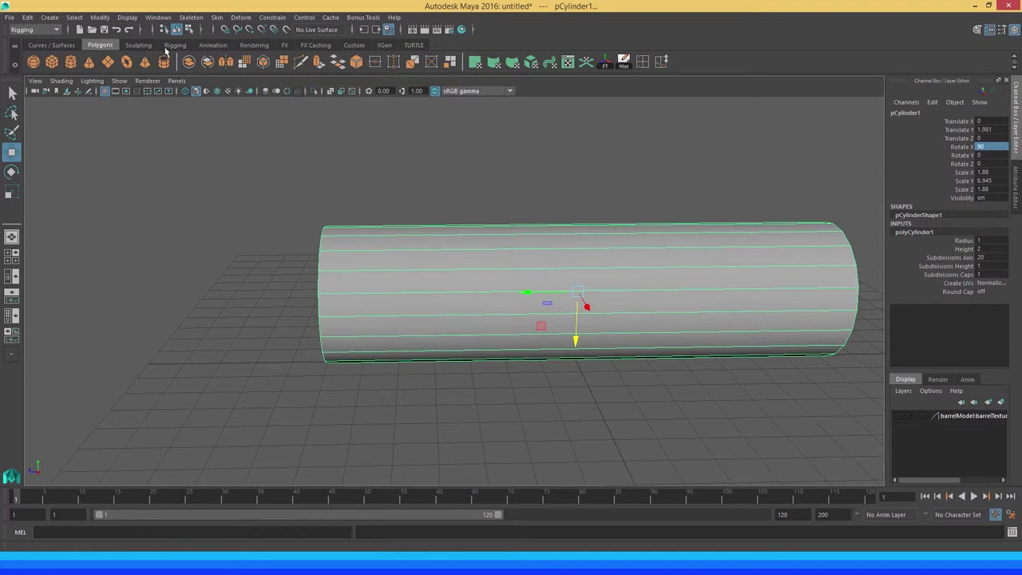
# Switch the menu set from Rigging to Modeling
pyautogui.click(46, 31)
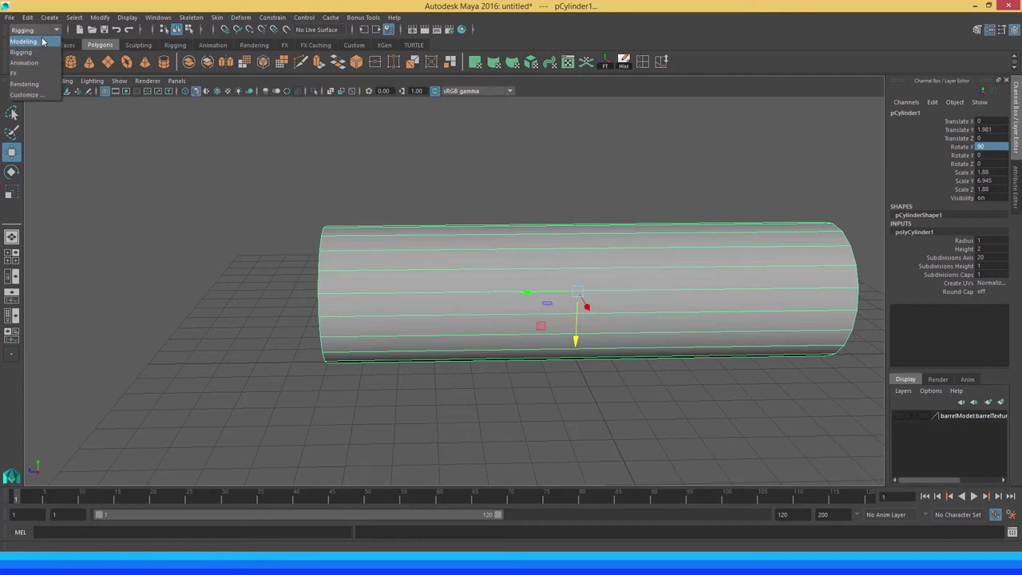
pyautogui.click(24, 41)
pyautogui.click(254, 17)
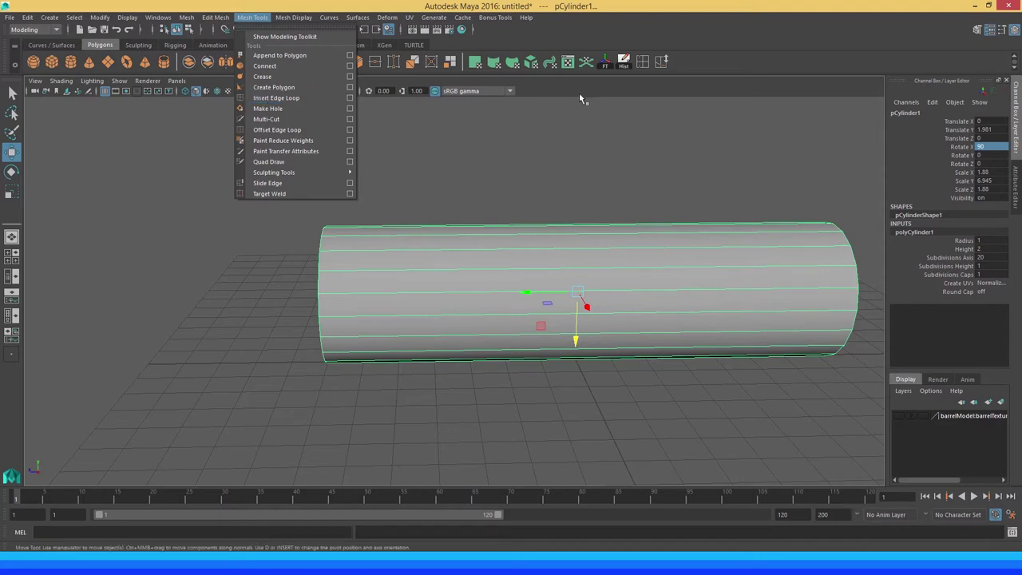
pyautogui.click(638, 93)
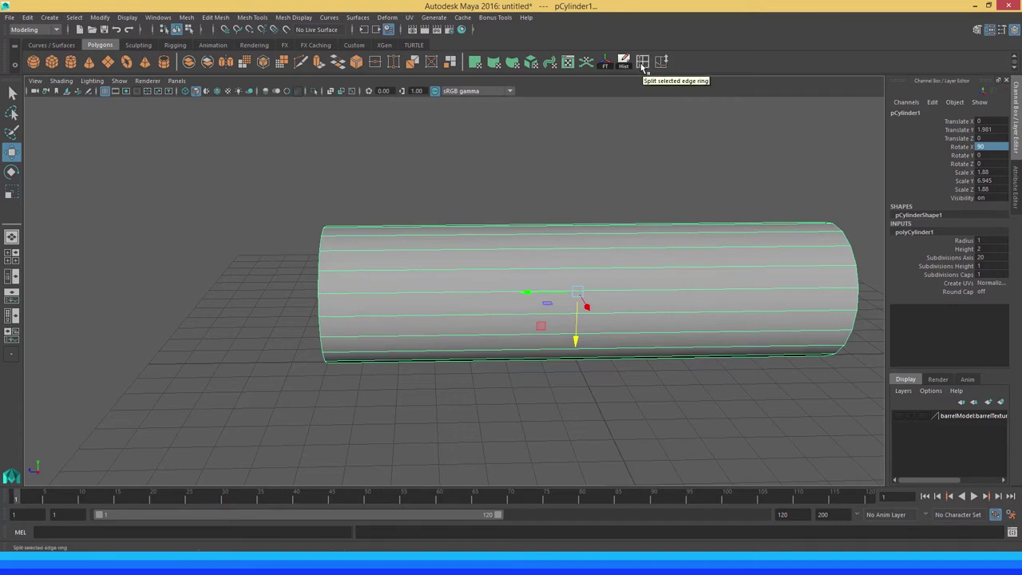
# Try an Insert Edge Loop near the barrel's left end, then undo it
pyautogui.click(292, 17)
pyautogui.moveTo(252, 17)
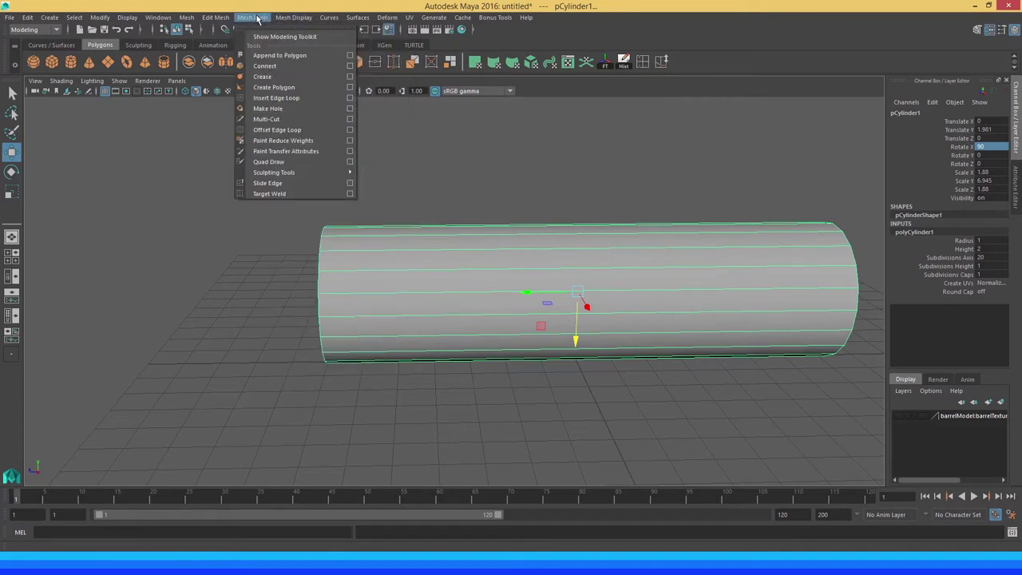
pyautogui.click(269, 97)
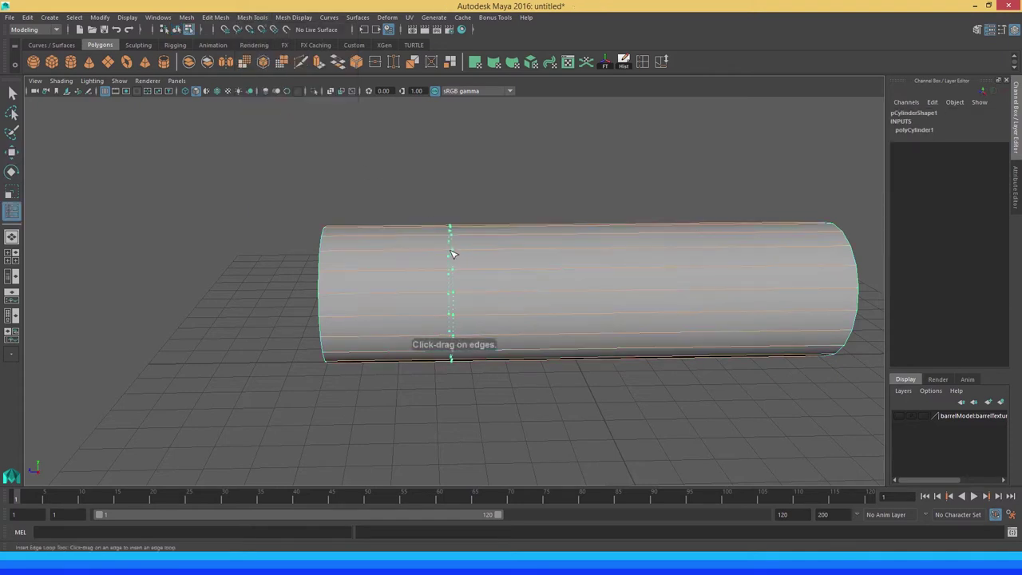
pyautogui.click(363, 253)
pyautogui.hotkey('ctrl', 'z')
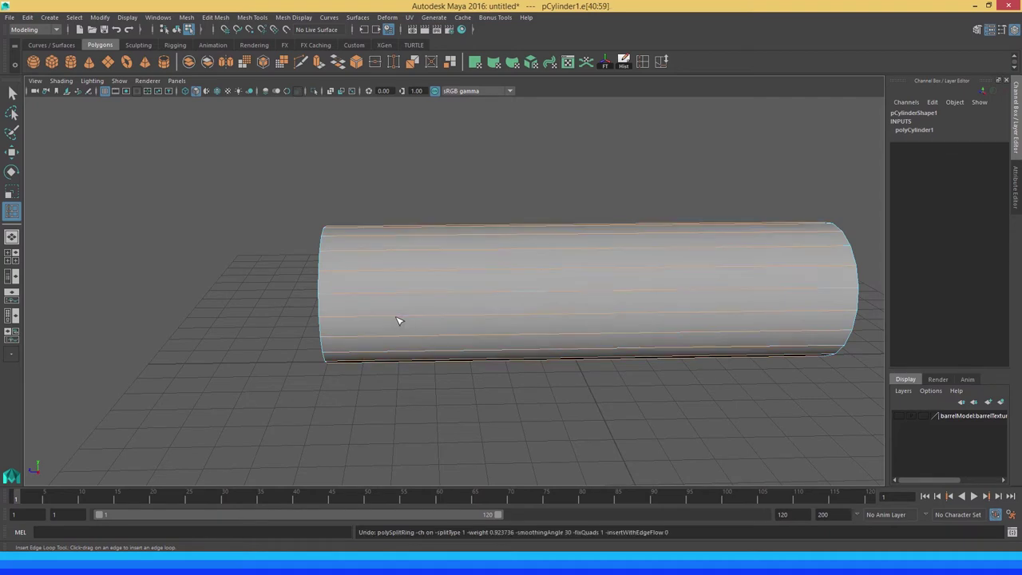
pyautogui.hotkey('ctrl', 'z')
pyautogui.press('q')
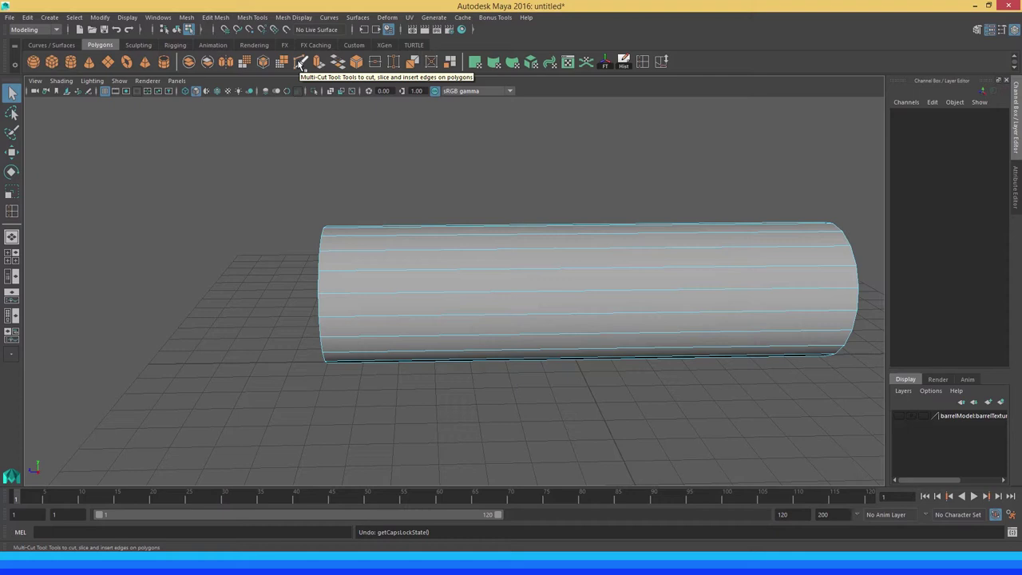
# Place trial Multi-Cut points on the barrel, then clear them
pyautogui.click(300, 64)
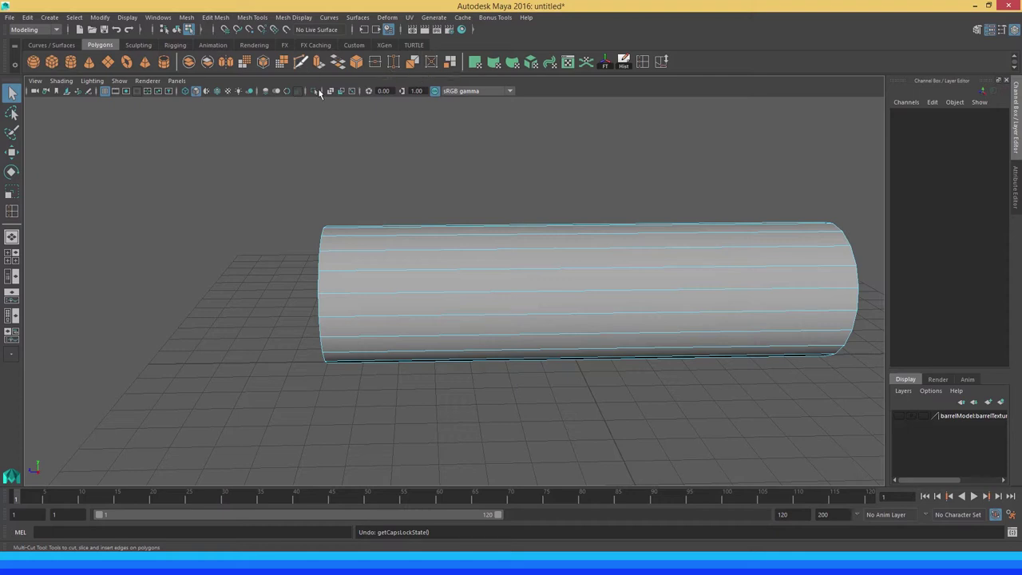
pyautogui.click(413, 252)
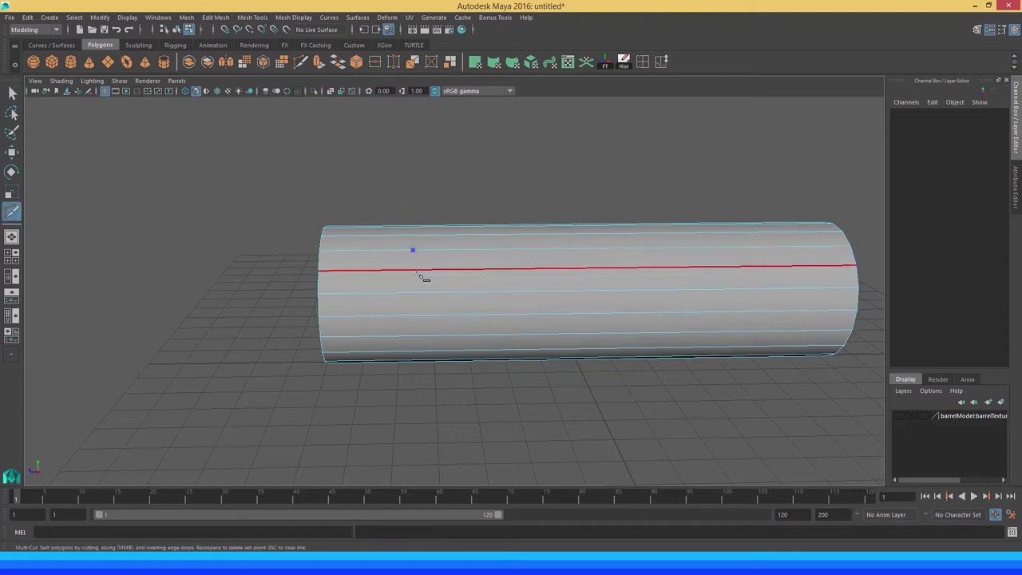
pyautogui.click(415, 270)
pyautogui.click(412, 292)
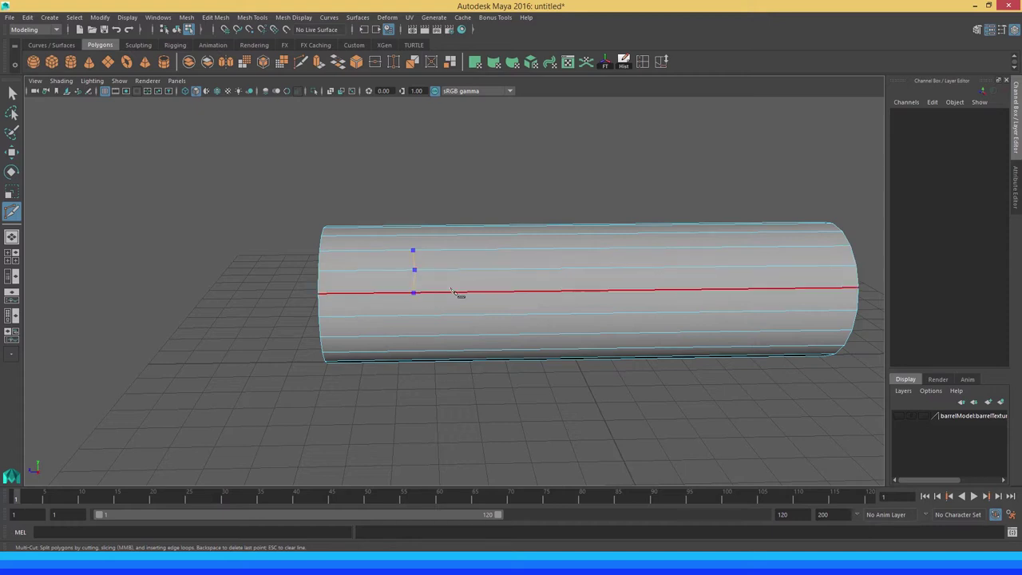
pyautogui.press('Escape')
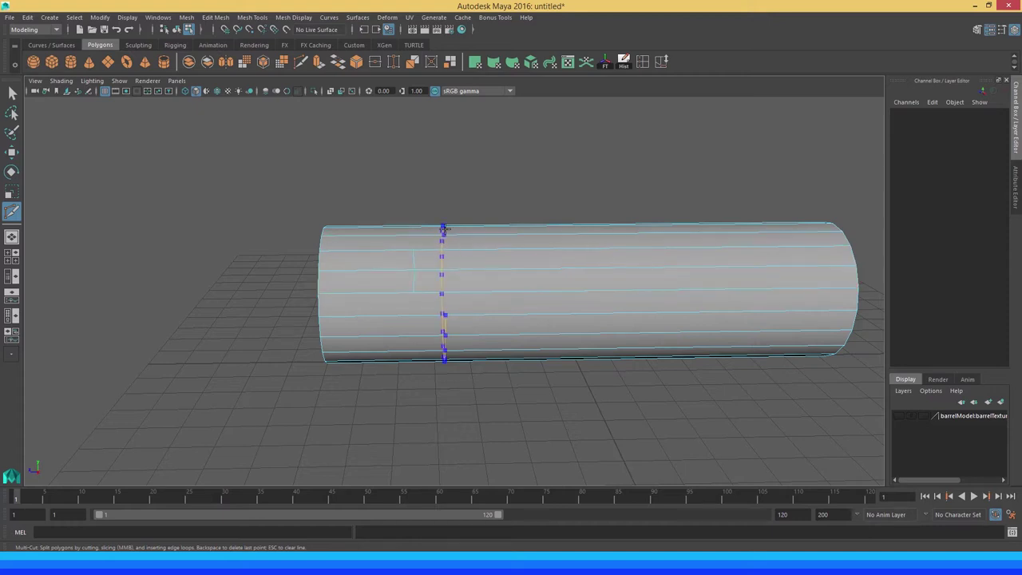
pyautogui.hotkey('ctrl', 'z')
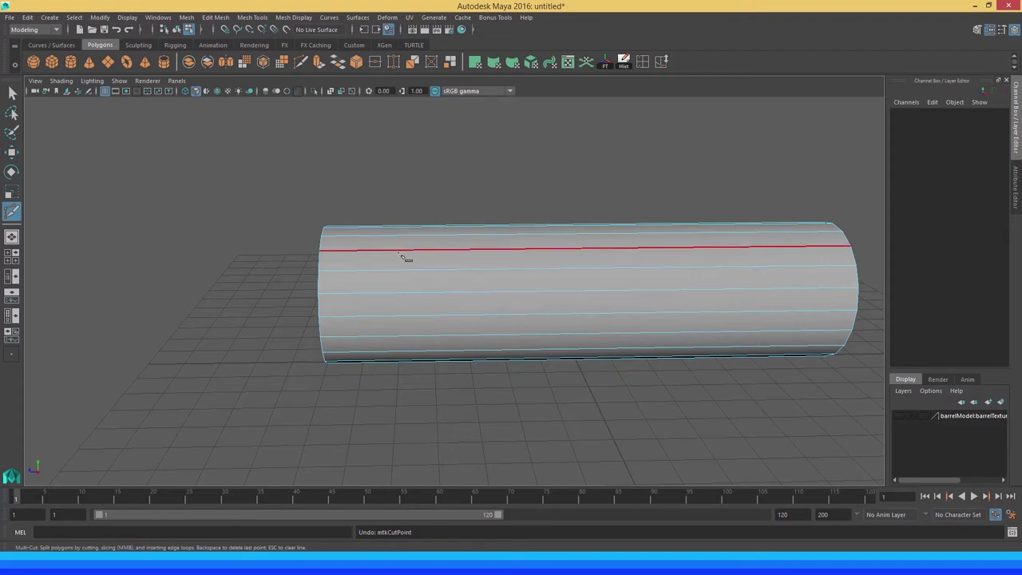
# Insert a Multi-Cut edge loop close to the cylinder's left end
pyautogui.moveTo(406, 254)
pyautogui.keyDown('ctrl'); pyautogui.mouseDown()
pyautogui.moveTo(354, 254)
pyautogui.moveTo(458, 244)
pyautogui.moveTo(353, 241)
pyautogui.moveTo(378, 238)
pyautogui.moveTo(340, 249)
pyautogui.mouseUp(); pyautogui.keyUp('ctrl')
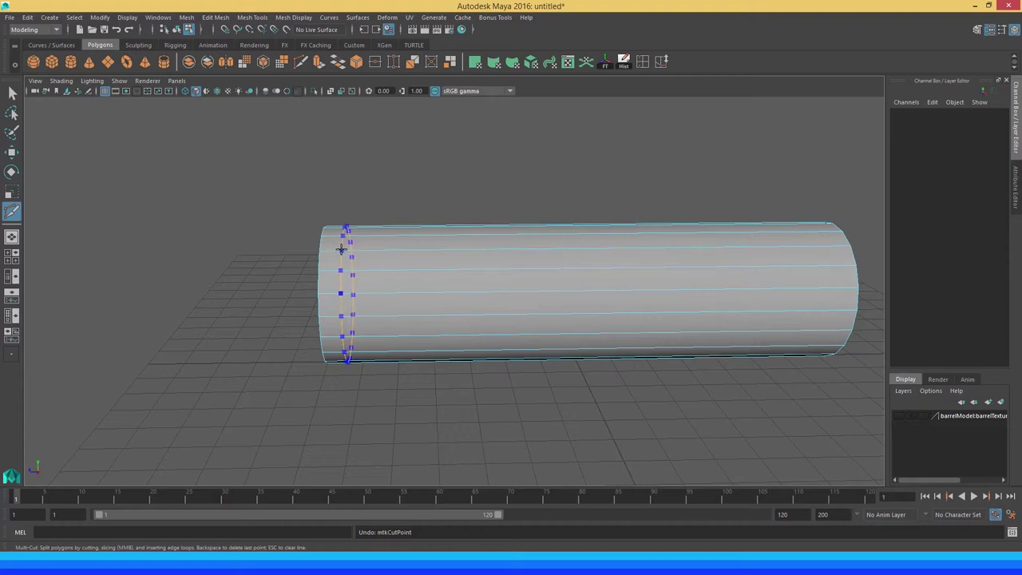
pyautogui.keyDown('ctrl'); pyautogui.moveTo(341, 249); pyautogui.dragTo(336, 250); pyautogui.keyUp('ctrl')
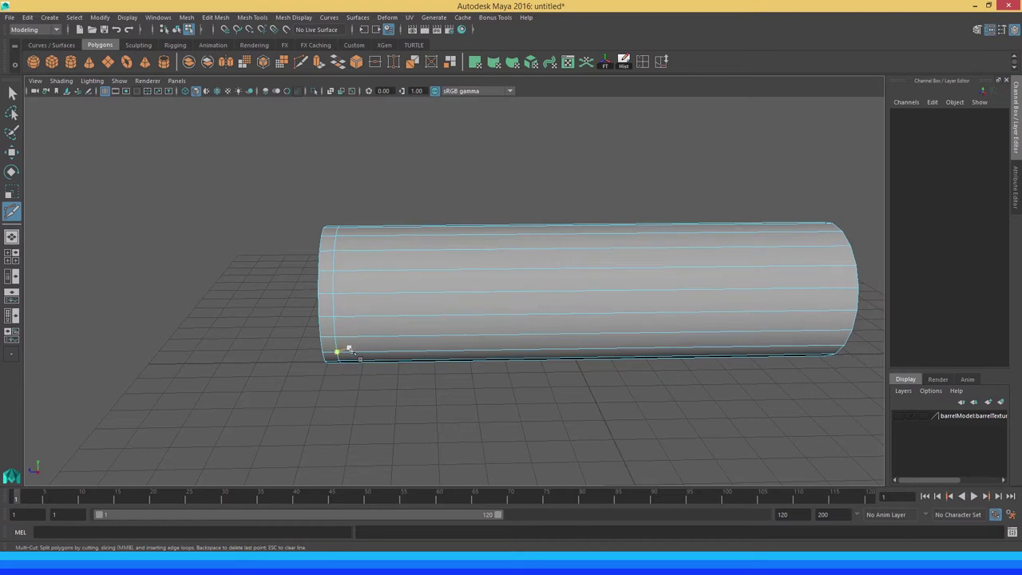
pyautogui.keyDown('ctrl'); pyautogui.click(351, 272); pyautogui.keyUp('ctrl')
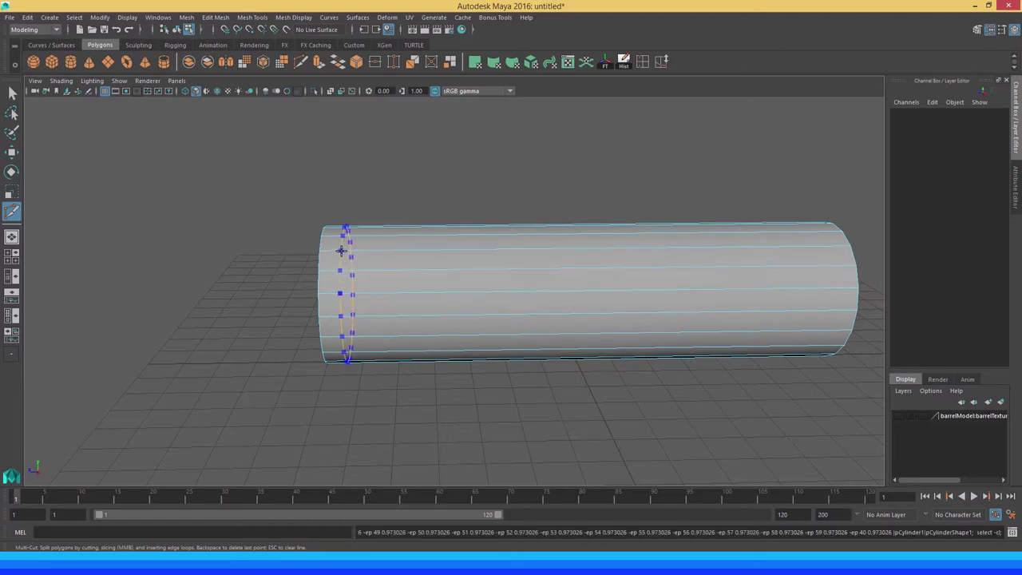
pyautogui.keyDown('ctrl'); pyautogui.click(340, 251); pyautogui.keyUp('ctrl')
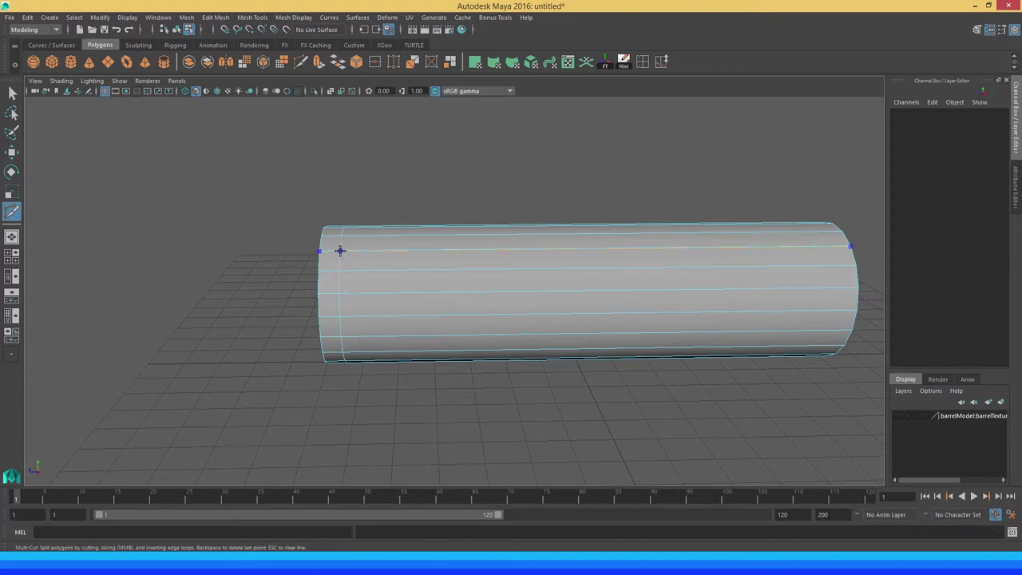
pyautogui.keyDown('alt'); pyautogui.moveTo(273, 195); pyautogui.dragTo(305, 192); pyautogui.keyUp('alt')
pyautogui.scroll(3, 301, 195)
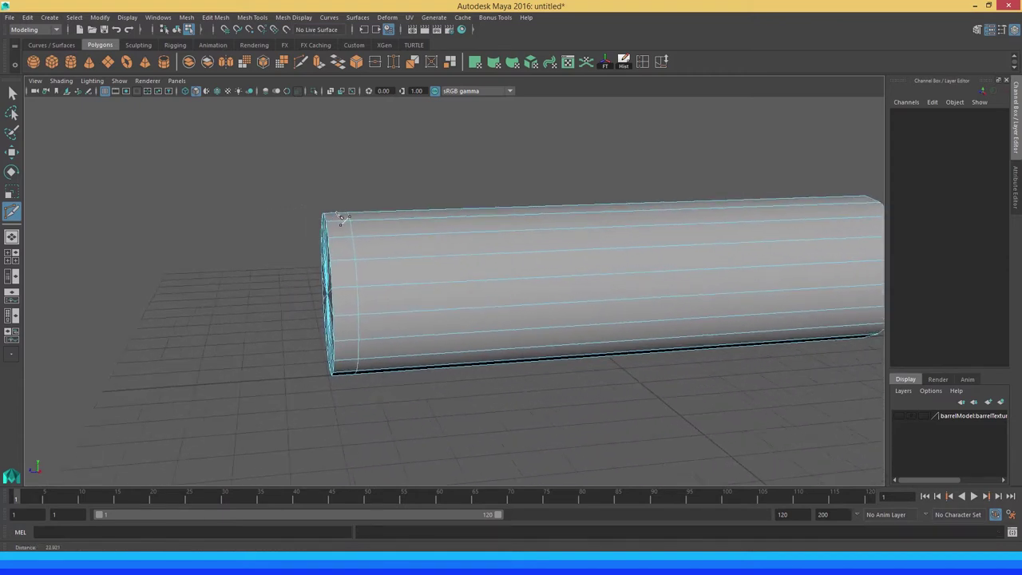
pyautogui.scroll(1, 319, 207)
pyautogui.scroll(1, 324, 225)
# Select the left end cap faces and extrude them
pyautogui.press('q')
pyautogui.moveTo(332, 239); pyautogui.dragTo(331, 264, button='right')
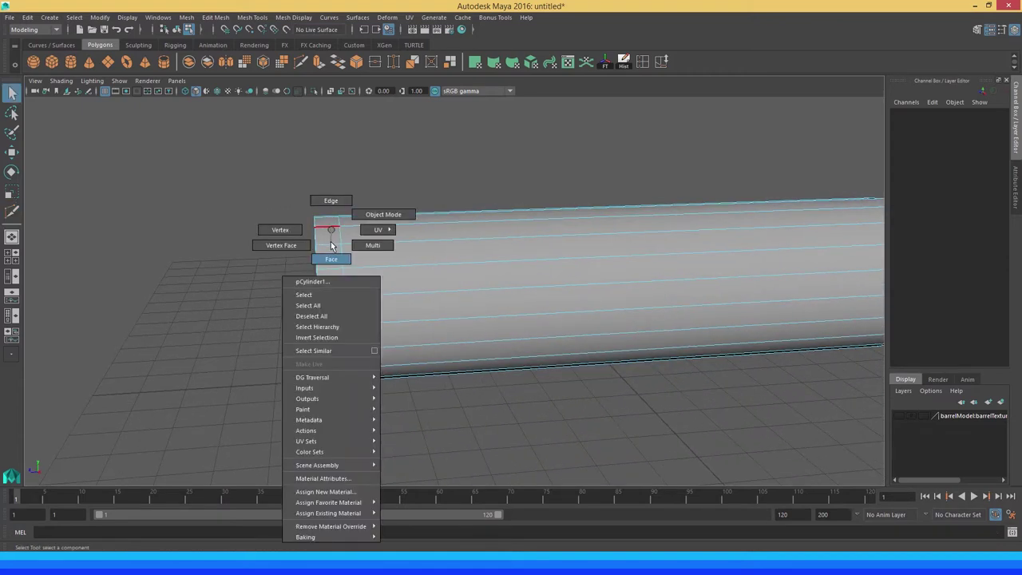
pyautogui.click(330, 254)
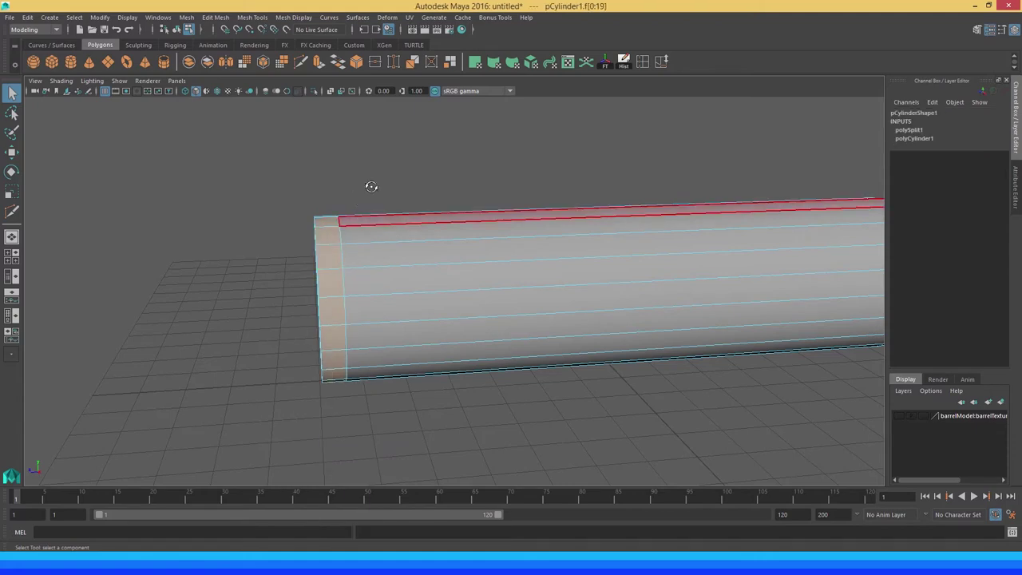
pyautogui.keyDown('alt'); pyautogui.moveTo(367, 183); pyautogui.dragTo(364, 190); pyautogui.keyUp('alt')
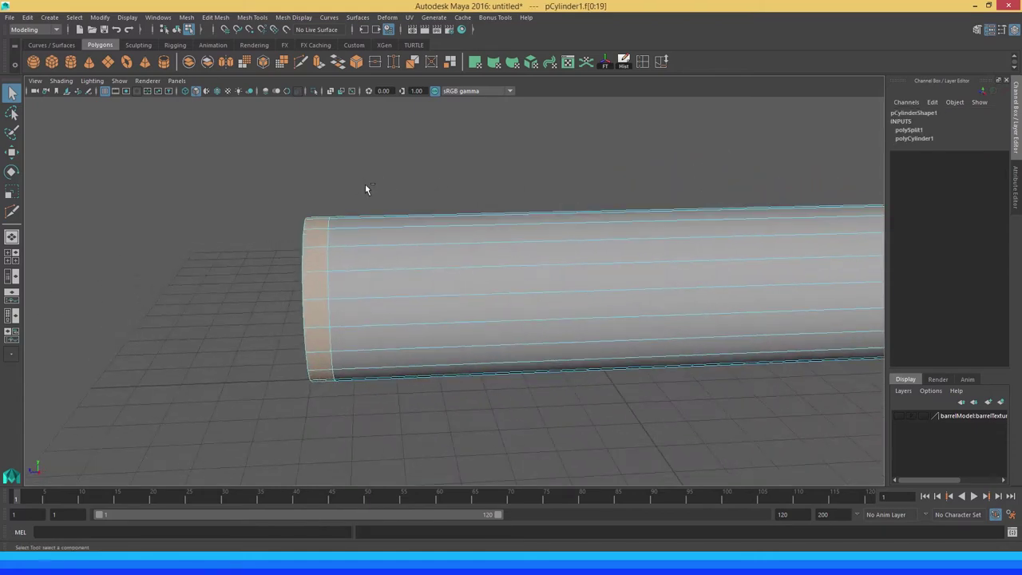
pyautogui.hotkey('ctrl', 'e')
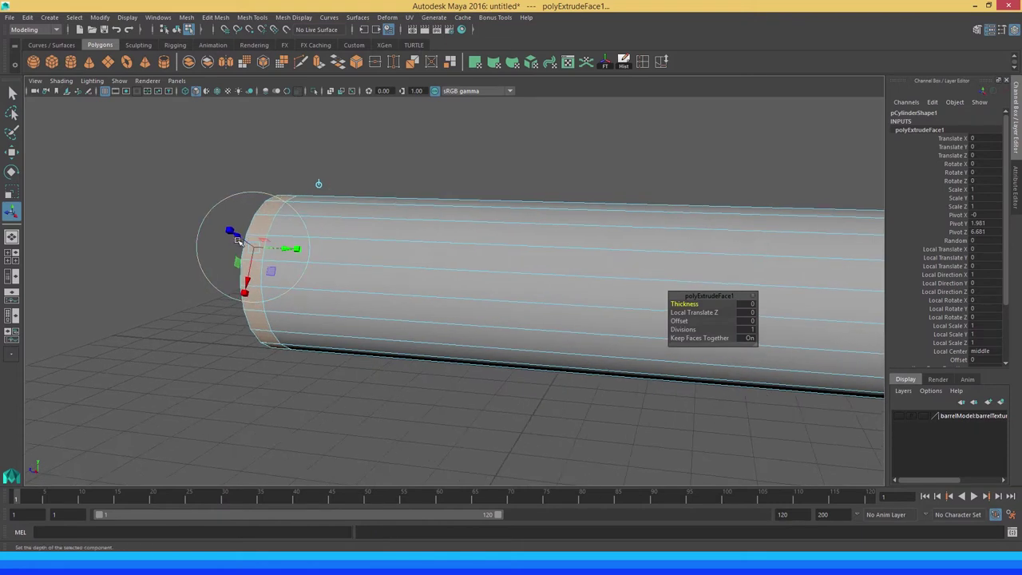
# Pull the extrusion out 0.162 into a narrower rim, checking the reference photo
pyautogui.moveTo(241, 236); pyautogui.dragTo(232, 231)
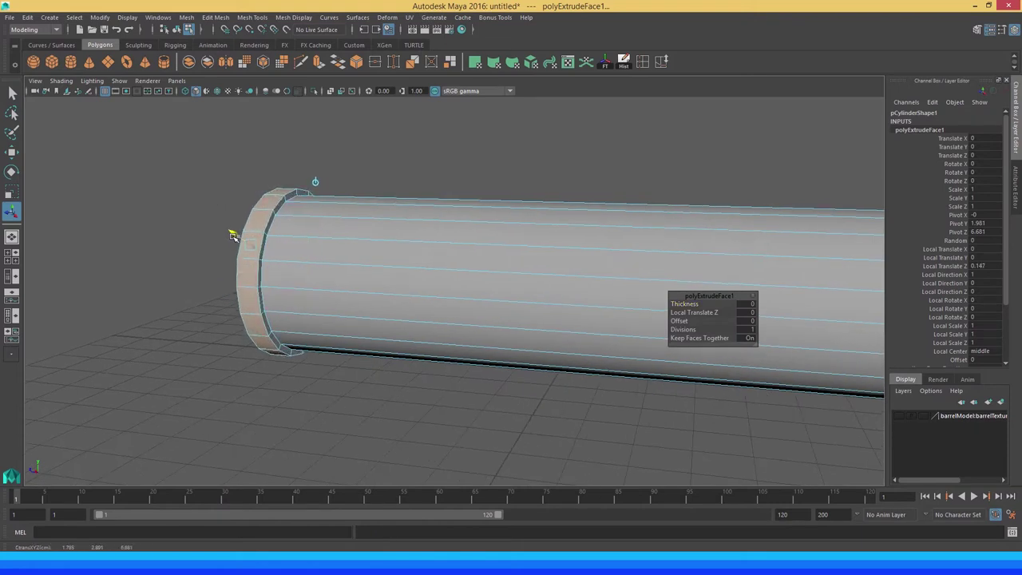
pyautogui.press('3')
pyautogui.press('1')
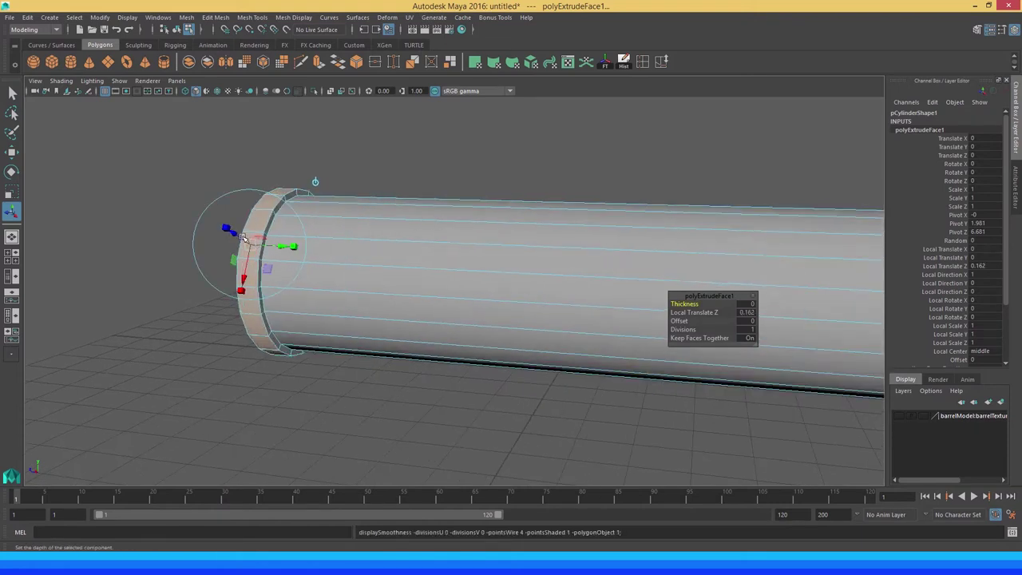
pyautogui.moveTo(229, 231)
pyautogui.keyDown('alt'); pyautogui.mouseDown()
pyautogui.moveTo(332, 250)
pyautogui.moveTo(322, 251)
pyautogui.moveTo(372, 247)
pyautogui.moveTo(357, 247)
pyautogui.mouseUp(); pyautogui.keyUp('alt')
pyautogui.press('w')
pyautogui.hotkey('ctrl', 'z')
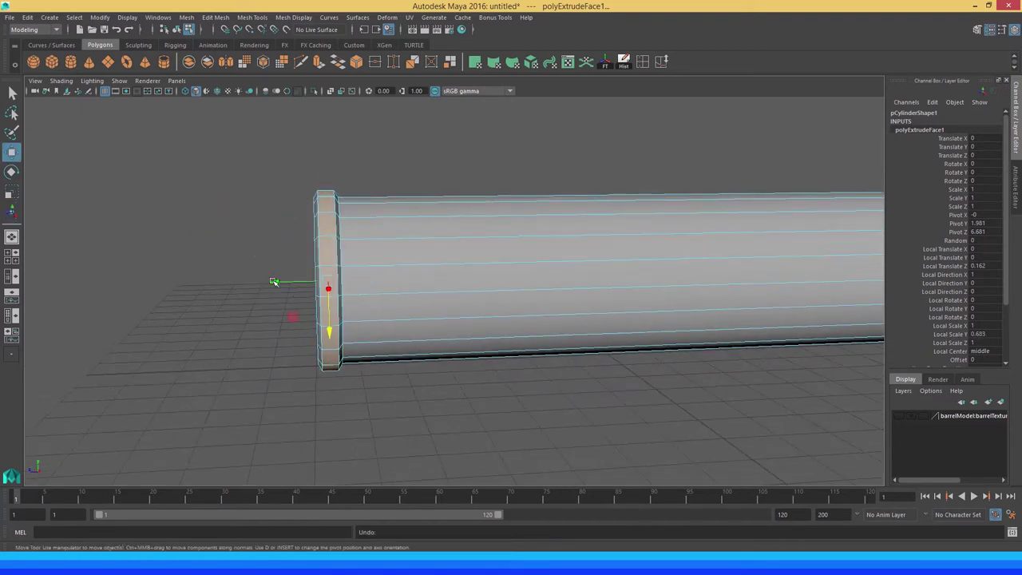
pyautogui.moveTo(274, 282); pyautogui.dragTo(270, 266)
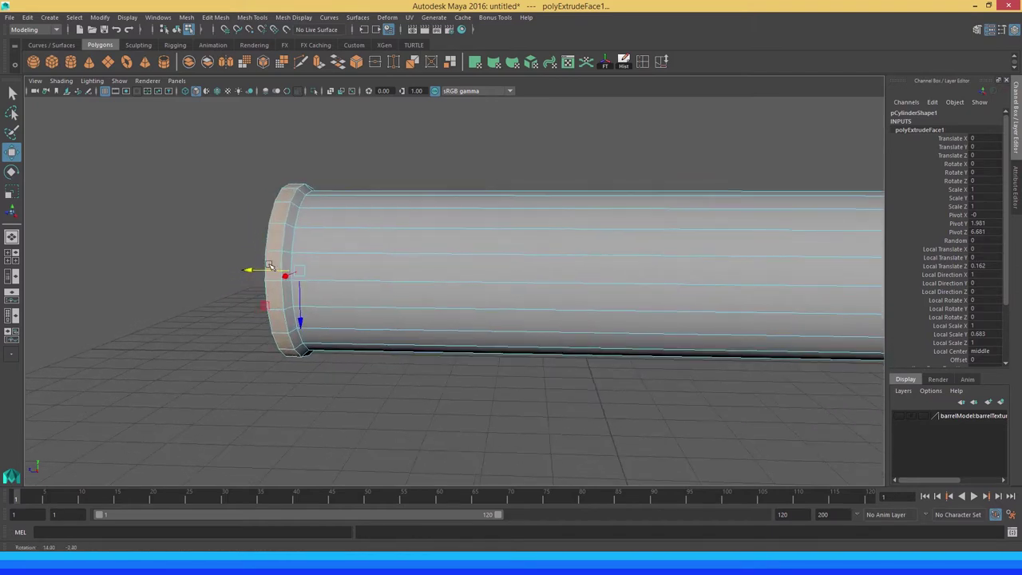
pyautogui.moveTo(988, 66); pyautogui.dragTo(793, 66)
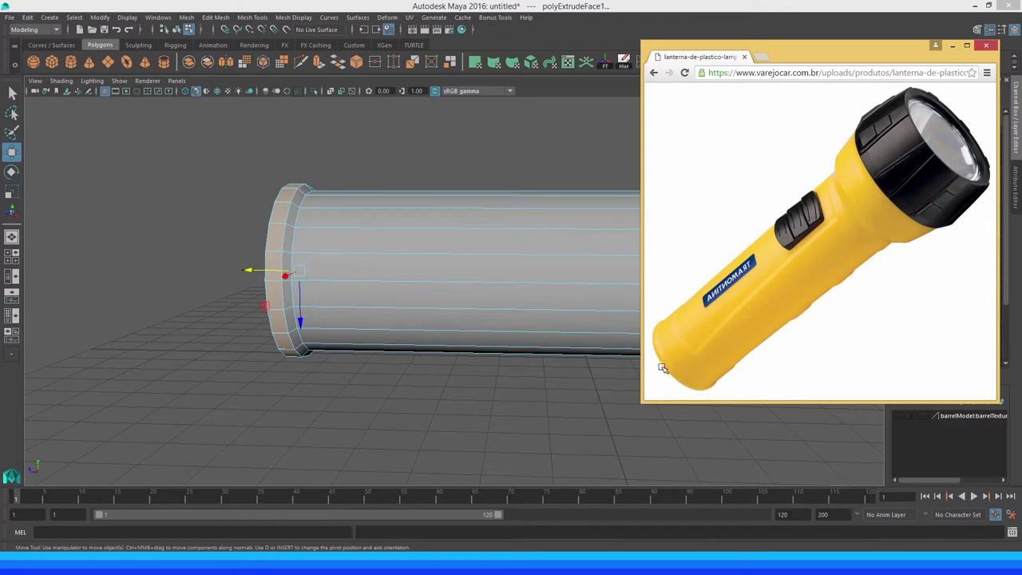
pyautogui.moveTo(831, 54); pyautogui.dragTo(1021, 56)
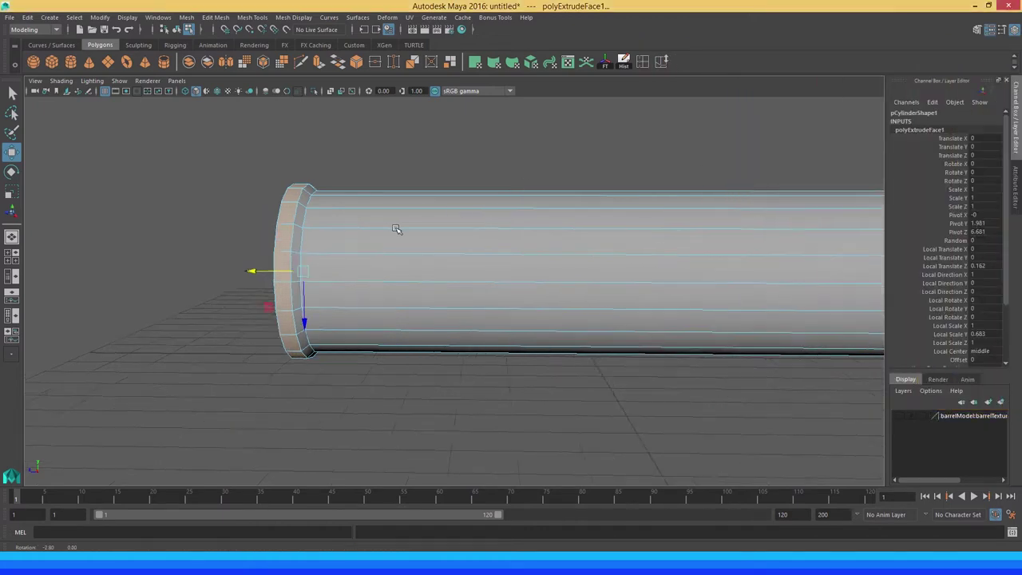
pyautogui.keyDown('alt'); pyautogui.moveTo(399, 229); pyautogui.dragTo(399, 221); pyautogui.keyUp('alt')
# In object mode, insert a Multi-Cut edge loop just behind the rim
pyautogui.press('q')
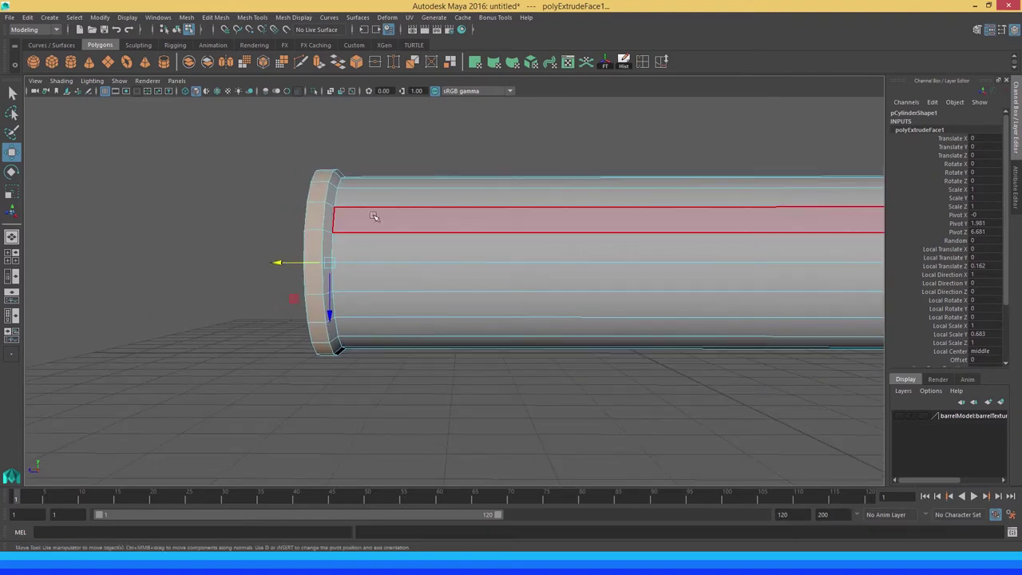
pyautogui.moveTo(366, 211); pyautogui.dragTo(391, 193, button='right')
pyautogui.press('3')
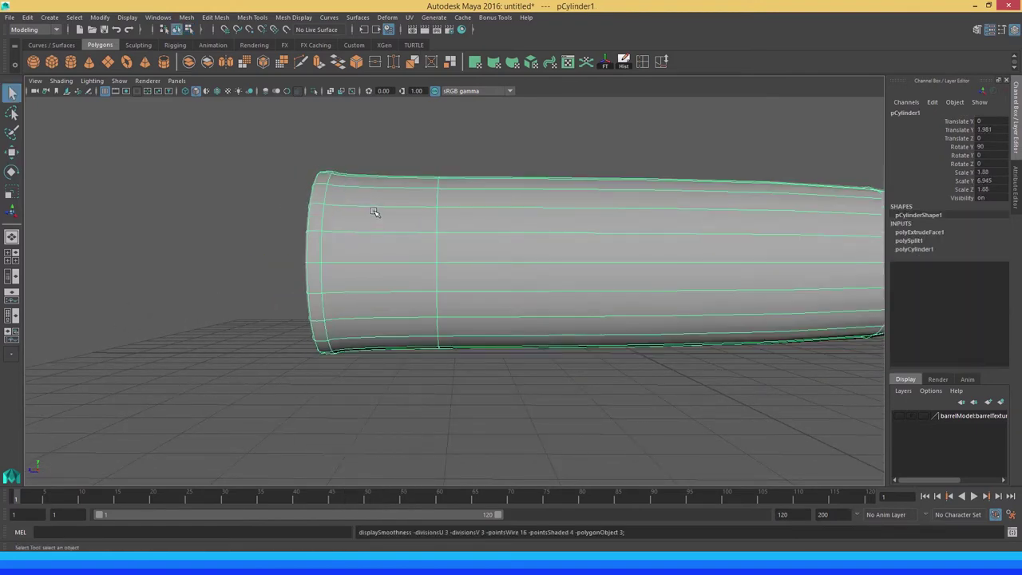
pyautogui.press('1')
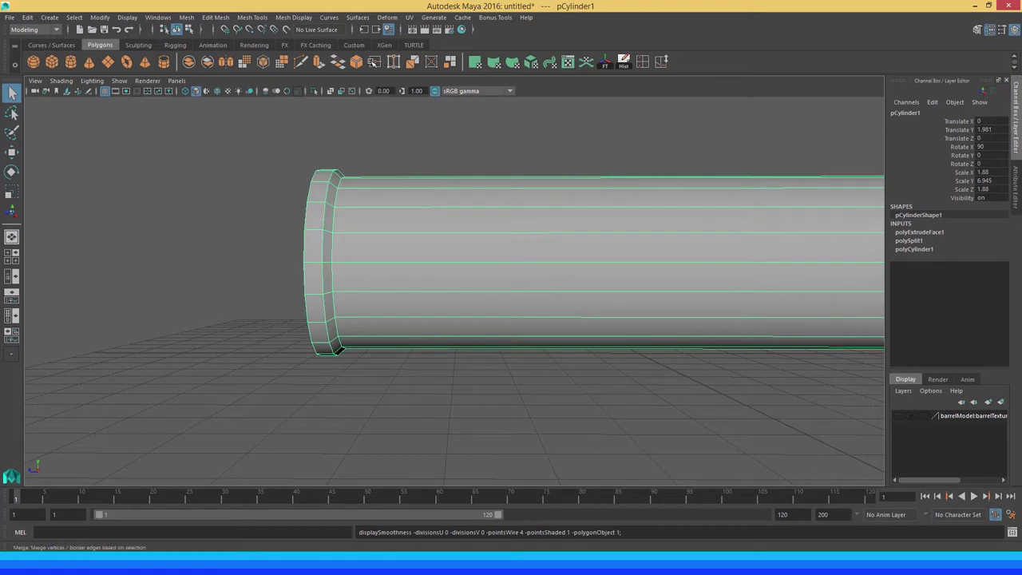
pyautogui.click(299, 62)
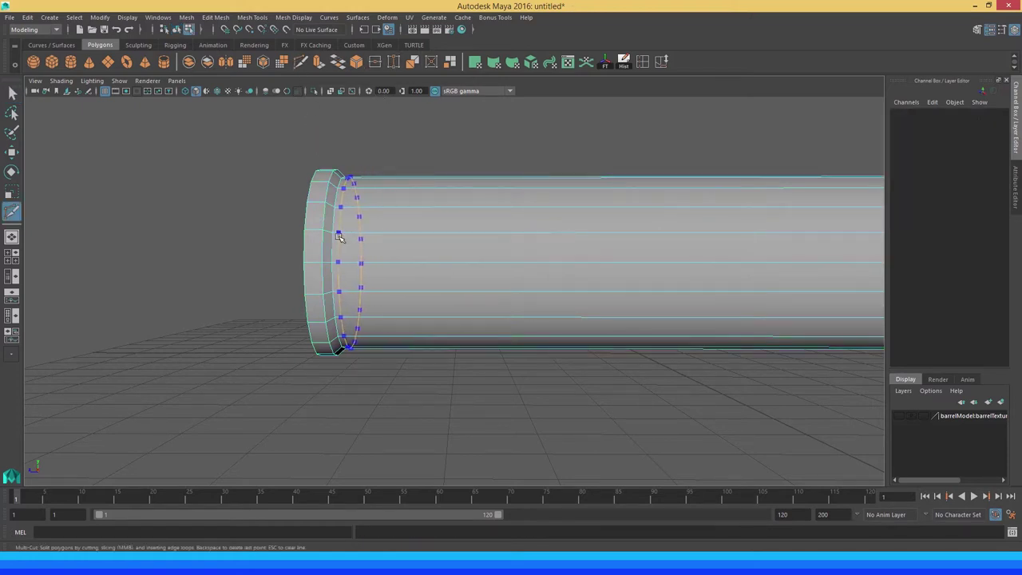
pyautogui.keyDown('ctrl'); pyautogui.click(444, 317); pyautogui.keyUp('ctrl')
pyautogui.press('3')
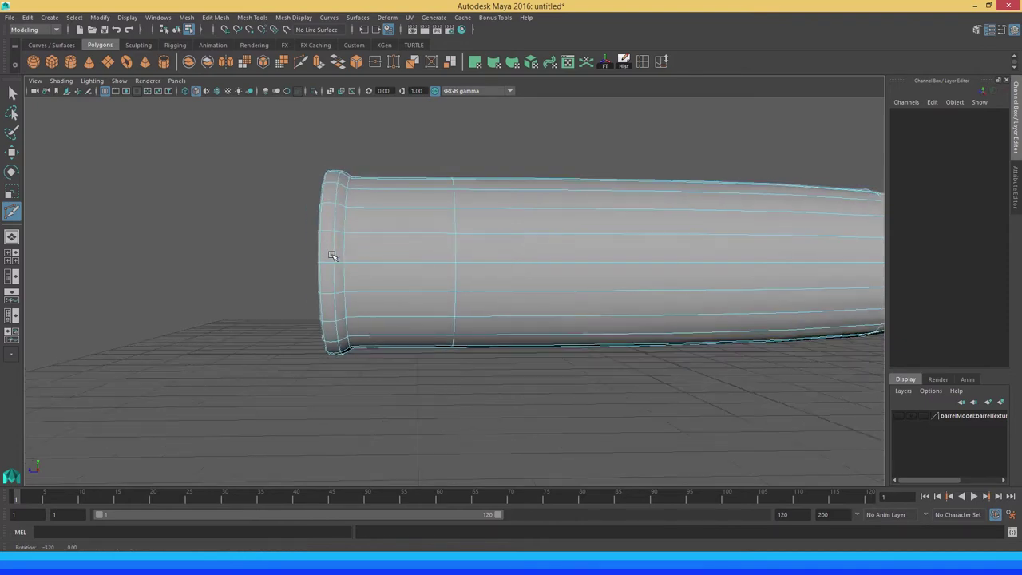
pyautogui.keyDown('alt'); pyautogui.moveTo(333, 237); pyautogui.dragTo(356, 256); pyautogui.keyUp('alt')
pyautogui.press('1')
# Bring the cylinder's right end into view and select the whole cylinder
pyautogui.scroll(-2, 447, 259)
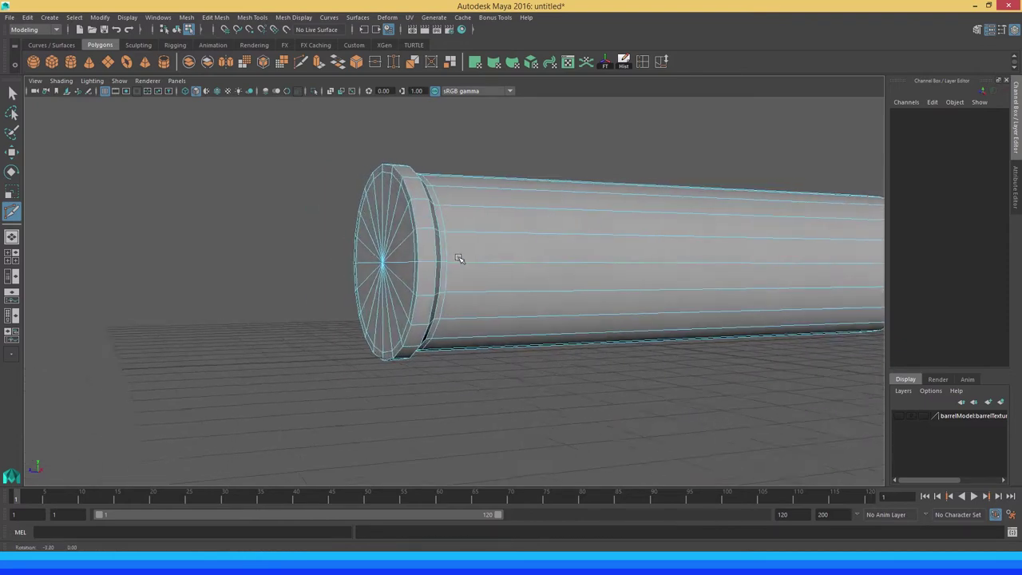
pyautogui.scroll(-2, 463, 259)
pyautogui.scroll(-1, 475, 259)
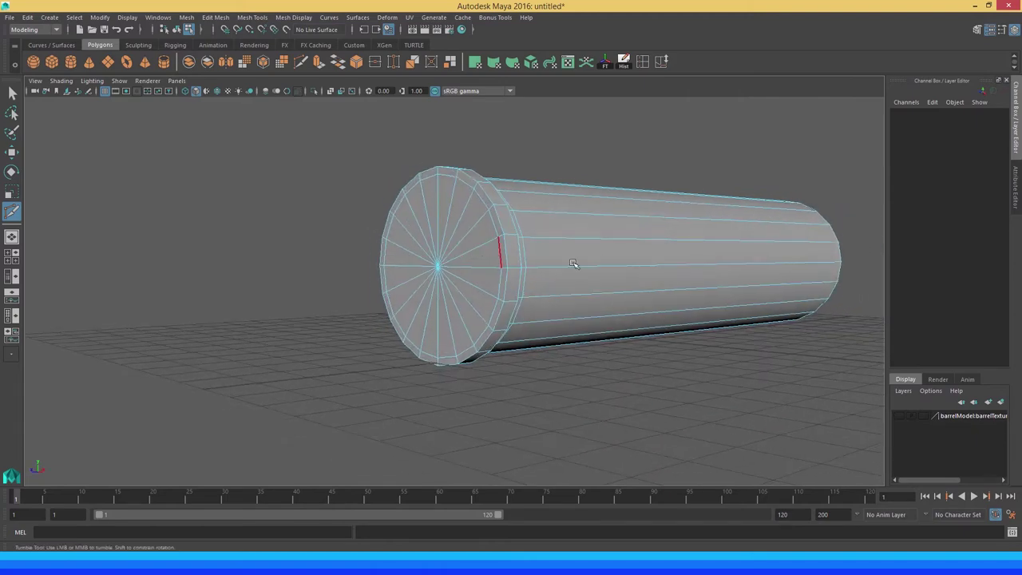
pyautogui.keyDown('alt'); pyautogui.moveTo(572, 264); pyautogui.dragTo(552, 271); pyautogui.keyUp('alt')
pyautogui.keyDown('alt'); pyautogui.moveTo(623, 269); pyautogui.dragTo(344, 258, button='middle'); pyautogui.keyUp('alt')
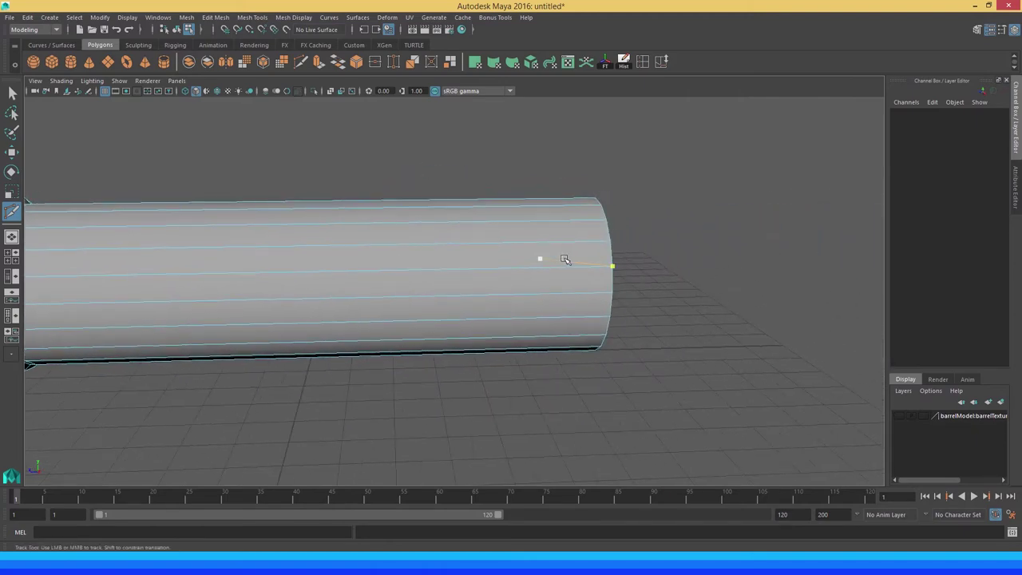
pyautogui.scroll(-3, 559, 257)
pyautogui.press('q')
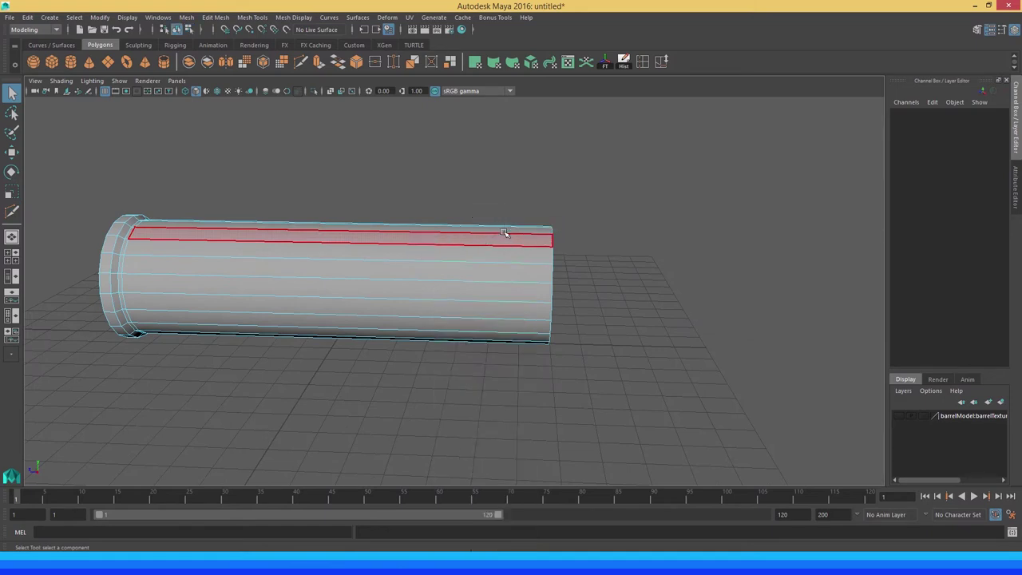
pyautogui.press('F8')
pyautogui.scroll(-1, 499, 265)
pyautogui.scroll(-1, 499, 262)
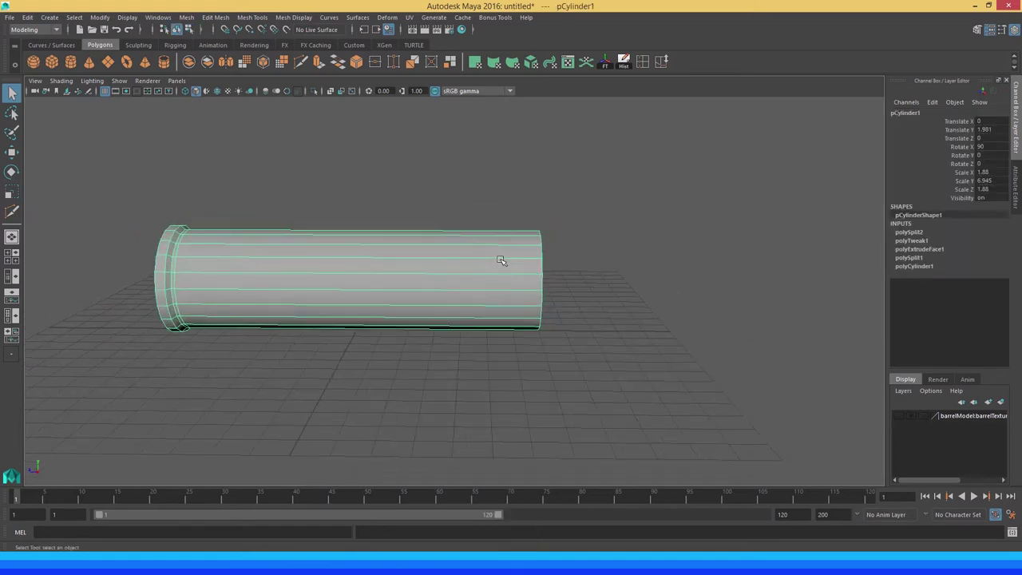
# Extrude the right end cap faces into a wider head, extruded 1.427 and scaled 1.254
pyautogui.keyDown('alt'); pyautogui.moveTo(500, 260); pyautogui.dragTo(408, 246); pyautogui.keyUp('alt')
pyautogui.rightClick(409, 246)
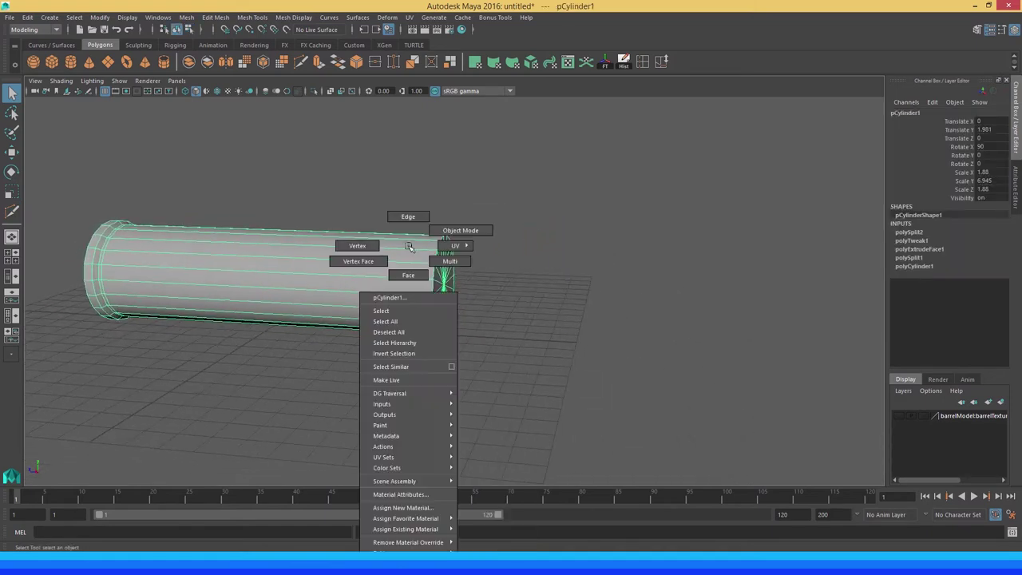
pyautogui.click(408, 275)
pyautogui.moveTo(428, 210); pyautogui.dragTo(490, 358)
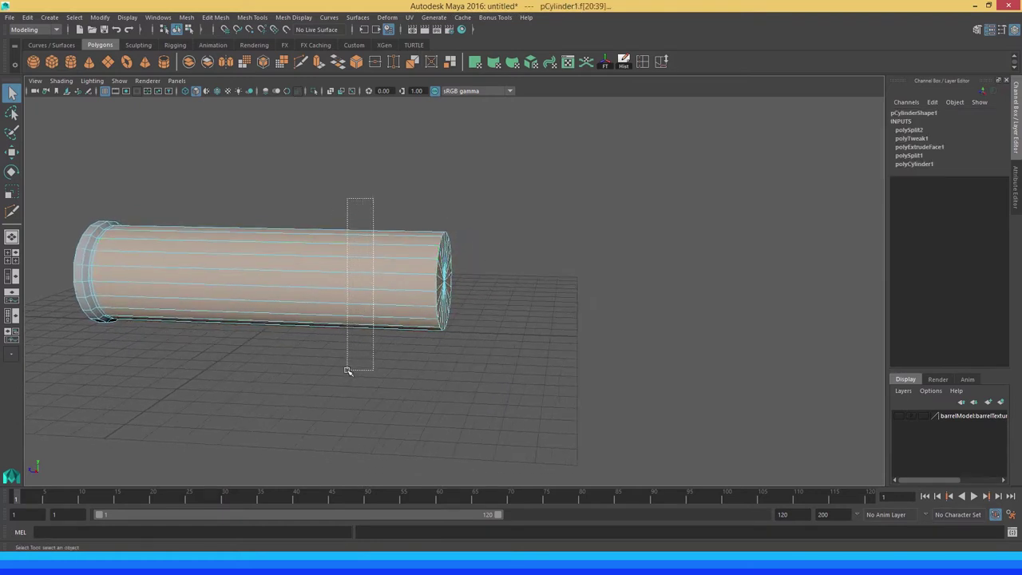
pyautogui.moveTo(357, 343); pyautogui.dragTo(349, 335)
pyautogui.moveTo(352, 258)
pyautogui.keyDown('alt'); pyautogui.mouseDown()
pyautogui.moveTo(432, 293)
pyautogui.moveTo(437, 281)
pyautogui.moveTo(500, 269)
pyautogui.moveTo(432, 273)
pyautogui.moveTo(524, 274)
pyautogui.moveTo(429, 280)
pyautogui.moveTo(474, 273)
pyautogui.moveTo(421, 269)
pyautogui.moveTo(452, 260)
pyautogui.moveTo(411, 258)
pyautogui.mouseUp(); pyautogui.keyUp('alt')
pyautogui.hotkey('ctrl', 'e')
pyautogui.hotkey('ctrl', 'e')
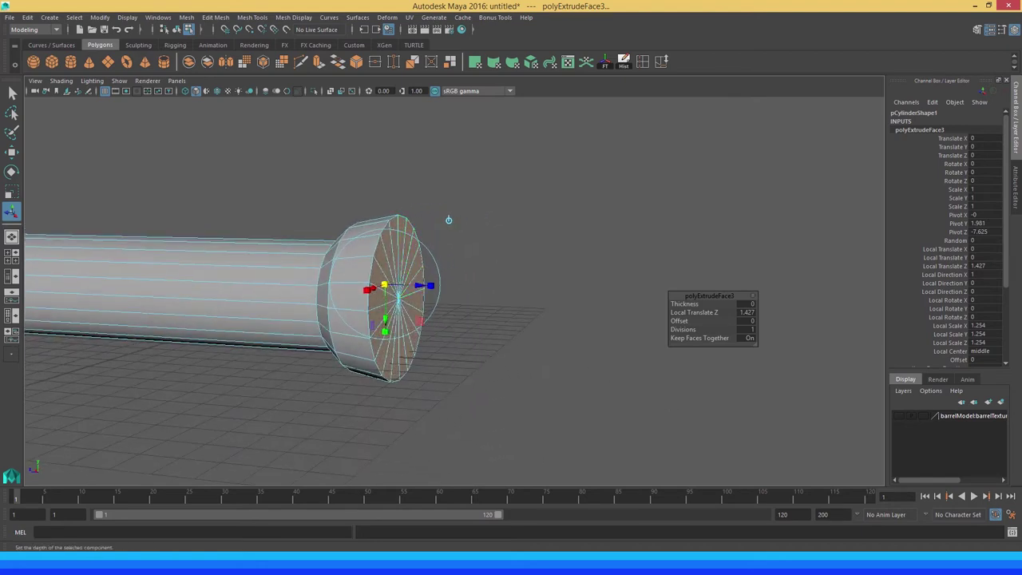
pyautogui.click(998, 239)
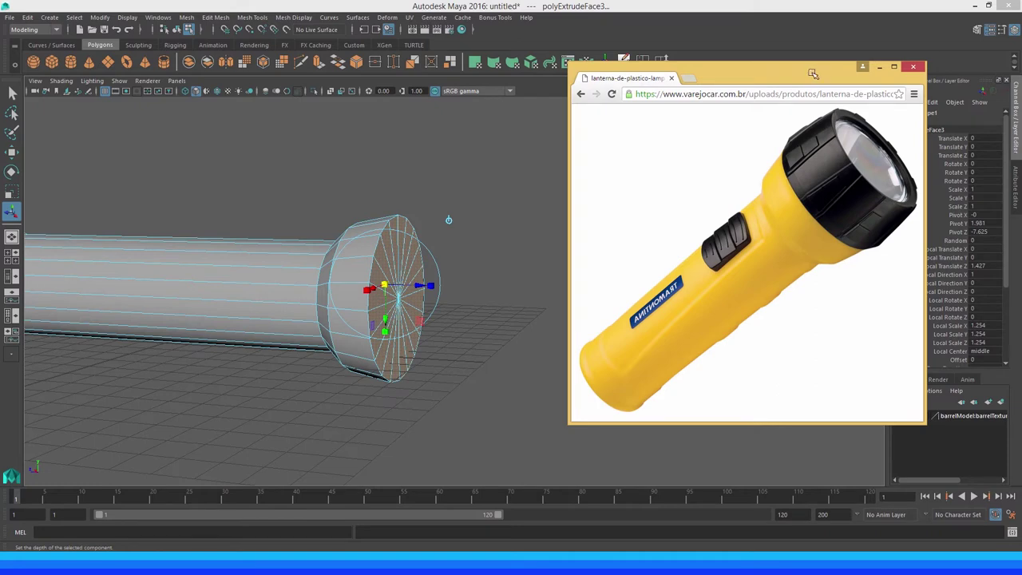
# Drag the Chrome reference window off the right edge of the screen
pyautogui.moveTo(804, 71); pyautogui.dragTo(1021, 76)
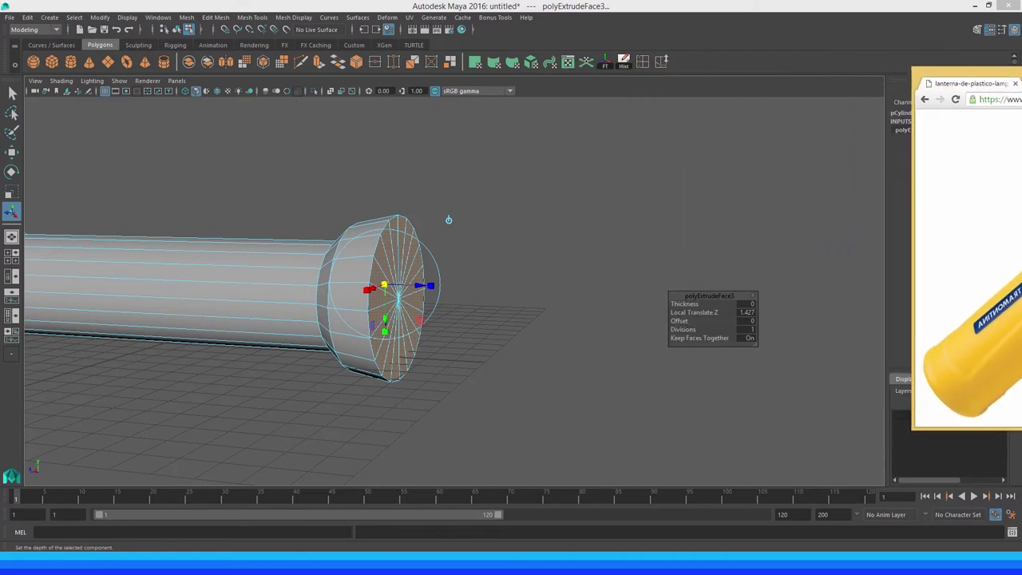
pyautogui.moveTo(428, 247); pyautogui.dragTo(472, 296)
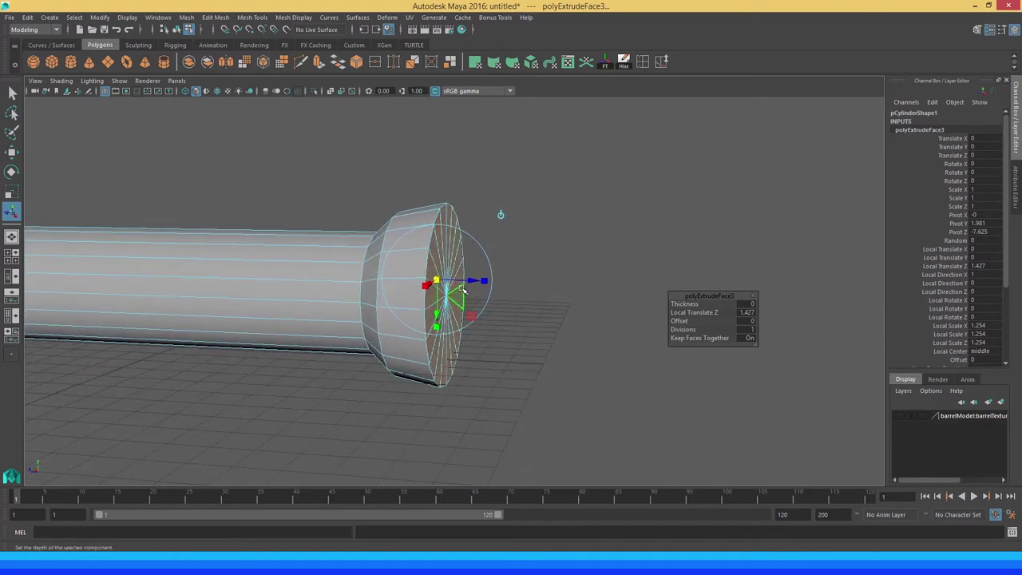
# Extrude the head's end face again, pushing it out 2.901, then return to object mode
pyautogui.hotkey('ctrl', 'e')
pyautogui.moveTo(468, 279); pyautogui.dragTo(566, 290)
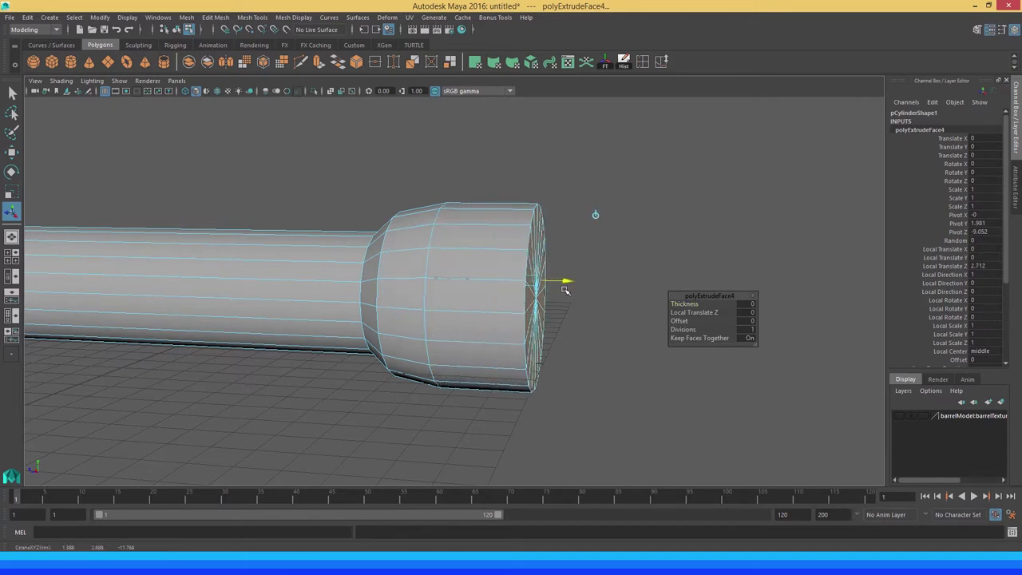
pyautogui.moveTo(566, 290); pyautogui.dragTo(570, 290)
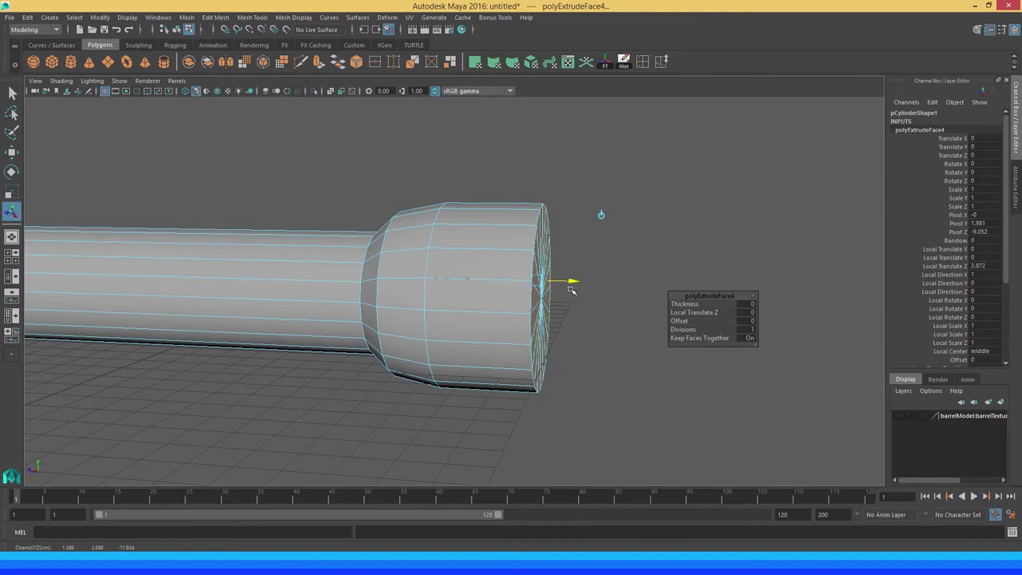
pyautogui.click(571, 290)
pyautogui.moveTo(572, 290)
pyautogui.keyDown('alt'); pyautogui.mouseDown()
pyautogui.moveTo(554, 303)
pyautogui.moveTo(563, 281)
pyautogui.mouseUp(); pyautogui.keyUp('alt')
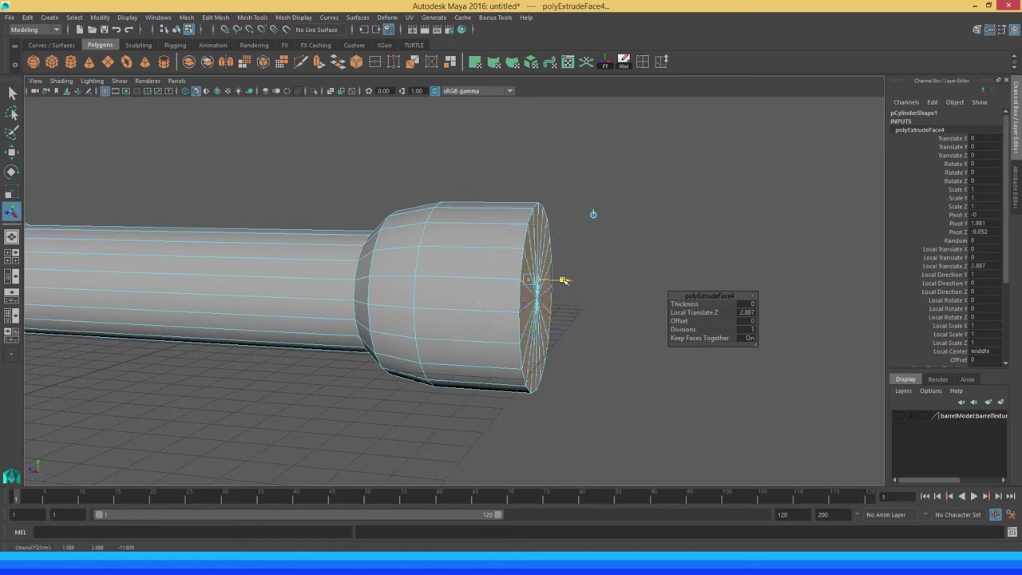
pyautogui.moveTo(562, 281)
pyautogui.keyDown('alt'); pyautogui.mouseDown()
pyautogui.moveTo(520, 292)
pyautogui.moveTo(568, 274)
pyautogui.moveTo(491, 257)
pyautogui.mouseUp(); pyautogui.keyUp('alt')
pyautogui.press('q')
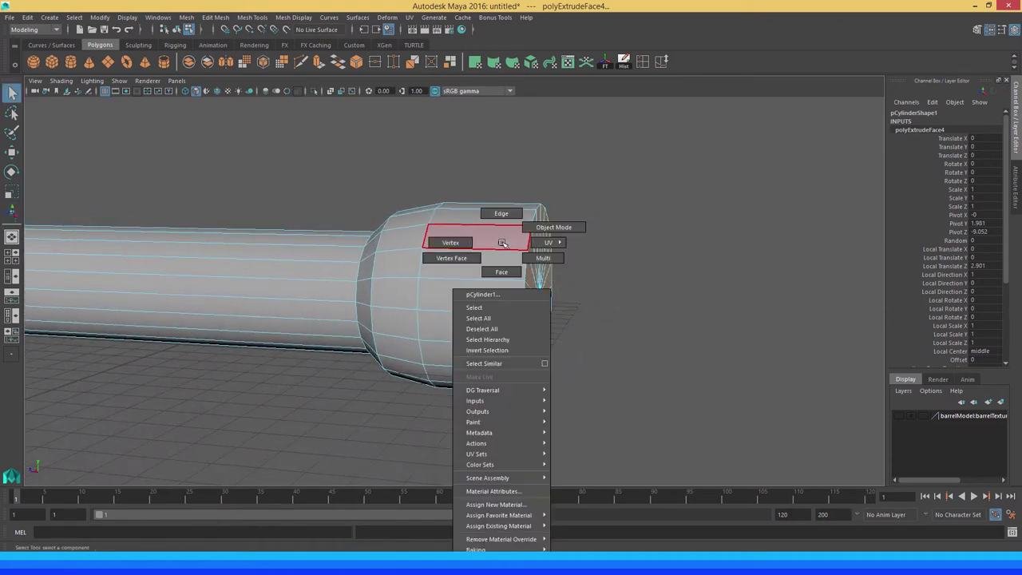
pyautogui.moveTo(491, 257); pyautogui.dragTo(551, 230, button='right')
pyautogui.click(469, 275)
# Select the end cap faces and split them off with Mesh > Extract
pyautogui.keyDown('alt'); pyautogui.moveTo(470, 276); pyautogui.dragTo(514, 247); pyautogui.keyUp('alt')
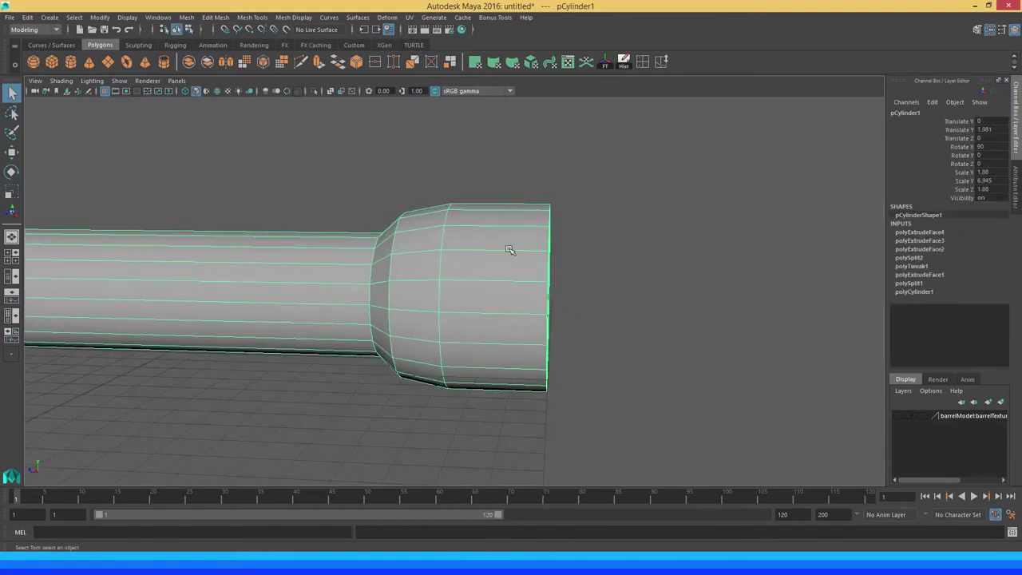
pyautogui.moveTo(513, 247); pyautogui.dragTo(508, 215, button='right')
pyautogui.moveTo(506, 146)
pyautogui.mouseDown()
pyautogui.moveTo(572, 399)
pyautogui.moveTo(485, 343)
pyautogui.moveTo(379, 359)
pyautogui.moveTo(512, 376)
pyautogui.moveTo(510, 366)
pyautogui.mouseUp()
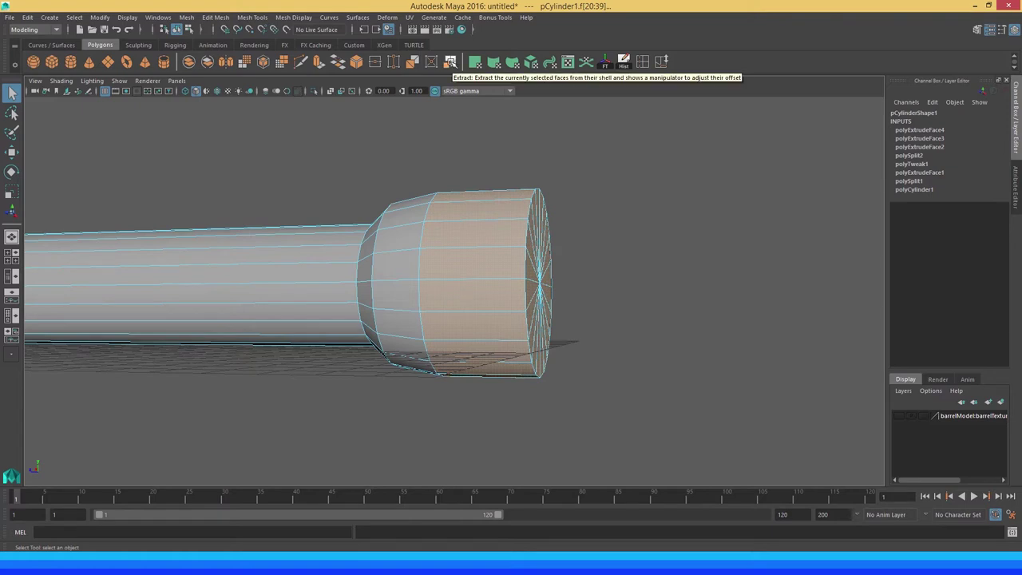
pyautogui.click(450, 61)
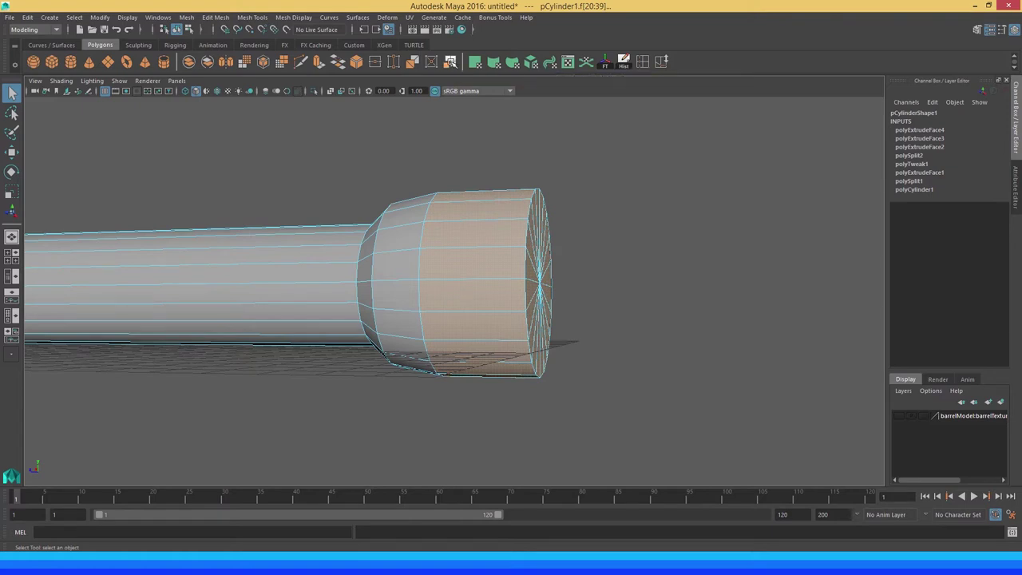
# In object mode, select the separated cap and delete its history
pyautogui.rightClick(463, 218)
pyautogui.click(484, 204)
pyautogui.click(354, 263)
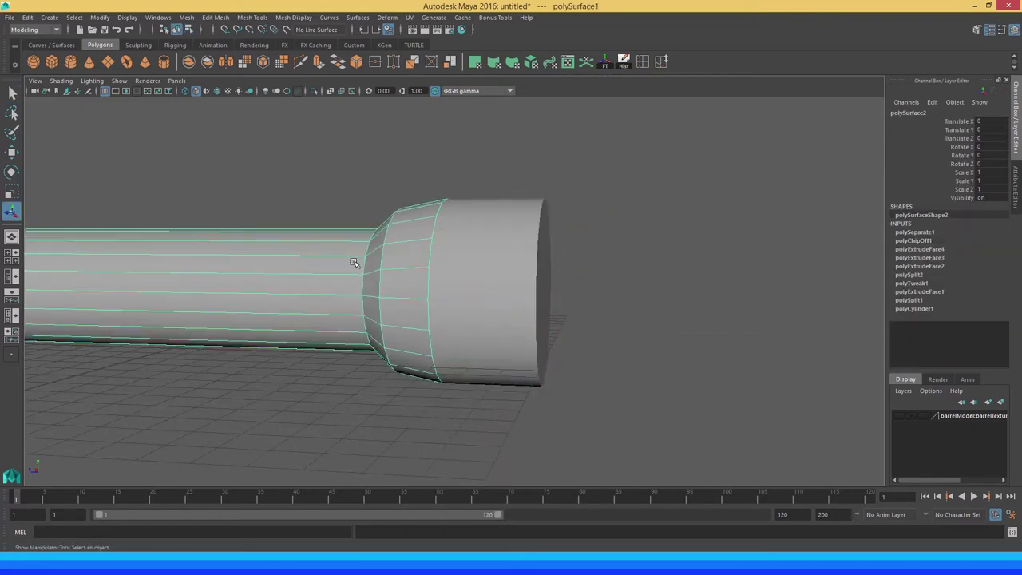
pyautogui.click(482, 265)
pyautogui.click(399, 268)
pyautogui.moveTo(408, 253)
pyautogui.keyDown('alt'); pyautogui.mouseDown()
pyautogui.moveTo(365, 201)
pyautogui.moveTo(469, 273)
pyautogui.mouseUp(); pyautogui.keyUp('alt')
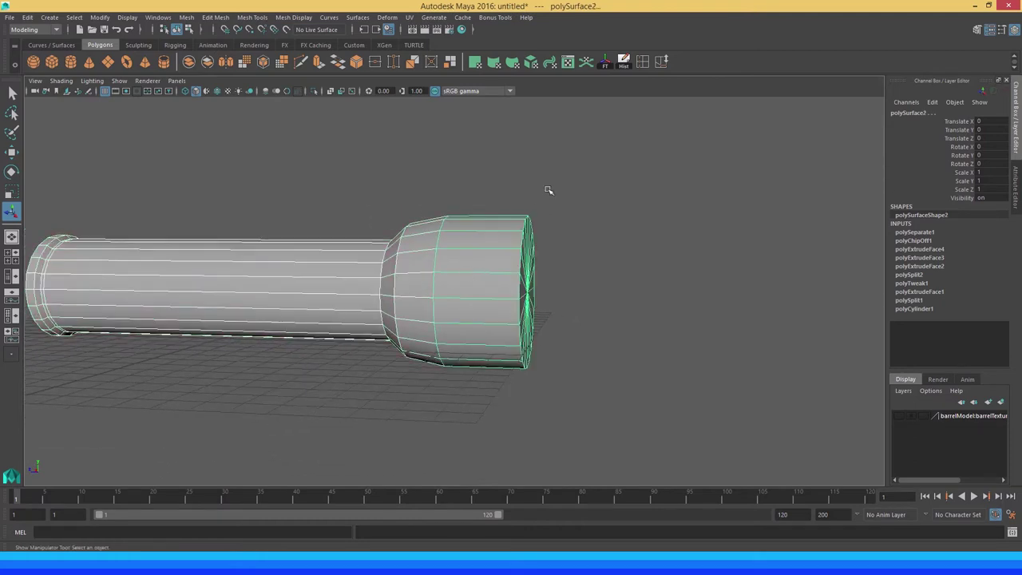
pyautogui.click(626, 63)
# Select the barrel body, polySurface1, and inspect it with smooth preview
pyautogui.scroll(3, 479, 296)
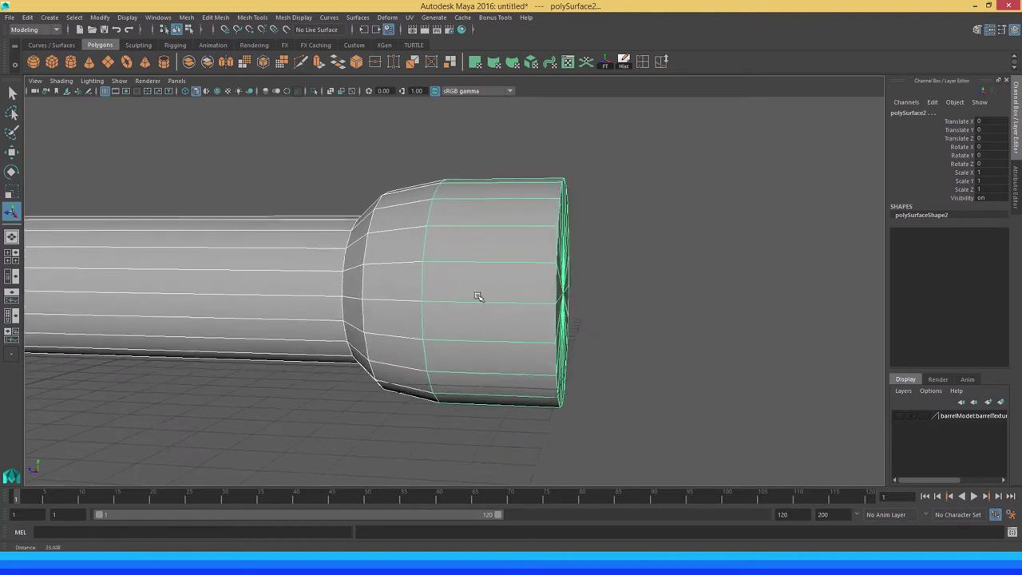
pyautogui.click(456, 278)
pyautogui.scroll(1, 409, 277)
pyautogui.scroll(1, 410, 276)
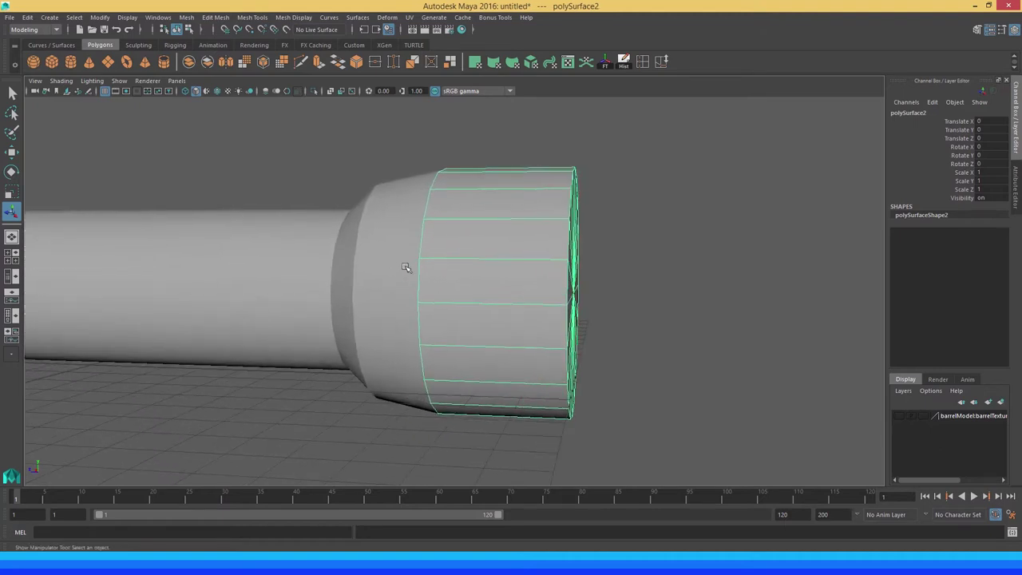
pyautogui.click(326, 260)
pyautogui.moveTo(325, 259)
pyautogui.keyDown('alt'); pyautogui.mouseDown(button='middle')
pyautogui.moveTo(396, 268)
pyautogui.moveTo(431, 295)
pyautogui.moveTo(533, 323)
pyautogui.mouseUp(button='middle'); pyautogui.keyUp('alt')
pyautogui.moveTo(530, 299)
pyautogui.keyDown('alt'); pyautogui.mouseDown(button='right')
pyautogui.moveTo(428, 279)
pyautogui.moveTo(456, 279)
pyautogui.mouseUp(button='right'); pyautogui.keyUp('alt')
pyautogui.press('3')
pyautogui.scroll(-2, 461, 276)
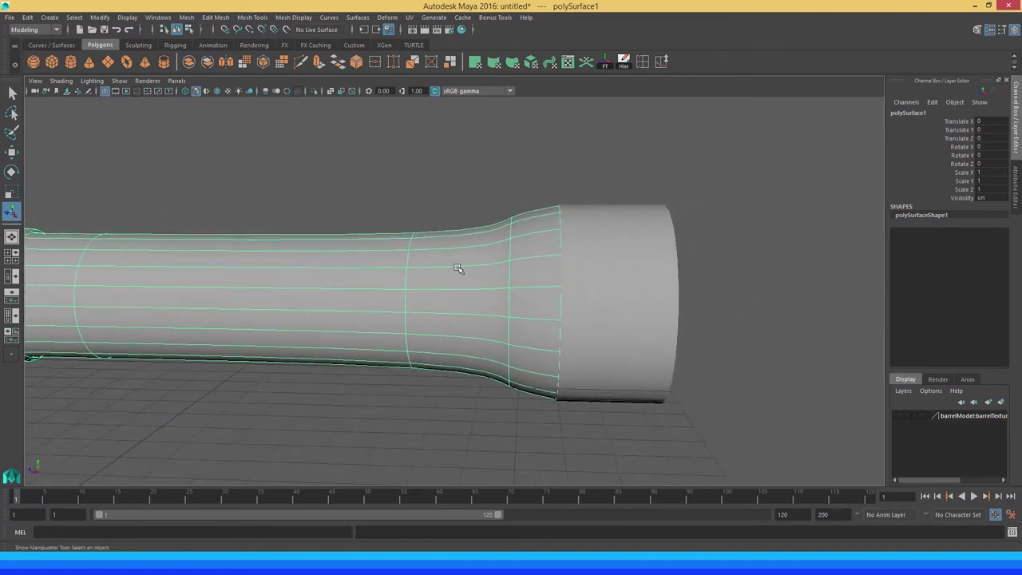
pyautogui.moveTo(463, 279)
pyautogui.keyDown('alt'); pyautogui.mouseDown()
pyautogui.moveTo(434, 264)
pyautogui.moveTo(247, 249)
pyautogui.mouseUp(); pyautogui.keyUp('alt')
pyautogui.keyDown('alt'); pyautogui.moveTo(409, 277); pyautogui.dragTo(486, 293); pyautogui.keyUp('alt')
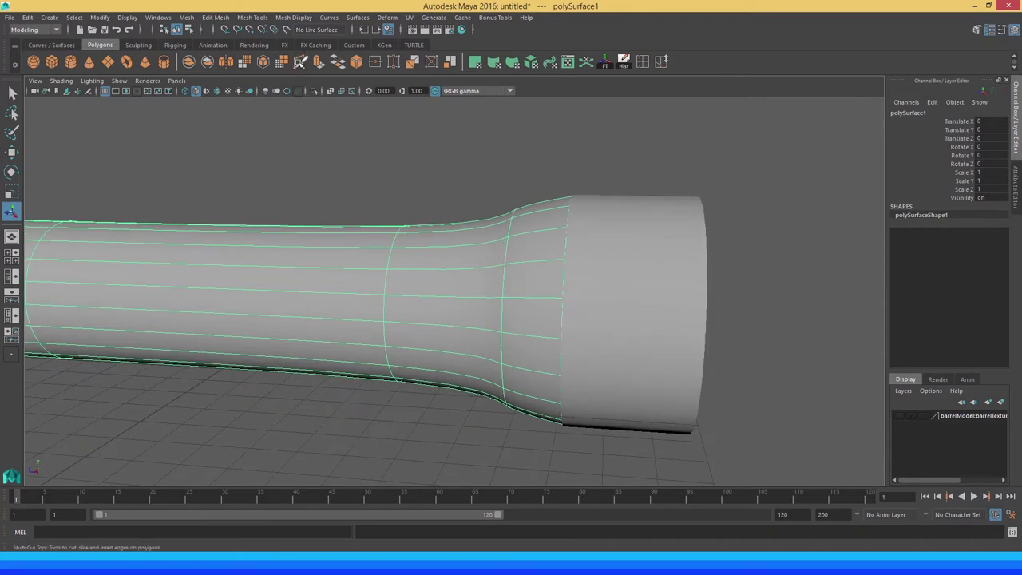
pyautogui.moveTo(396, 183)
pyautogui.keyDown('alt'); pyautogui.mouseDown()
pyautogui.moveTo(389, 161)
pyautogui.moveTo(432, 229)
pyautogui.mouseUp(); pyautogui.keyUp('alt')
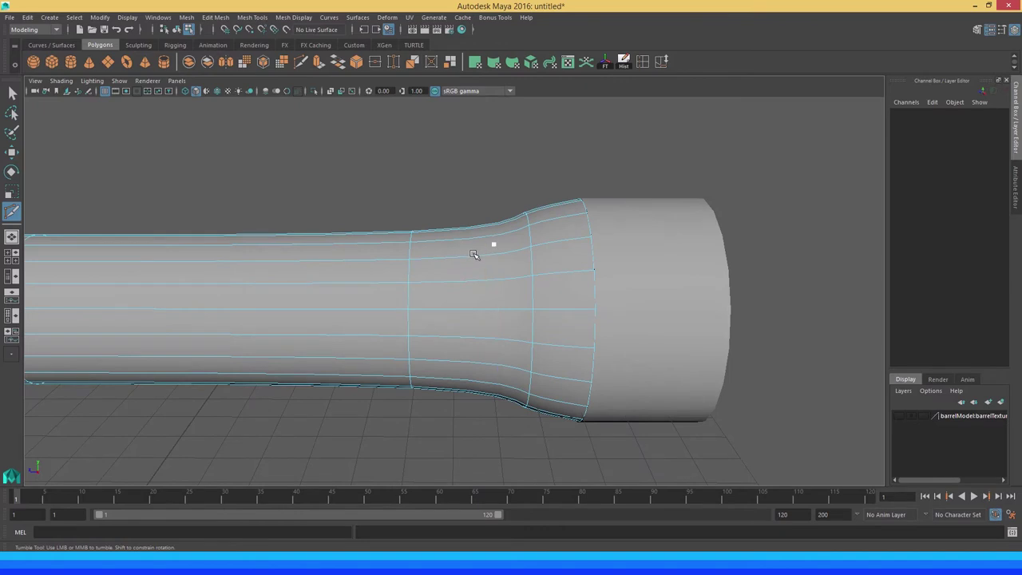
# Insert several edge loops around the collar where the barrel meets the head
pyautogui.hotkey('ctrl', 'z')
pyautogui.keyDown('ctrl'); pyautogui.moveTo(475, 257); pyautogui.dragTo(493, 262); pyautogui.keyUp('ctrl')
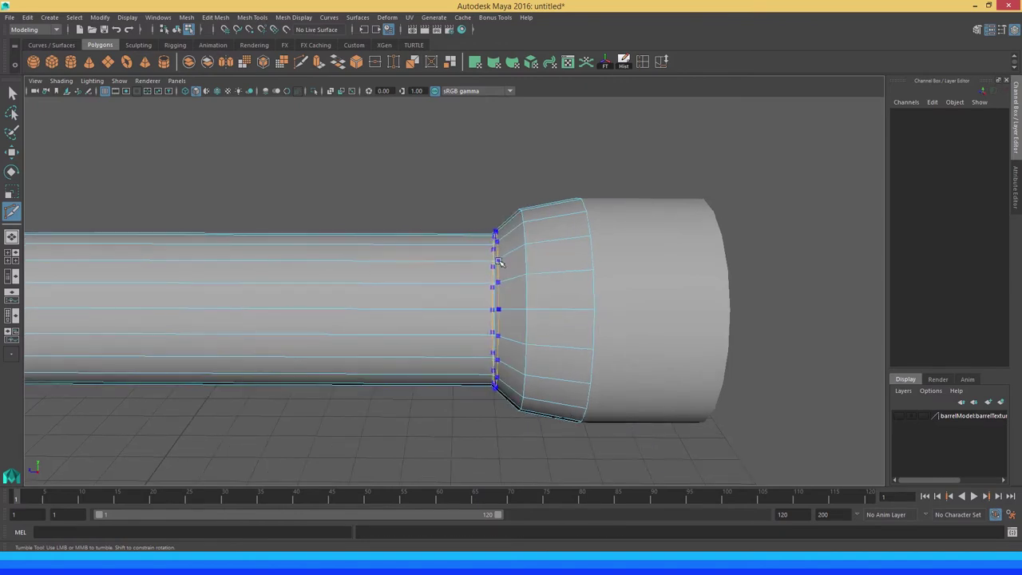
pyautogui.keyDown('ctrl'); pyautogui.click(491, 260); pyautogui.keyUp('ctrl')
pyautogui.keyDown('alt'); pyautogui.moveTo(498, 256); pyautogui.dragTo(513, 251); pyautogui.keyUp('alt')
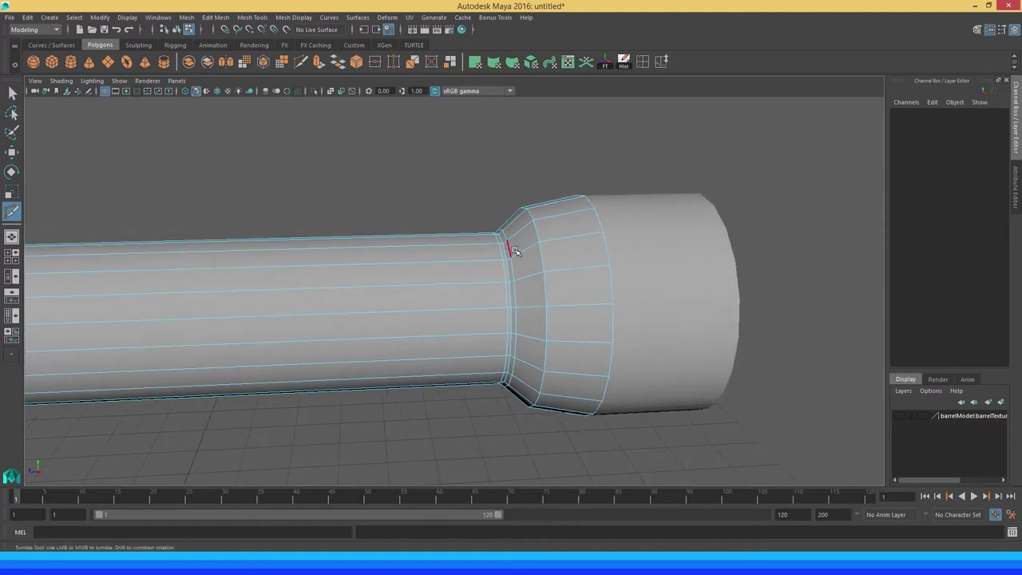
pyautogui.keyDown('alt'); pyautogui.moveTo(511, 245); pyautogui.dragTo(503, 246, button='middle'); pyautogui.keyUp('alt')
pyautogui.keyDown('ctrl'); pyautogui.click(523, 245); pyautogui.keyUp('ctrl')
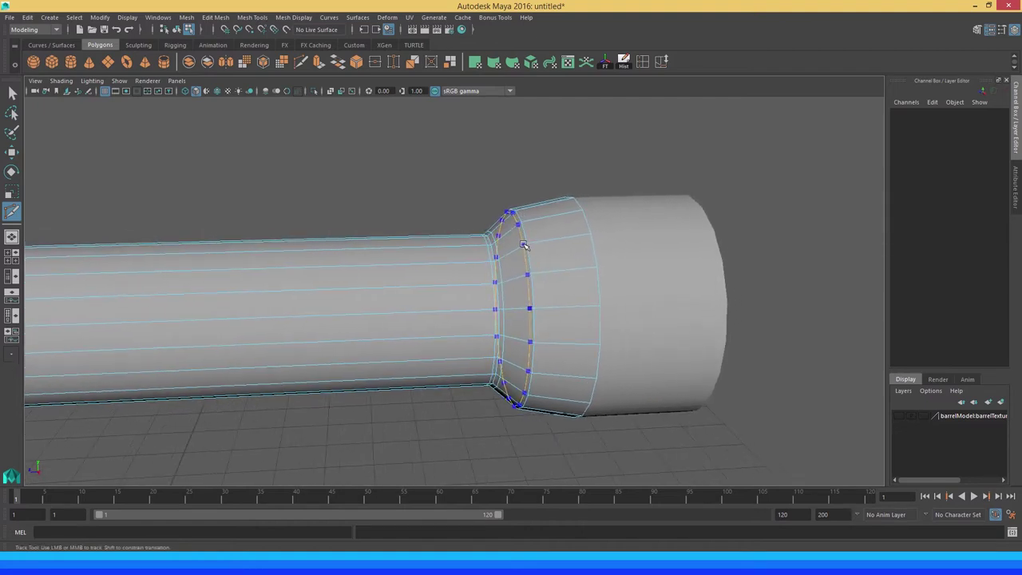
pyautogui.keyDown('ctrl'); pyautogui.click(531, 244); pyautogui.keyUp('ctrl')
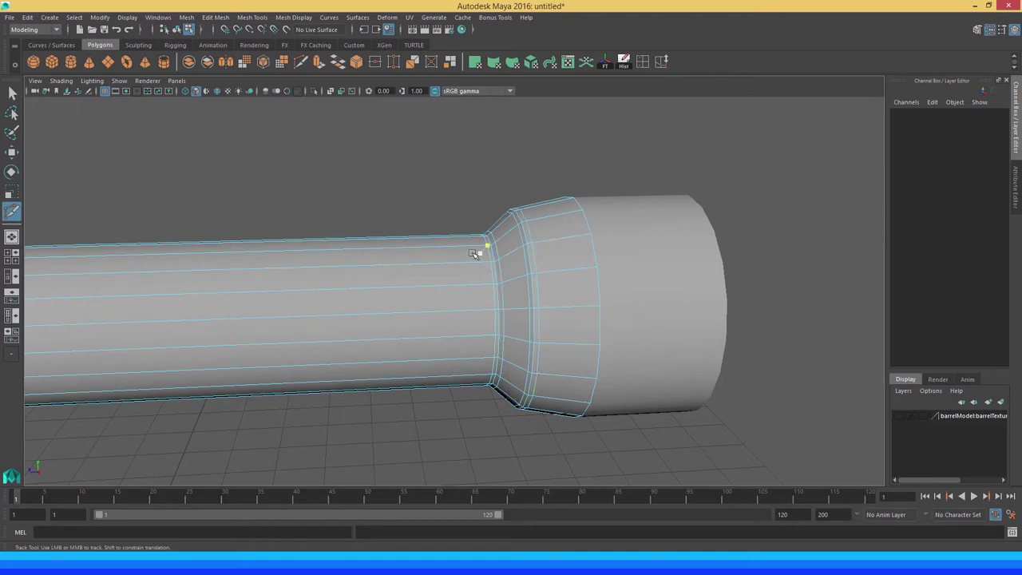
# Return the barrel to object mode and preview it smoothed up close
pyautogui.keyDown('alt'); pyautogui.moveTo(474, 254); pyautogui.dragTo(394, 237); pyautogui.keyUp('alt')
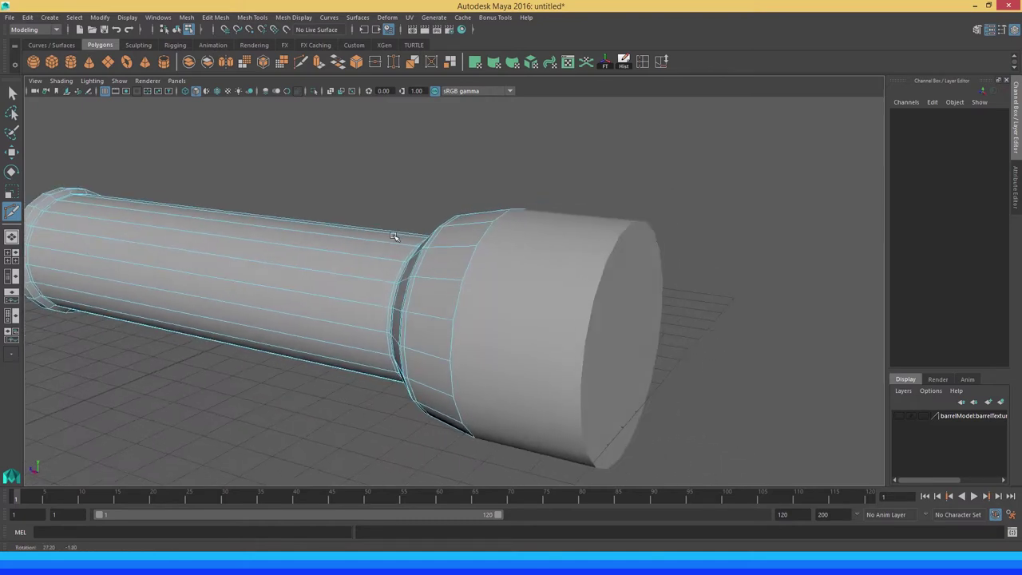
pyautogui.keyDown('alt'); pyautogui.moveTo(394, 237); pyautogui.dragTo(445, 245, button='right'); pyautogui.keyUp('alt')
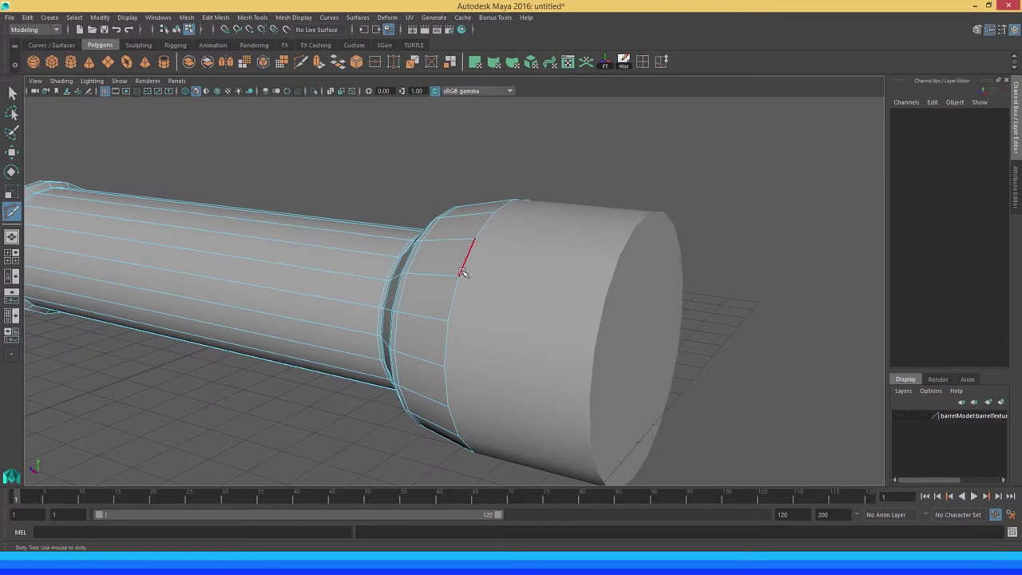
pyautogui.moveTo(462, 273); pyautogui.dragTo(464, 252)
pyautogui.press('q')
pyautogui.rightClick(467, 227)
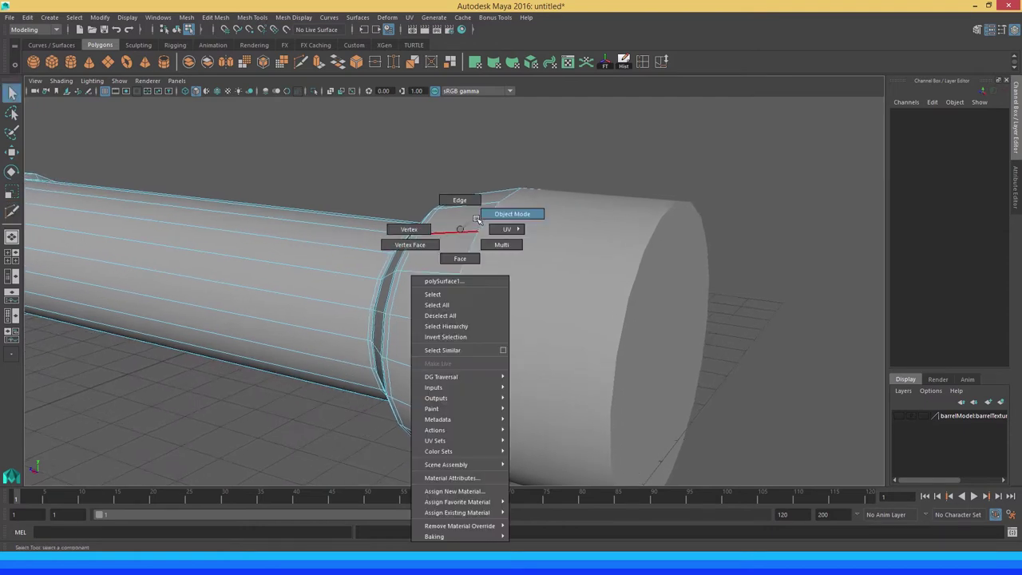
pyautogui.press('F8')
pyautogui.moveTo(479, 235)
pyautogui.keyDown('alt'); pyautogui.mouseDown()
pyautogui.moveTo(469, 247)
pyautogui.moveTo(463, 226)
pyautogui.mouseUp(); pyautogui.keyUp('alt')
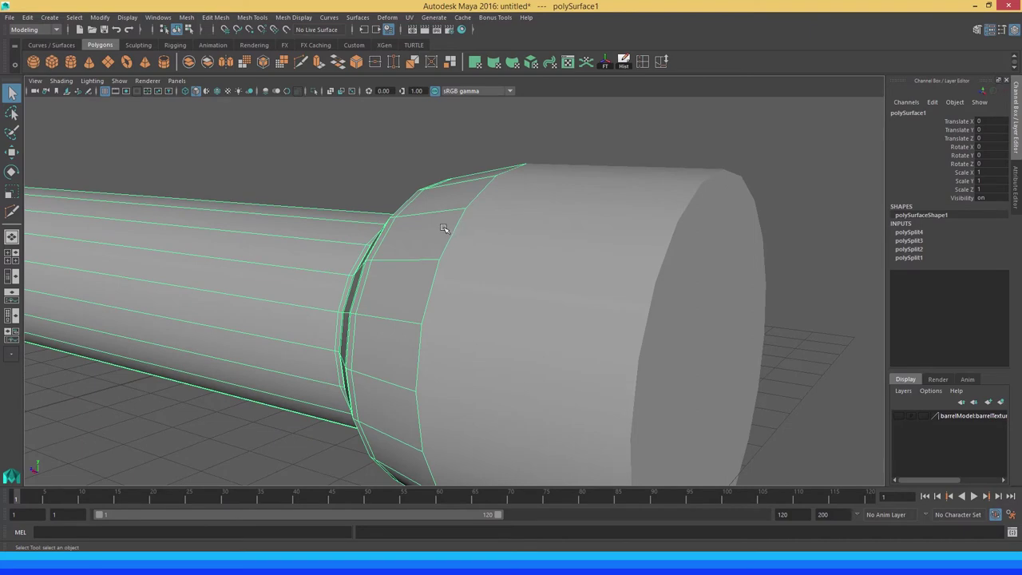
pyautogui.press('3')
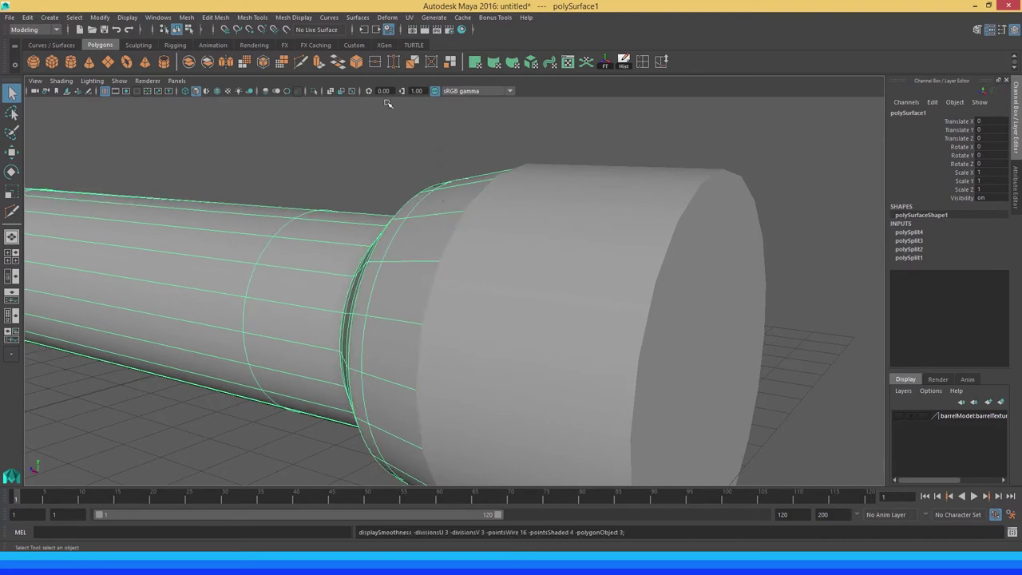
# Turn on X-Ray and orbit around the see-through barrel to inspect its inner edges
pyautogui.click(331, 90)
pyautogui.moveTo(365, 173)
pyautogui.keyDown('alt'); pyautogui.mouseDown()
pyautogui.moveTo(404, 214)
pyautogui.moveTo(418, 195)
pyautogui.moveTo(439, 213)
pyautogui.mouseUp(); pyautogui.keyUp('alt')
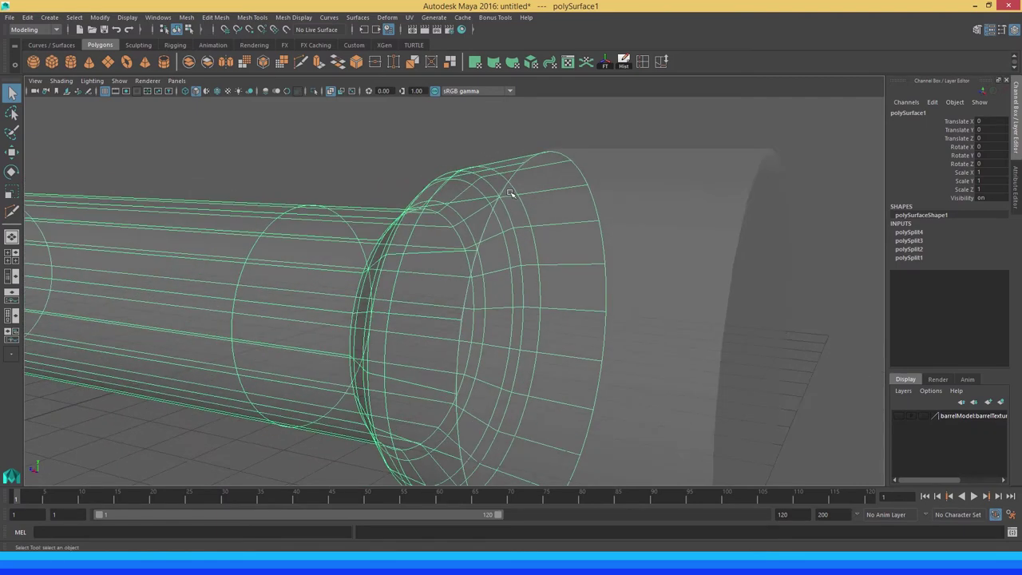
pyautogui.keyDown('alt'); pyautogui.moveTo(512, 194); pyautogui.dragTo(507, 172); pyautogui.keyUp('alt')
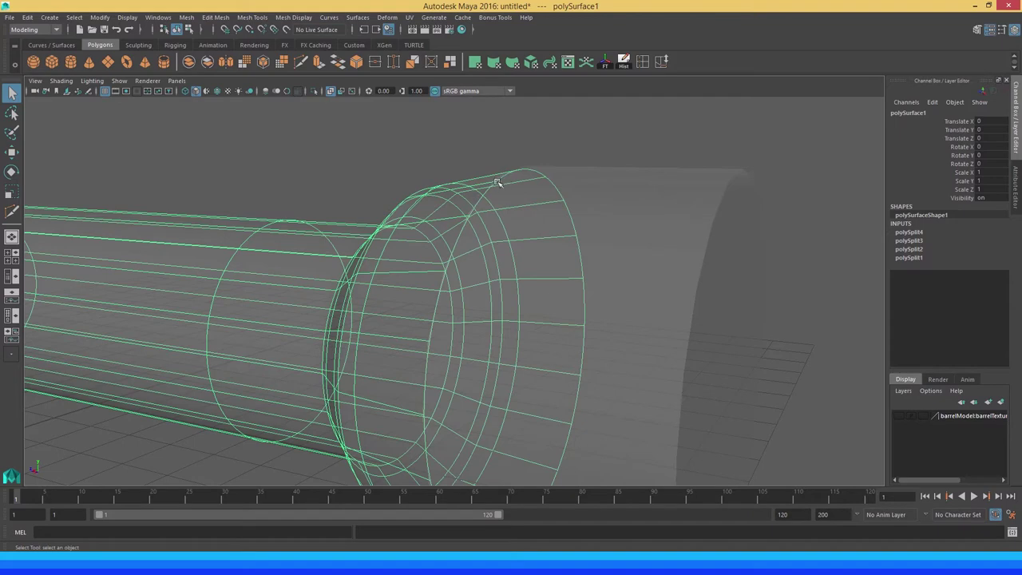
pyautogui.keyDown('alt'); pyautogui.moveTo(497, 183); pyautogui.dragTo(444, 205); pyautogui.keyUp('alt')
pyautogui.press('3')
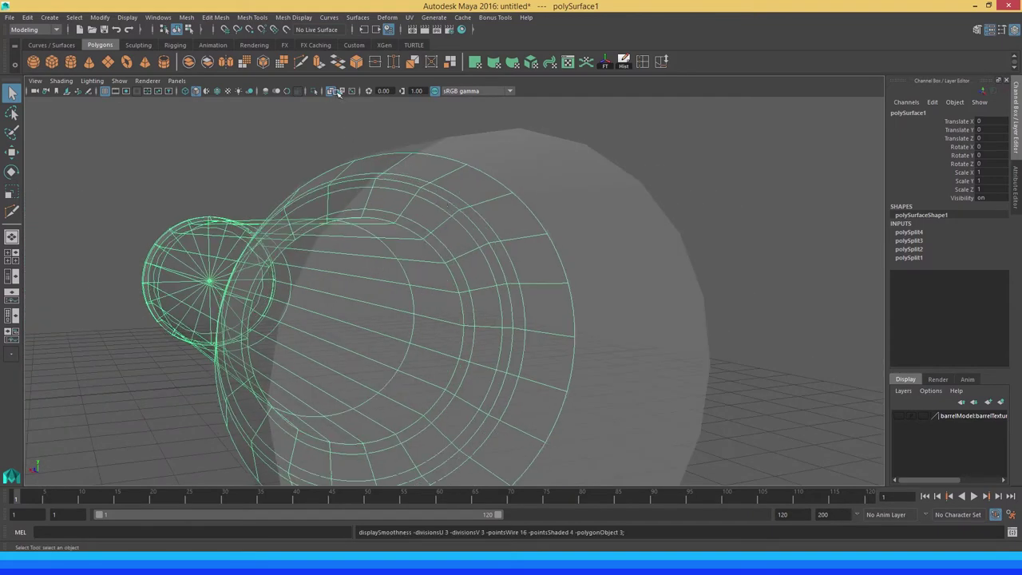
# Slide the end cap polySurface2 away from the barrel to Translate Y -0.11
pyautogui.moveTo(344, 128)
pyautogui.keyDown('alt'); pyautogui.mouseDown()
pyautogui.moveTo(397, 221)
pyautogui.moveTo(458, 229)
pyautogui.moveTo(413, 215)
pyautogui.mouseUp(); pyautogui.keyUp('alt')
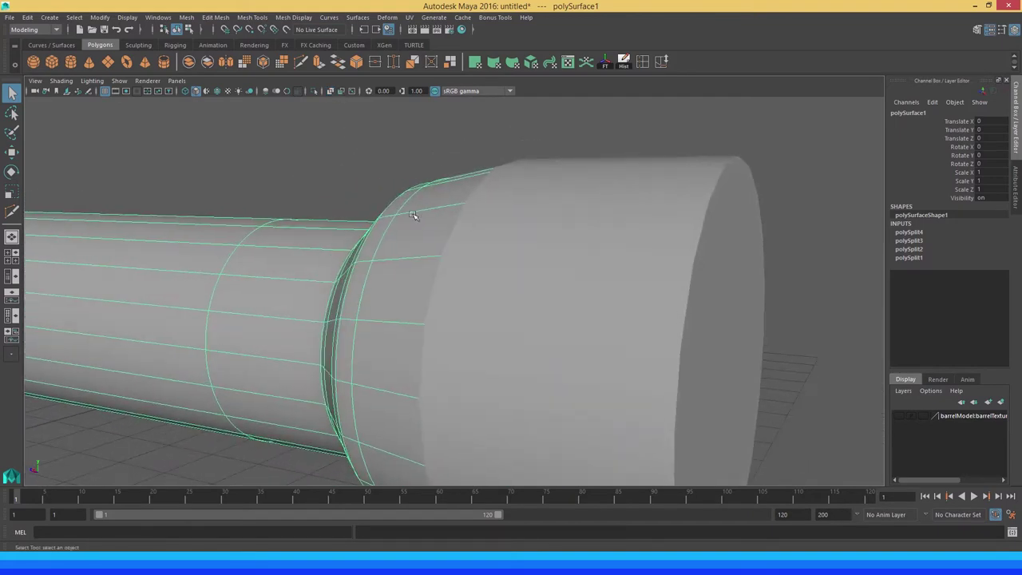
pyautogui.click(551, 217)
pyautogui.press('w')
pyautogui.moveTo(57, 306); pyautogui.dragTo(88, 309)
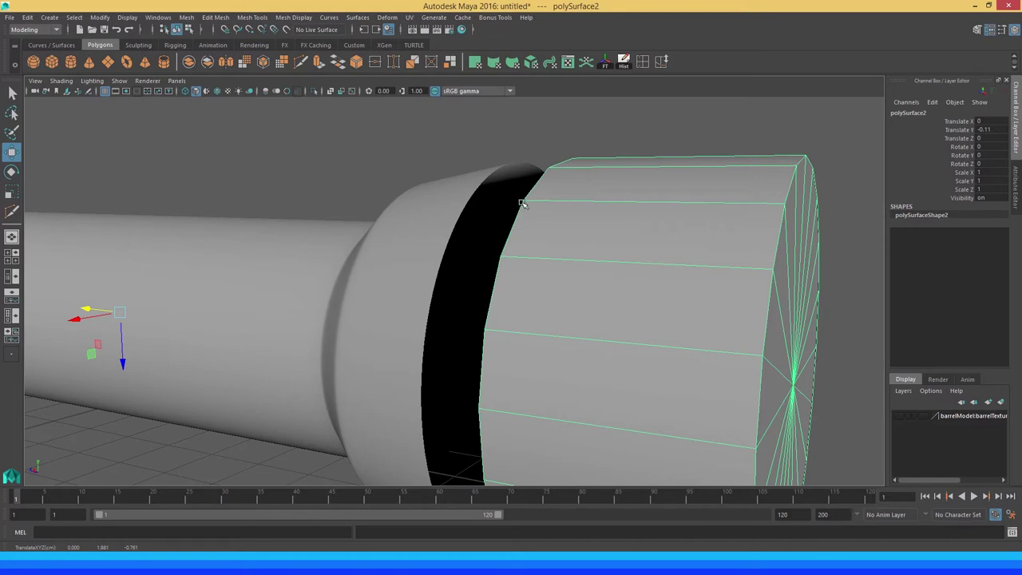
# Undo the end cap offset so it sits back against the barrel
pyautogui.hotkey('ctrl', 'z')
pyautogui.hotkey('ctrl', 'z')
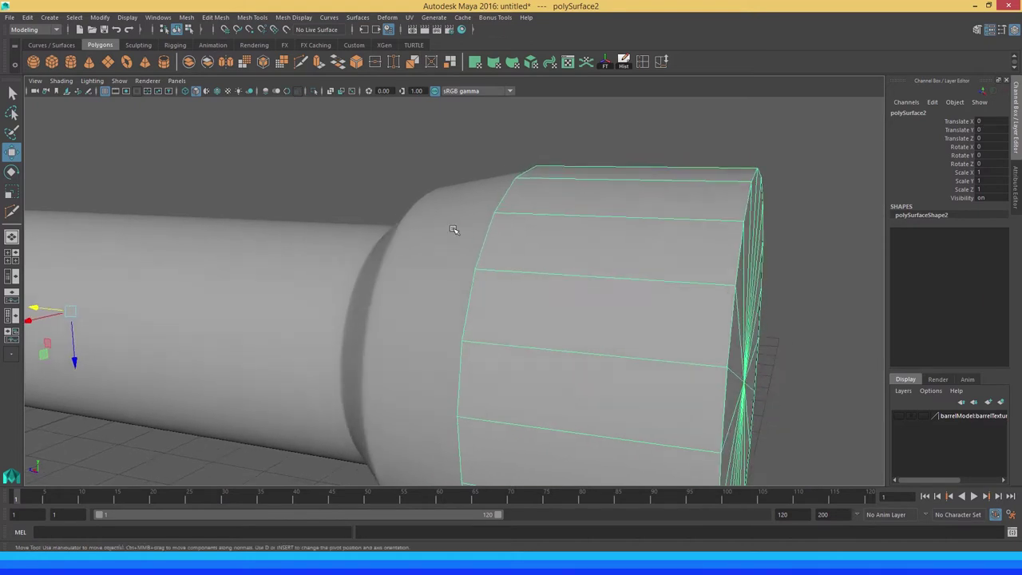
pyautogui.hotkey('ctrl', 'z')
pyautogui.hotkey('ctrl', 'z')
pyautogui.hotkey('ctrl', 'z')
pyautogui.hotkey('ctrl', 'z')
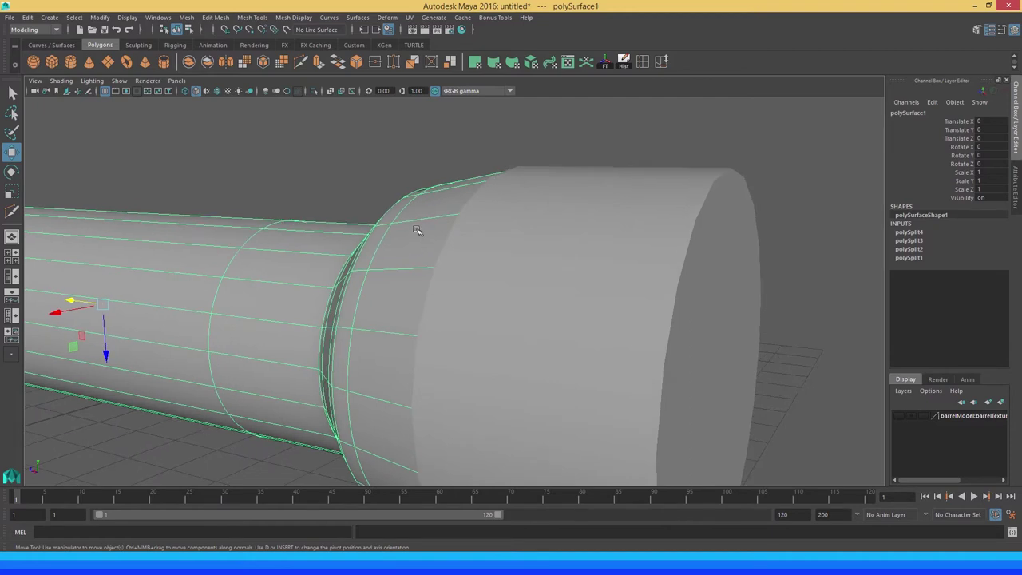
pyautogui.click(480, 250)
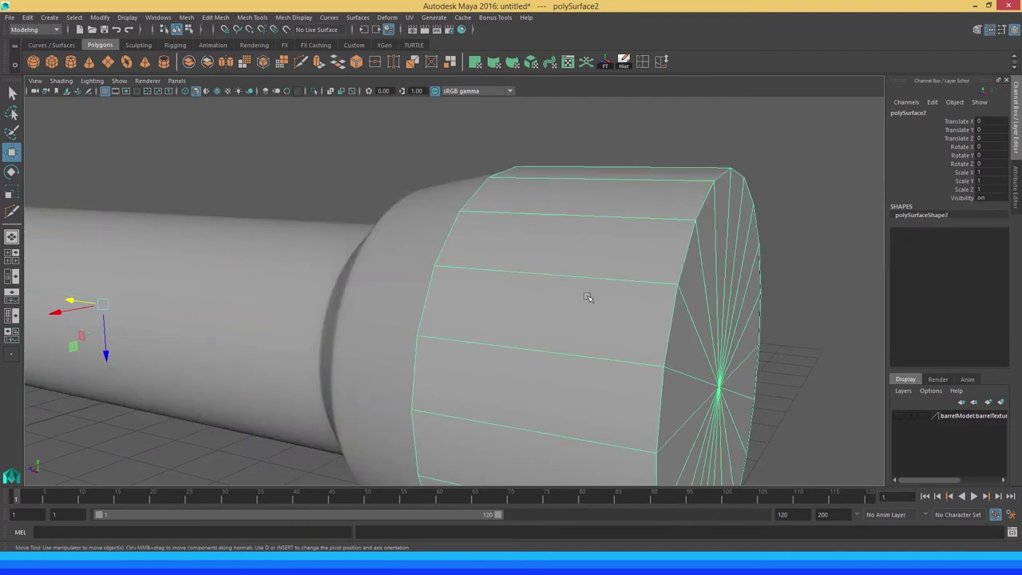
pyautogui.moveTo(71, 300); pyautogui.dragTo(76, 299)
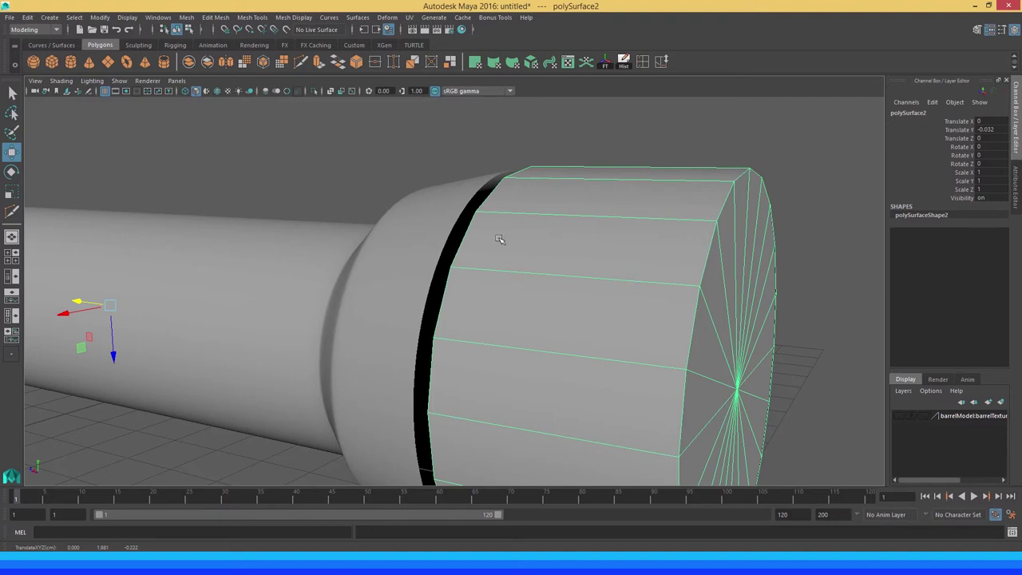
pyautogui.hotkey('ctrl', 'z')
pyautogui.hotkey('ctrl', 'z')
pyautogui.hotkey('ctrl', 'z')
pyautogui.hotkey('ctrl', 'z')
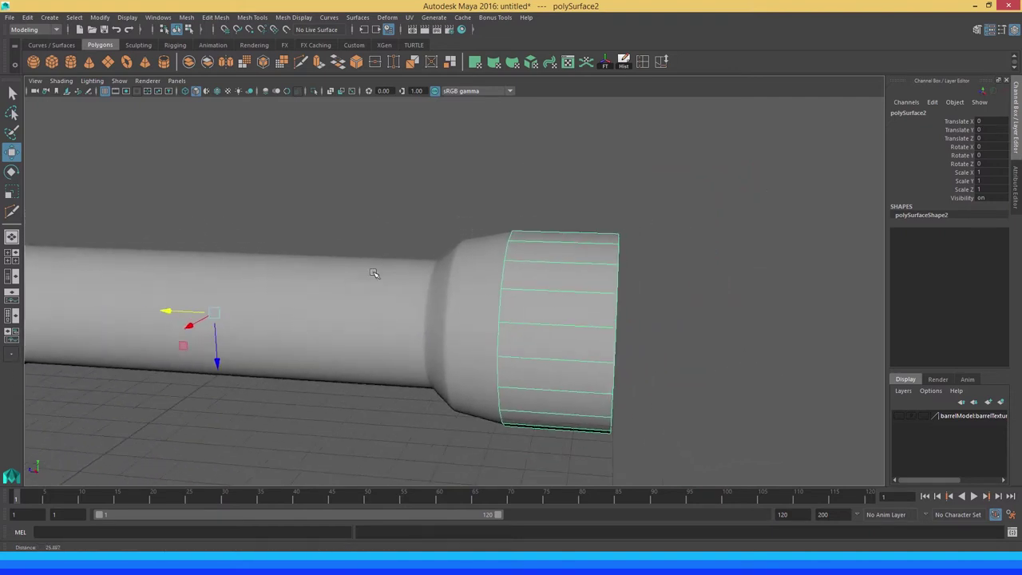
# Centre the end cap's pivot on itself with Modify > Center Pivot
pyautogui.scroll(-3, 447, 273)
pyautogui.moveTo(527, 274)
pyautogui.keyDown('alt'); pyautogui.mouseDown()
pyautogui.moveTo(506, 267)
pyautogui.moveTo(566, 276)
pyautogui.moveTo(424, 276)
pyautogui.mouseUp(); pyautogui.keyUp('alt')
pyautogui.moveTo(424, 276)
pyautogui.keyDown('alt'); pyautogui.mouseDown(button='right')
pyautogui.moveTo(424, 287)
pyautogui.moveTo(524, 292)
pyautogui.mouseUp(button='right'); pyautogui.keyUp('alt')
pyautogui.moveTo(525, 293)
pyautogui.keyDown('alt'); pyautogui.mouseDown()
pyautogui.moveTo(463, 258)
pyautogui.moveTo(489, 276)
pyautogui.moveTo(468, 187)
pyautogui.moveTo(486, 242)
pyautogui.moveTo(474, 281)
pyautogui.mouseUp(); pyautogui.keyUp('alt')
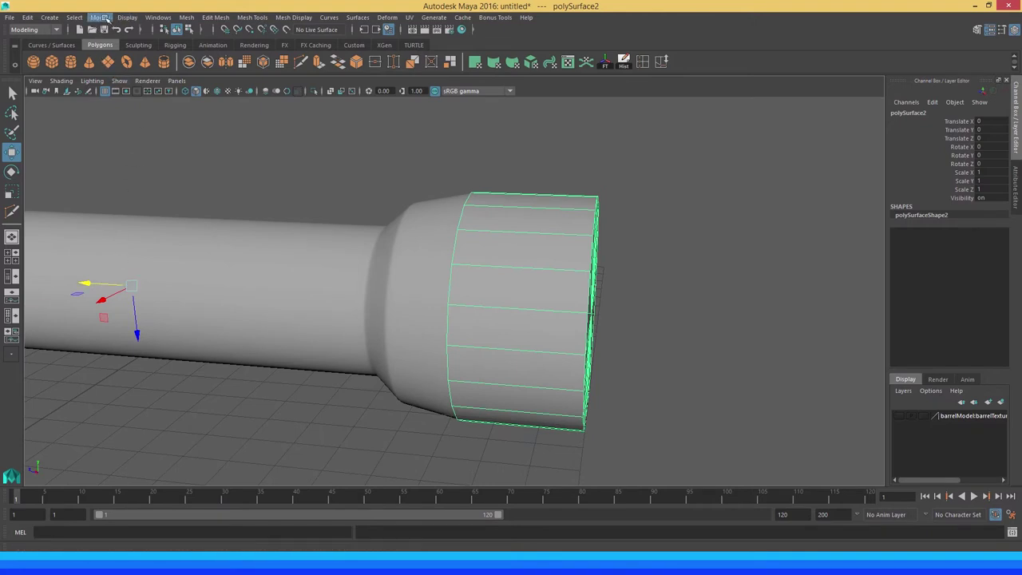
pyautogui.click(104, 18)
pyautogui.click(122, 84)
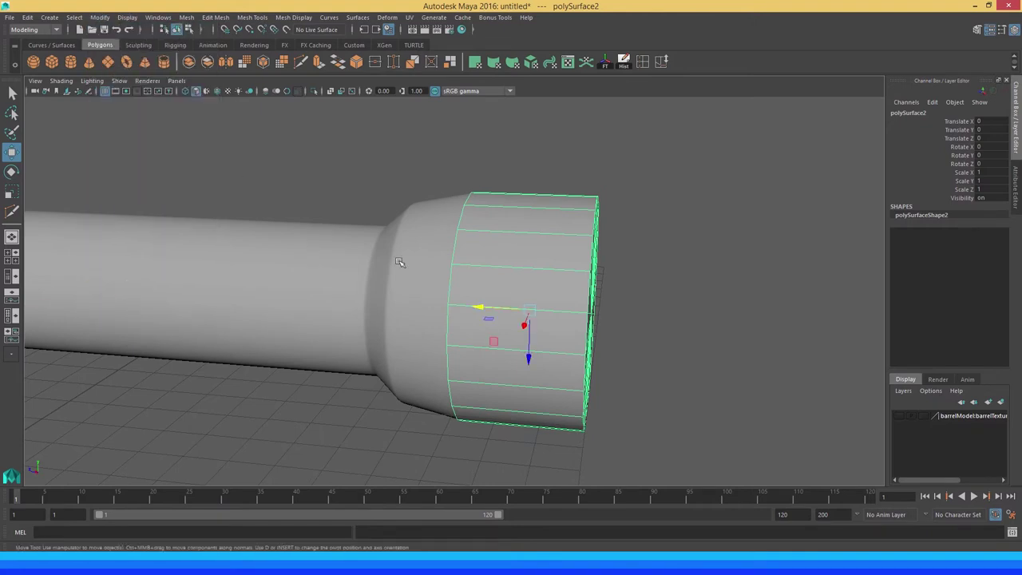
# Select the end cap's faces f[0:19] and turn the view to face them
pyautogui.keyDown('alt'); pyautogui.moveTo(464, 304); pyautogui.dragTo(419, 274); pyautogui.keyUp('alt')
pyautogui.keyDown('alt'); pyautogui.moveTo(419, 273); pyautogui.dragTo(374, 249, button='right'); pyautogui.keyUp('alt')
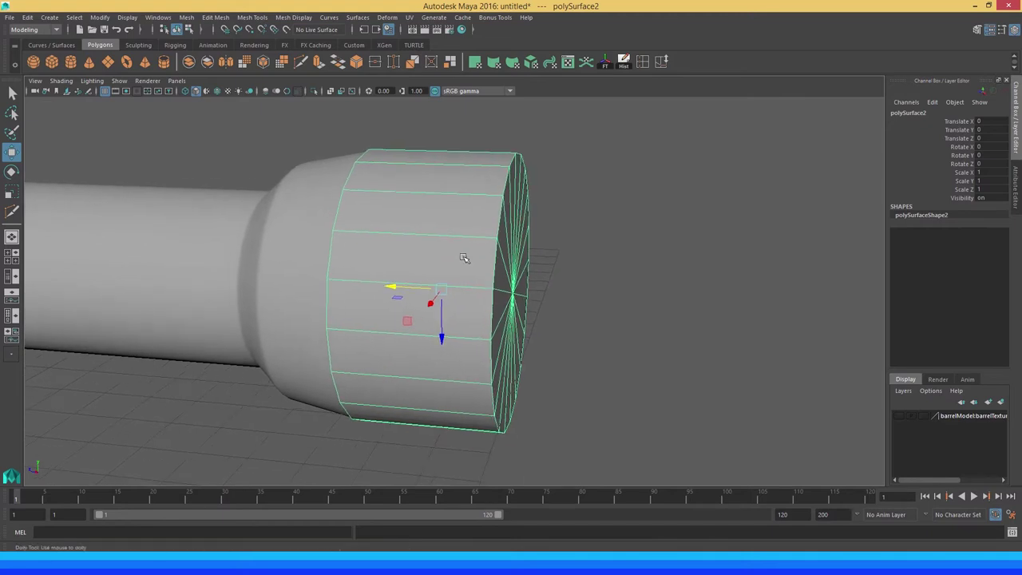
pyautogui.moveTo(375, 249)
pyautogui.keyDown('alt'); pyautogui.mouseDown()
pyautogui.moveTo(359, 247)
pyautogui.moveTo(436, 229)
pyautogui.moveTo(437, 243)
pyautogui.mouseUp(); pyautogui.keyUp('alt')
pyautogui.moveTo(438, 234); pyautogui.dragTo(439, 254, button='right')
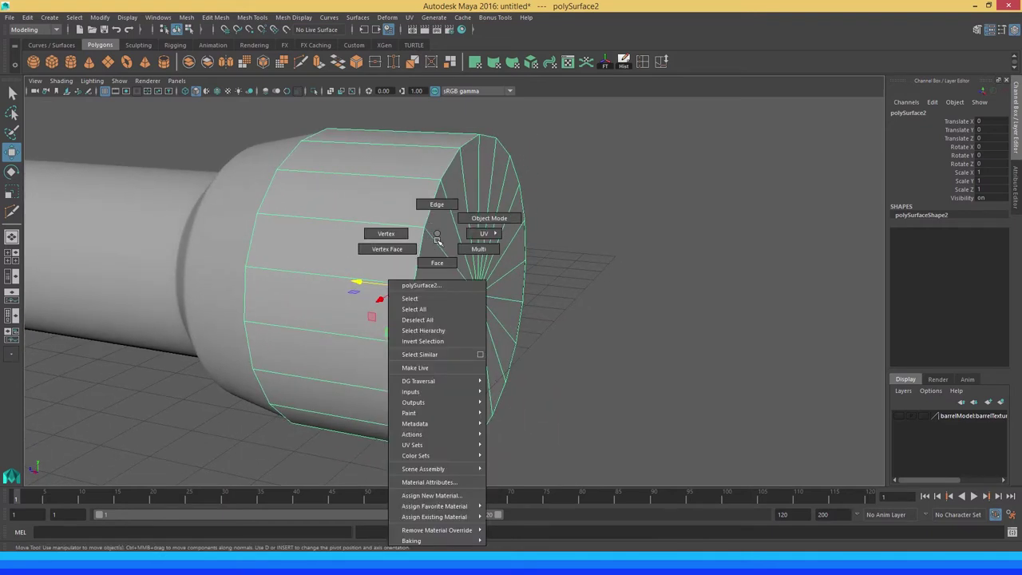
pyautogui.click(455, 239)
pyautogui.click(487, 312)
pyautogui.moveTo(487, 311)
pyautogui.keyDown('alt'); pyautogui.mouseDown()
pyautogui.moveTo(269, 288)
pyautogui.moveTo(523, 221)
pyautogui.mouseUp(); pyautogui.keyUp('alt')
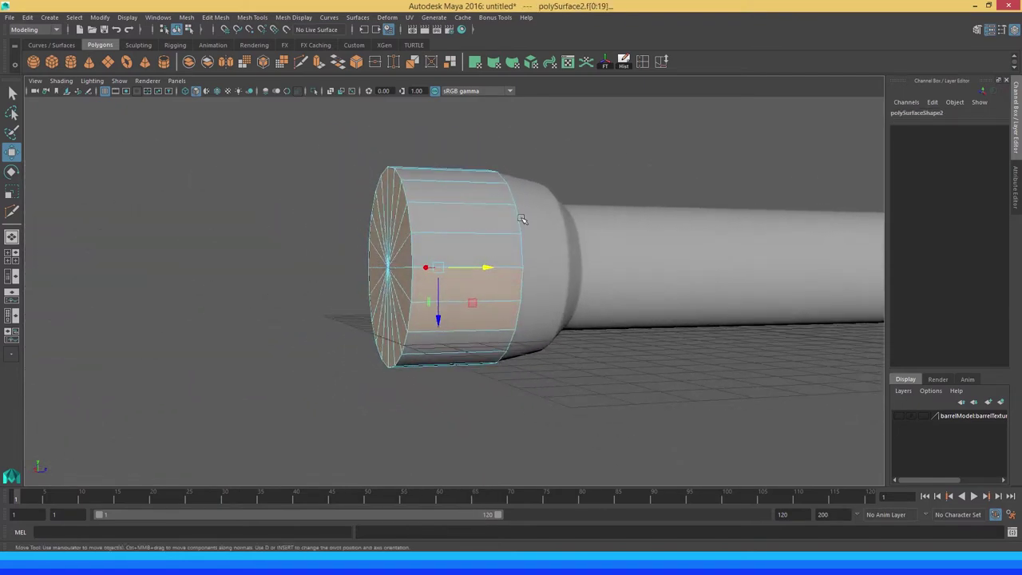
pyautogui.moveTo(479, 340)
pyautogui.keyDown('alt'); pyautogui.mouseDown()
pyautogui.moveTo(444, 330)
pyautogui.moveTo(536, 313)
pyautogui.moveTo(572, 333)
pyautogui.moveTo(543, 328)
pyautogui.mouseUp(); pyautogui.keyUp('alt')
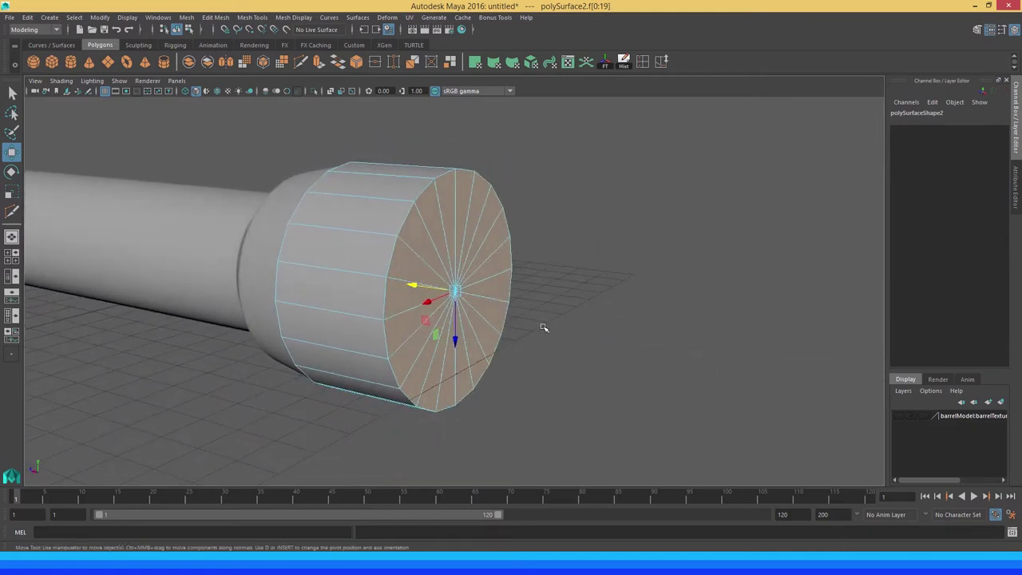
# Undo the first inset attempt and reselect all the end cap faces
pyautogui.hotkey('ctrl', 'e')
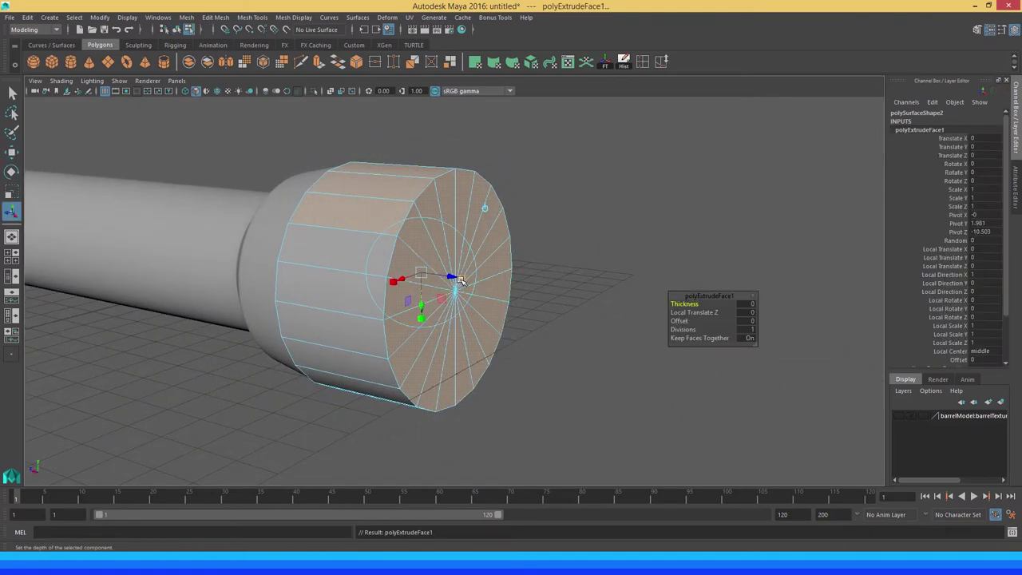
pyautogui.moveTo(421, 275); pyautogui.dragTo(416, 274)
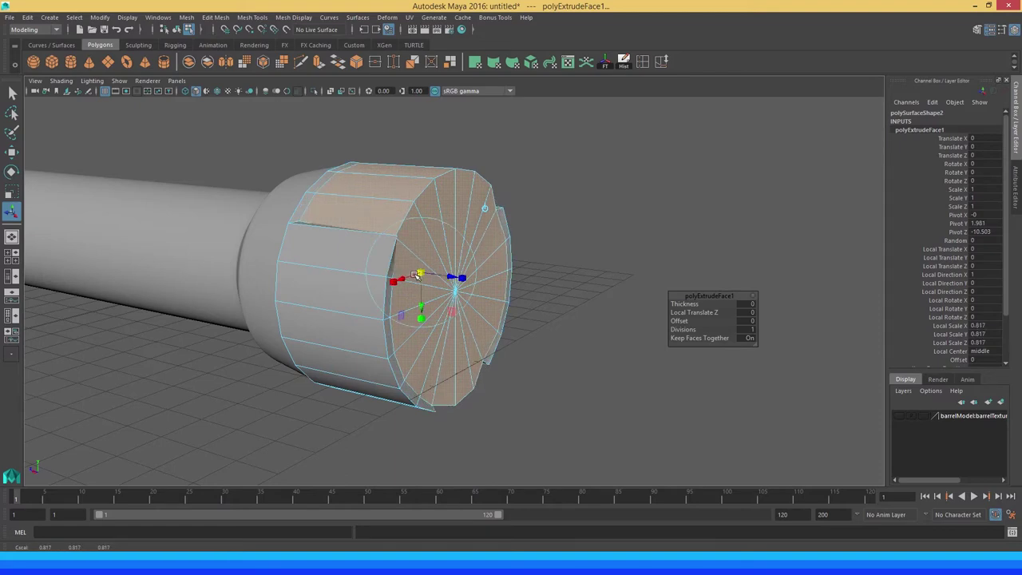
pyautogui.hotkey('ctrl', 'z')
pyautogui.hotkey('ctrl', 'z')
pyautogui.moveTo(374, 240)
pyautogui.keyDown('alt'); pyautogui.mouseDown()
pyautogui.moveTo(246, 244)
pyautogui.moveTo(288, 235)
pyautogui.moveTo(274, 244)
pyautogui.moveTo(380, 254)
pyautogui.moveTo(421, 289)
pyautogui.mouseUp(); pyautogui.keyUp('alt')
pyautogui.press('4')
pyautogui.hotkey('ctrl', 'z')
pyautogui.click(483, 304)
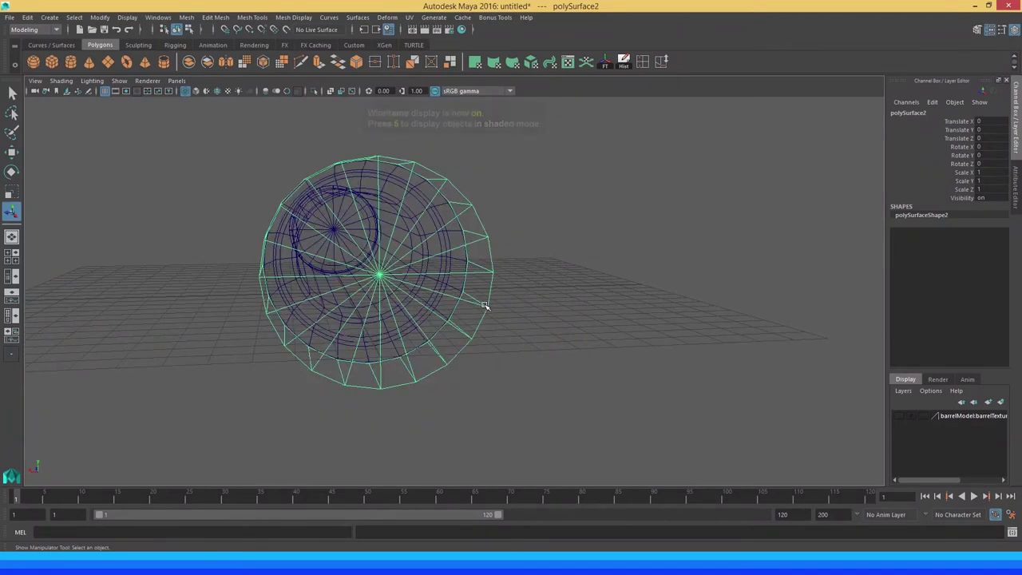
pyautogui.hotkey('ctrl', 'F11')
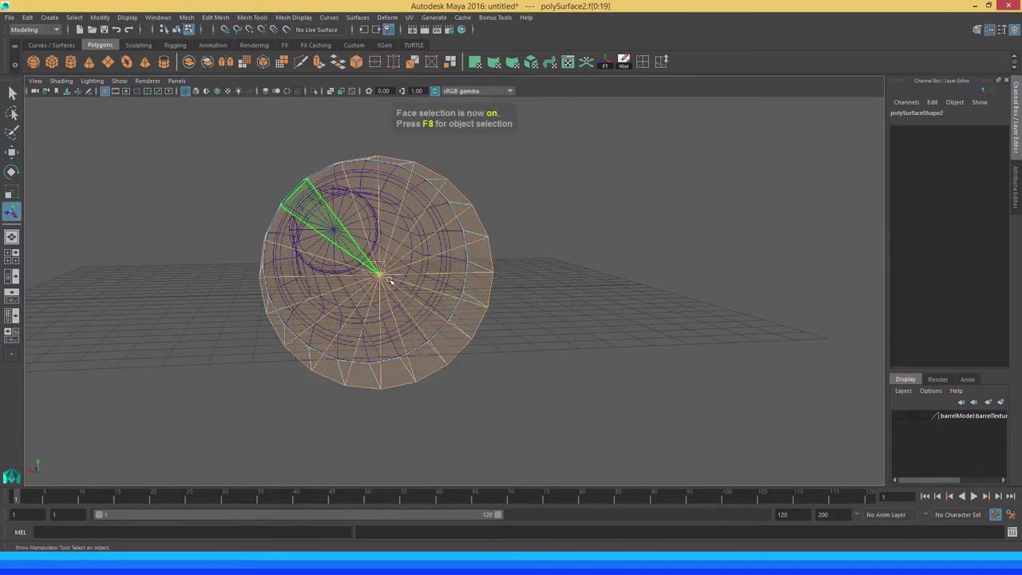
pyautogui.keyDown('alt'); pyautogui.moveTo(431, 319); pyautogui.dragTo(415, 289); pyautogui.keyUp('alt')
pyautogui.press('5')
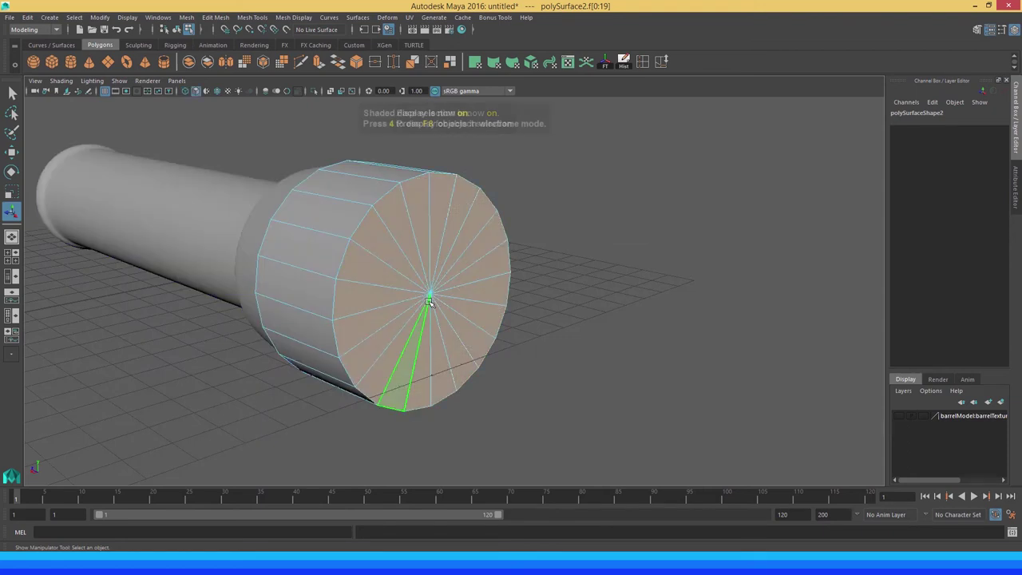
# Extrude the cap faces inset to 0.767, then extrude again recessed to -0.349
pyautogui.hotkey('ctrl', 'e')
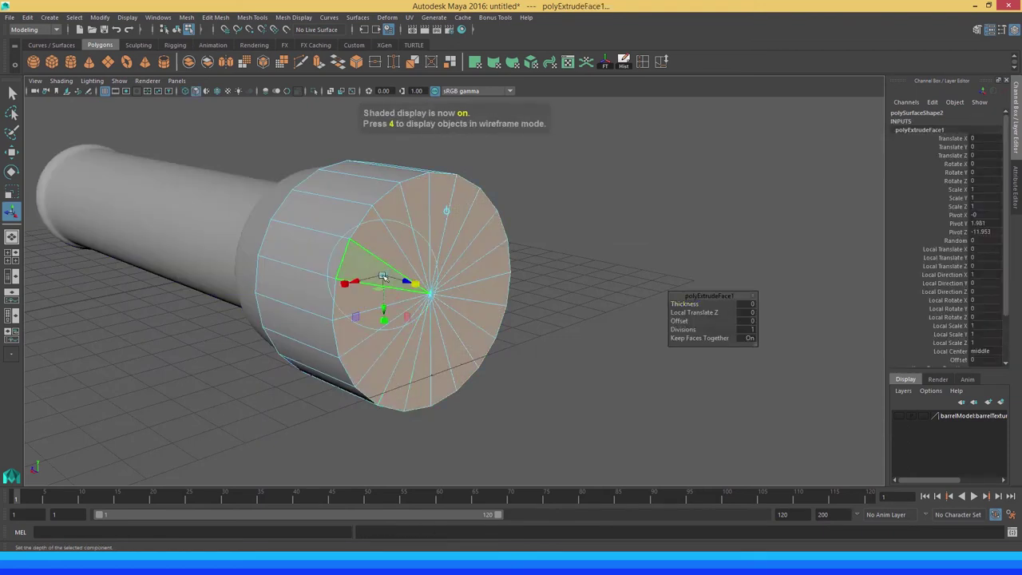
pyautogui.moveTo(384, 281); pyautogui.dragTo(376, 281)
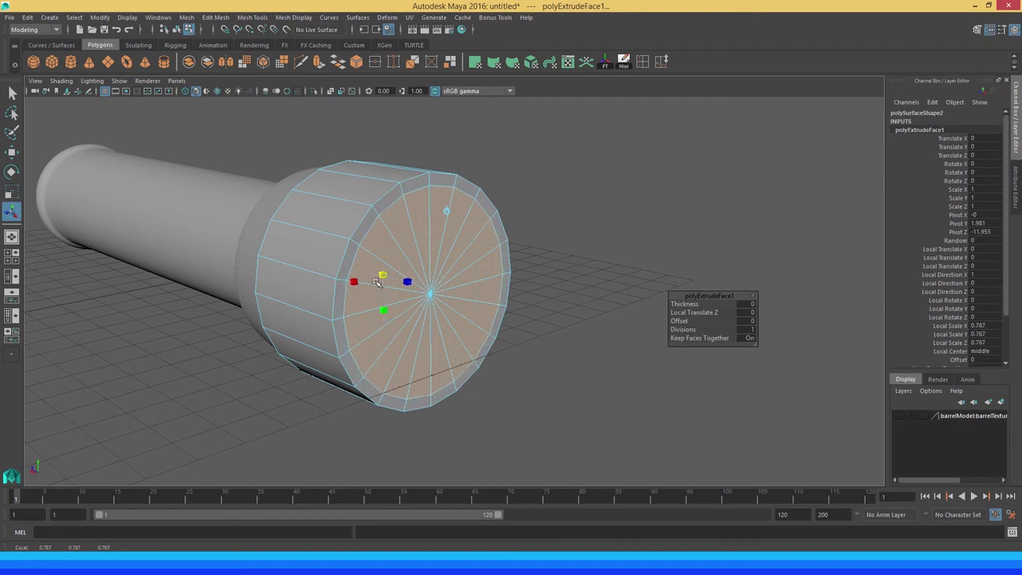
pyautogui.keyDown('alt'); pyautogui.moveTo(376, 282); pyautogui.dragTo(418, 285); pyautogui.keyUp('alt')
pyautogui.hotkey('ctrl', 'e')
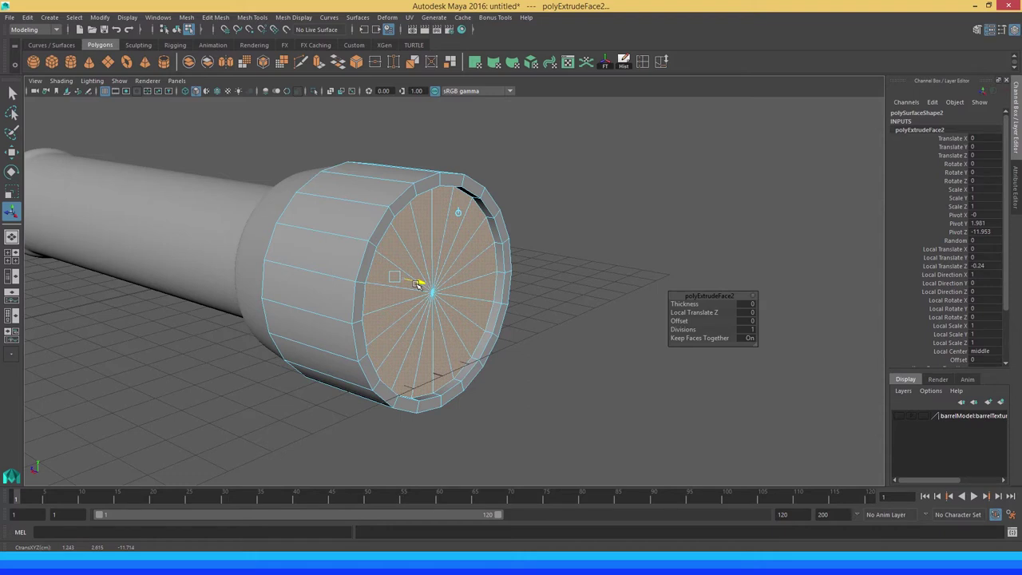
pyautogui.moveTo(417, 284); pyautogui.dragTo(385, 279)
pyautogui.press('t')
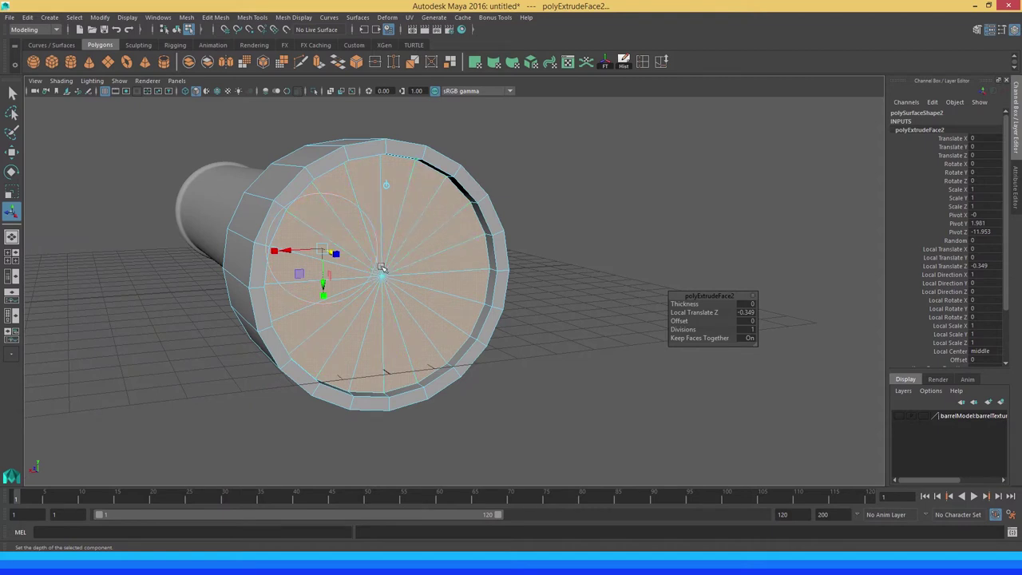
pyautogui.press('q')
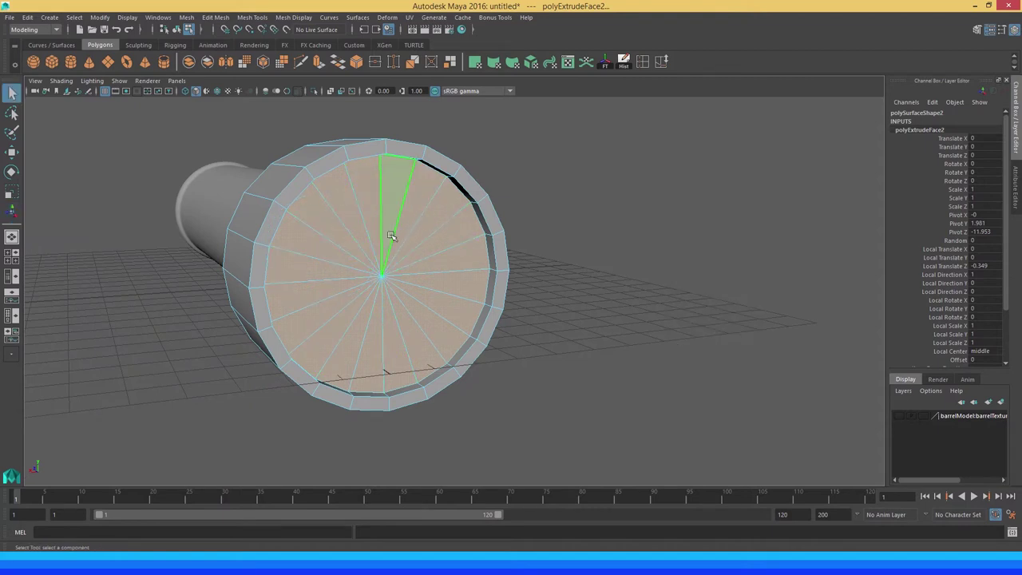
# Extract the recessed lens faces into a separate object and select the head shell
pyautogui.click(449, 61)
pyautogui.keyDown('alt'); pyautogui.moveTo(383, 272); pyautogui.dragTo(447, 232); pyautogui.keyUp('alt')
pyautogui.moveTo(448, 233); pyautogui.dragTo(399, 240, button='right')
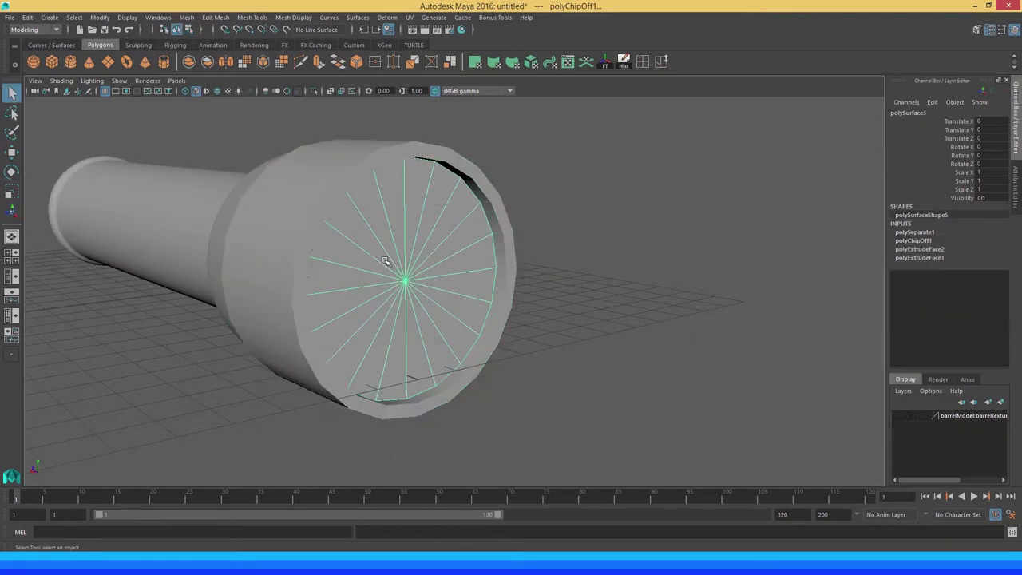
pyautogui.keyDown('alt'); pyautogui.moveTo(419, 266); pyautogui.dragTo(322, 191); pyautogui.keyUp('alt')
pyautogui.click(298, 197)
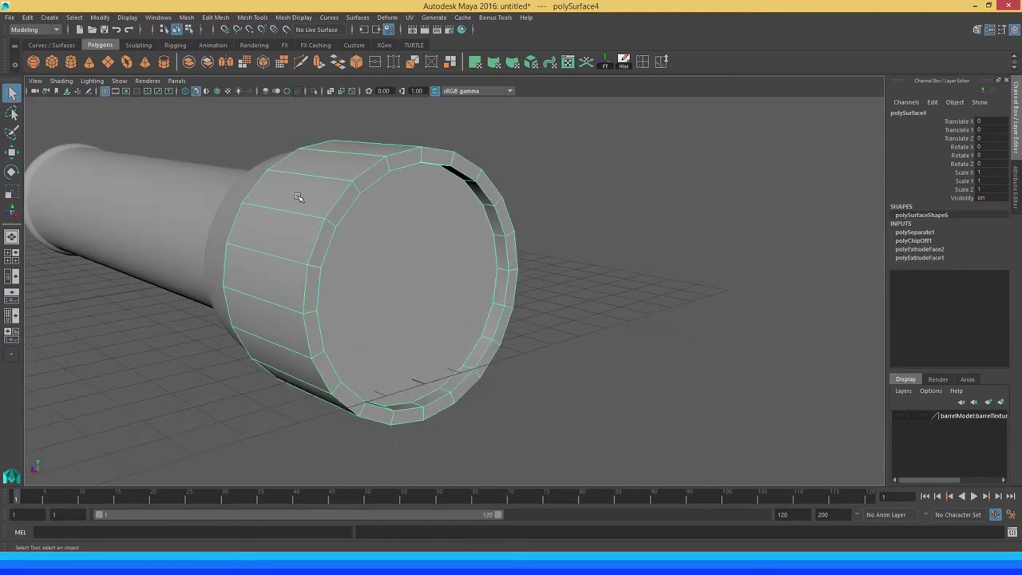
# Compare the model with the reference flashlight photo after selecting the separated lens disc
pyautogui.hotkey('alt', 'Tab')
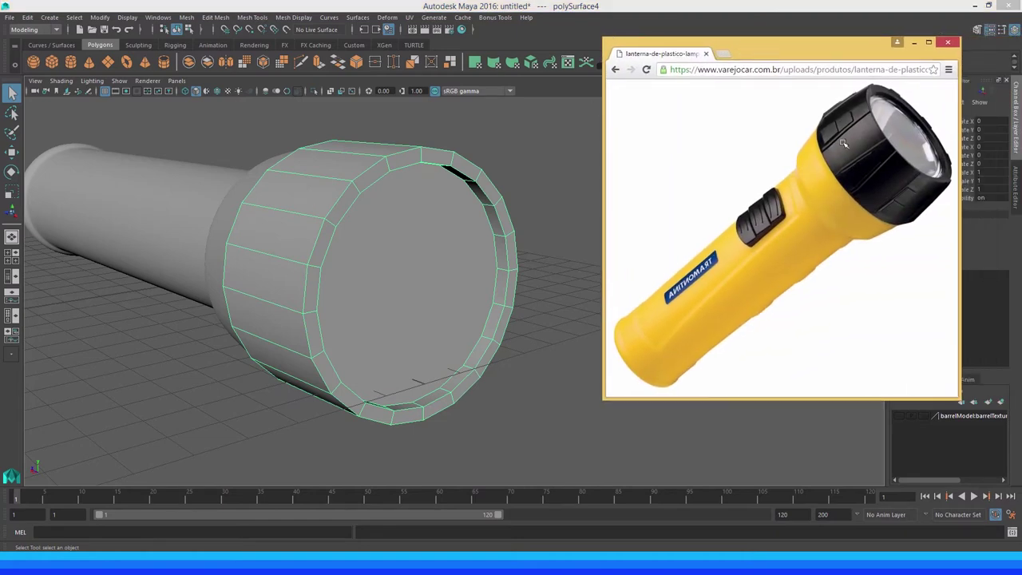
pyautogui.hotkey('alt', 'Tab')
pyautogui.click(398, 256)
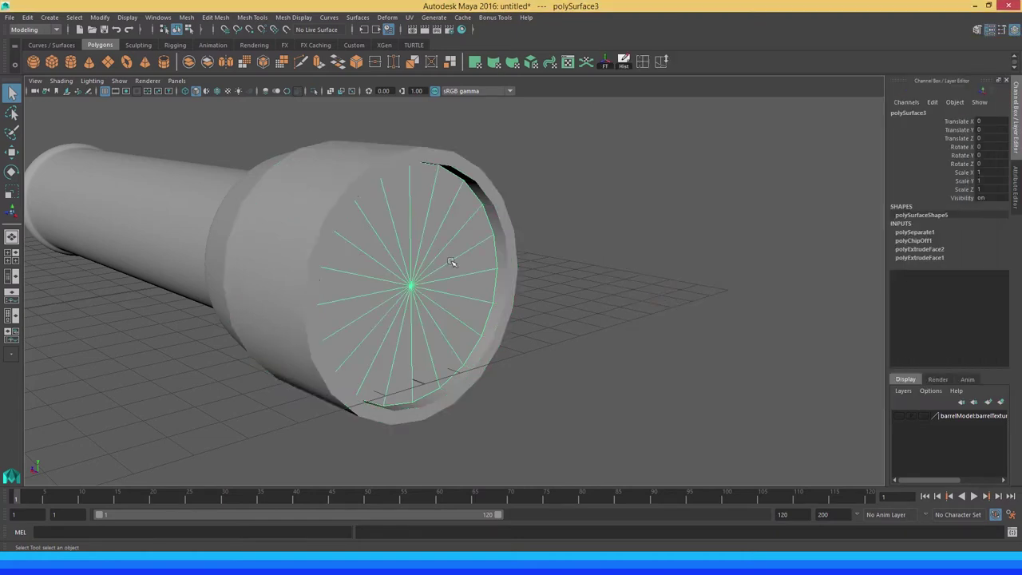
pyautogui.hotkey('alt', 'Tab')
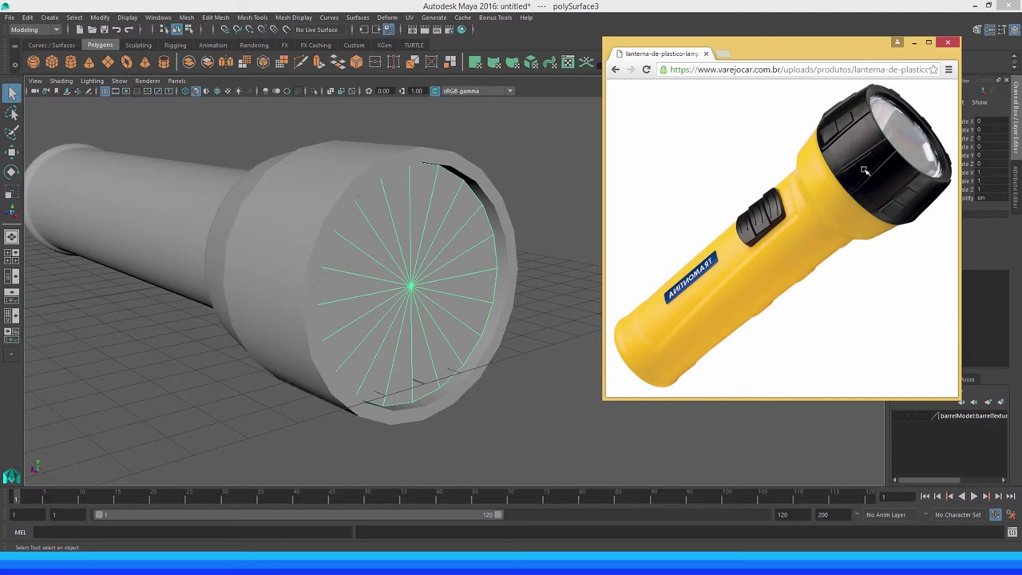
# Move the reference photo aside and centre the lens disc's pivot
pyautogui.moveTo(834, 50); pyautogui.dragTo(1021, 50)
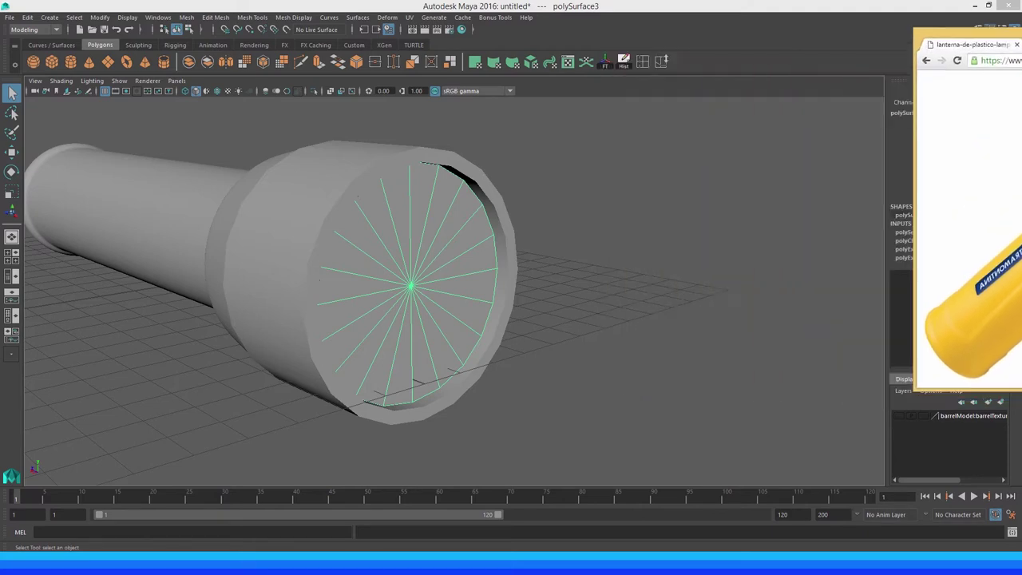
pyautogui.keyDown('alt'); pyautogui.moveTo(505, 171); pyautogui.dragTo(455, 276); pyautogui.keyUp('alt')
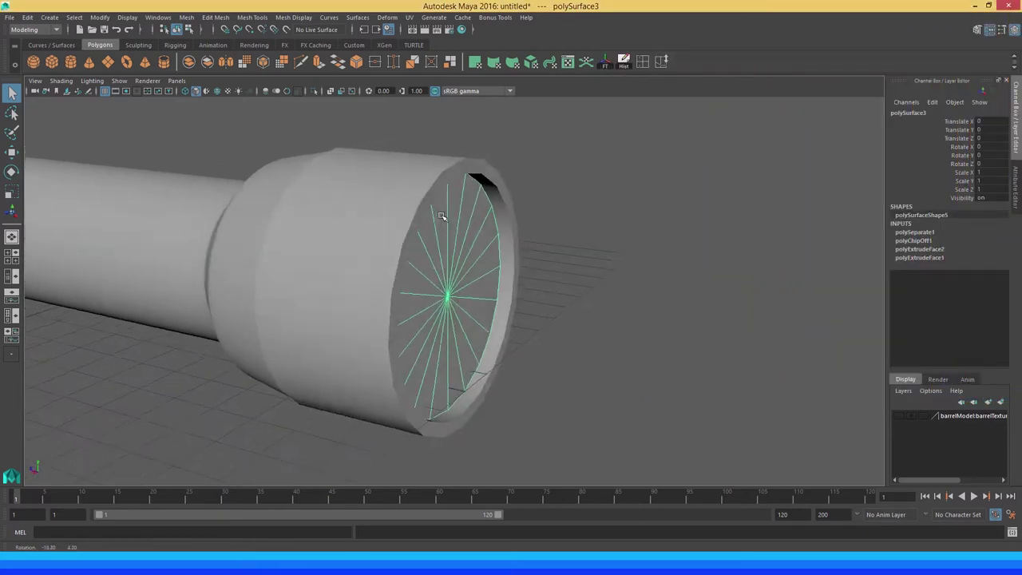
pyautogui.press('w')
pyautogui.keyDown('alt'); pyautogui.moveTo(394, 130); pyautogui.dragTo(440, 149, button='middle'); pyautogui.keyUp('alt')
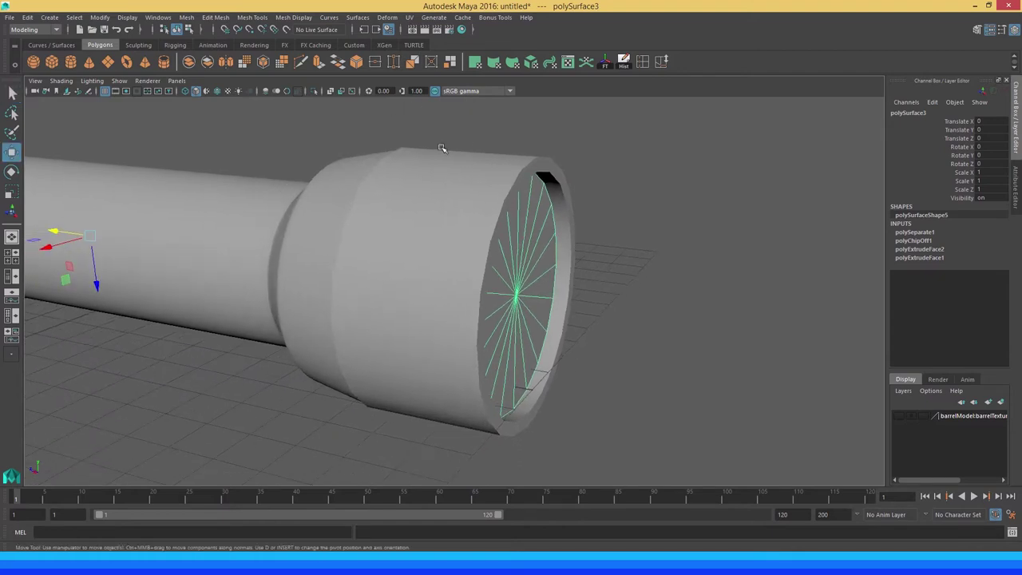
pyautogui.click(101, 19)
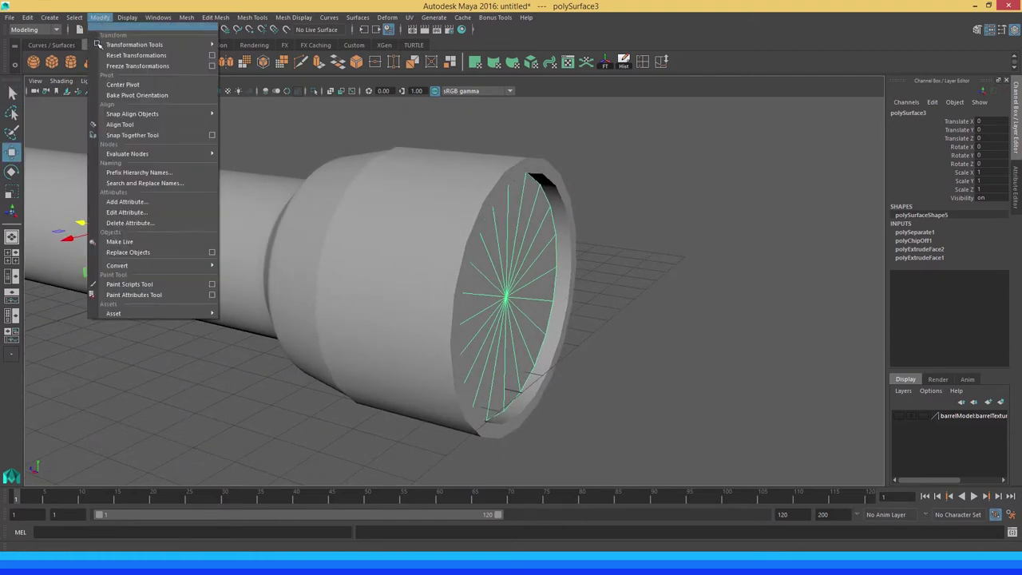
pyautogui.click(136, 82)
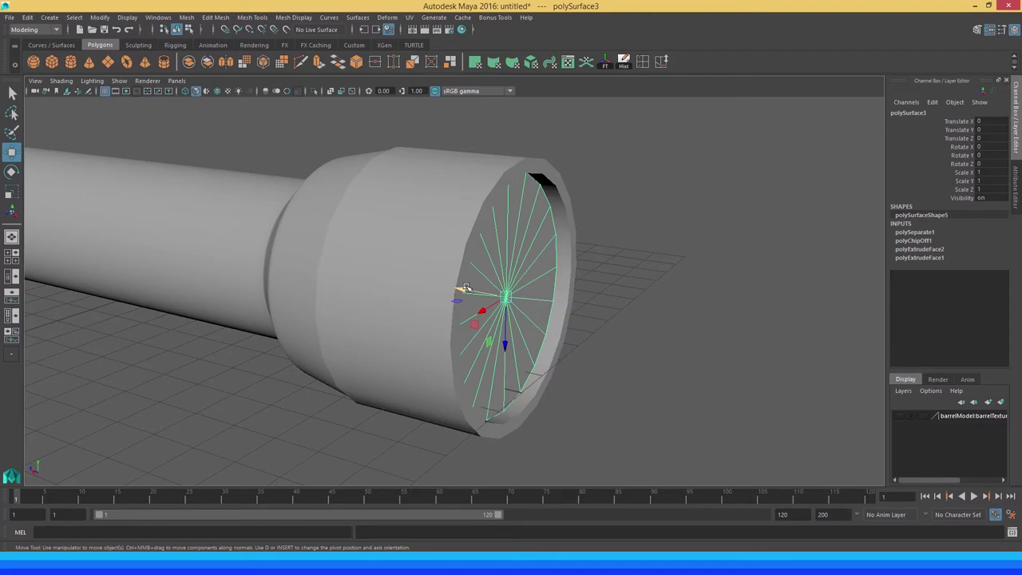
# Nudge the lens disc forward to Translate Y -0.022, then select the head shell
pyautogui.moveTo(466, 288); pyautogui.dragTo(434, 287)
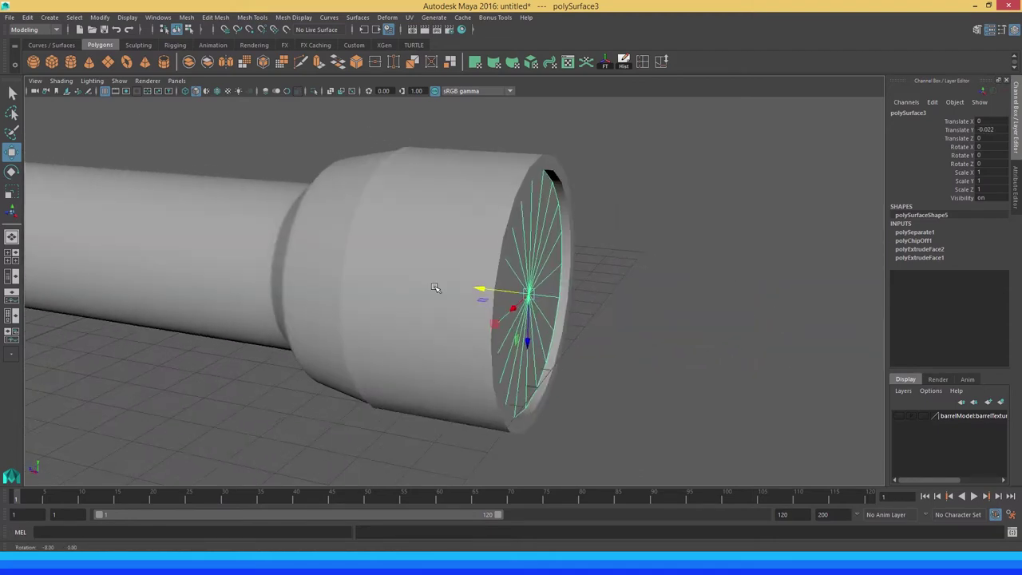
pyautogui.click(420, 231)
pyautogui.keyDown('alt'); pyautogui.moveTo(399, 238); pyautogui.dragTo(463, 244); pyautogui.keyUp('alt')
pyautogui.moveTo(463, 245)
pyautogui.keyDown('alt'); pyautogui.mouseDown(button='right')
pyautogui.moveTo(422, 251)
pyautogui.moveTo(445, 219)
pyautogui.mouseUp(button='right'); pyautogui.keyUp('alt')
# Select the edge loop along the head's seam in edge mode
pyautogui.keyDown('alt'); pyautogui.moveTo(434, 207); pyautogui.dragTo(440, 196); pyautogui.keyUp('alt')
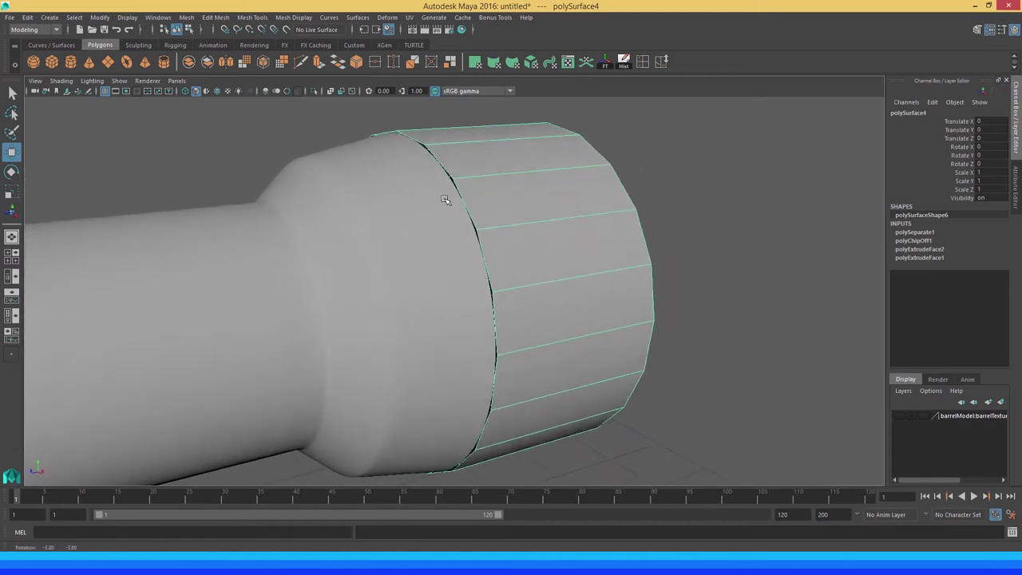
pyautogui.keyDown('alt'); pyautogui.moveTo(440, 196); pyautogui.dragTo(512, 243, button='right'); pyautogui.keyUp('alt')
pyautogui.keyDown('alt'); pyautogui.moveTo(512, 242); pyautogui.dragTo(498, 202); pyautogui.keyUp('alt')
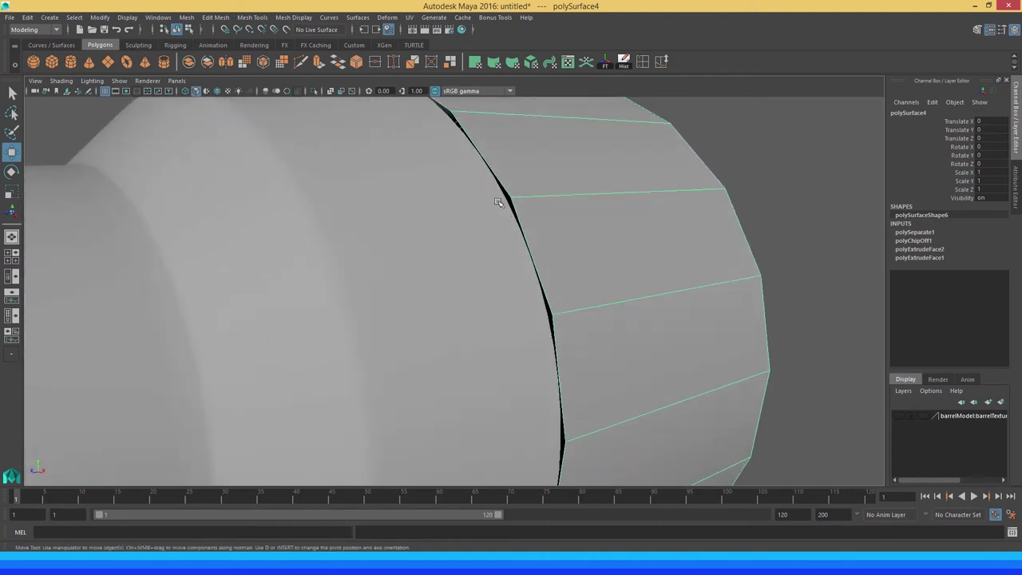
pyautogui.keyDown('alt'); pyautogui.moveTo(528, 201); pyautogui.dragTo(468, 183, button='right'); pyautogui.keyUp('alt')
pyautogui.keyDown('alt'); pyautogui.moveTo(468, 183); pyautogui.dragTo(422, 200); pyautogui.keyUp('alt')
pyautogui.moveTo(410, 189); pyautogui.dragTo(405, 191, button='right')
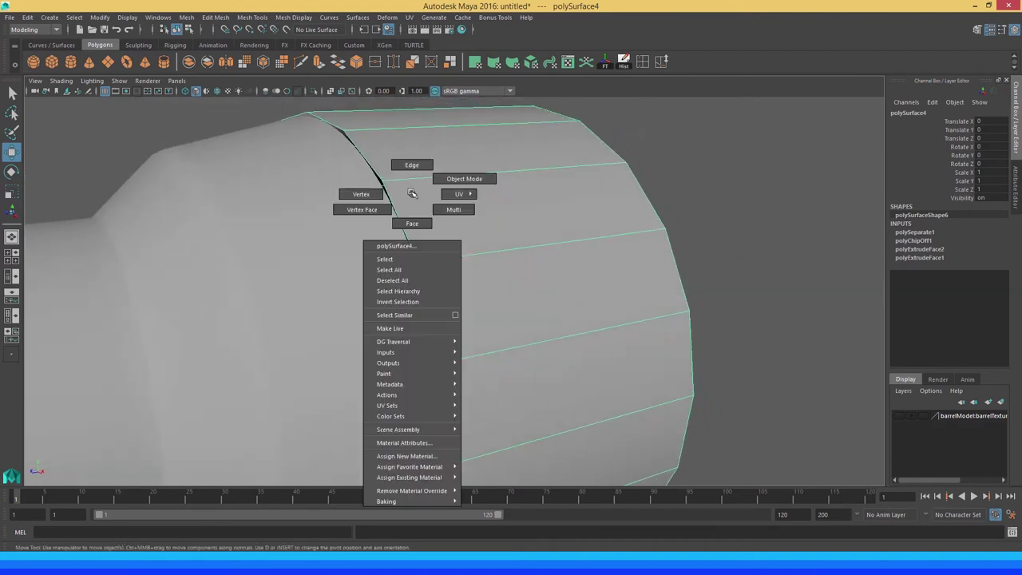
pyautogui.doubleClick(403, 214)
pyautogui.moveTo(480, 245)
pyautogui.keyDown('alt'); pyautogui.mouseDown(button='right')
pyautogui.moveTo(408, 194)
pyautogui.moveTo(455, 231)
pyautogui.mouseUp(button='right'); pyautogui.keyUp('alt')
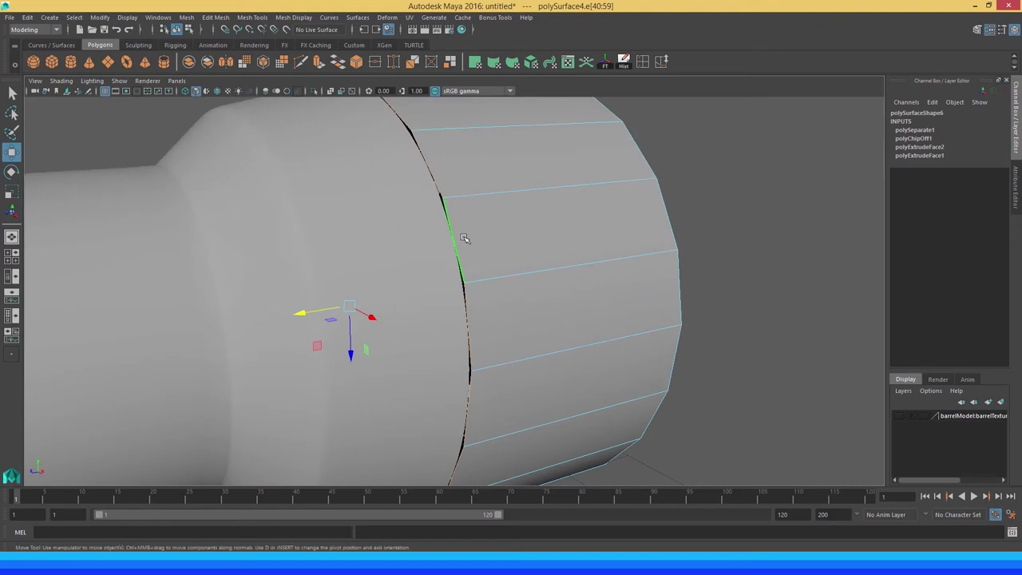
# Extrude the seam edge loop (polyExtrudeEdge1) and check it in wireframe
pyautogui.hotkey('ctrl', 'e')
pyautogui.keyDown('alt'); pyautogui.moveTo(447, 243); pyautogui.dragTo(487, 242); pyautogui.keyUp('alt')
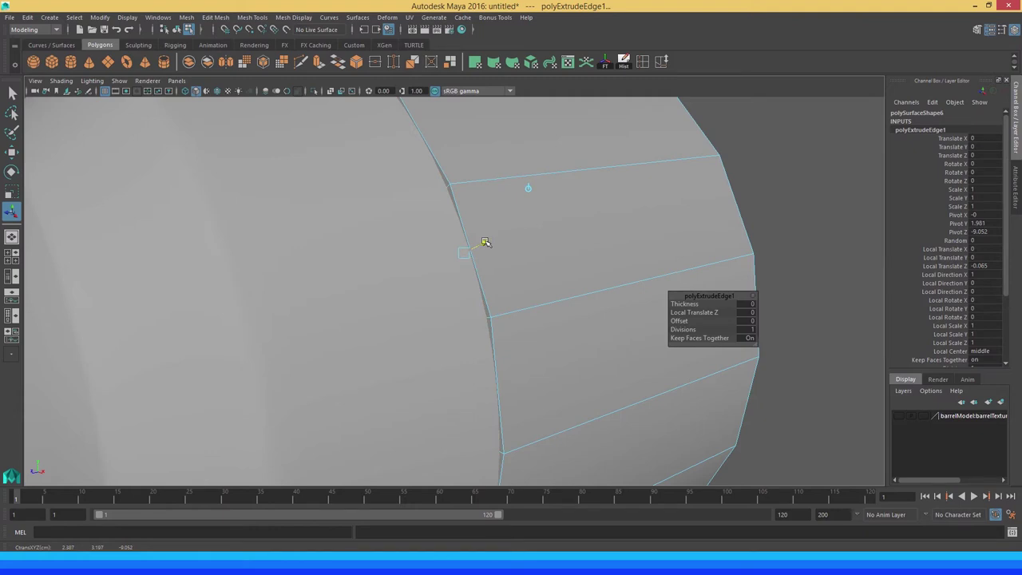
pyautogui.keyDown('alt'); pyautogui.moveTo(485, 242); pyautogui.dragTo(511, 209); pyautogui.keyUp('alt')
pyautogui.press('4')
pyautogui.press('5')
pyautogui.press('q')
# Return to Object Mode and view the head end-on
pyautogui.rightClick(566, 195)
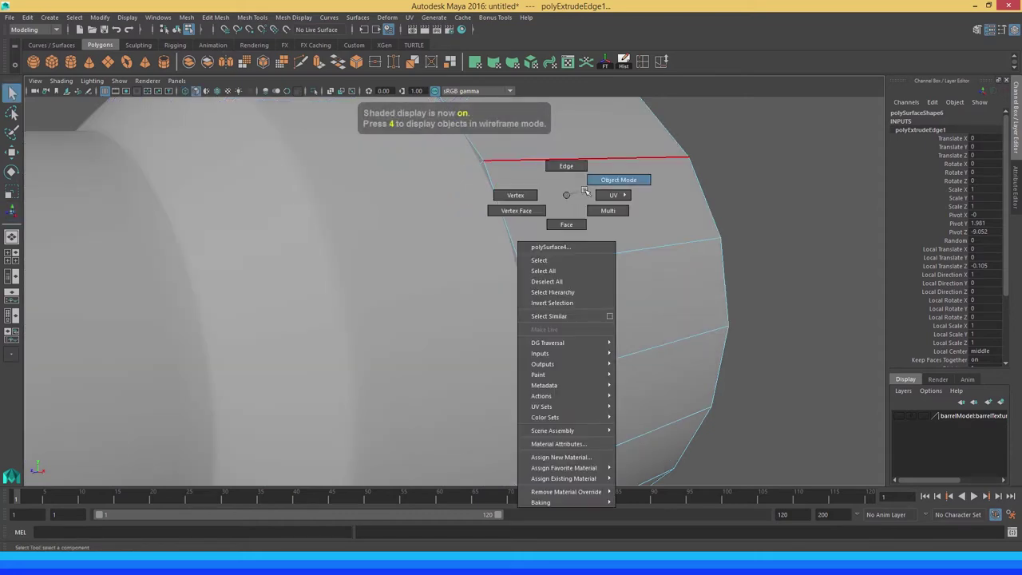
pyautogui.click(587, 190)
pyautogui.moveTo(588, 206)
pyautogui.keyDown('alt'); pyautogui.mouseDown()
pyautogui.moveTo(456, 221)
pyautogui.moveTo(451, 183)
pyautogui.moveTo(470, 241)
pyautogui.moveTo(303, 214)
pyautogui.moveTo(383, 214)
pyautogui.moveTo(363, 235)
pyautogui.moveTo(394, 244)
pyautogui.moveTo(309, 238)
pyautogui.mouseUp(); pyautogui.keyUp('alt')
pyautogui.press('w')
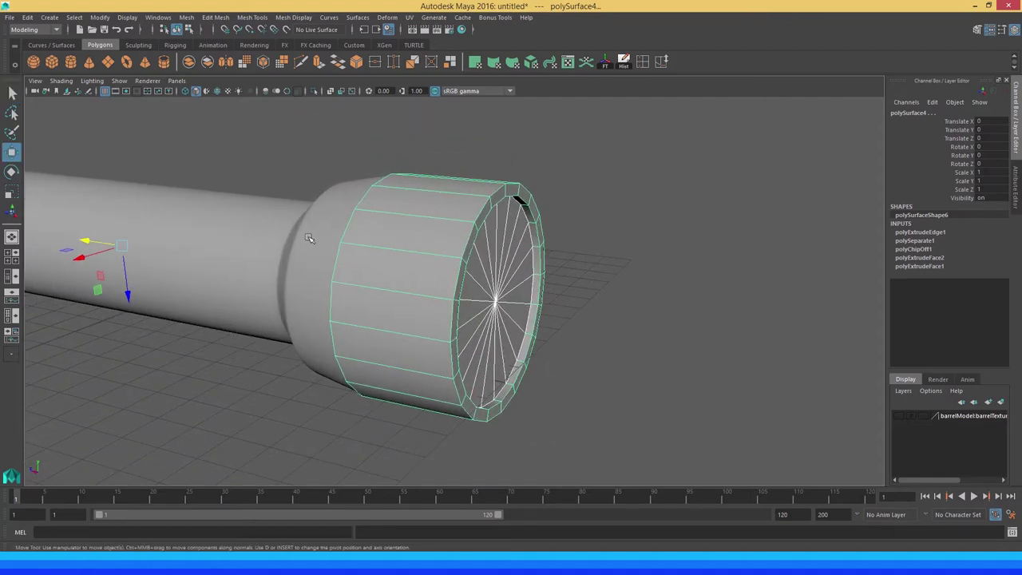
# Centre the head shell polySurface4's pivot
pyautogui.click(100, 17)
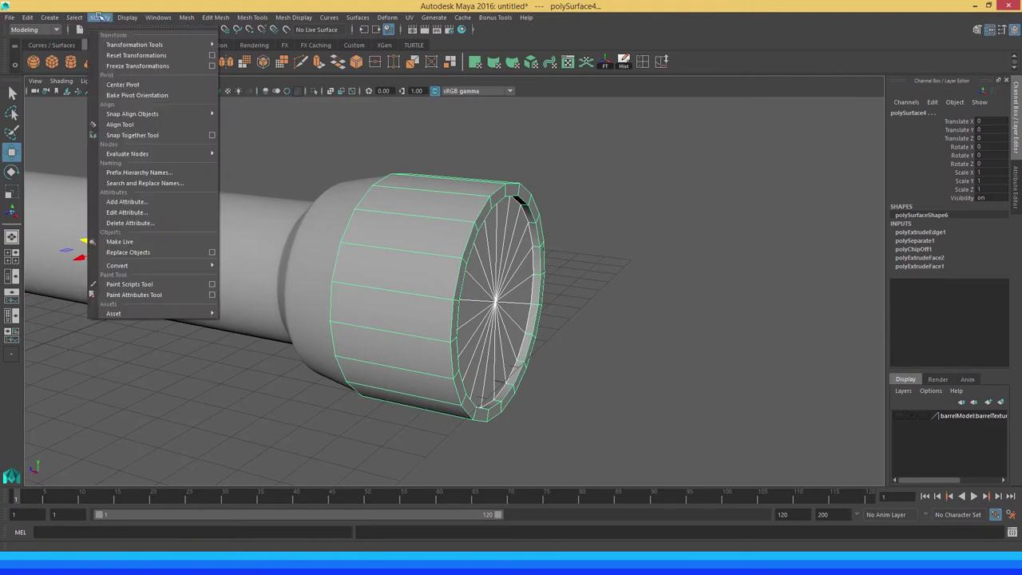
pyautogui.click(133, 82)
pyautogui.scroll(2, 420, 305)
pyautogui.scroll(3, 420, 304)
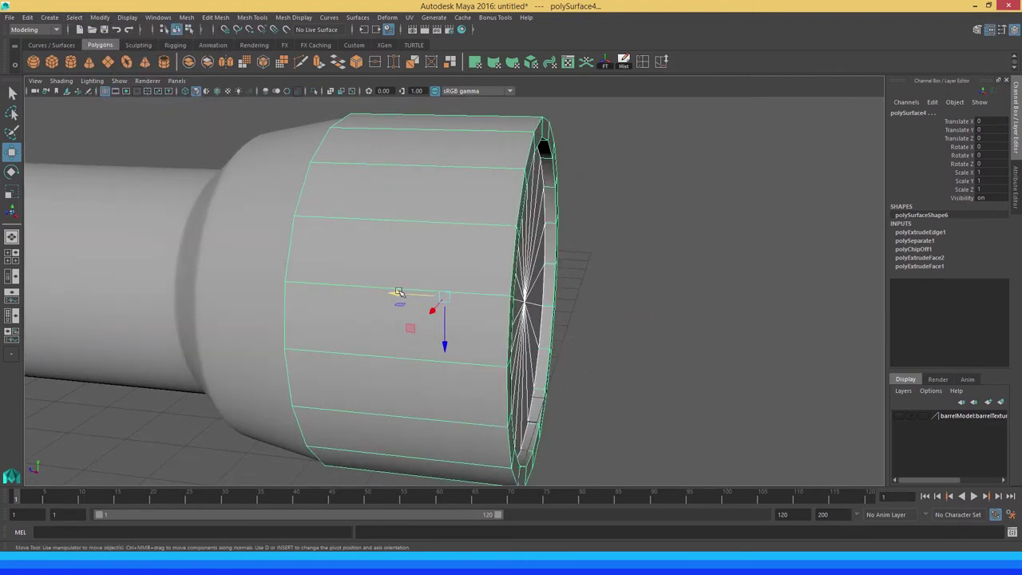
pyautogui.moveTo(399, 292)
pyautogui.mouseDown()
pyautogui.moveTo(432, 296)
pyautogui.moveTo(488, 269)
pyautogui.moveTo(411, 210)
pyautogui.mouseUp()
# Raise the head piece to Translate Y 0.005 and check it with smooth preview
pyautogui.hotkey('ctrl', 'z')
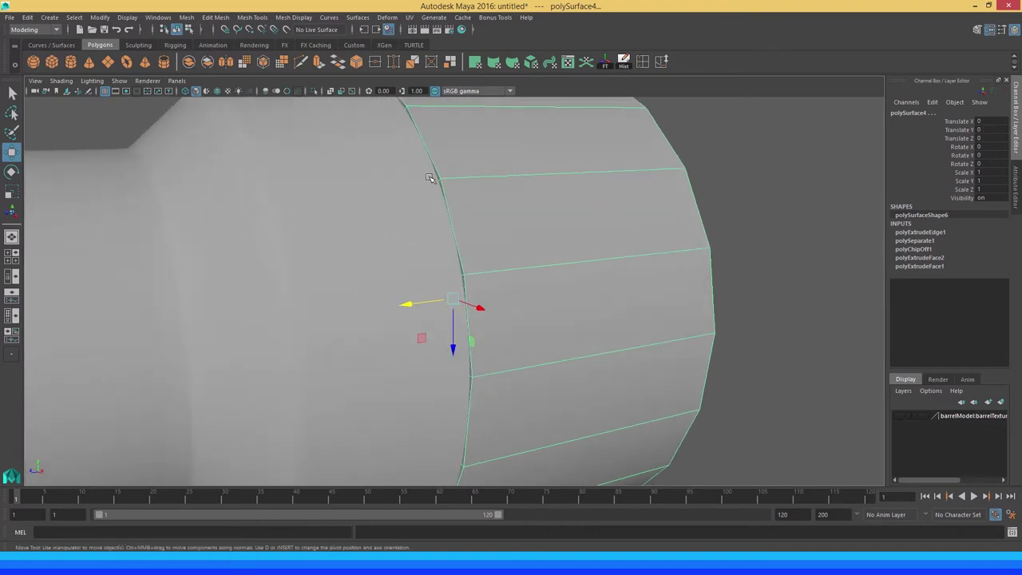
pyautogui.moveTo(407, 303)
pyautogui.mouseDown()
pyautogui.moveTo(303, 251)
pyautogui.moveTo(295, 210)
pyautogui.moveTo(314, 244)
pyautogui.mouseUp()
pyautogui.hotkey('ctrl', 'z')
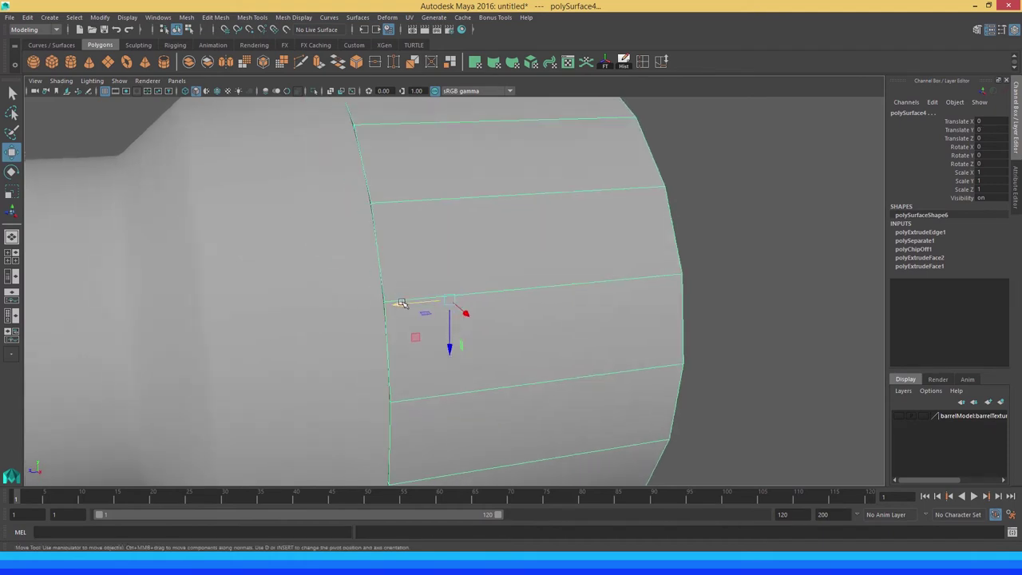
pyautogui.moveTo(401, 304); pyautogui.dragTo(414, 308)
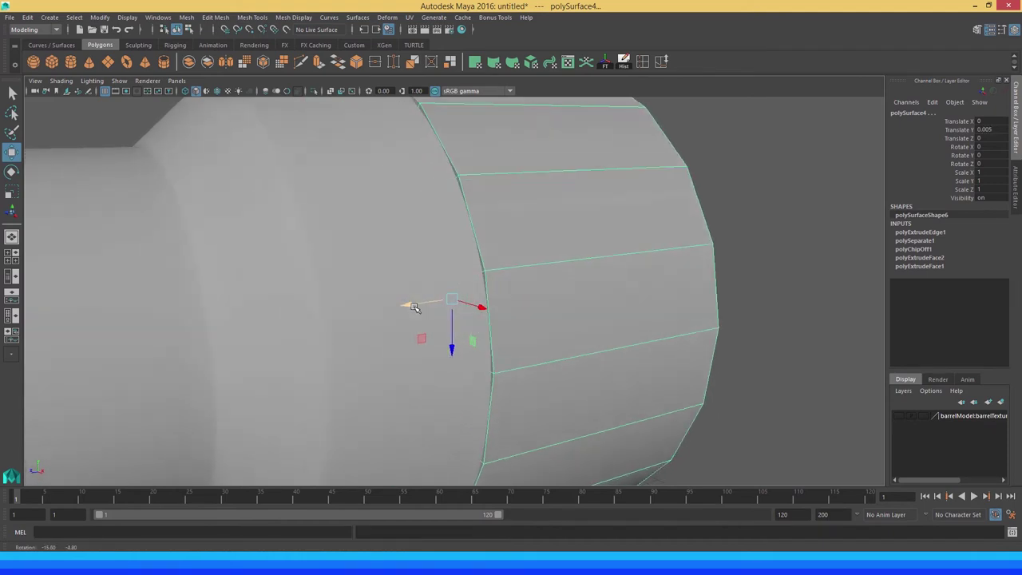
pyautogui.press('q')
pyautogui.moveTo(468, 258)
pyautogui.keyDown('alt'); pyautogui.mouseDown()
pyautogui.moveTo(459, 250)
pyautogui.moveTo(463, 224)
pyautogui.moveTo(452, 223)
pyautogui.mouseUp(); pyautogui.keyUp('alt')
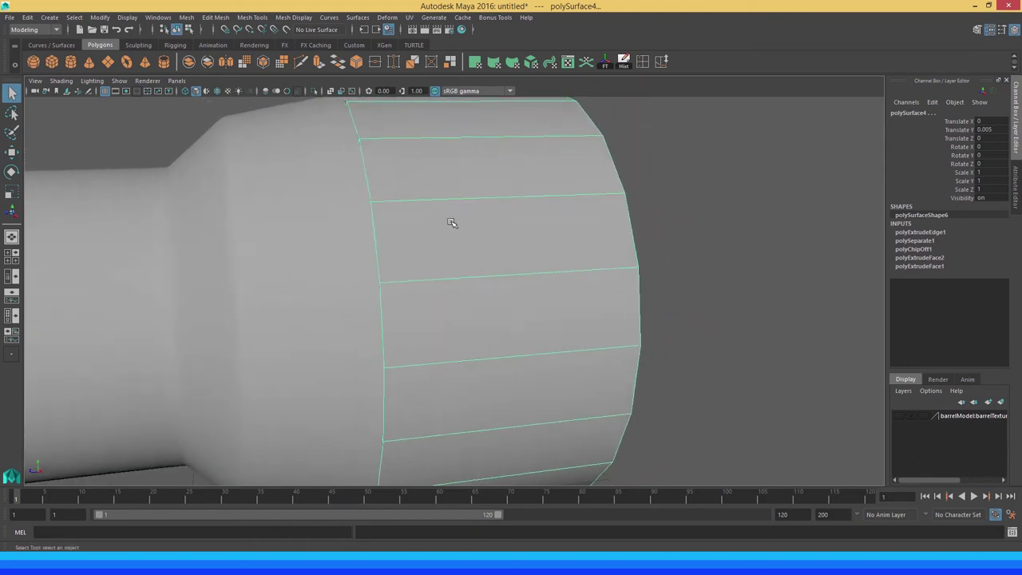
pyautogui.press('3')
pyautogui.moveTo(477, 218)
pyautogui.keyDown('alt'); pyautogui.mouseDown()
pyautogui.moveTo(442, 185)
pyautogui.moveTo(376, 205)
pyautogui.moveTo(342, 200)
pyautogui.moveTo(397, 202)
pyautogui.mouseUp(); pyautogui.keyUp('alt')
pyautogui.press('1')
# Scale the head piece uniformly to 1.014 and zoom in on its end segments
pyautogui.press('r')
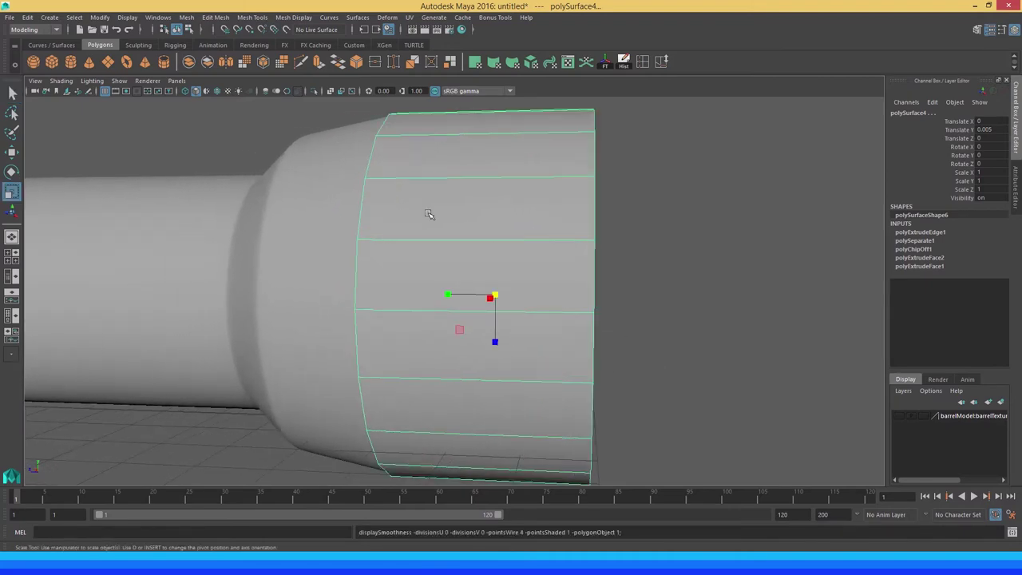
pyautogui.keyDown('alt'); pyautogui.moveTo(413, 245); pyautogui.dragTo(428, 294); pyautogui.keyUp('alt')
pyautogui.moveTo(490, 297)
pyautogui.mouseDown()
pyautogui.moveTo(339, 289)
pyautogui.moveTo(496, 294)
pyautogui.moveTo(481, 200)
pyautogui.mouseUp()
pyautogui.hotkey('ctrl', 'z')
pyautogui.hotkey('ctrl', 'z')
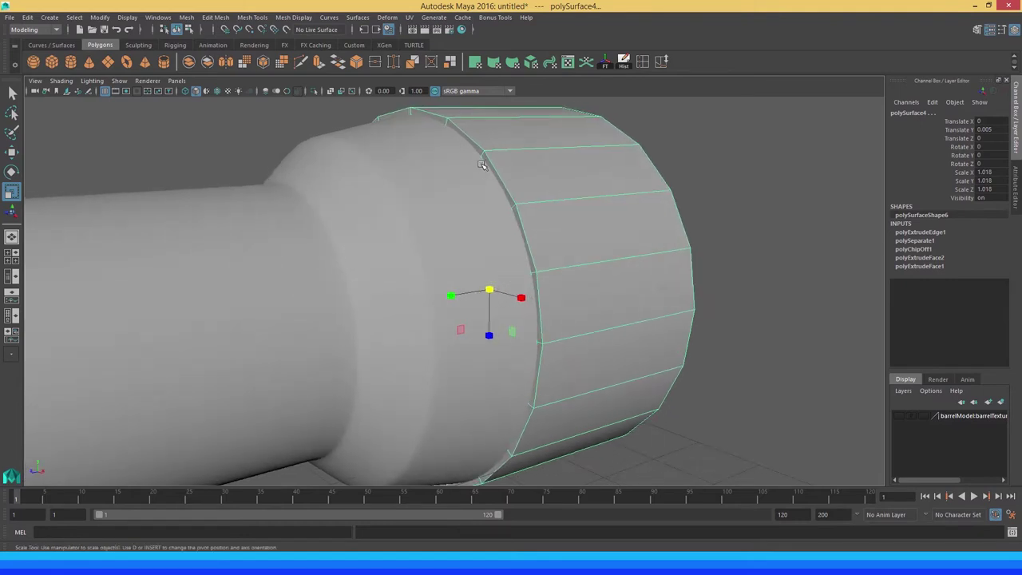
pyautogui.moveTo(489, 292)
pyautogui.mouseDown()
pyautogui.moveTo(532, 229)
pyautogui.moveTo(503, 213)
pyautogui.mouseUp()
pyautogui.press('q')
pyautogui.moveTo(503, 212); pyautogui.dragTo(526, 195, button='right')
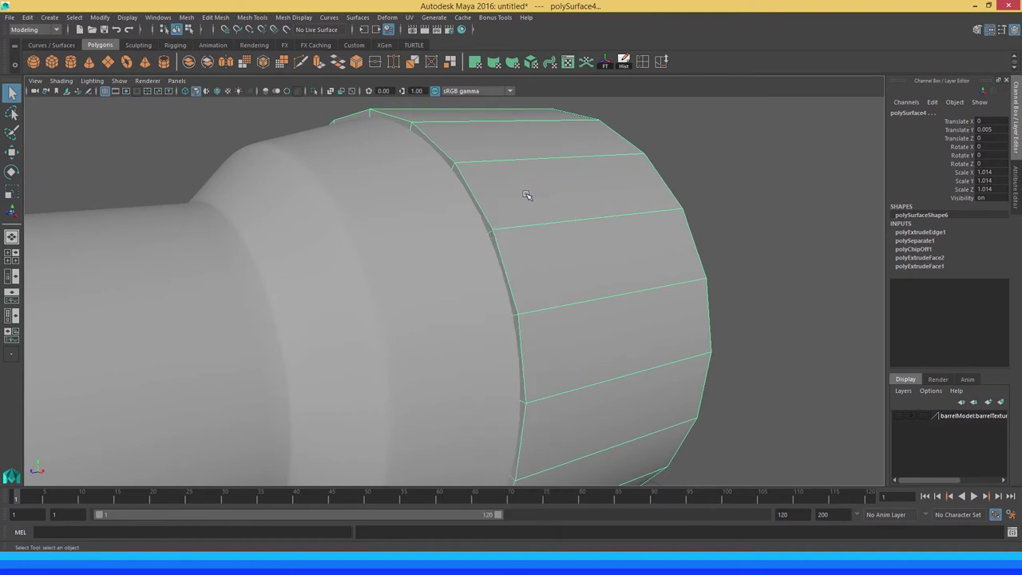
pyautogui.keyDown('alt'); pyautogui.moveTo(526, 195); pyautogui.dragTo(434, 222); pyautogui.keyUp('alt')
pyautogui.keyDown('alt'); pyautogui.moveTo(434, 221); pyautogui.dragTo(505, 208, button='right'); pyautogui.keyUp('alt')
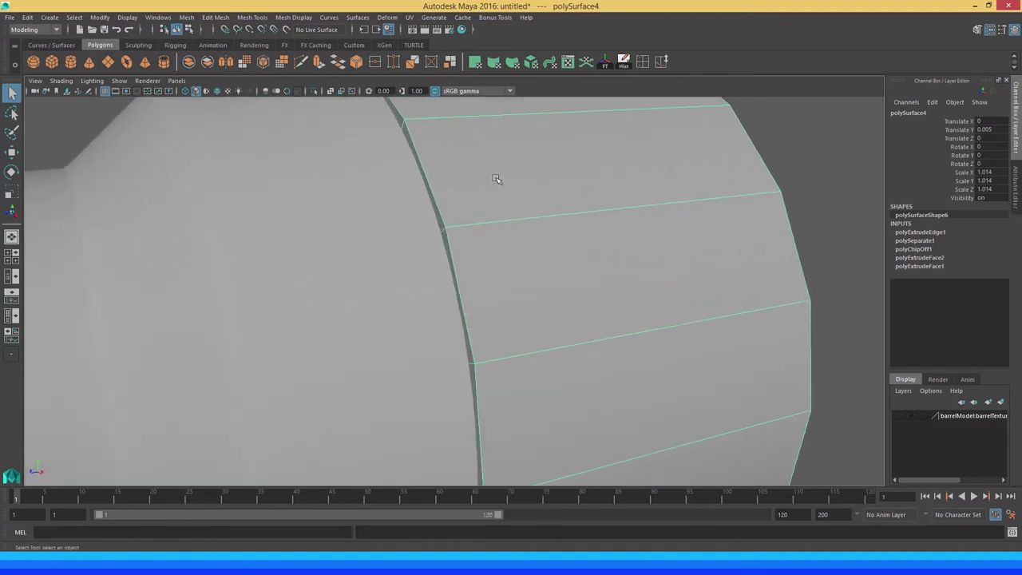
pyautogui.keyDown('alt'); pyautogui.moveTo(495, 179); pyautogui.dragTo(489, 188, button='middle'); pyautogui.keyUp('alt')
pyautogui.click(251, 17)
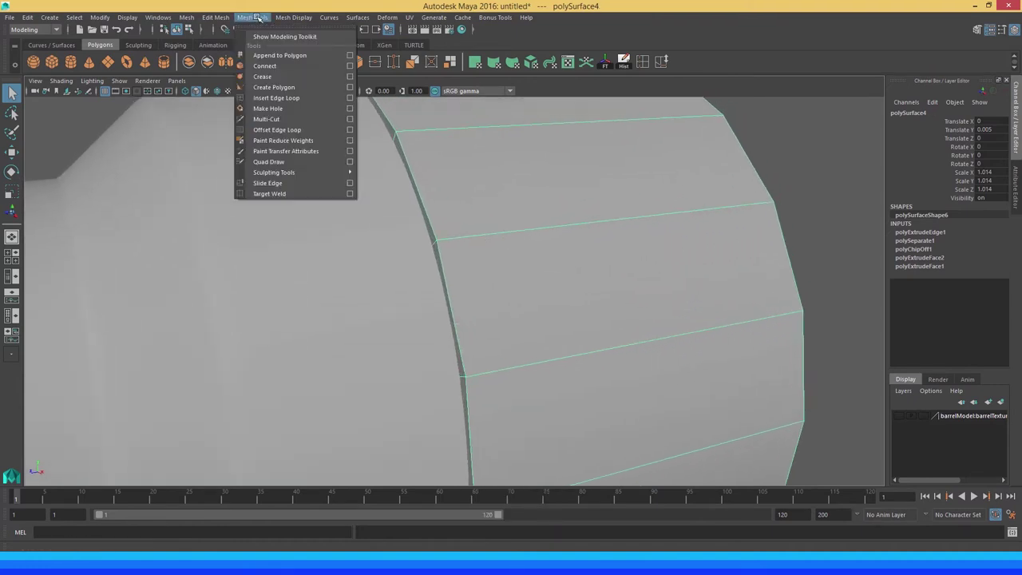
# Insert an edge loop around the head piece and check it with smooth preview
pyautogui.click(272, 98)
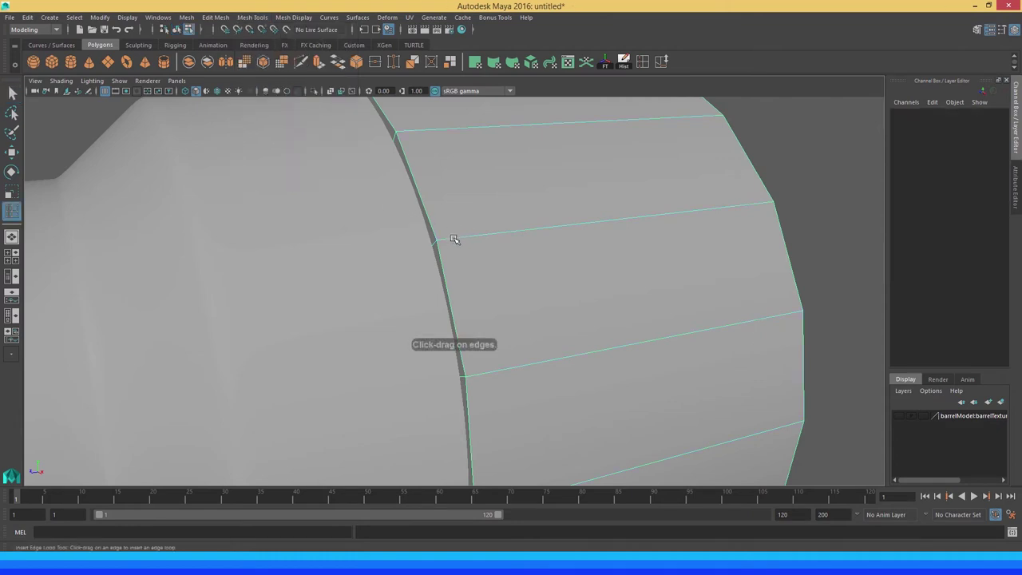
pyautogui.moveTo(454, 239)
pyautogui.mouseDown()
pyautogui.moveTo(438, 242)
pyautogui.moveTo(485, 243)
pyautogui.mouseUp()
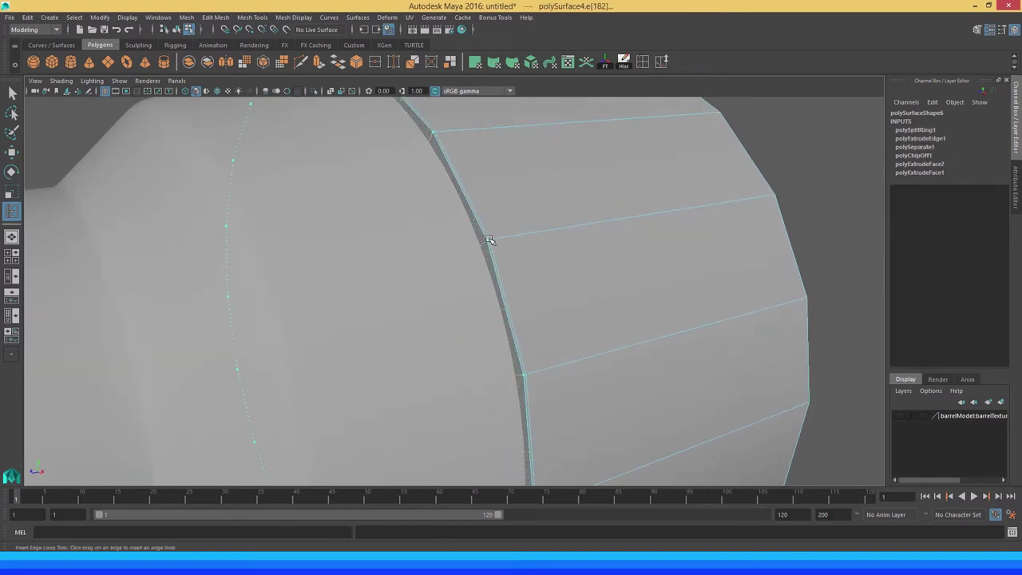
pyautogui.press('3')
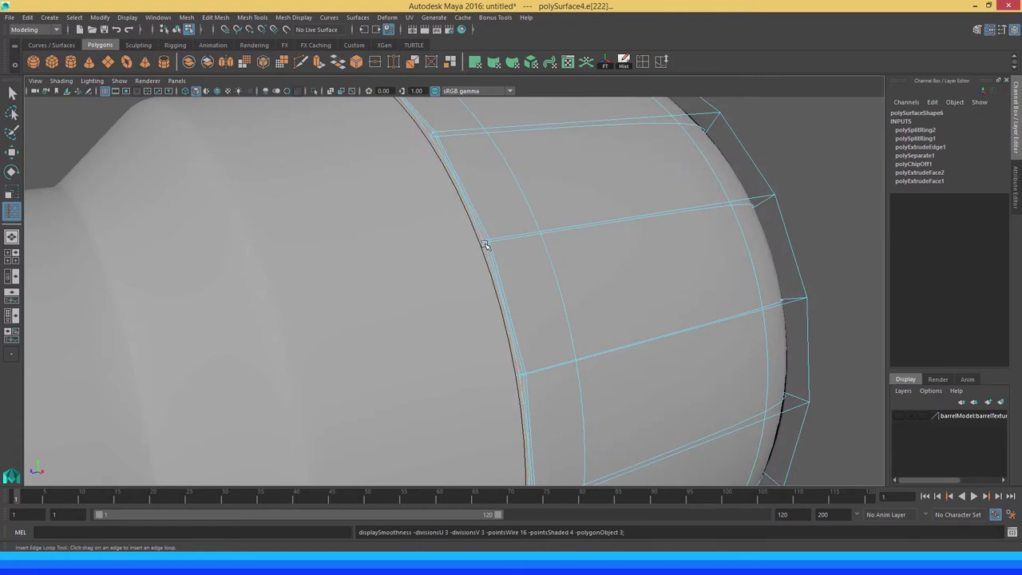
pyautogui.moveTo(497, 264)
pyautogui.keyDown('alt'); pyautogui.mouseDown()
pyautogui.moveTo(529, 234)
pyautogui.moveTo(481, 218)
pyautogui.mouseUp(); pyautogui.keyUp('alt')
pyautogui.keyDown('alt'); pyautogui.moveTo(556, 231); pyautogui.dragTo(463, 235); pyautogui.keyUp('alt')
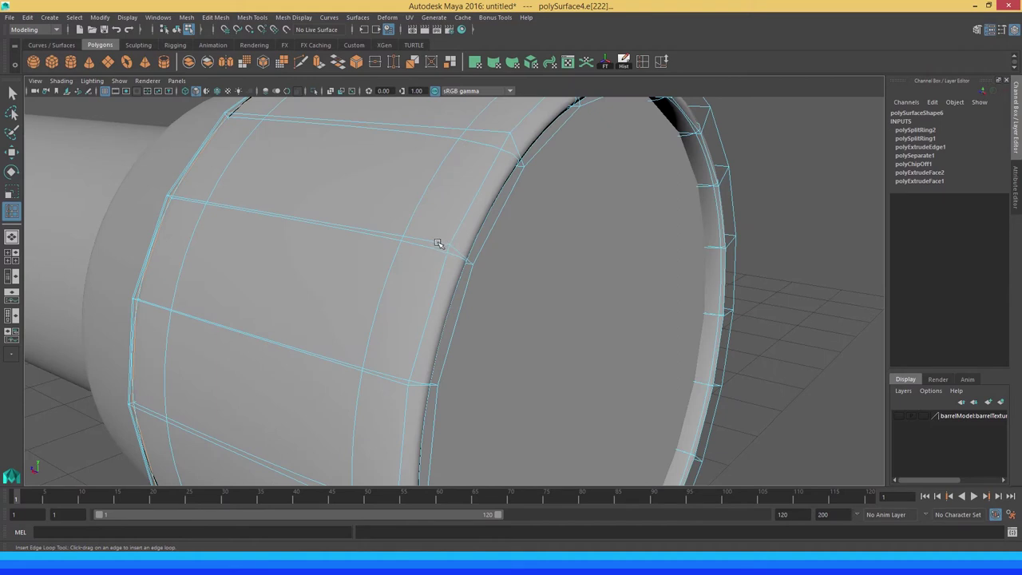
pyautogui.press('1')
# Add two more edge loops close to the rim, then return to Object Mode
pyautogui.moveTo(438, 242)
pyautogui.mouseDown()
pyautogui.moveTo(457, 250)
pyautogui.moveTo(361, 221)
pyautogui.moveTo(373, 230)
pyautogui.moveTo(270, 224)
pyautogui.mouseUp()
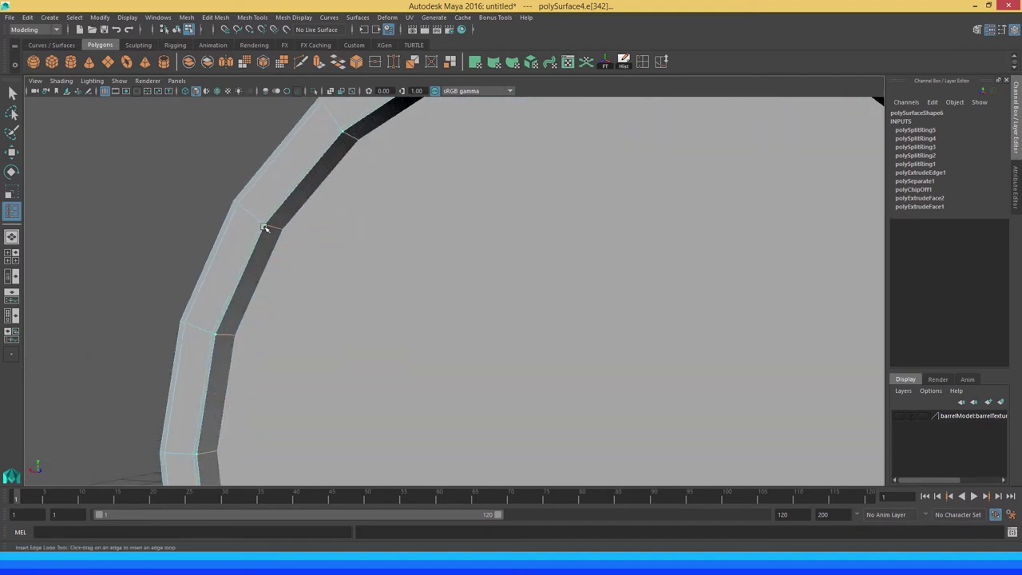
pyautogui.click(267, 229)
pyautogui.moveTo(269, 226)
pyautogui.keyDown('alt'); pyautogui.mouseDown()
pyautogui.moveTo(550, 231)
pyautogui.moveTo(474, 261)
pyautogui.moveTo(567, 242)
pyautogui.moveTo(498, 254)
pyautogui.moveTo(287, 192)
pyautogui.moveTo(354, 239)
pyautogui.moveTo(322, 232)
pyautogui.moveTo(426, 242)
pyautogui.mouseUp(); pyautogui.keyUp('alt')
pyautogui.press('q')
pyautogui.rightClick(547, 233)
pyautogui.click(572, 222)
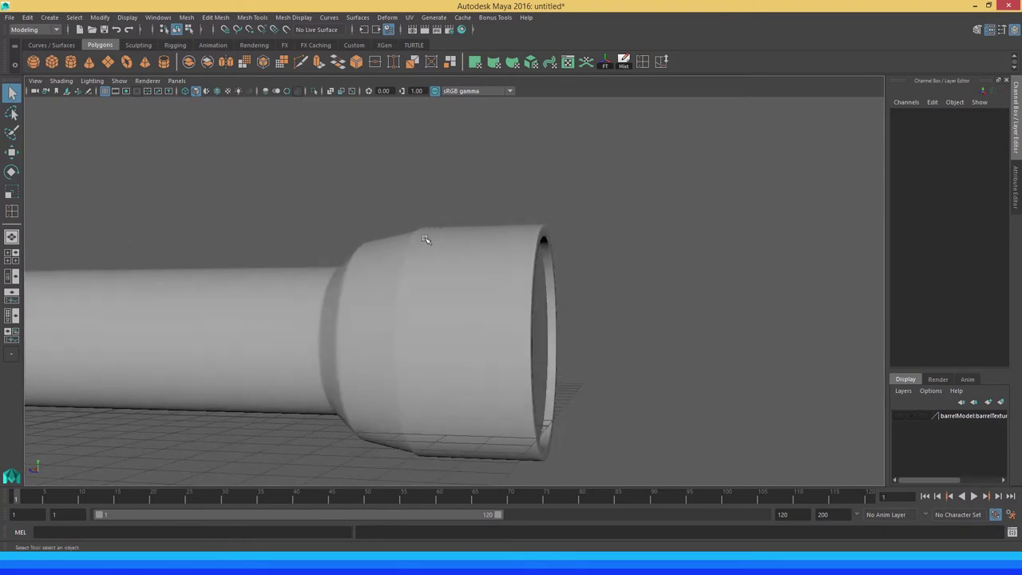
# Box-select the head's rim vertices with the Scale tool, then leave vertex editing
pyautogui.moveTo(426, 242)
pyautogui.keyDown('alt'); pyautogui.mouseDown(button='right')
pyautogui.moveTo(405, 245)
pyautogui.moveTo(415, 251)
pyautogui.mouseUp(button='right'); pyautogui.keyUp('alt')
pyautogui.click(415, 251)
pyautogui.moveTo(468, 251)
pyautogui.keyDown('alt'); pyautogui.mouseDown()
pyautogui.moveTo(422, 243)
pyautogui.moveTo(465, 267)
pyautogui.moveTo(452, 258)
pyautogui.moveTo(459, 240)
pyautogui.mouseUp(); pyautogui.keyUp('alt')
pyautogui.press('F9')
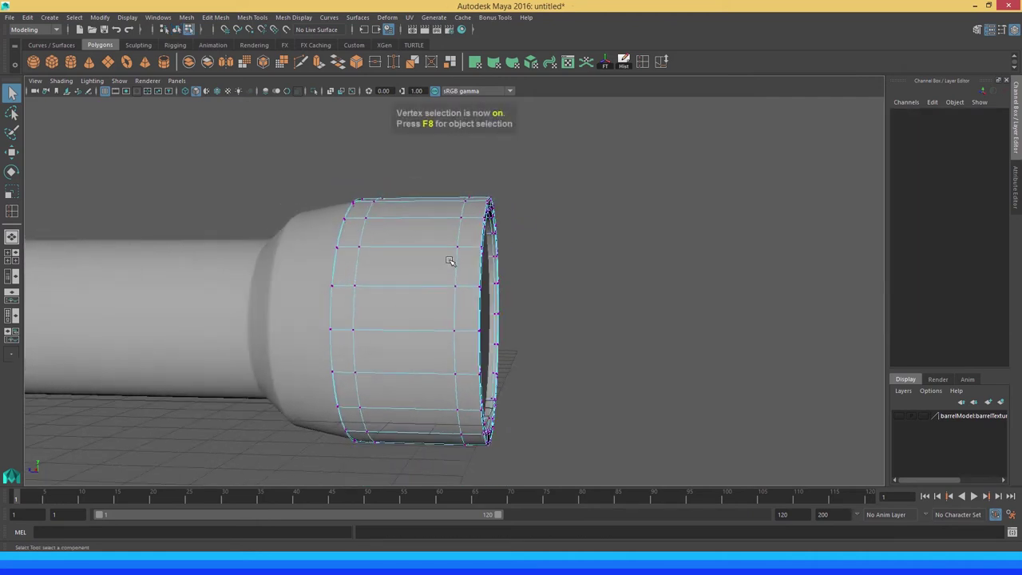
pyautogui.moveTo(458, 170)
pyautogui.mouseDown()
pyautogui.moveTo(562, 465)
pyautogui.moveTo(543, 426)
pyautogui.mouseUp()
pyautogui.press('r')
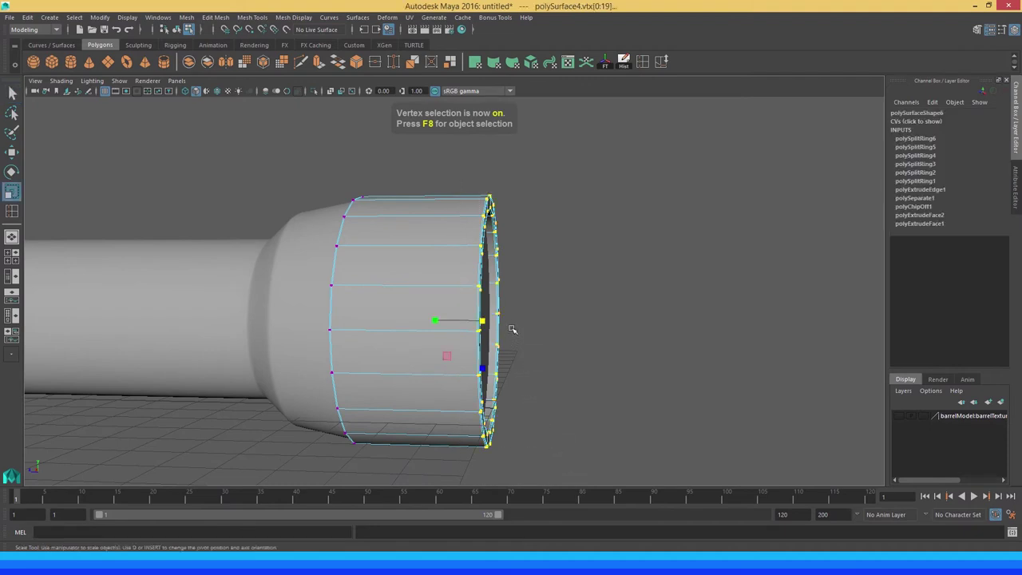
pyautogui.moveTo(495, 326)
pyautogui.keyDown('alt'); pyautogui.mouseDown()
pyautogui.moveTo(501, 340)
pyautogui.moveTo(429, 303)
pyautogui.moveTo(434, 313)
pyautogui.mouseUp(); pyautogui.keyUp('alt')
pyautogui.press('q')
# Scale the lens disc polySurface3 down uniformly to about 0.96
pyautogui.click(443, 229)
pyautogui.click(444, 230)
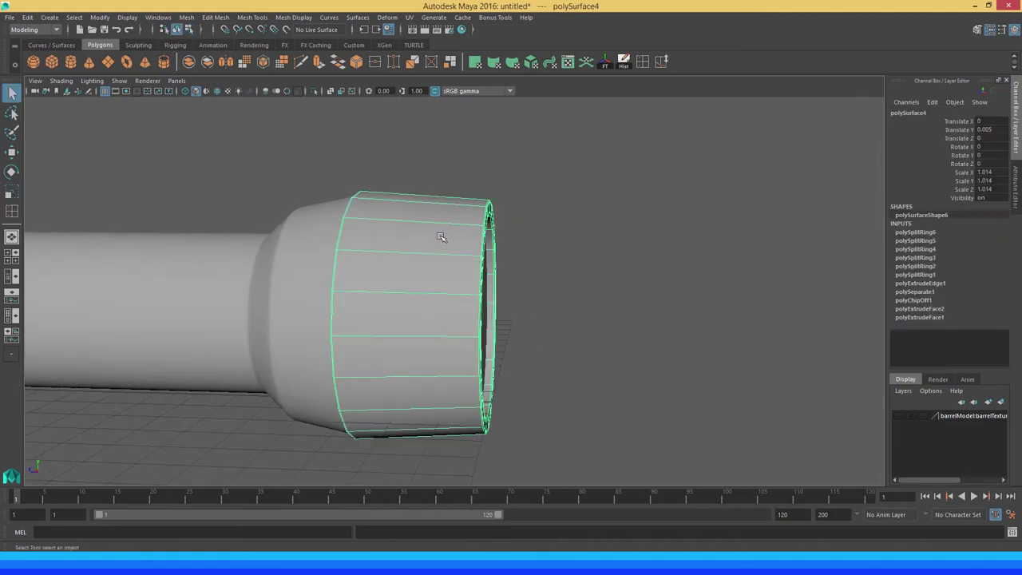
pyautogui.click(429, 187)
pyautogui.moveTo(429, 187)
pyautogui.keyDown('alt'); pyautogui.mouseDown()
pyautogui.moveTo(449, 295)
pyautogui.moveTo(506, 319)
pyautogui.mouseUp(); pyautogui.keyUp('alt')
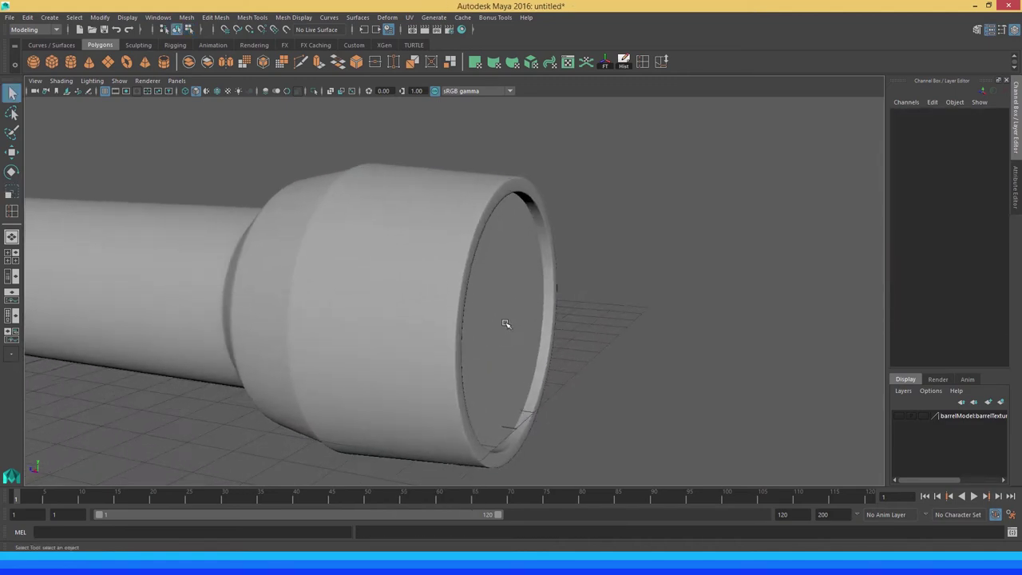
pyautogui.click(504, 321)
pyautogui.press('r')
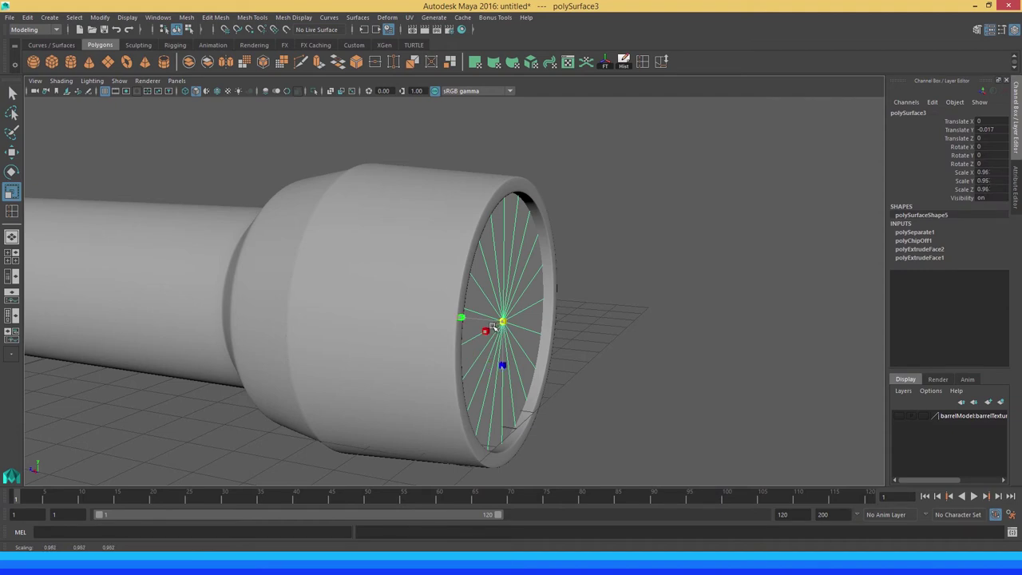
pyautogui.moveTo(507, 289)
pyautogui.keyDown('alt'); pyautogui.mouseDown()
pyautogui.moveTo(349, 306)
pyautogui.moveTo(445, 303)
pyautogui.moveTo(333, 304)
pyautogui.moveTo(471, 303)
pyautogui.moveTo(467, 319)
pyautogui.moveTo(464, 308)
pyautogui.moveTo(521, 296)
pyautogui.moveTo(365, 292)
pyautogui.moveTo(463, 319)
pyautogui.moveTo(420, 315)
pyautogui.moveTo(530, 313)
pyautogui.moveTo(432, 316)
pyautogui.mouseUp(); pyautogui.keyUp('alt')
pyautogui.click(467, 320)
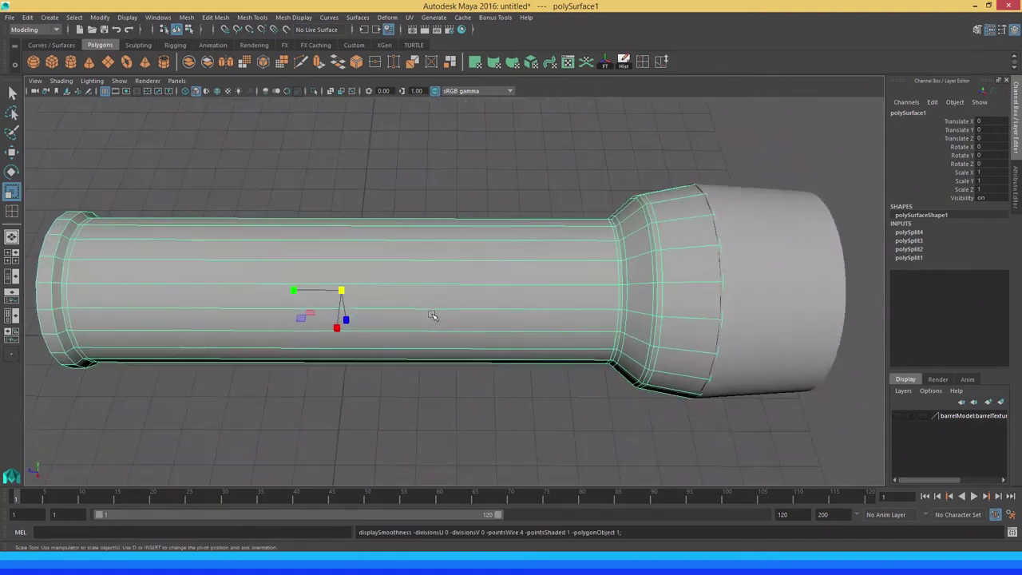
# Check the barrel in smooth preview, then return to the unsmoothed view
pyautogui.press('3')
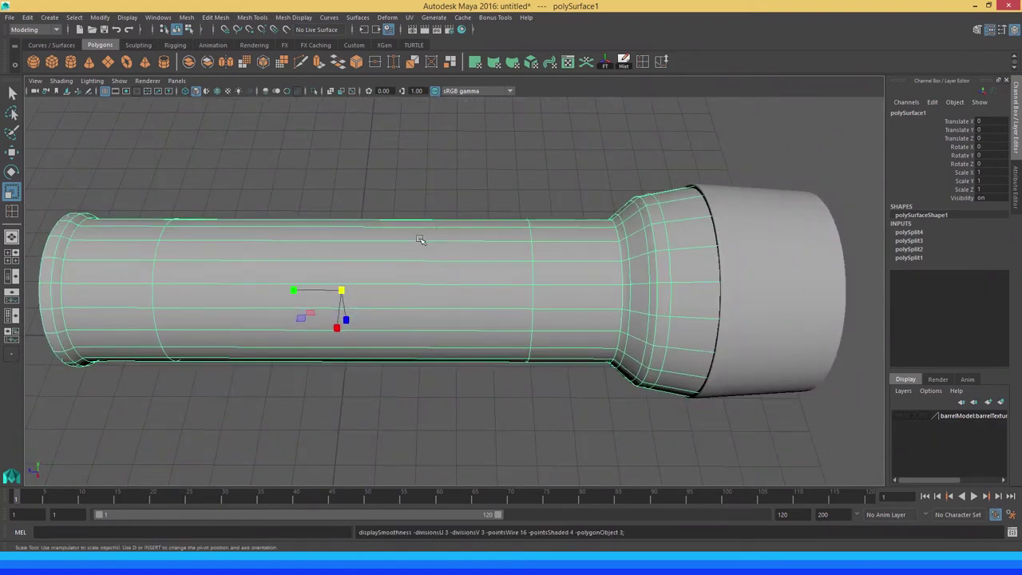
pyautogui.moveTo(420, 239)
pyautogui.keyDown('alt'); pyautogui.mouseDown(button='right')
pyautogui.moveTo(450, 258)
pyautogui.moveTo(550, 237)
pyautogui.mouseUp(button='right'); pyautogui.keyUp('alt')
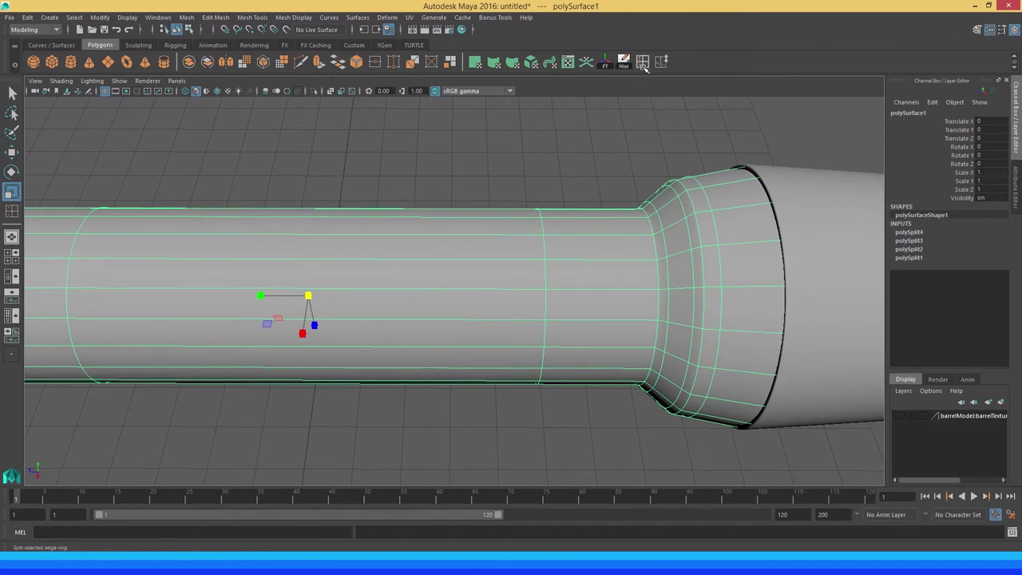
pyautogui.press('1')
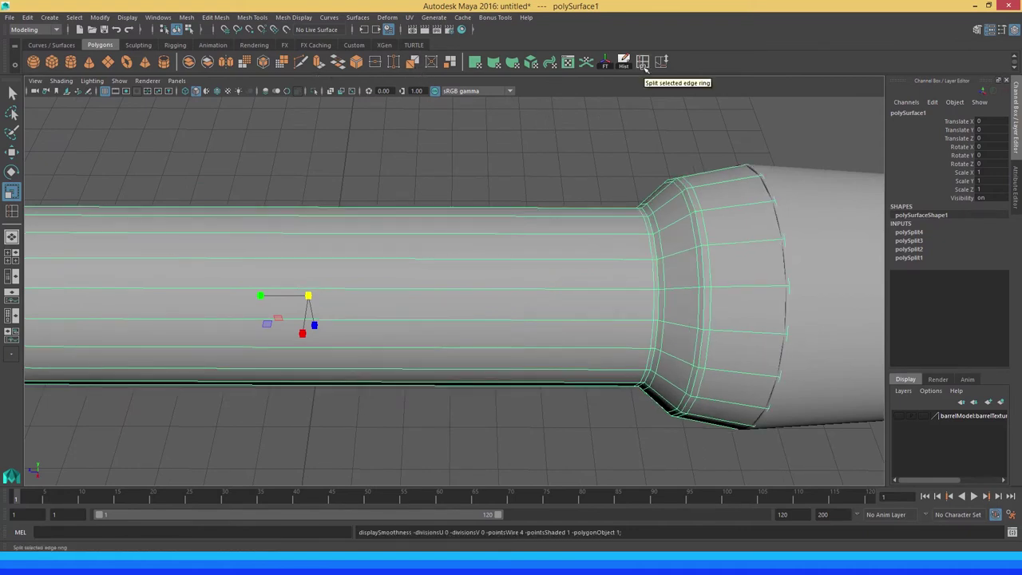
# Frame the whole barrel and create a default 1×1×1 polygon cube, pCube1
pyautogui.click(646, 67)
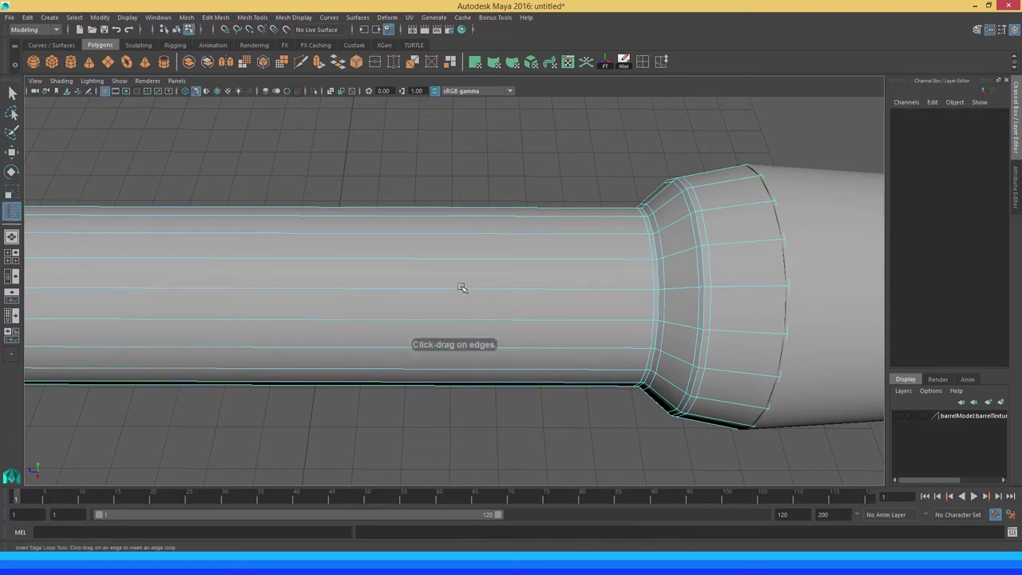
pyautogui.moveTo(461, 287)
pyautogui.keyDown('alt'); pyautogui.mouseDown()
pyautogui.moveTo(335, 250)
pyautogui.moveTo(497, 262)
pyautogui.moveTo(463, 269)
pyautogui.moveTo(449, 255)
pyautogui.mouseUp(); pyautogui.keyUp('alt')
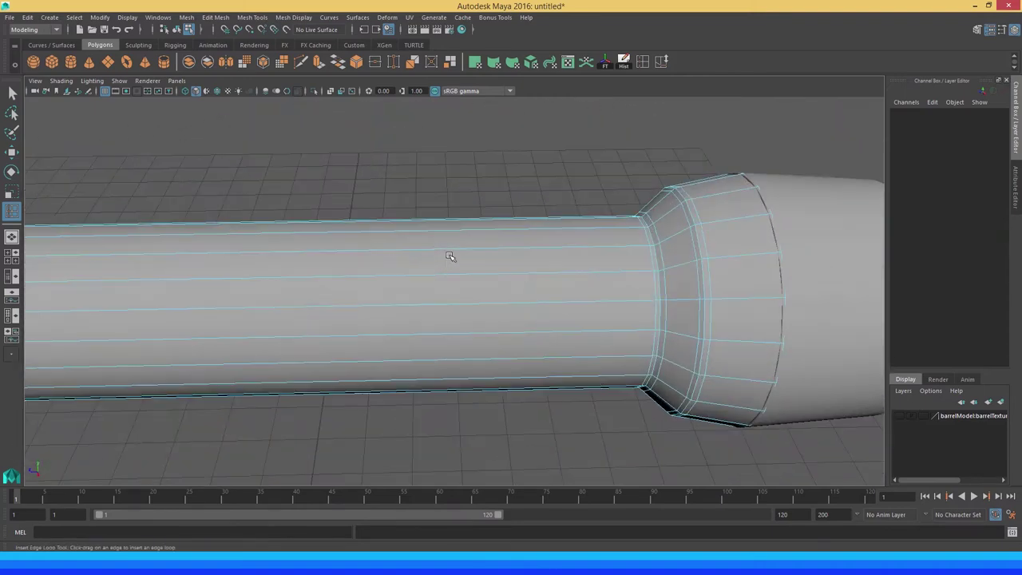
pyautogui.press('q')
pyautogui.moveTo(465, 259); pyautogui.dragTo(504, 241, button='right')
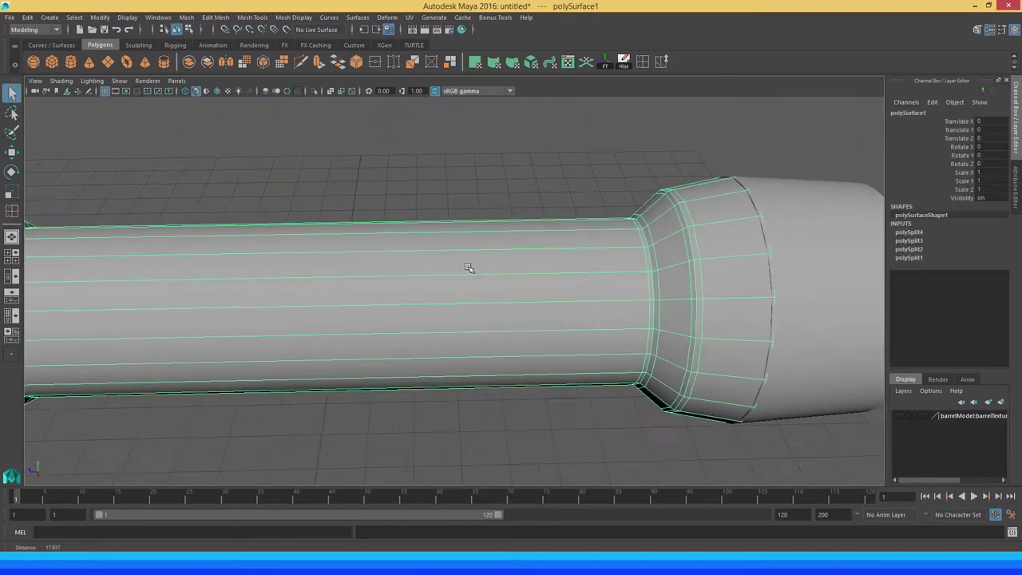
pyautogui.press('f')
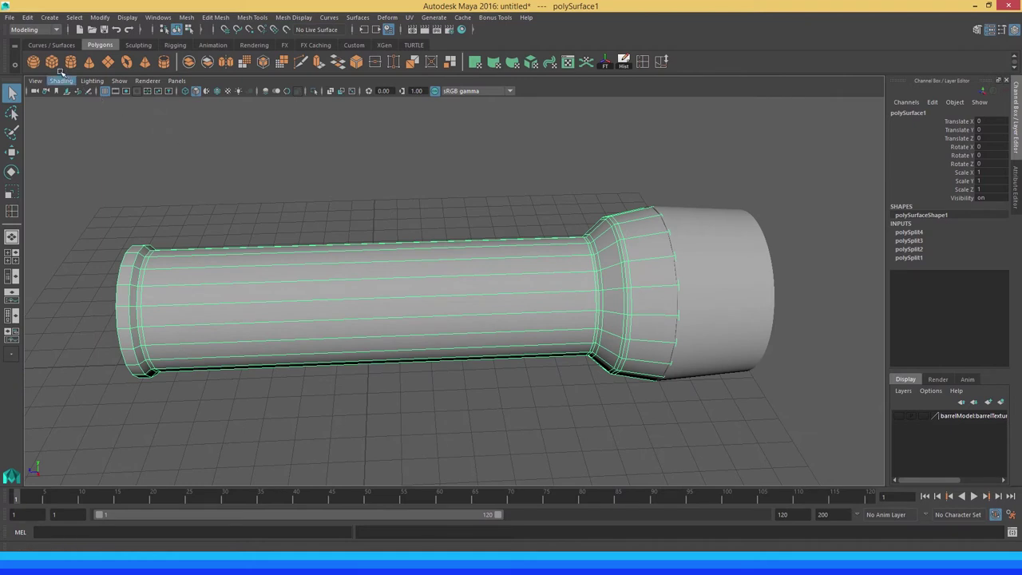
pyautogui.click(54, 63)
# Move the cube atop the barrel (Y 3.992, Z -3.354) and scale it to 1 × 0.483 × 2.051
pyautogui.press('w')
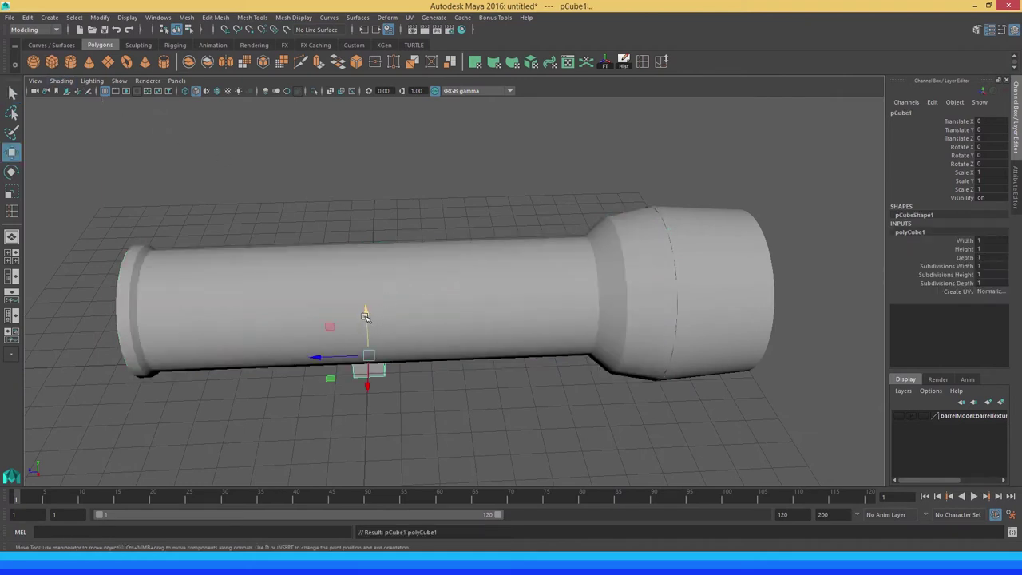
pyautogui.moveTo(365, 316); pyautogui.dragTo(347, 207)
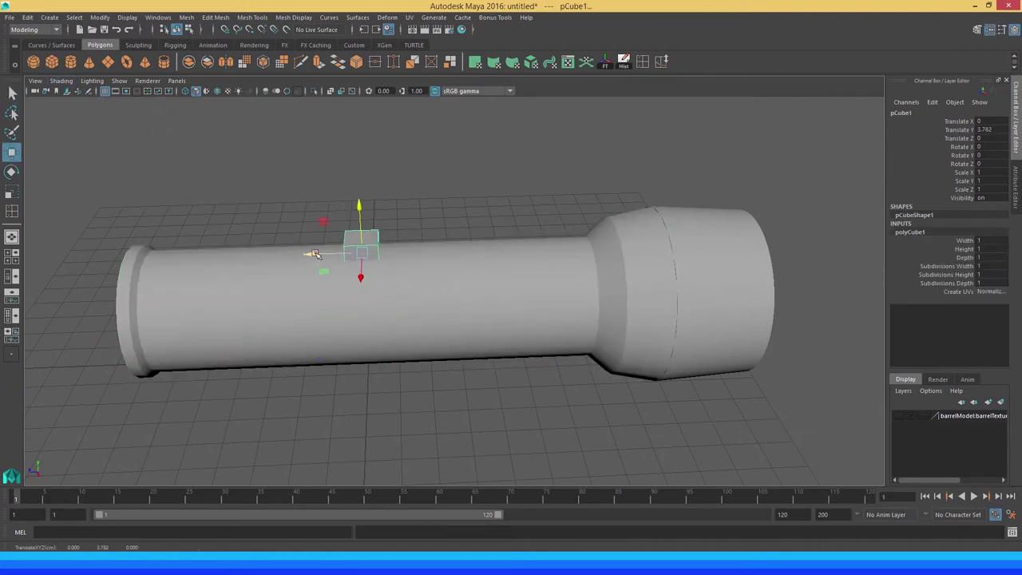
pyautogui.moveTo(313, 254); pyautogui.dragTo(425, 252)
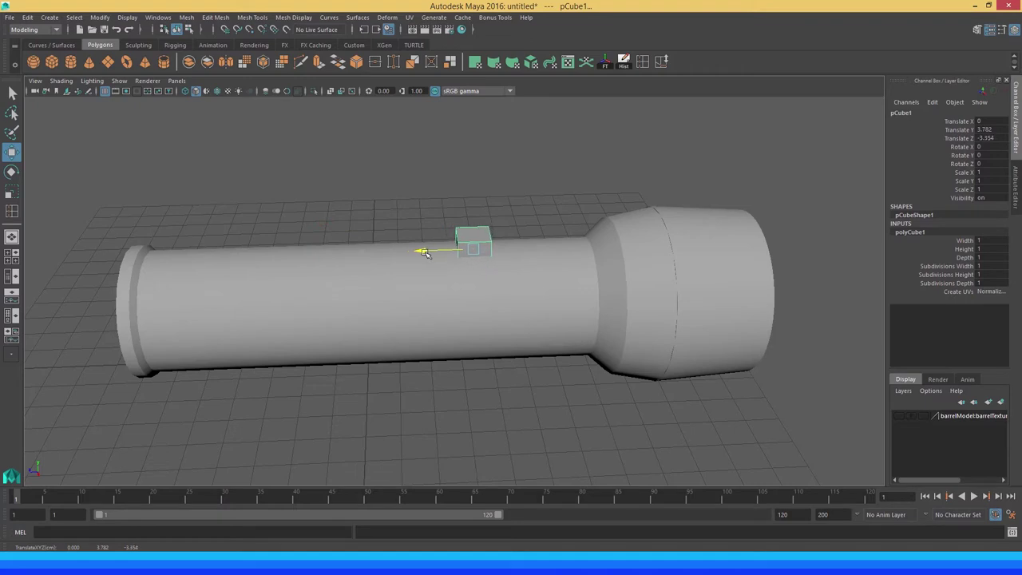
pyautogui.press('f')
pyautogui.scroll(-2, 392, 262)
pyautogui.moveTo(319, 251)
pyautogui.keyDown('alt'); pyautogui.mouseDown()
pyautogui.moveTo(436, 250)
pyautogui.moveTo(471, 293)
pyautogui.mouseUp(); pyautogui.keyUp('alt')
pyautogui.press('r')
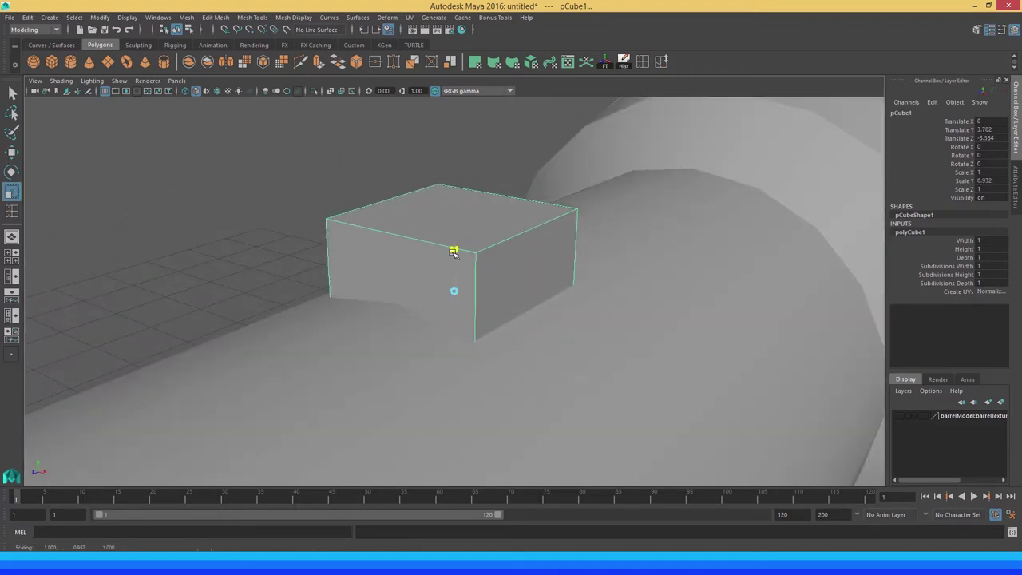
pyautogui.moveTo(455, 246)
pyautogui.mouseDown()
pyautogui.moveTo(448, 180)
pyautogui.moveTo(450, 200)
pyautogui.moveTo(415, 261)
pyautogui.moveTo(352, 267)
pyautogui.mouseUp()
pyautogui.press('w')
pyautogui.press('r')
pyautogui.keyDown('alt'); pyautogui.moveTo(417, 249); pyautogui.dragTo(420, 245); pyautogui.keyUp('alt')
# Delete the slab's bottom face, working in wireframe from below
pyautogui.press('q')
pyautogui.moveTo(420, 244); pyautogui.dragTo(420, 258, button='right')
pyautogui.press('4')
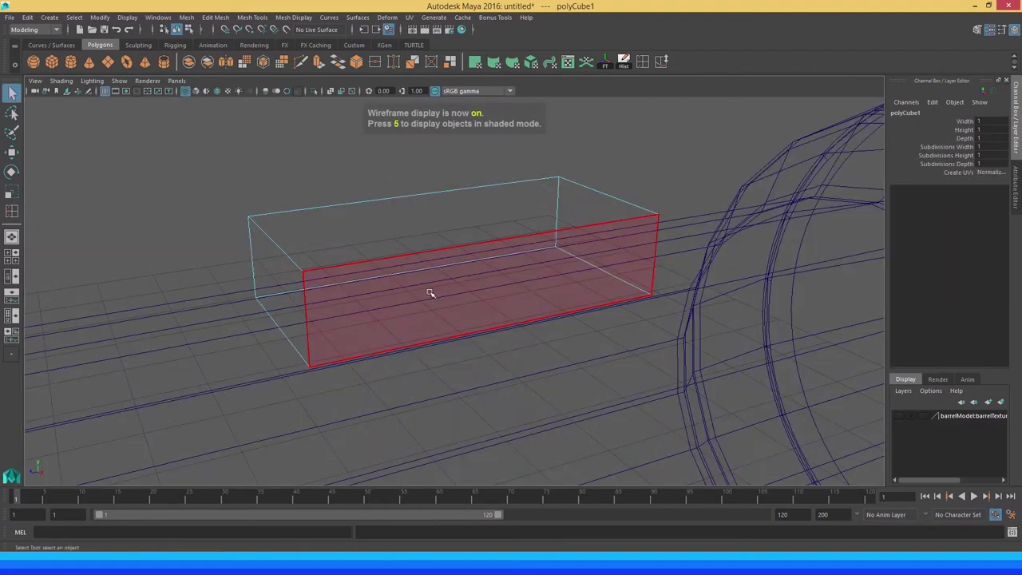
pyautogui.moveTo(430, 293)
pyautogui.keyDown('alt'); pyautogui.mouseDown()
pyautogui.moveTo(421, 258)
pyautogui.moveTo(428, 280)
pyautogui.moveTo(507, 140)
pyautogui.moveTo(504, 165)
pyautogui.moveTo(429, 208)
pyautogui.mouseUp(); pyautogui.keyUp('alt')
pyautogui.click(429, 280)
pyautogui.click(431, 280)
pyautogui.press('5')
# Try inserting an edge loop across the slab, then undo it
pyautogui.moveTo(413, 217); pyautogui.dragTo(427, 221, button='right')
pyautogui.click(384, 225)
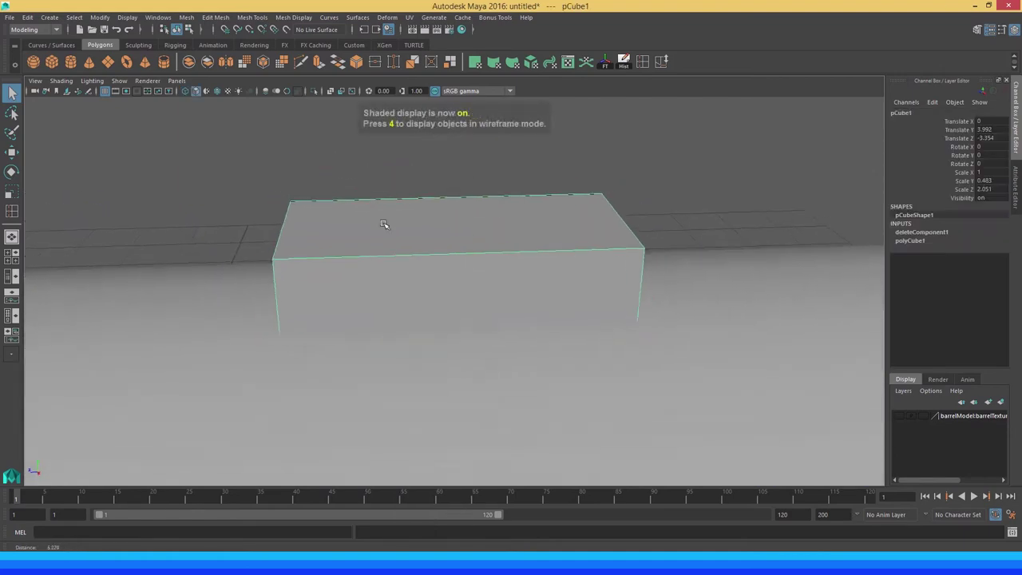
pyautogui.keyDown('alt'); pyautogui.moveTo(384, 224); pyautogui.dragTo(436, 237); pyautogui.keyUp('alt')
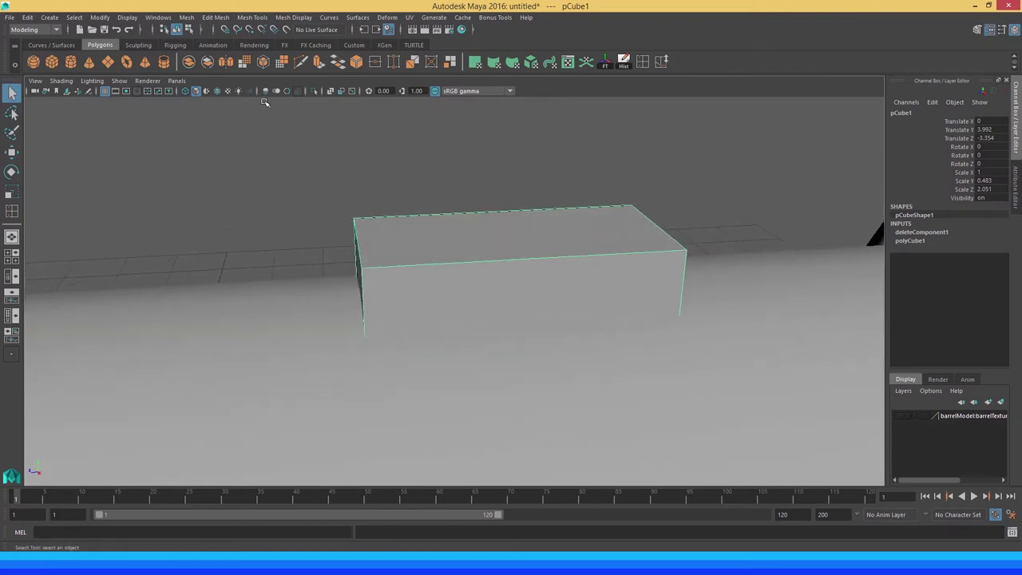
pyautogui.click(643, 62)
pyautogui.moveTo(481, 192)
pyautogui.keyDown('alt'); pyautogui.mouseDown()
pyautogui.moveTo(479, 264)
pyautogui.moveTo(461, 237)
pyautogui.moveTo(472, 175)
pyautogui.moveTo(445, 231)
pyautogui.mouseUp(); pyautogui.keyUp('alt')
pyautogui.click(463, 270)
pyautogui.hotkey('ctrl', 'z')
pyautogui.hotkey('ctrl', 'z')
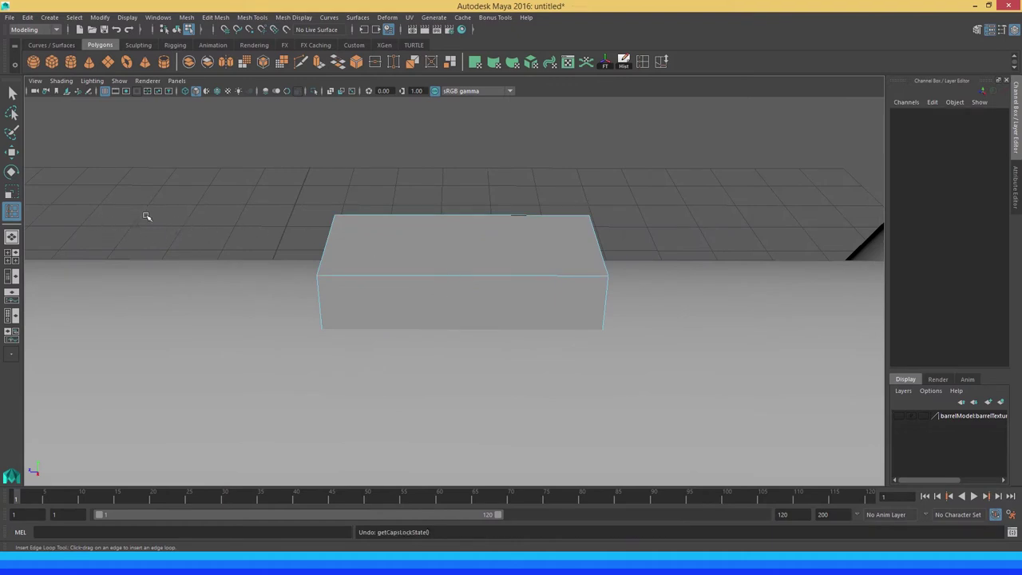
# Insert a centre edge loop down the box's middle via the Insert Edge Loop settings
pyautogui.doubleClick(12, 211)
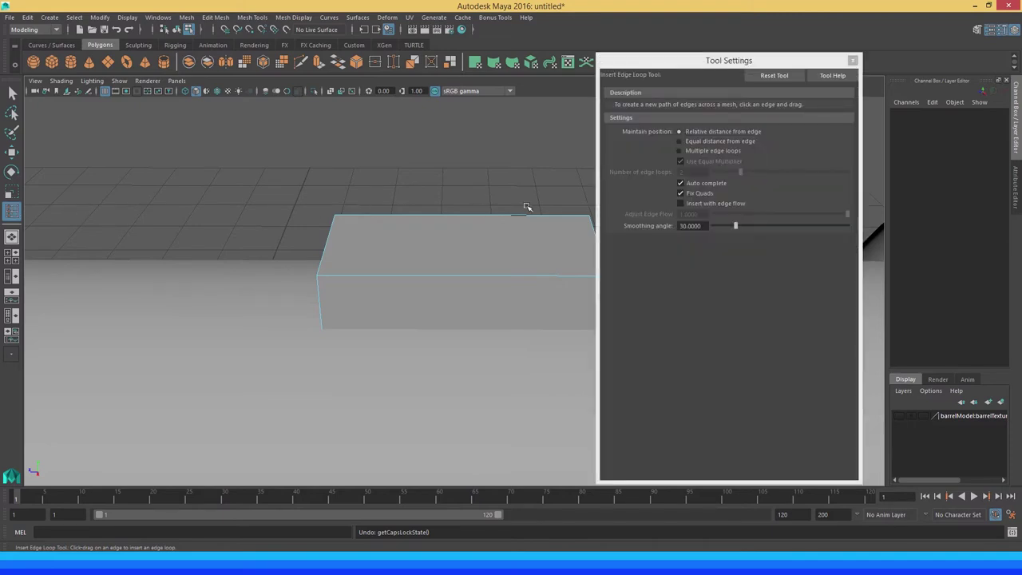
pyautogui.click(713, 150)
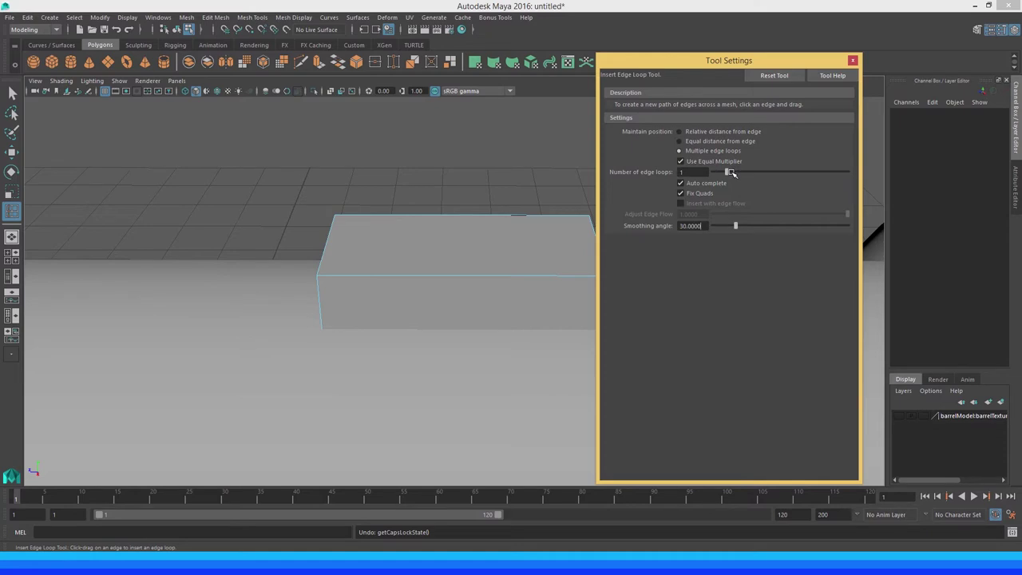
pyautogui.moveTo(422, 213)
pyautogui.keyDown('alt'); pyautogui.mouseDown()
pyautogui.moveTo(382, 260)
pyautogui.moveTo(396, 266)
pyautogui.moveTo(380, 259)
pyautogui.mouseUp(); pyautogui.keyUp('alt')
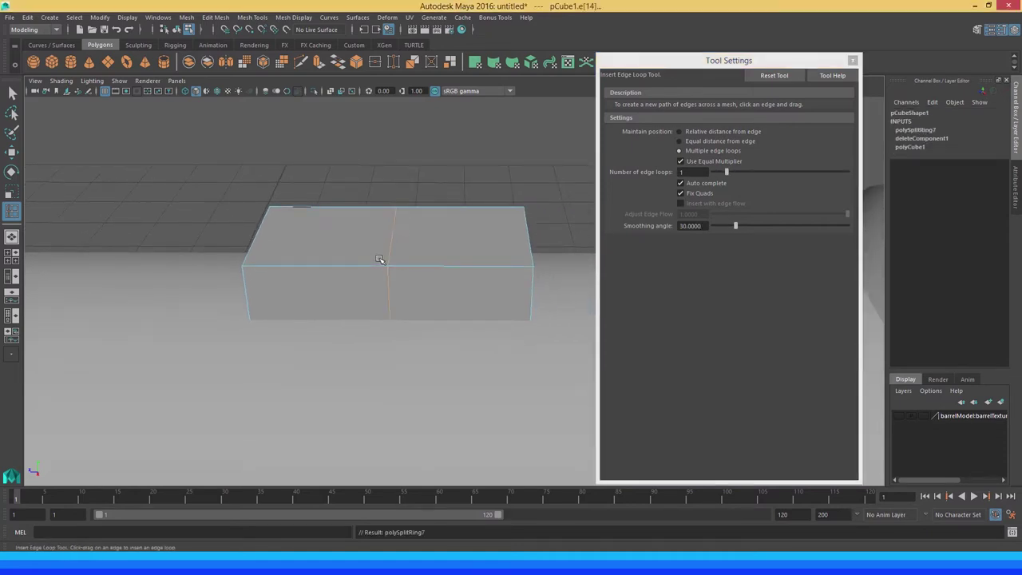
pyautogui.click(679, 132)
pyautogui.click(854, 62)
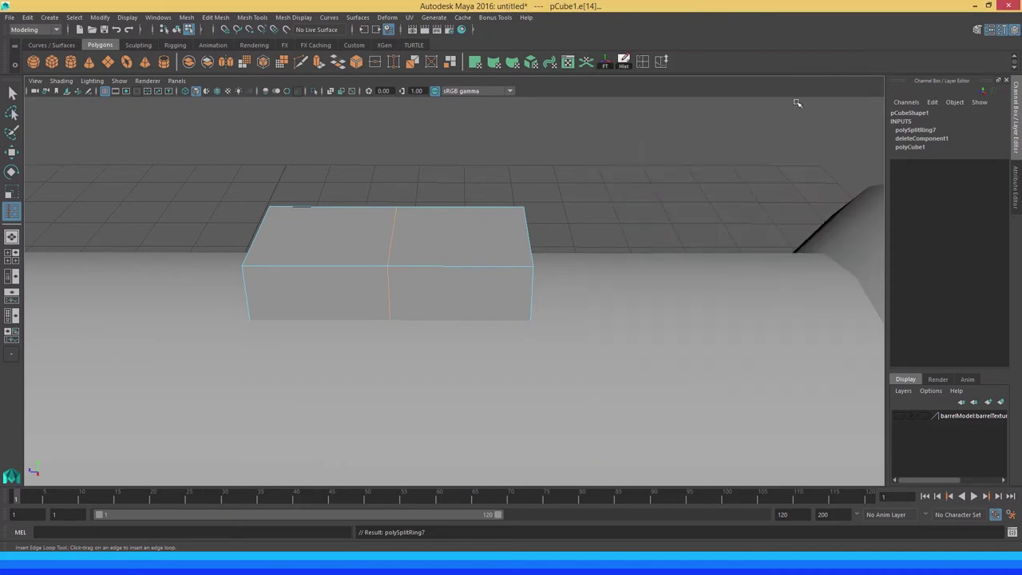
pyautogui.press('q')
pyautogui.moveTo(520, 296)
pyautogui.keyDown('alt'); pyautogui.mouseDown()
pyautogui.moveTo(412, 292)
pyautogui.moveTo(421, 283)
pyautogui.mouseUp(); pyautogui.keyUp('alt')
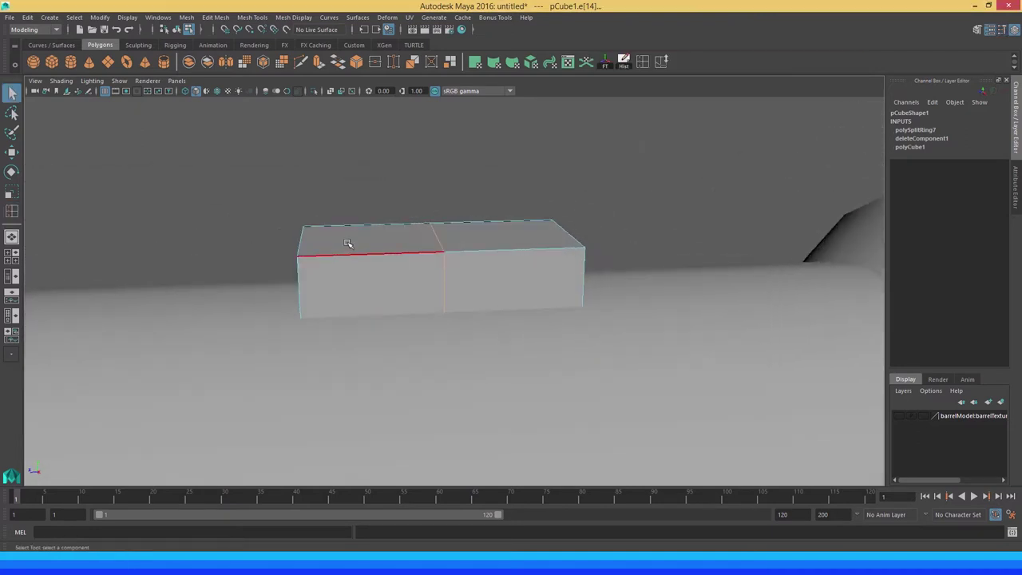
# Raise the top end vertices so the box's top dips into a V
pyautogui.moveTo(339, 244); pyautogui.dragTo(290, 242, button='right')
pyautogui.moveTo(260, 210); pyautogui.dragTo(310, 260)
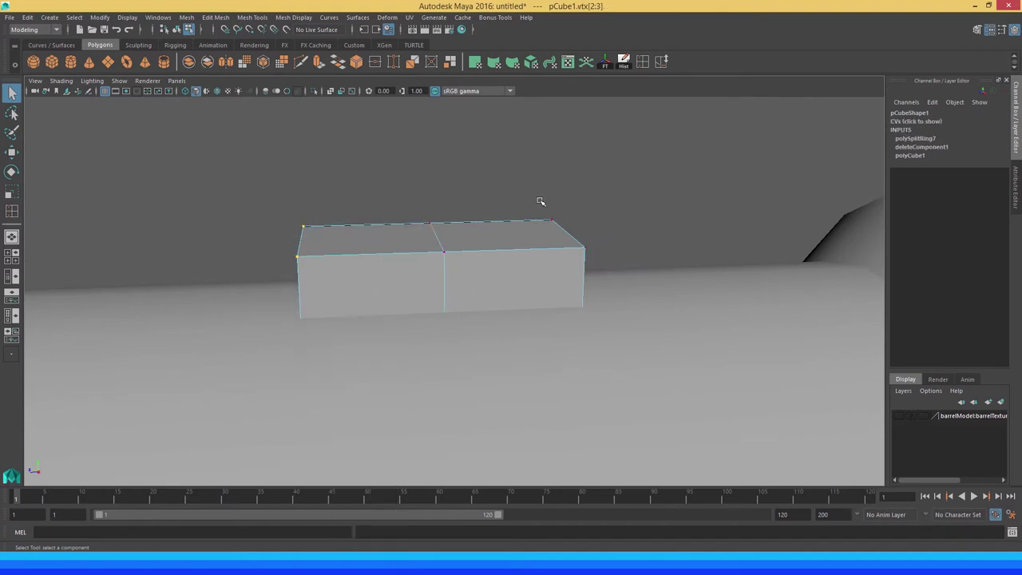
pyautogui.keyDown('shift'); pyautogui.moveTo(597, 254); pyautogui.dragTo(598, 255); pyautogui.keyUp('shift')
pyautogui.press('w')
pyautogui.moveTo(437, 181)
pyautogui.mouseDown()
pyautogui.moveTo(432, 158)
pyautogui.moveTo(575, 250)
pyautogui.mouseUp()
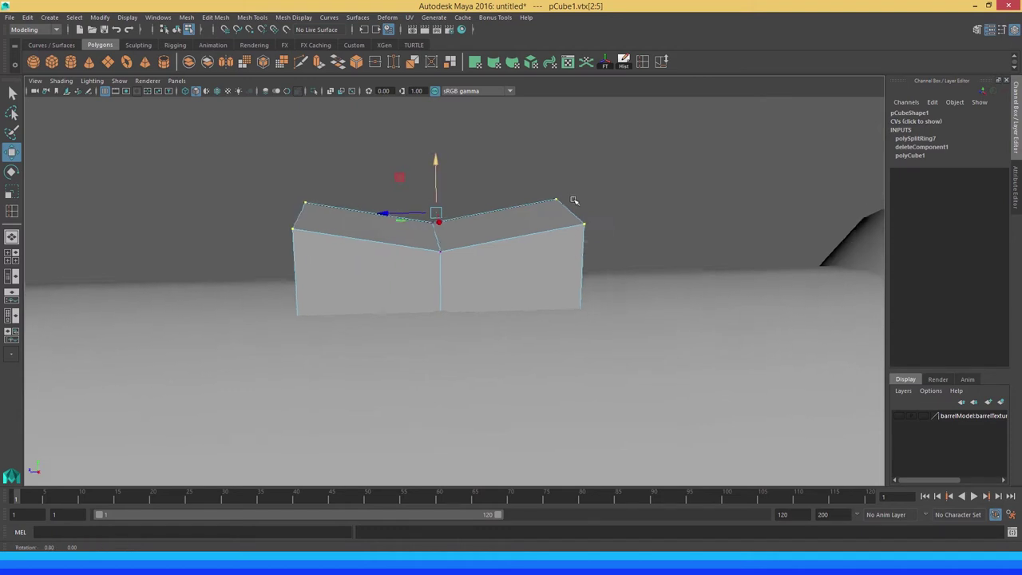
pyautogui.moveTo(536, 183); pyautogui.dragTo(597, 240)
pyautogui.moveTo(574, 159); pyautogui.dragTo(574, 142)
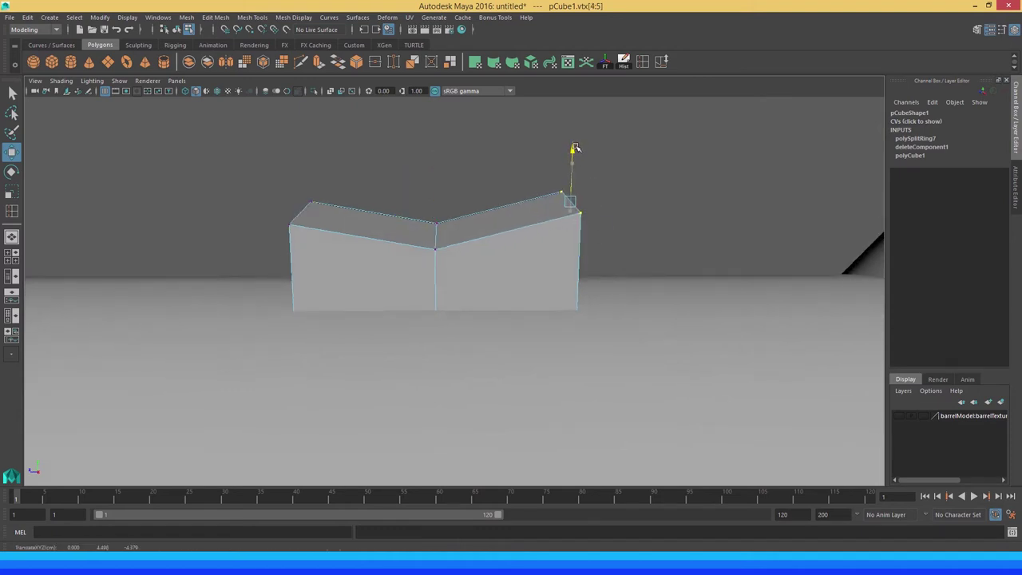
# Return to object mode and view the box with smooth preview
pyautogui.moveTo(521, 228)
pyautogui.keyDown('alt'); pyautogui.mouseDown()
pyautogui.moveTo(331, 212)
pyautogui.moveTo(353, 232)
pyautogui.moveTo(479, 237)
pyautogui.mouseUp(); pyautogui.keyUp('alt')
pyautogui.press('q')
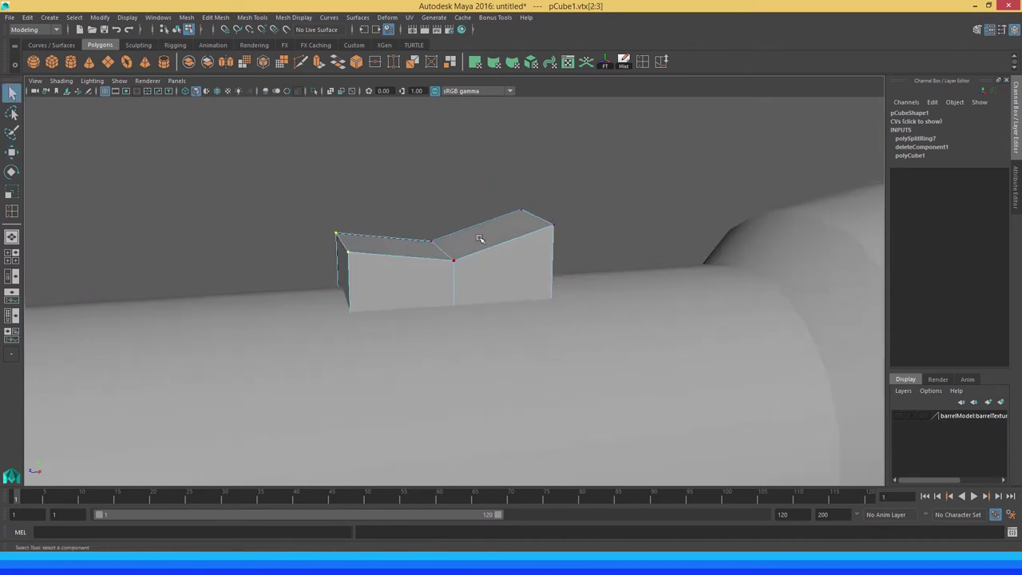
pyautogui.moveTo(479, 238); pyautogui.dragTo(505, 226, button='right')
pyautogui.moveTo(456, 263)
pyautogui.keyDown('alt'); pyautogui.mouseDown()
pyautogui.moveTo(520, 262)
pyautogui.moveTo(456, 264)
pyautogui.moveTo(588, 119)
pyautogui.mouseUp(); pyautogui.keyUp('alt')
pyautogui.press('3')
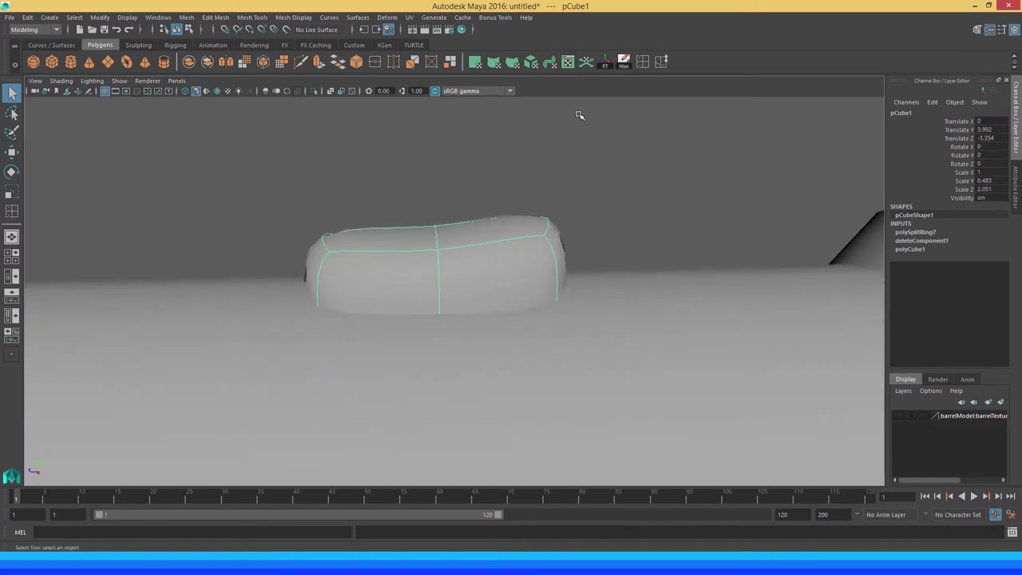
# Add holding edge loops along the box's top rim and front edge
pyautogui.click(643, 62)
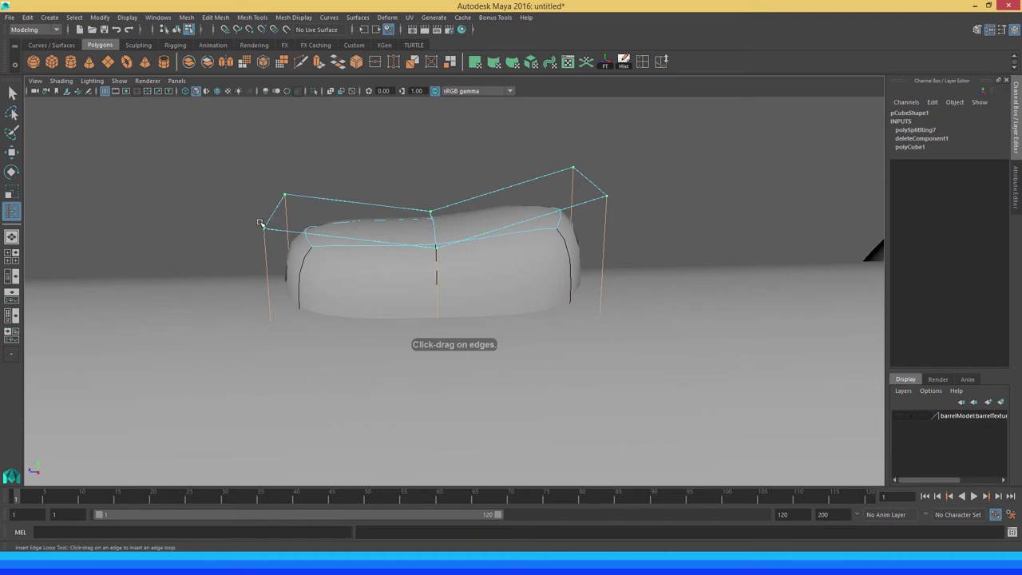
pyautogui.click(264, 229)
pyautogui.moveTo(269, 228)
pyautogui.keyDown('alt'); pyautogui.mouseDown()
pyautogui.moveTo(349, 242)
pyautogui.moveTo(391, 278)
pyautogui.mouseUp(); pyautogui.keyUp('alt')
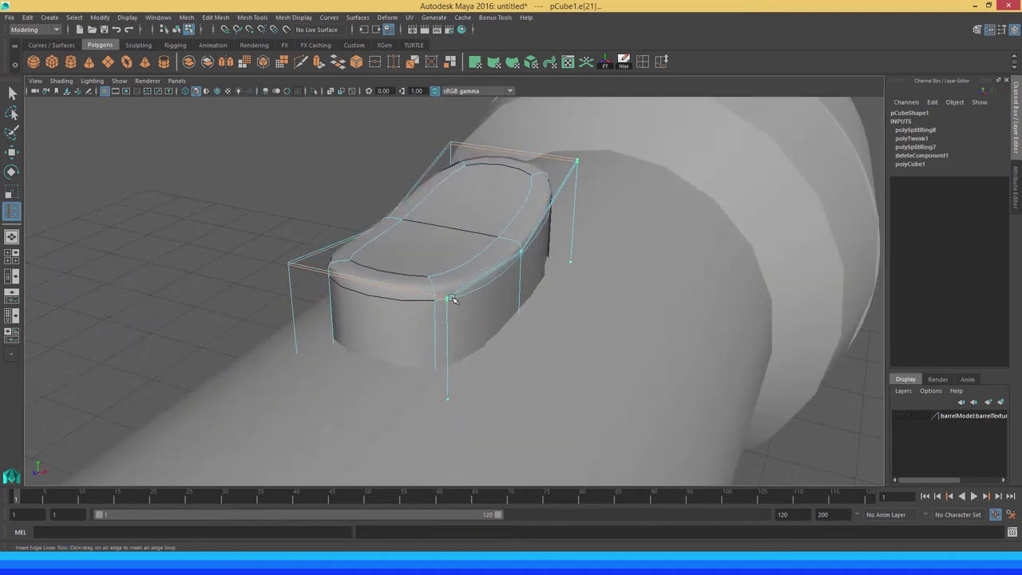
pyautogui.click(446, 299)
pyautogui.moveTo(375, 290)
pyautogui.keyDown('alt'); pyautogui.mouseDown()
pyautogui.moveTo(392, 286)
pyautogui.moveTo(384, 290)
pyautogui.mouseUp(); pyautogui.keyUp('alt')
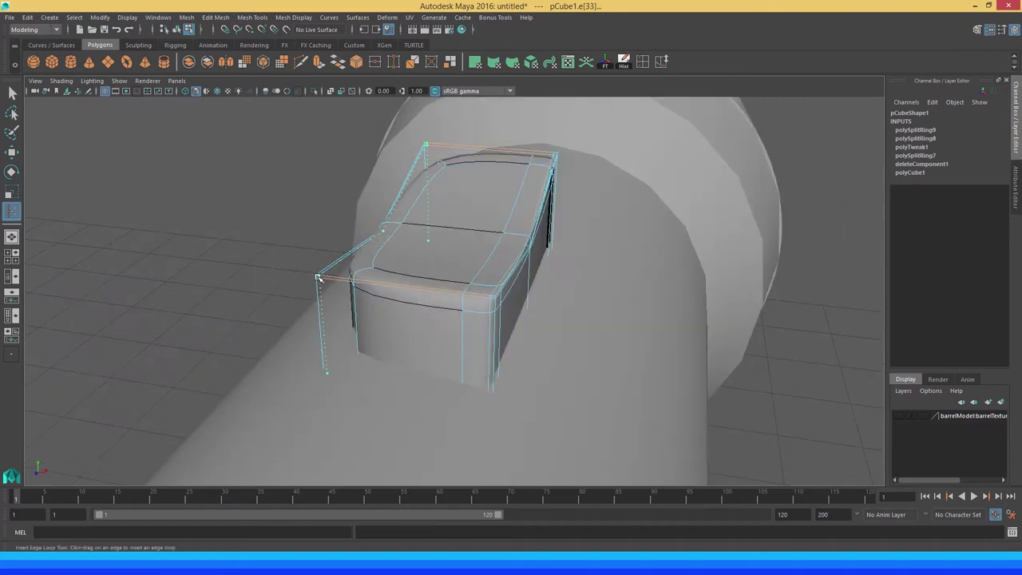
pyautogui.click(318, 278)
# Add vertical holding loops near both ends and the middle bend, then return to object mode
pyautogui.moveTo(413, 270)
pyautogui.keyDown('alt'); pyautogui.mouseDown()
pyautogui.moveTo(354, 231)
pyautogui.moveTo(316, 273)
pyautogui.moveTo(346, 264)
pyautogui.moveTo(312, 259)
pyautogui.mouseUp(); pyautogui.keyUp('alt')
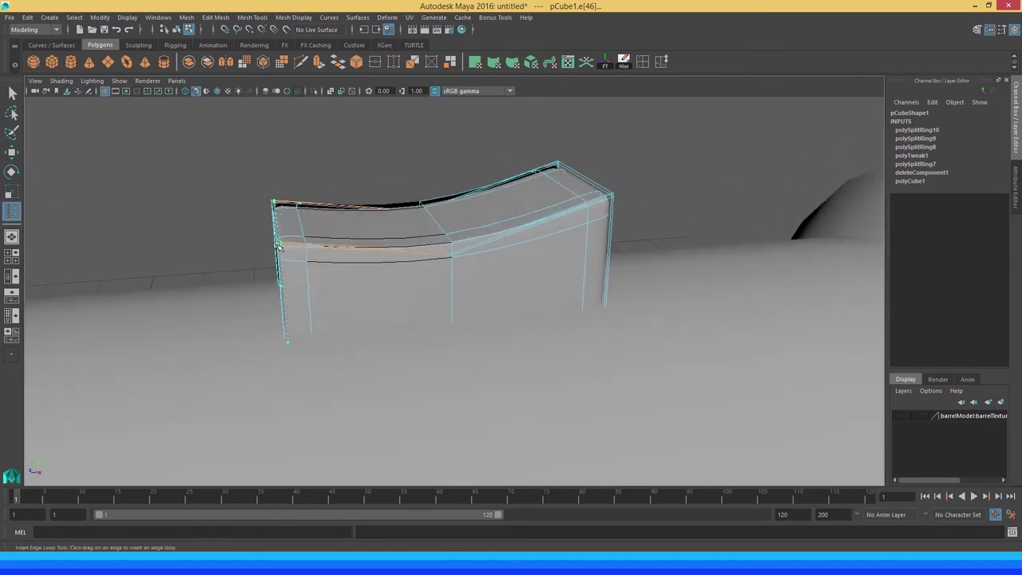
pyautogui.click(277, 246)
pyautogui.keyDown('alt'); pyautogui.moveTo(490, 247); pyautogui.dragTo(611, 218); pyautogui.keyUp('alt')
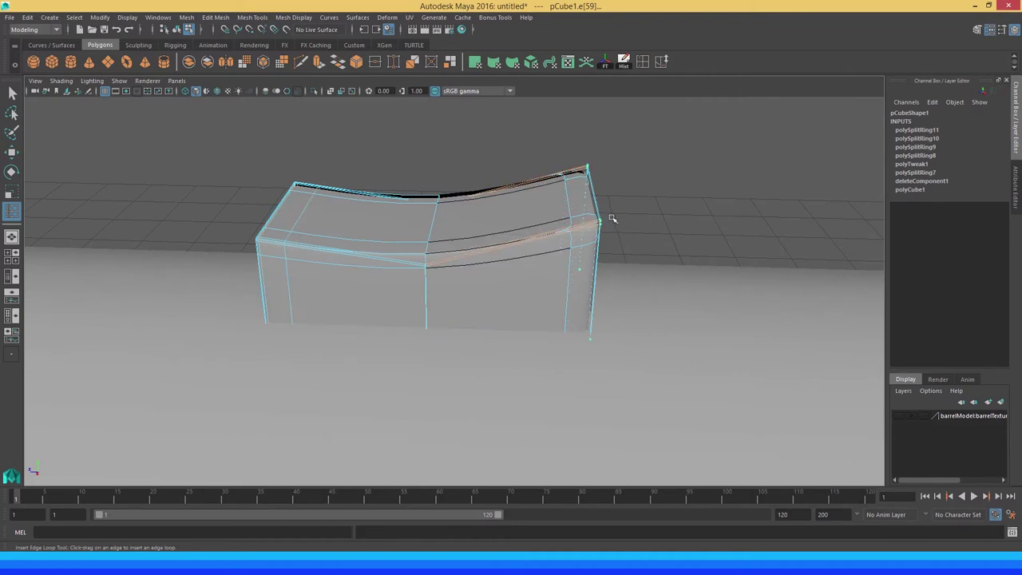
pyautogui.click(594, 222)
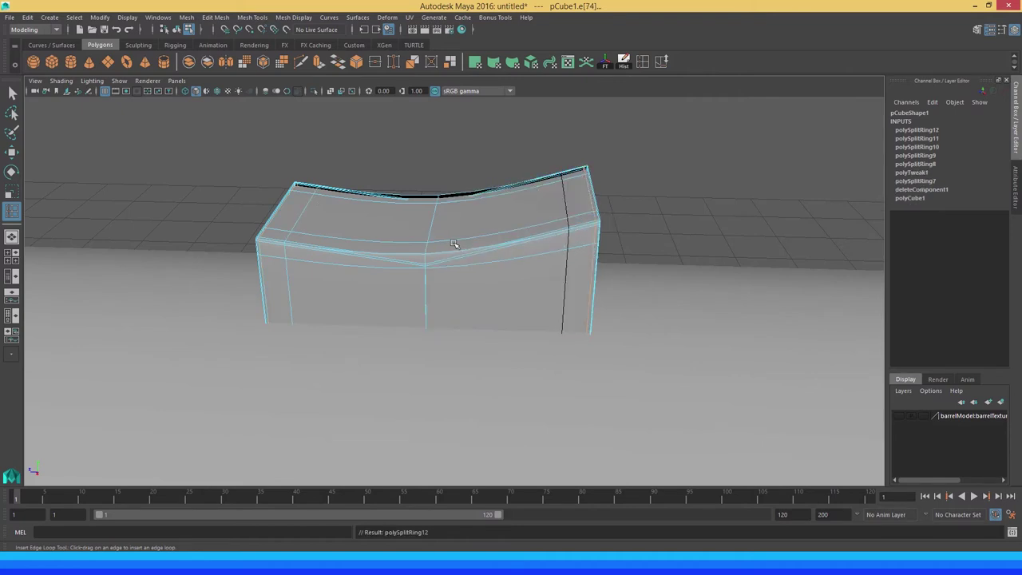
pyautogui.moveTo(453, 244)
pyautogui.keyDown('alt'); pyautogui.mouseDown()
pyautogui.moveTo(456, 223)
pyautogui.moveTo(451, 237)
pyautogui.mouseUp(); pyautogui.keyUp('alt')
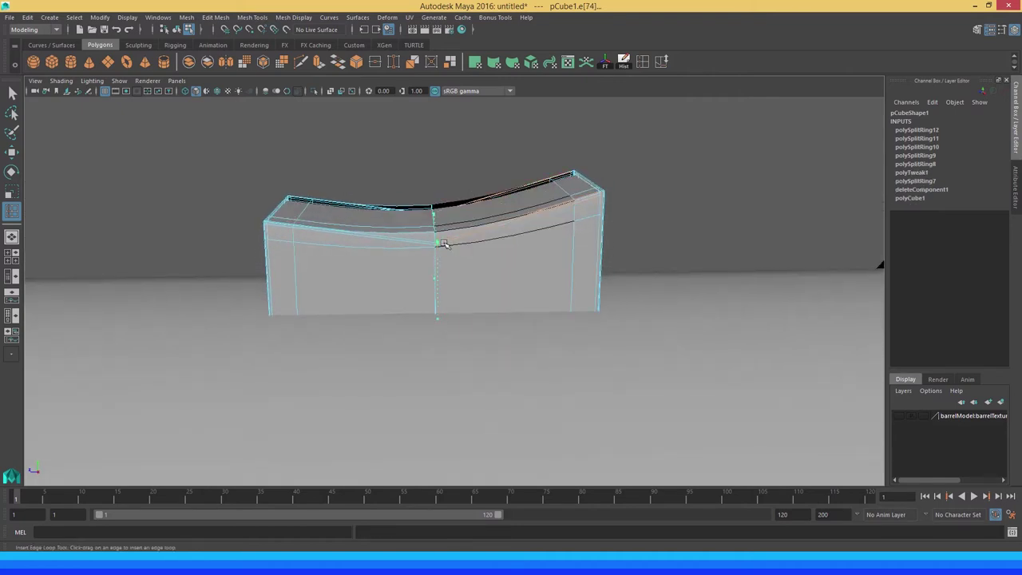
pyautogui.click(470, 241)
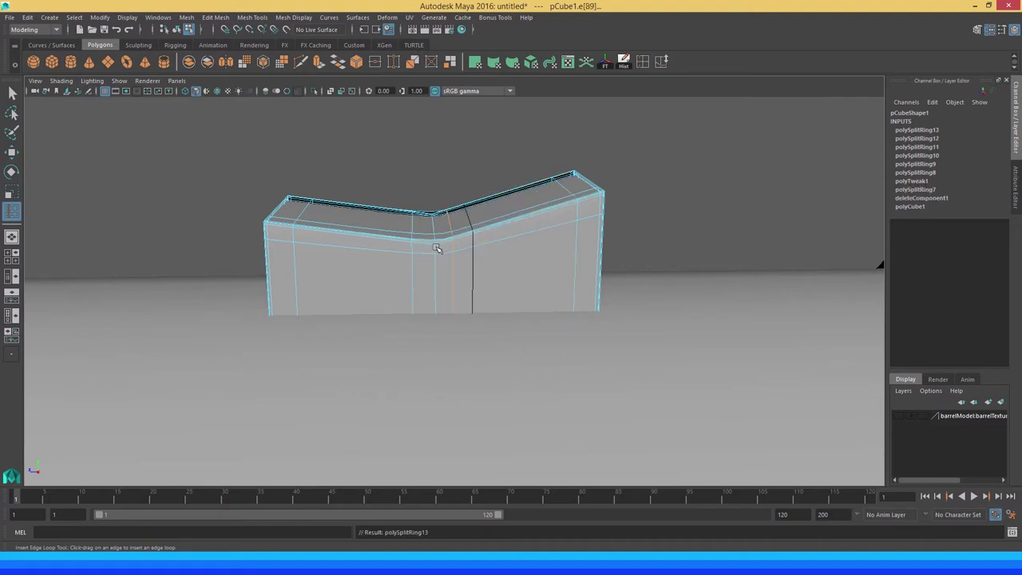
pyautogui.click(402, 242)
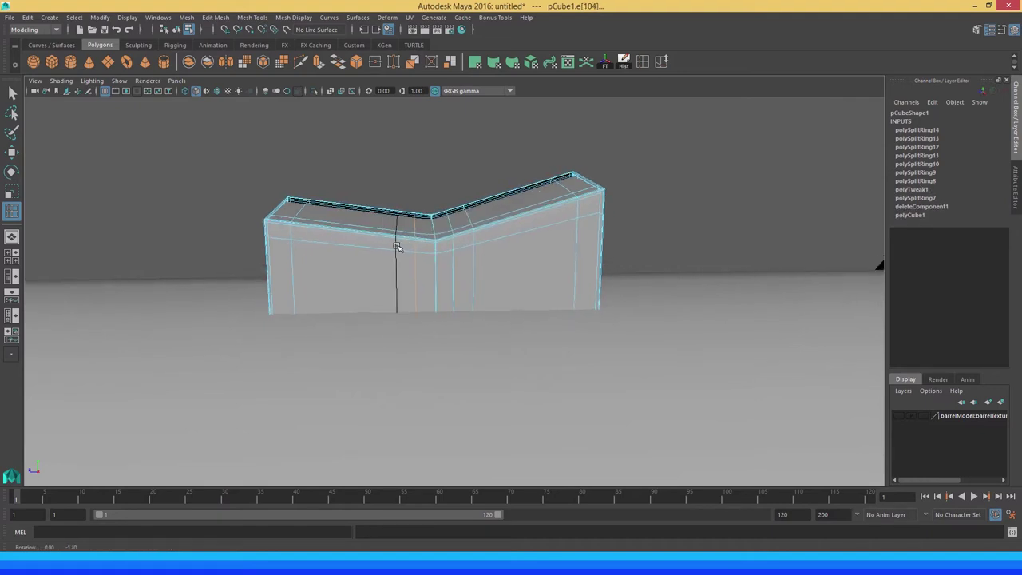
pyautogui.moveTo(401, 242)
pyautogui.keyDown('alt'); pyautogui.mouseDown()
pyautogui.moveTo(304, 244)
pyautogui.moveTo(364, 229)
pyautogui.moveTo(408, 246)
pyautogui.mouseUp(); pyautogui.keyUp('alt')
pyautogui.press('q')
pyautogui.moveTo(479, 229); pyautogui.dragTo(536, 212, button='right')
# Raise the box's bottom vertices in wireframe, then return to object mode
pyautogui.click(483, 233)
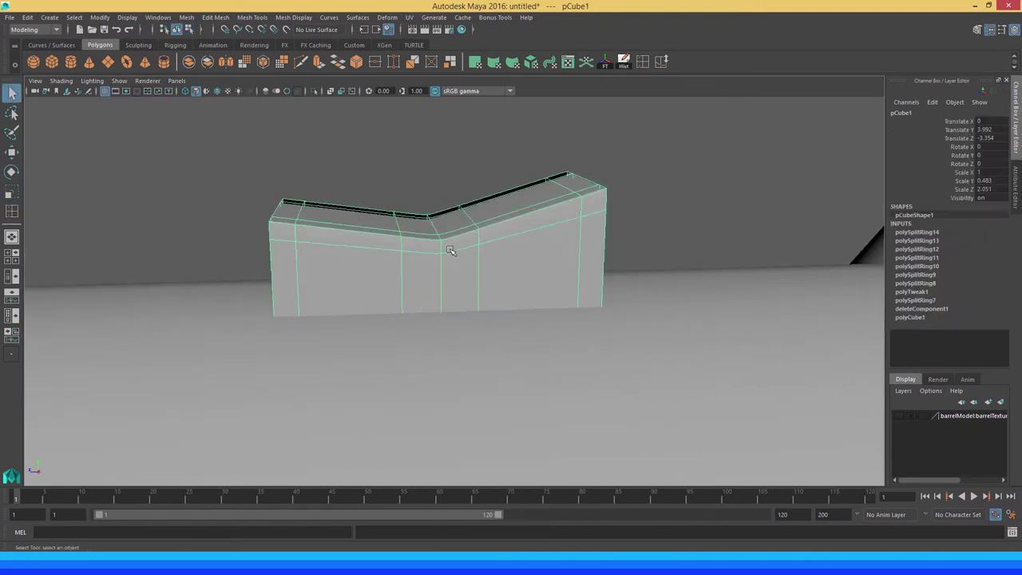
pyautogui.rightClick(472, 237)
pyautogui.click(454, 322)
pyautogui.press('4')
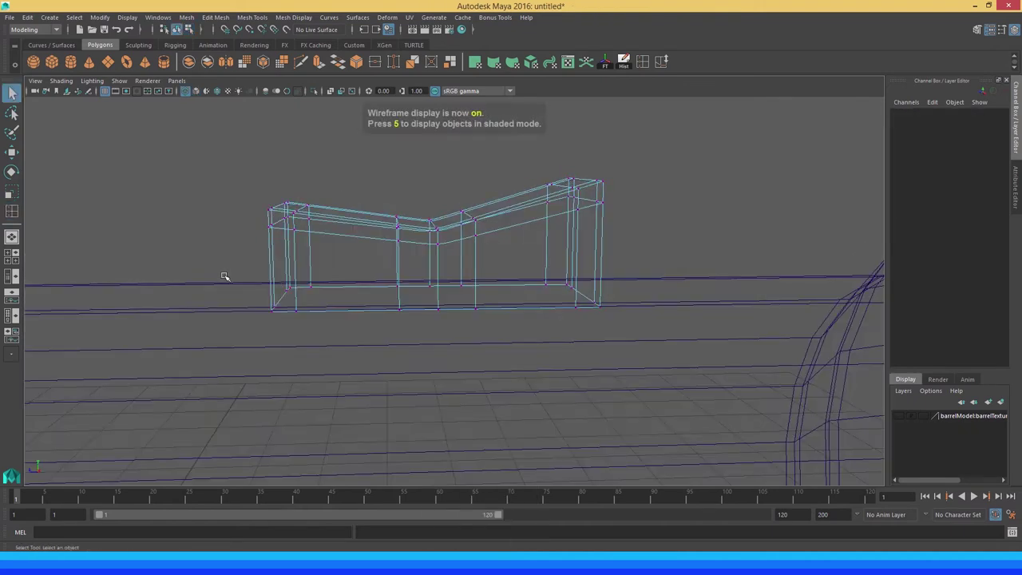
pyautogui.moveTo(224, 271)
pyautogui.mouseDown()
pyautogui.moveTo(446, 339)
pyautogui.moveTo(659, 356)
pyautogui.mouseUp()
pyautogui.press('w')
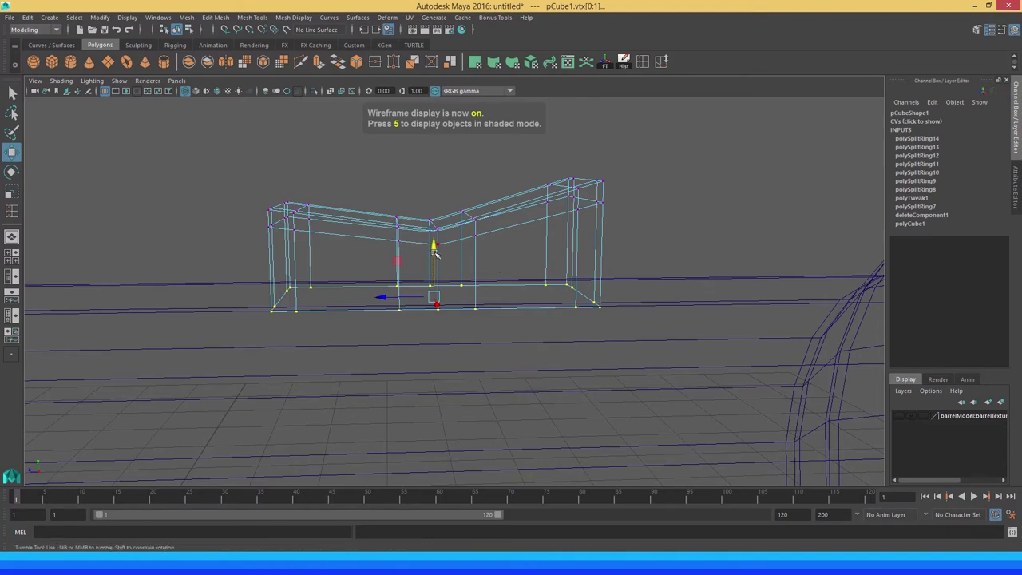
pyautogui.keyDown('alt'); pyautogui.moveTo(433, 250); pyautogui.dragTo(432, 225); pyautogui.keyUp('alt')
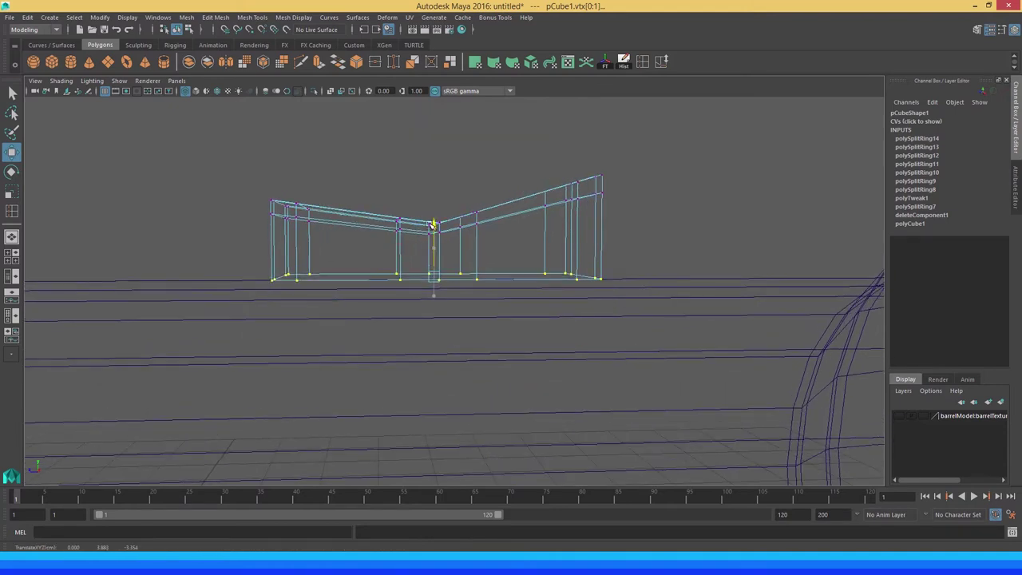
pyautogui.press('5')
pyautogui.press('q')
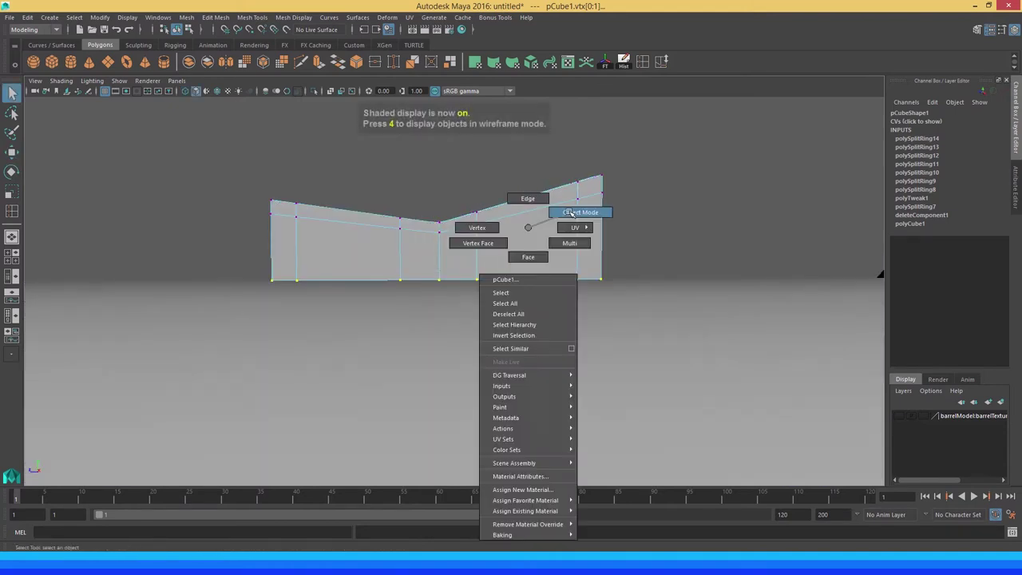
pyautogui.moveTo(524, 230); pyautogui.dragTo(579, 213, button='right')
# Lower the box onto the barrel and delete its construction history
pyautogui.press('w')
pyautogui.moveTo(433, 209); pyautogui.dragTo(432, 228)
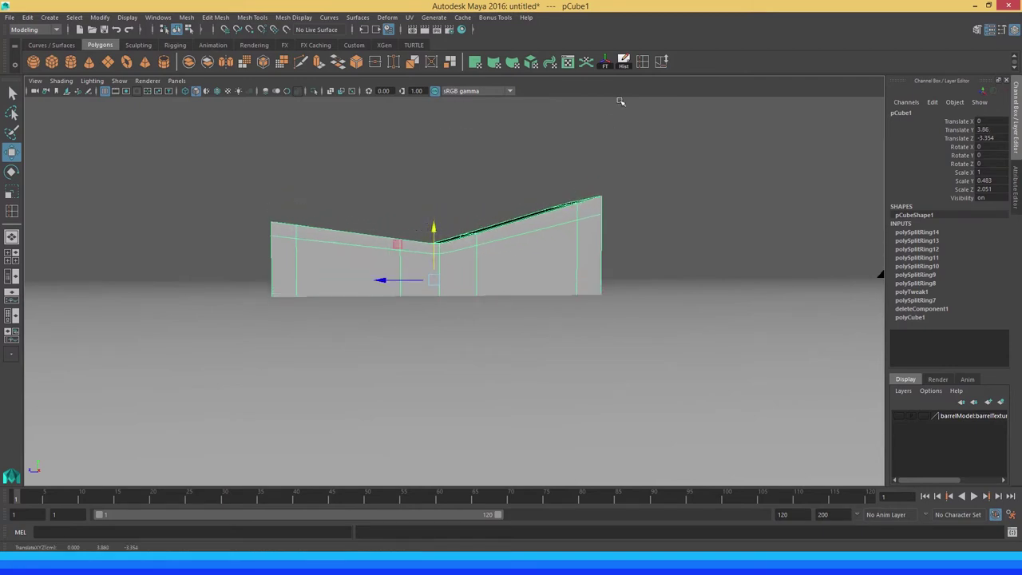
pyautogui.hotkey('alt', 'shift', 'd')
pyautogui.click(605, 130)
# Select the barrel mesh polySurface1 and start inserting an edge loop on it
pyautogui.moveTo(647, 264)
pyautogui.keyDown('alt'); pyautogui.mouseDown()
pyautogui.moveTo(414, 268)
pyautogui.moveTo(331, 217)
pyautogui.moveTo(479, 285)
pyautogui.moveTo(466, 301)
pyautogui.mouseUp(); pyautogui.keyUp('alt')
pyautogui.scroll(-5, 375, 245)
pyautogui.scroll(-2, 392, 244)
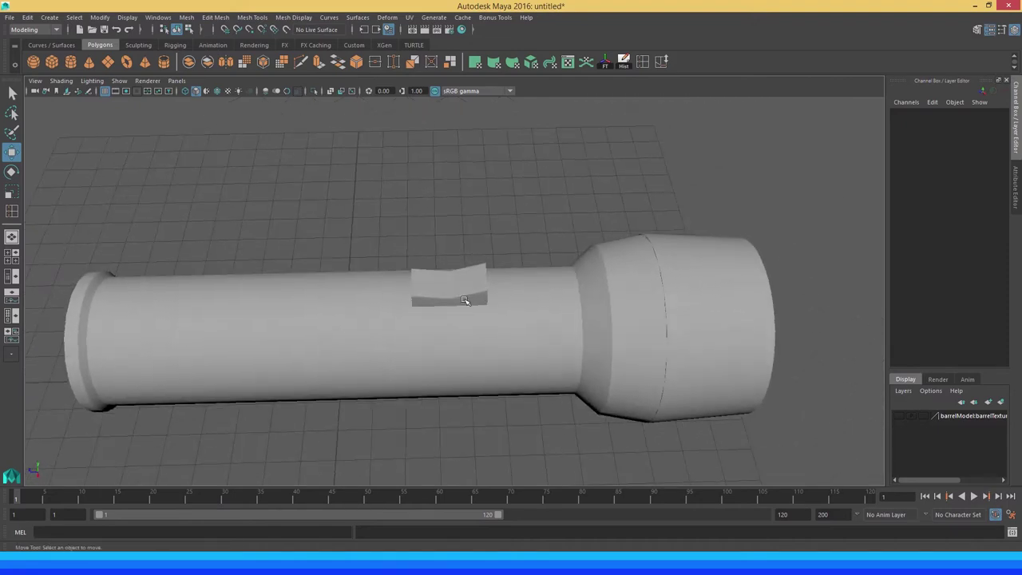
pyautogui.scroll(2, 465, 300)
pyautogui.scroll(2, 490, 311)
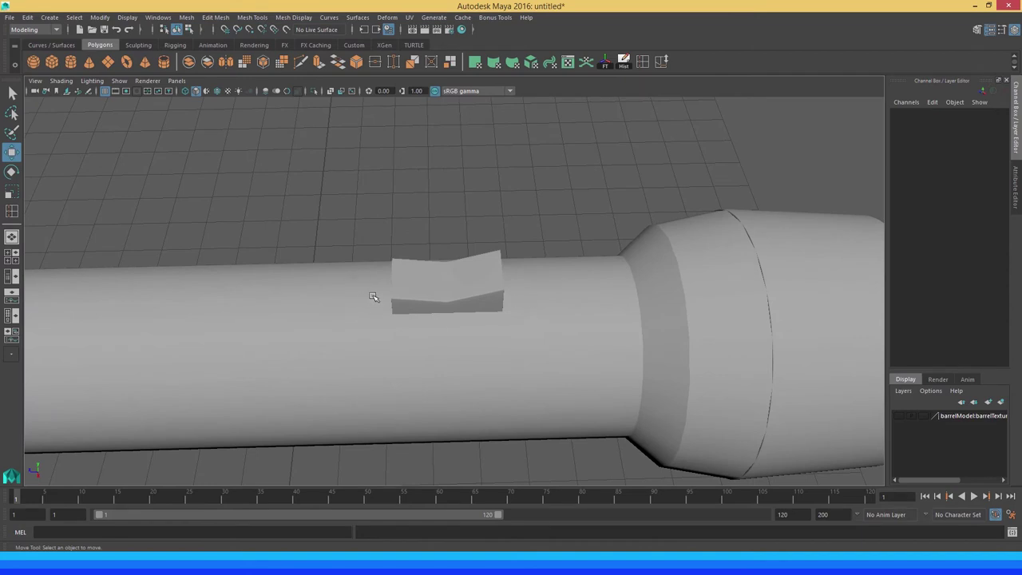
pyautogui.moveTo(515, 305)
pyautogui.keyDown('alt'); pyautogui.mouseDown()
pyautogui.moveTo(394, 329)
pyautogui.moveTo(394, 340)
pyautogui.moveTo(406, 329)
pyautogui.moveTo(392, 322)
pyautogui.moveTo(403, 288)
pyautogui.mouseUp(); pyautogui.keyUp('alt')
pyautogui.click(387, 334)
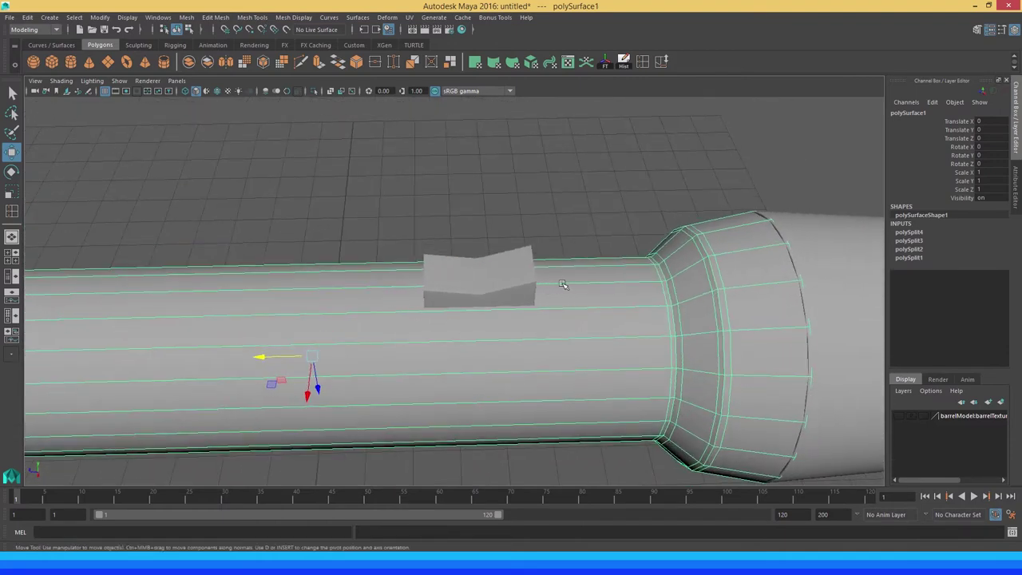
pyautogui.keyDown('alt'); pyautogui.moveTo(563, 284); pyautogui.dragTo(542, 284); pyautogui.keyUp('alt')
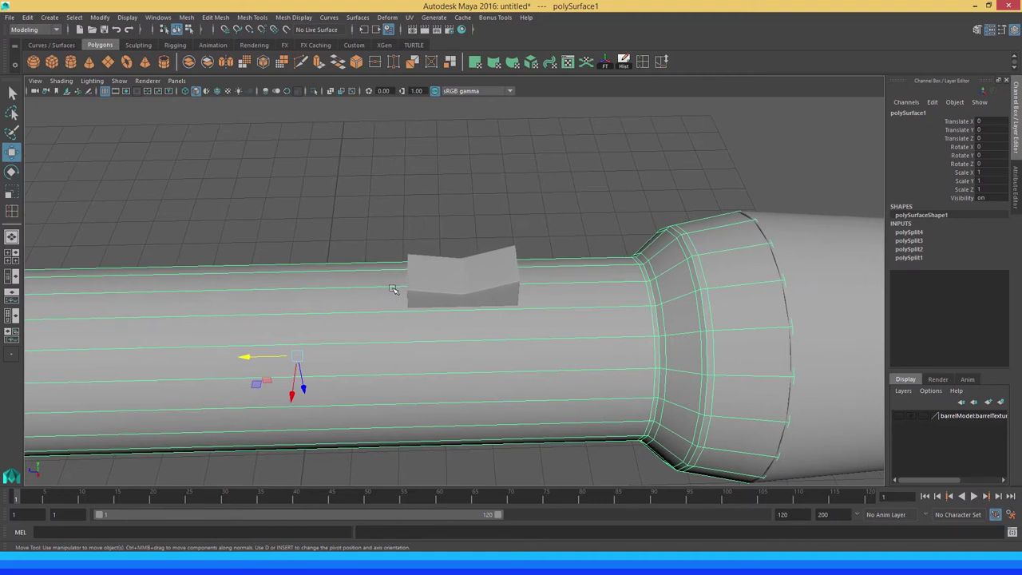
pyautogui.moveTo(388, 289)
pyautogui.keyDown('alt'); pyautogui.mouseDown()
pyautogui.moveTo(372, 294)
pyautogui.moveTo(393, 289)
pyautogui.mouseUp(); pyautogui.keyUp('alt')
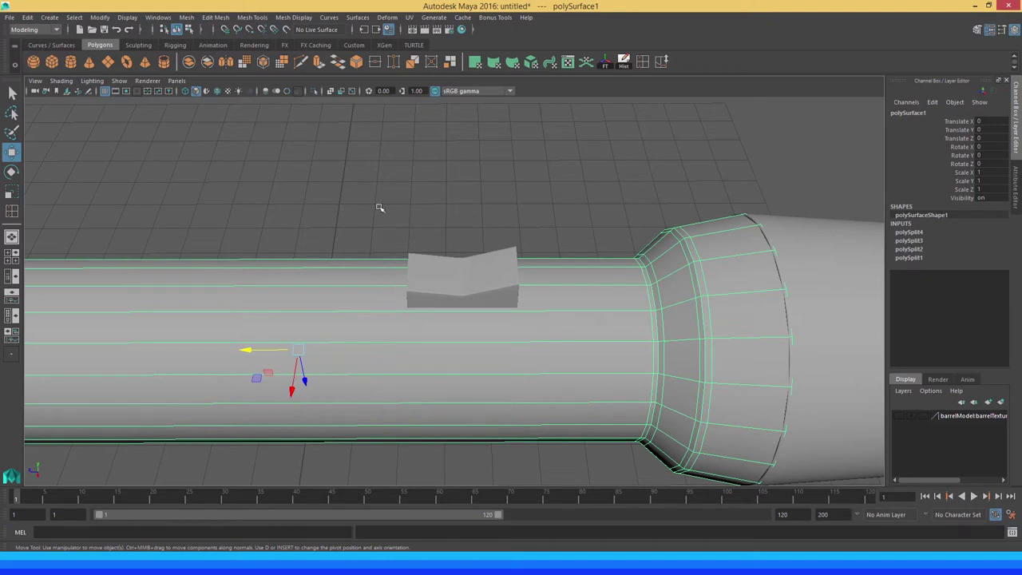
pyautogui.keyDown('shift'); pyautogui.moveTo(519, 192); pyautogui.dragTo(490, 221, button='right'); pyautogui.keyUp('shift')
# Insert edge loops polySplitRing7 and polySplitRing8 left and right of the switch block
pyautogui.click(403, 318)
pyautogui.keyDown('alt'); pyautogui.moveTo(404, 319); pyautogui.dragTo(399, 317); pyautogui.keyUp('alt')
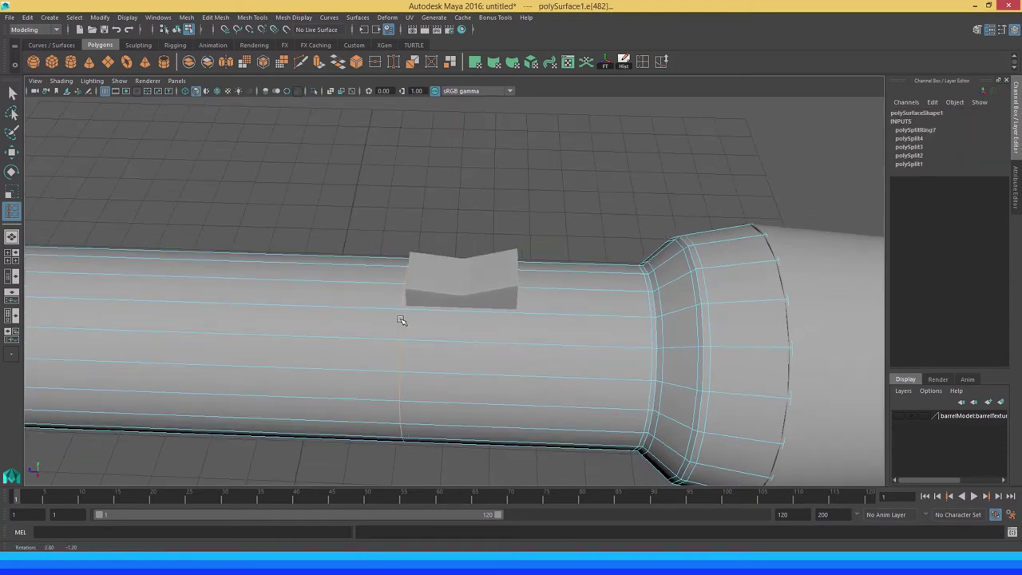
pyautogui.click(519, 314)
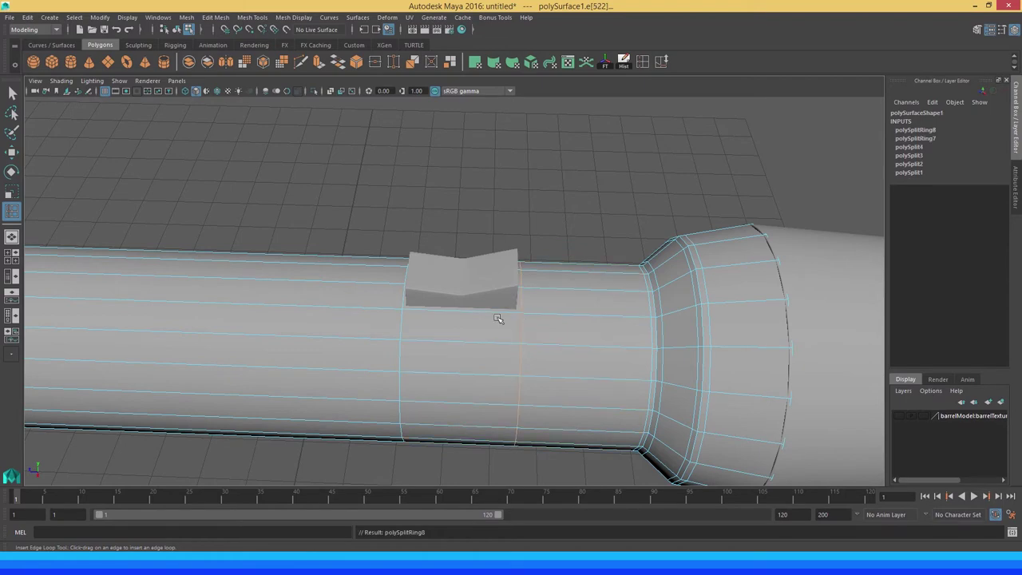
pyautogui.moveTo(497, 312)
pyautogui.keyDown('alt'); pyautogui.mouseDown()
pyautogui.moveTo(463, 319)
pyautogui.moveTo(497, 314)
pyautogui.moveTo(436, 305)
pyautogui.mouseUp(); pyautogui.keyUp('alt')
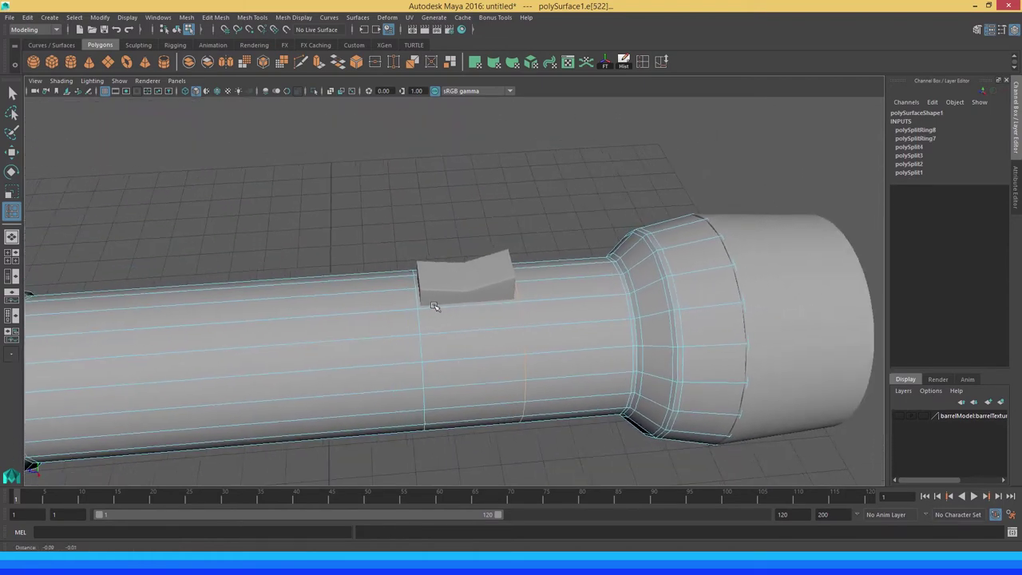
# Check the barrel in smooth preview, then leave the edge loop tool
pyautogui.press('3')
pyautogui.press('1')
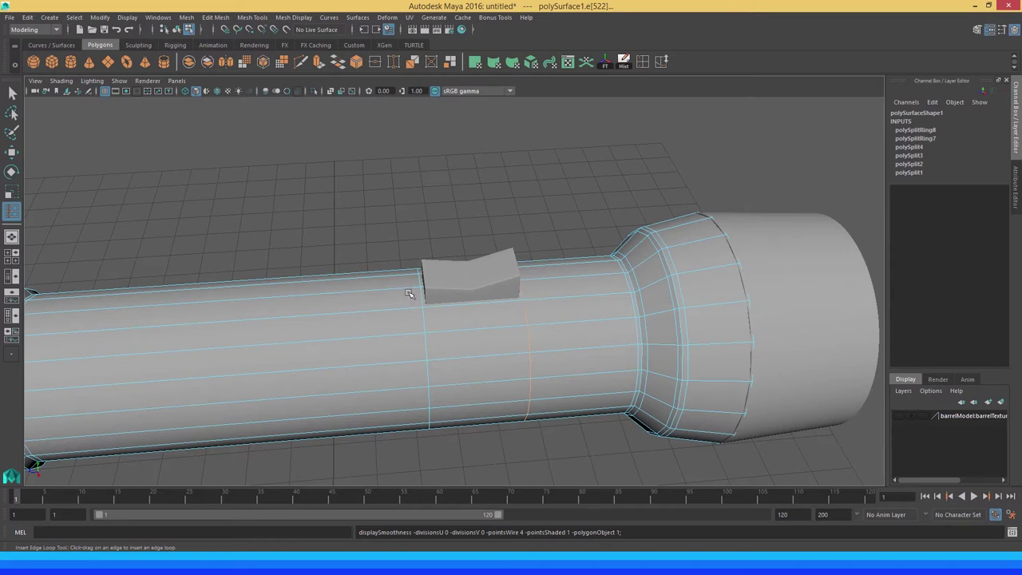
pyautogui.keyDown('alt'); pyautogui.moveTo(409, 294); pyautogui.dragTo(376, 297); pyautogui.keyUp('alt')
pyautogui.press('q')
pyautogui.moveTo(369, 257); pyautogui.dragTo(409, 242, button='right')
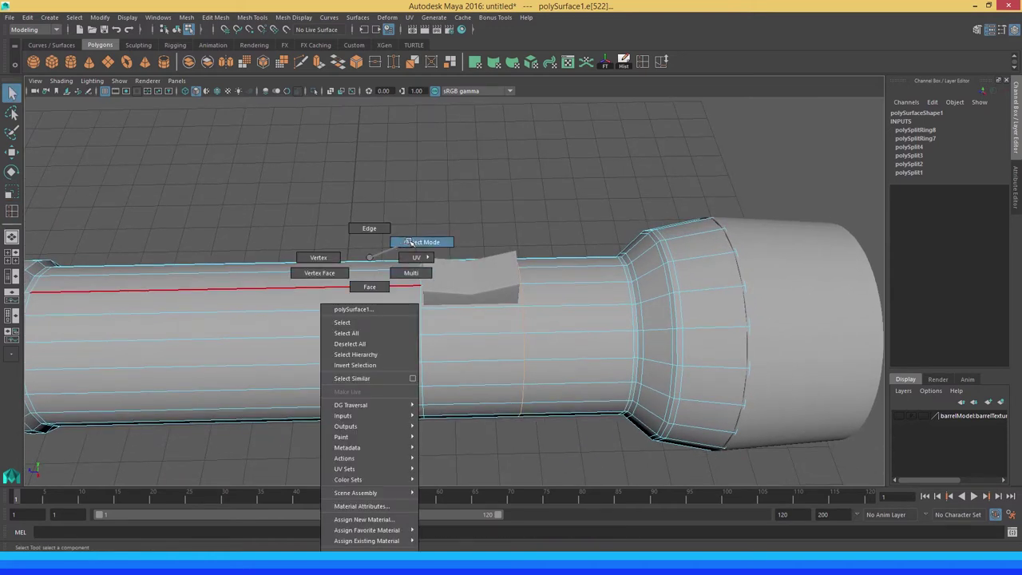
# Switch to object mode and inspect the end cap, head and switch block
pyautogui.scroll(-3, 472, 334)
pyautogui.moveTo(472, 334)
pyautogui.keyDown('alt'); pyautogui.mouseDown()
pyautogui.moveTo(355, 289)
pyautogui.moveTo(349, 327)
pyautogui.mouseUp(); pyautogui.keyUp('alt')
pyautogui.click(349, 327)
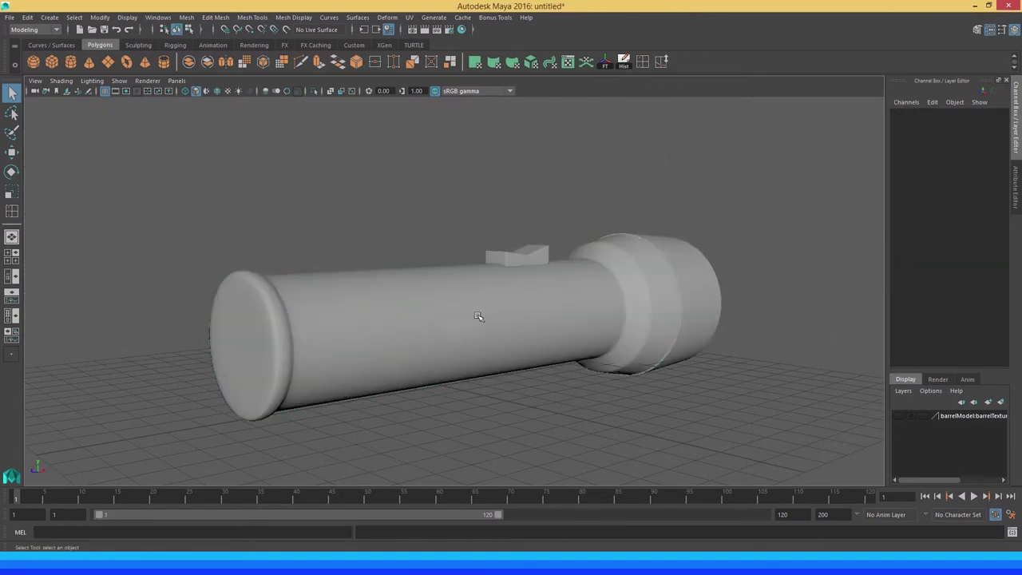
pyautogui.moveTo(478, 317)
pyautogui.keyDown('alt'); pyautogui.mouseDown()
pyautogui.moveTo(402, 315)
pyautogui.moveTo(454, 299)
pyautogui.moveTo(577, 302)
pyautogui.moveTo(466, 284)
pyautogui.moveTo(481, 298)
pyautogui.mouseUp(); pyautogui.keyUp('alt')
pyautogui.click(577, 302)
pyautogui.keyDown('ctrl'); pyautogui.click(543, 296); pyautogui.keyUp('ctrl')
pyautogui.click(540, 334)
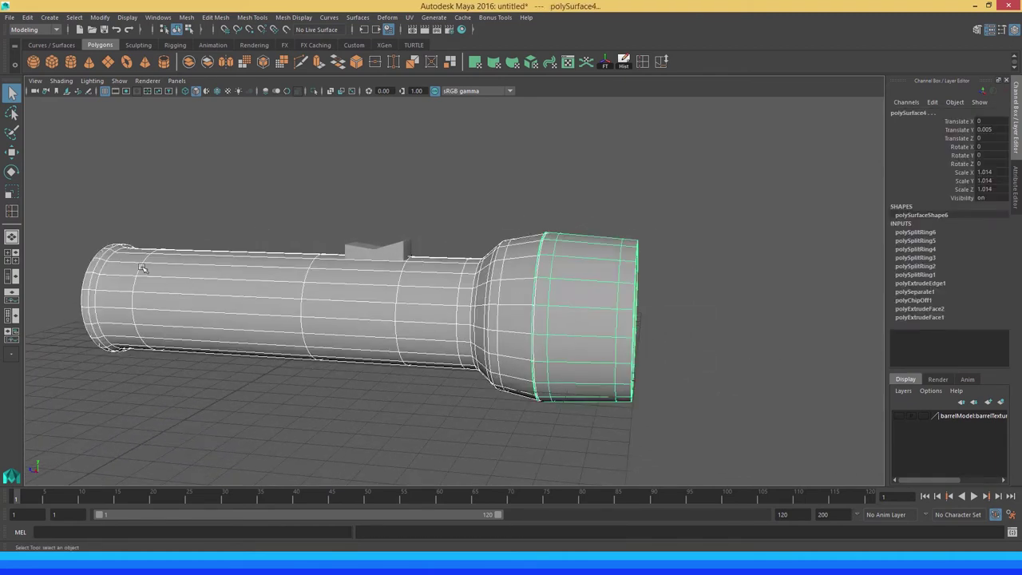
pyautogui.moveTo(93, 175); pyautogui.dragTo(675, 451)
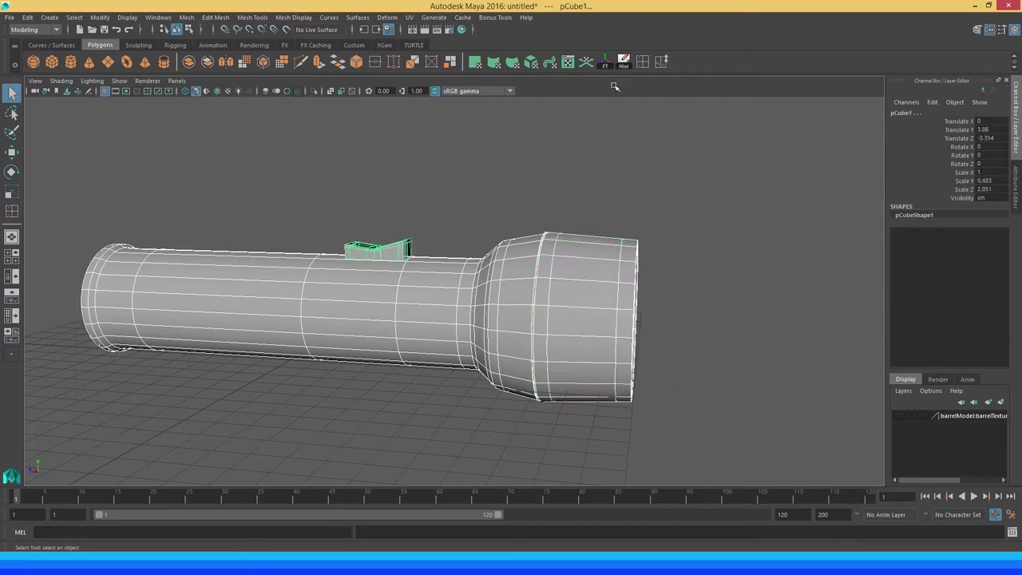
pyautogui.moveTo(610, 119)
pyautogui.keyDown('alt'); pyautogui.mouseDown()
pyautogui.moveTo(449, 323)
pyautogui.moveTo(401, 269)
pyautogui.mouseUp(); pyautogui.keyUp('alt')
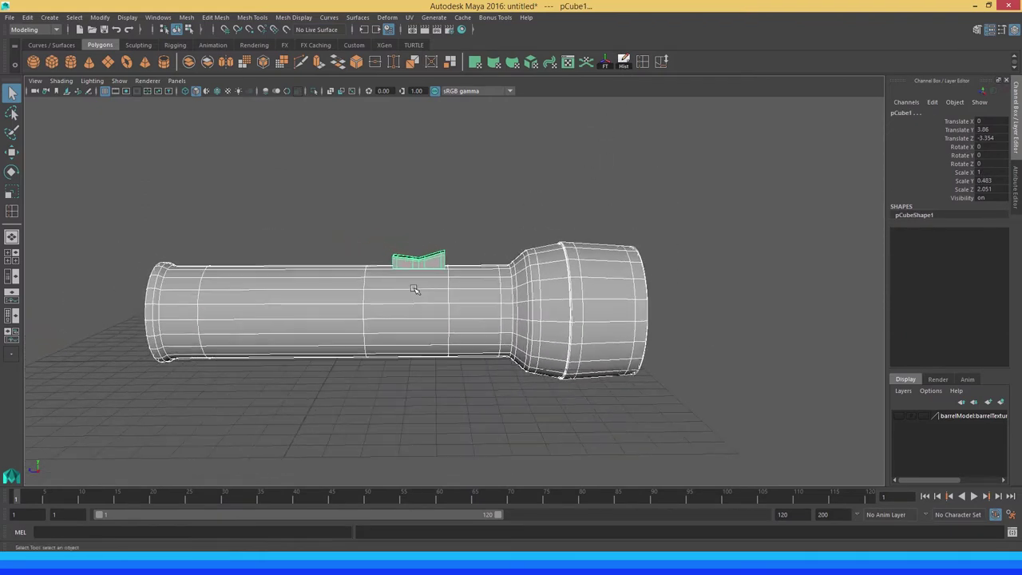
pyautogui.click(400, 265)
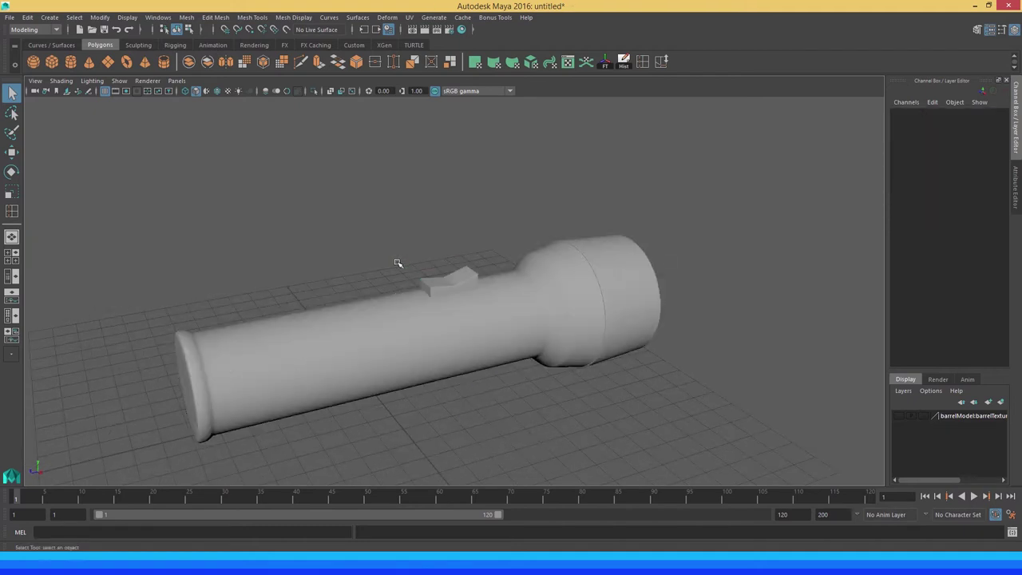
# Orbit to a side view and select the barrel body polySurface1
pyautogui.keyDown('alt'); pyautogui.moveTo(397, 263); pyautogui.dragTo(397, 200); pyautogui.keyUp('alt')
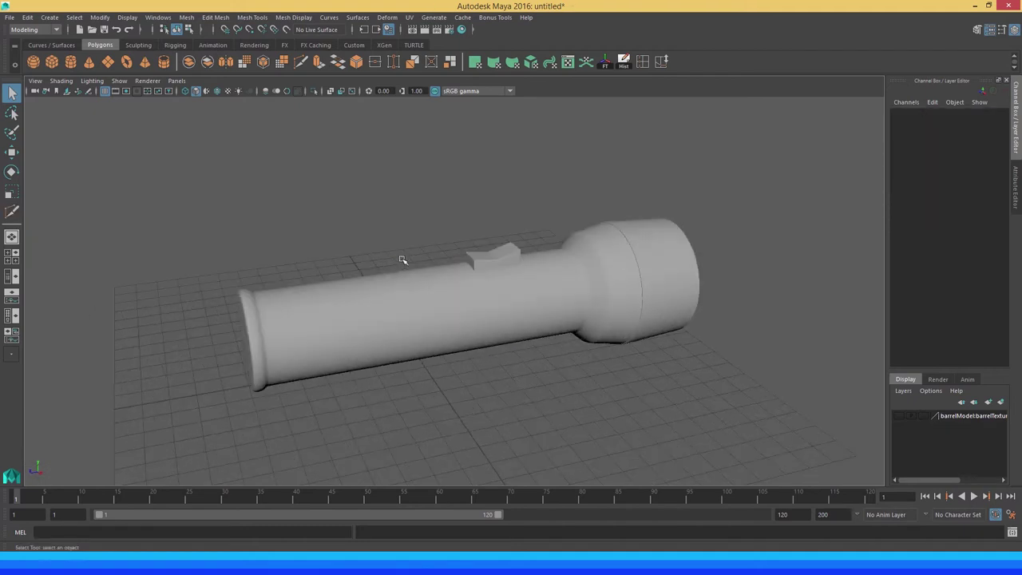
pyautogui.moveTo(400, 249)
pyautogui.keyDown('alt'); pyautogui.mouseDown()
pyautogui.moveTo(406, 258)
pyautogui.moveTo(301, 242)
pyautogui.moveTo(292, 250)
pyautogui.moveTo(392, 244)
pyautogui.moveTo(303, 258)
pyautogui.mouseUp(); pyautogui.keyUp('alt')
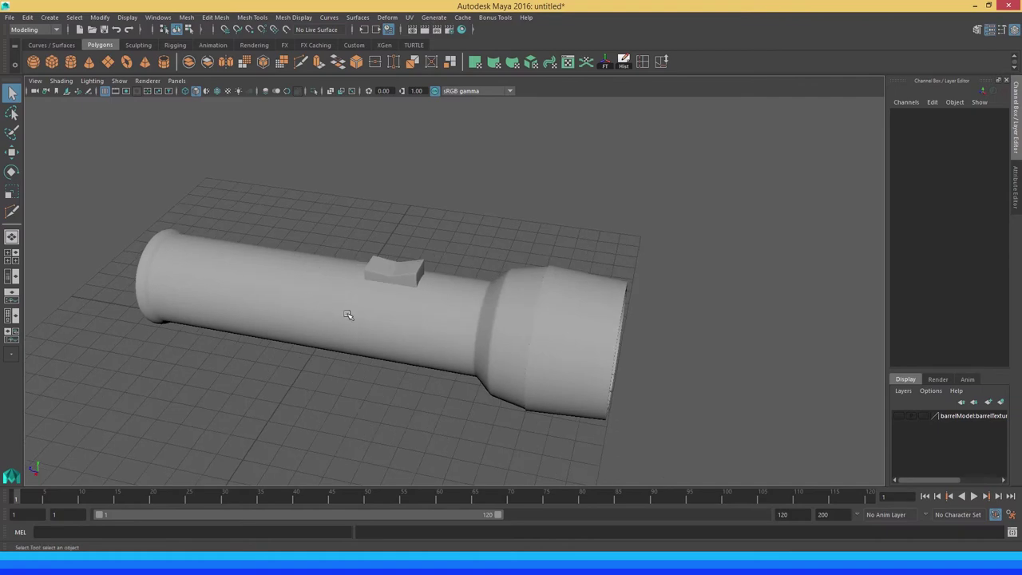
pyautogui.click(425, 313)
pyautogui.moveTo(324, 313)
pyautogui.keyDown('alt'); pyautogui.mouseDown()
pyautogui.moveTo(298, 299)
pyautogui.moveTo(369, 294)
pyautogui.moveTo(647, 111)
pyautogui.mouseUp(); pyautogui.keyUp('alt')
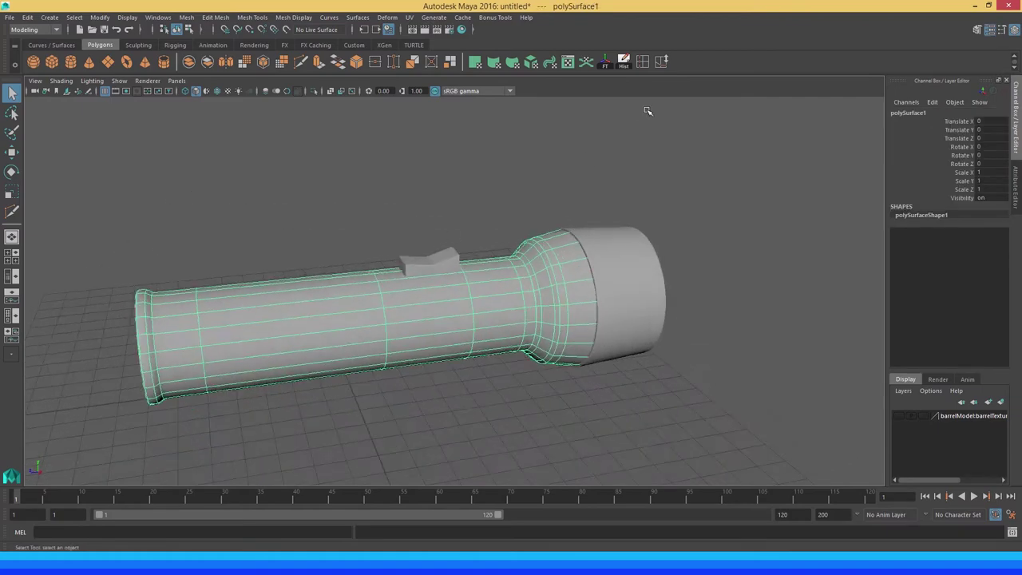
# Open the UV Editor from the shelf and move it aside so the flashlight's rear cap is visible
pyautogui.click(570, 64)
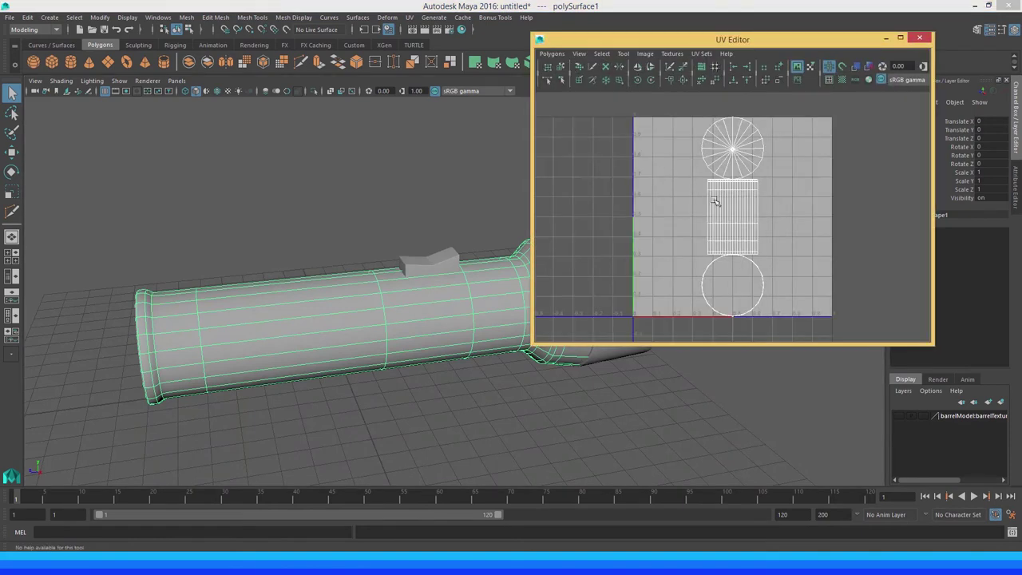
pyautogui.keyDown('alt'); pyautogui.moveTo(354, 255); pyautogui.dragTo(344, 249, button='middle'); pyautogui.keyUp('alt')
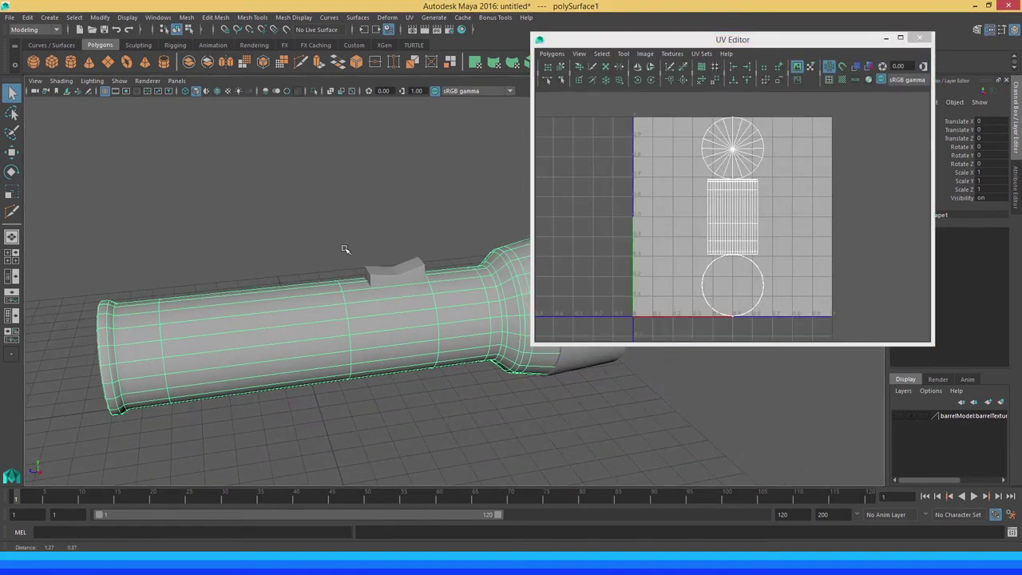
pyautogui.moveTo(747, 48); pyautogui.dragTo(806, 46)
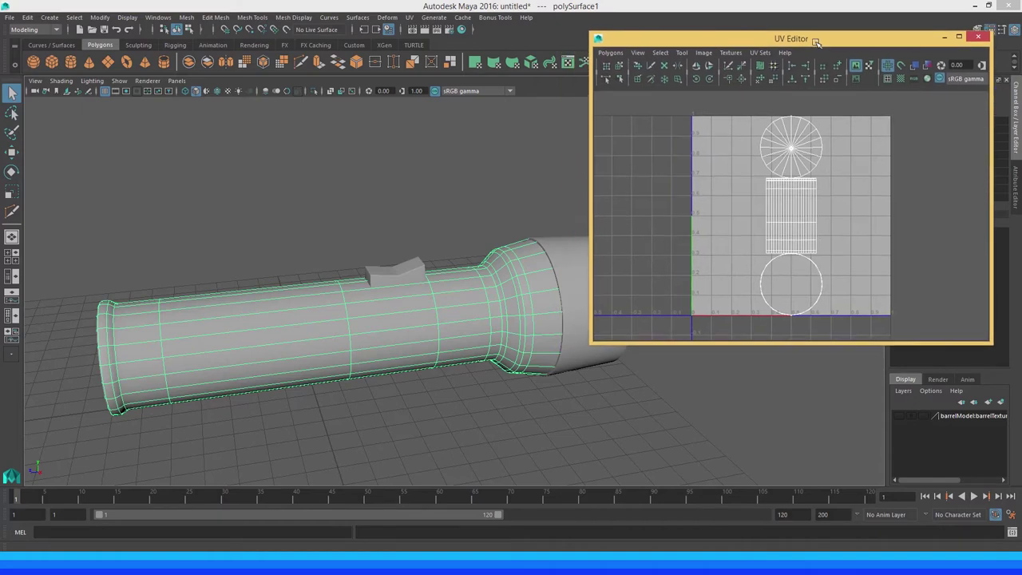
pyautogui.moveTo(310, 305)
pyautogui.keyDown('alt'); pyautogui.mouseDown()
pyautogui.moveTo(323, 289)
pyautogui.moveTo(285, 293)
pyautogui.mouseUp(); pyautogui.keyUp('alt')
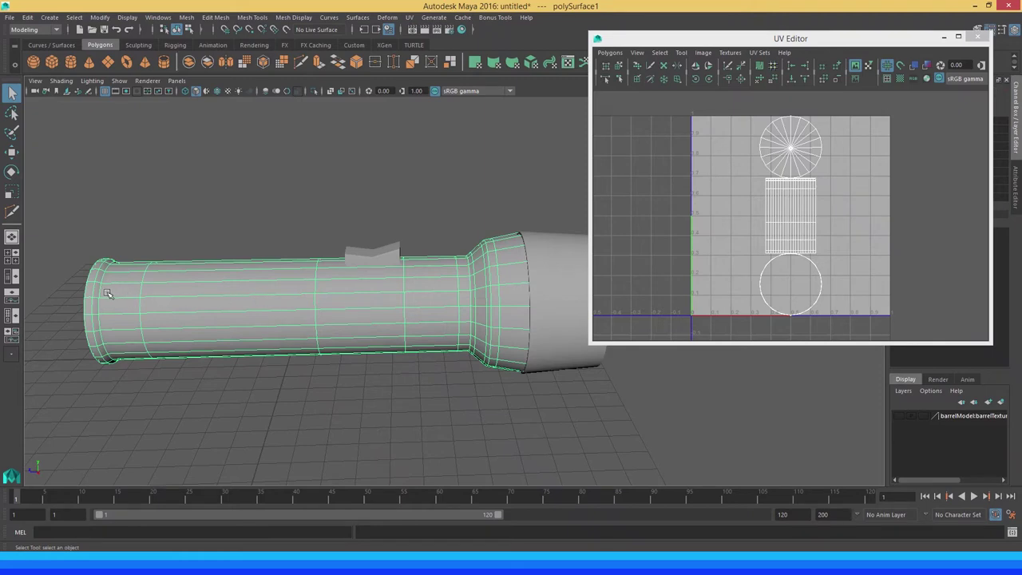
pyautogui.keyDown('alt'); pyautogui.moveTo(90, 297); pyautogui.dragTo(209, 305); pyautogui.keyUp('alt')
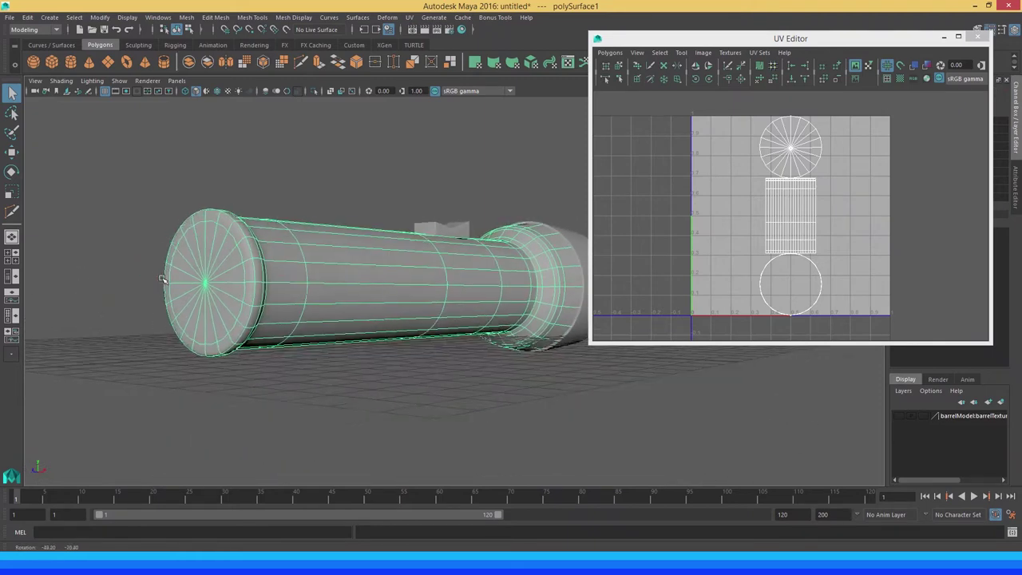
pyautogui.scroll(2, 214, 303)
pyautogui.scroll(2, 214, 302)
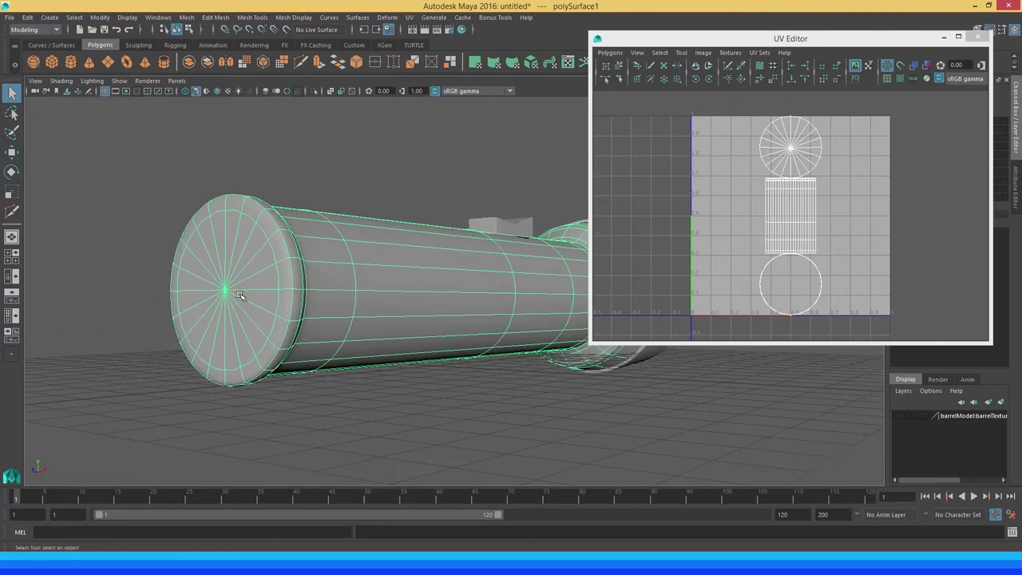
# Turn the end cap toward the view and select one of its faces in face mode
pyautogui.moveTo(231, 289)
pyautogui.keyDown('alt'); pyautogui.mouseDown()
pyautogui.moveTo(310, 281)
pyautogui.moveTo(419, 298)
pyautogui.moveTo(540, 260)
pyautogui.mouseUp(); pyautogui.keyUp('alt')
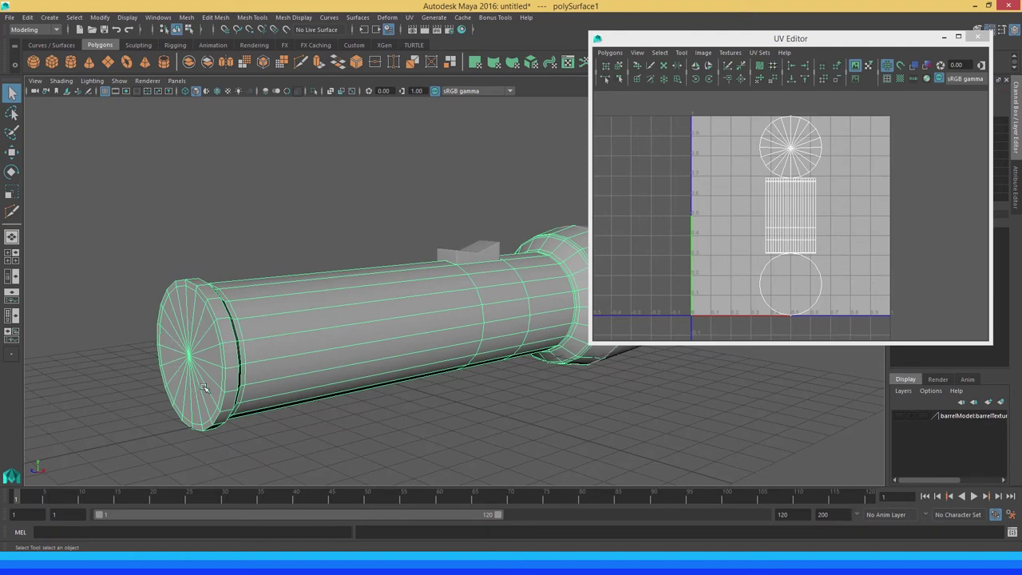
pyautogui.keyDown('alt'); pyautogui.moveTo(190, 339); pyautogui.dragTo(226, 309); pyautogui.keyUp('alt')
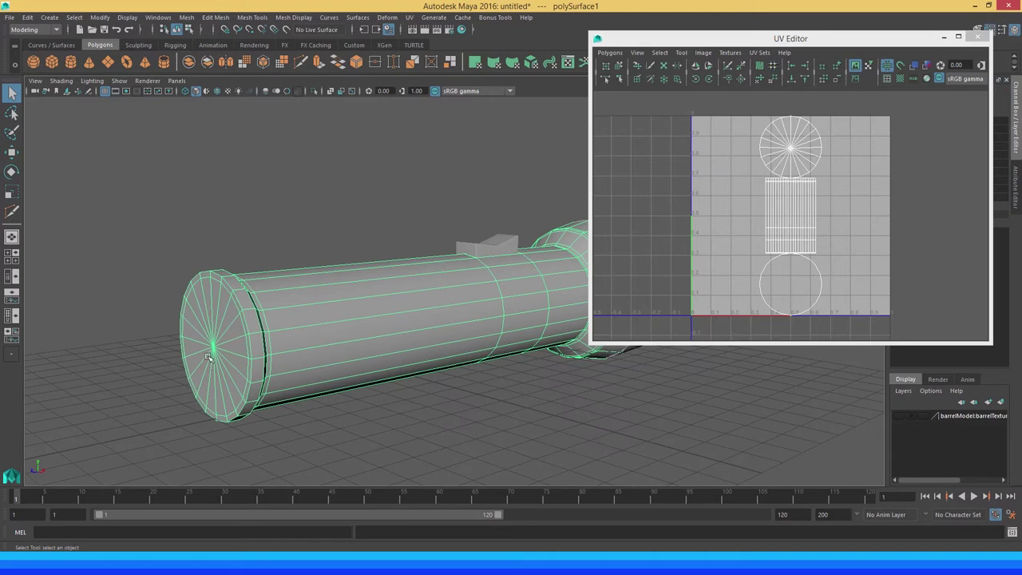
pyautogui.moveTo(212, 344)
pyautogui.keyDown('alt'); pyautogui.mouseDown(button='right')
pyautogui.moveTo(348, 285)
pyautogui.moveTo(340, 277)
pyautogui.moveTo(332, 286)
pyautogui.mouseUp(button='right'); pyautogui.keyUp('alt')
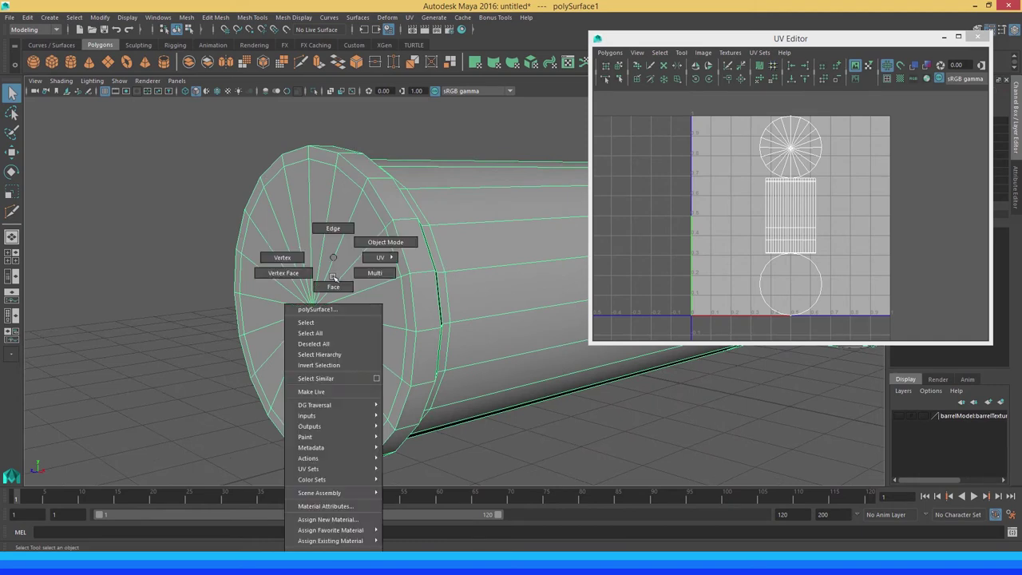
pyautogui.keyDown('alt'); pyautogui.moveTo(345, 243); pyautogui.dragTo(359, 300); pyautogui.keyUp('alt')
pyautogui.click(361, 294)
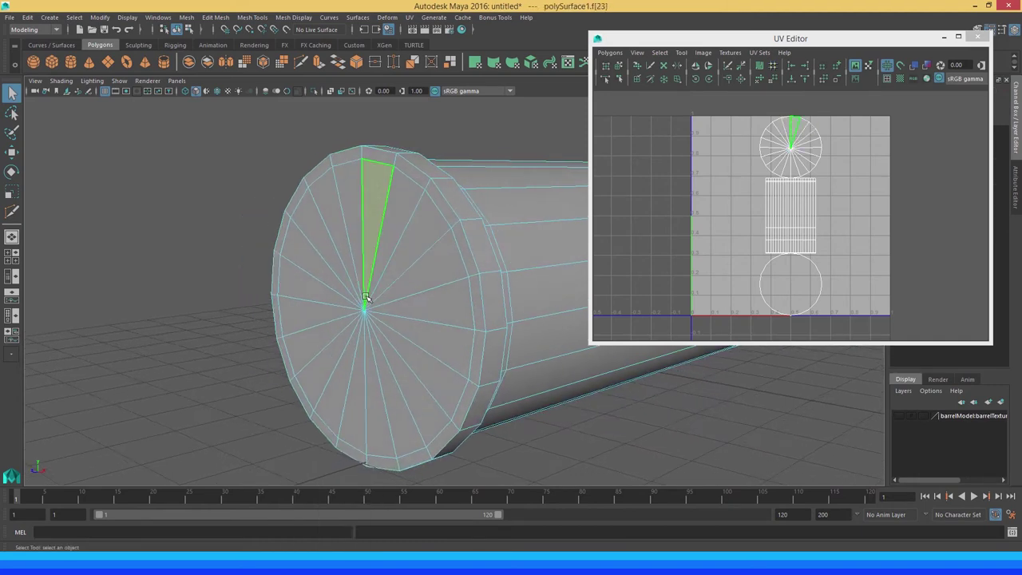
pyautogui.moveTo(360, 294)
pyautogui.keyDown('alt'); pyautogui.mouseDown(button='right')
pyautogui.moveTo(479, 335)
pyautogui.moveTo(351, 292)
pyautogui.mouseUp(button='right'); pyautogui.keyUp('alt')
pyautogui.moveTo(351, 292)
pyautogui.keyDown('alt'); pyautogui.mouseDown()
pyautogui.moveTo(341, 283)
pyautogui.moveTo(396, 285)
pyautogui.moveTo(365, 267)
pyautogui.moveTo(351, 291)
pyautogui.mouseUp(); pyautogui.keyUp('alt')
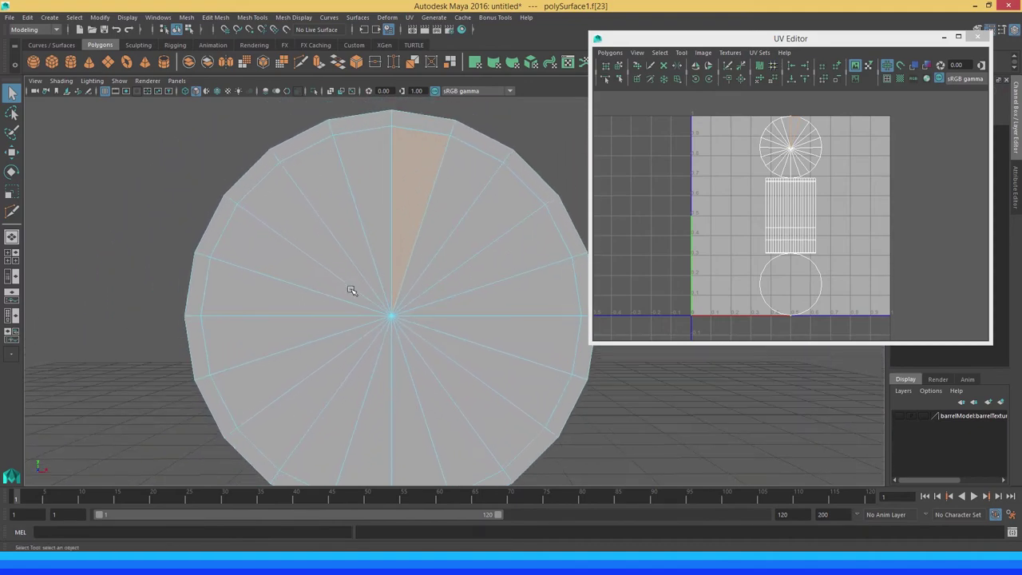
# Select all end-cap faces f[20:39] by double-clicking in wireframe, then return to shaded display
pyautogui.press('4')
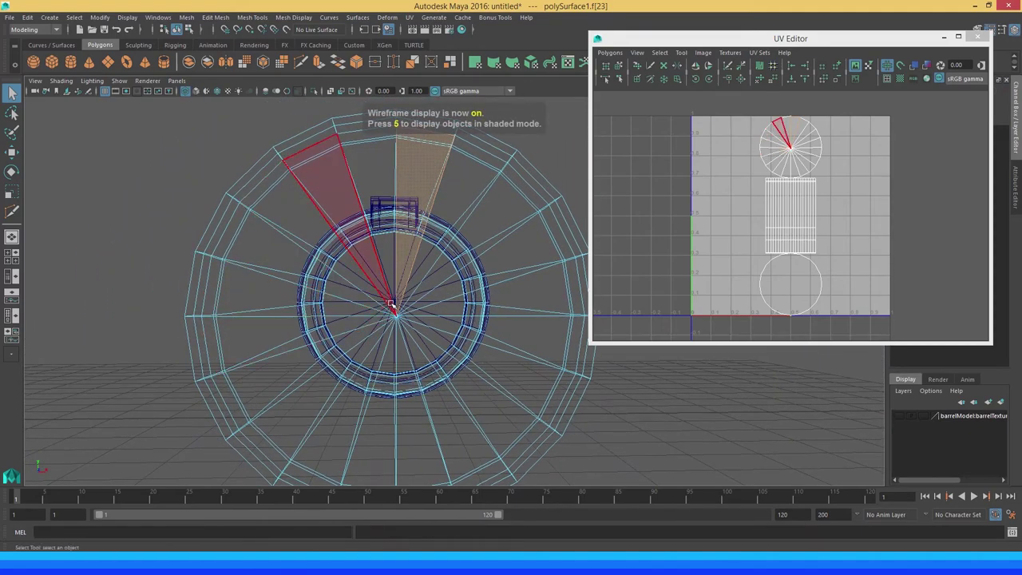
pyautogui.doubleClick(392, 304)
pyautogui.moveTo(488, 359)
pyautogui.keyDown('alt'); pyautogui.mouseDown()
pyautogui.moveTo(287, 304)
pyautogui.moveTo(457, 325)
pyautogui.moveTo(388, 324)
pyautogui.mouseUp(); pyautogui.keyUp('alt')
pyautogui.press('5')
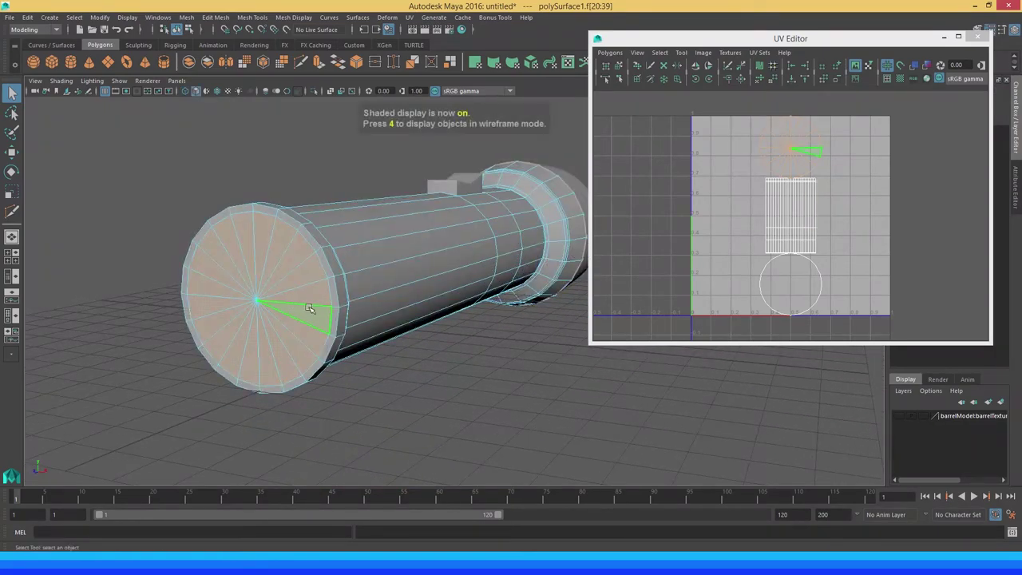
pyautogui.keyDown('alt'); pyautogui.moveTo(310, 308); pyautogui.dragTo(472, 310); pyautogui.keyUp('alt')
pyautogui.scroll(3, 435, 258)
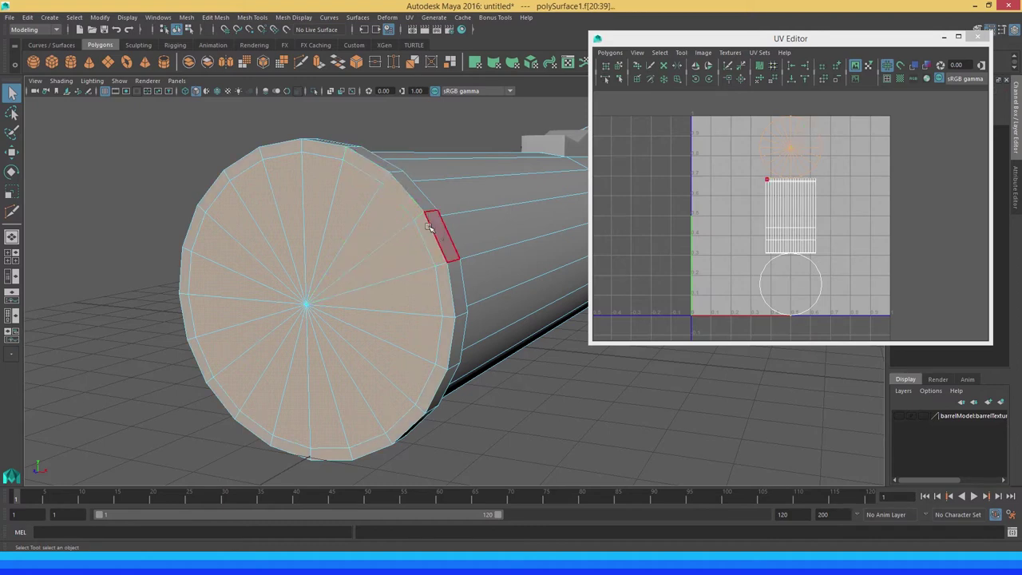
pyautogui.moveTo(465, 219)
pyautogui.keyDown('alt'); pyautogui.mouseDown()
pyautogui.moveTo(301, 134)
pyautogui.moveTo(317, 292)
pyautogui.mouseUp(); pyautogui.keyUp('alt')
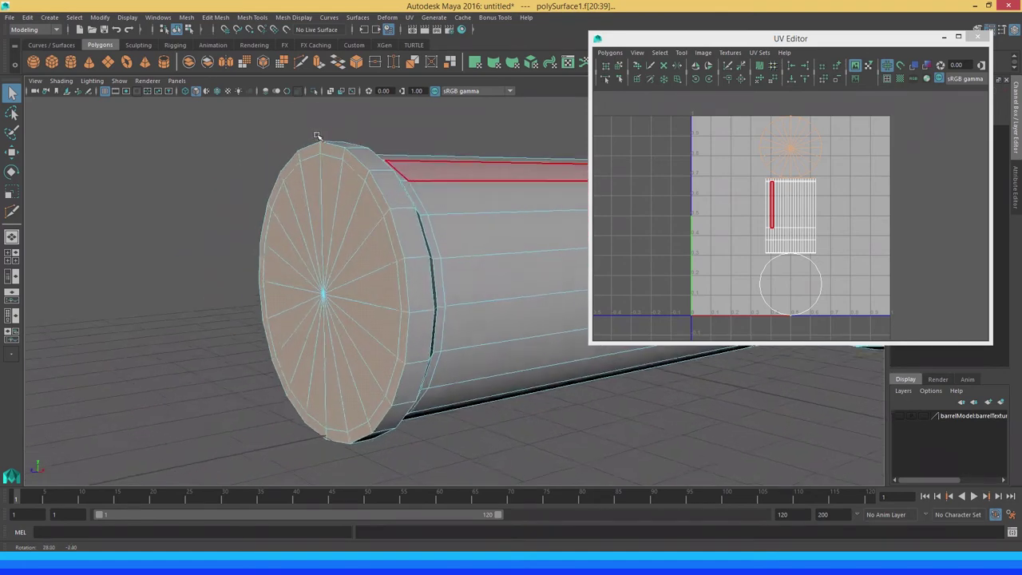
pyautogui.scroll(-3, 317, 291)
pyautogui.scroll(-2, 299, 210)
pyautogui.scroll(-1, 272, 192)
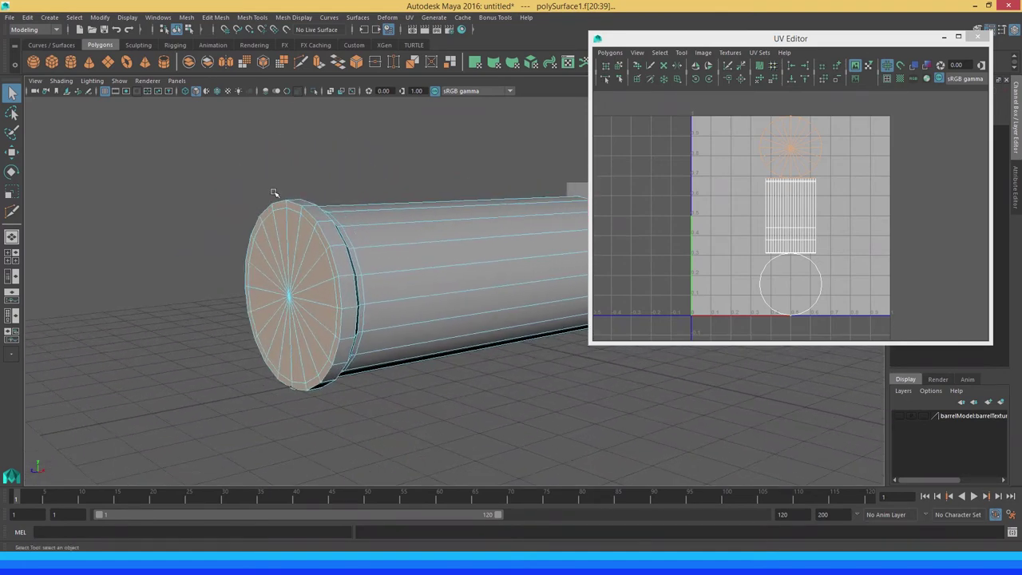
pyautogui.click(409, 17)
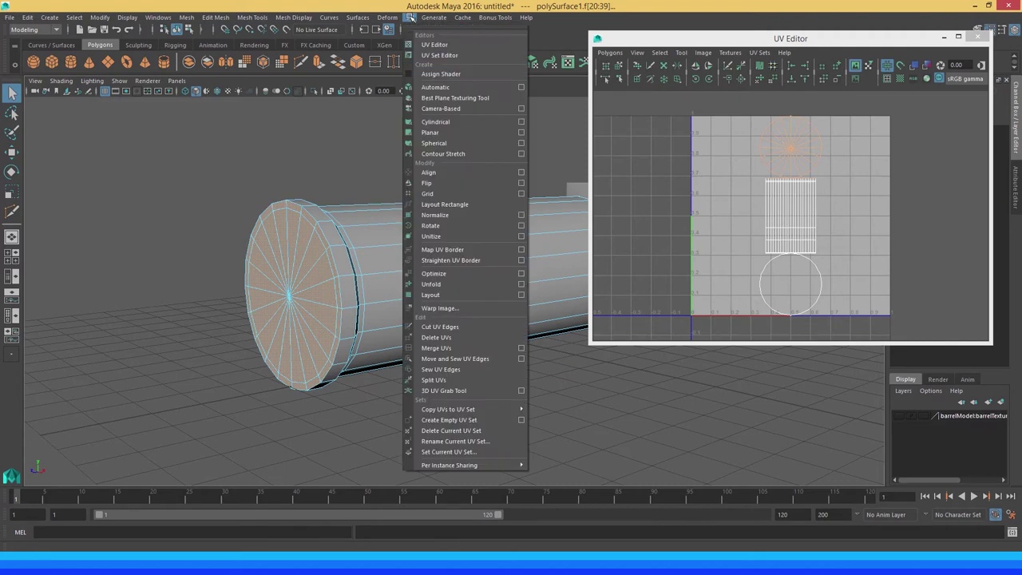
# Apply a planar UV projection along Z to the selected end-cap faces
pyautogui.click(522, 132)
pyautogui.keyDown('alt'); pyautogui.moveTo(191, 249); pyautogui.dragTo(267, 289); pyautogui.keyUp('alt')
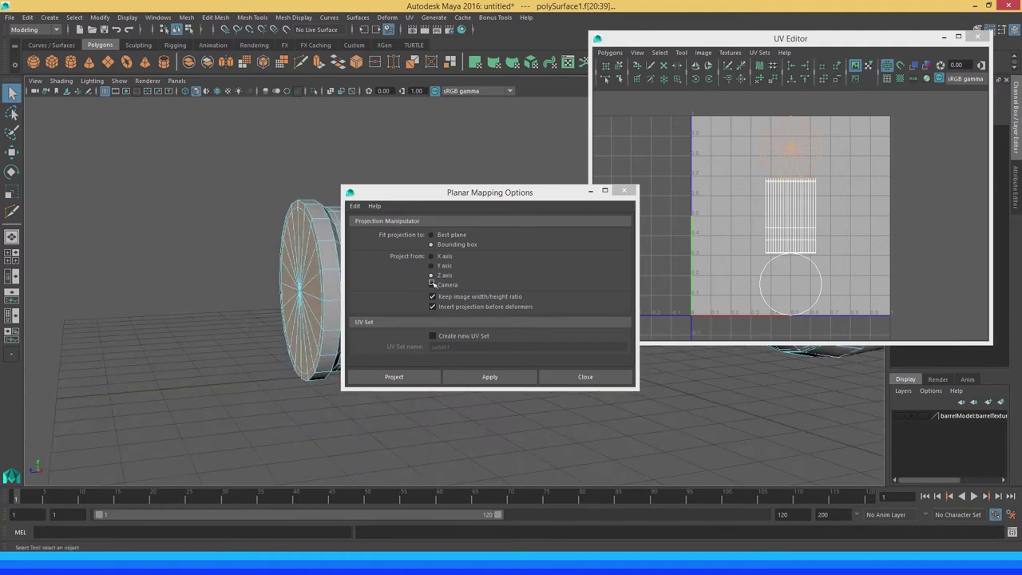
pyautogui.moveTo(495, 183); pyautogui.dragTo(605, 142)
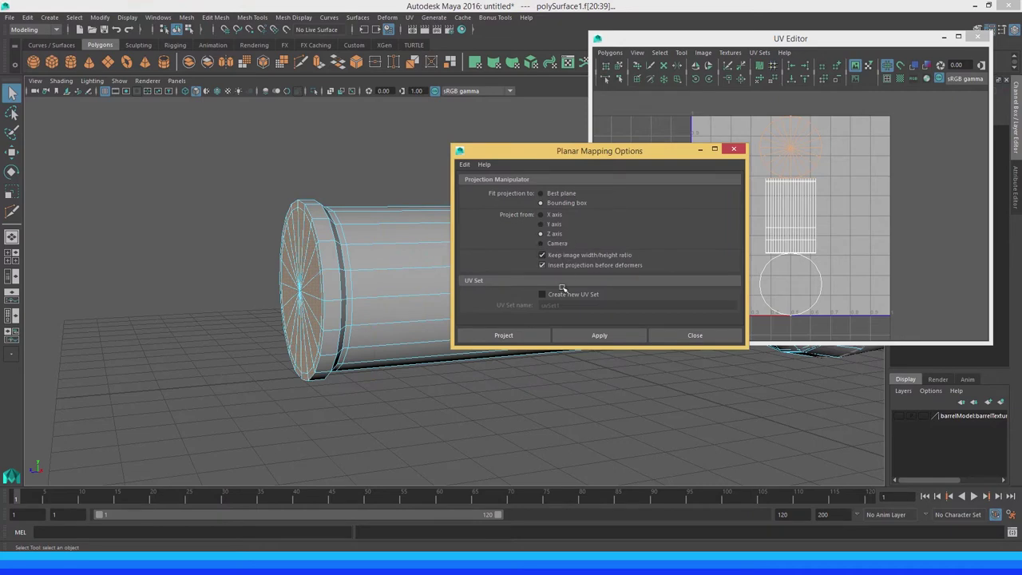
pyautogui.click(506, 336)
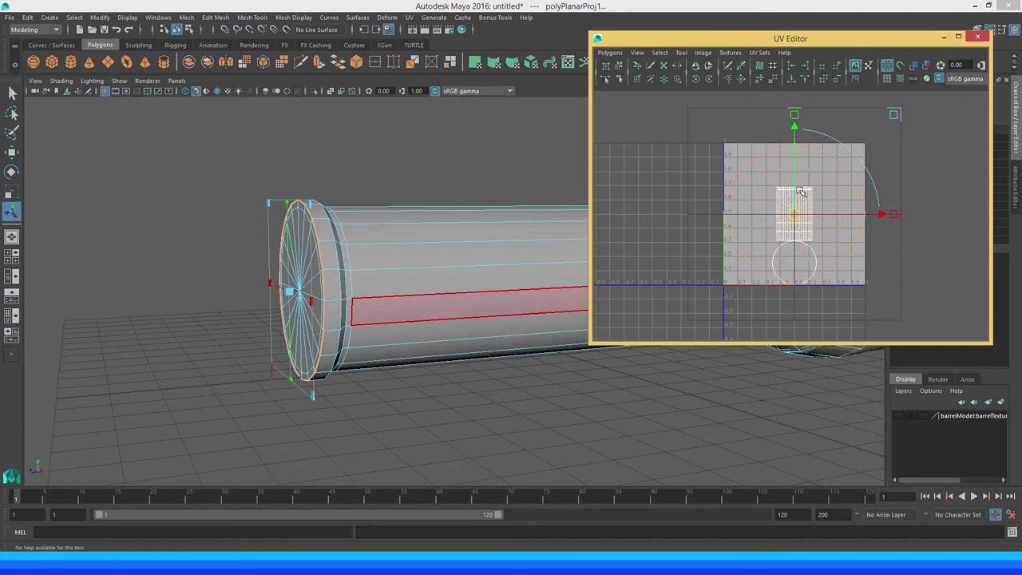
# Slide the end-cap UV shell left of the 0–1 UV square with the Move tool
pyautogui.press('w')
pyautogui.moveTo(842, 214)
pyautogui.mouseDown()
pyautogui.moveTo(697, 212)
pyautogui.moveTo(770, 209)
pyautogui.mouseUp()
pyautogui.keyDown('alt'); pyautogui.moveTo(337, 253); pyautogui.dragTo(300, 260); pyautogui.keyUp('alt')
pyautogui.moveTo(372, 229)
pyautogui.keyDown('alt'); pyautogui.mouseDown()
pyautogui.moveTo(319, 232)
pyautogui.moveTo(344, 232)
pyautogui.mouseUp(); pyautogui.keyUp('alt')
pyautogui.moveTo(700, 39); pyautogui.dragTo(715, 217)
pyautogui.keyDown('alt'); pyautogui.moveTo(455, 235); pyautogui.dragTo(372, 212, button='right'); pyautogui.keyUp('alt')
pyautogui.moveTo(371, 211)
pyautogui.keyDown('alt'); pyautogui.mouseDown()
pyautogui.moveTo(310, 245)
pyautogui.moveTo(293, 239)
pyautogui.moveTo(256, 271)
pyautogui.mouseUp(); pyautogui.keyUp('alt')
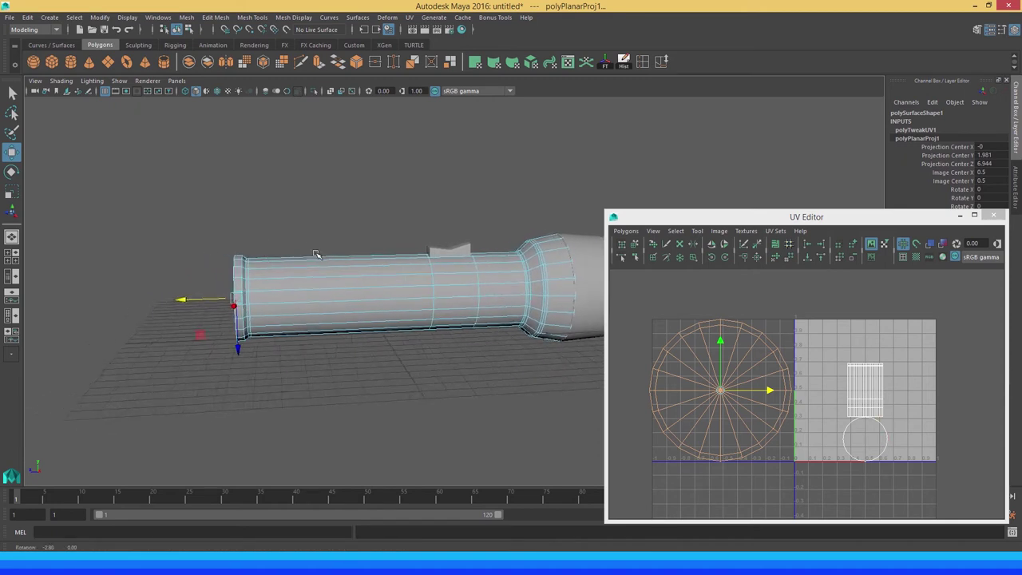
# Check several end-cap faces' UVs, then clear the selection and box-select the barrel
pyautogui.press('q')
pyautogui.click(194, 322)
pyautogui.click(200, 316)
pyautogui.click(206, 321)
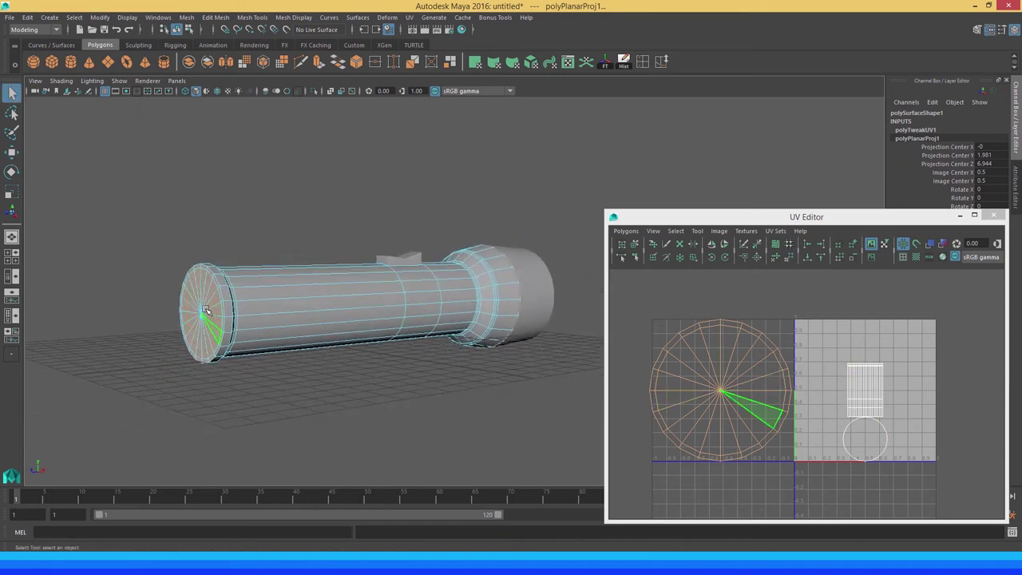
pyautogui.click(209, 303)
pyautogui.click(206, 310)
pyautogui.keyDown('alt'); pyautogui.moveTo(206, 310); pyautogui.dragTo(192, 313); pyautogui.keyUp('alt')
pyautogui.click(192, 313)
pyautogui.click(172, 254)
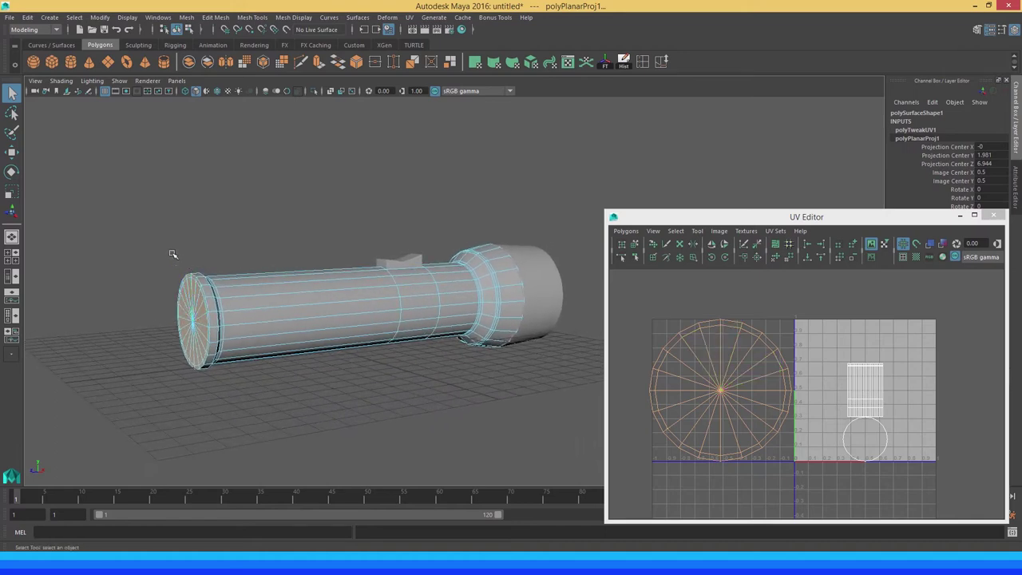
pyautogui.moveTo(135, 156); pyautogui.dragTo(583, 443)
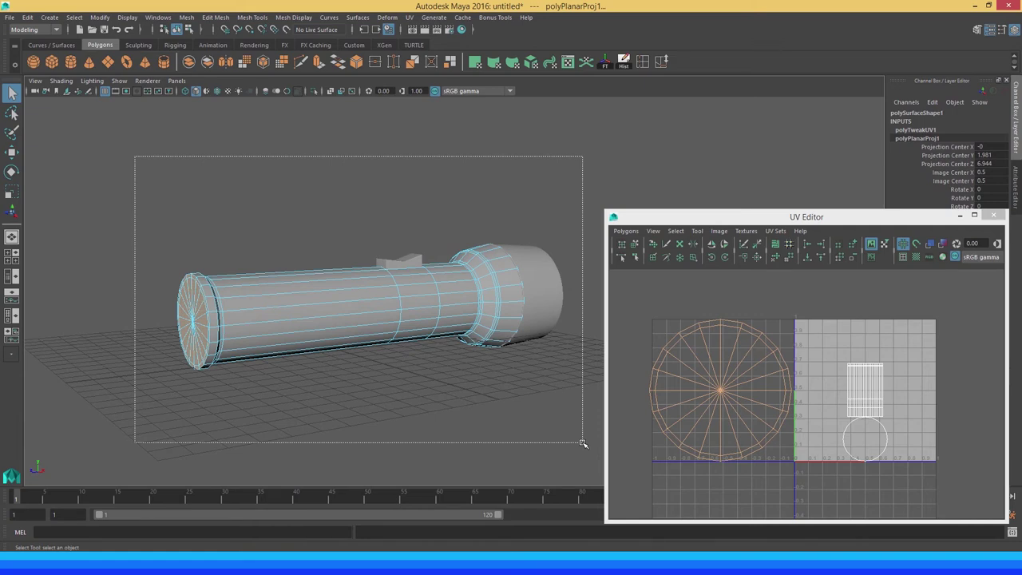
# Finish box-selecting the barrel faces and orbit around the flashlight to inspect them
pyautogui.moveTo(583, 444); pyautogui.dragTo(583, 443)
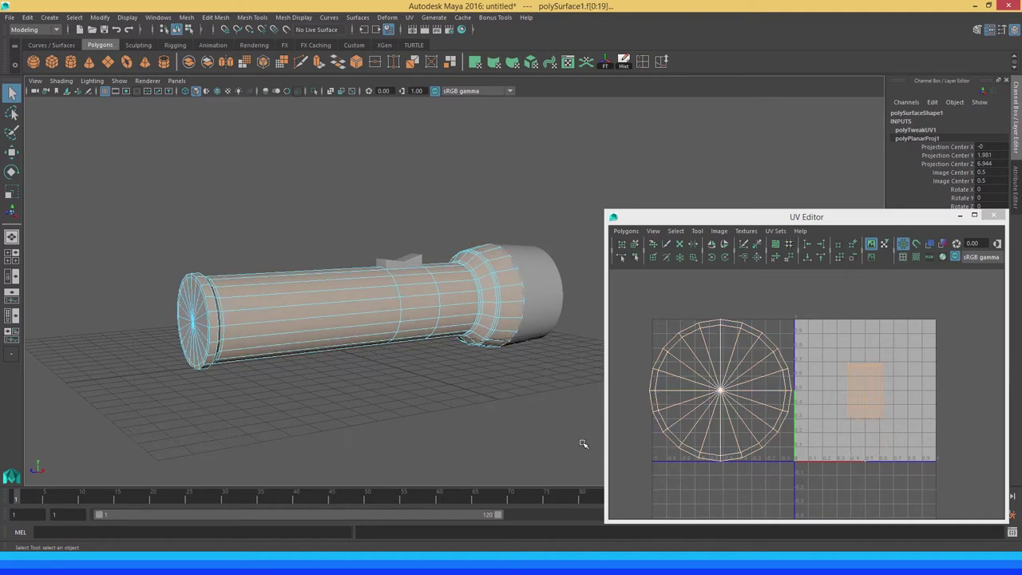
pyautogui.moveTo(231, 245)
pyautogui.keyDown('alt'); pyautogui.mouseDown()
pyautogui.moveTo(199, 304)
pyautogui.moveTo(303, 285)
pyautogui.mouseUp(); pyautogui.keyUp('alt')
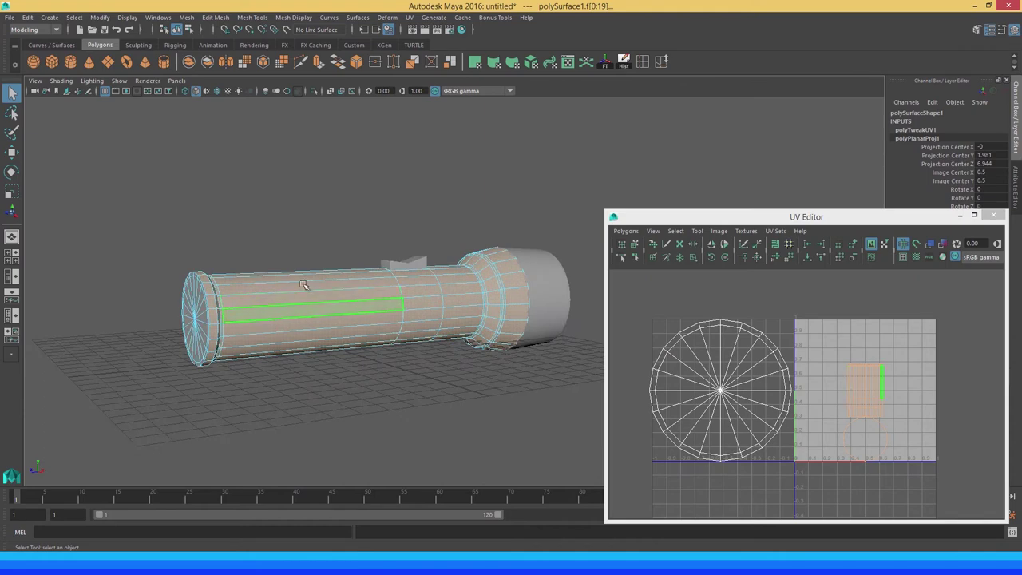
pyautogui.moveTo(409, 290)
pyautogui.keyDown('alt'); pyautogui.mouseDown()
pyautogui.moveTo(337, 264)
pyautogui.moveTo(384, 268)
pyautogui.mouseUp(); pyautogui.keyUp('alt')
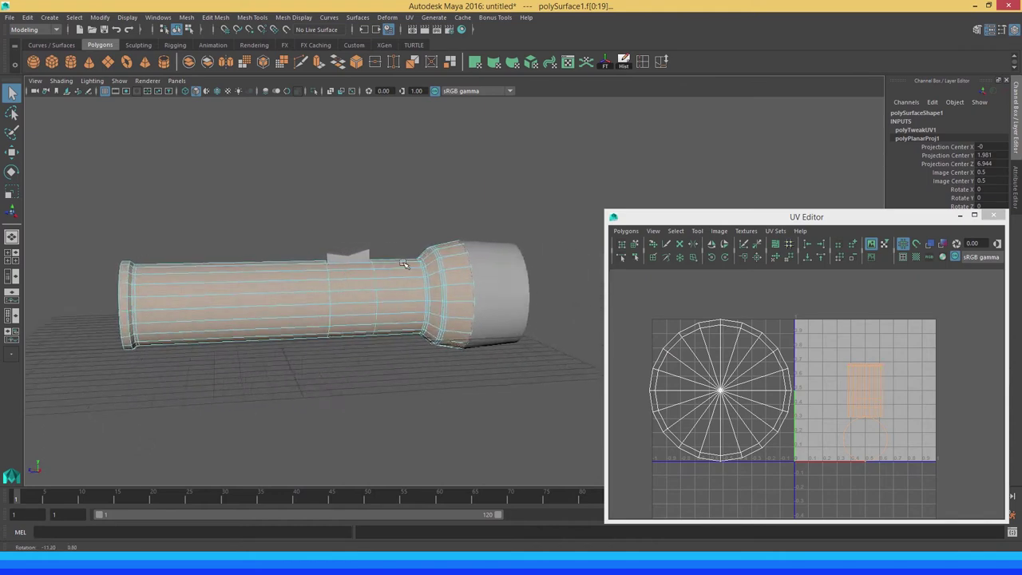
pyautogui.keyDown('alt'); pyautogui.moveTo(383, 267); pyautogui.dragTo(427, 272, button='right'); pyautogui.keyUp('alt')
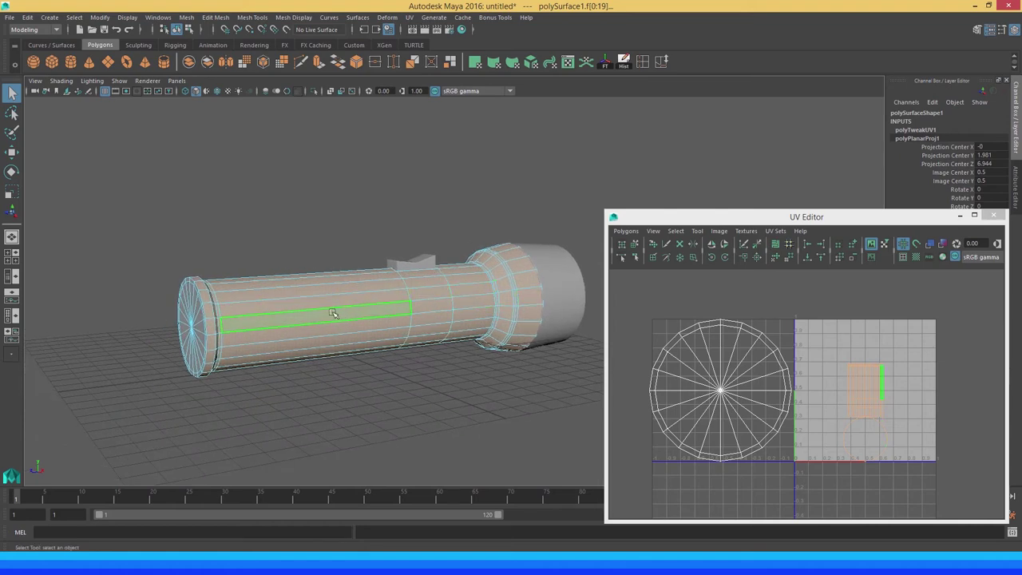
pyautogui.keyDown('alt'); pyautogui.moveTo(348, 279); pyautogui.dragTo(396, 261); pyautogui.keyUp('alt')
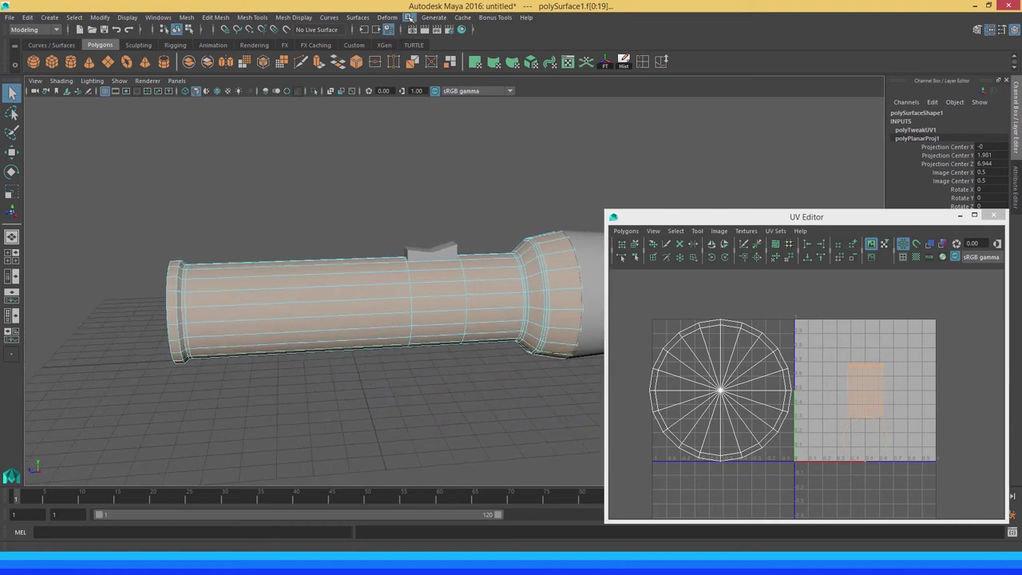
# Open the Cylindrical Mapping options and close them without projecting
pyautogui.click(409, 17)
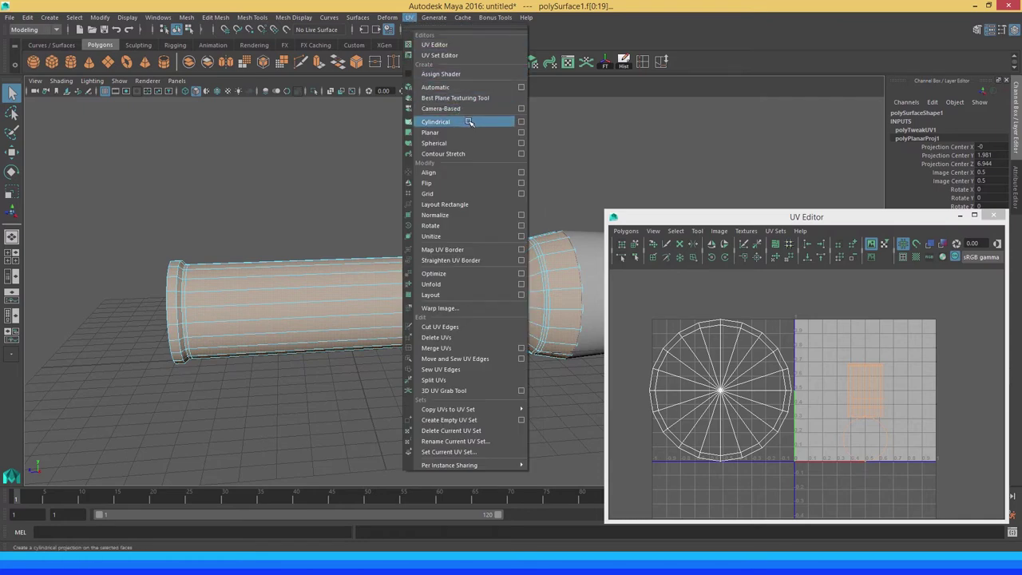
pyautogui.click(521, 121)
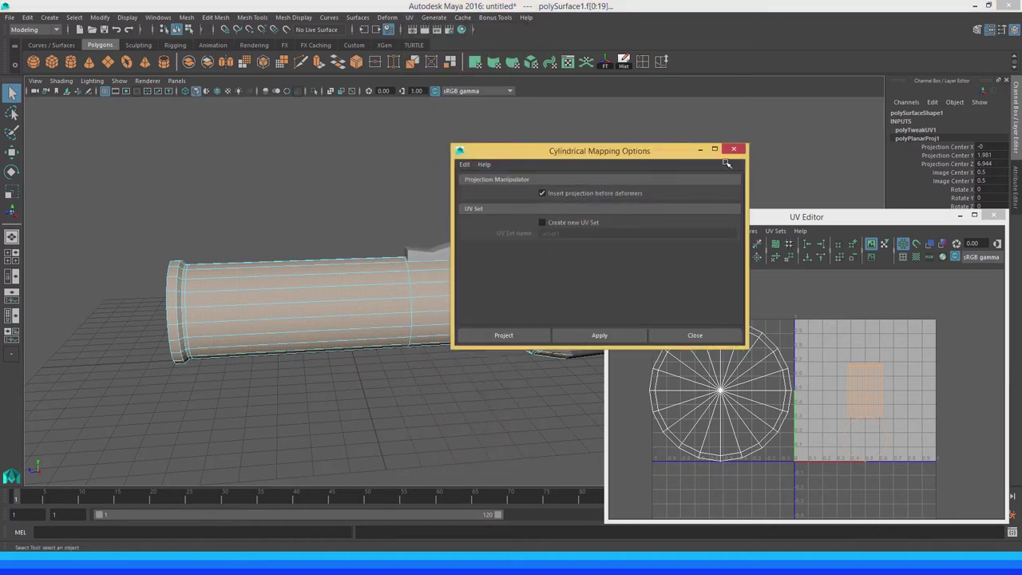
pyautogui.click(734, 149)
pyautogui.click(410, 18)
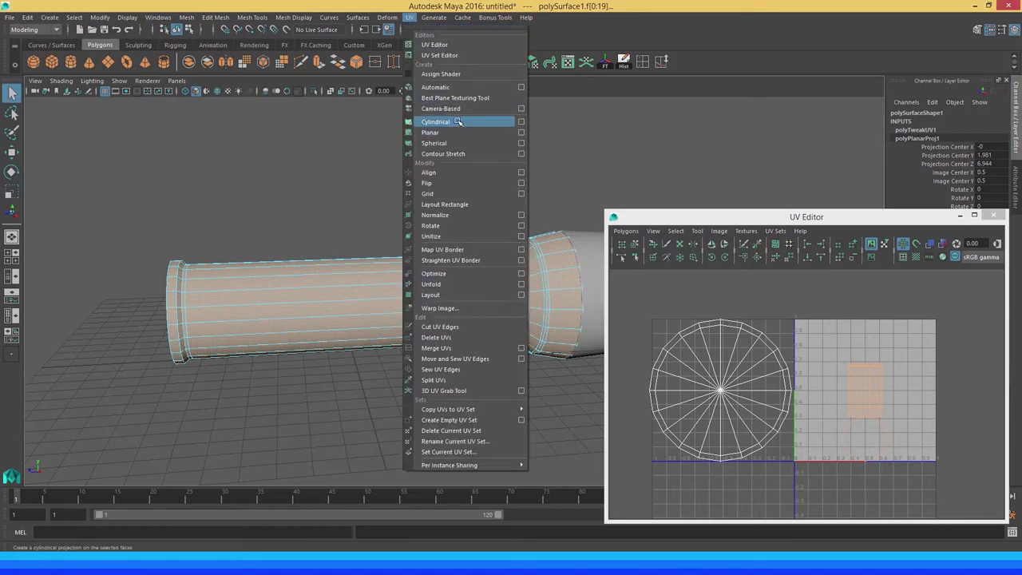
pyautogui.click(767, 218)
# Move the UV Editor to the upper left and shrink it, keeping the flashlight framed
pyautogui.moveTo(688, 218); pyautogui.dragTo(644, 215)
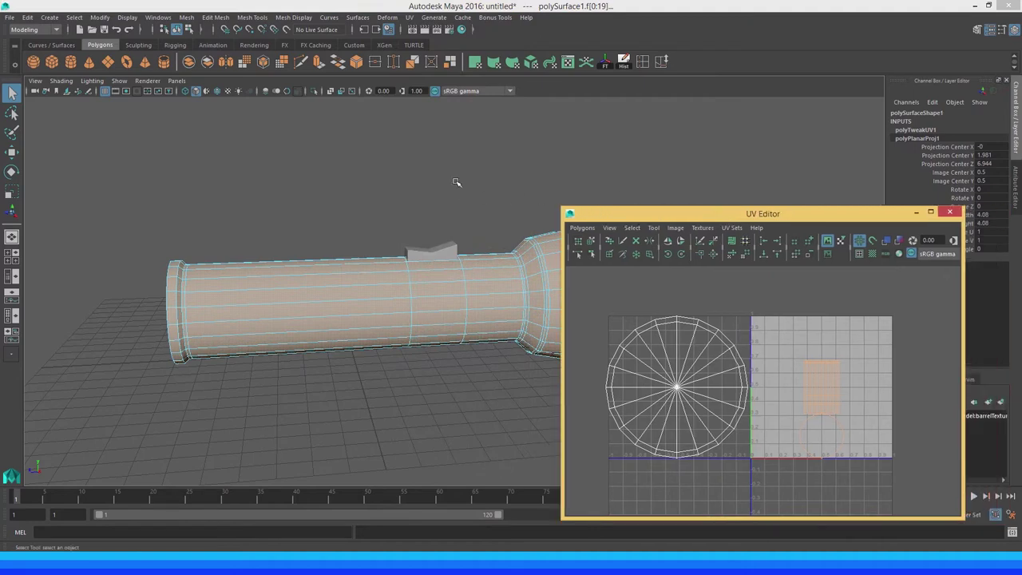
pyautogui.moveTo(456, 182); pyautogui.dragTo(189, 129)
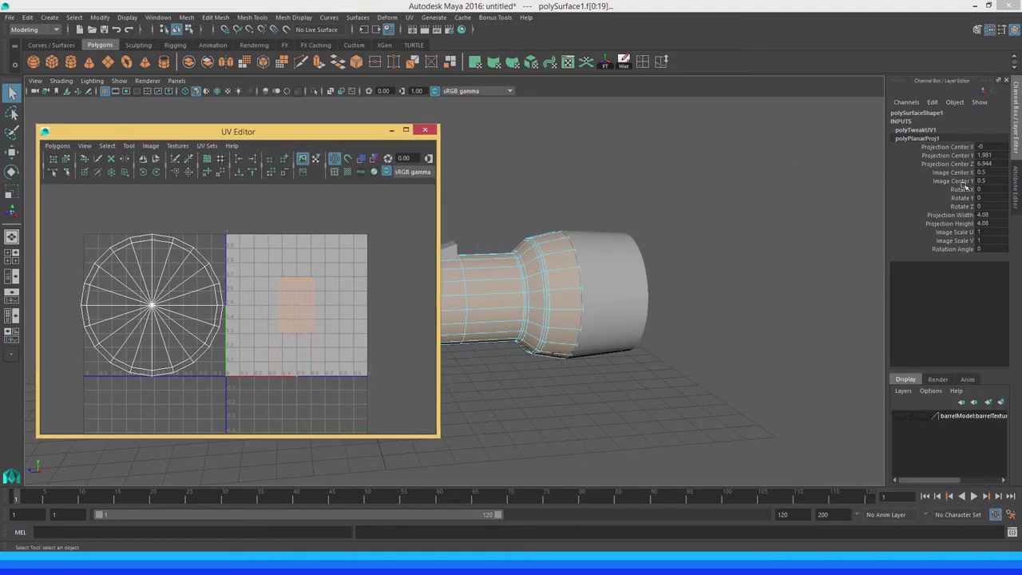
pyautogui.keyDown('alt'); pyautogui.moveTo(730, 228); pyautogui.dragTo(654, 221); pyautogui.keyUp('alt')
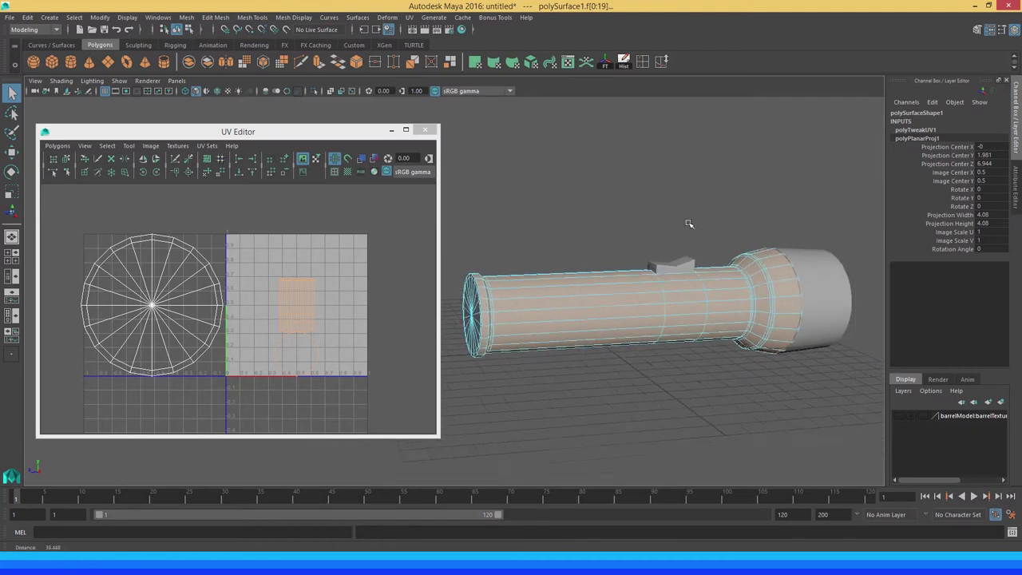
pyautogui.moveTo(654, 221)
pyautogui.keyDown('alt'); pyautogui.mouseDown(button='right')
pyautogui.moveTo(652, 194)
pyautogui.moveTo(586, 179)
pyautogui.mouseUp(button='right'); pyautogui.keyUp('alt')
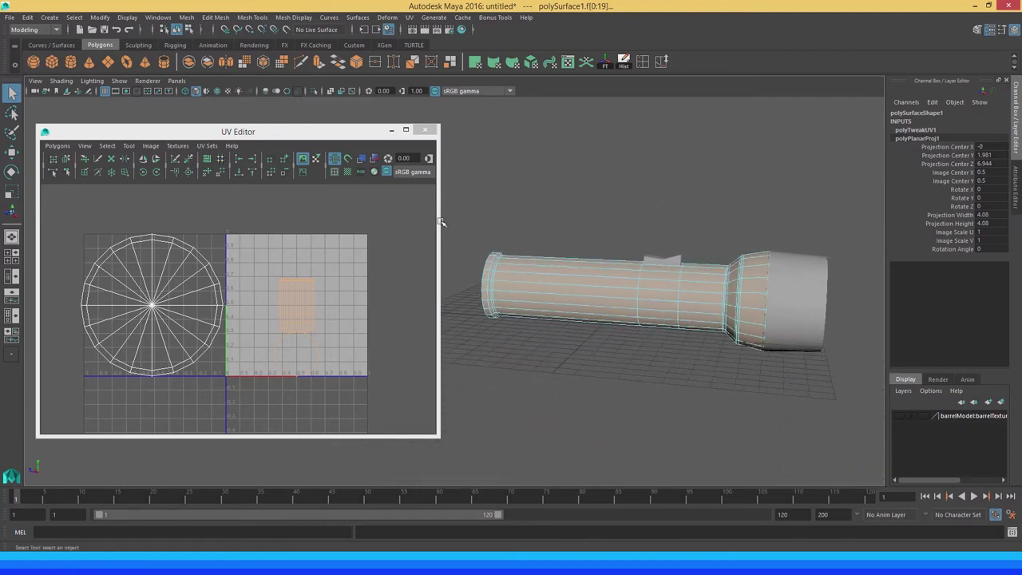
pyautogui.moveTo(438, 222); pyautogui.dragTo(329, 221)
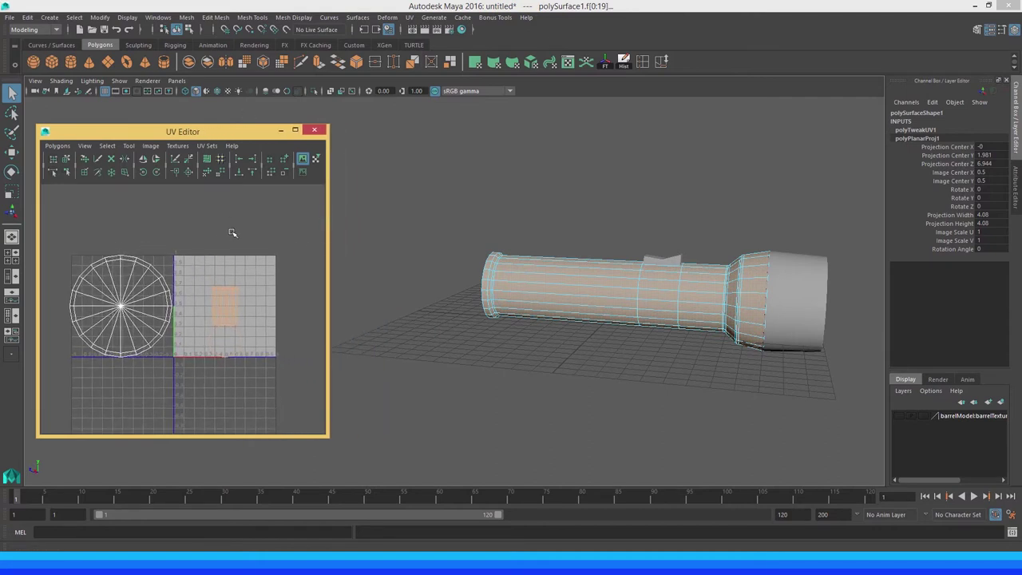
pyautogui.moveTo(263, 285)
pyautogui.keyDown('alt'); pyautogui.mouseDown(button='middle')
pyautogui.moveTo(253, 276)
pyautogui.moveTo(265, 270)
pyautogui.moveTo(256, 269)
pyautogui.mouseUp(button='middle'); pyautogui.keyUp('alt')
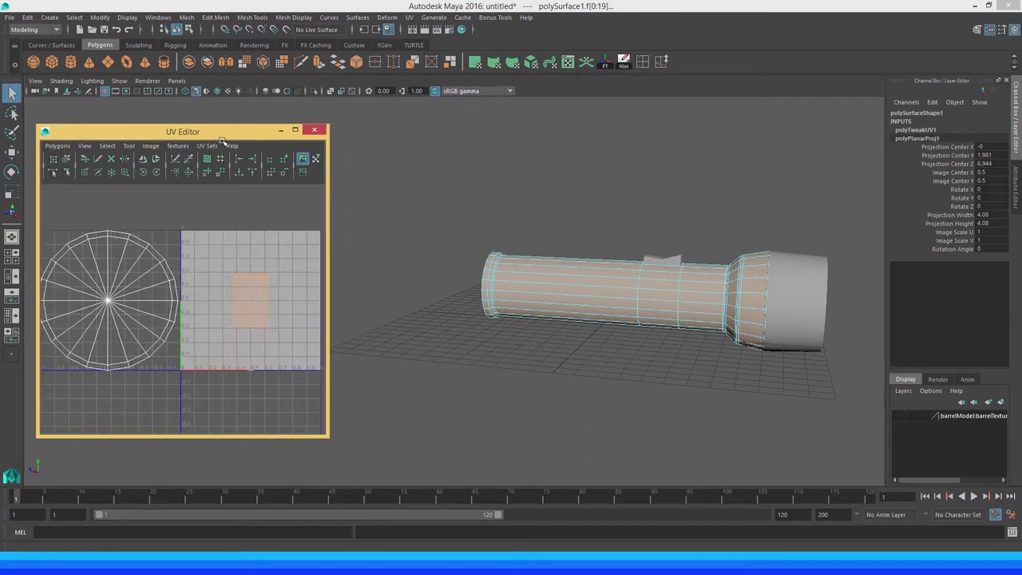
pyautogui.moveTo(224, 132)
pyautogui.mouseDown()
pyautogui.moveTo(205, 209)
pyautogui.moveTo(200, 119)
pyautogui.mouseUp()
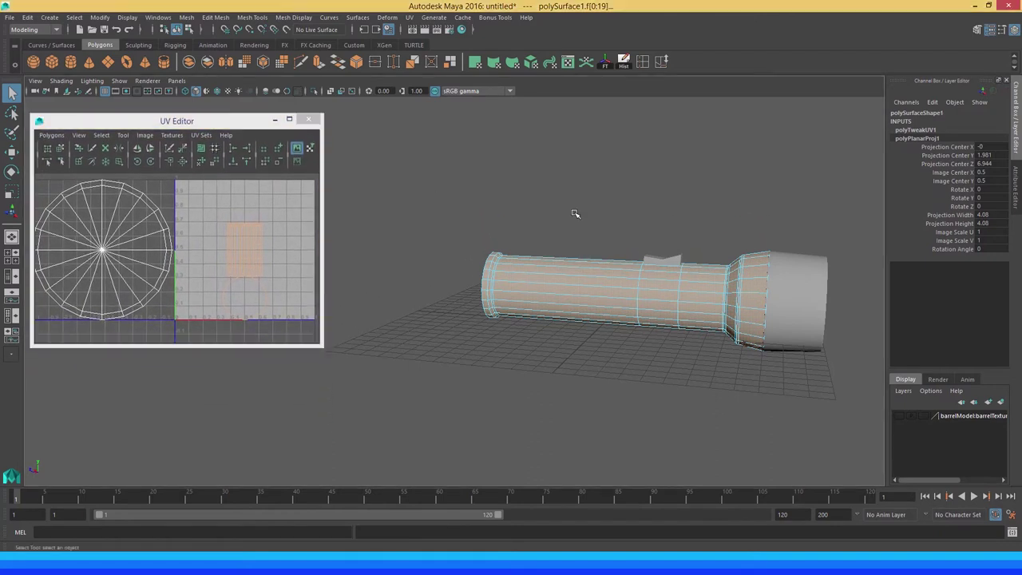
pyautogui.keyDown('alt'); pyautogui.moveTo(572, 212); pyautogui.dragTo(541, 217, button='middle'); pyautogui.keyUp('alt')
pyautogui.scroll(3, 543, 219)
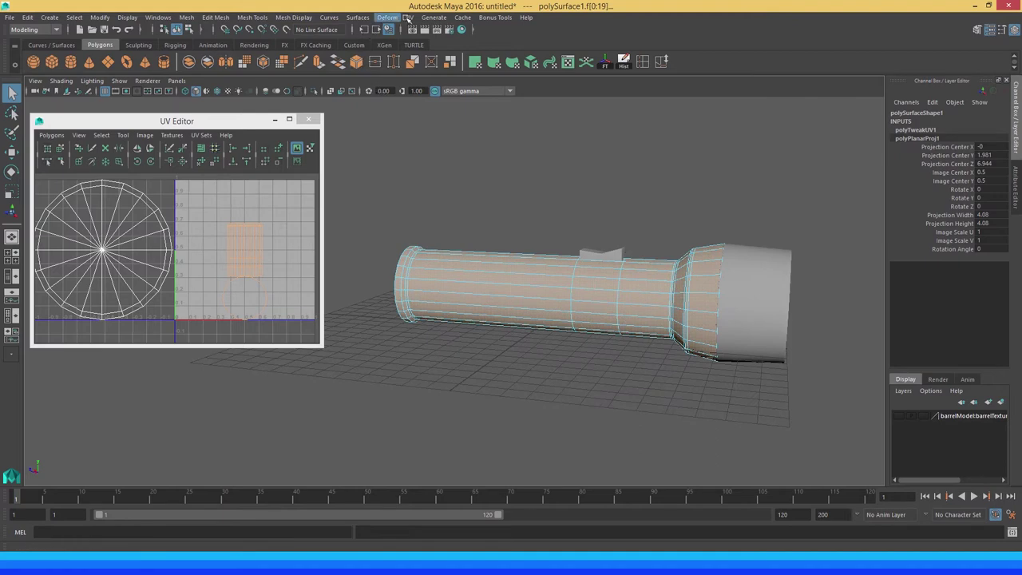
# Apply Cylindrical Mapping to the selected barrel faces, creating polyCylProj1
pyautogui.click(410, 17)
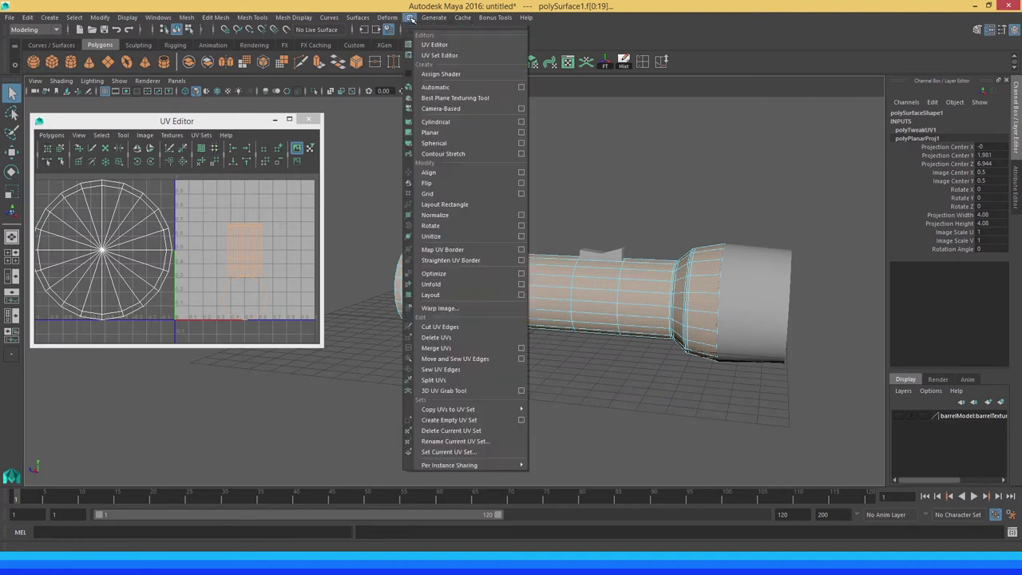
pyautogui.click(436, 121)
pyautogui.keyDown('alt'); pyautogui.moveTo(565, 354); pyautogui.dragTo(636, 373); pyautogui.keyUp('alt')
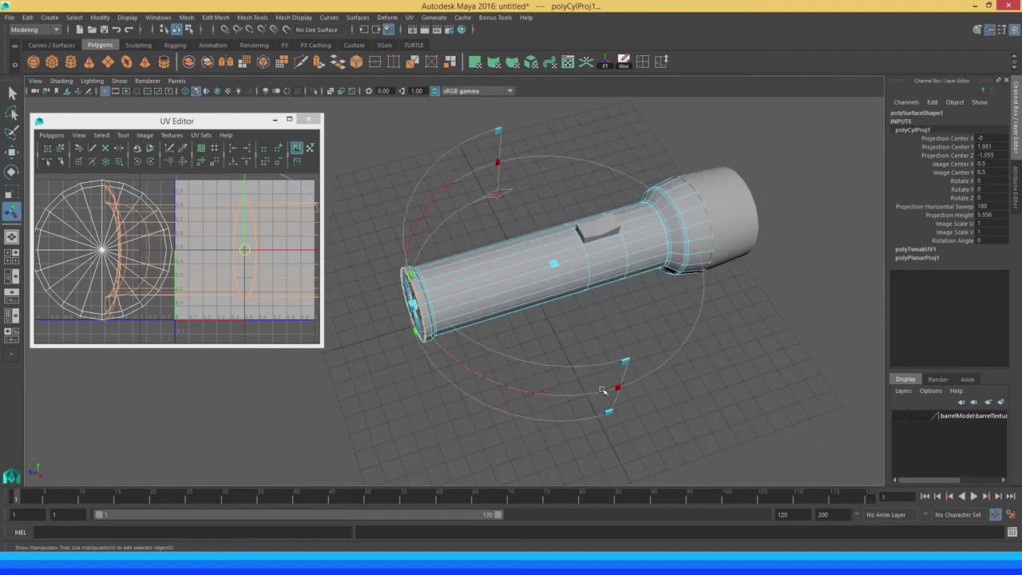
# Orbit around the barrel and pick edges to inspect the cylindrical projection
pyautogui.click(454, 261)
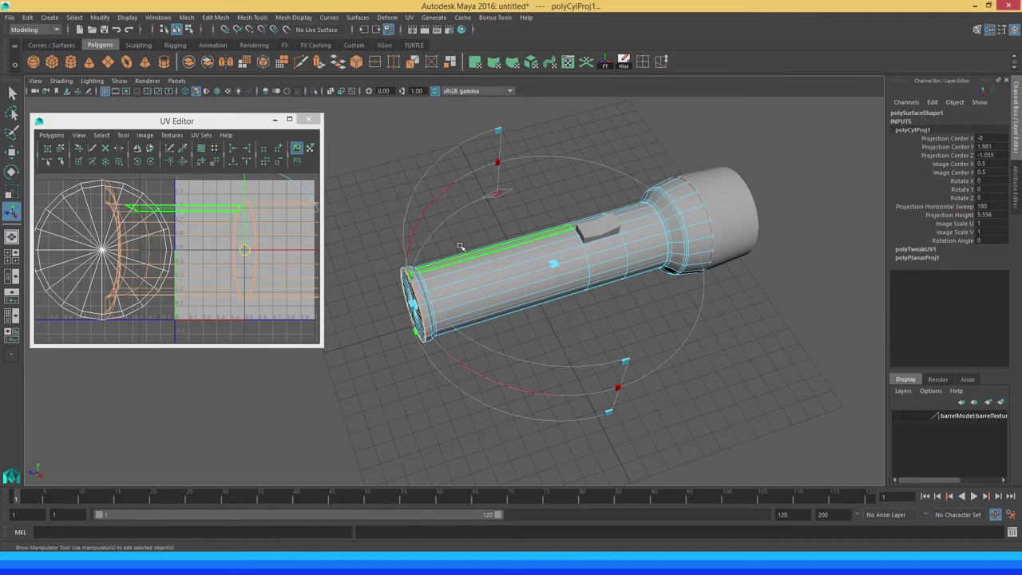
pyautogui.moveTo(454, 261)
pyautogui.keyDown('alt'); pyautogui.mouseDown()
pyautogui.moveTo(517, 230)
pyautogui.moveTo(456, 228)
pyautogui.moveTo(490, 237)
pyautogui.mouseUp(); pyautogui.keyUp('alt')
pyautogui.click(490, 237)
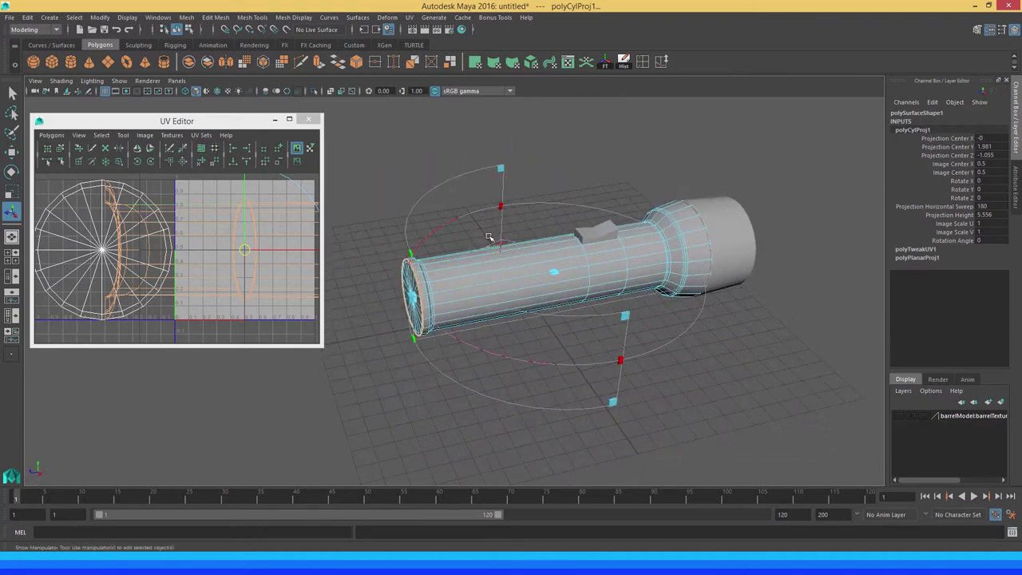
pyautogui.click(550, 308)
pyautogui.keyDown('alt'); pyautogui.moveTo(550, 308); pyautogui.dragTo(578, 307); pyautogui.keyUp('alt')
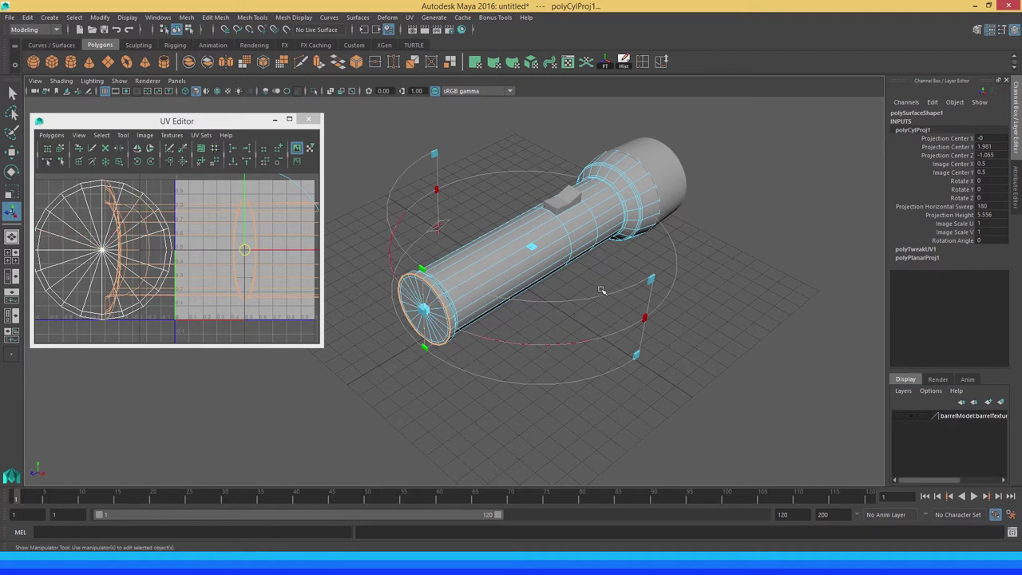
pyautogui.keyDown('alt'); pyautogui.moveTo(468, 201); pyautogui.dragTo(541, 257); pyautogui.keyUp('alt')
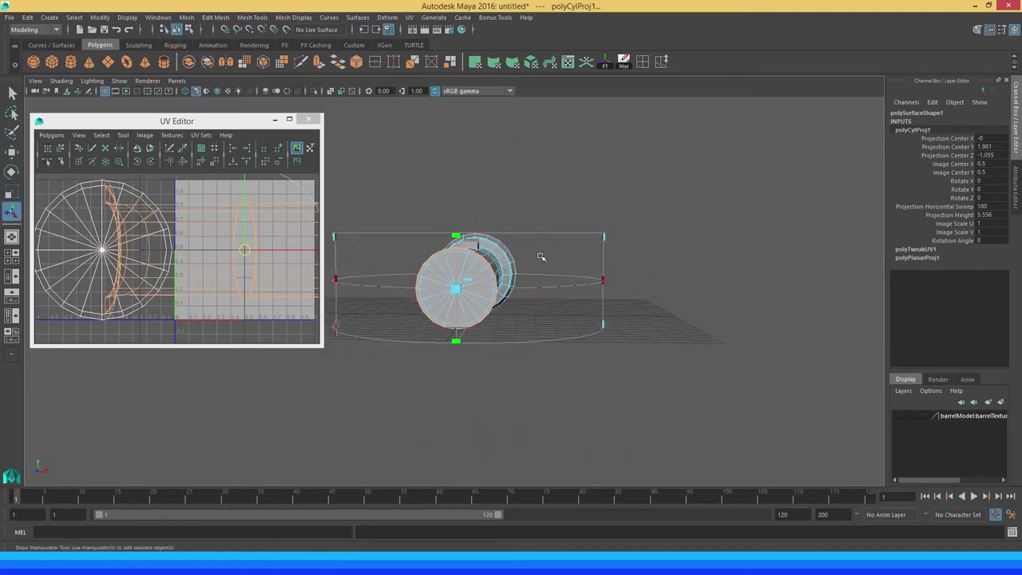
pyautogui.moveTo(468, 212)
pyautogui.keyDown('alt'); pyautogui.mouseDown()
pyautogui.moveTo(513, 317)
pyautogui.moveTo(501, 348)
pyautogui.mouseUp(); pyautogui.keyUp('alt')
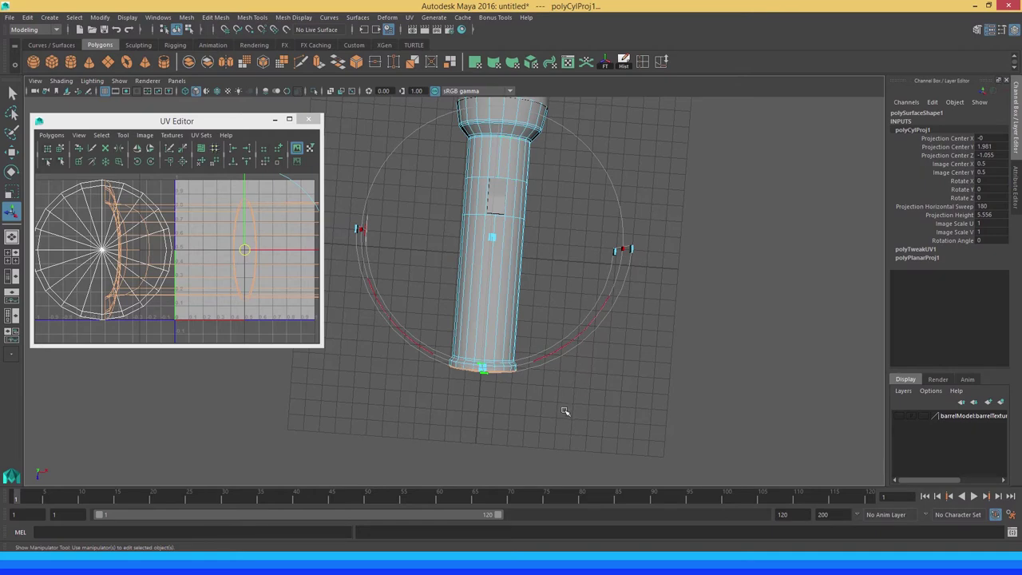
pyautogui.moveTo(564, 410)
pyautogui.keyDown('alt'); pyautogui.mouseDown()
pyautogui.moveTo(578, 383)
pyautogui.moveTo(535, 383)
pyautogui.moveTo(555, 351)
pyautogui.mouseUp(); pyautogui.keyUp('alt')
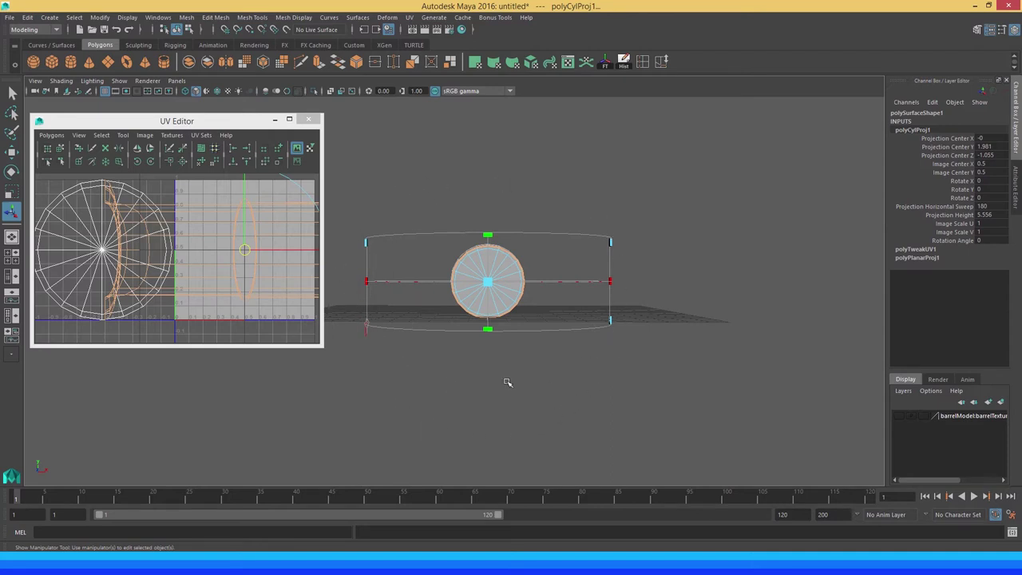
pyautogui.moveTo(580, 269)
pyautogui.keyDown('alt'); pyautogui.mouseDown()
pyautogui.moveTo(626, 224)
pyautogui.moveTo(630, 284)
pyautogui.moveTo(553, 285)
pyautogui.moveTo(480, 251)
pyautogui.moveTo(439, 310)
pyautogui.moveTo(477, 322)
pyautogui.moveTo(459, 337)
pyautogui.mouseUp(); pyautogui.keyUp('alt')
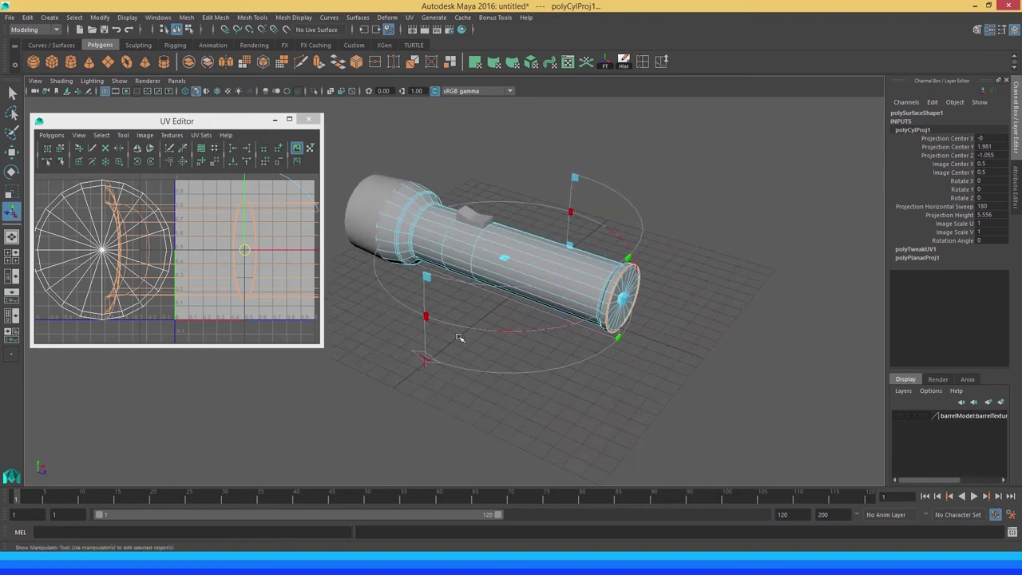
# Switch the projection manipulator to transform mode and slide it along X over the barrel
pyautogui.click(424, 362)
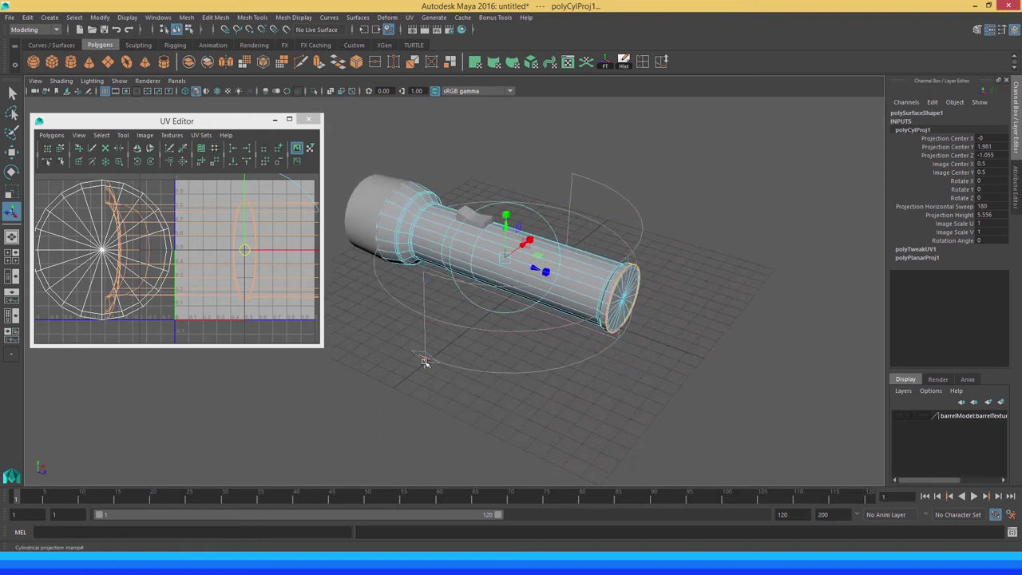
pyautogui.click(424, 362)
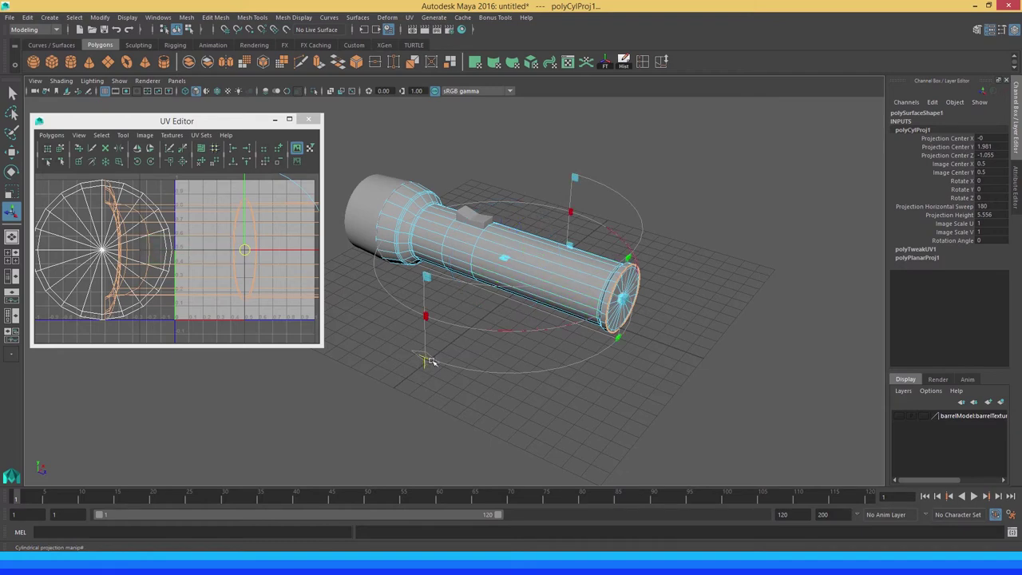
pyautogui.moveTo(425, 364)
pyautogui.keyDown('alt'); pyautogui.mouseDown()
pyautogui.moveTo(429, 382)
pyautogui.moveTo(418, 367)
pyautogui.mouseUp(); pyautogui.keyUp('alt')
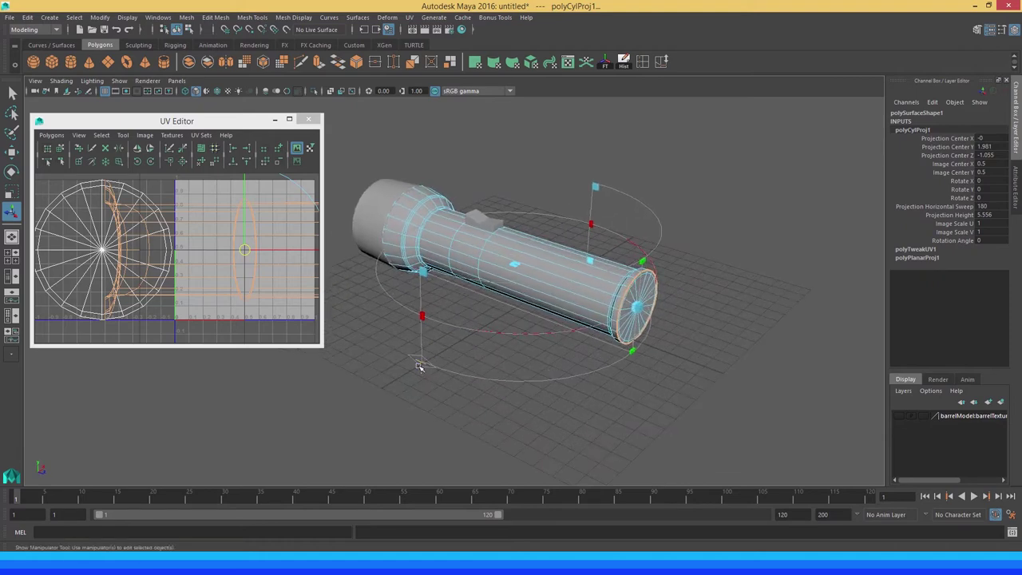
pyautogui.click(421, 364)
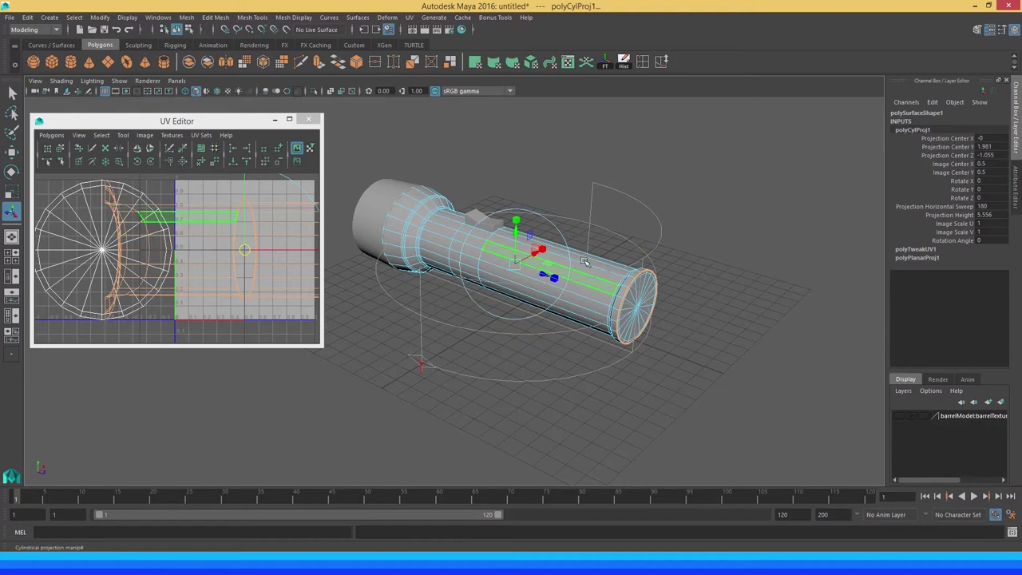
pyautogui.keyDown('alt'); pyautogui.moveTo(586, 261); pyautogui.dragTo(557, 223); pyautogui.keyUp('alt')
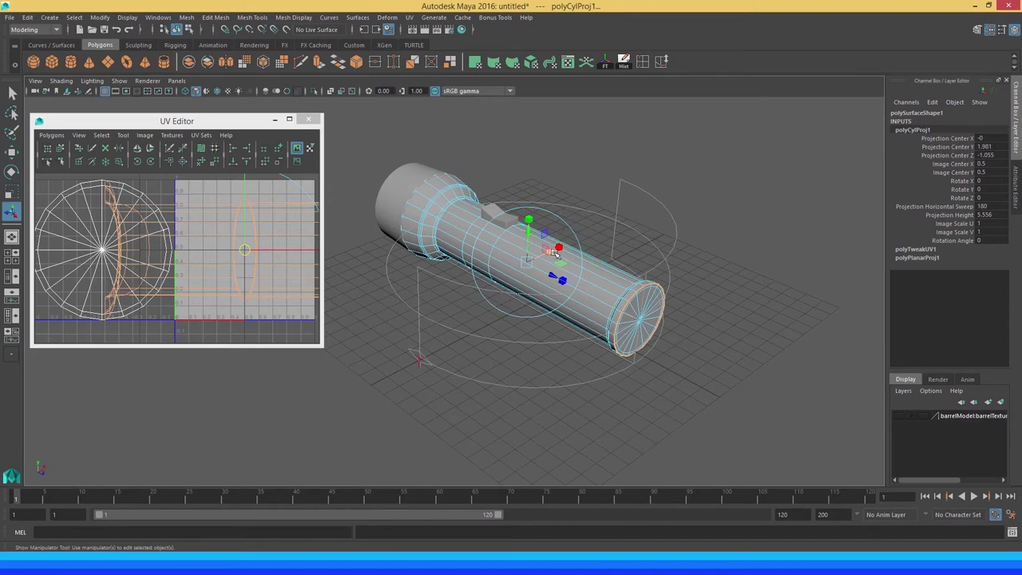
pyautogui.moveTo(559, 249)
pyautogui.mouseDown()
pyautogui.moveTo(573, 241)
pyautogui.moveTo(516, 269)
pyautogui.moveTo(582, 239)
pyautogui.mouseUp()
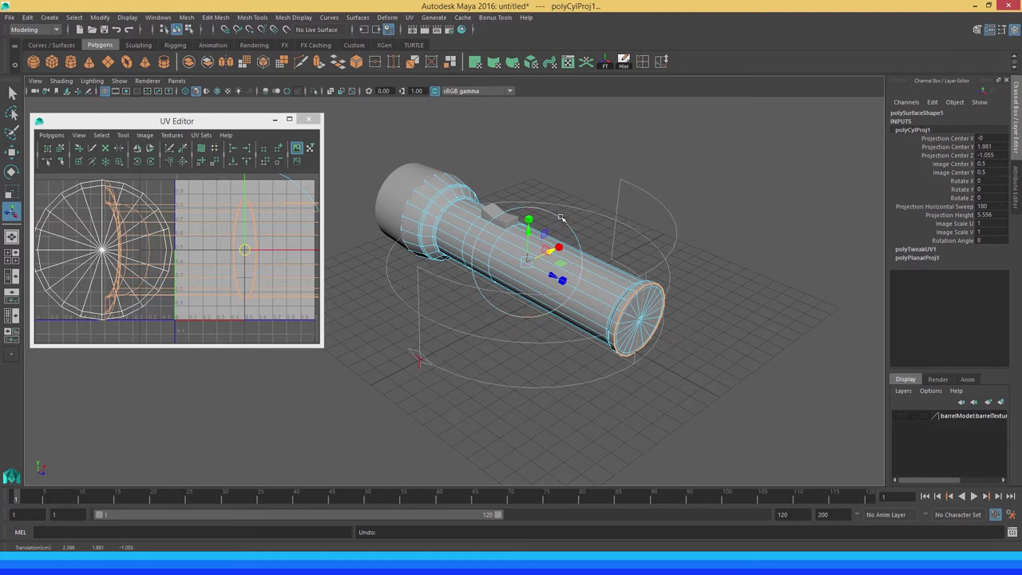
# Rotate the cylindrical projection around X to roughly -30.585 degrees
pyautogui.press('e')
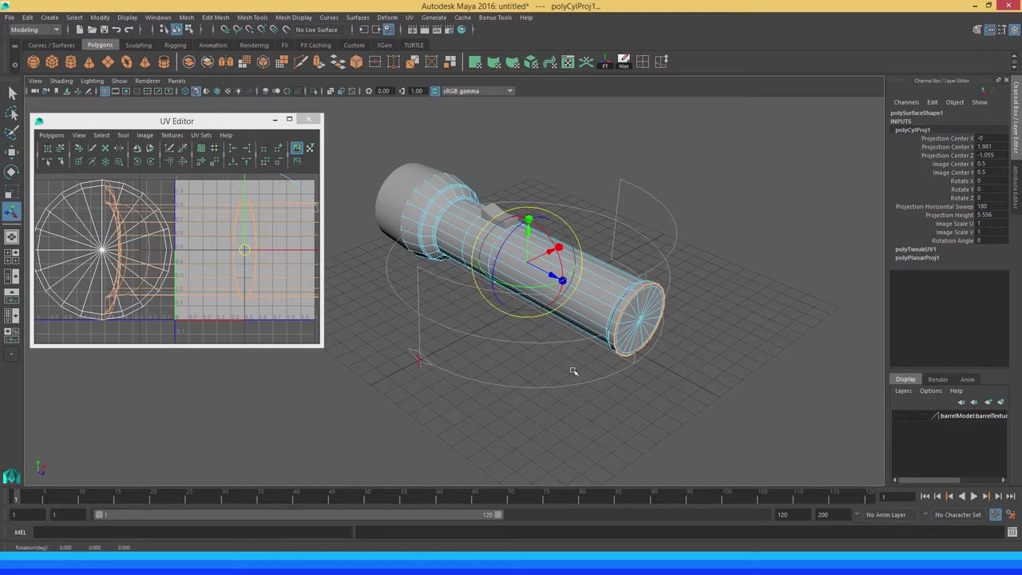
pyautogui.keyDown('alt'); pyautogui.moveTo(531, 365); pyautogui.dragTo(439, 324); pyautogui.keyUp('alt')
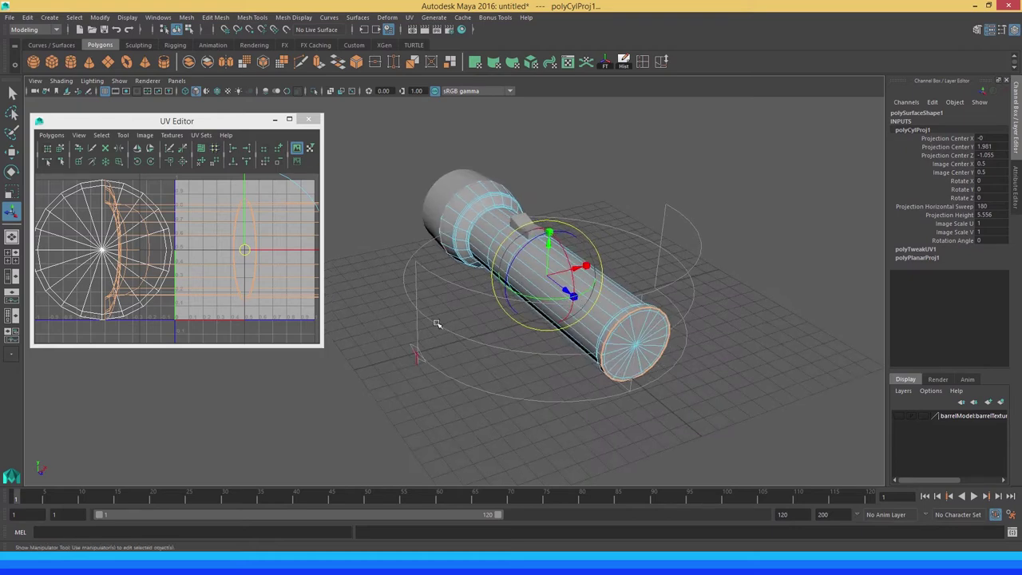
pyautogui.moveTo(571, 363)
pyautogui.keyDown('alt'); pyautogui.mouseDown()
pyautogui.moveTo(586, 348)
pyautogui.moveTo(620, 200)
pyautogui.mouseUp(); pyautogui.keyUp('alt')
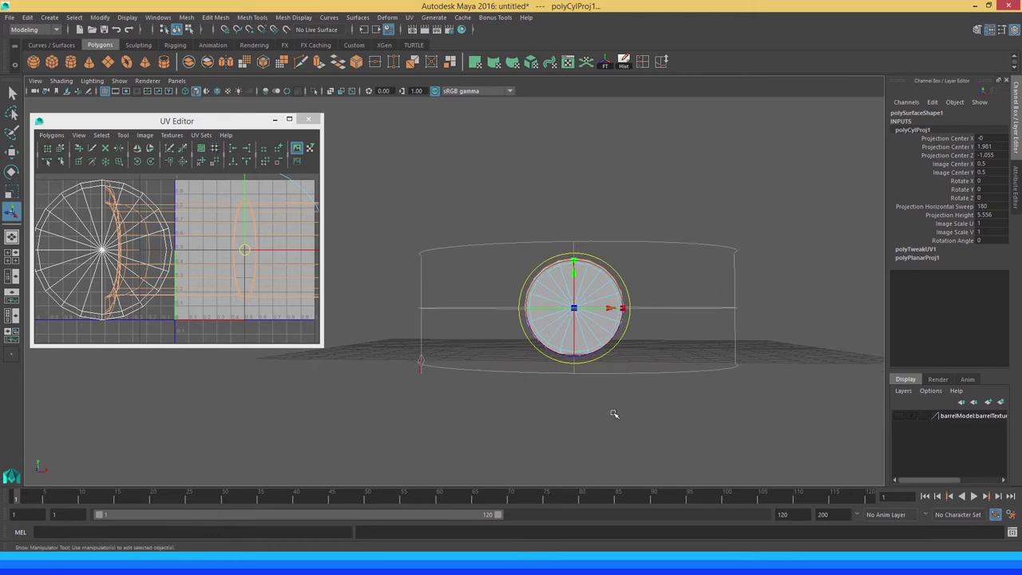
pyautogui.click(485, 365)
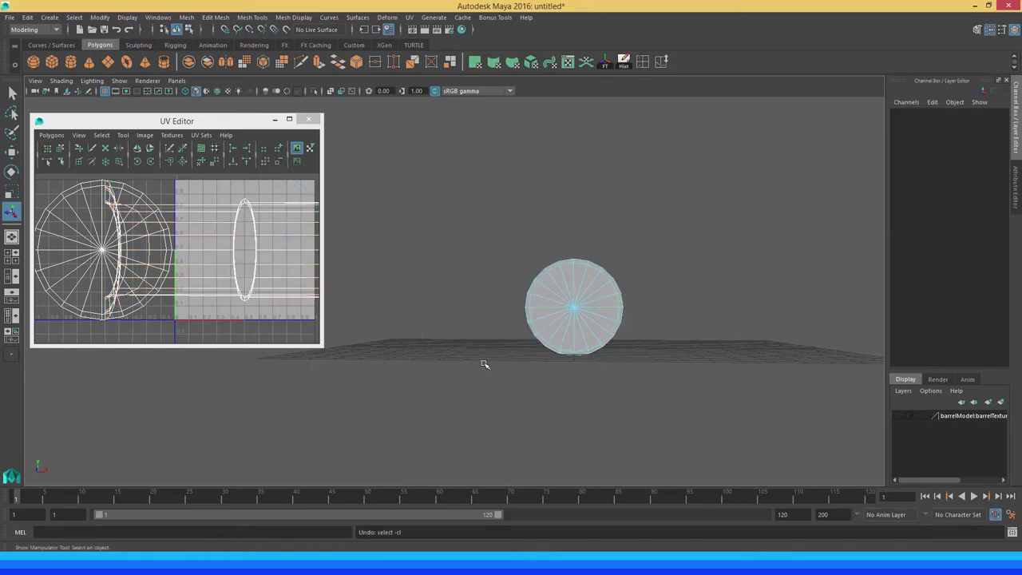
pyautogui.moveTo(456, 264)
pyautogui.keyDown('alt'); pyautogui.mouseDown()
pyautogui.moveTo(492, 307)
pyautogui.moveTo(476, 279)
pyautogui.mouseUp(); pyautogui.keyUp('alt')
pyautogui.press('t')
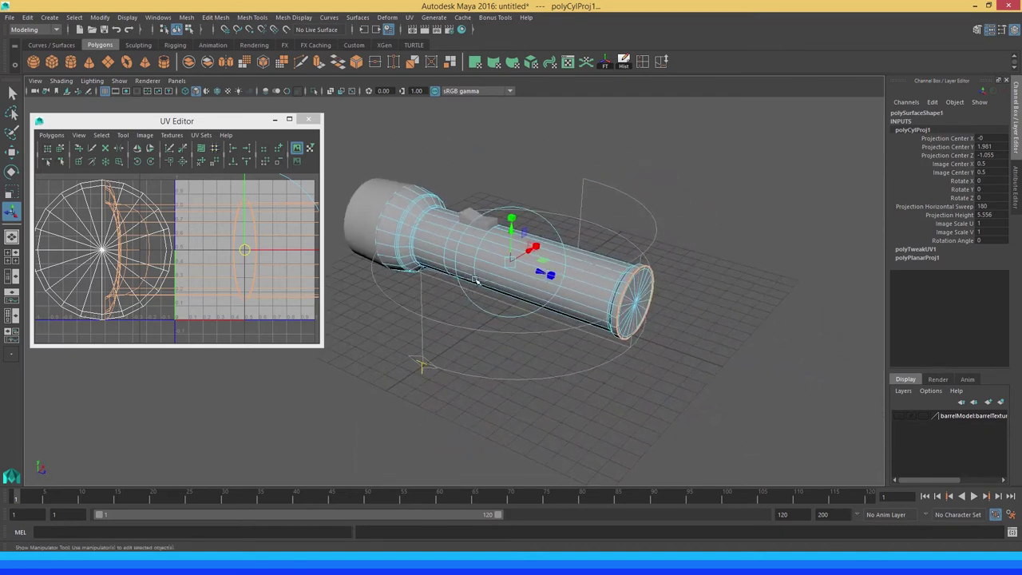
pyautogui.click(541, 222)
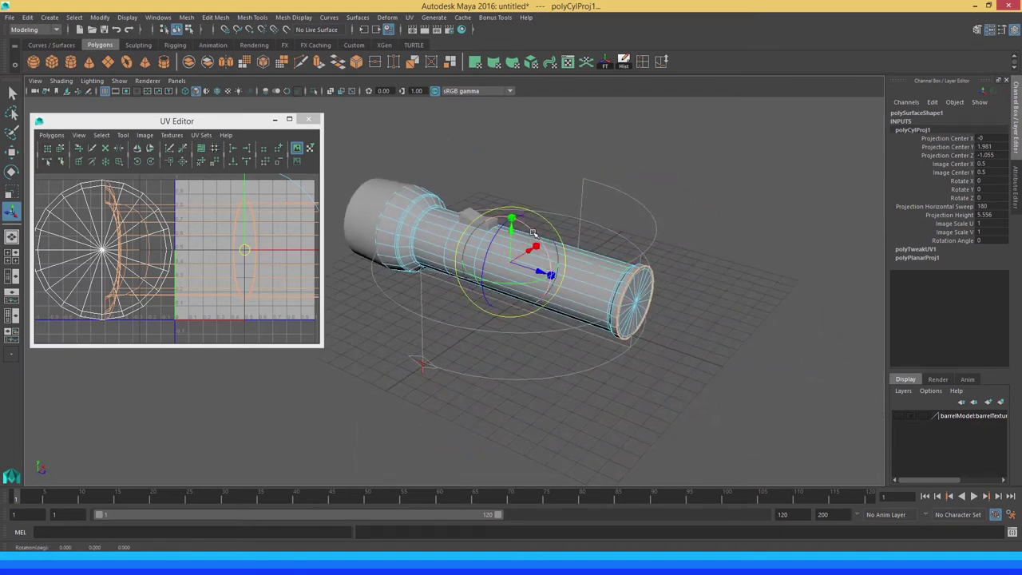
pyautogui.moveTo(535, 231)
pyautogui.mouseDown()
pyautogui.moveTo(515, 218)
pyautogui.moveTo(841, 220)
pyautogui.mouseUp()
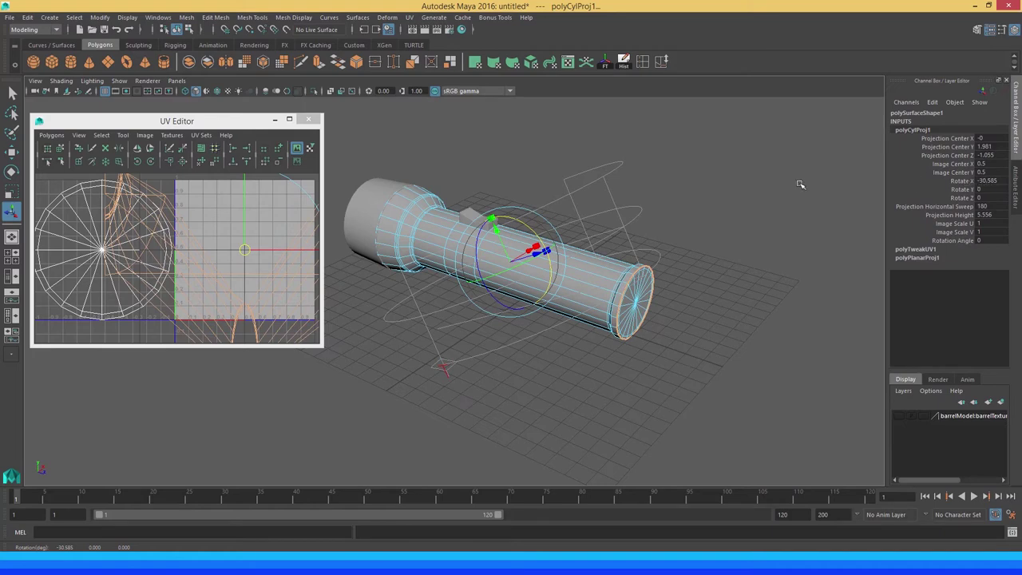
# Ease the projection's X rotation to about -24, then try Rotate X 90 in the Channel Box
pyautogui.moveTo(536, 233); pyautogui.dragTo(525, 226)
pyautogui.moveTo(532, 231); pyautogui.dragTo(533, 233)
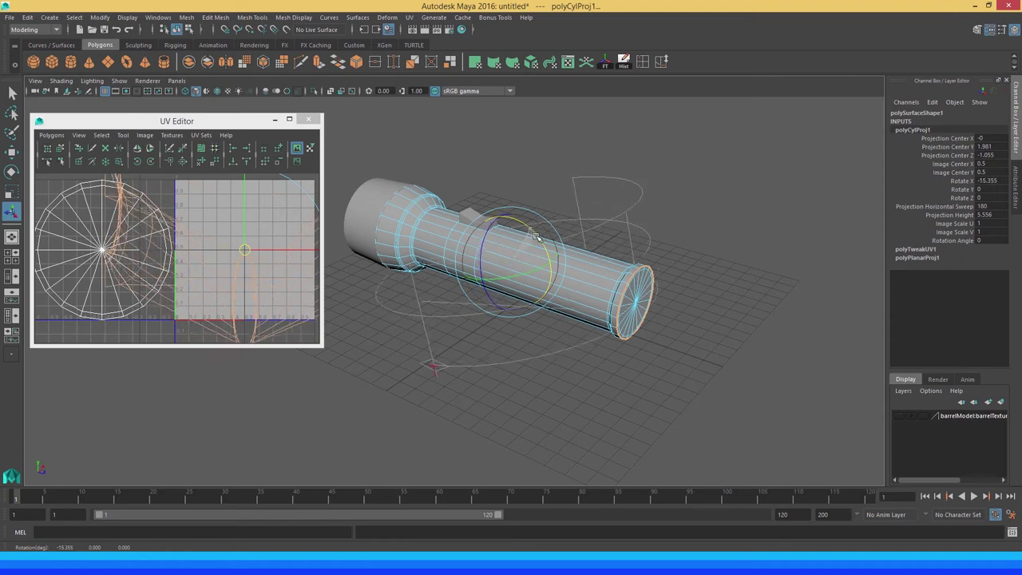
pyautogui.doubleClick(988, 181)
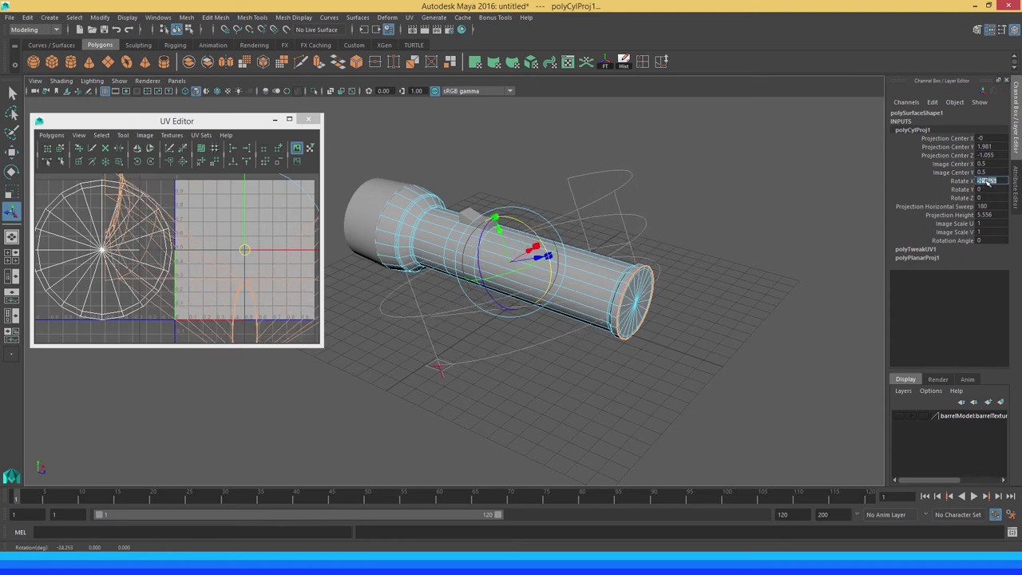
pyautogui.write('90')
pyautogui.press('Return')
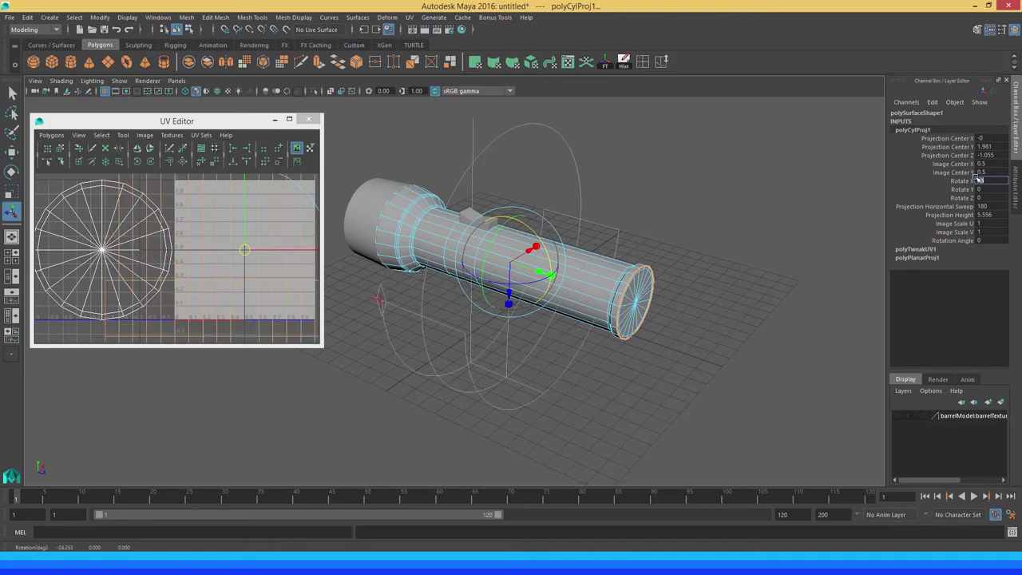
# Set polyCylProj1's Rotate X to 0, laying the barrel UVs out as a horizontal strip
pyautogui.moveTo(531, 358)
pyautogui.keyDown('alt'); pyautogui.mouseDown()
pyautogui.moveTo(561, 354)
pyautogui.moveTo(449, 333)
pyautogui.mouseUp(); pyautogui.keyUp('alt')
pyautogui.scroll(-3, 155, 248)
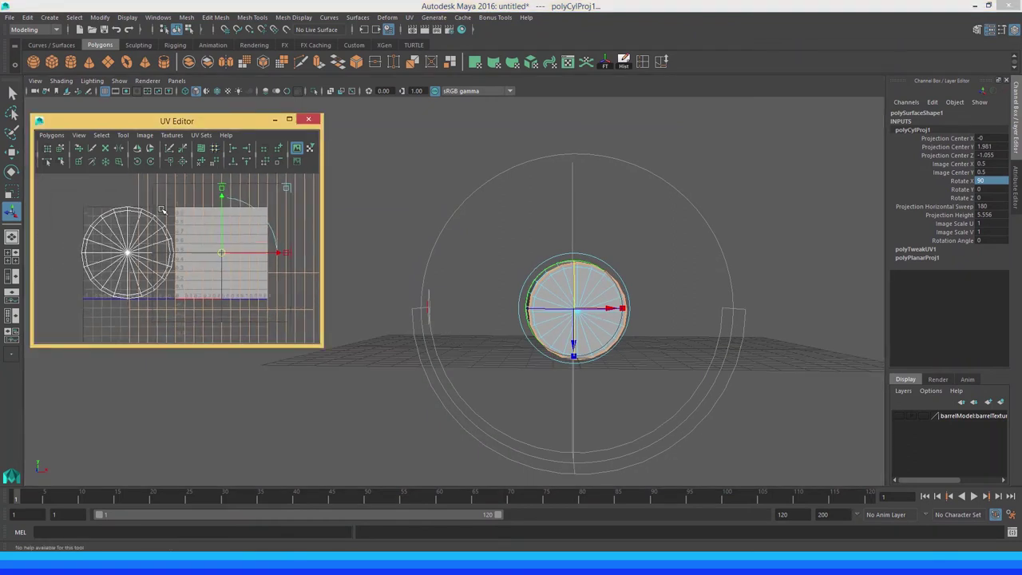
pyautogui.scroll(-3, 153, 232)
pyautogui.scroll(-1, 151, 215)
pyautogui.scroll(-1, 151, 216)
pyautogui.scroll(-1, 152, 216)
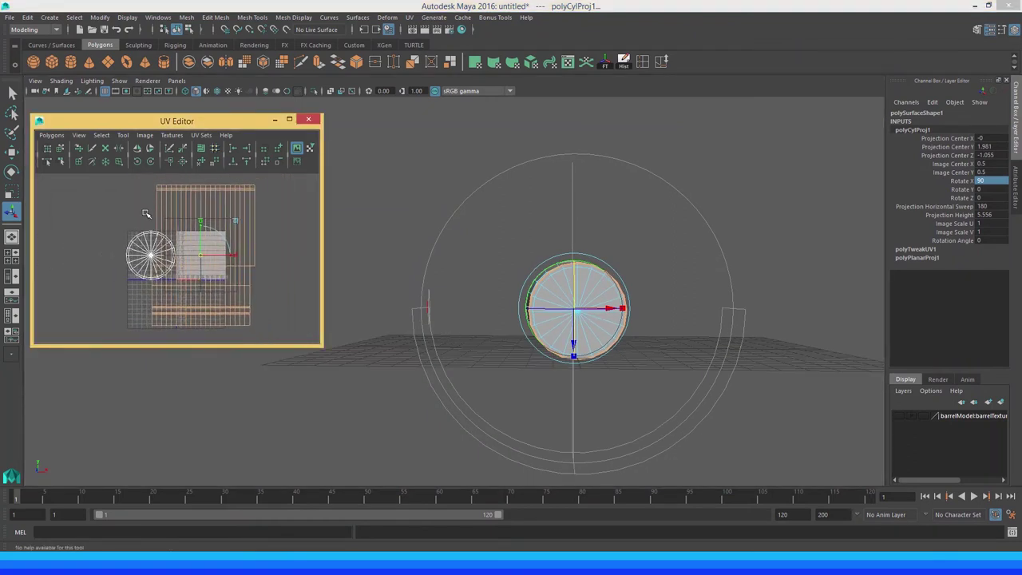
pyautogui.scroll(-1, 155, 215)
pyautogui.scroll(-1, 156, 215)
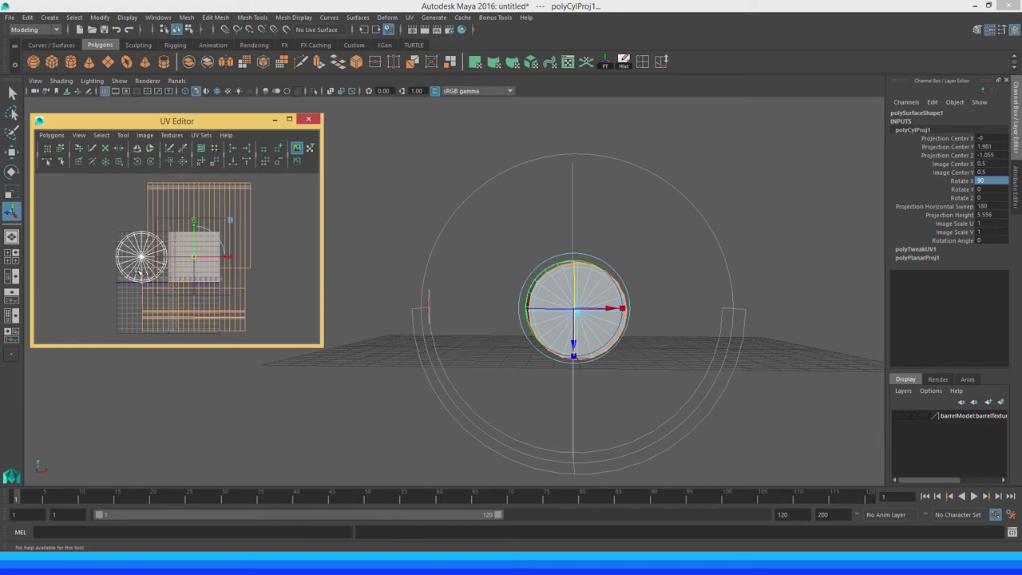
pyautogui.moveTo(406, 279); pyautogui.dragTo(421, 283, button='middle')
pyautogui.moveTo(202, 276); pyautogui.dragTo(204, 276, button='middle')
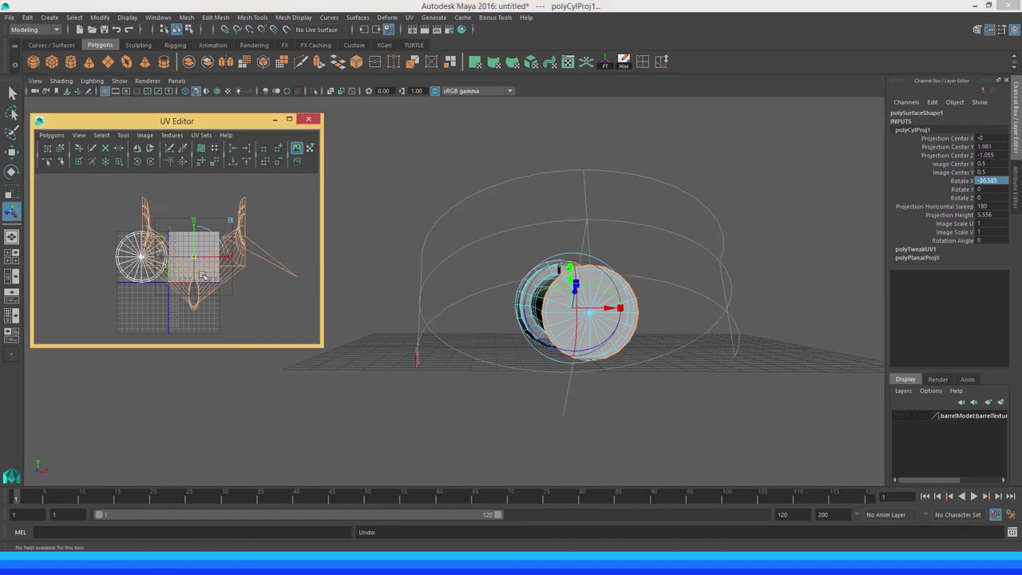
pyautogui.write('0')
pyautogui.press('Return')
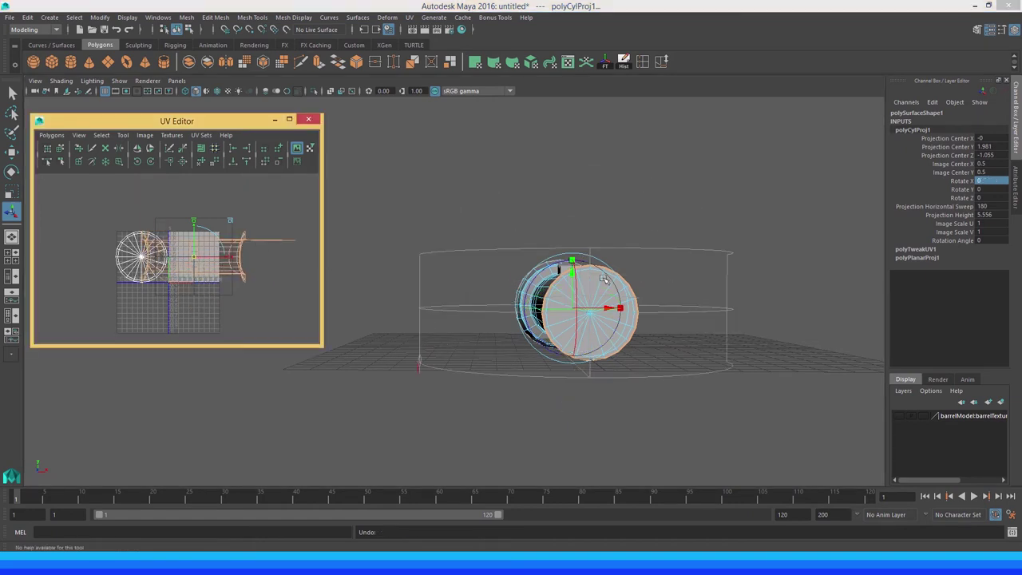
pyautogui.keyDown('alt'); pyautogui.moveTo(604, 279); pyautogui.dragTo(614, 304); pyautogui.keyUp('alt')
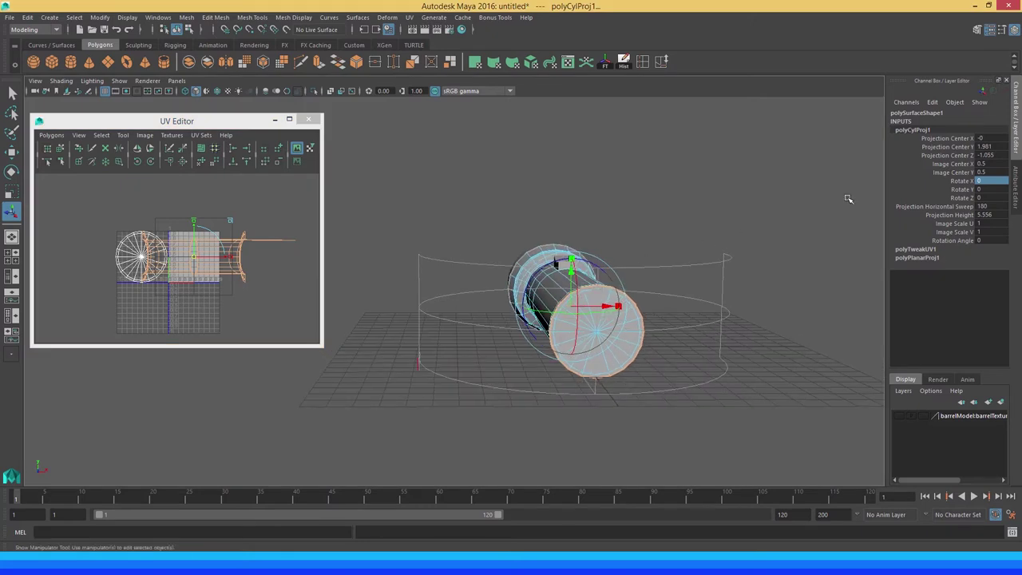
# Enter 90 for polyCylProj1's Rotate X, restore its projection handles, and inspect the UV layout
pyautogui.keyDown('alt'); pyautogui.moveTo(564, 283); pyautogui.dragTo(826, 234); pyautogui.keyUp('alt')
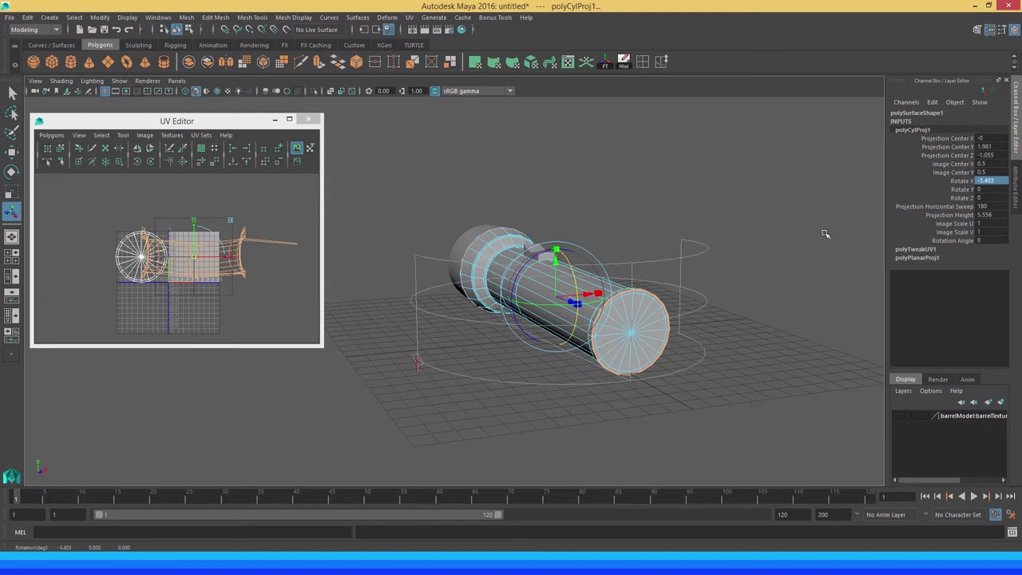
pyautogui.doubleClick(987, 181)
pyautogui.write('90')
pyautogui.press('Return')
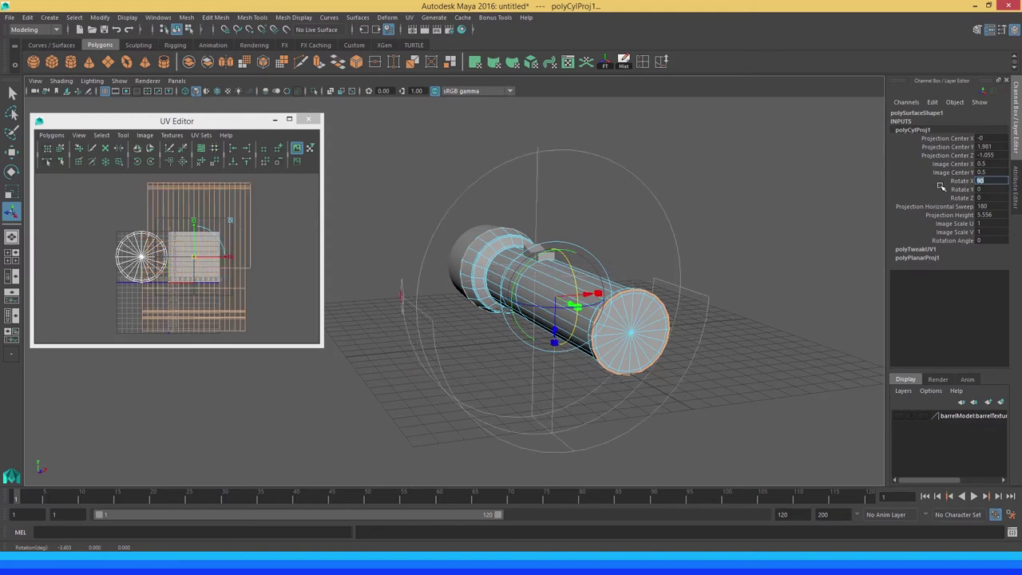
pyautogui.moveTo(659, 276)
pyautogui.keyDown('alt'); pyautogui.mouseDown()
pyautogui.moveTo(577, 272)
pyautogui.moveTo(452, 236)
pyautogui.moveTo(384, 291)
pyautogui.mouseUp(); pyautogui.keyUp('alt')
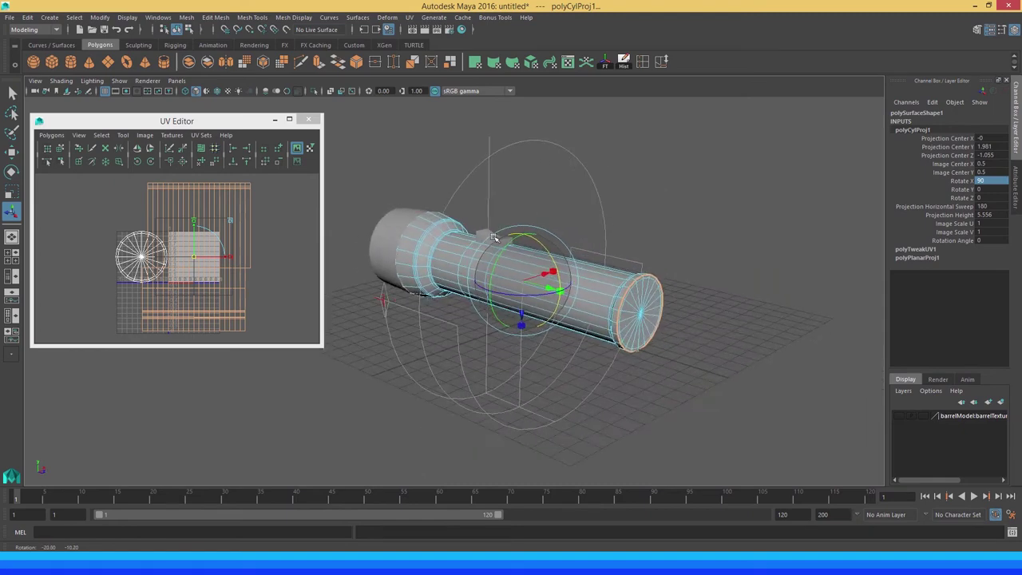
pyautogui.click(384, 300)
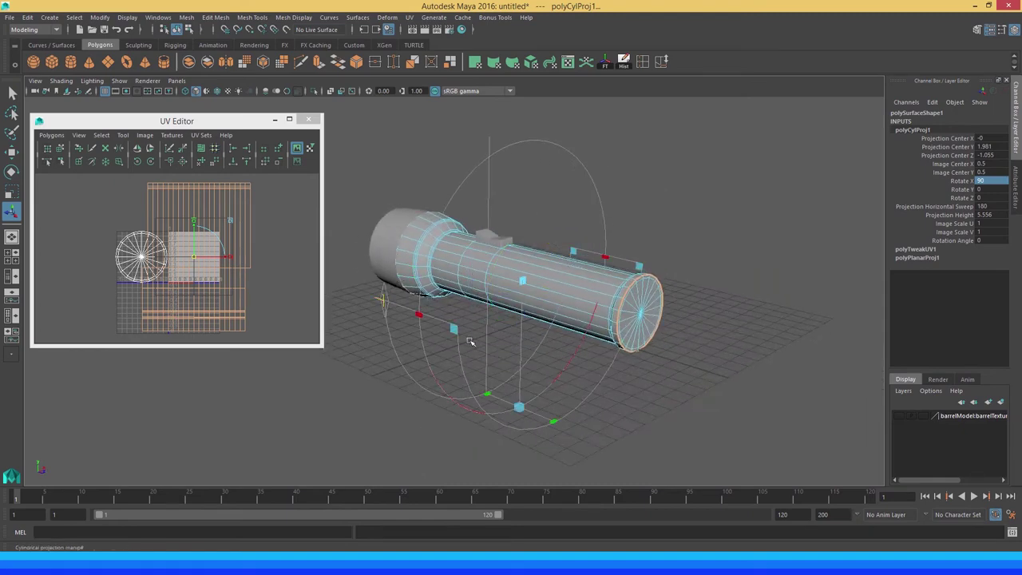
pyautogui.click(178, 250)
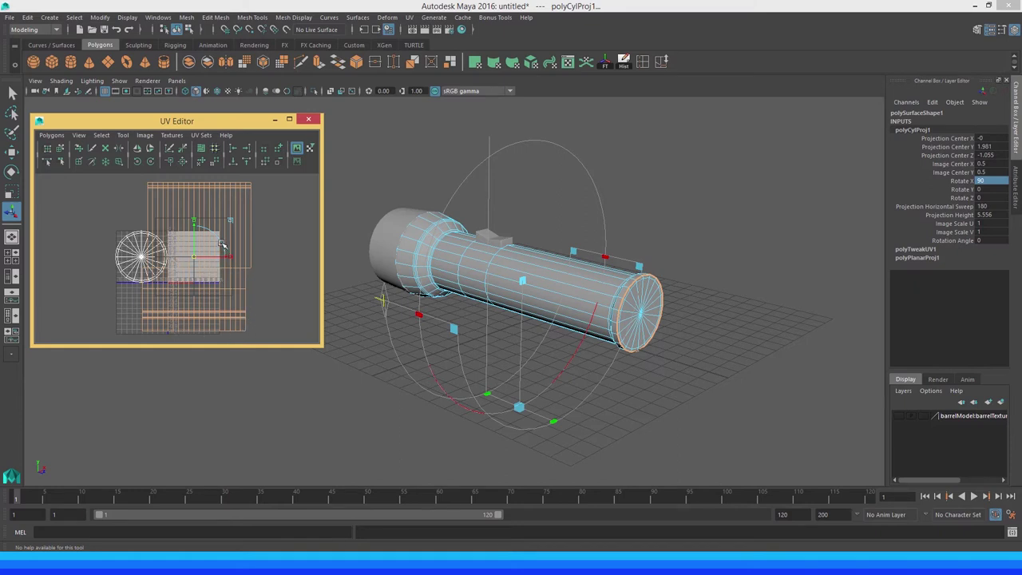
pyautogui.keyDown('alt'); pyautogui.moveTo(351, 296); pyautogui.dragTo(415, 313); pyautogui.keyUp('alt')
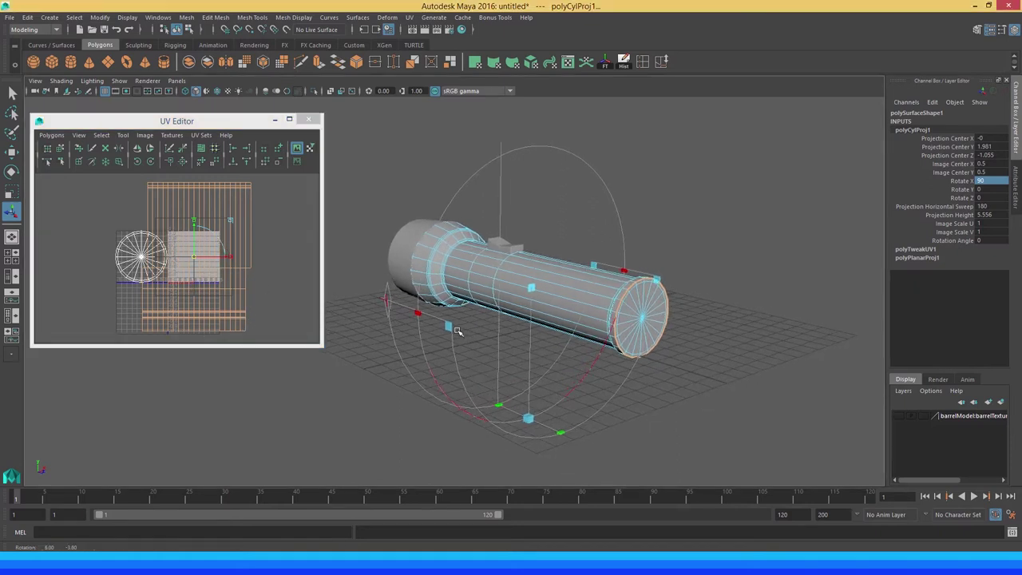
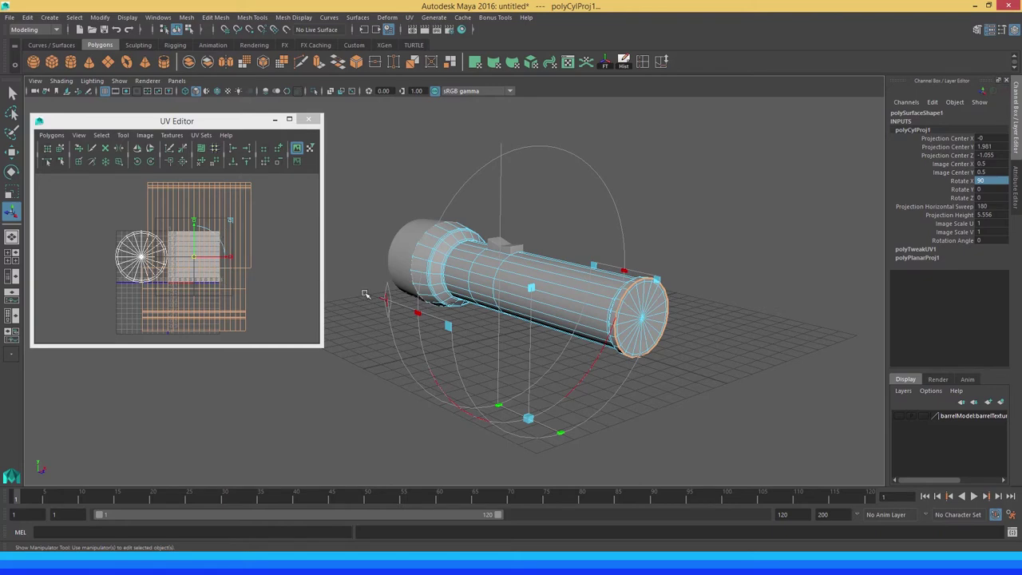
# Widen the cylindrical projection's horizontal sweep to a full 360 degrees around the body
pyautogui.moveTo(415, 311)
pyautogui.keyDown('alt'); pyautogui.mouseDown()
pyautogui.moveTo(405, 314)
pyautogui.moveTo(467, 297)
pyautogui.moveTo(419, 291)
pyautogui.mouseUp(); pyautogui.keyUp('alt')
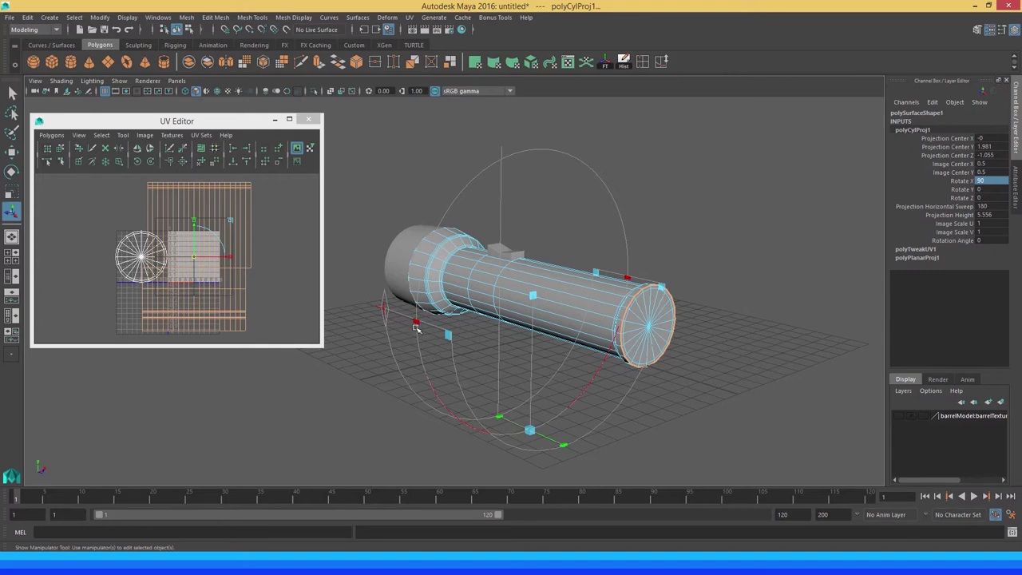
pyautogui.moveTo(416, 322)
pyautogui.mouseDown()
pyautogui.moveTo(442, 253)
pyautogui.moveTo(483, 200)
pyautogui.moveTo(468, 210)
pyautogui.mouseUp()
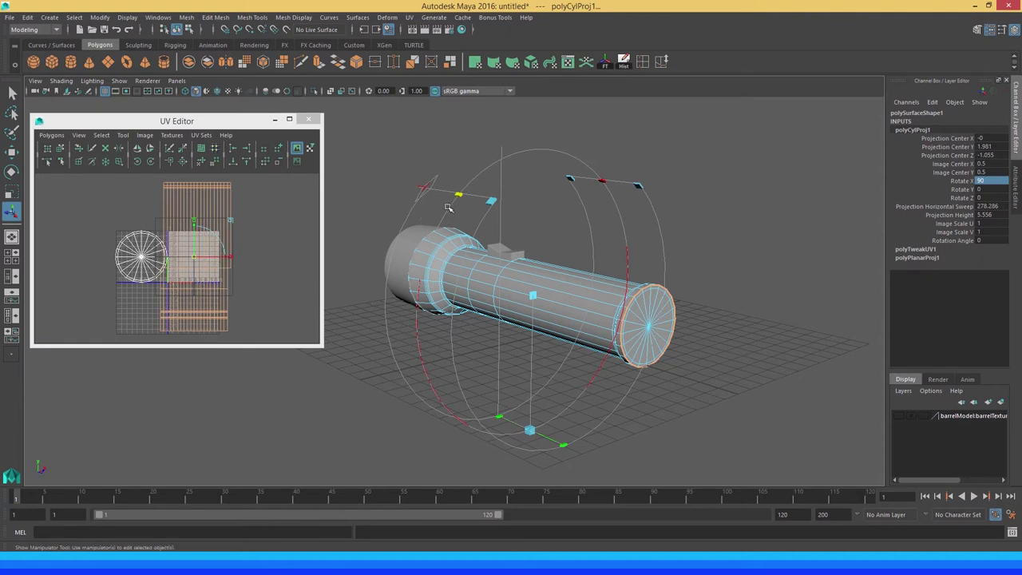
pyautogui.moveTo(460, 196); pyautogui.dragTo(547, 150)
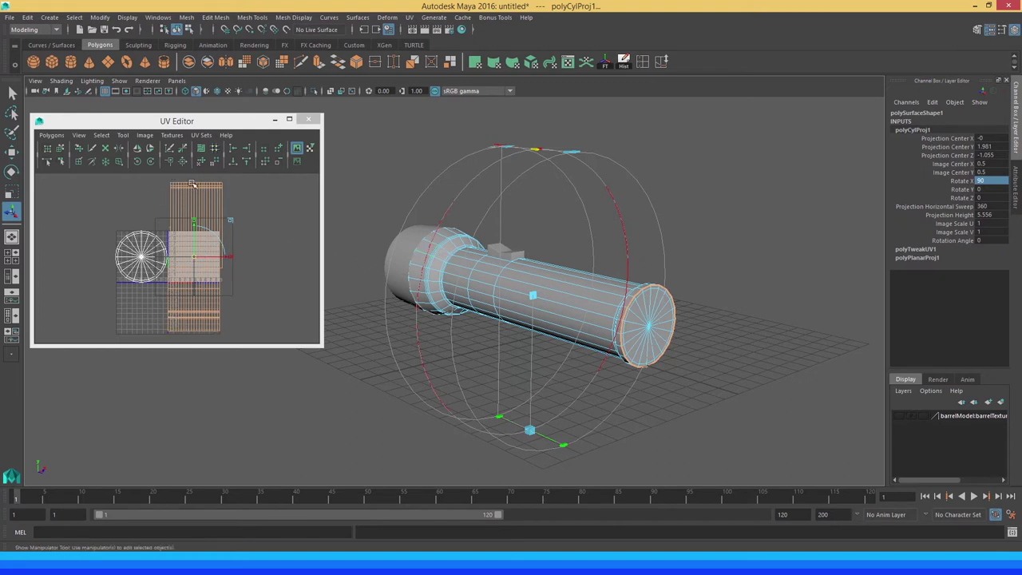
pyautogui.keyDown('alt'); pyautogui.moveTo(579, 174); pyautogui.dragTo(543, 130); pyautogui.keyUp('alt')
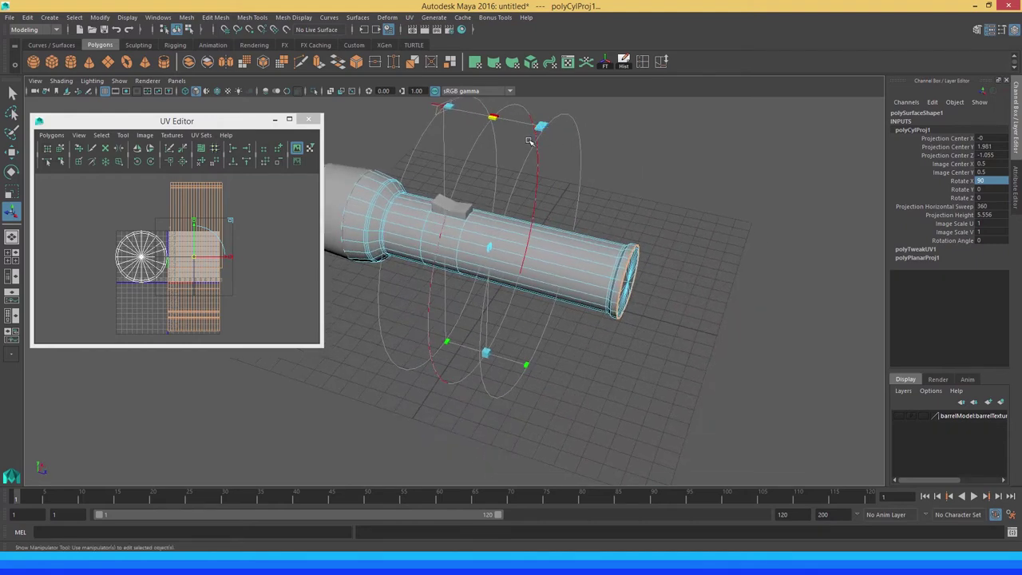
pyautogui.keyDown('alt'); pyautogui.moveTo(528, 141); pyautogui.dragTo(563, 157, button='middle'); pyautogui.keyUp('alt')
pyautogui.moveTo(558, 147)
pyautogui.mouseDown()
pyautogui.moveTo(573, 141)
pyautogui.moveTo(526, 180)
pyautogui.mouseUp()
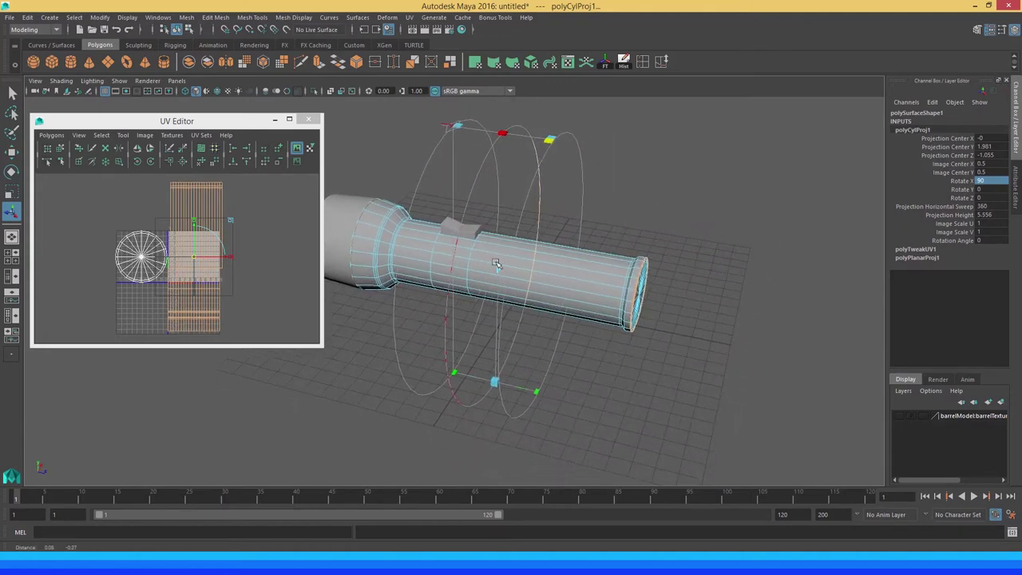
# Stretch the projection height along the flashlight body to about 16.217
pyautogui.keyDown('alt'); pyautogui.moveTo(526, 181); pyautogui.dragTo(504, 300, button='middle'); pyautogui.keyUp('alt')
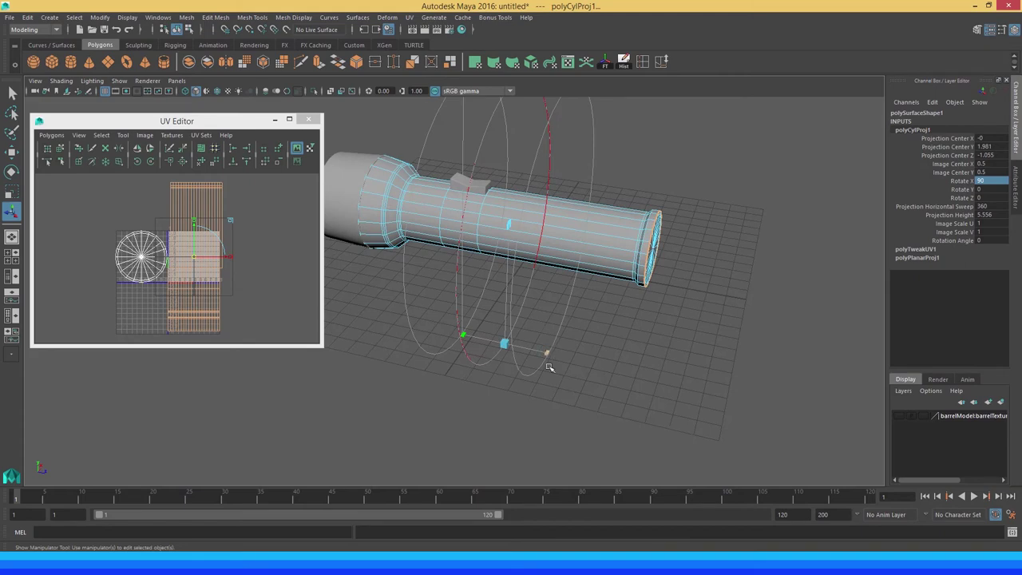
pyautogui.moveTo(549, 356)
pyautogui.mouseDown()
pyautogui.moveTo(595, 359)
pyautogui.moveTo(549, 345)
pyautogui.moveTo(516, 218)
pyautogui.mouseUp()
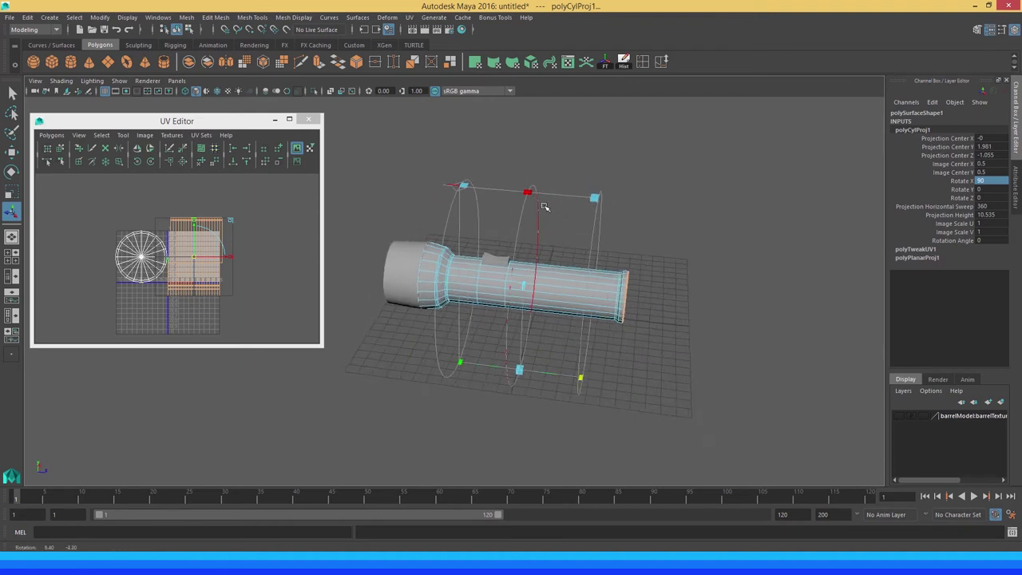
pyautogui.keyDown('alt'); pyautogui.moveTo(495, 380); pyautogui.dragTo(563, 375); pyautogui.keyUp('alt')
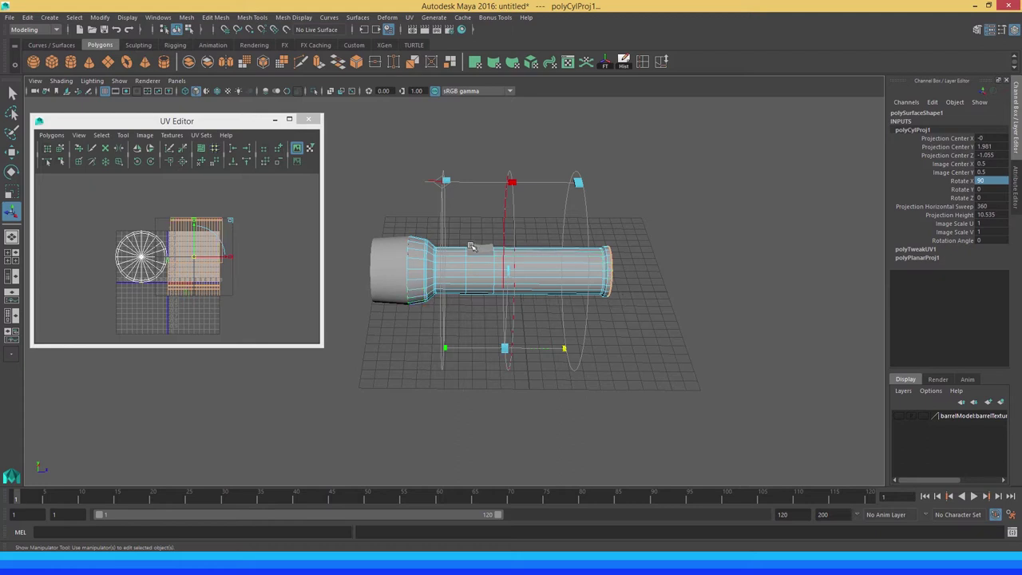
pyautogui.moveTo(566, 350)
pyautogui.mouseDown()
pyautogui.moveTo(599, 350)
pyautogui.moveTo(574, 330)
pyautogui.moveTo(593, 319)
pyautogui.moveTo(429, 318)
pyautogui.moveTo(459, 307)
pyautogui.moveTo(476, 242)
pyautogui.mouseUp()
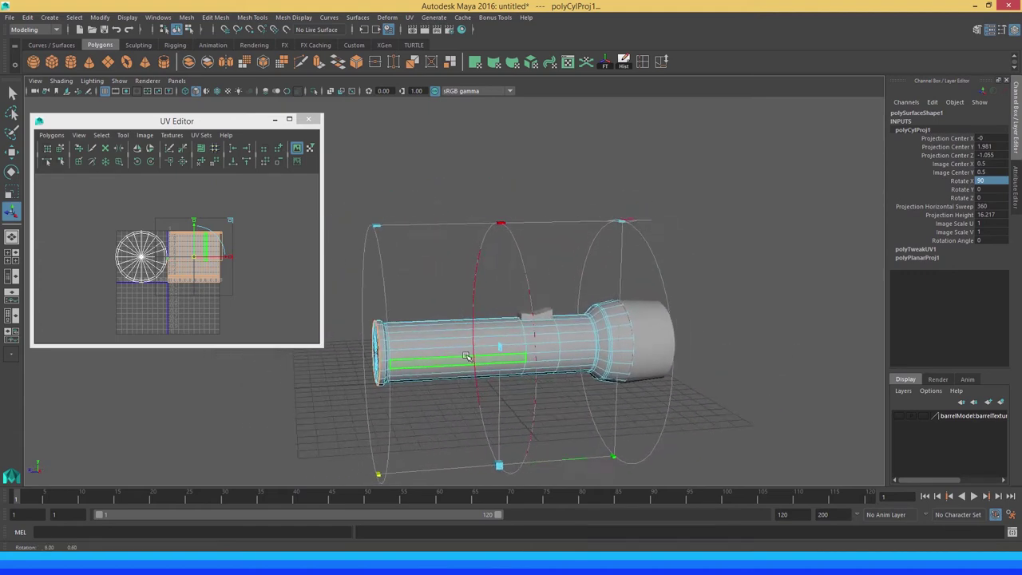
pyautogui.keyDown('alt'); pyautogui.moveTo(475, 354); pyautogui.dragTo(358, 310); pyautogui.keyUp('alt')
pyautogui.scroll(2, 130, 219)
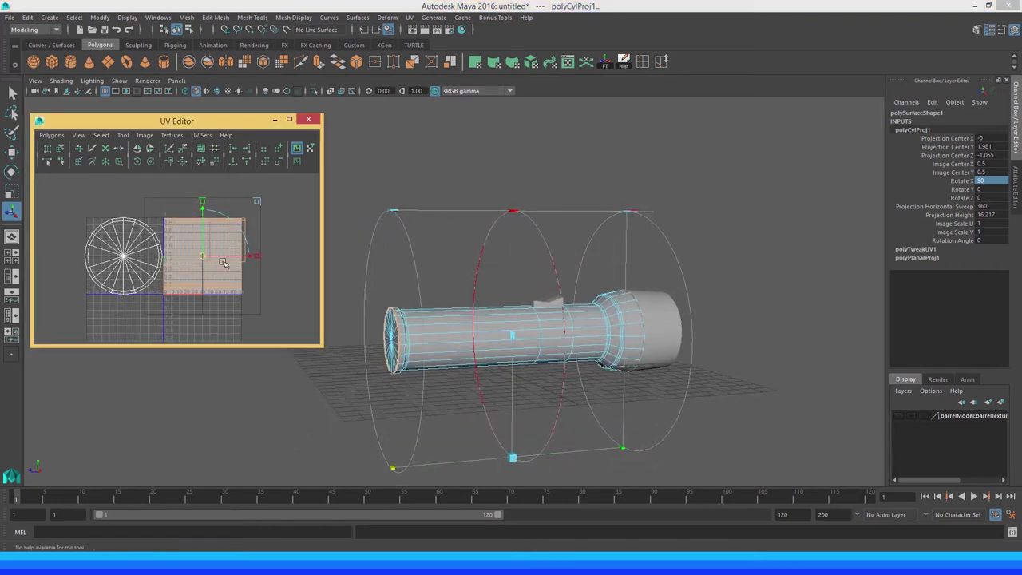
pyautogui.scroll(2, 272, 245)
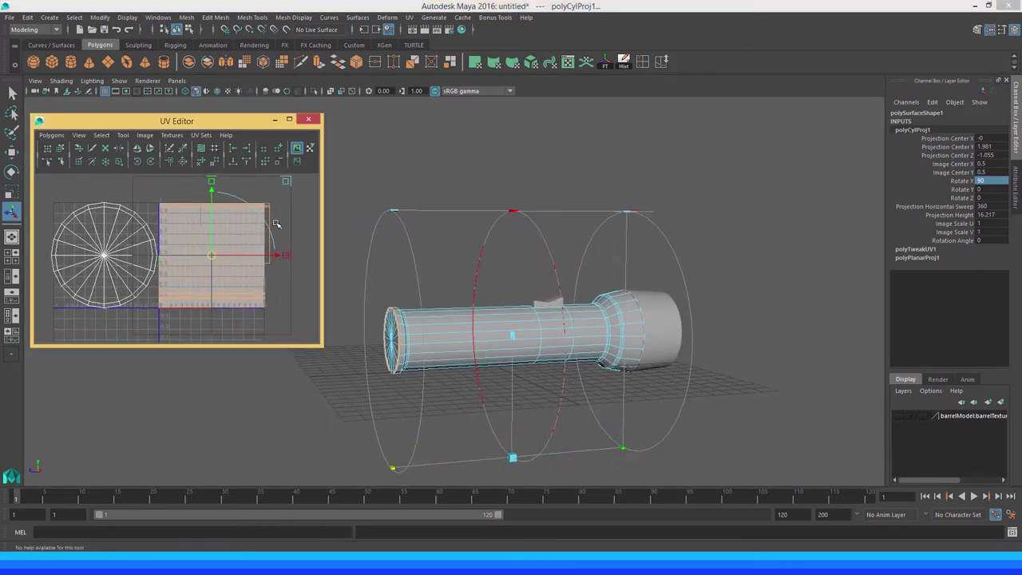
pyautogui.moveTo(557, 281)
pyautogui.keyDown('alt'); pyautogui.mouseDown()
pyautogui.moveTo(538, 290)
pyautogui.moveTo(493, 280)
pyautogui.moveTo(541, 288)
pyautogui.moveTo(371, 334)
pyautogui.mouseUp(); pyautogui.keyUp('alt')
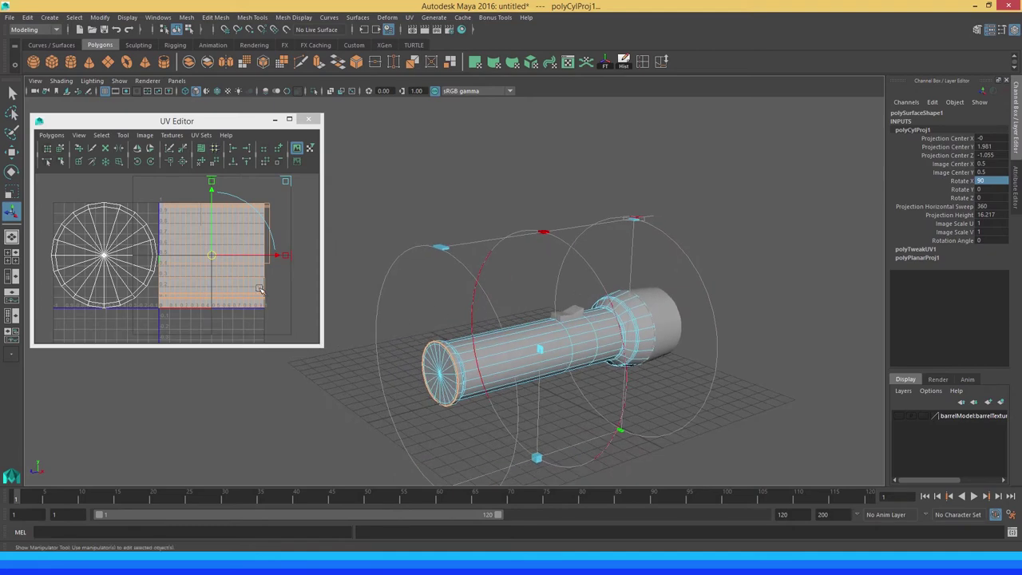
pyautogui.scroll(2, 224, 263)
pyautogui.scroll(2, 194, 237)
pyautogui.scroll(2, 216, 243)
pyautogui.scroll(1, 239, 258)
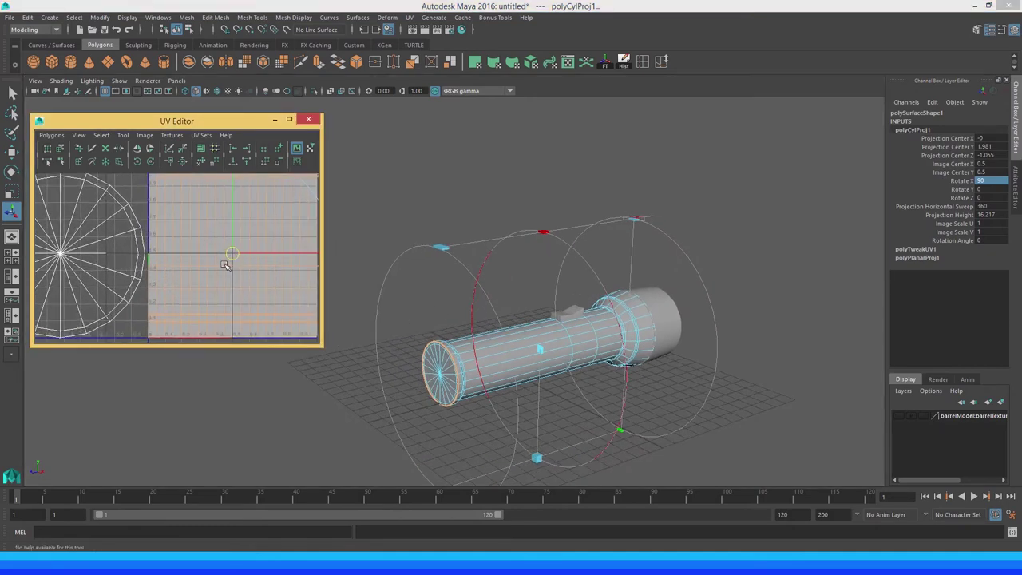
pyautogui.keyDown('alt'); pyautogui.moveTo(225, 265); pyautogui.dragTo(210, 265, button='middle'); pyautogui.keyUp('alt')
pyautogui.scroll(3, 647, 362)
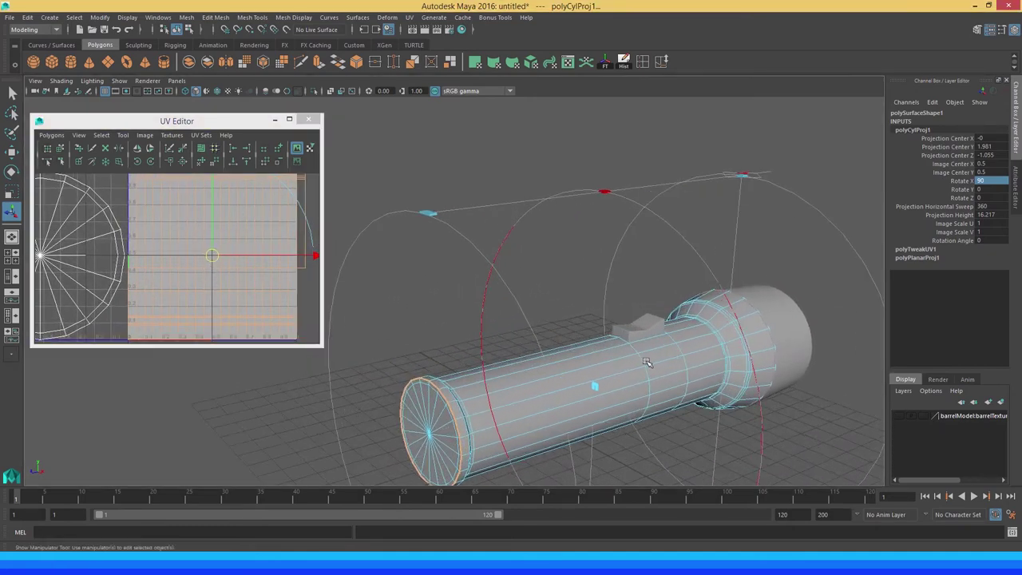
pyautogui.scroll(3, 647, 362)
pyautogui.scroll(2, 631, 371)
pyautogui.moveTo(615, 381)
pyautogui.keyDown('alt'); pyautogui.mouseDown()
pyautogui.moveTo(497, 370)
pyautogui.moveTo(429, 331)
pyautogui.mouseUp(); pyautogui.keyUp('alt')
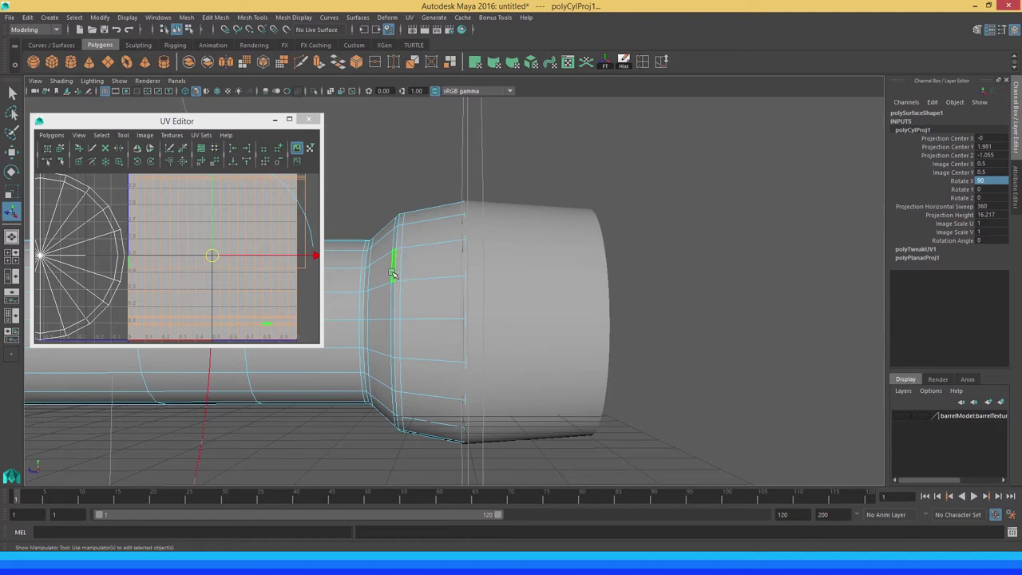
pyautogui.keyDown('alt'); pyautogui.moveTo(392, 274); pyautogui.dragTo(607, 304, button='middle'); pyautogui.keyUp('alt')
pyautogui.moveTo(400, 311)
pyautogui.keyDown('alt'); pyautogui.mouseDown(button='middle')
pyautogui.moveTo(495, 319)
pyautogui.moveTo(436, 325)
pyautogui.mouseUp(button='middle'); pyautogui.keyUp('alt')
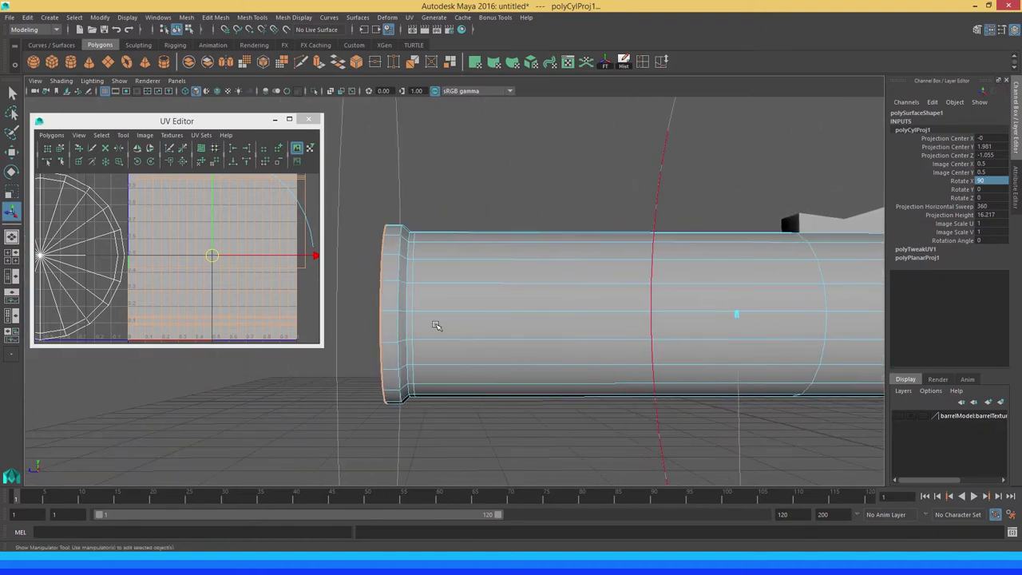
pyautogui.keyDown('alt'); pyautogui.moveTo(140, 179); pyautogui.dragTo(125, 226, button='middle'); pyautogui.keyUp('alt')
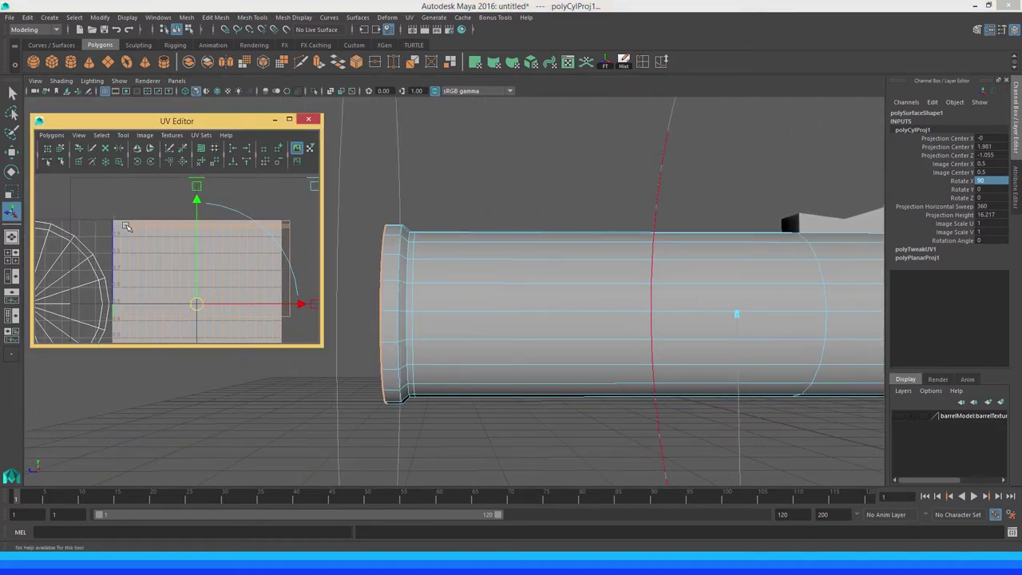
pyautogui.keyDown('alt'); pyautogui.moveTo(125, 227); pyautogui.dragTo(199, 228, button='right'); pyautogui.keyUp('alt')
pyautogui.keyDown('alt'); pyautogui.moveTo(199, 229); pyautogui.dragTo(137, 265, button='middle'); pyautogui.keyUp('alt')
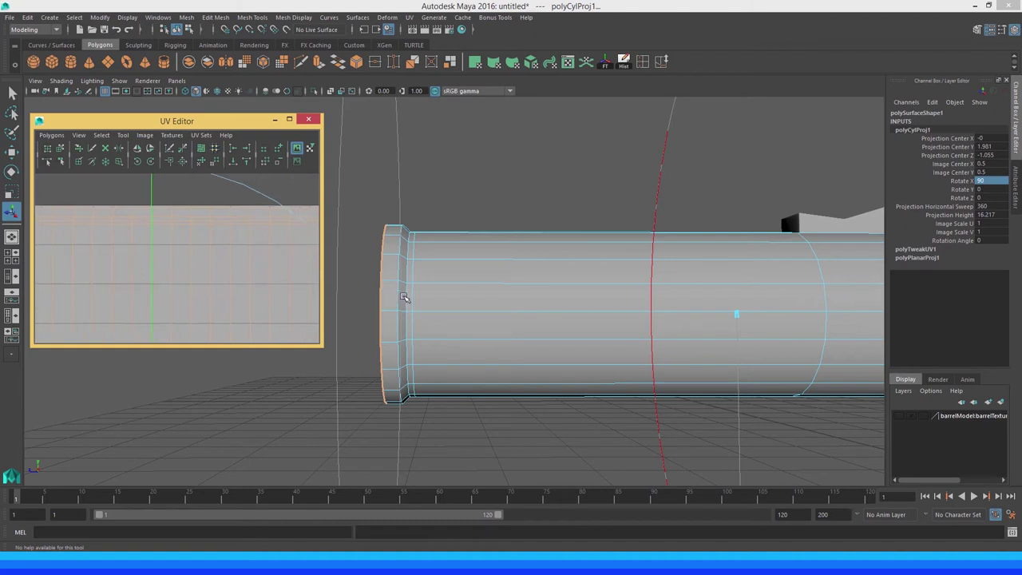
pyautogui.keyDown('alt'); pyautogui.moveTo(404, 297); pyautogui.dragTo(377, 318); pyautogui.keyUp('alt')
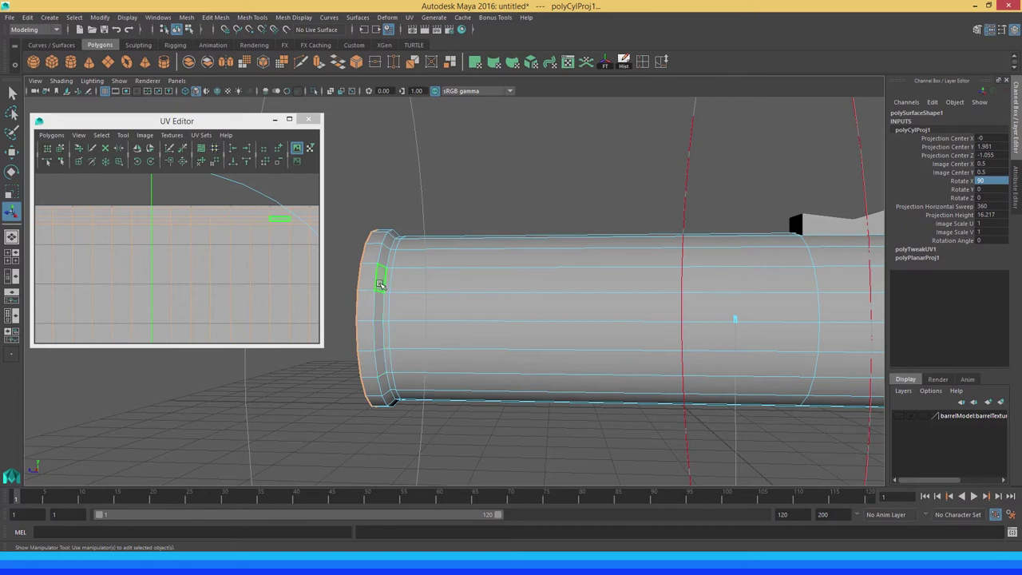
pyautogui.scroll(-5, 639, 304)
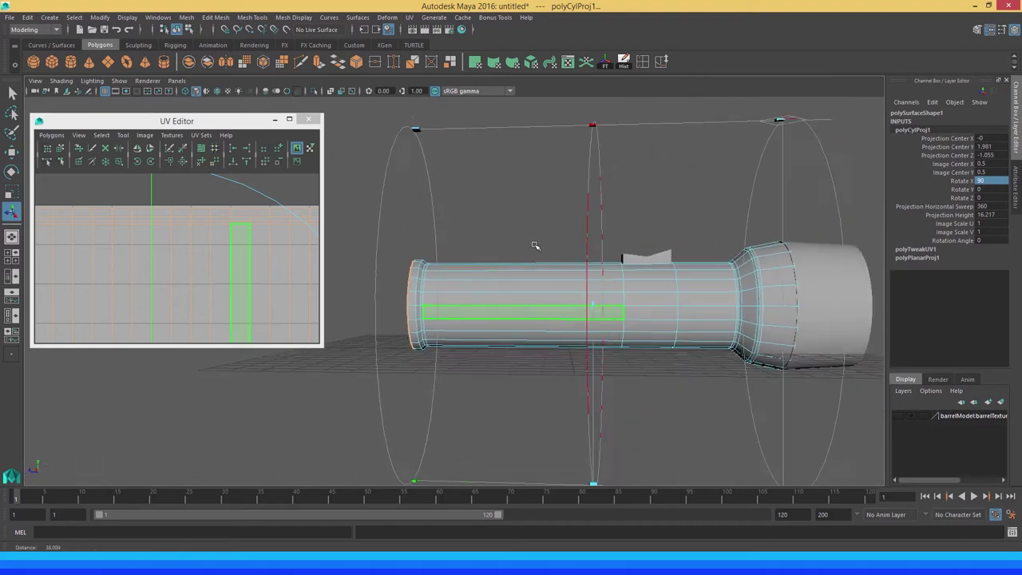
pyautogui.scroll(-3, 534, 244)
pyautogui.moveTo(549, 273)
pyautogui.keyDown('alt'); pyautogui.mouseDown()
pyautogui.moveTo(575, 288)
pyautogui.moveTo(670, 290)
pyautogui.moveTo(617, 266)
pyautogui.mouseUp(); pyautogui.keyUp('alt')
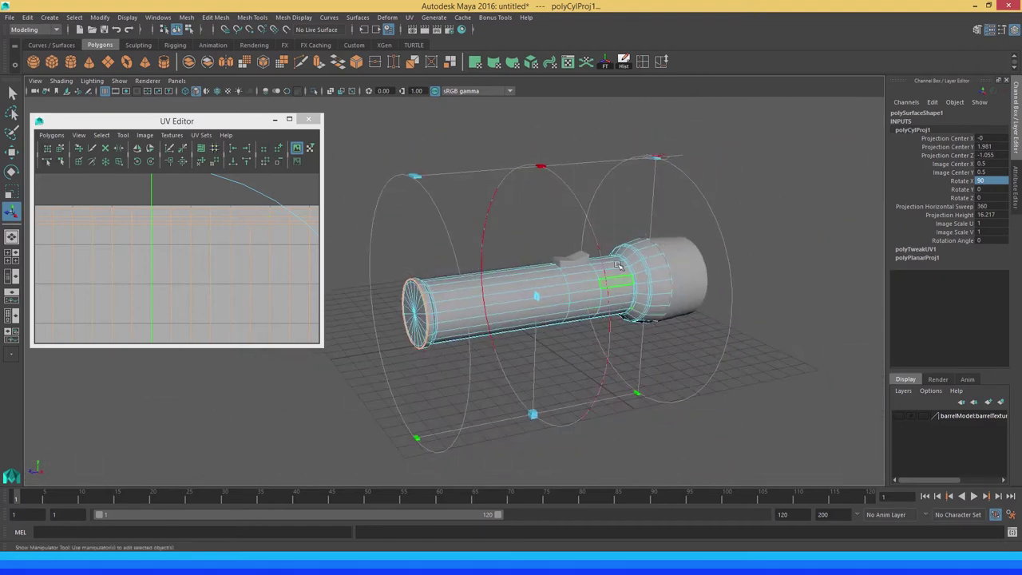
pyautogui.click(205, 279)
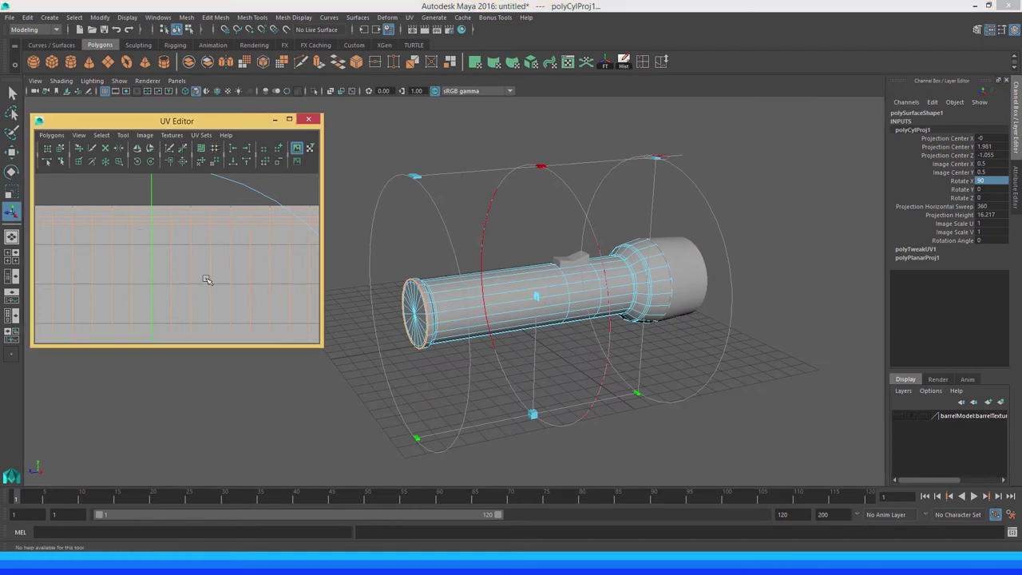
pyautogui.scroll(-3, 196, 275)
pyautogui.scroll(-3, 192, 232)
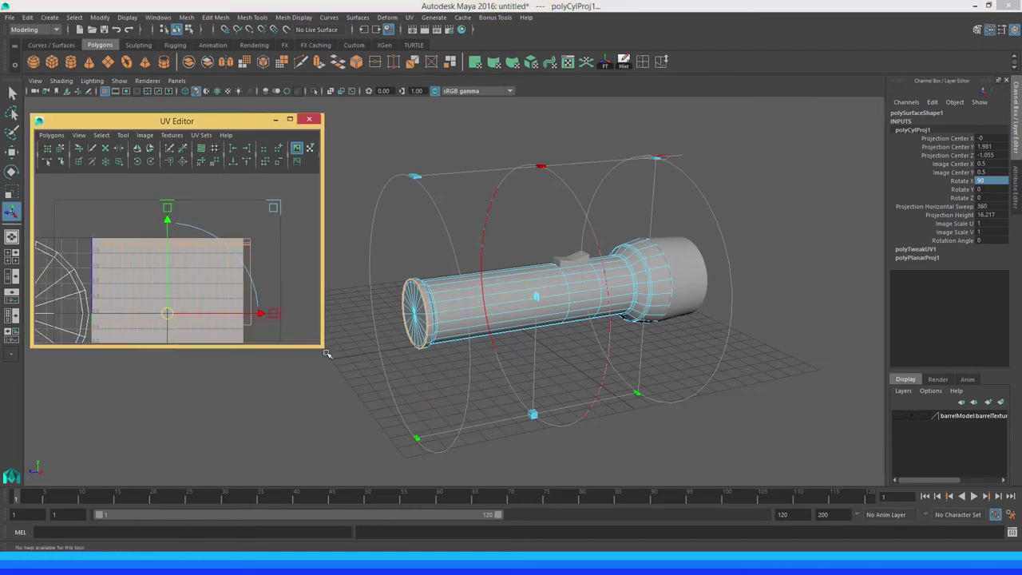
# Enlarge the UV Editor window and pan across the barrel's flat projected UV shell
pyautogui.moveTo(317, 345); pyautogui.dragTo(439, 471)
pyautogui.moveTo(200, 381)
pyautogui.keyDown('alt'); pyautogui.mouseDown(button='middle')
pyautogui.moveTo(239, 298)
pyautogui.moveTo(232, 326)
pyautogui.mouseUp(button='middle'); pyautogui.keyUp('alt')
pyautogui.scroll(2, 239, 298)
pyautogui.scroll(-1, 233, 327)
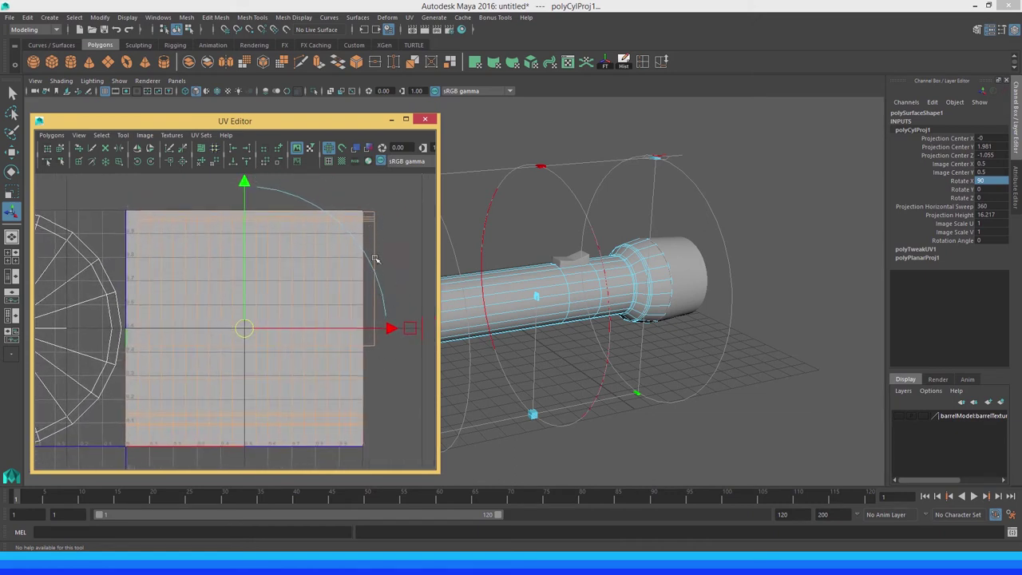
pyautogui.keyDown('alt'); pyautogui.moveTo(288, 267); pyautogui.dragTo(318, 268, button='middle'); pyautogui.keyUp('alt')
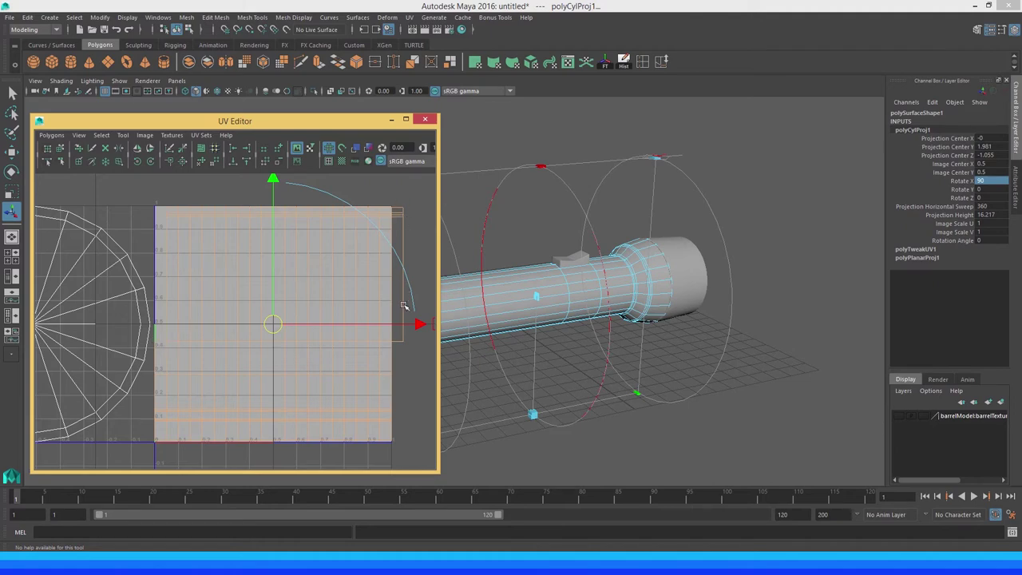
pyautogui.keyDown('alt'); pyautogui.moveTo(567, 286); pyautogui.dragTo(644, 282); pyautogui.keyUp('alt')
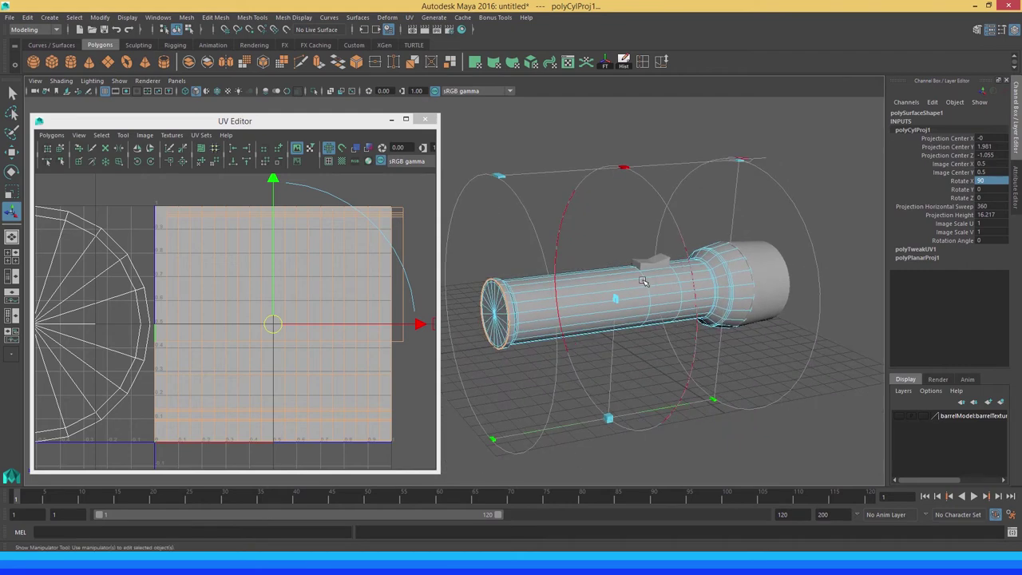
# Dismiss the projection manipulator, keep the barrel in object mode, and switch the UV Editor to face selection
pyautogui.press('q')
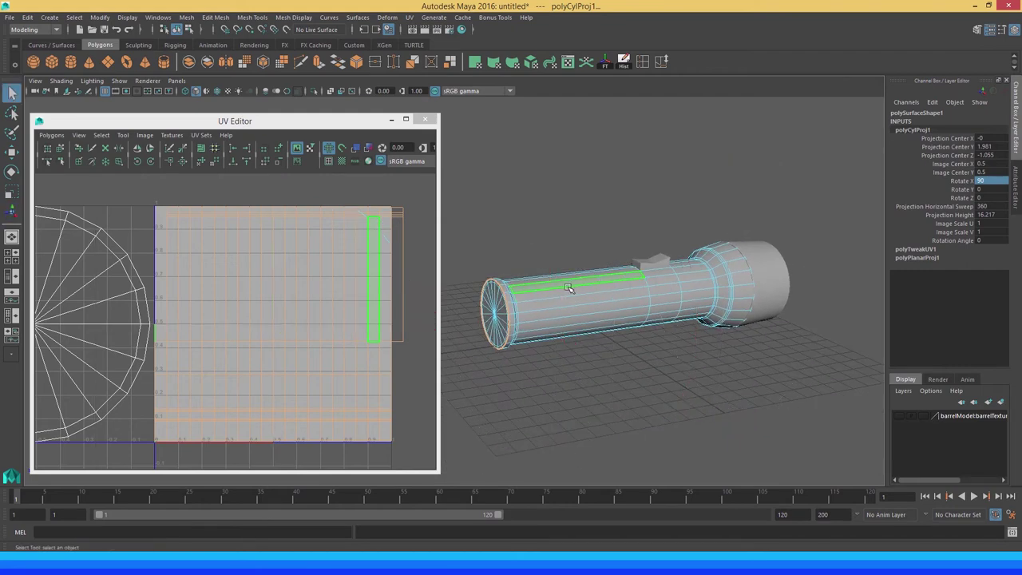
pyautogui.moveTo(570, 257); pyautogui.dragTo(600, 242, button='right')
pyautogui.click(562, 299)
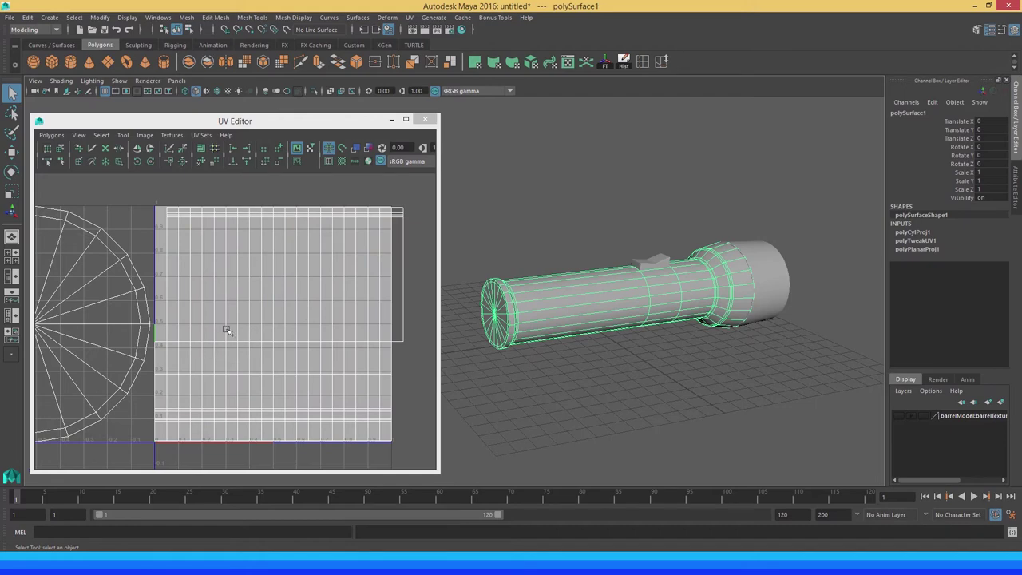
pyautogui.click(246, 288)
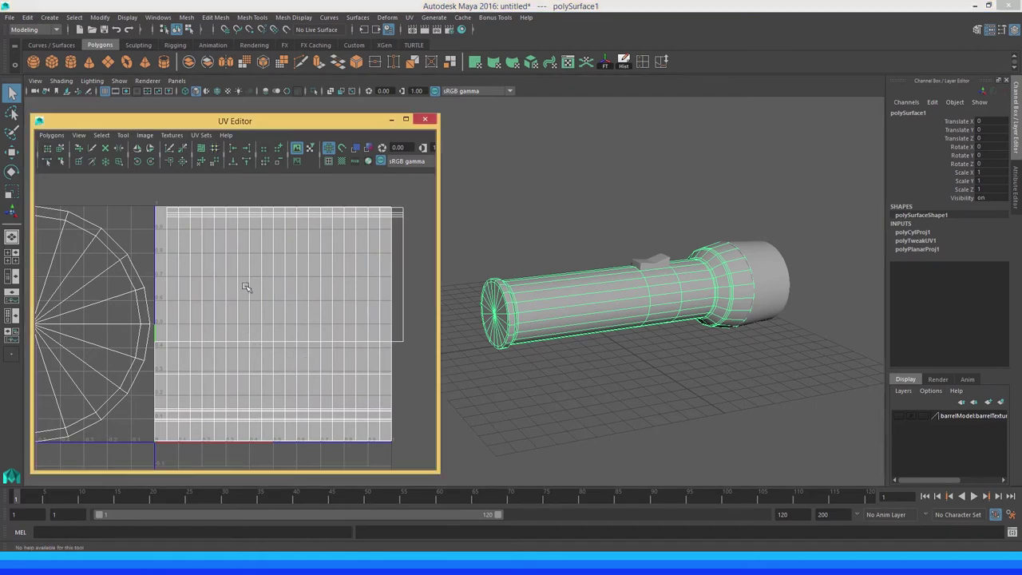
pyautogui.moveTo(384, 275); pyautogui.dragTo(383, 304, button='right')
# Select the right column of barrel faces f[20:39] along the shell's seam
pyautogui.click(399, 269)
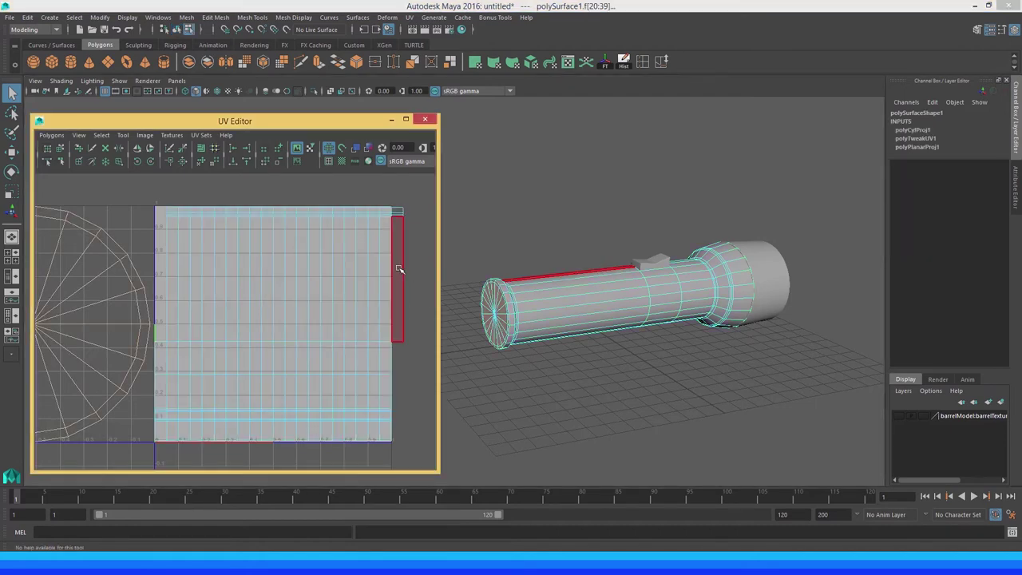
pyautogui.moveTo(559, 263)
pyautogui.keyDown('alt'); pyautogui.mouseDown()
pyautogui.moveTo(645, 295)
pyautogui.moveTo(419, 239)
pyautogui.mouseUp(); pyautogui.keyUp('alt')
pyautogui.click(399, 213)
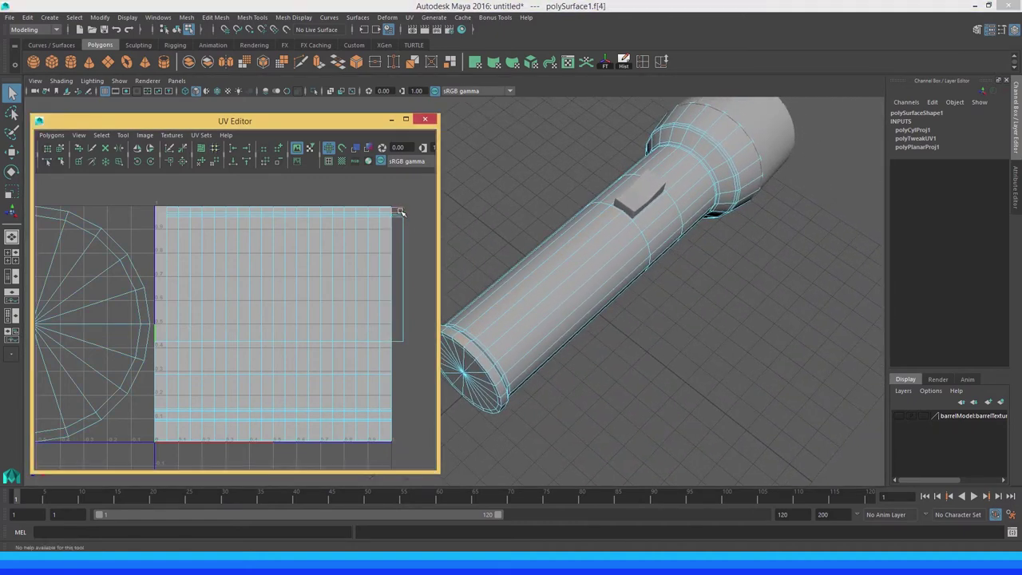
pyautogui.click(403, 223)
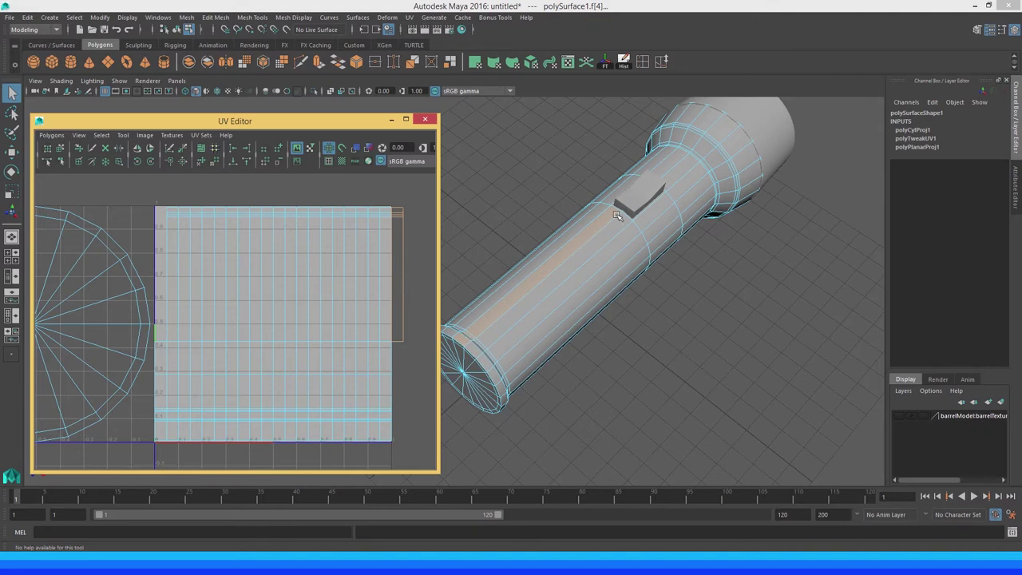
pyautogui.keyDown('alt'); pyautogui.moveTo(603, 217); pyautogui.dragTo(591, 222); pyautogui.keyUp('alt')
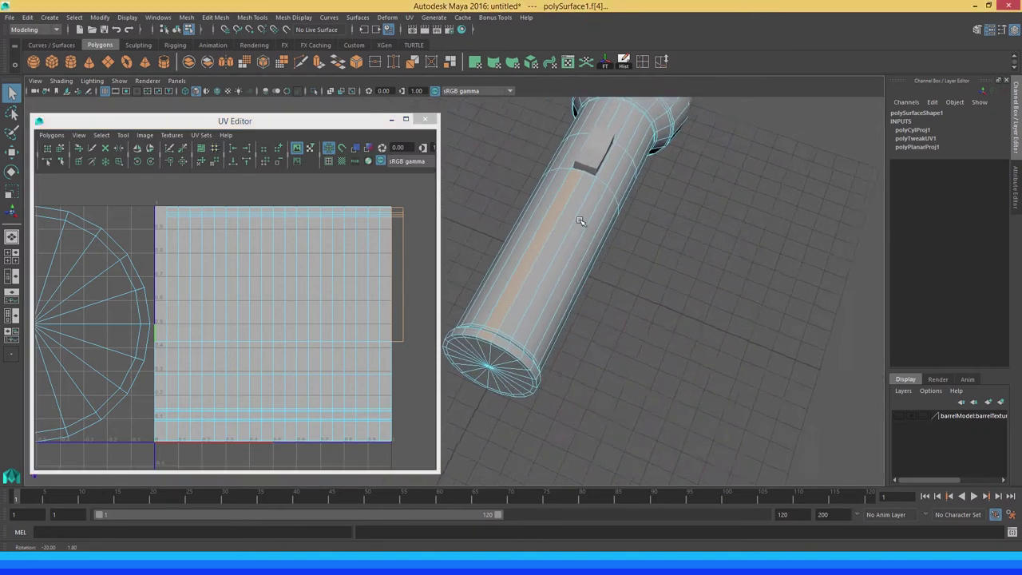
pyautogui.click(164, 240)
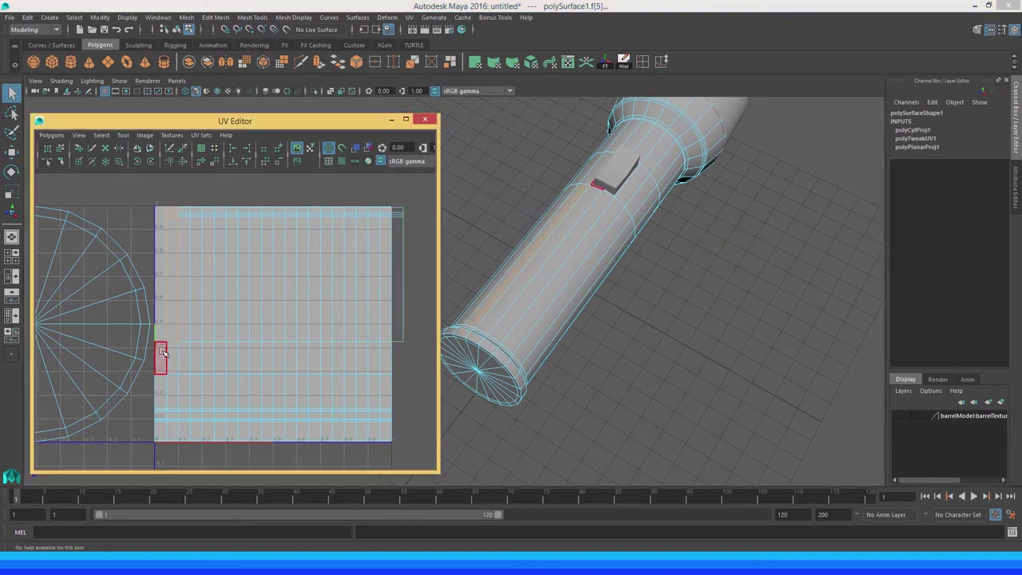
pyautogui.keyDown('alt'); pyautogui.moveTo(599, 239); pyautogui.dragTo(606, 263); pyautogui.keyUp('alt')
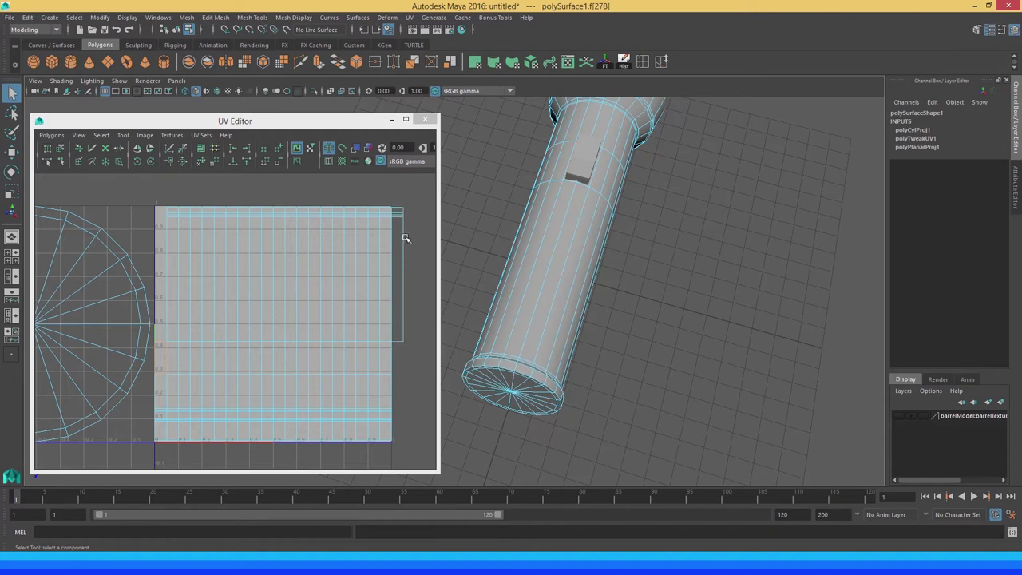
pyautogui.moveTo(279, 221)
pyautogui.keyDown('alt'); pyautogui.mouseDown(button='middle')
pyautogui.moveTo(274, 235)
pyautogui.moveTo(296, 235)
pyautogui.mouseUp(button='middle'); pyautogui.keyUp('alt')
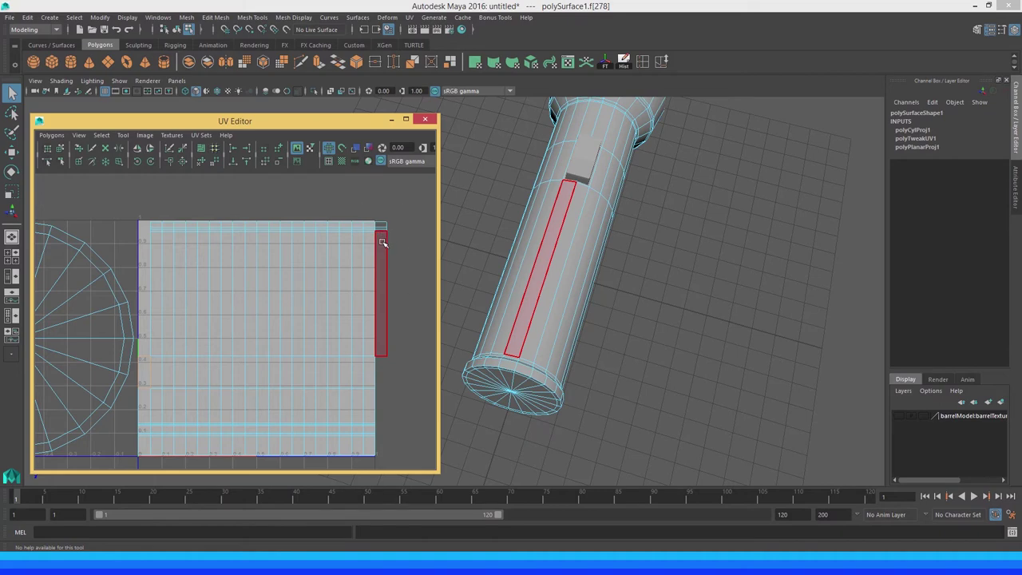
# In edge mode, select and clear the barrel's seam edges on both shell borders to inspect them
pyautogui.press('F10')
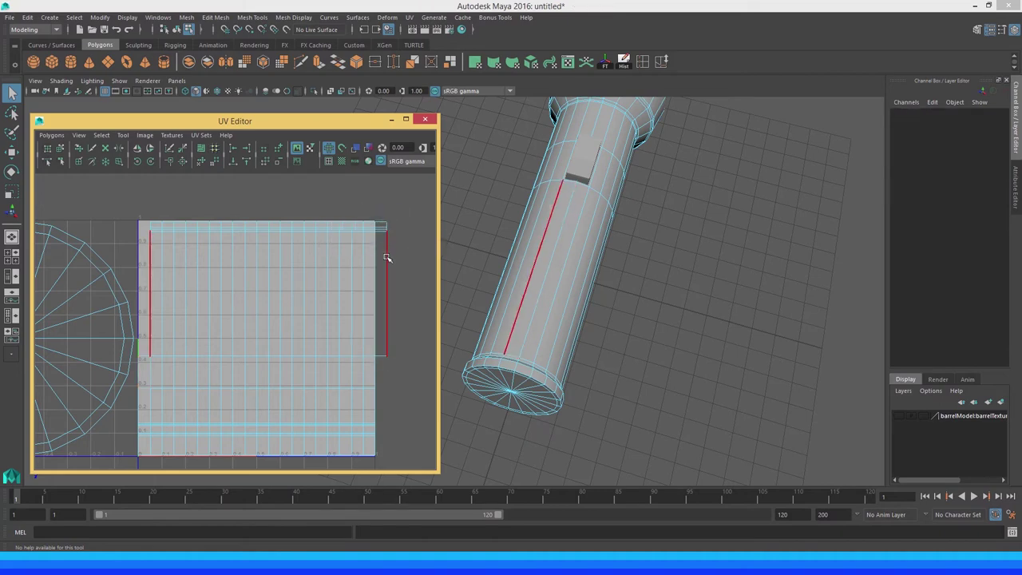
pyautogui.click(386, 257)
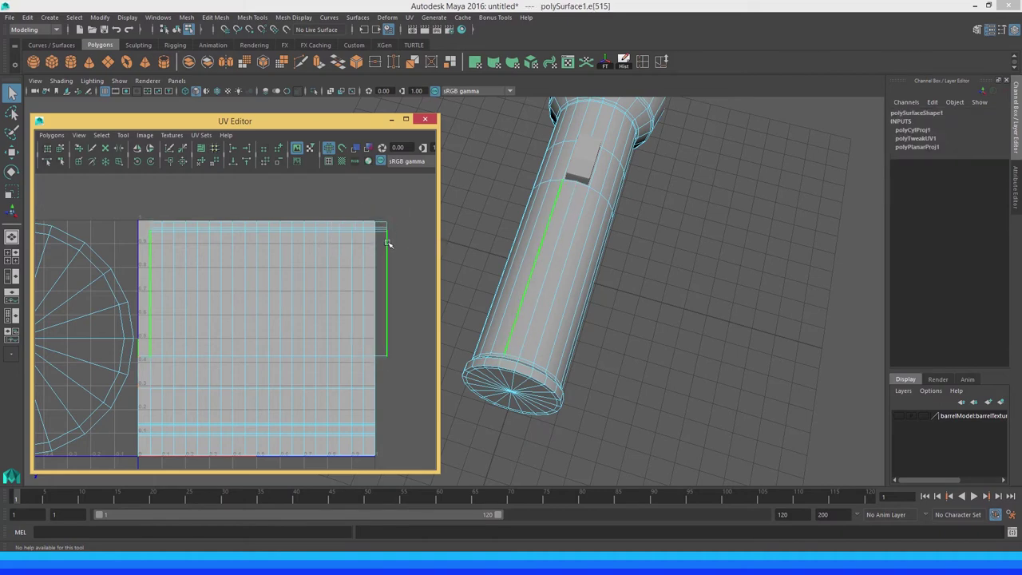
pyautogui.click(383, 240)
pyautogui.click(149, 233)
pyautogui.click(148, 224)
pyautogui.click(381, 345)
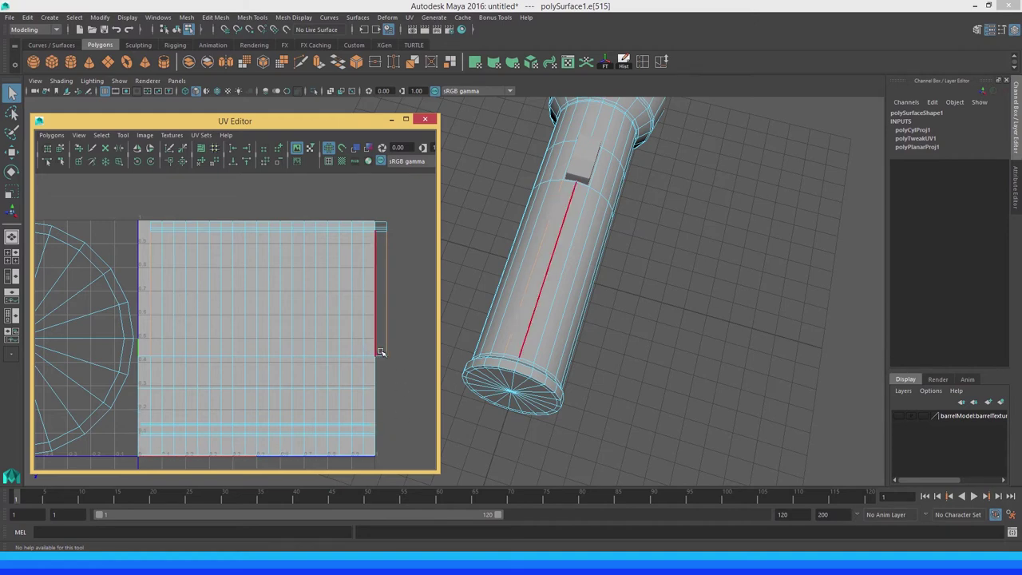
pyautogui.click(383, 232)
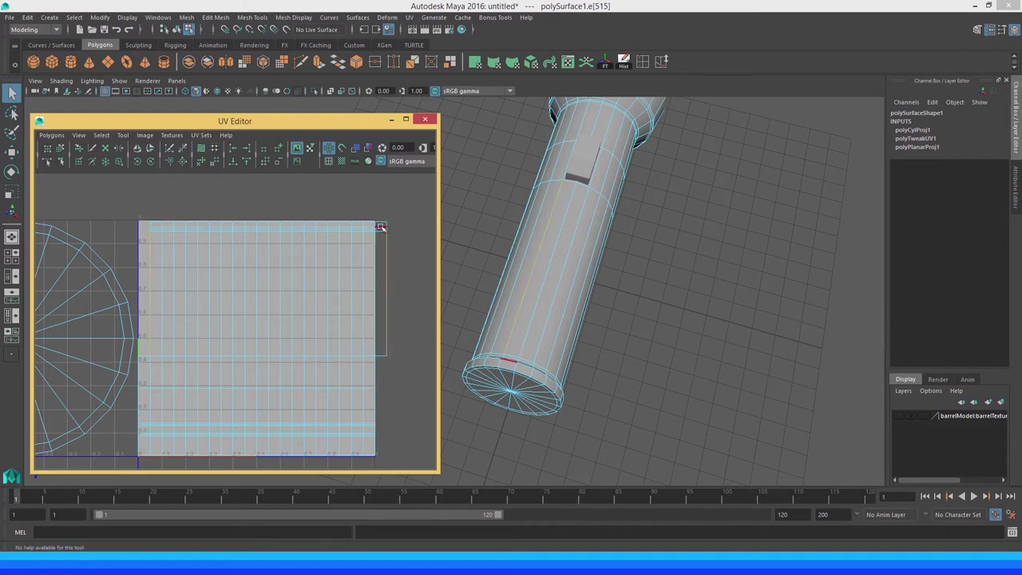
# Zoom to the shell's top-right corner edge, test a small move on it, then undo
pyautogui.scroll(2, 297, 206)
pyautogui.moveTo(343, 253)
pyautogui.keyDown('alt'); pyautogui.mouseDown(button='middle')
pyautogui.moveTo(254, 299)
pyautogui.moveTo(296, 201)
pyautogui.mouseUp(button='middle'); pyautogui.keyUp('alt')
pyautogui.click(293, 196)
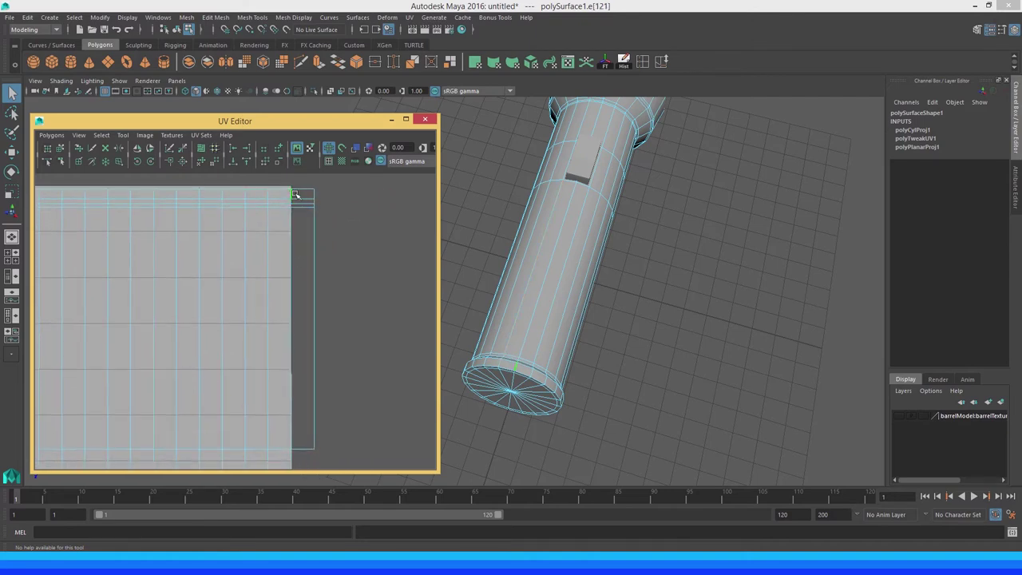
pyautogui.press('w')
pyautogui.moveTo(293, 197); pyautogui.dragTo(297, 186)
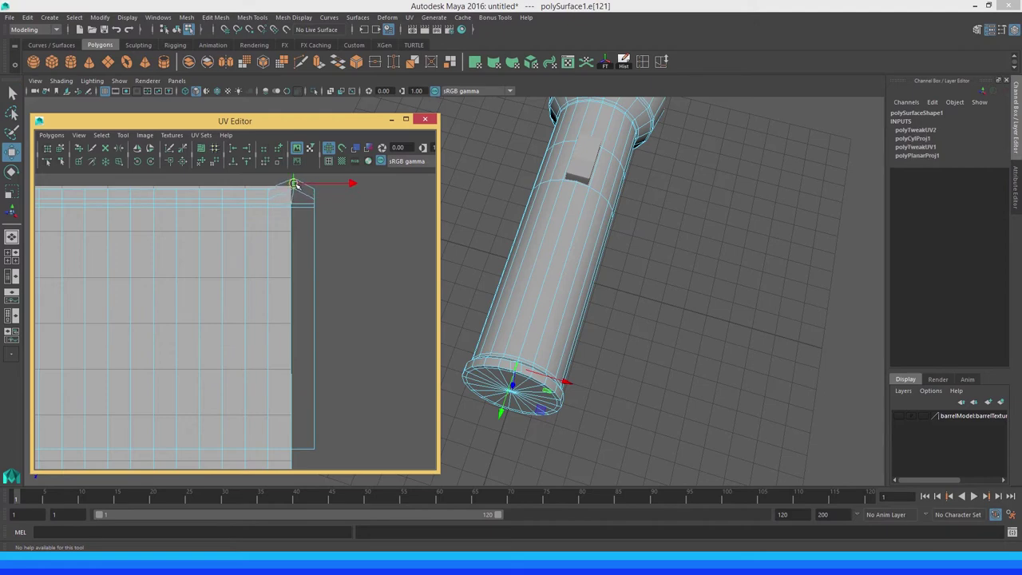
pyautogui.hotkey('ctrl', 'z')
pyautogui.press('q')
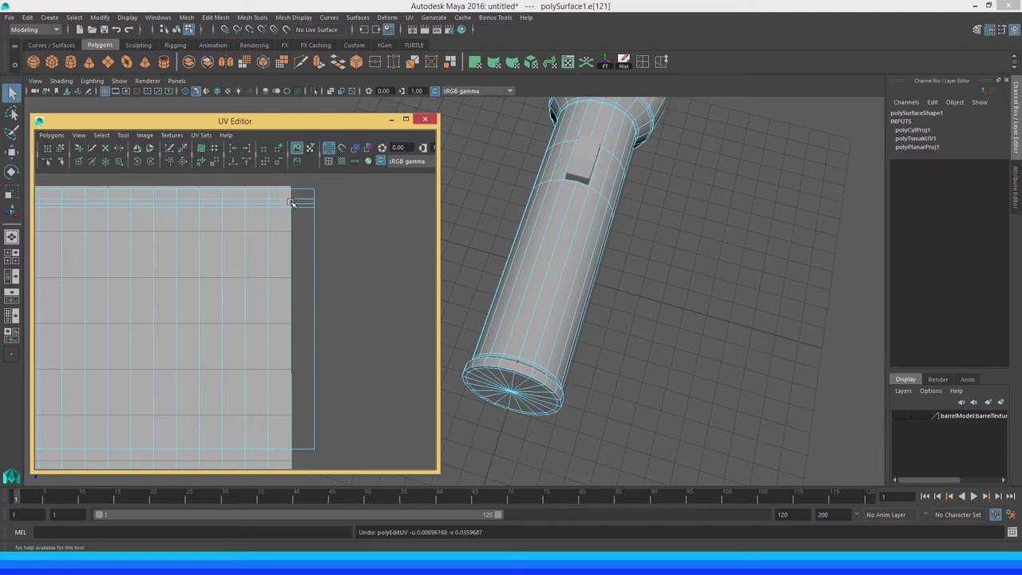
# Move the UV Editor window higher and enlarge it over the shell's top-right corner
pyautogui.click(280, 204)
pyautogui.keyDown('alt'); pyautogui.moveTo(246, 281); pyautogui.dragTo(229, 336, button='middle'); pyautogui.keyUp('alt')
pyautogui.scroll(3, 230, 336)
pyautogui.keyDown('alt'); pyautogui.moveTo(320, 299); pyautogui.dragTo(281, 336, button='middle'); pyautogui.keyUp('alt')
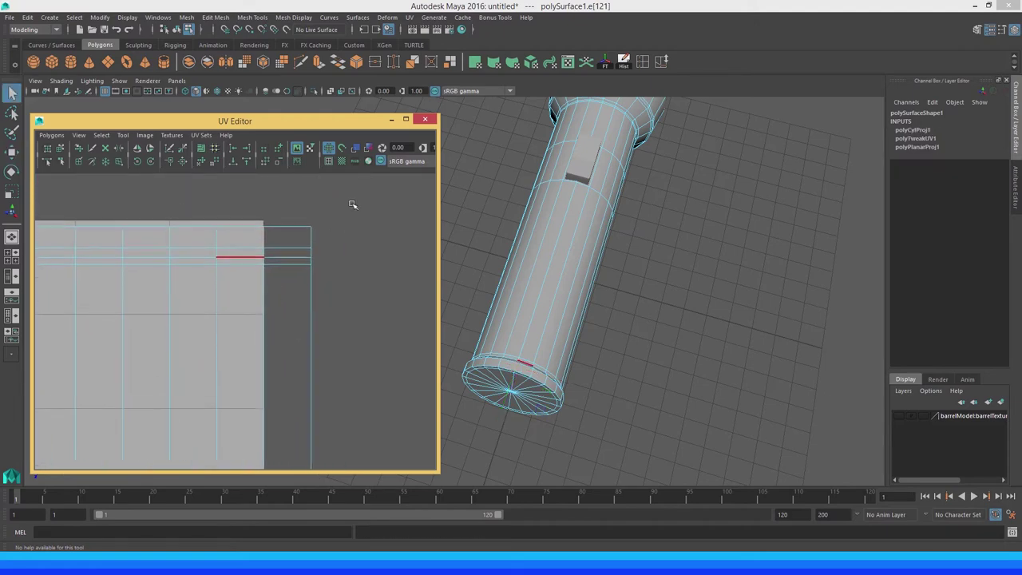
pyautogui.click(354, 200)
pyautogui.moveTo(342, 119); pyautogui.dragTo(366, 60)
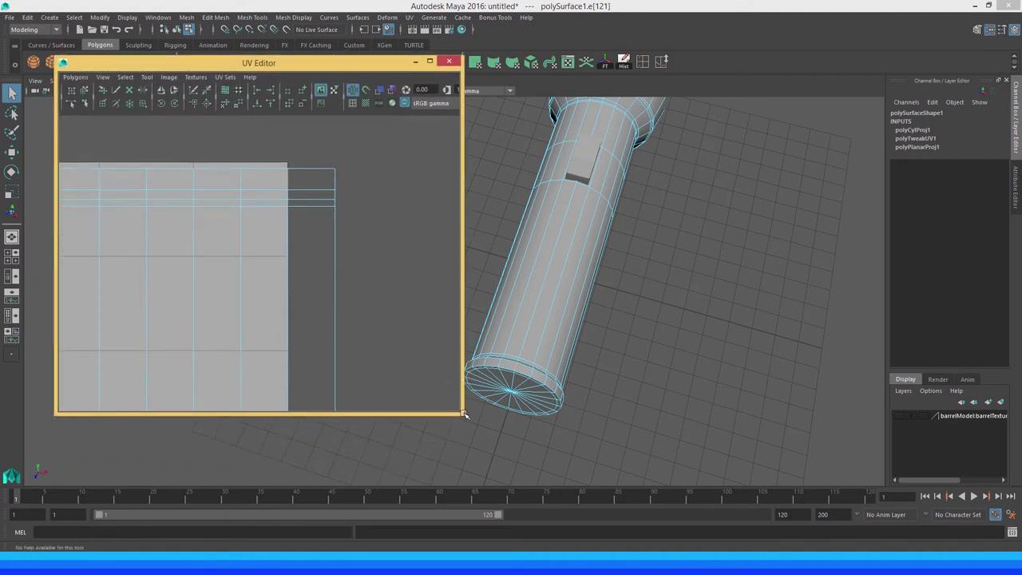
pyautogui.moveTo(464, 414)
pyautogui.mouseDown()
pyautogui.moveTo(554, 433)
pyautogui.moveTo(744, 509)
pyautogui.mouseUp()
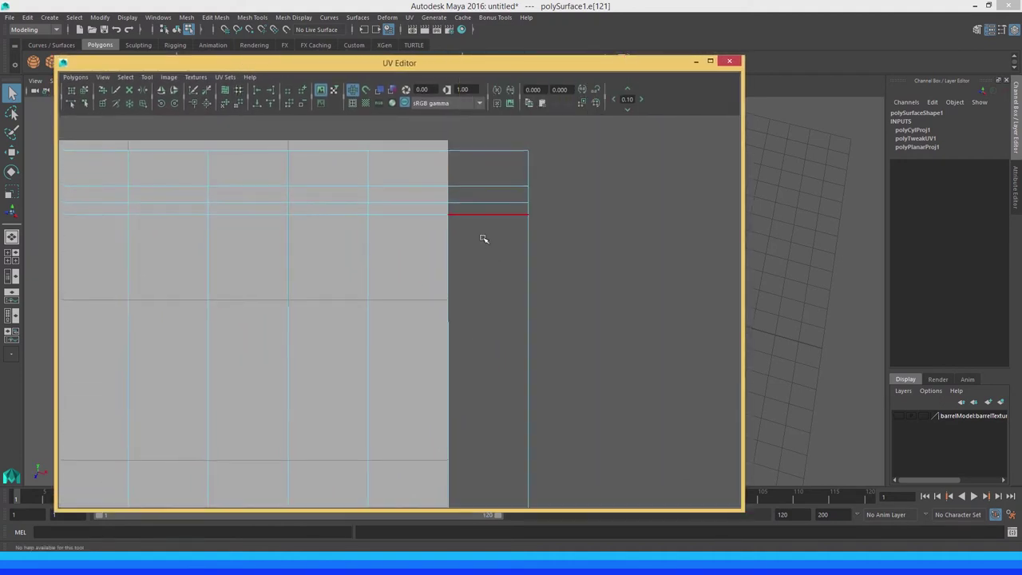
pyautogui.click(448, 208)
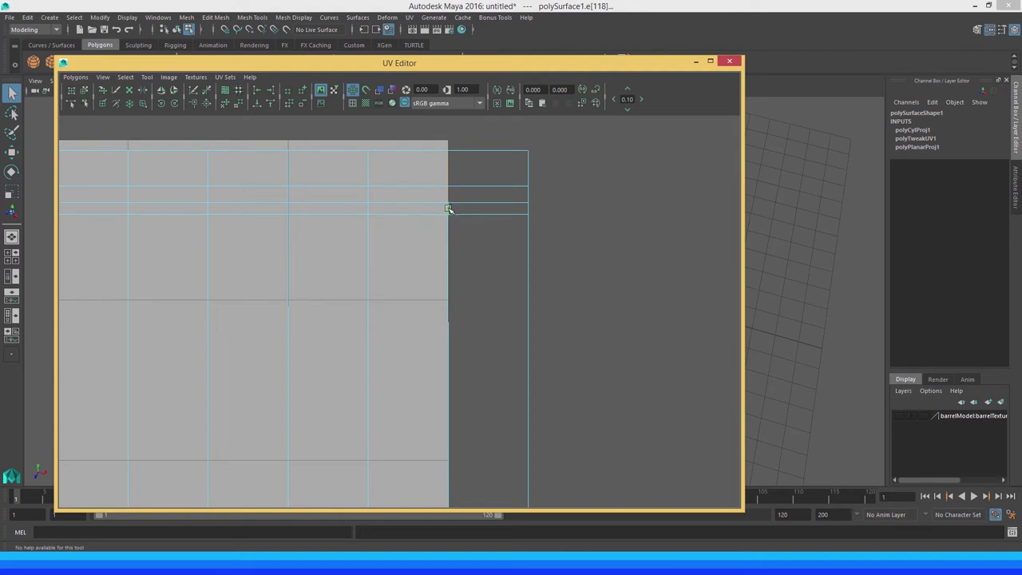
# Select the right-border edge loop, keep only the strip's short top edge, and cut the UVs there
pyautogui.doubleClick(448, 208)
pyautogui.keyDown('alt'); pyautogui.moveTo(450, 221); pyautogui.dragTo(391, 298, button='right'); pyautogui.keyUp('alt')
pyautogui.keyDown('alt'); pyautogui.moveTo(390, 298); pyautogui.dragTo(437, 340, button='middle'); pyautogui.keyUp('alt')
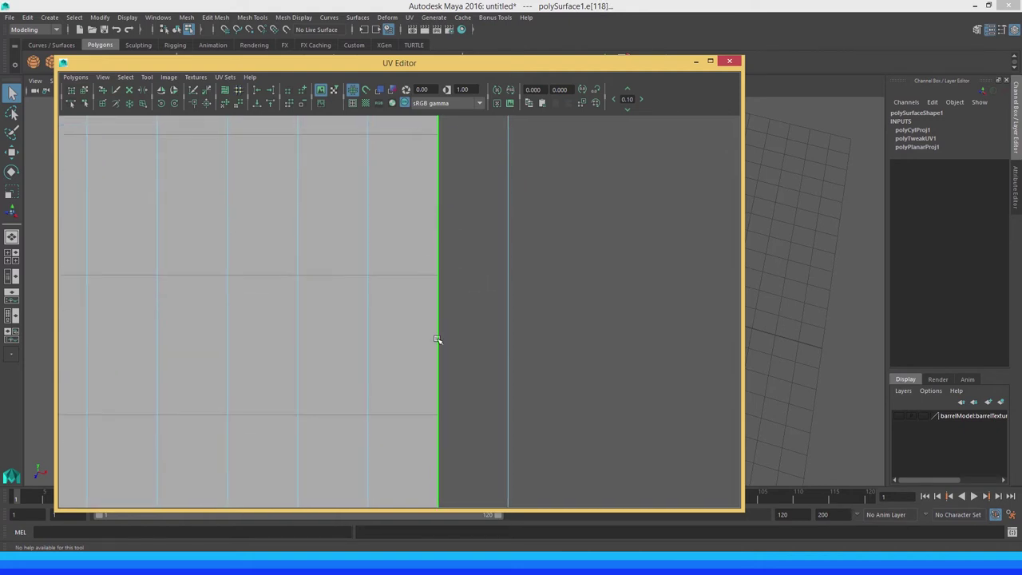
pyautogui.moveTo(438, 340)
pyautogui.keyDown('alt'); pyautogui.mouseDown(button='right')
pyautogui.moveTo(356, 308)
pyautogui.moveTo(359, 327)
pyautogui.moveTo(379, 269)
pyautogui.moveTo(356, 246)
pyautogui.mouseUp(button='right'); pyautogui.keyUp('alt')
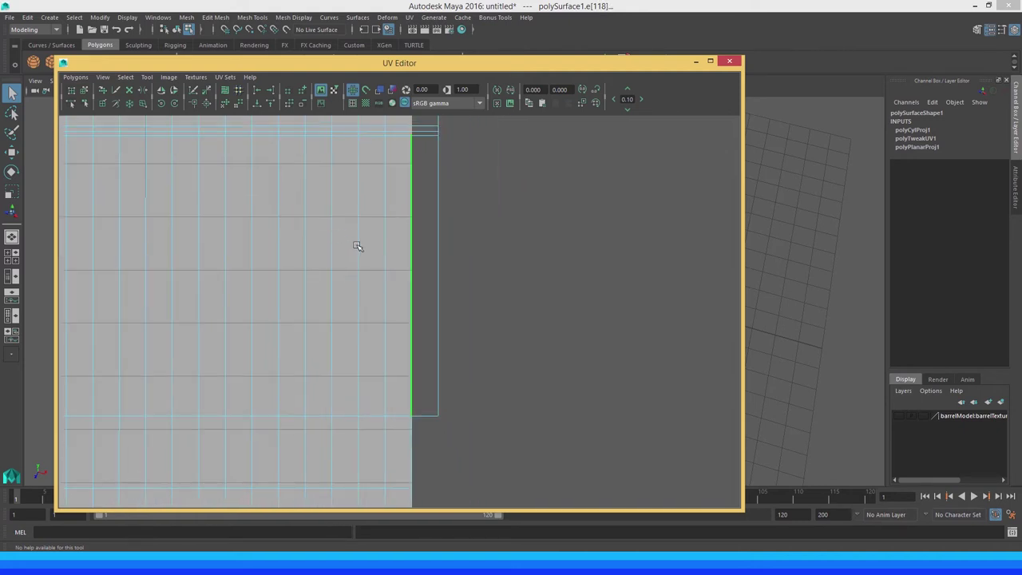
pyautogui.keyDown('alt'); pyautogui.moveTo(357, 246); pyautogui.dragTo(358, 287, button='middle'); pyautogui.keyUp('alt')
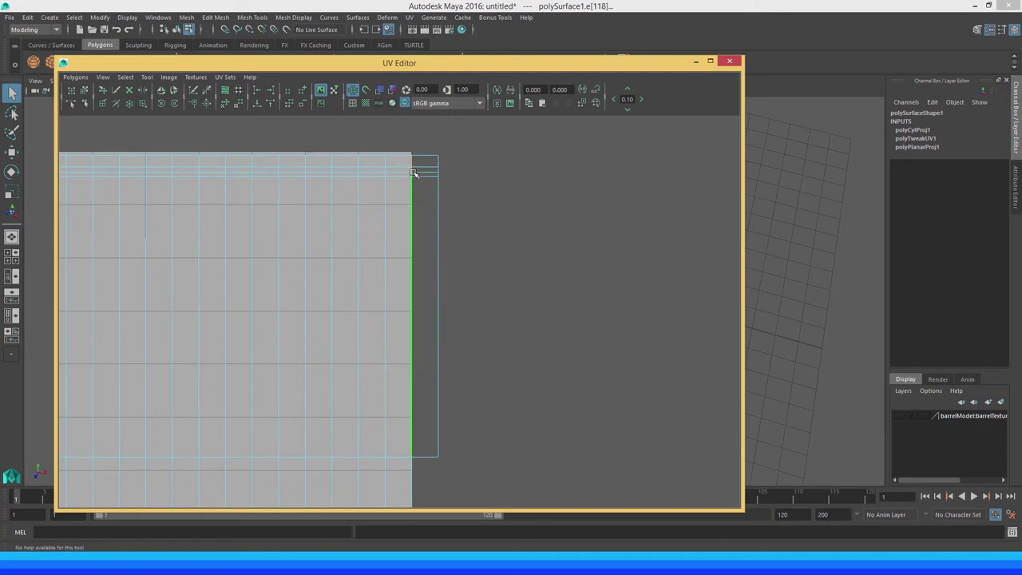
pyautogui.click(413, 173)
pyautogui.click(272, 137)
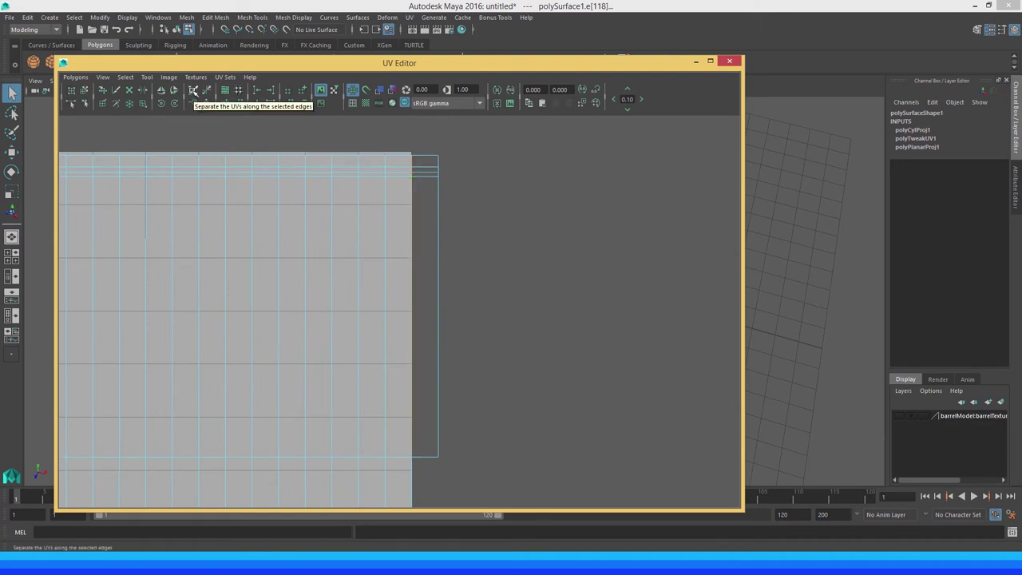
pyautogui.click(193, 91)
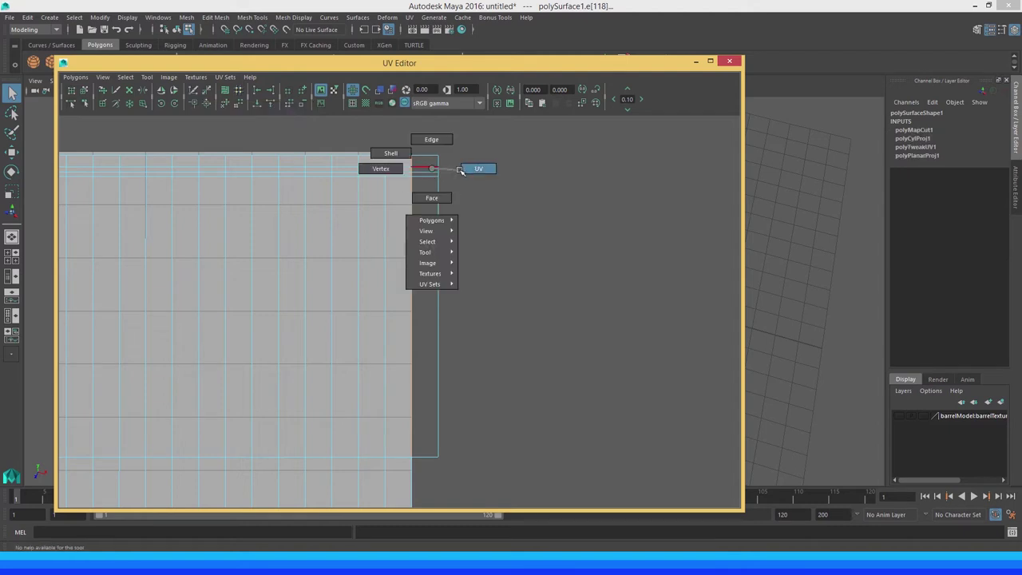
# Select all UVs of the narrow strip, test a small move to the right, and undo it
pyautogui.moveTo(432, 169); pyautogui.dragTo(479, 167, button='right')
pyautogui.moveTo(433, 148); pyautogui.dragTo(450, 165)
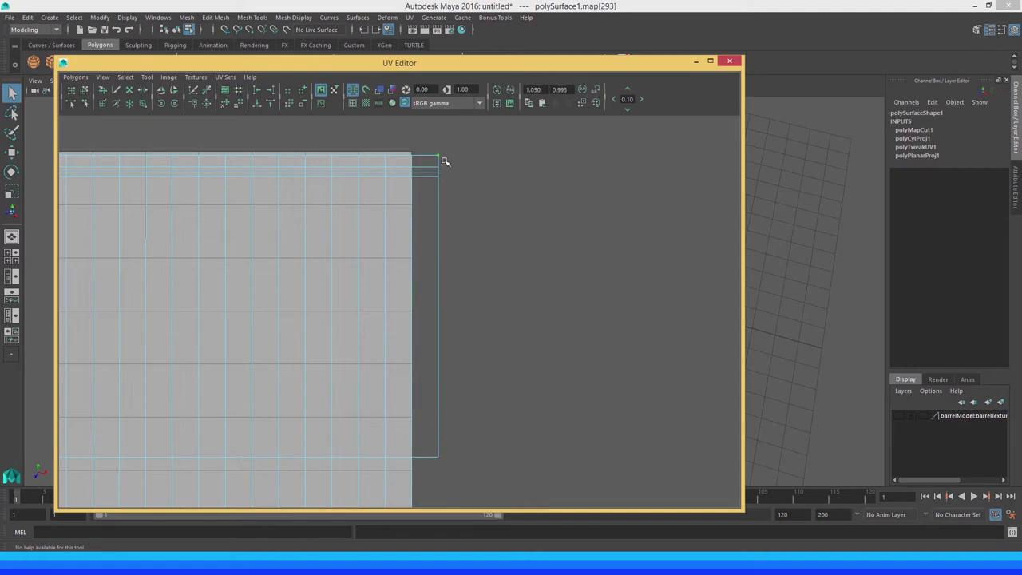
pyautogui.keyDown('ctrl'); pyautogui.moveTo(441, 156); pyautogui.dragTo(467, 152, button='right'); pyautogui.keyUp('ctrl')
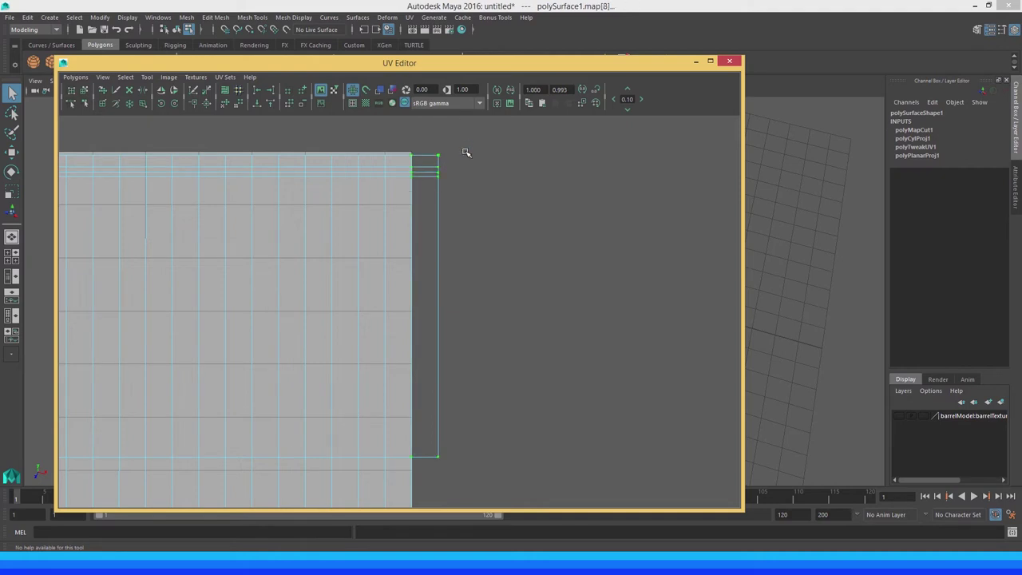
pyautogui.keyDown('alt'); pyautogui.moveTo(532, 338); pyautogui.dragTo(338, 308, button='right'); pyautogui.keyUp('alt')
pyautogui.keyDown('alt'); pyautogui.moveTo(338, 308); pyautogui.dragTo(497, 302, button='middle'); pyautogui.keyUp('alt')
pyautogui.press('w')
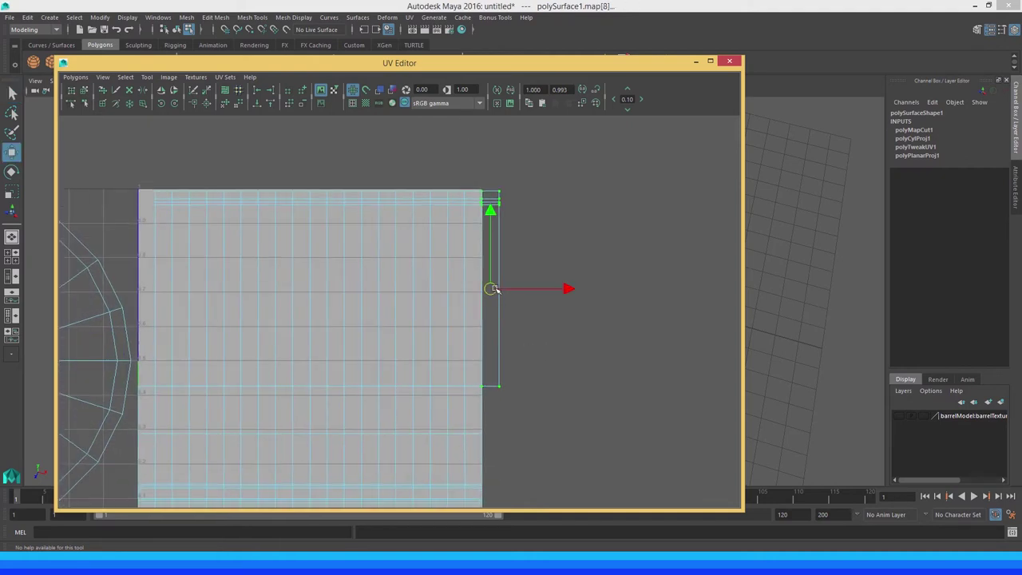
pyautogui.moveTo(494, 289); pyautogui.dragTo(520, 287)
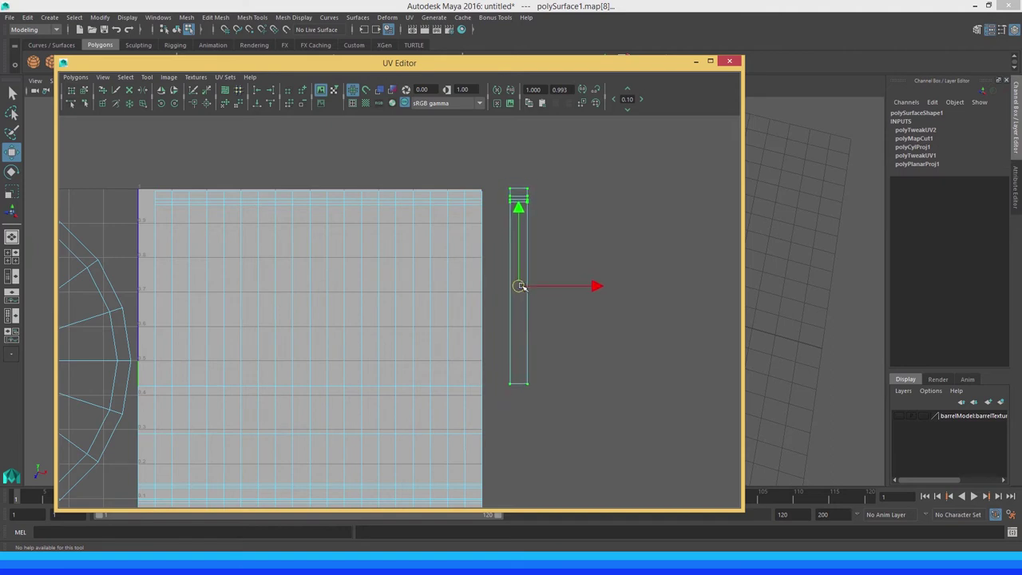
pyautogui.hotkey('ctrl', 'z')
# Move the strip over to the shell's left border and zoom in on its top
pyautogui.moveTo(563, 288); pyautogui.dragTo(223, 288)
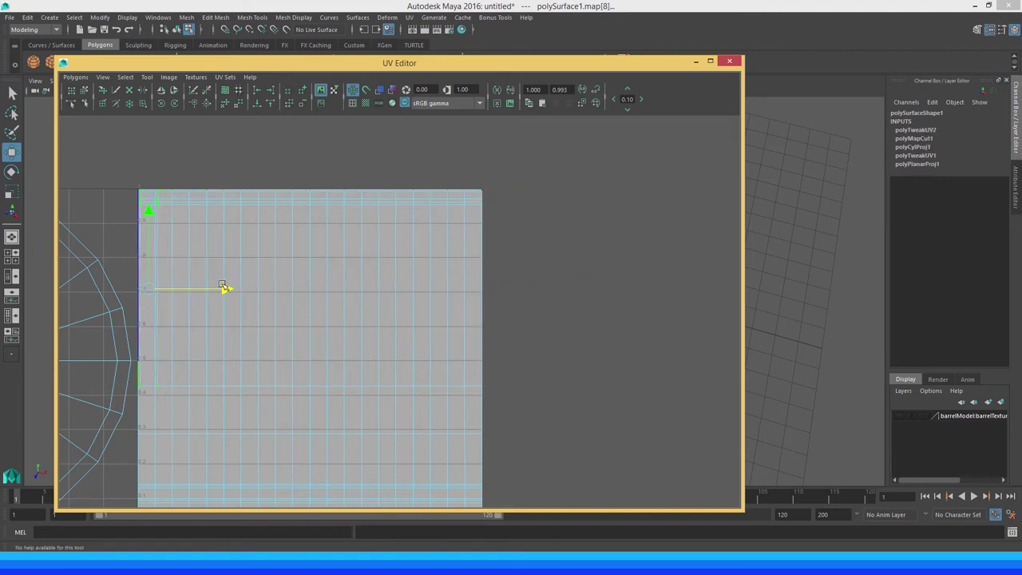
pyautogui.keyDown('alt'); pyautogui.moveTo(222, 288); pyautogui.dragTo(244, 317, button='middle'); pyautogui.keyUp('alt')
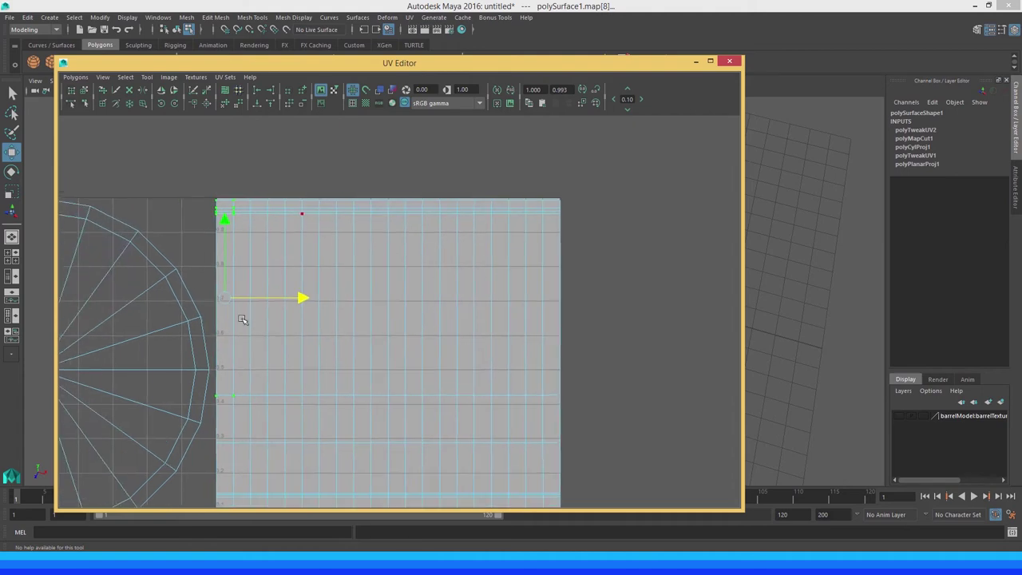
pyautogui.scroll(3, 358, 288)
pyautogui.keyDown('alt'); pyautogui.moveTo(359, 287); pyautogui.dragTo(341, 283, button='middle'); pyautogui.keyUp('alt')
pyautogui.scroll(2, 399, 342)
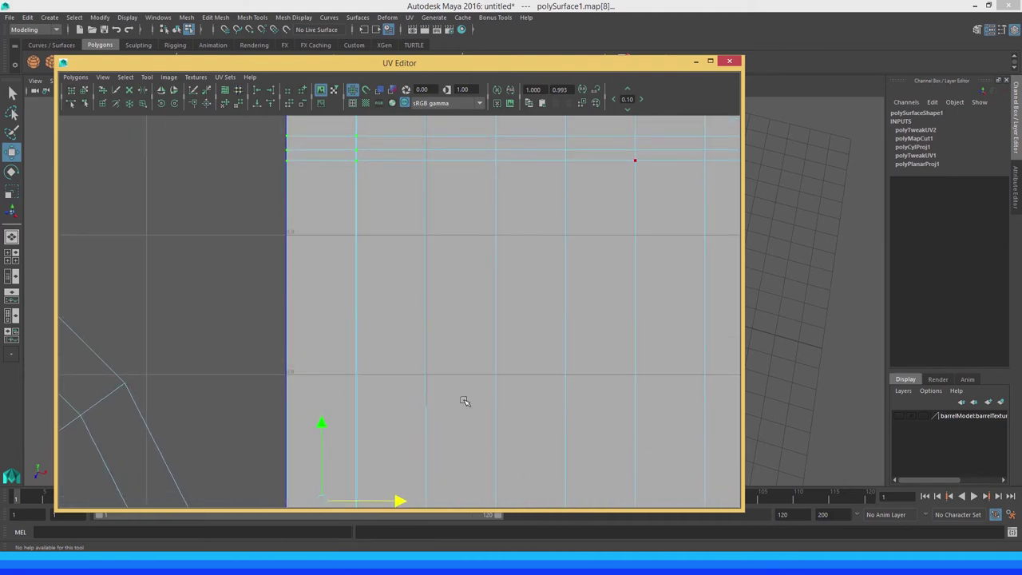
pyautogui.moveTo(463, 404)
pyautogui.keyDown('alt'); pyautogui.mouseDown(button='middle')
pyautogui.moveTo(442, 376)
pyautogui.moveTo(435, 401)
pyautogui.mouseUp(button='middle'); pyautogui.keyUp('alt')
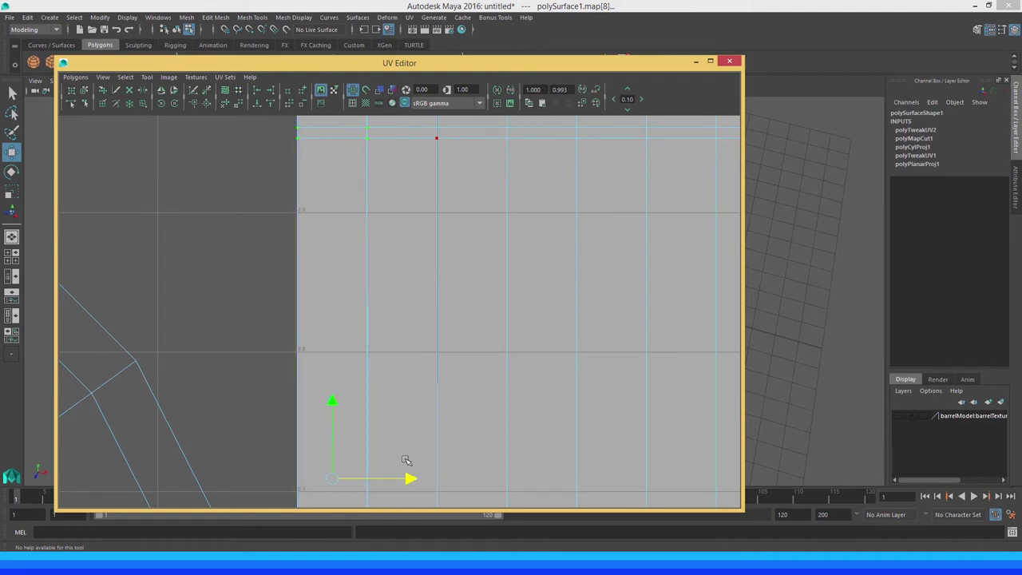
pyautogui.keyDown('alt'); pyautogui.moveTo(376, 333); pyautogui.dragTo(386, 438, button='middle'); pyautogui.keyUp('alt')
pyautogui.press('q')
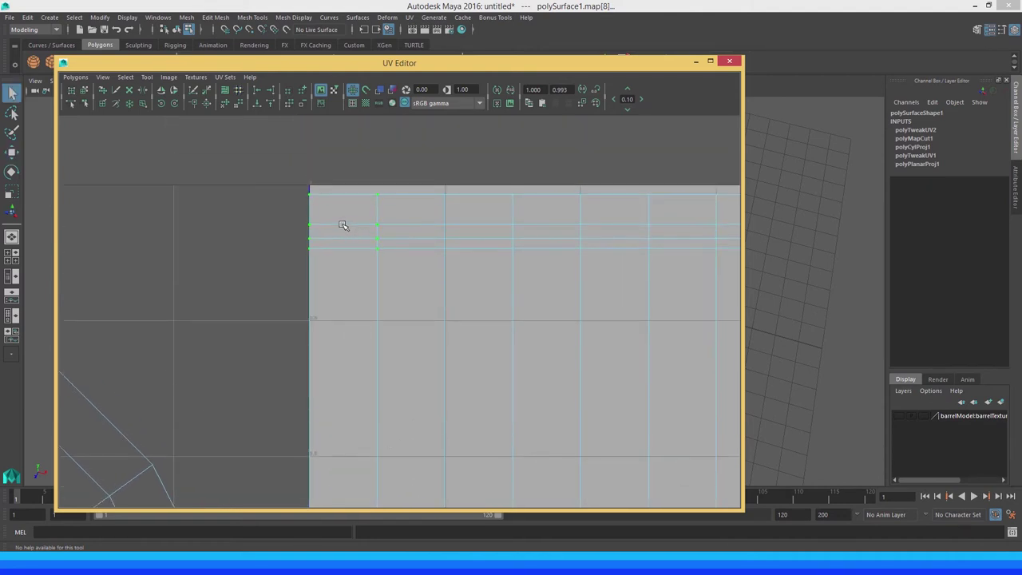
pyautogui.moveTo(344, 226); pyautogui.dragTo(370, 208, button='right')
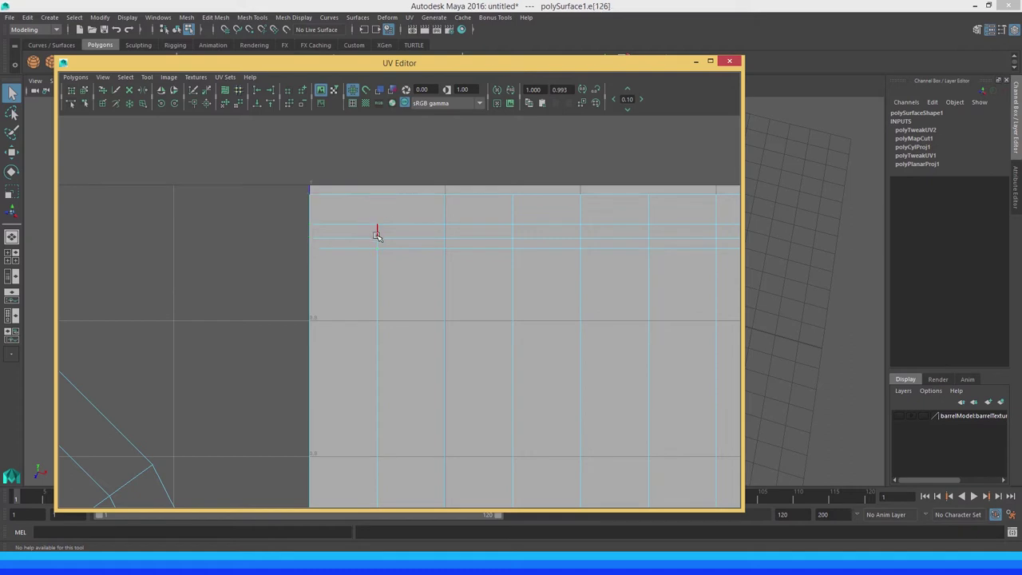
# Select the rectangle shell's full vertical seam edge column
pyautogui.click(378, 237)
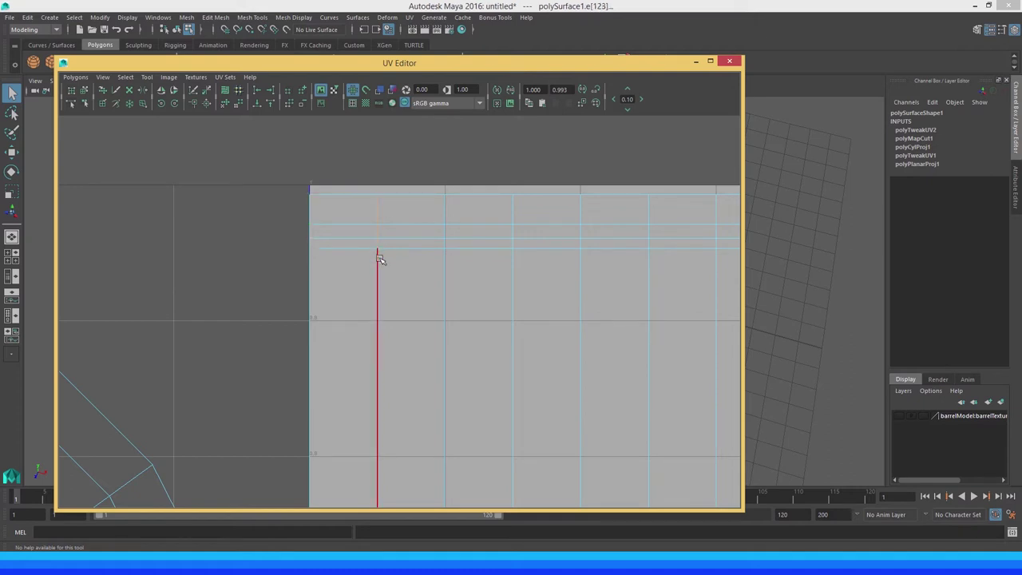
pyautogui.doubleClick(378, 256)
pyautogui.moveTo(450, 381)
pyautogui.keyDown('alt'); pyautogui.mouseDown(button='middle')
pyautogui.moveTo(438, 301)
pyautogui.moveTo(434, 348)
pyautogui.moveTo(422, 171)
pyautogui.moveTo(422, 285)
pyautogui.moveTo(469, 374)
pyautogui.mouseUp(button='middle'); pyautogui.keyUp('alt')
pyautogui.scroll(-3, 379, 252)
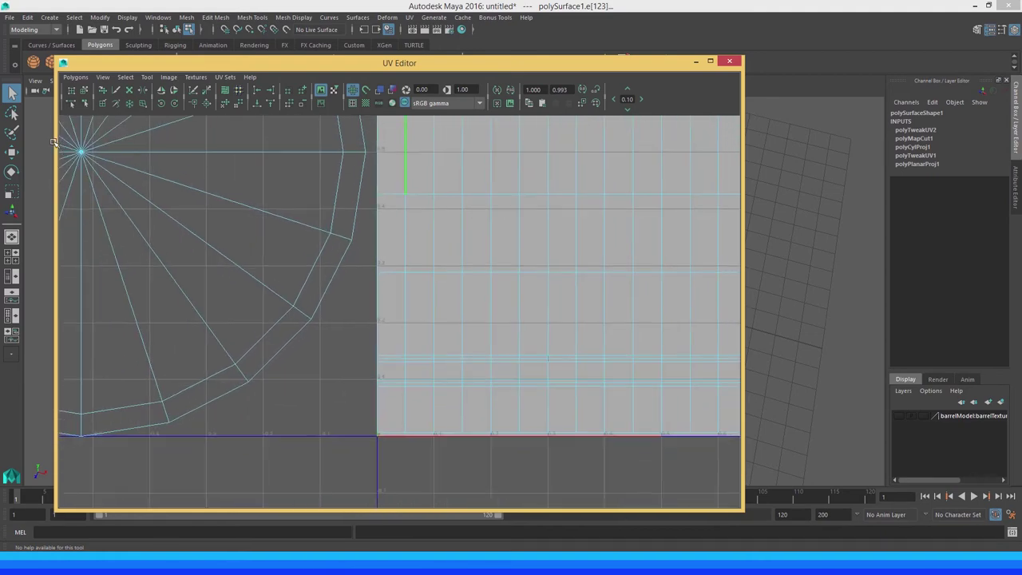
pyautogui.scroll(3, 354, 360)
pyautogui.scroll(2, 390, 341)
# Add the short horizontal edge and its matching edge, then Move and Sew the UV edges
pyautogui.click(358, 329)
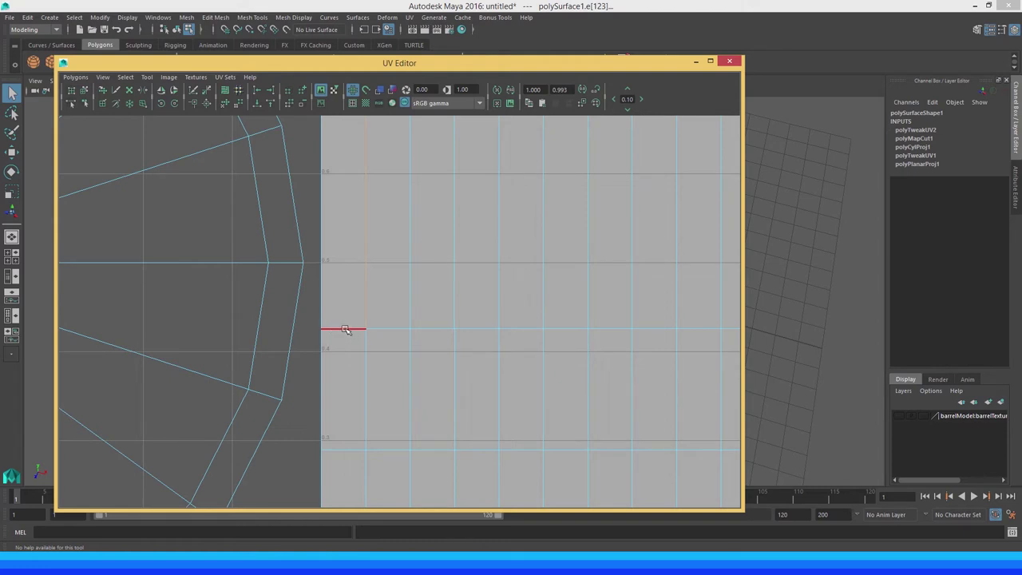
pyautogui.click(242, 126)
pyautogui.click(207, 103)
pyautogui.scroll(-2, 397, 239)
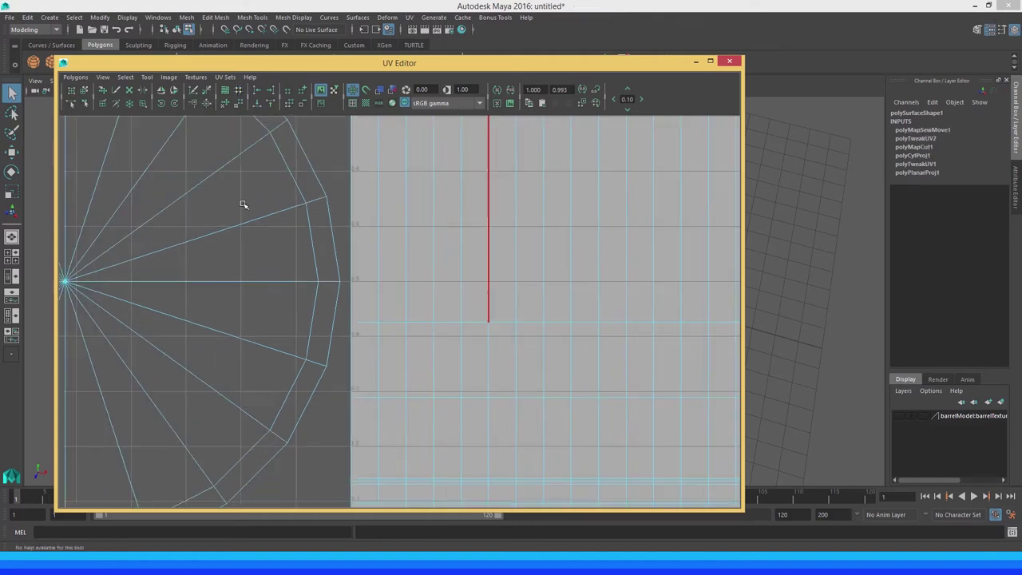
pyautogui.scroll(-2, 244, 204)
pyautogui.scroll(-1, 296, 245)
pyautogui.scroll(-1, 351, 264)
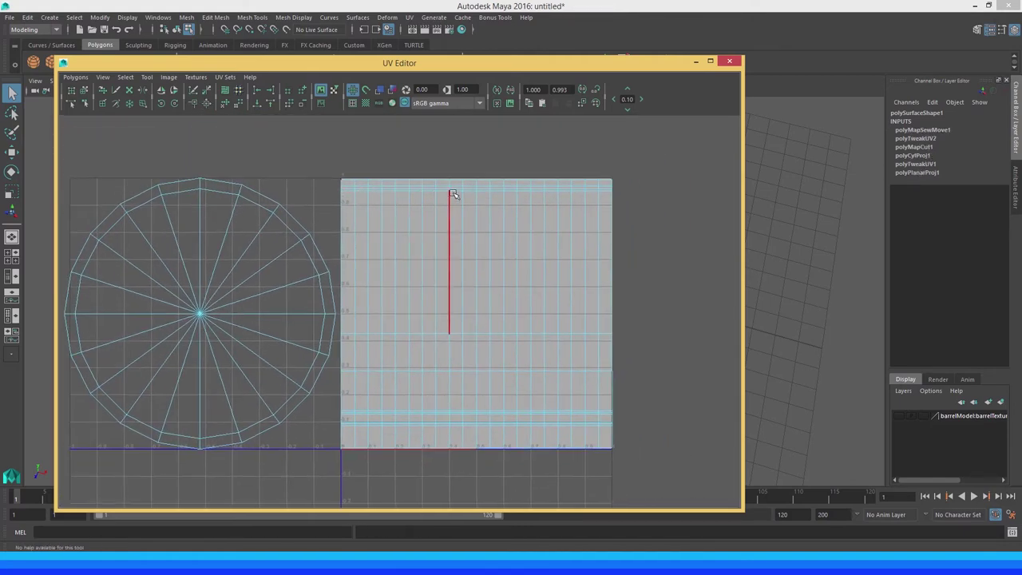
# Select the shell's top UV rows, try moving them up and right, then undo
pyautogui.moveTo(452, 194); pyautogui.dragTo(410, 175, button='right')
pyautogui.moveTo(361, 190); pyautogui.dragTo(379, 189, button='right')
pyautogui.click(382, 179)
pyautogui.moveTo(384, 176); pyautogui.dragTo(421, 159, button='right')
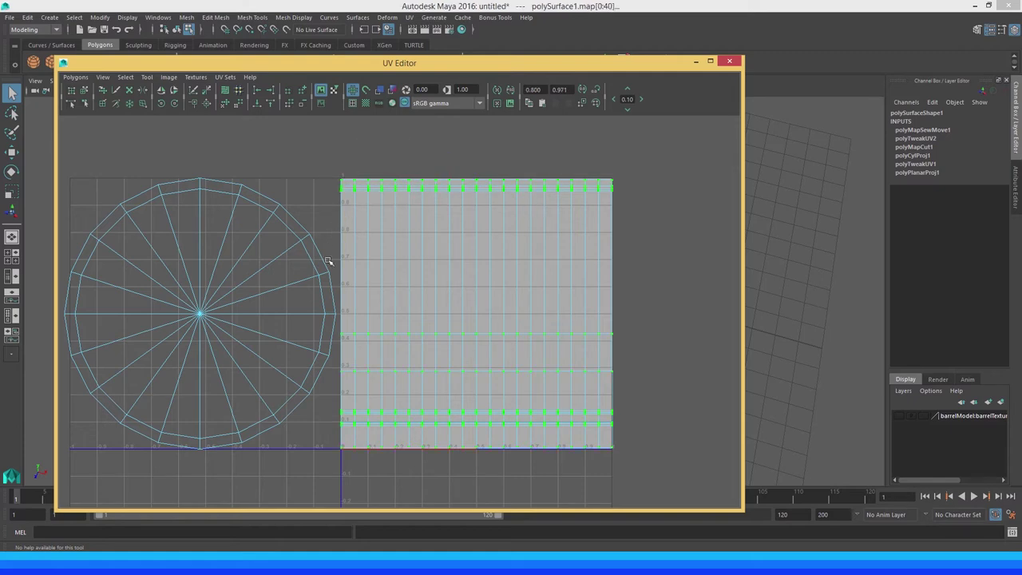
pyautogui.press('w')
pyautogui.moveTo(481, 314); pyautogui.dragTo(543, 283)
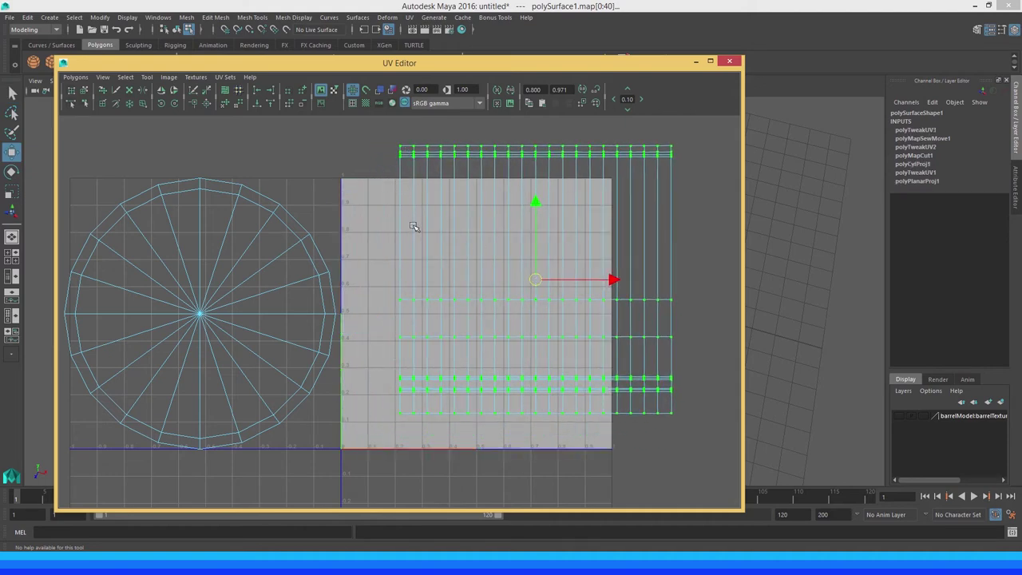
pyautogui.hotkey('ctrl', 'z')
# Nudge a single UV on the left seam slightly upward and select its neighbour
pyautogui.keyDown('alt'); pyautogui.moveTo(360, 283); pyautogui.dragTo(422, 256, button='middle'); pyautogui.keyUp('alt')
pyautogui.scroll(3, 467, 333)
pyautogui.scroll(2, 430, 345)
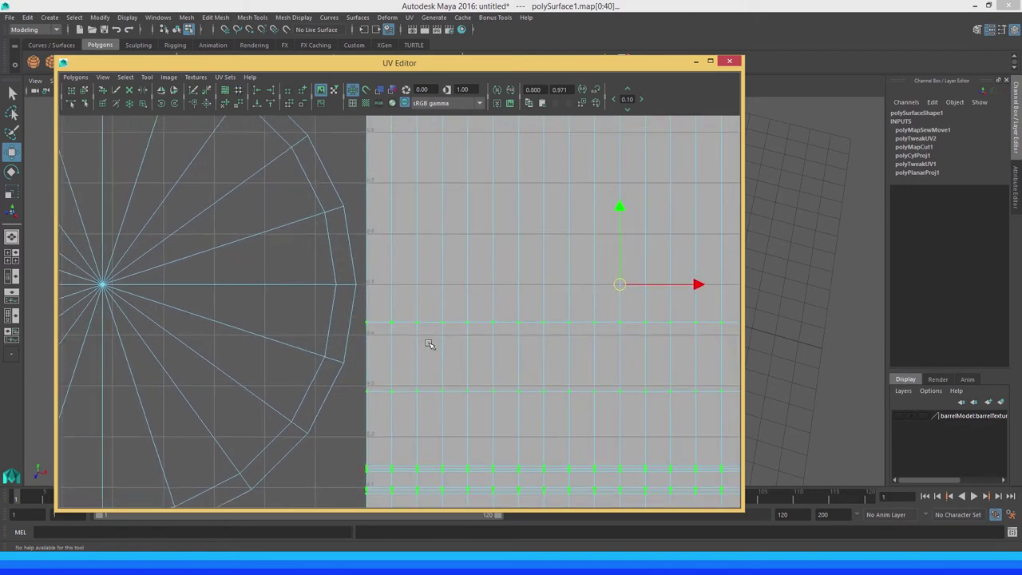
pyautogui.click(394, 322)
pyautogui.moveTo(402, 326); pyautogui.dragTo(369, 310)
pyautogui.click(366, 322)
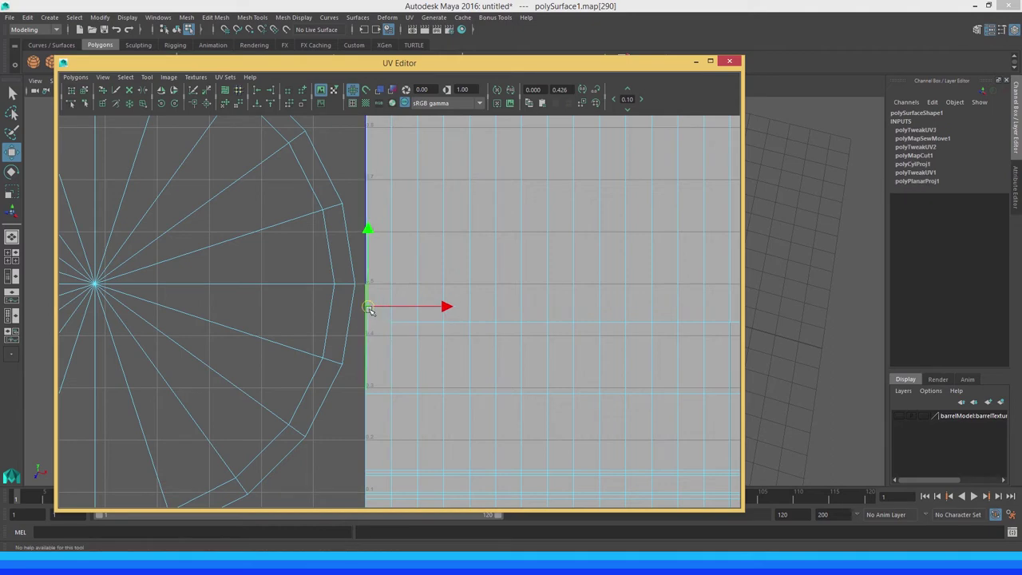
# Undo the UV nudge, then try and undo a small downward move of a top-left UV
pyautogui.hotkey('ctrl', 'z')
pyautogui.keyDown('alt'); pyautogui.moveTo(384, 200); pyautogui.dragTo(362, 406, button='middle'); pyautogui.keyUp('alt')
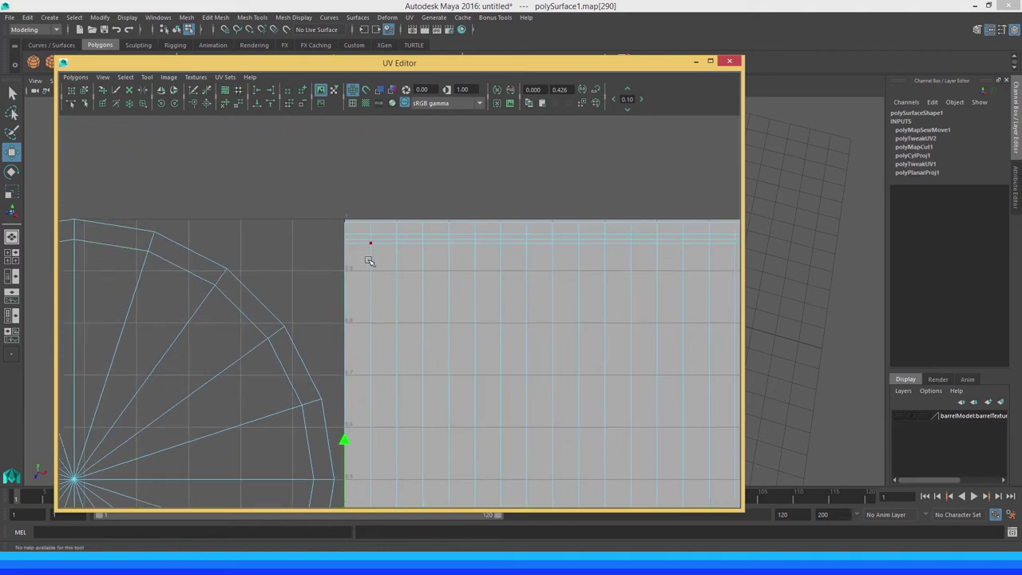
pyautogui.click(370, 244)
pyautogui.moveTo(371, 244); pyautogui.dragTo(374, 260)
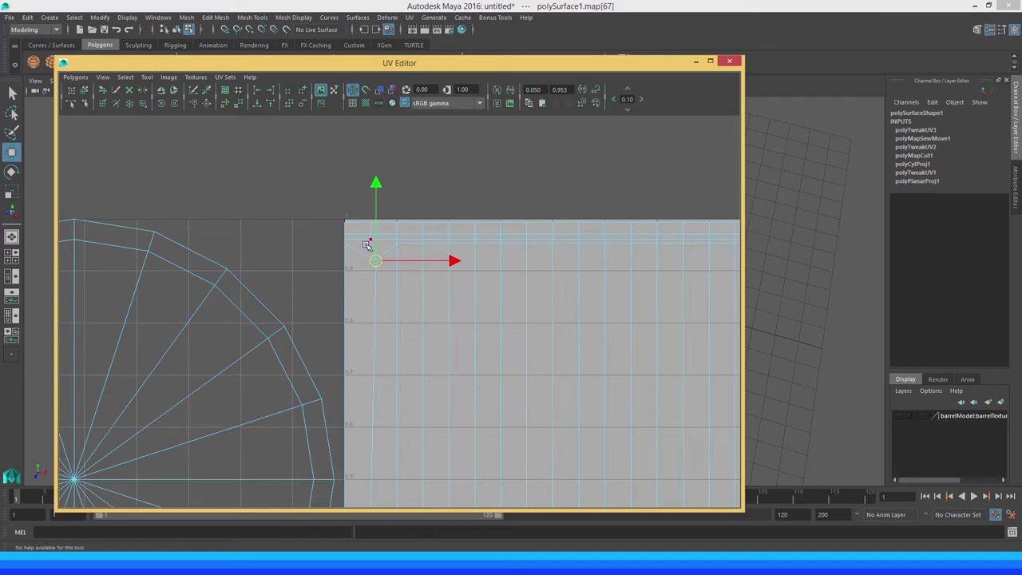
pyautogui.hotkey('ctrl', 'z')
# Return to the Select tool, reframe both UV shells, and shift the UV Editor window left
pyautogui.scroll(-2, 394, 283)
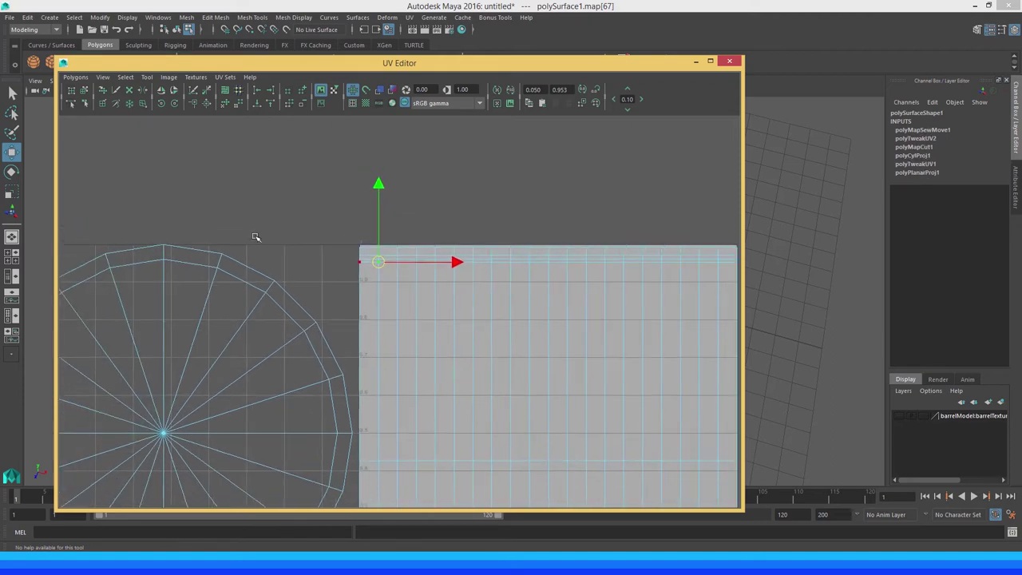
pyautogui.scroll(-1, 482, 310)
pyautogui.keyDown('alt'); pyautogui.moveTo(551, 345); pyautogui.dragTo(508, 272, button='middle'); pyautogui.keyUp('alt')
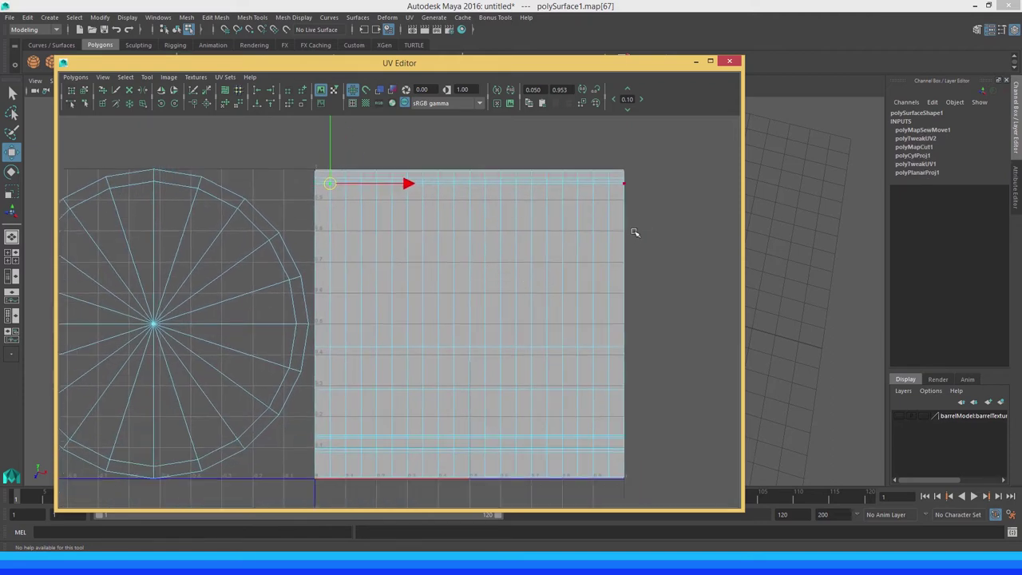
pyautogui.press('q')
pyautogui.scroll(-1, 647, 346)
pyautogui.keyDown('alt'); pyautogui.moveTo(607, 338); pyautogui.dragTo(591, 342, button='middle'); pyautogui.keyUp('alt')
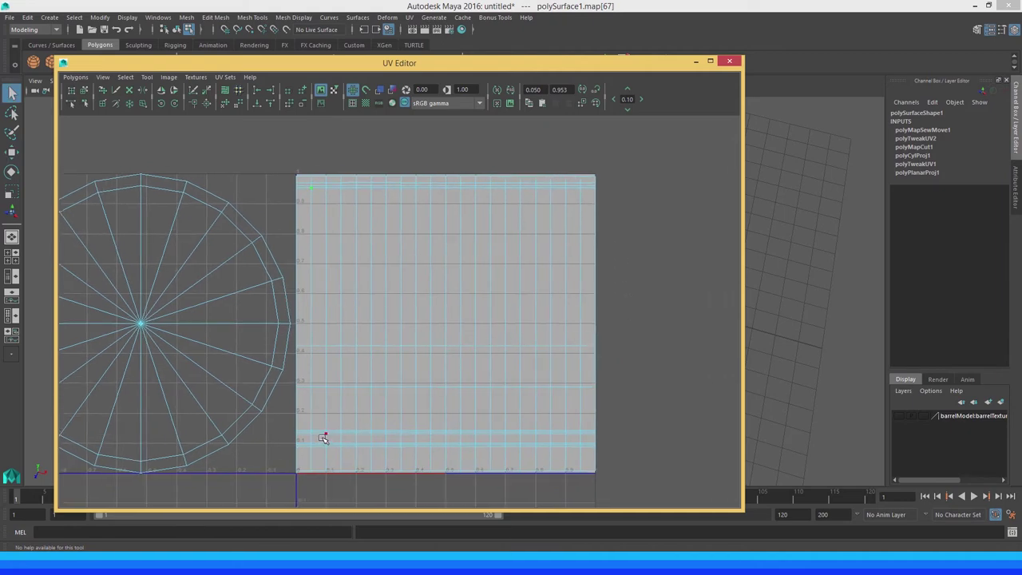
pyautogui.scroll(2, 595, 402)
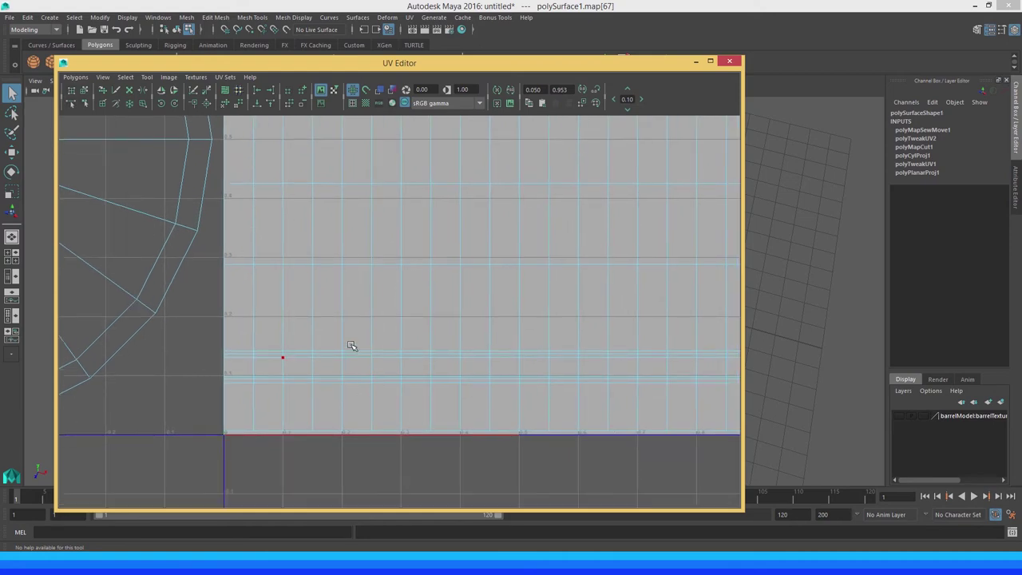
pyautogui.scroll(2, 335, 367)
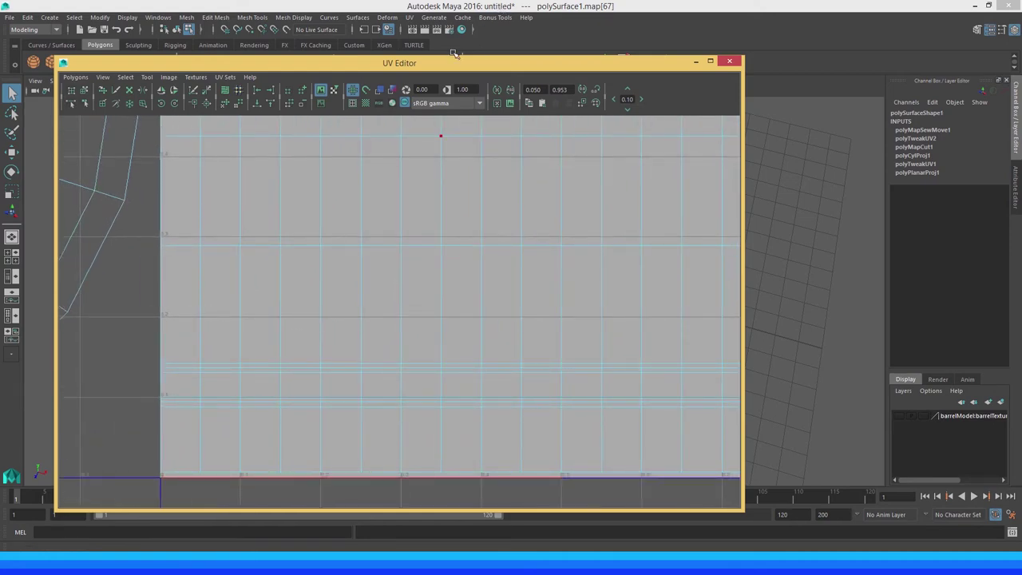
pyautogui.moveTo(456, 67); pyautogui.dragTo(448, 67)
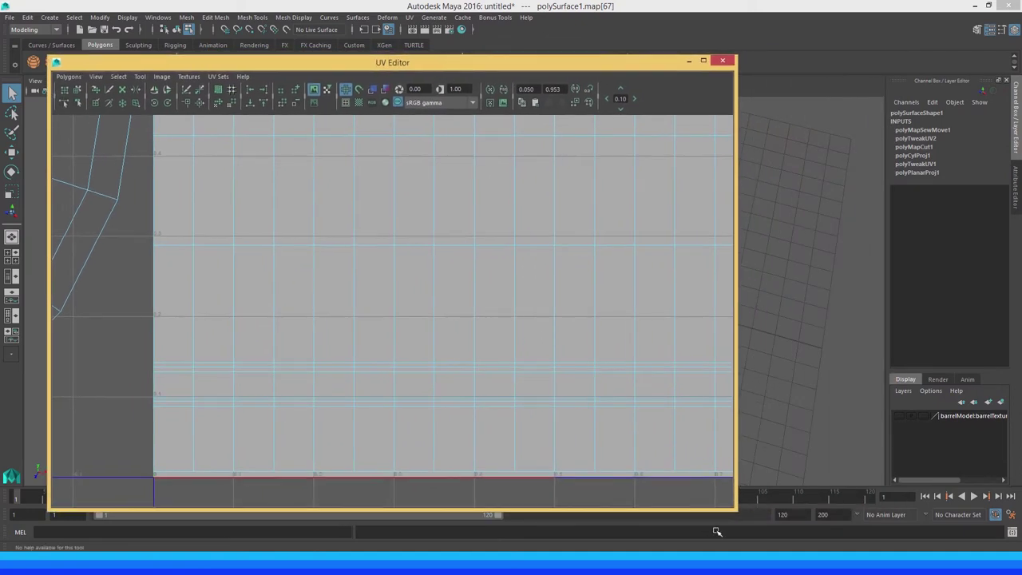
# Shrink the UV Editor beside the model, select the barrel object with F8, and toggle Dim Image
pyautogui.moveTo(738, 513); pyautogui.dragTo(455, 468)
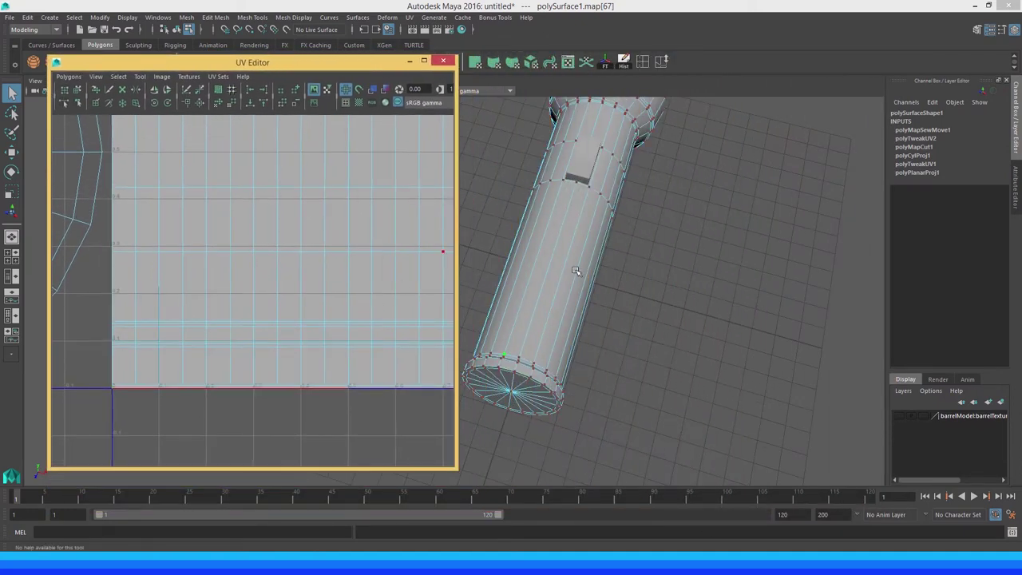
pyautogui.moveTo(535, 269); pyautogui.dragTo(566, 247, button='right')
pyautogui.press('F8')
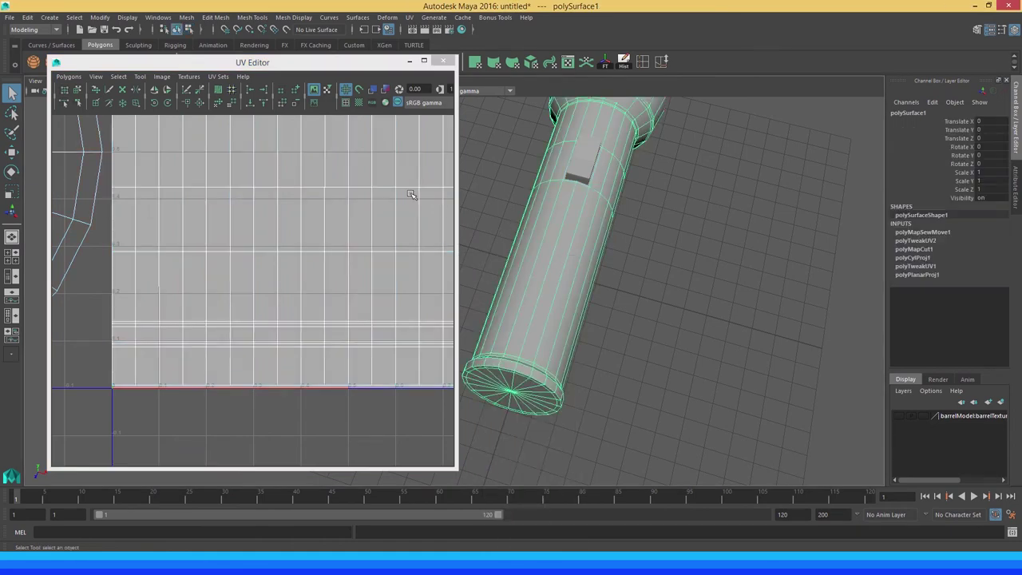
pyautogui.click(316, 115)
pyautogui.scroll(2, 300, 176)
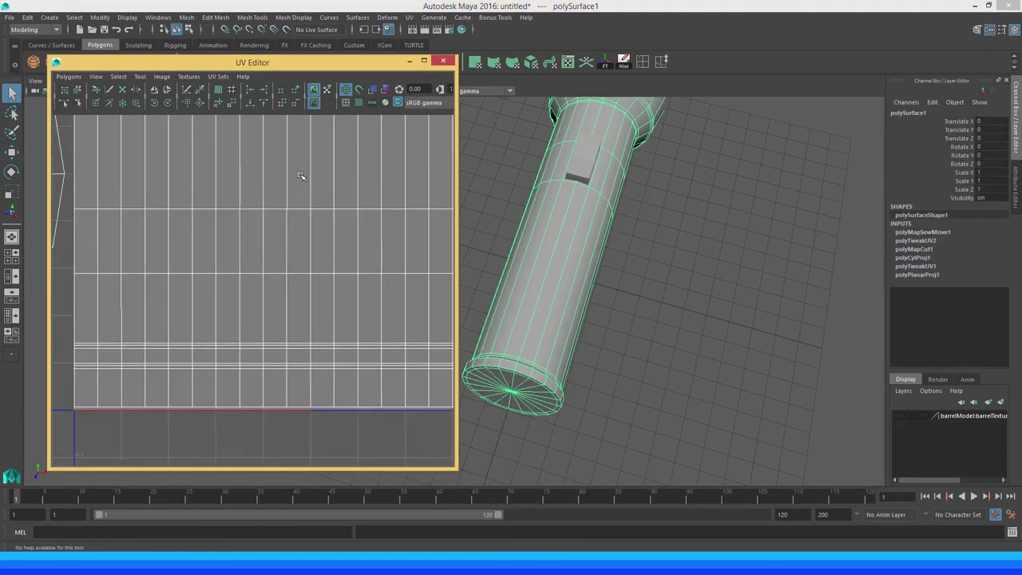
pyautogui.click(314, 104)
# Toggle the image dimming and turn on Display Checkered Tiles on the flashlight UVs
pyautogui.click(314, 105)
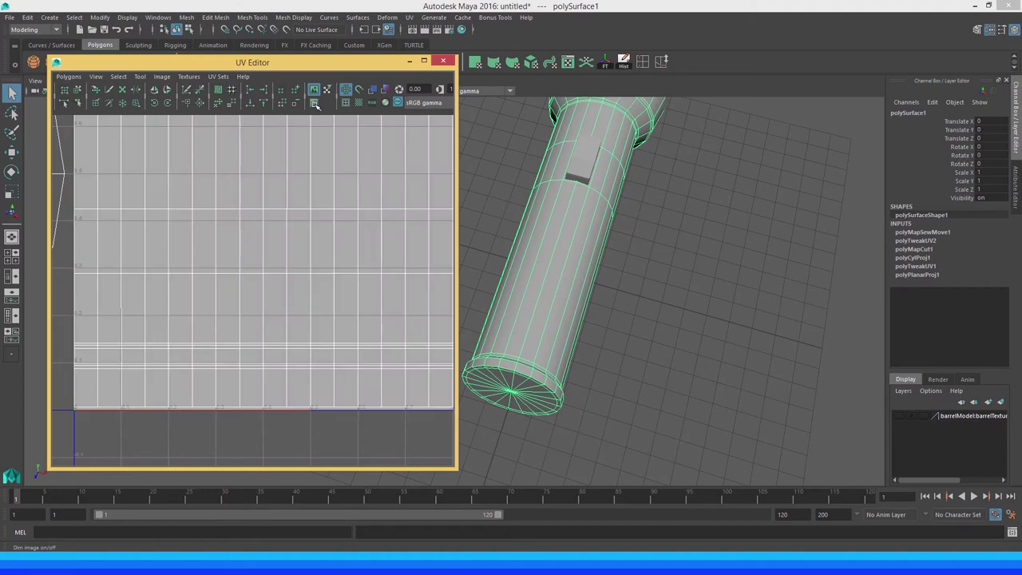
pyautogui.click(315, 105)
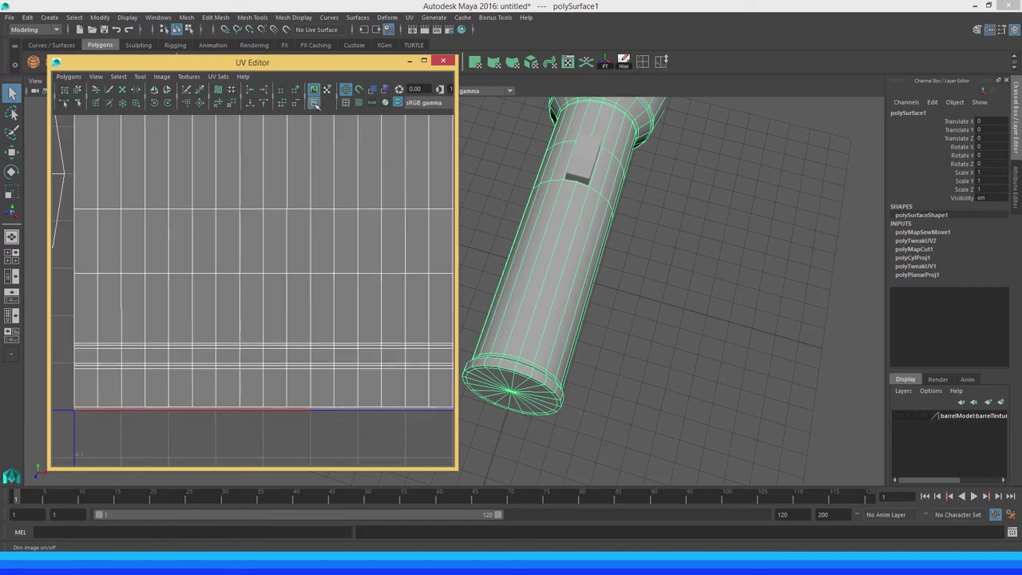
pyautogui.click(360, 105)
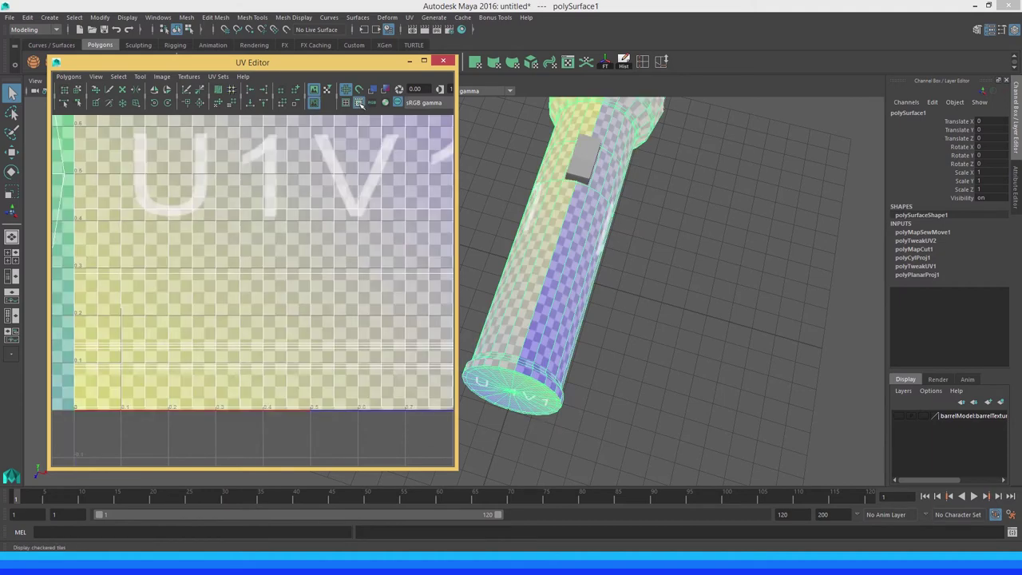
# Orbit around the barrel and flared head to inspect the checker stretching
pyautogui.moveTo(598, 267)
pyautogui.keyDown('alt'); pyautogui.mouseDown()
pyautogui.moveTo(580, 294)
pyautogui.moveTo(559, 288)
pyautogui.mouseUp(); pyautogui.keyUp('alt')
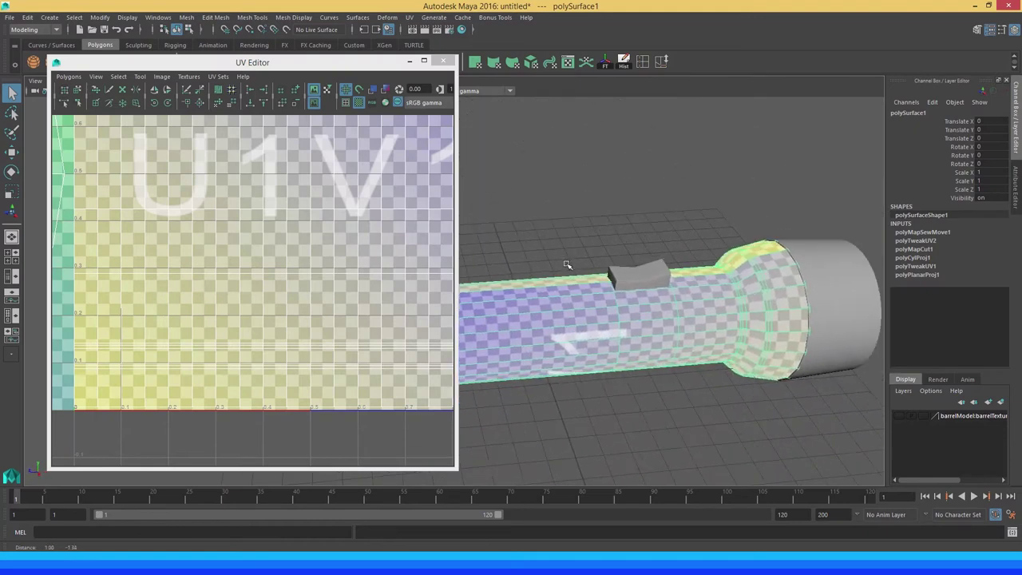
pyautogui.moveTo(559, 287)
pyautogui.keyDown('alt'); pyautogui.mouseDown(button='right')
pyautogui.moveTo(527, 279)
pyautogui.moveTo(628, 308)
pyautogui.mouseUp(button='right'); pyautogui.keyUp('alt')
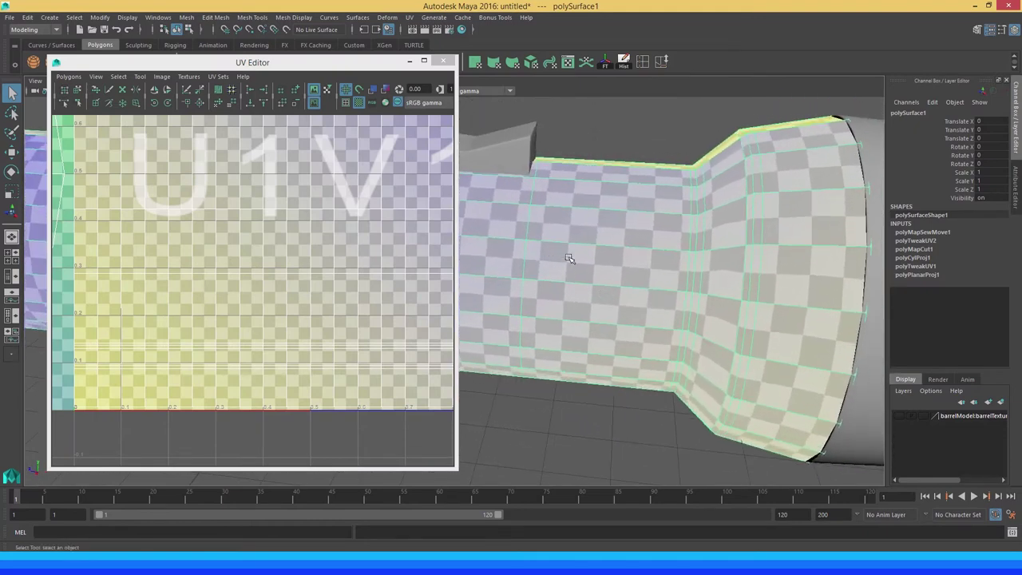
pyautogui.keyDown('alt'); pyautogui.moveTo(569, 258); pyautogui.dragTo(668, 282); pyautogui.keyUp('alt')
pyautogui.keyDown('alt'); pyautogui.moveTo(668, 283); pyautogui.dragTo(705, 287, button='middle'); pyautogui.keyUp('alt')
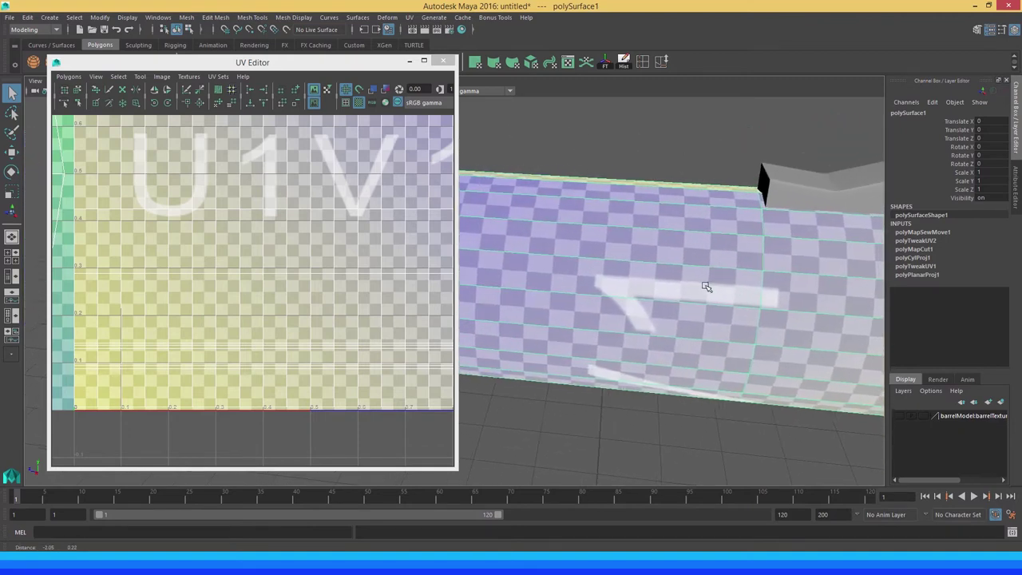
pyautogui.moveTo(725, 293)
pyautogui.keyDown('alt'); pyautogui.mouseDown()
pyautogui.moveTo(547, 266)
pyautogui.moveTo(618, 290)
pyautogui.mouseUp(); pyautogui.keyUp('alt')
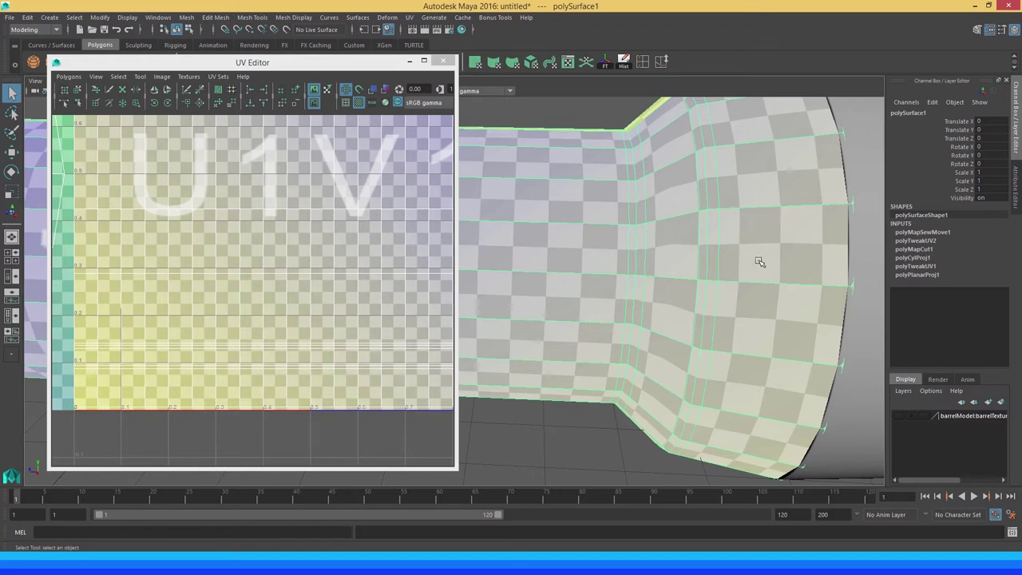
pyautogui.scroll(2, 205, 239)
pyautogui.scroll(2, 296, 303)
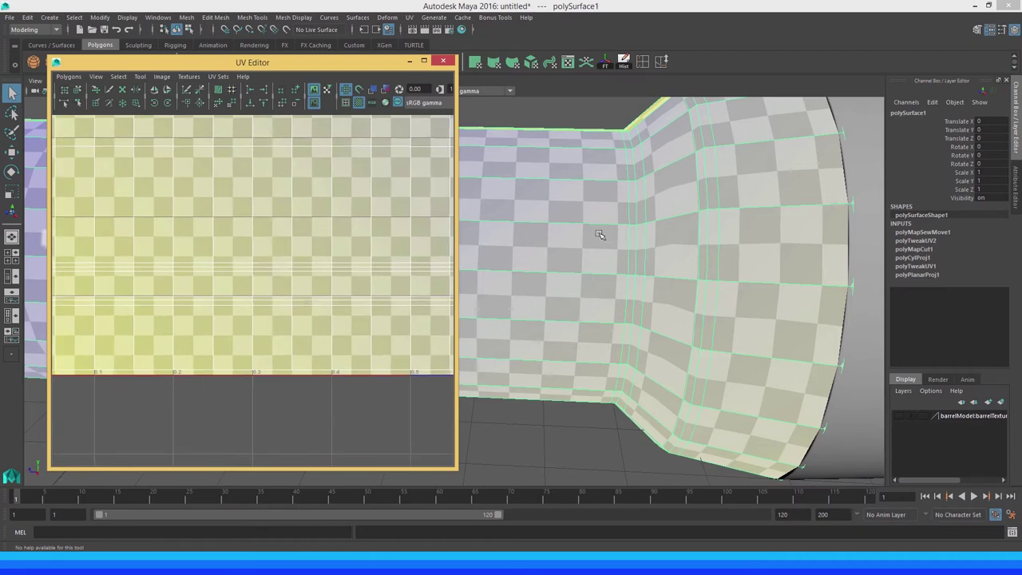
# Select a face on the flared head to view its UVs, then clear the selection
pyautogui.moveTo(666, 228); pyautogui.dragTo(673, 241, button='right')
pyautogui.click(676, 245)
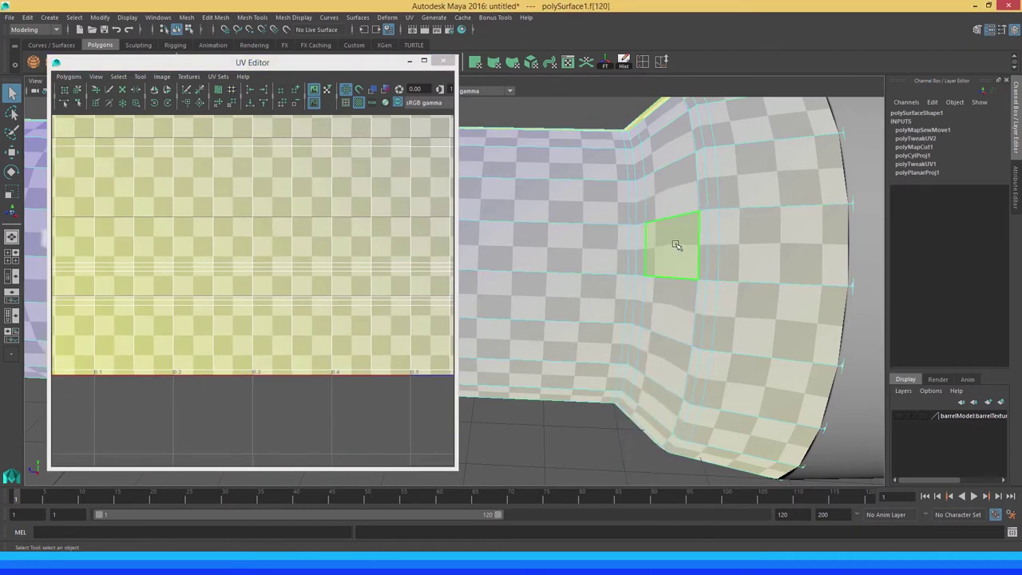
pyautogui.scroll(-2, 246, 219)
pyautogui.scroll(-2, 284, 194)
pyautogui.scroll(-1, 283, 195)
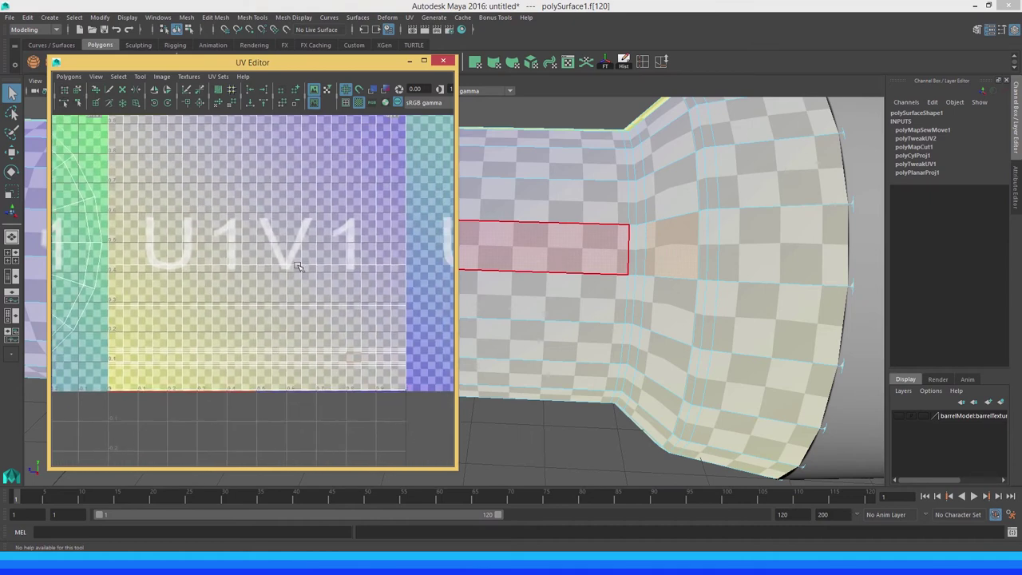
pyautogui.scroll(-2, 271, 232)
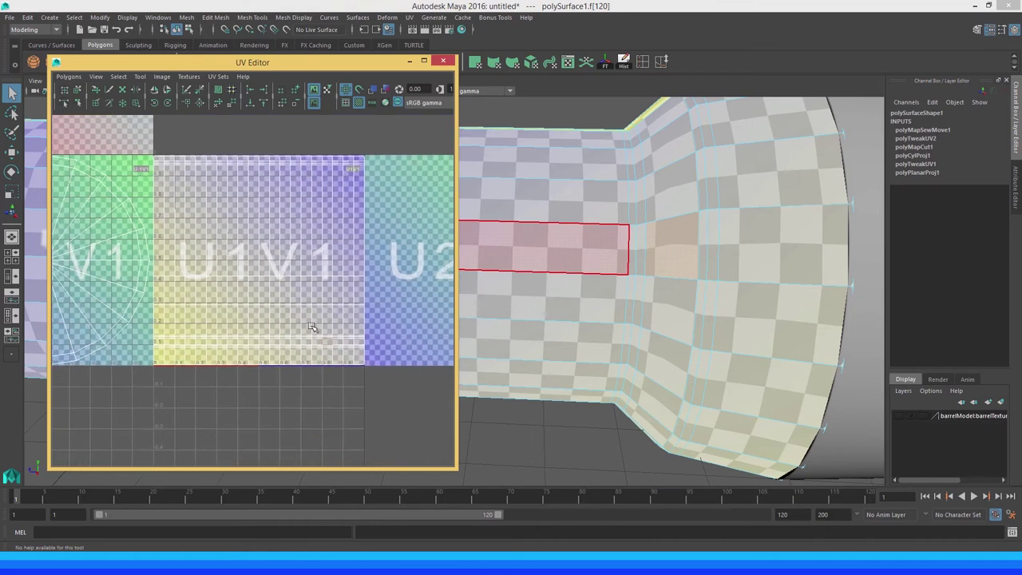
pyautogui.click(312, 328)
# Pick several thin barrel faces in turn to compare them against their UVs
pyautogui.scroll(-2, 317, 327)
pyautogui.scroll(2, 326, 278)
pyautogui.scroll(2, 333, 324)
pyautogui.scroll(2, 253, 282)
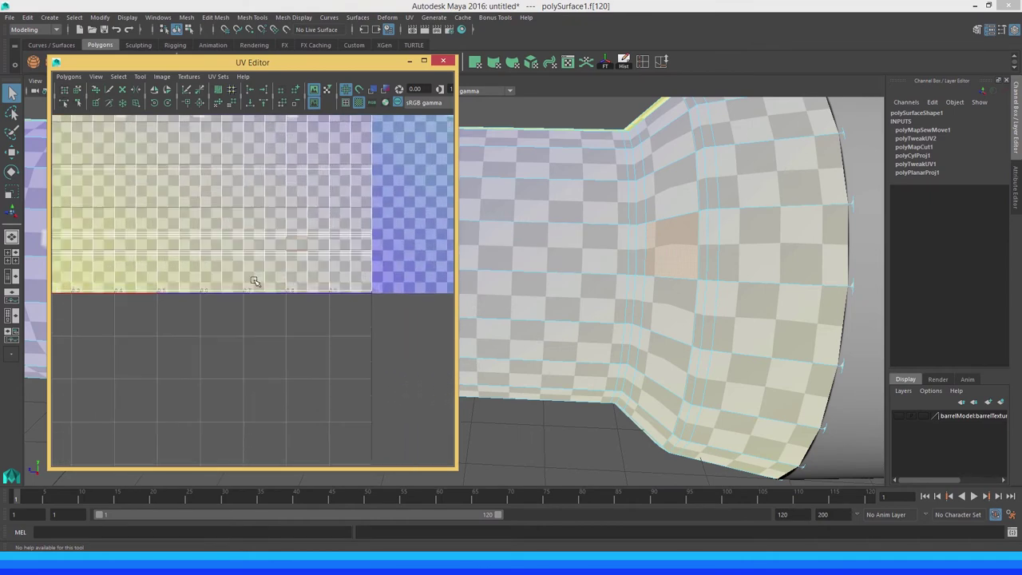
pyautogui.scroll(2, 253, 281)
pyautogui.scroll(2, 199, 272)
pyautogui.scroll(1, 263, 297)
pyautogui.scroll(1, 261, 294)
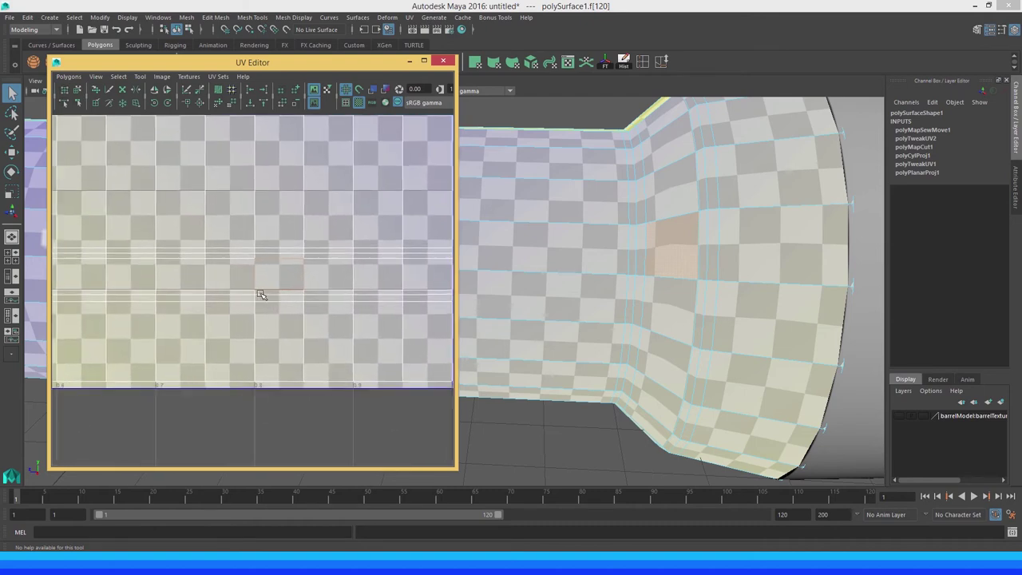
pyautogui.scroll(1, 273, 285)
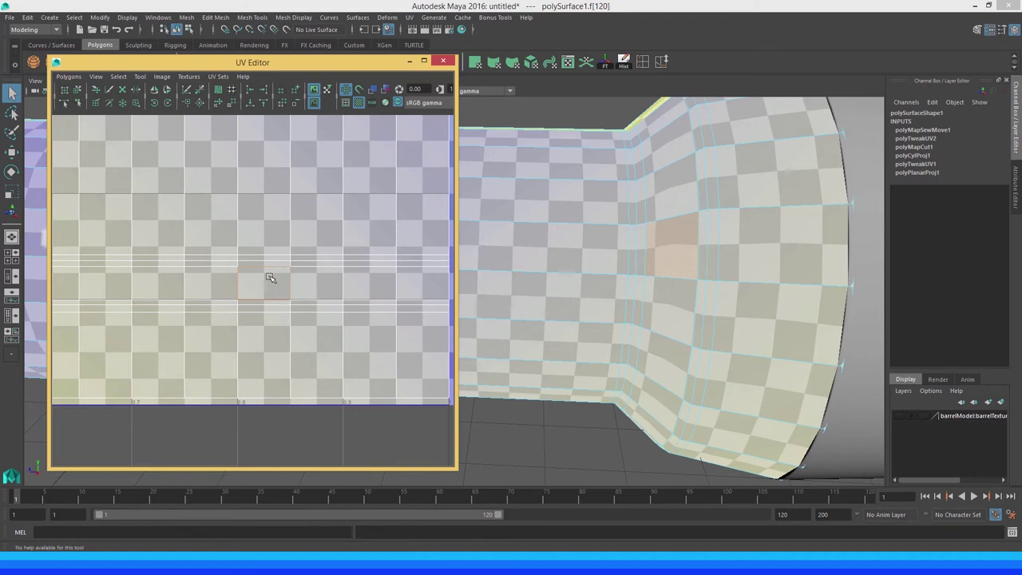
pyautogui.scroll(1, 285, 287)
pyautogui.keyDown('alt'); pyautogui.moveTo(266, 284); pyautogui.dragTo(274, 282, button='middle'); pyautogui.keyUp('alt')
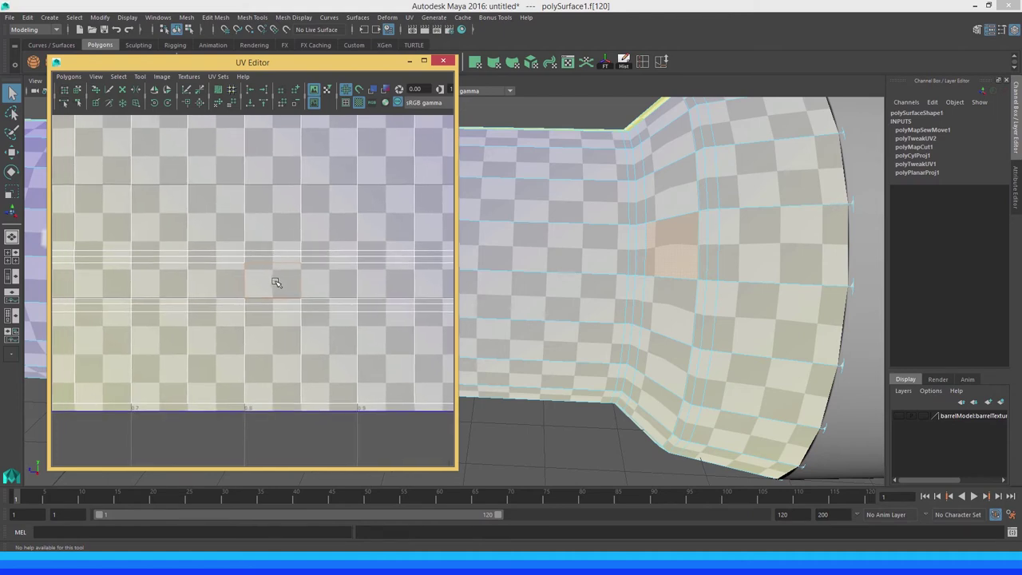
pyautogui.keyDown('alt'); pyautogui.moveTo(636, 212); pyautogui.dragTo(695, 232); pyautogui.keyUp('alt')
pyautogui.click(658, 249)
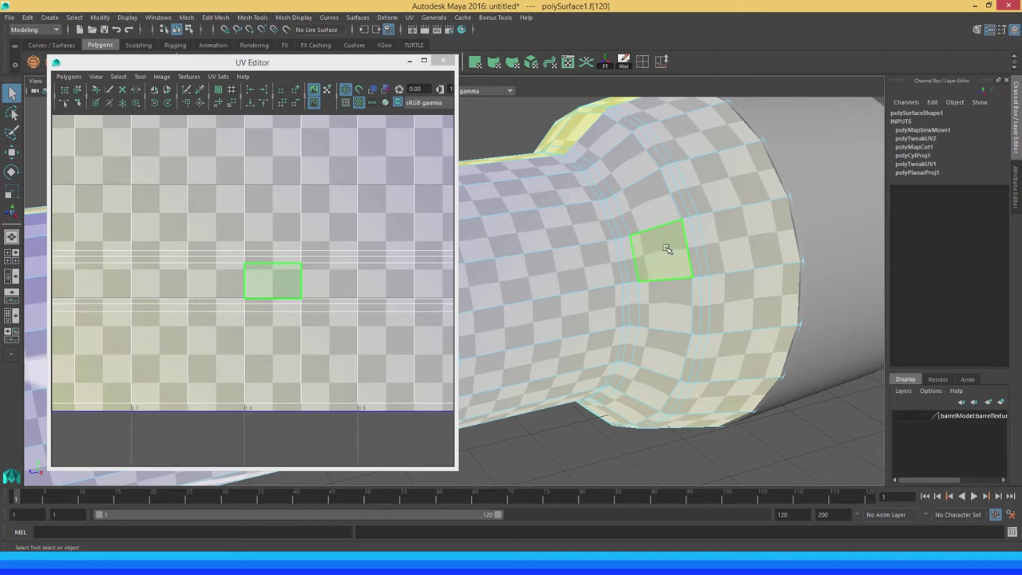
pyautogui.click(277, 269)
pyautogui.click(653, 271)
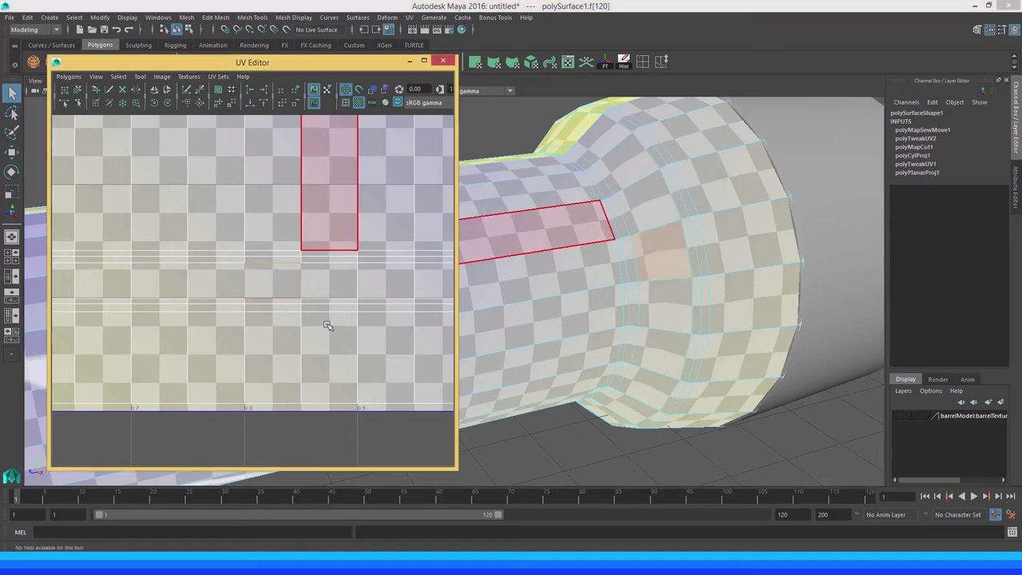
# Zoom out the UV view, switch to UV selection, and marquee-select UVs
pyautogui.moveTo(328, 324)
pyautogui.keyDown('alt'); pyautogui.mouseDown(button='right')
pyautogui.moveTo(273, 295)
pyautogui.moveTo(272, 279)
pyautogui.mouseUp(button='right'); pyautogui.keyUp('alt')
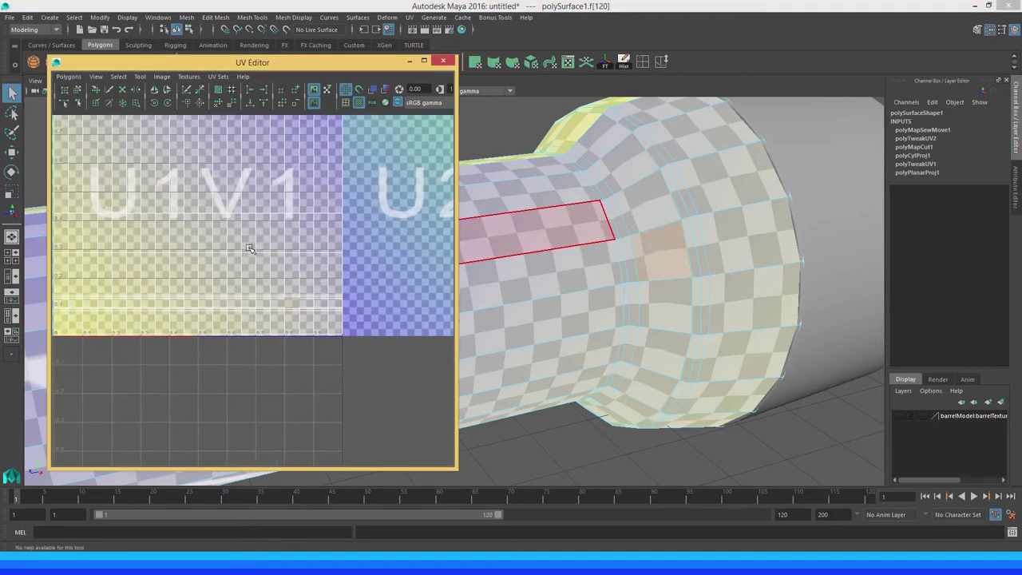
pyautogui.keyDown('alt'); pyautogui.moveTo(272, 278); pyautogui.dragTo(262, 308, button='middle'); pyautogui.keyUp('alt')
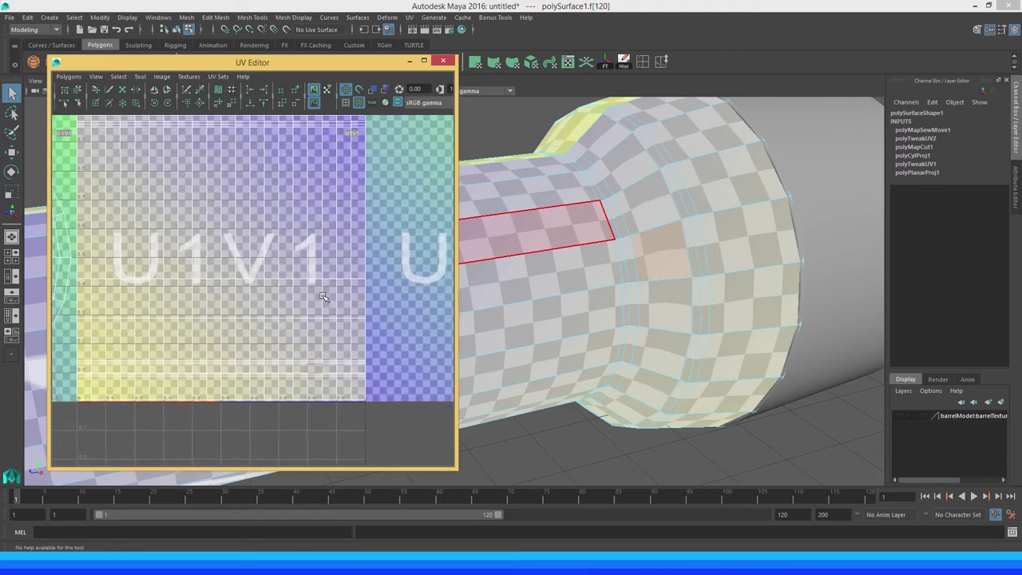
pyautogui.press('F9')
pyautogui.moveTo(354, 384); pyautogui.dragTo(371, 408)
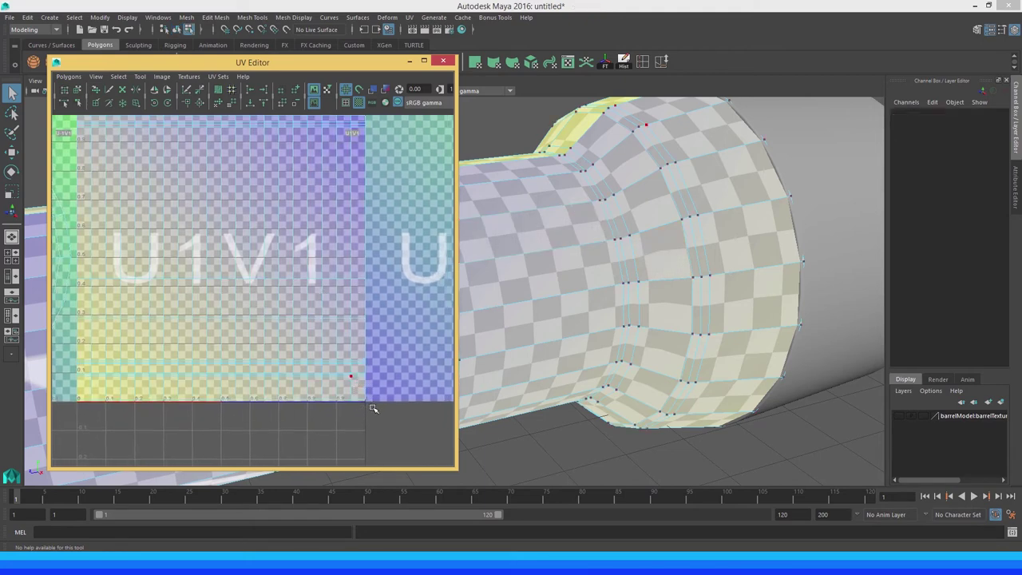
# Hide the checker map, then select and frame the entire barrel UV shell, briefly previewing shaded shells
pyautogui.click(358, 103)
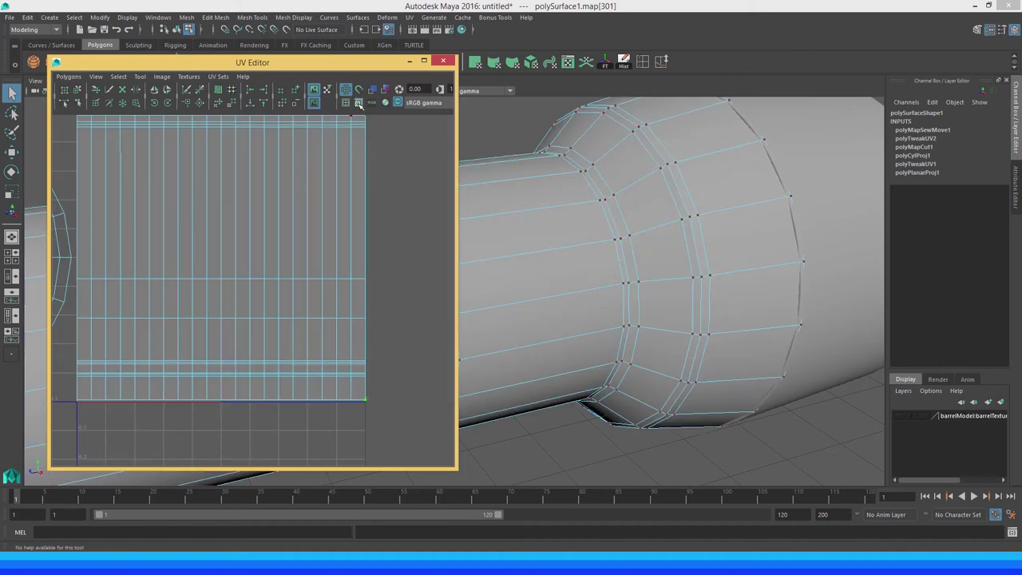
pyautogui.scroll(-2, 329, 363)
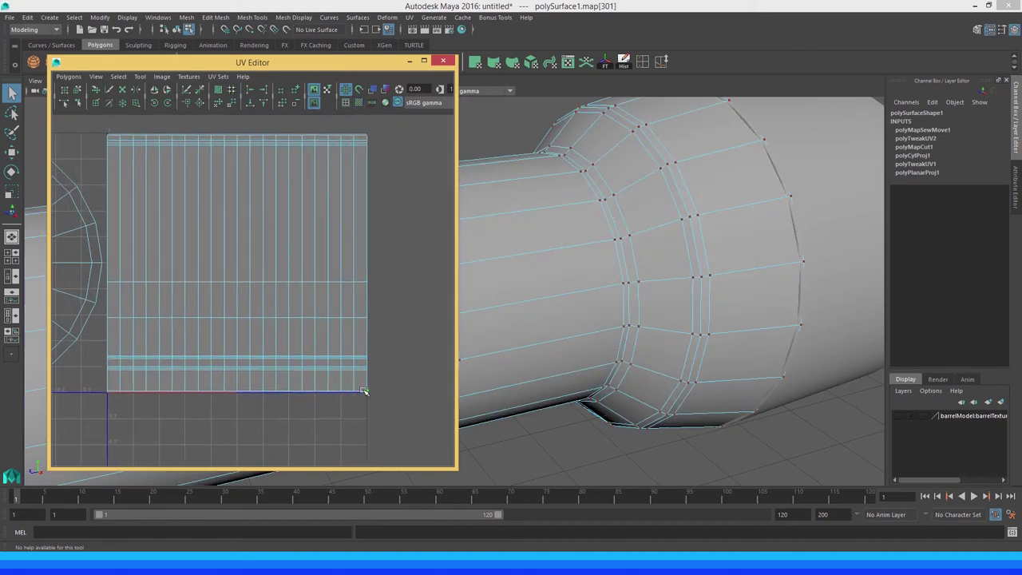
pyautogui.keyDown('ctrl'); pyautogui.moveTo(362, 388); pyautogui.dragTo(383, 376, button='right'); pyautogui.keyUp('ctrl')
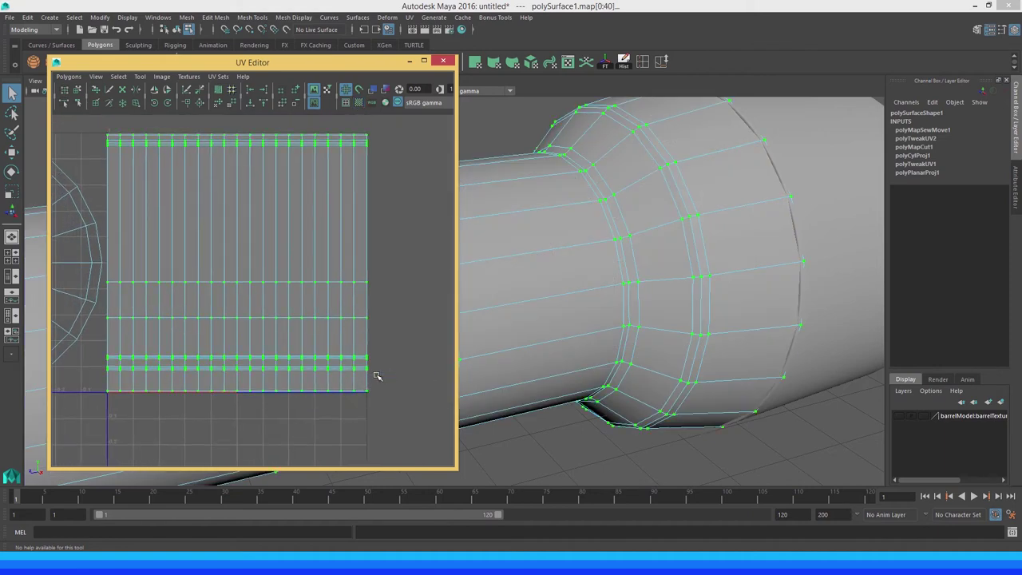
pyautogui.press('f')
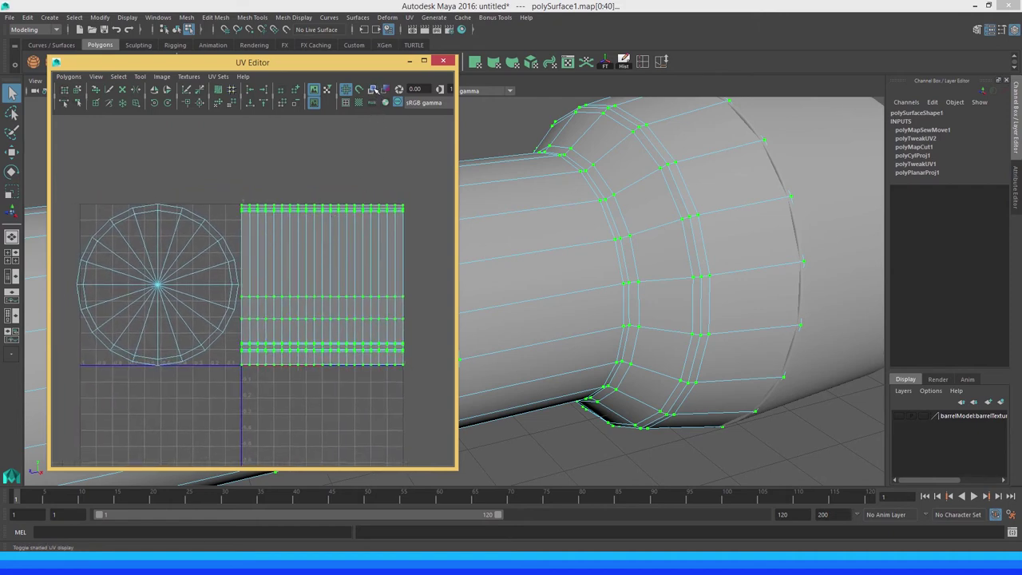
pyautogui.click(373, 89)
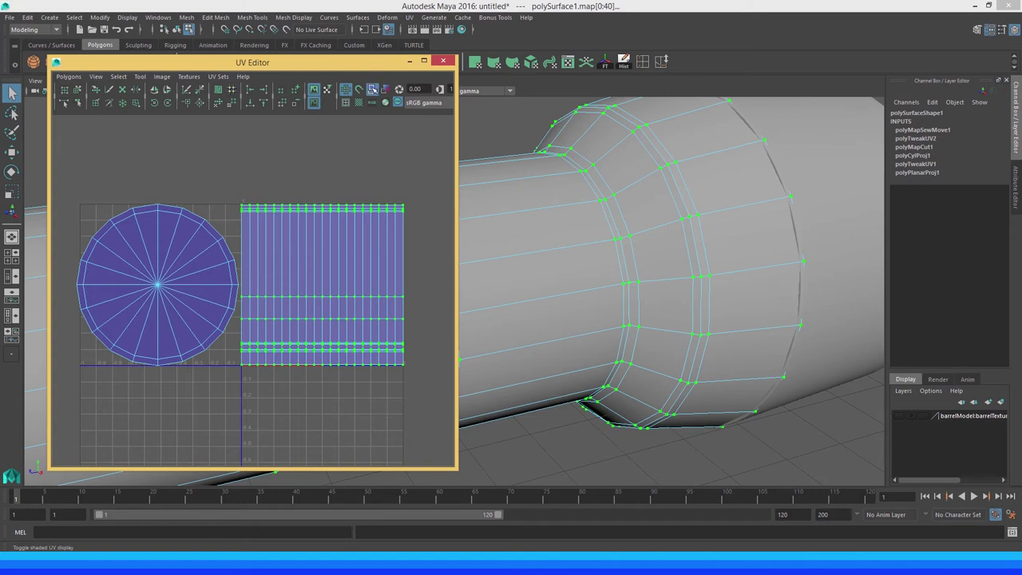
pyautogui.click(373, 90)
pyautogui.keyDown('alt'); pyautogui.moveTo(296, 210); pyautogui.dragTo(333, 222, button='right'); pyautogui.keyUp('alt')
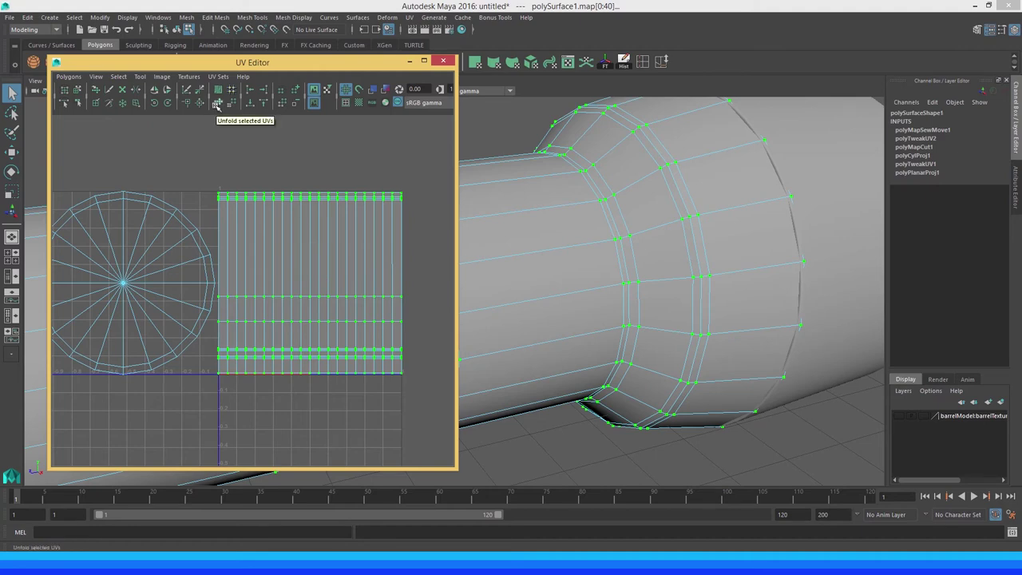
# Run Unfold on the selected barrel UVs and orbit to check the result
pyautogui.click(216, 106)
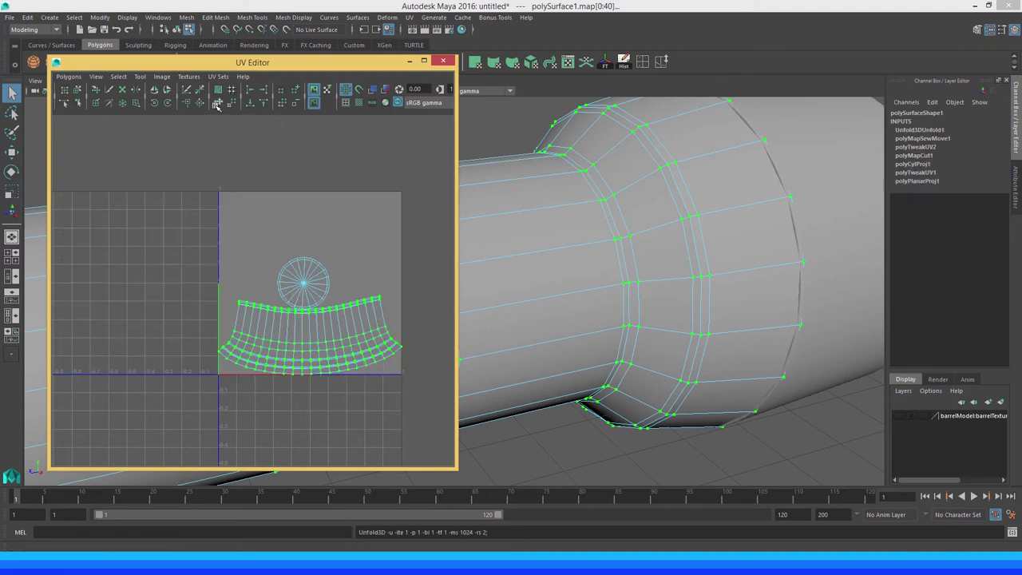
pyautogui.scroll(1, 205, 194)
pyautogui.scroll(2, 326, 274)
pyautogui.scroll(2, 262, 258)
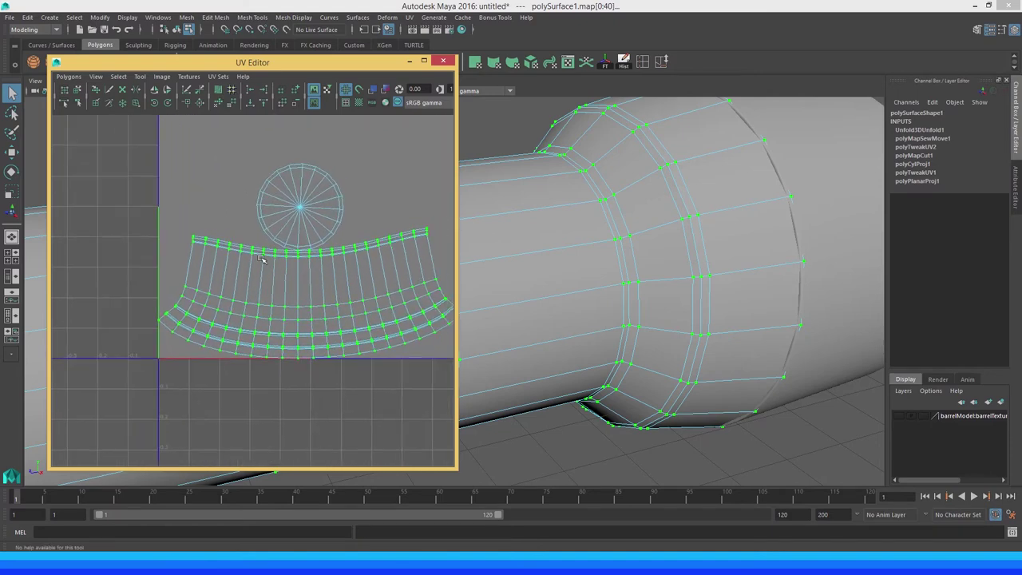
pyautogui.scroll(1, 268, 271)
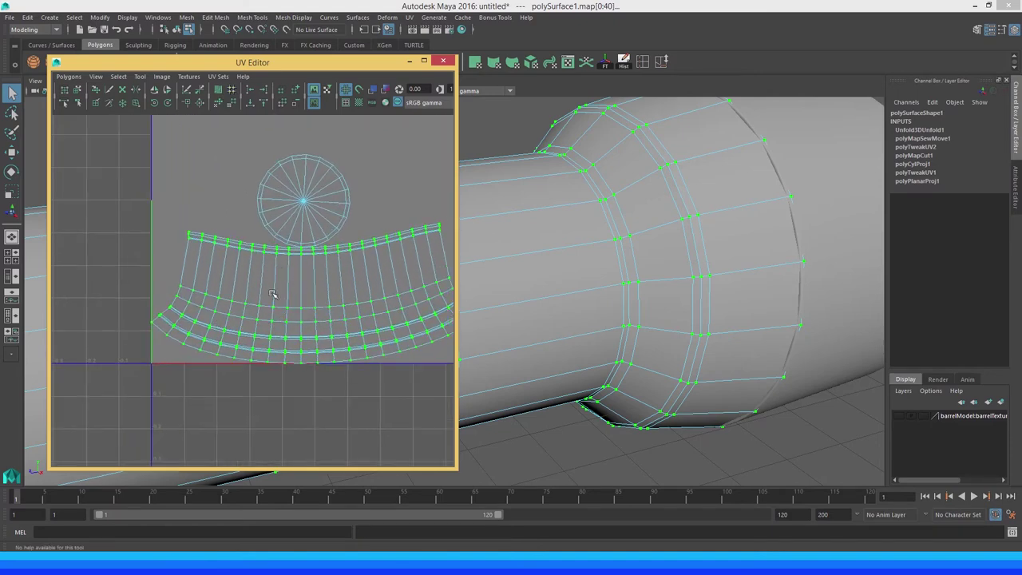
pyautogui.keyDown('alt'); pyautogui.moveTo(272, 294); pyautogui.dragTo(227, 295, button='middle'); pyautogui.keyUp('alt')
pyautogui.keyDown('alt'); pyautogui.moveTo(588, 285); pyautogui.dragTo(635, 268); pyautogui.keyUp('alt')
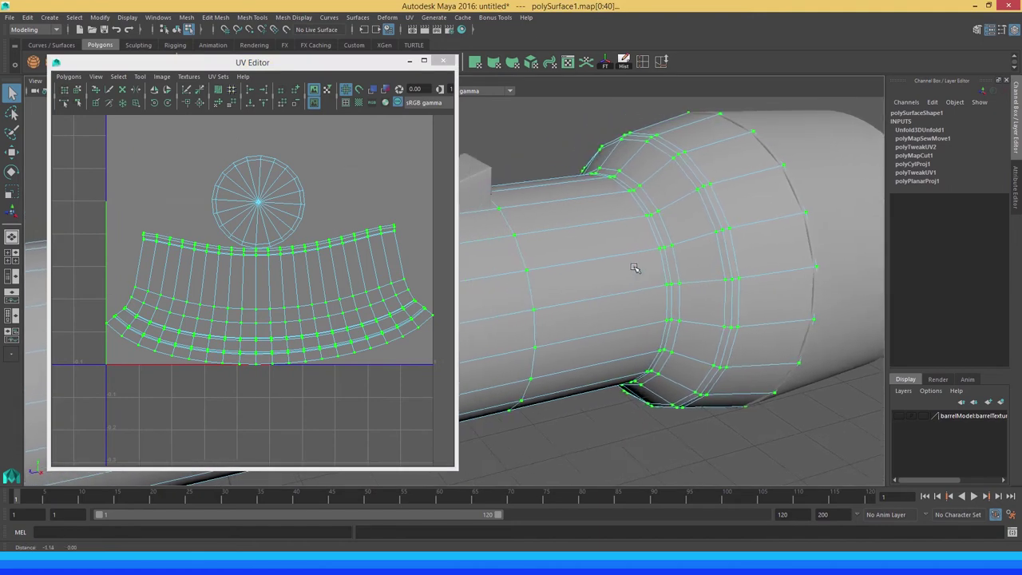
# Show the checker texture, inspect the barrel from the side, and undo the unfold
pyautogui.click(358, 103)
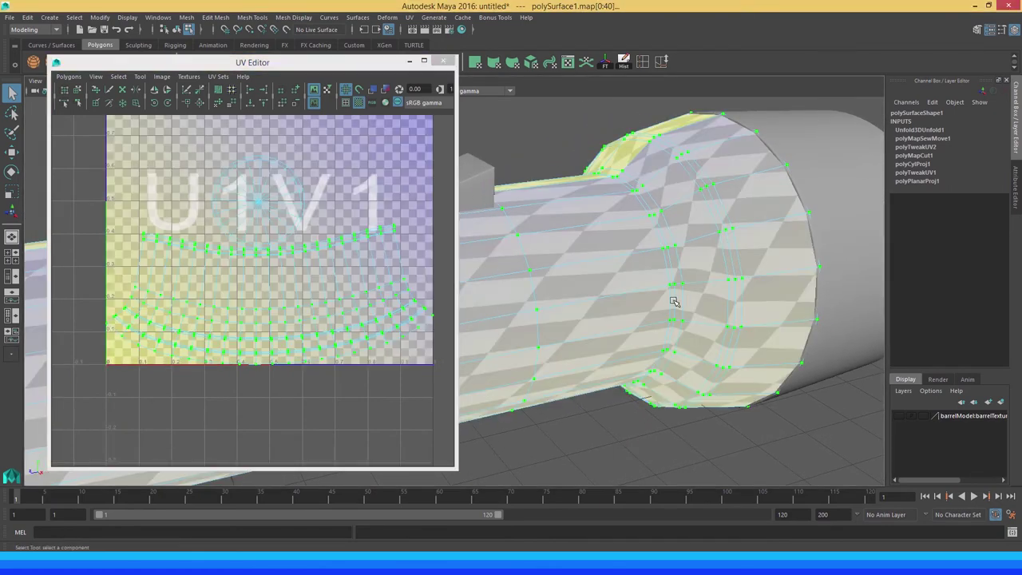
pyautogui.keyDown('alt'); pyautogui.moveTo(675, 301); pyautogui.dragTo(435, 266); pyautogui.keyUp('alt')
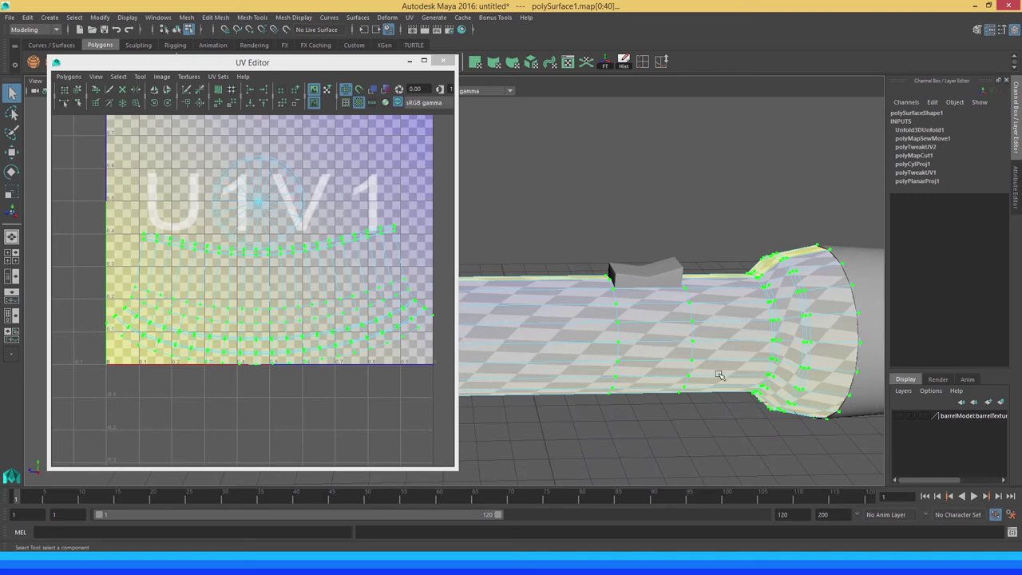
pyautogui.keyDown('alt'); pyautogui.moveTo(719, 374); pyautogui.dragTo(648, 324); pyautogui.keyUp('alt')
pyautogui.keyDown('alt'); pyautogui.moveTo(648, 324); pyautogui.dragTo(628, 323, button='right'); pyautogui.keyUp('alt')
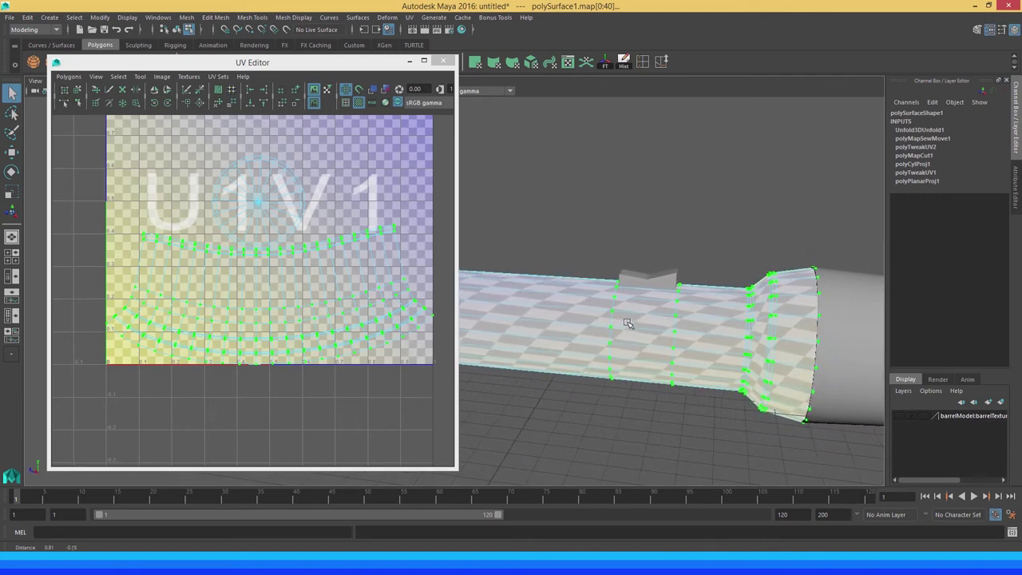
pyautogui.keyDown('alt'); pyautogui.moveTo(627, 323); pyautogui.dragTo(607, 310); pyautogui.keyUp('alt')
pyautogui.keyDown('alt'); pyautogui.moveTo(526, 261); pyautogui.dragTo(545, 261, button='middle'); pyautogui.keyUp('alt')
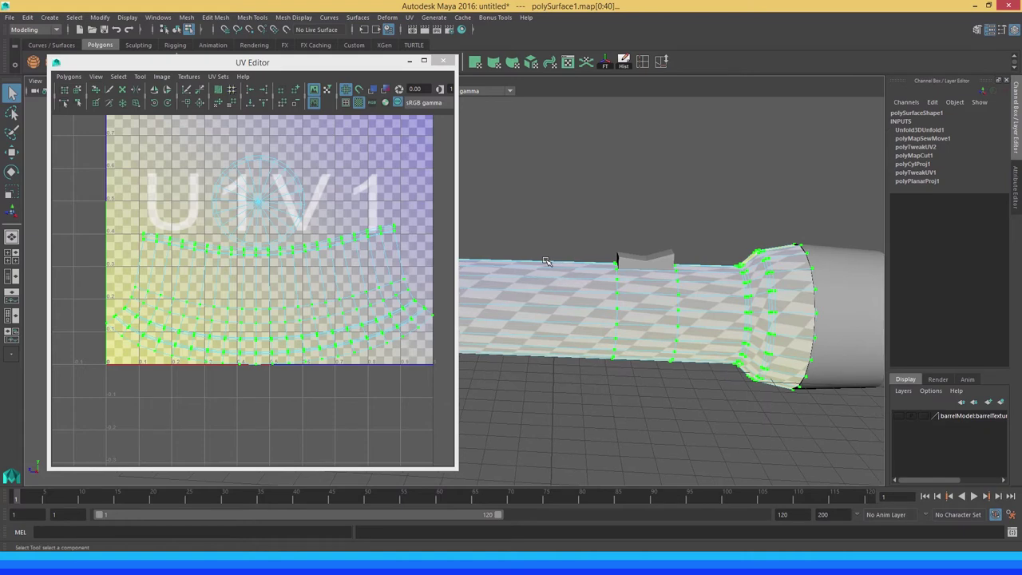
pyautogui.hotkey('ctrl', 'z')
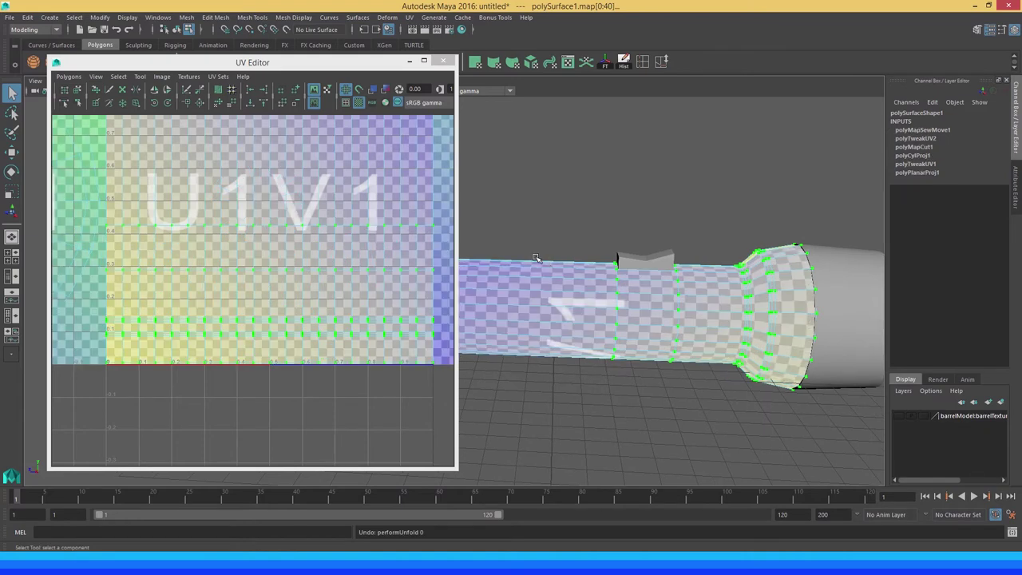
# Toggle the checker texture off and back on while widening the UV Editor panel
pyautogui.click(359, 104)
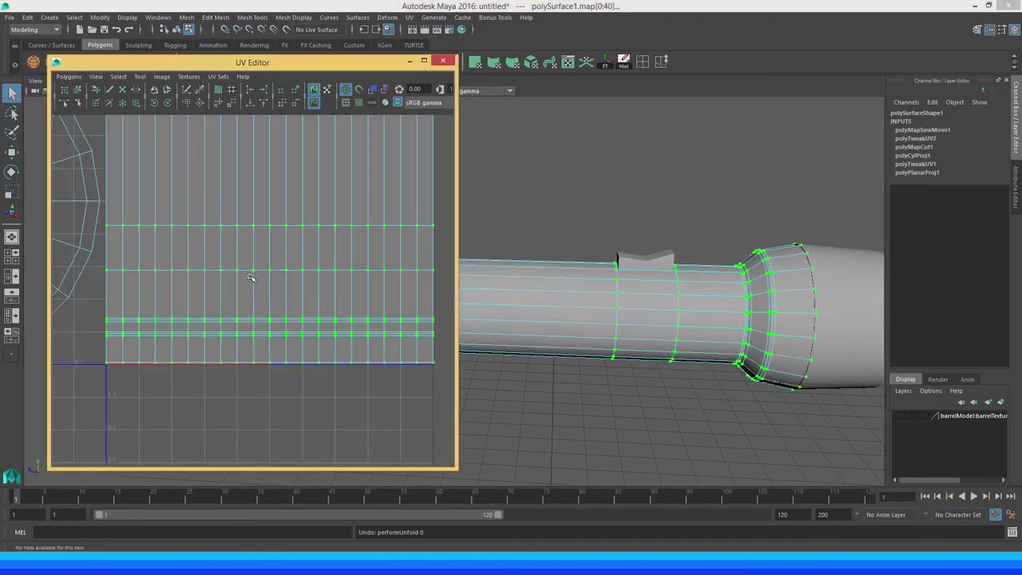
pyautogui.keyDown('alt'); pyautogui.moveTo(629, 310); pyautogui.dragTo(534, 267, button='middle'); pyautogui.keyUp('alt')
pyautogui.scroll(3, 602, 297)
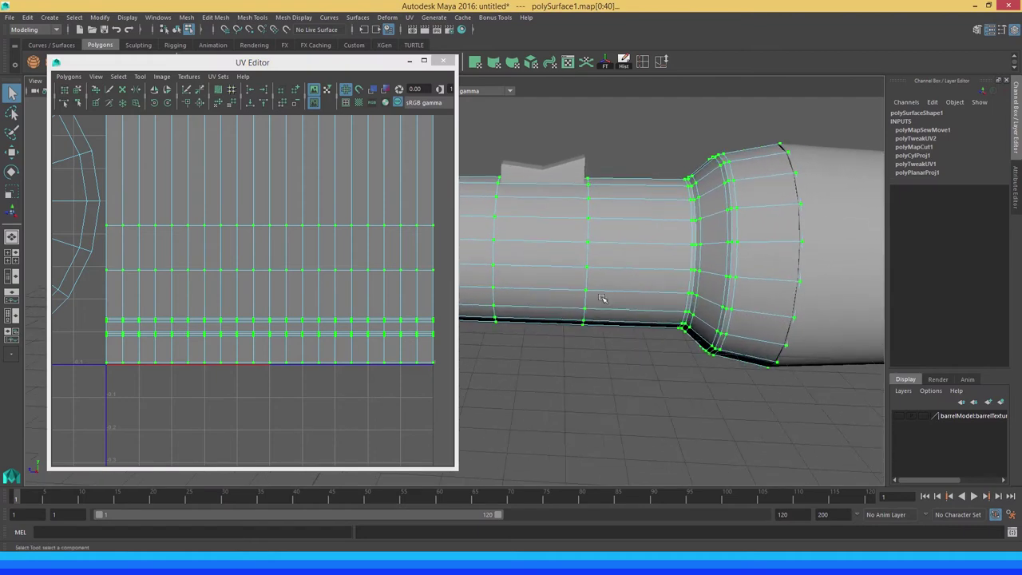
pyautogui.keyDown('alt'); pyautogui.moveTo(162, 302); pyautogui.dragTo(138, 298, button='middle'); pyautogui.keyUp('alt')
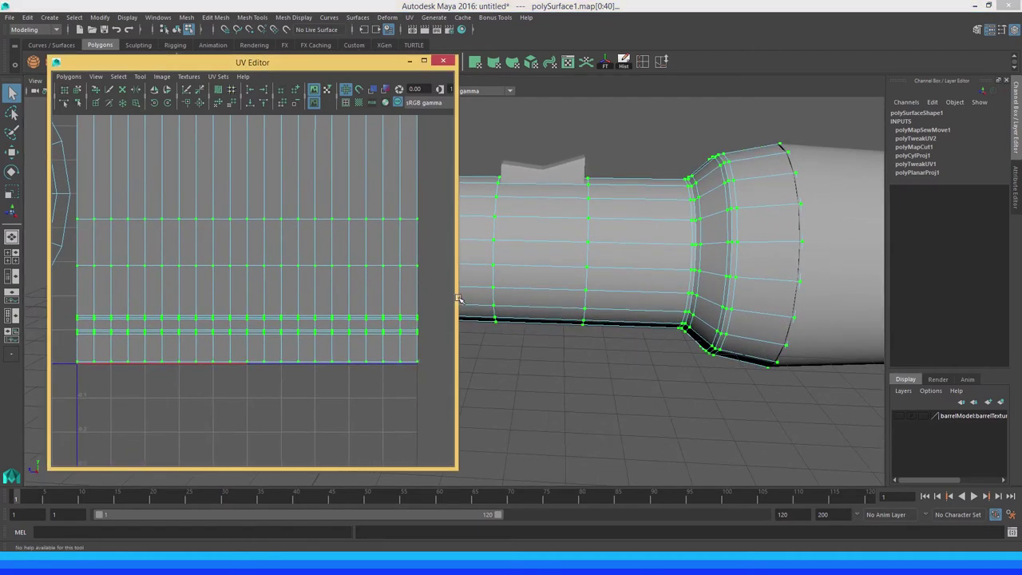
pyautogui.moveTo(459, 298); pyautogui.dragTo(556, 298)
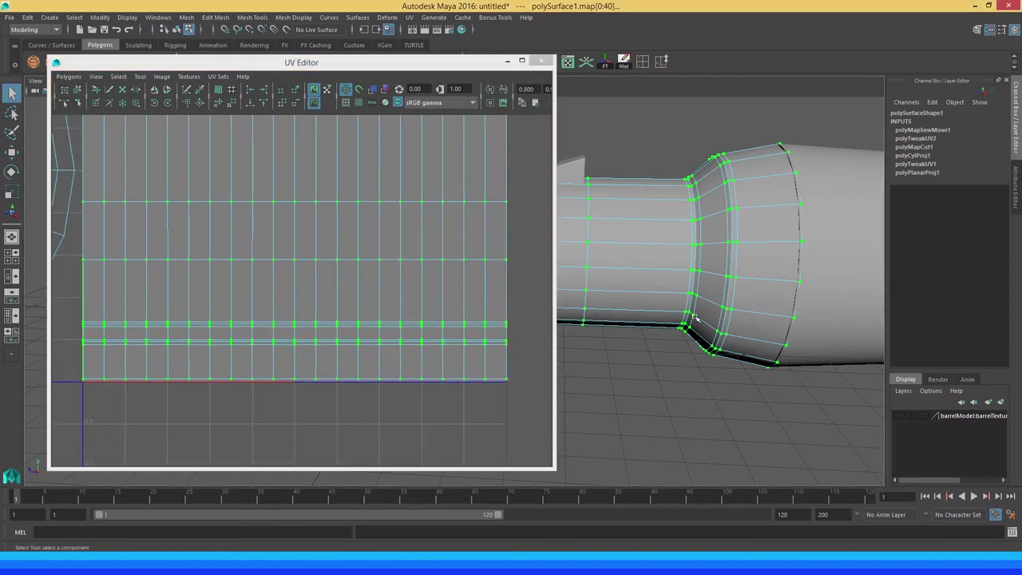
pyautogui.keyDown('alt'); pyautogui.moveTo(696, 318); pyautogui.dragTo(709, 321, button='middle'); pyautogui.keyUp('alt')
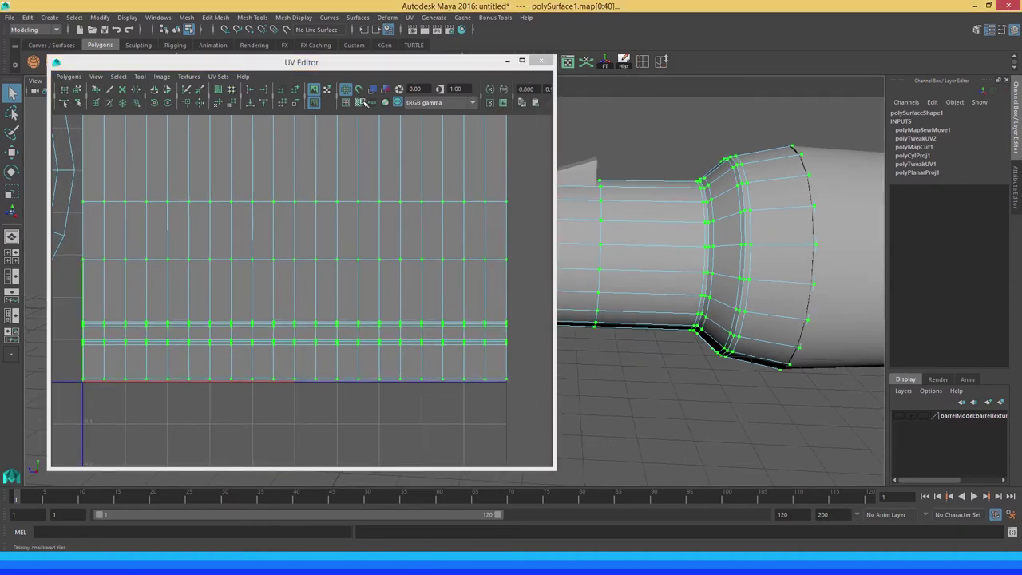
pyautogui.click(360, 103)
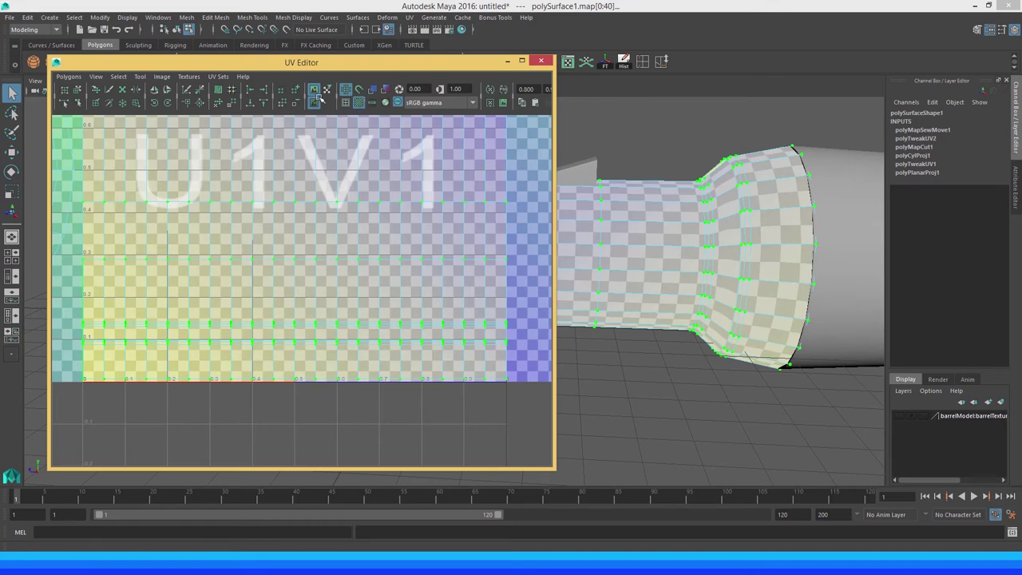
# Hide the checker image in the UV view and marquee-select the two tight rim UV rows
pyautogui.click(314, 90)
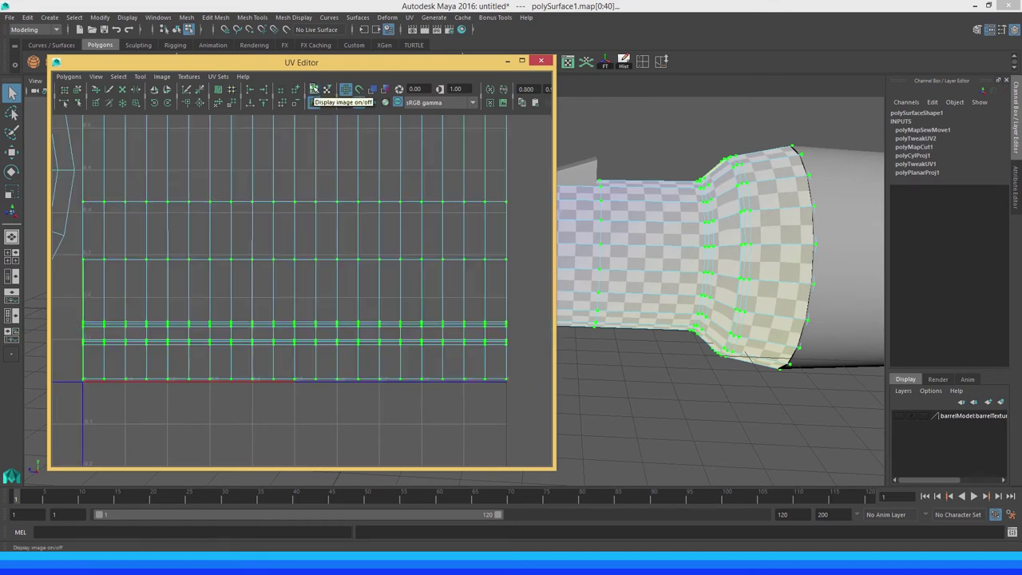
pyautogui.keyDown('alt'); pyautogui.moveTo(589, 228); pyautogui.dragTo(635, 251); pyautogui.keyUp('alt')
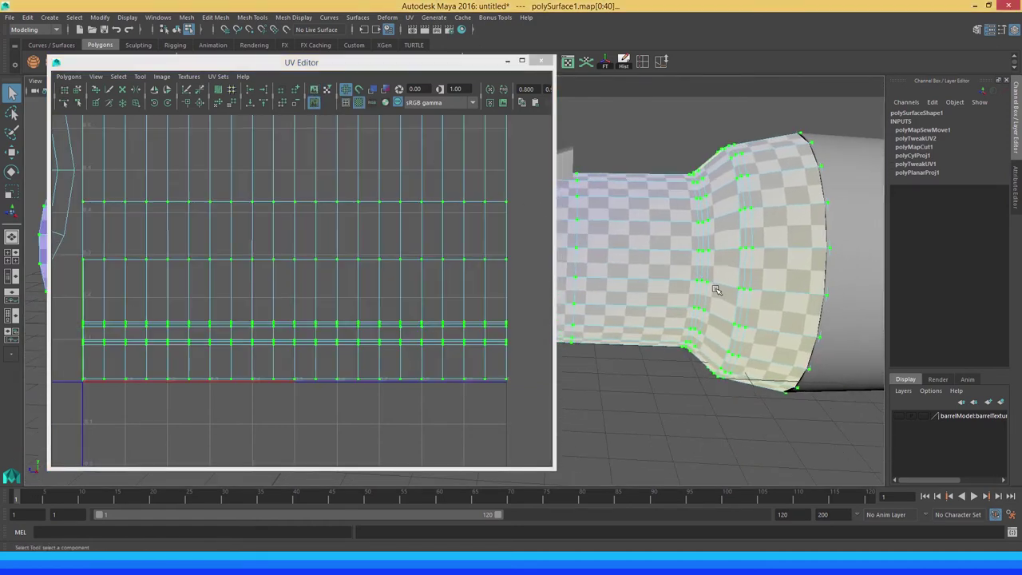
pyautogui.moveTo(555, 267); pyautogui.dragTo(492, 267)
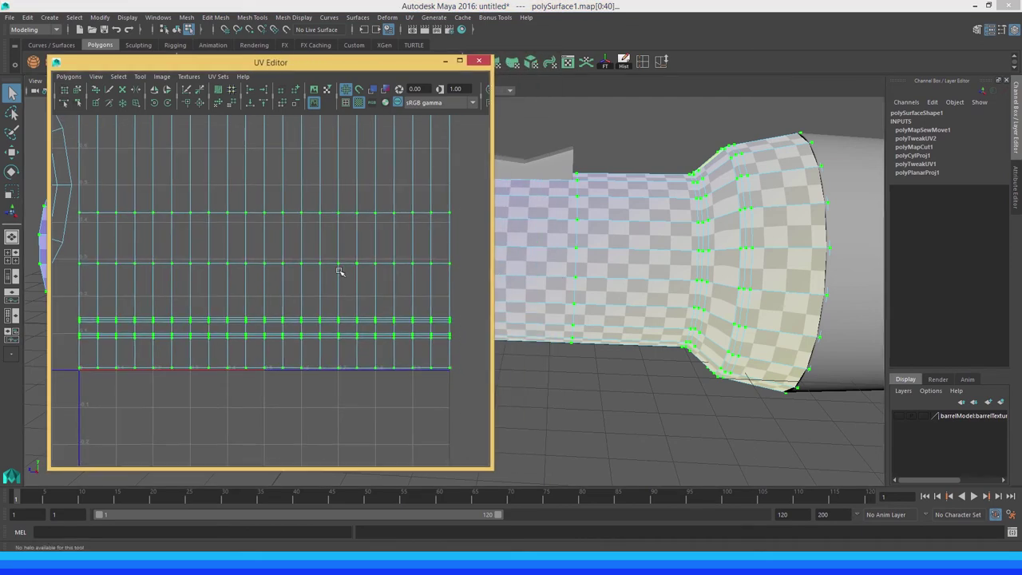
pyautogui.keyDown('alt'); pyautogui.moveTo(353, 282); pyautogui.dragTo(357, 297, button='right'); pyautogui.keyUp('alt')
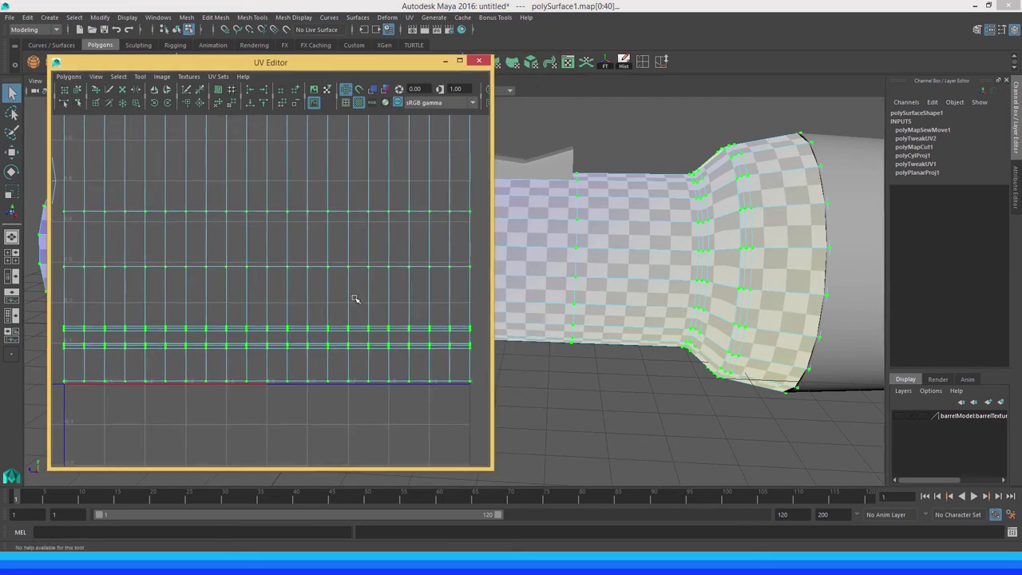
pyautogui.keyDown('alt'); pyautogui.moveTo(285, 291); pyautogui.dragTo(257, 267, button='right'); pyautogui.keyUp('alt')
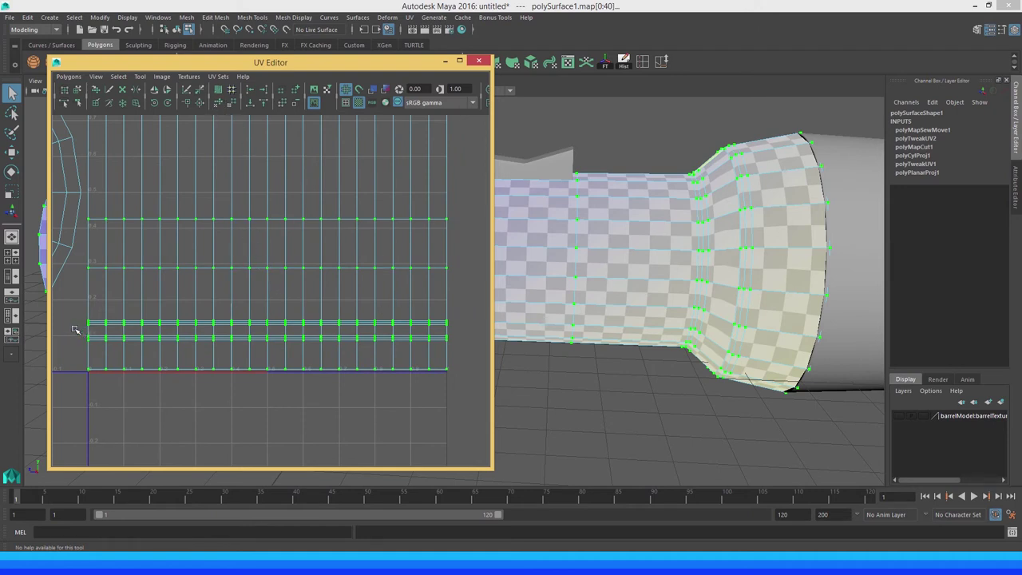
pyautogui.moveTo(74, 329); pyautogui.dragTo(406, 346)
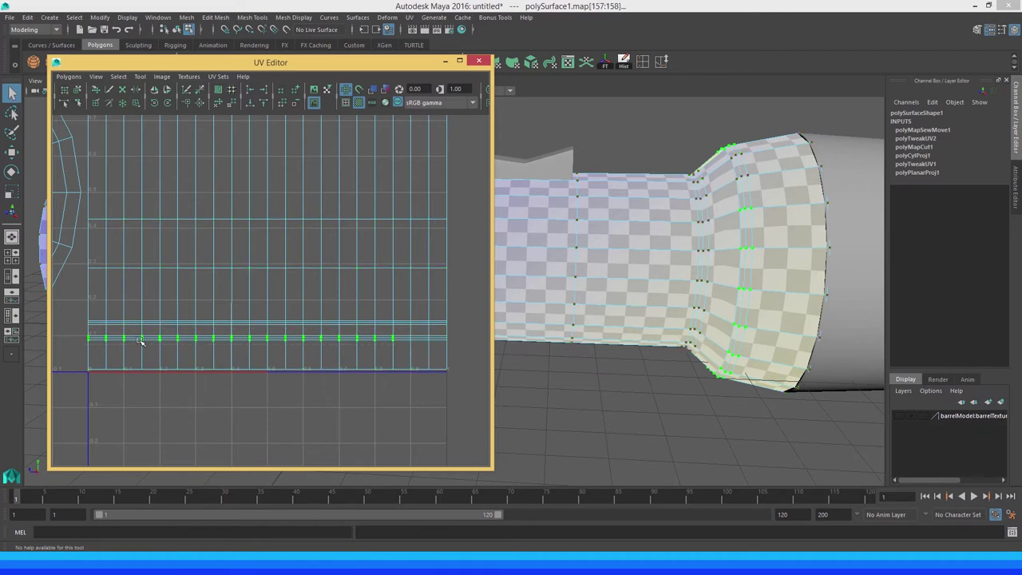
pyautogui.moveTo(77, 313); pyautogui.dragTo(464, 347)
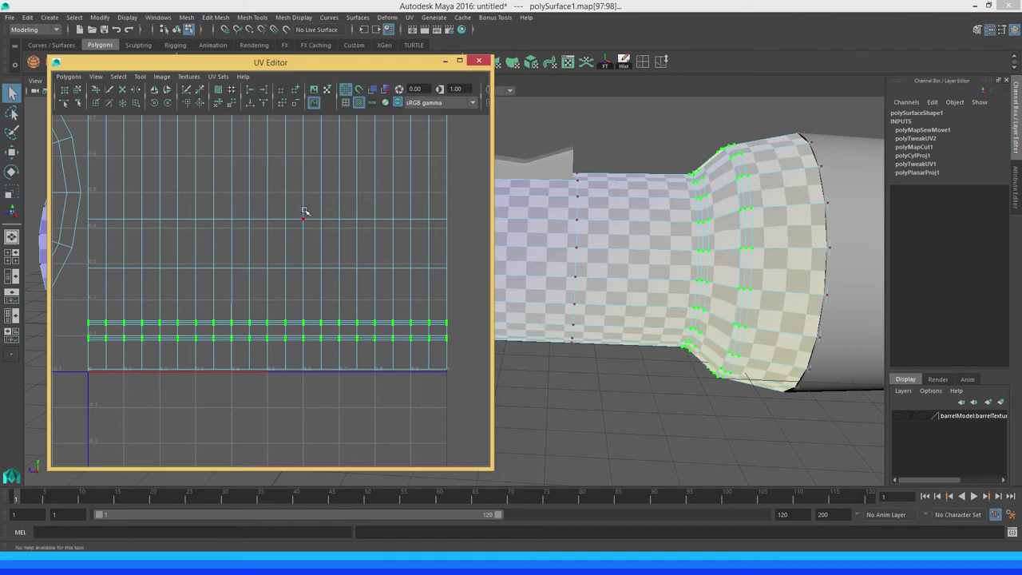
# Open Save As, then browse Explorer from D: through Projetos\Particular to the lesson folder
pyautogui.hotkey('ctrl', 's')
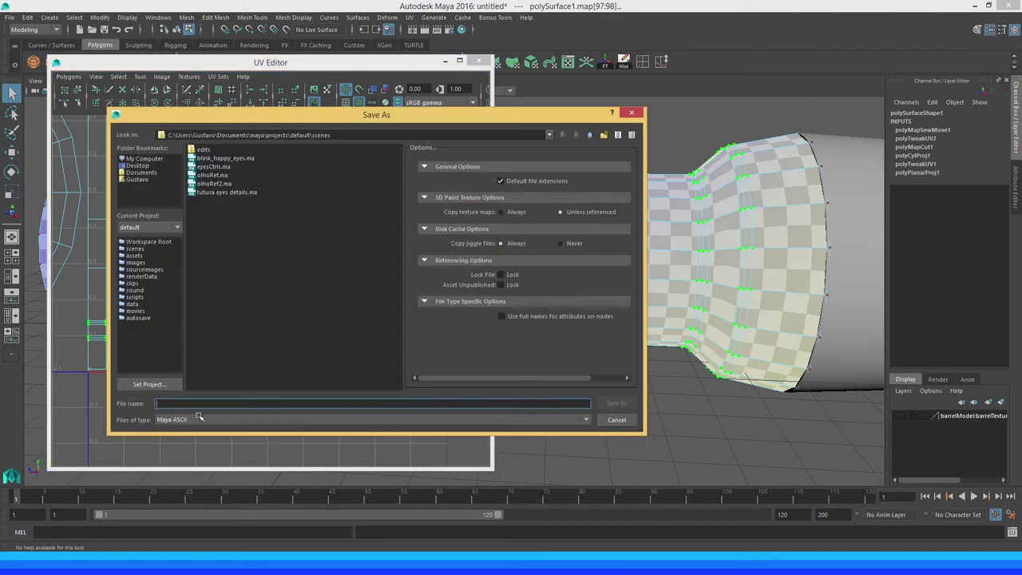
pyautogui.hotkey('alt', 'Tab')
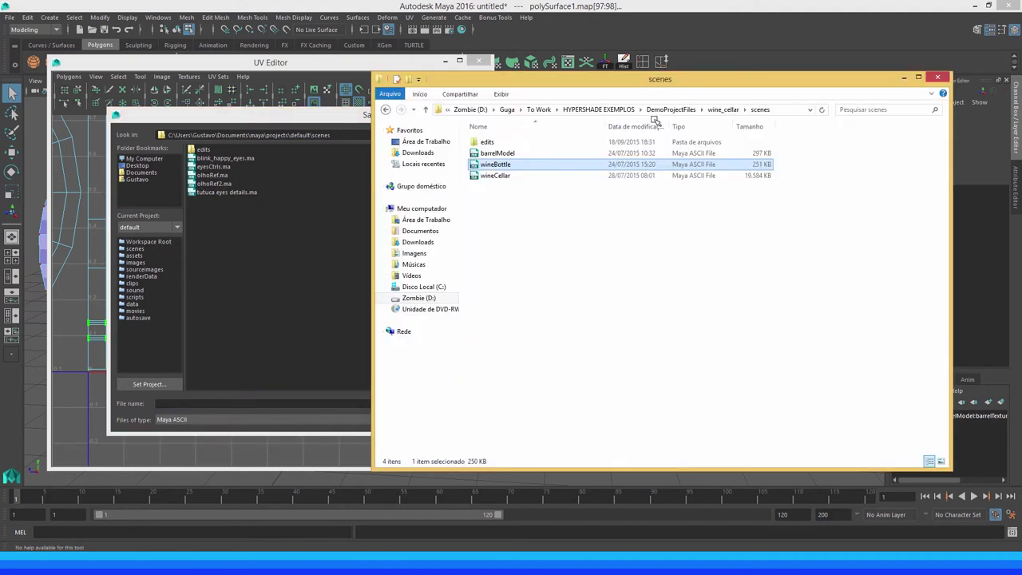
pyautogui.click(476, 110)
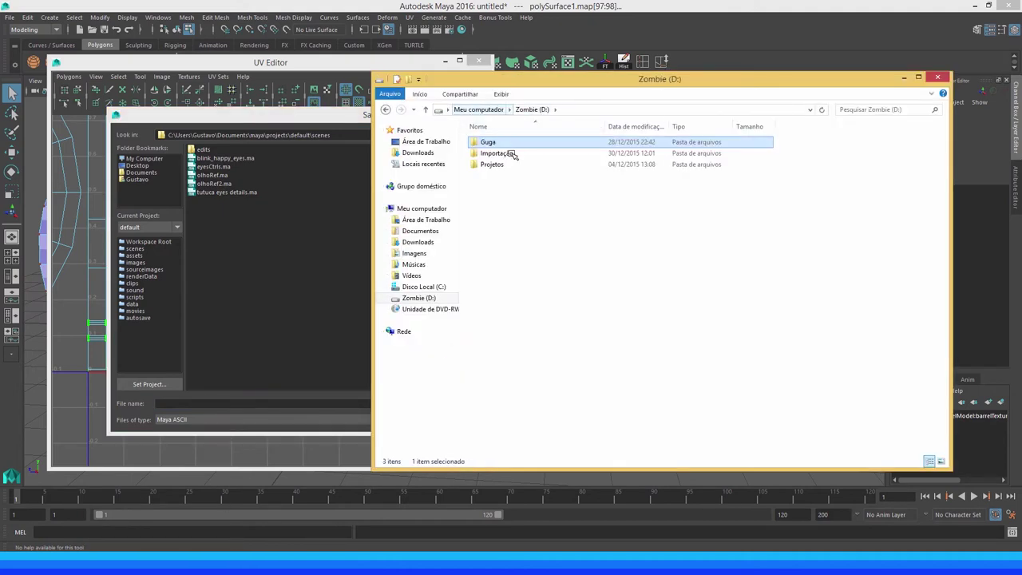
pyautogui.doubleClick(501, 165)
pyautogui.doubleClick(508, 198)
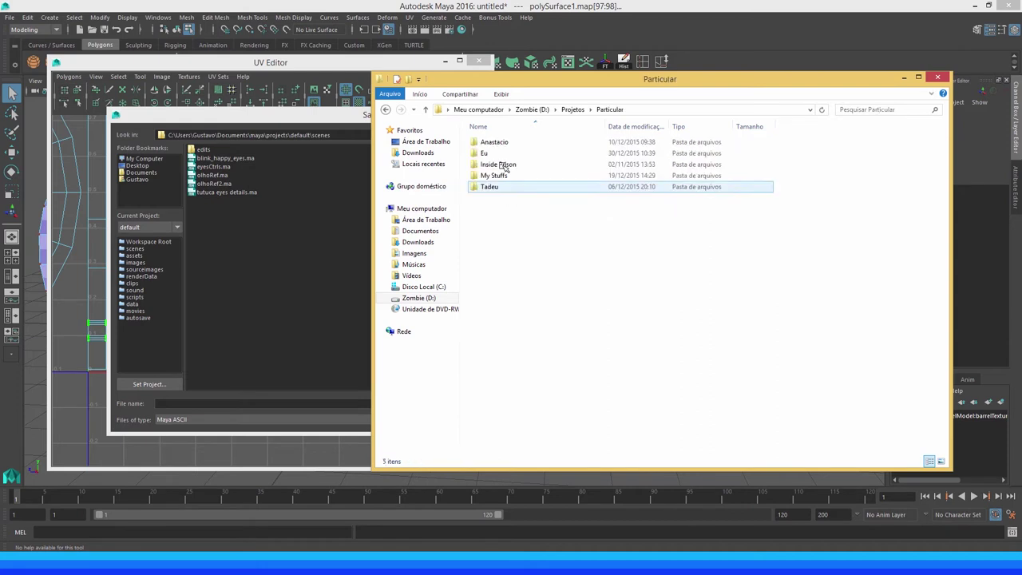
pyautogui.doubleClick(511, 142)
pyautogui.doubleClick(515, 143)
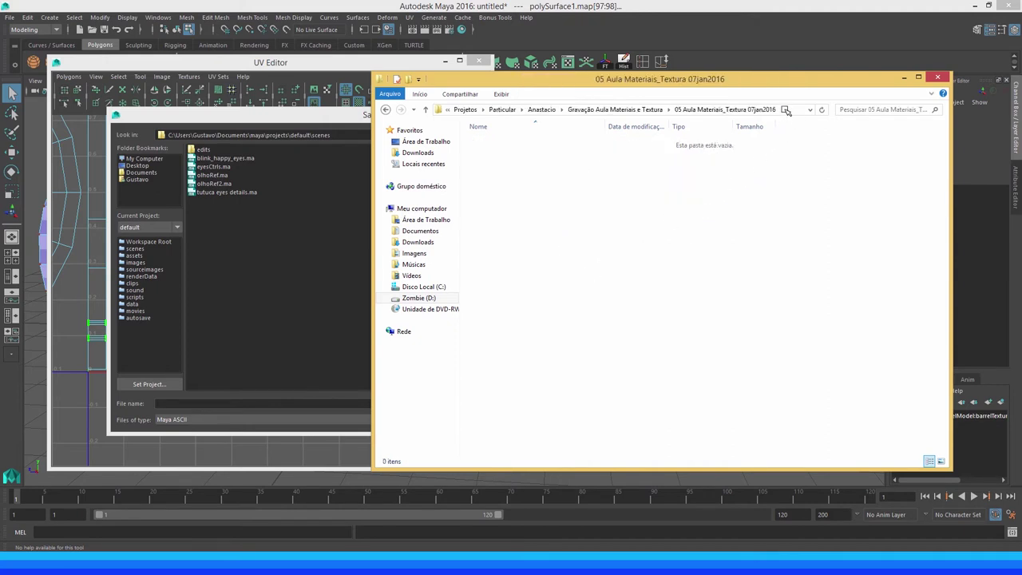
# Copy the 05 Aula Materiais_Textura 07jan2016 folder path and return to Maya's save dialog
pyautogui.click(786, 110)
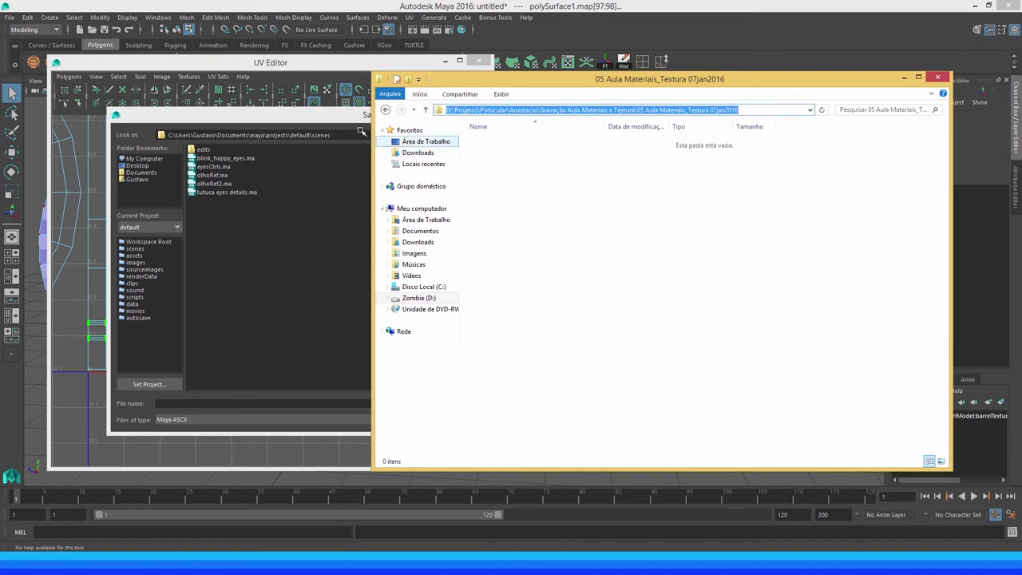
pyautogui.click(345, 117)
pyautogui.click(345, 136)
# Paste the lesson folder path as save location and save the scene as LanternaModelo.ma
pyautogui.hotkey('ctrl', 'a')
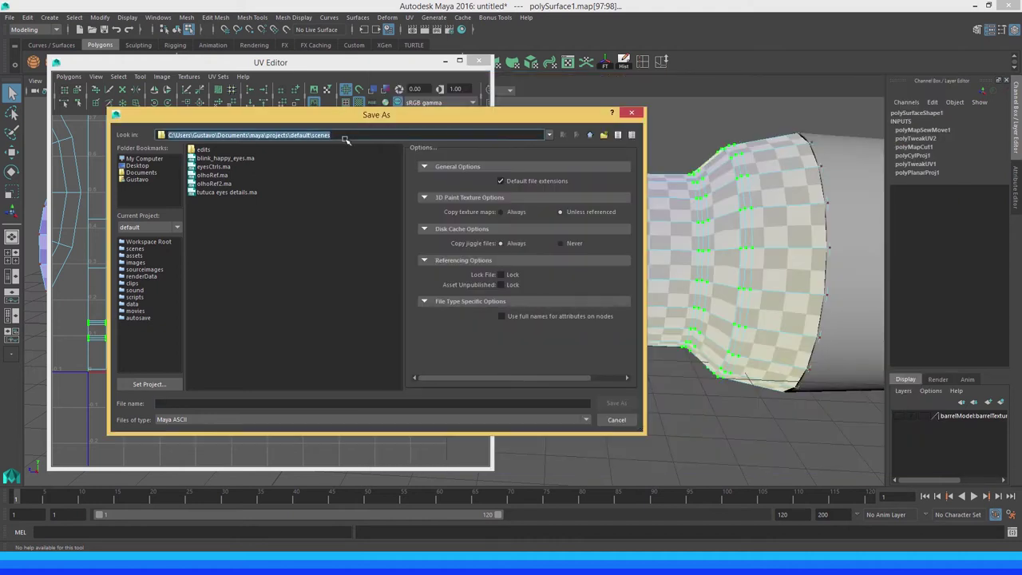
pyautogui.write('D:\\Projetos\\Particular\\Anastacio\\Gravação Aula Materiais e Textura\\05 Aula Materiais_Textura 07jan2016')
pyautogui.press('Return')
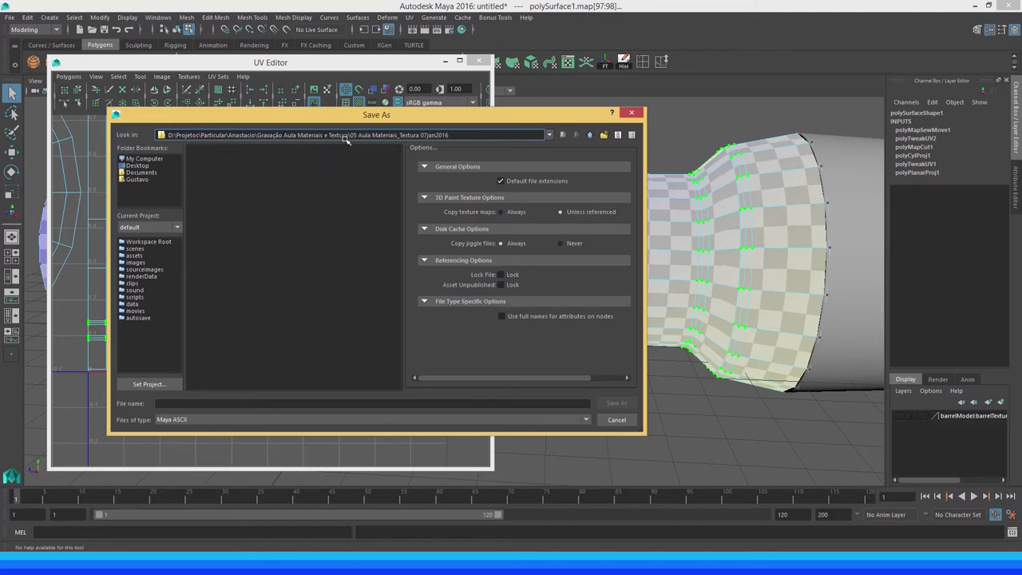
pyautogui.click(243, 402)
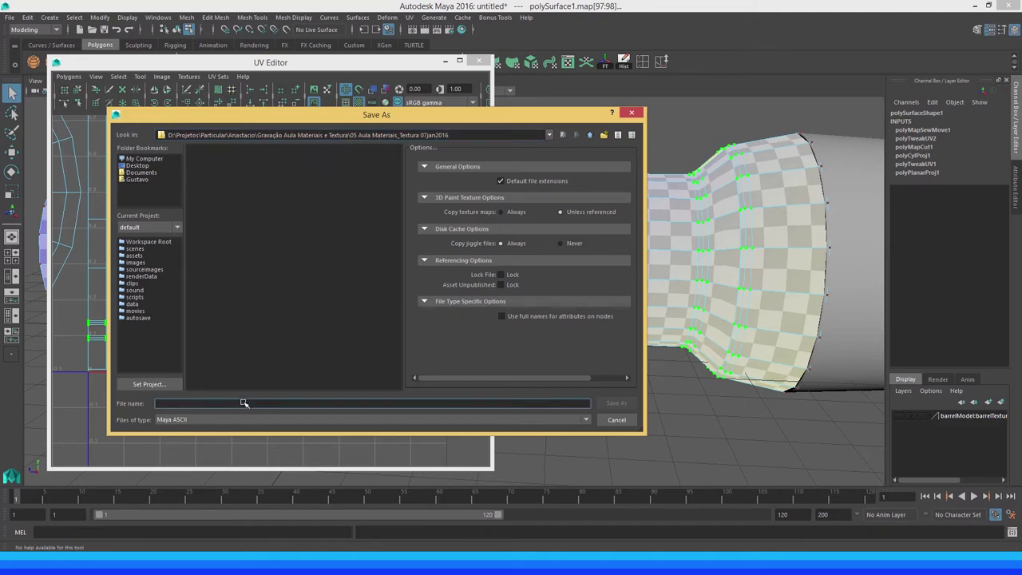
pyautogui.write('LanternaModelo')
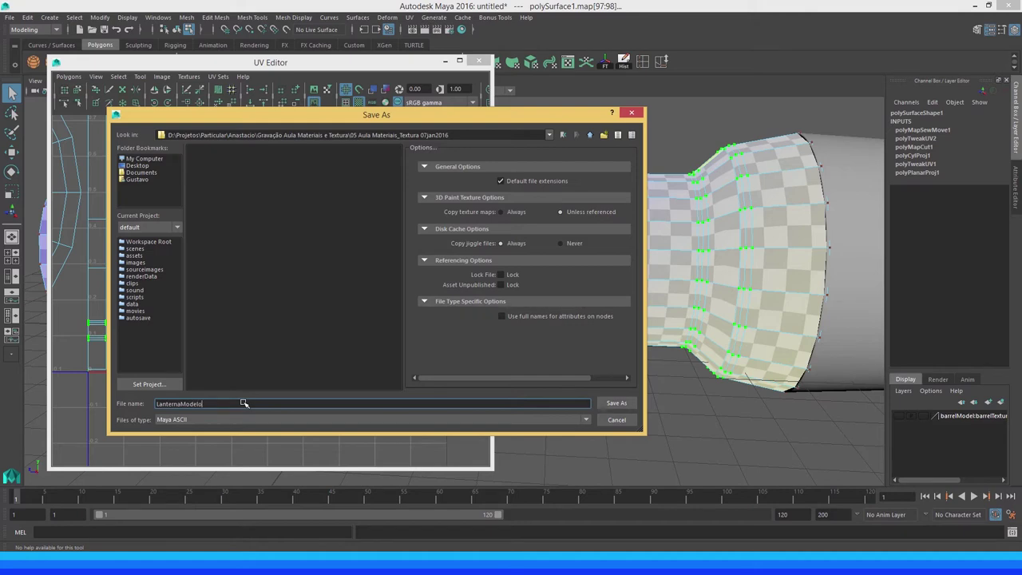
pyautogui.press('Return')
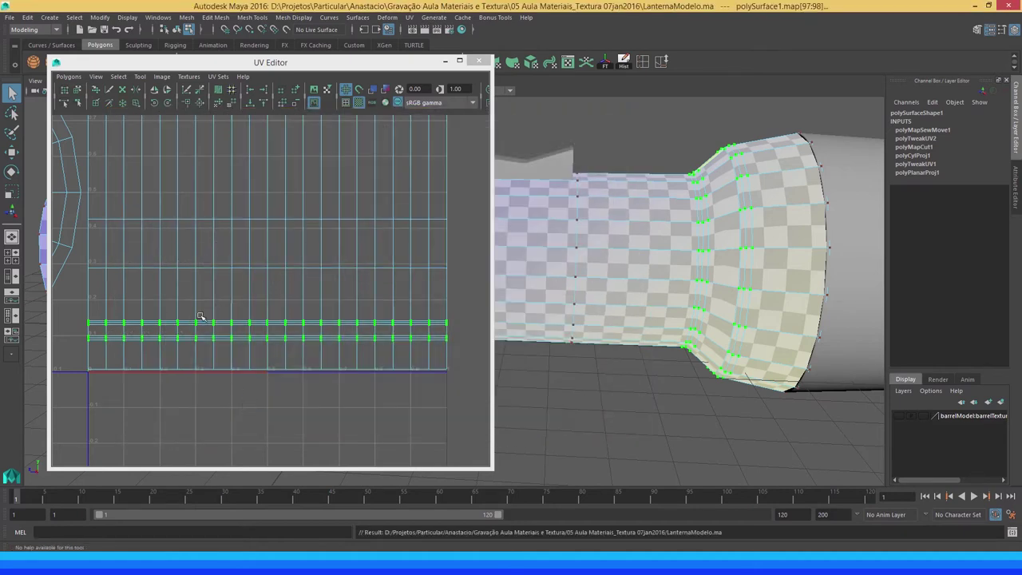
# Try Unfold on the selected rim UVs and undo it
pyautogui.click(218, 104)
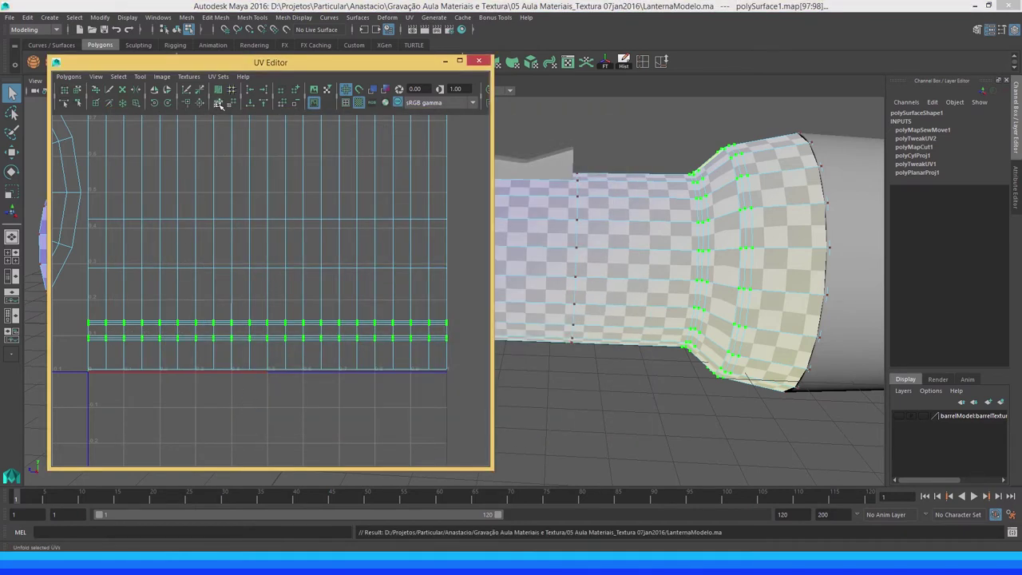
pyautogui.scroll(2, 263, 348)
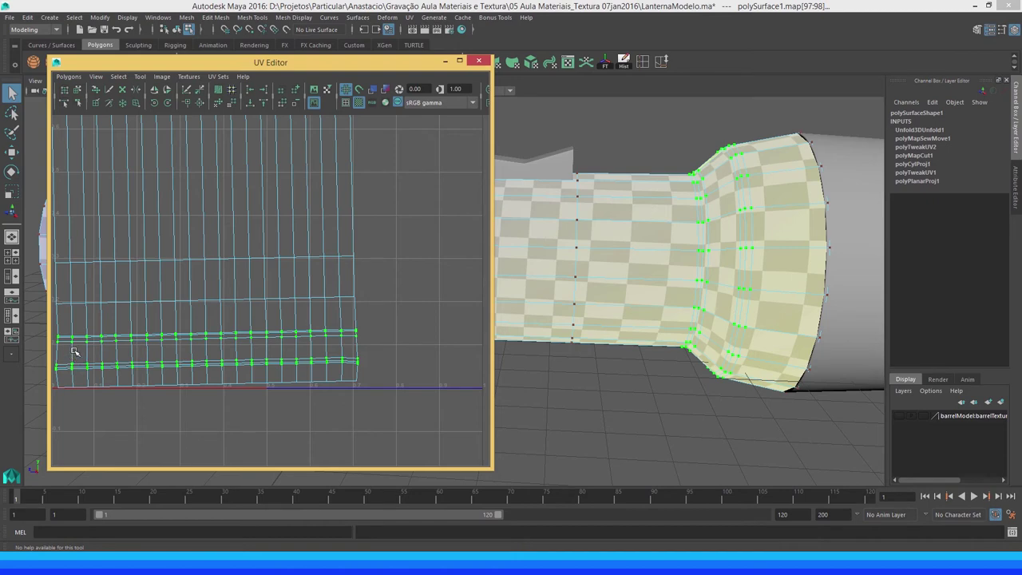
pyautogui.hotkey('ctrl', 'z')
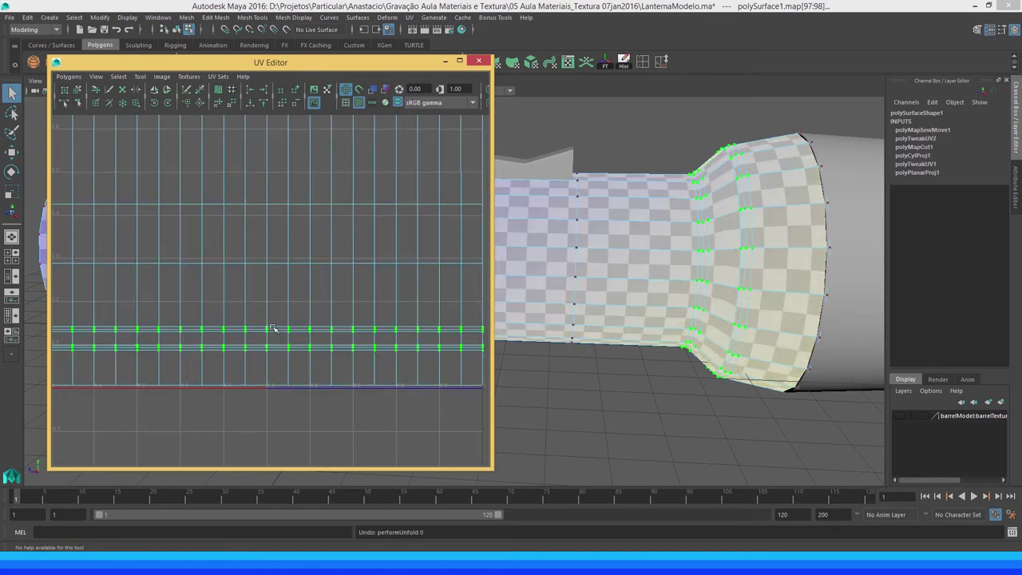
# Marquee-select only the upper rim UV row
pyautogui.scroll(-2, 263, 323)
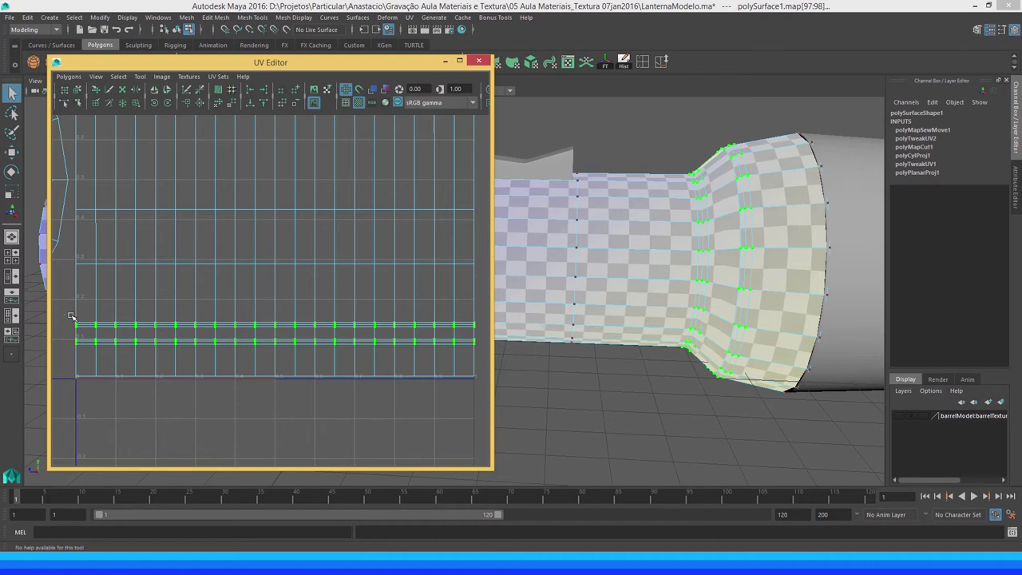
pyautogui.moveTo(71, 316); pyautogui.dragTo(486, 334)
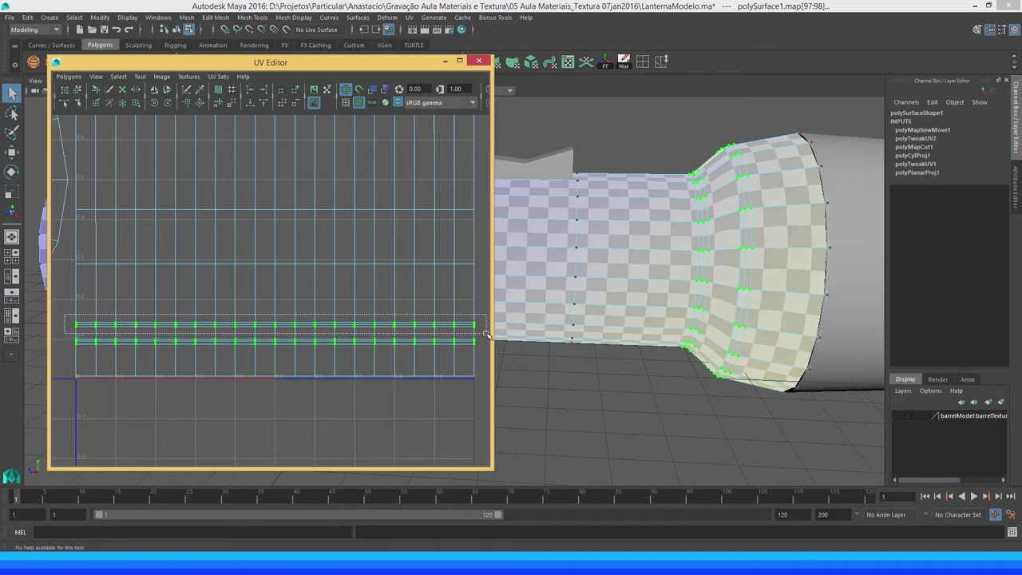
pyautogui.moveTo(487, 335); pyautogui.dragTo(486, 334)
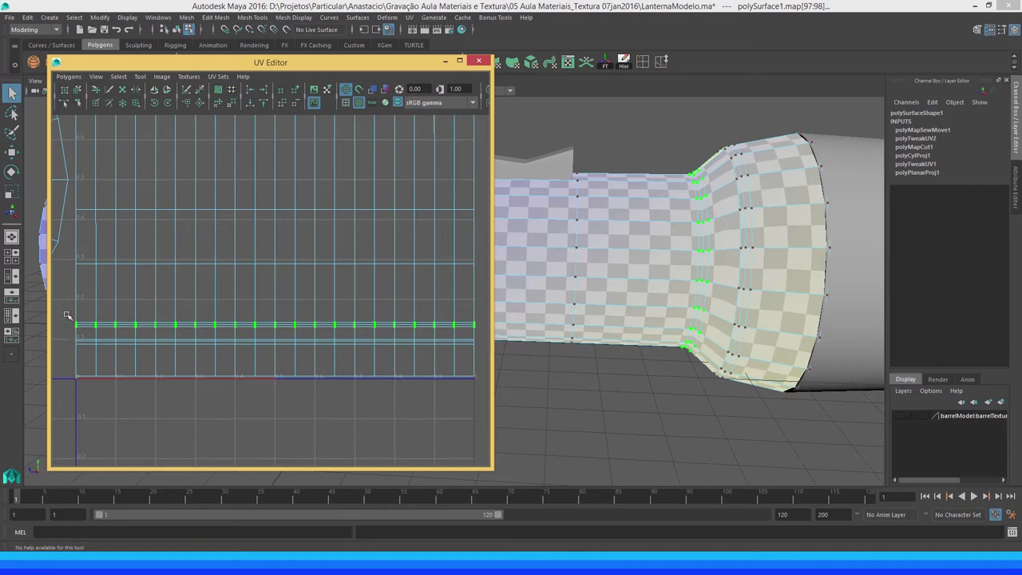
# With the Move tool, nudge the upper rim UV row slightly, redoing the first attempt
pyautogui.press('w')
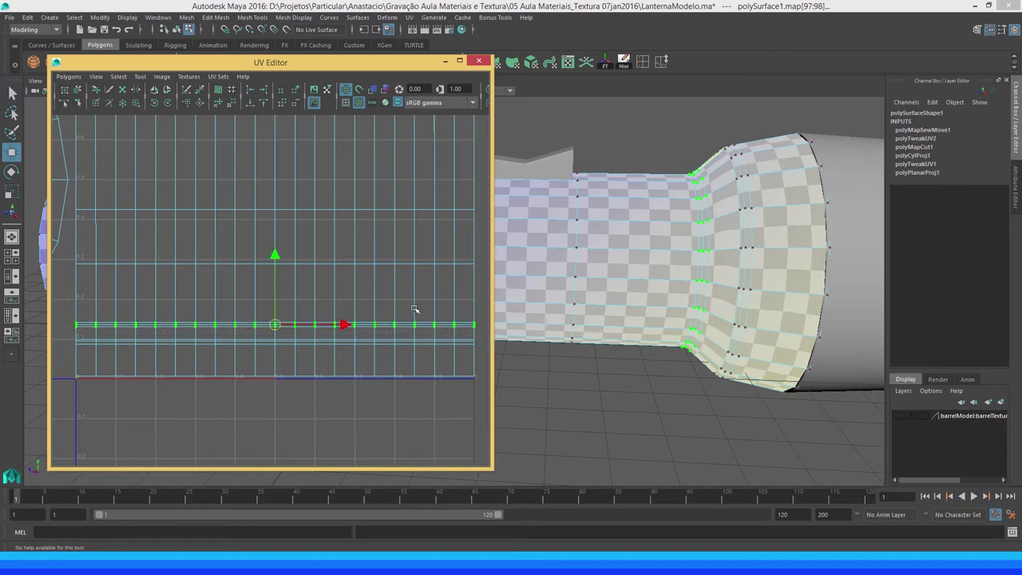
pyautogui.moveTo(275, 255); pyautogui.dragTo(273, 250)
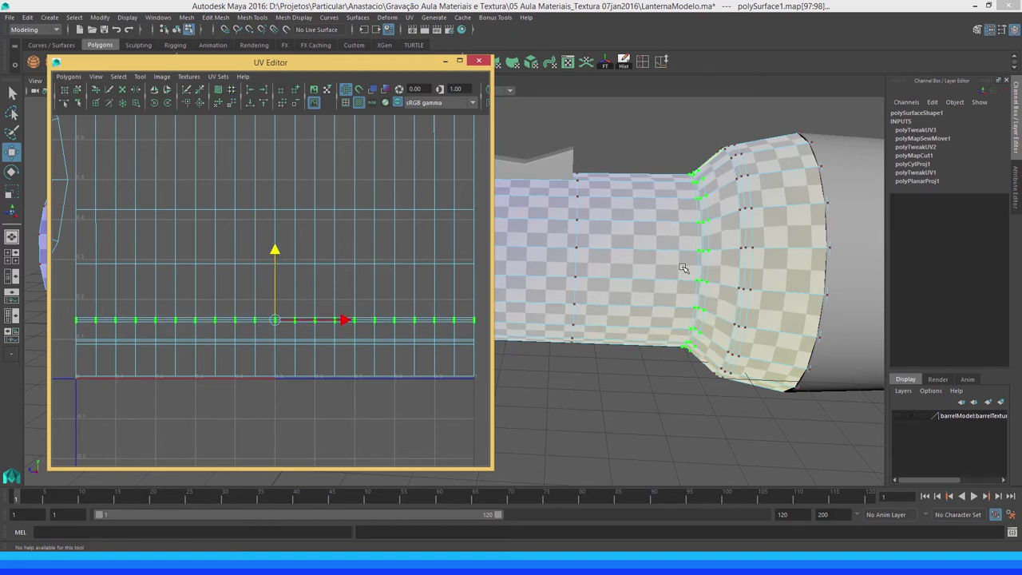
pyautogui.hotkey('ctrl', 'z')
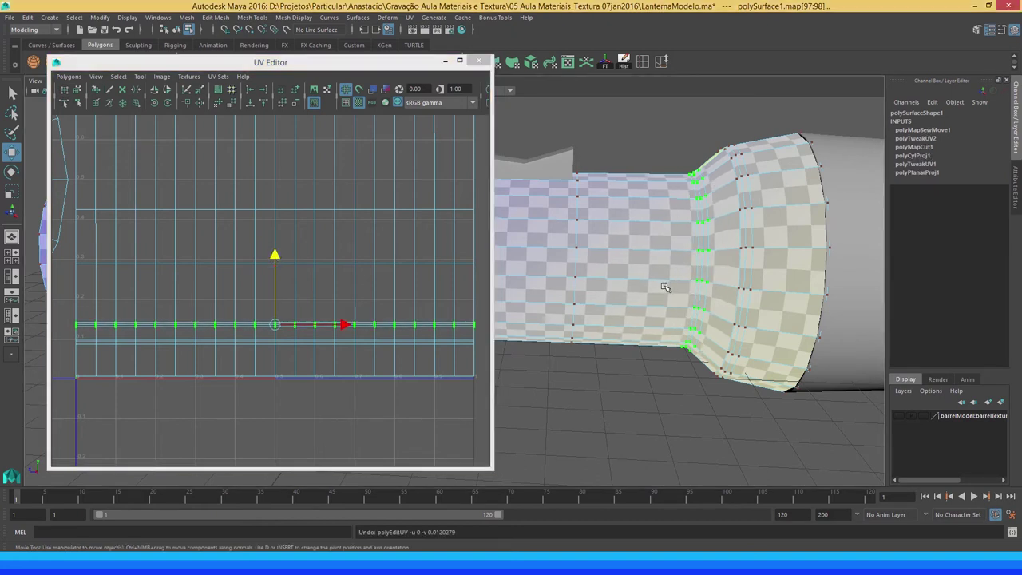
pyautogui.moveTo(279, 253); pyautogui.dragTo(275, 250)
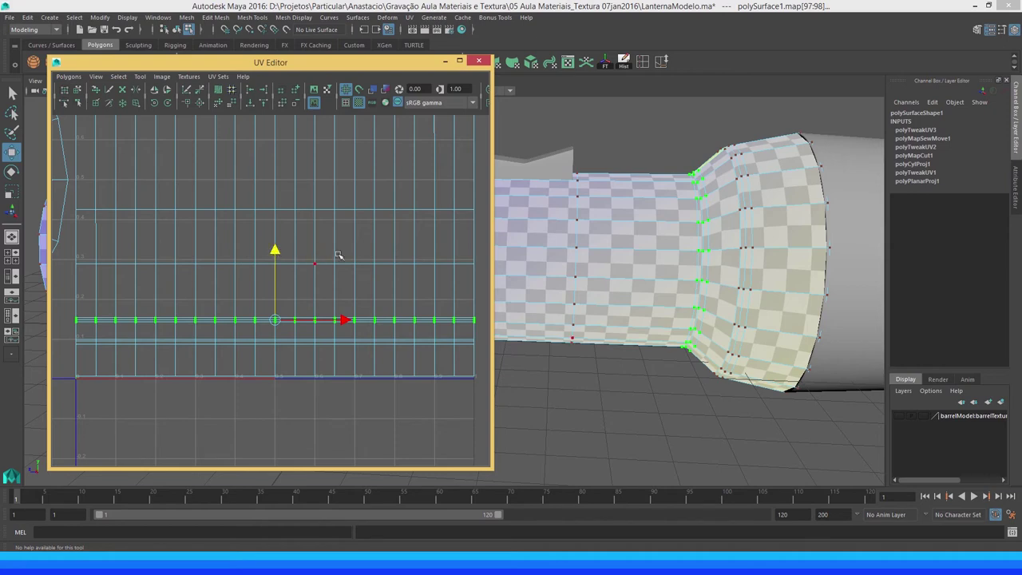
pyautogui.moveTo(607, 263)
pyautogui.keyDown('alt'); pyautogui.mouseDown()
pyautogui.moveTo(729, 314)
pyautogui.moveTo(640, 345)
pyautogui.mouseUp(); pyautogui.keyUp('alt')
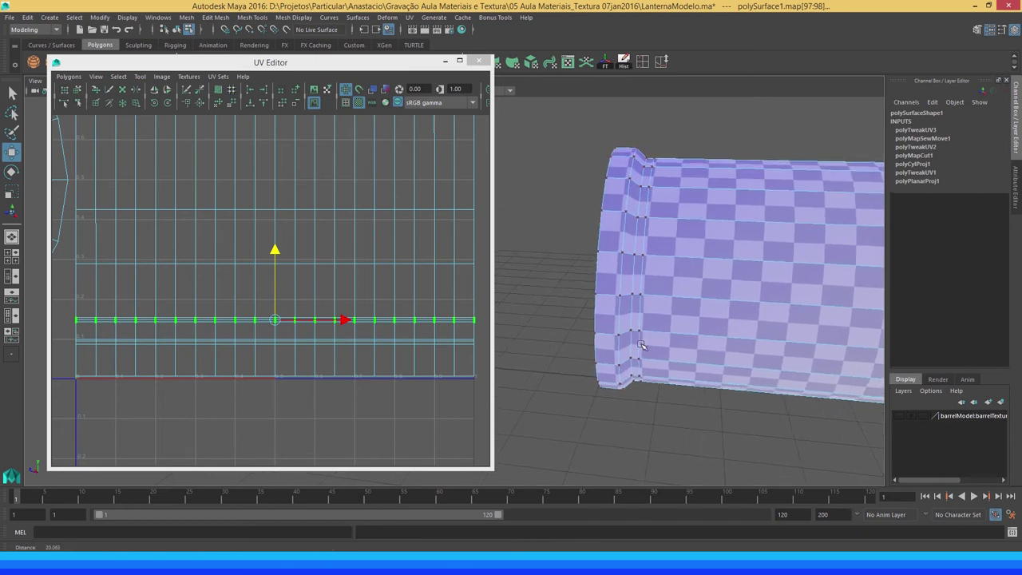
pyautogui.keyDown('alt'); pyautogui.moveTo(251, 210); pyautogui.dragTo(247, 351, button='middle'); pyautogui.keyUp('alt')
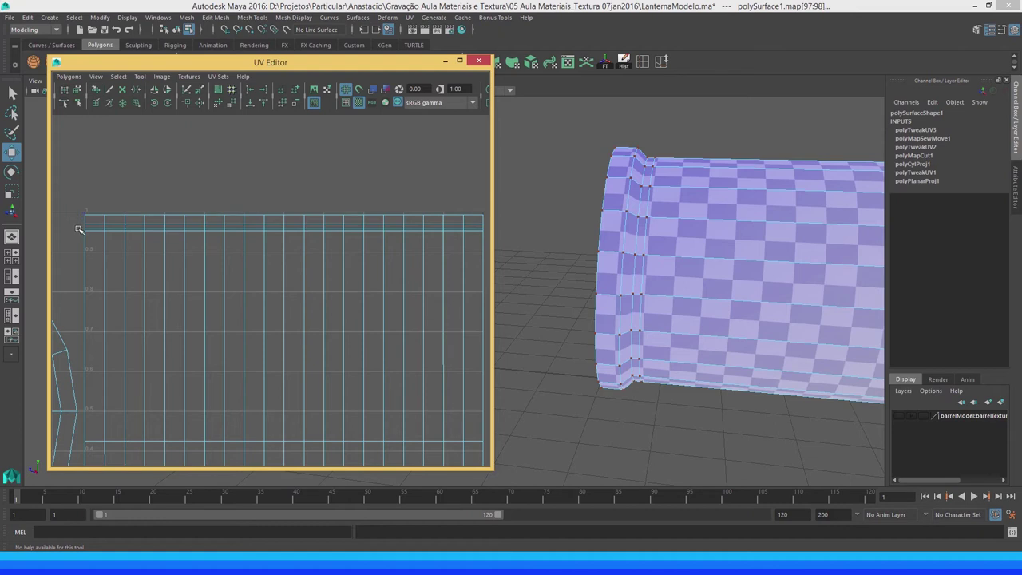
# Select the top UV row, nudge it slightly down, and orbit the barrel to check alignment
pyautogui.moveTo(76, 227); pyautogui.dragTo(489, 262)
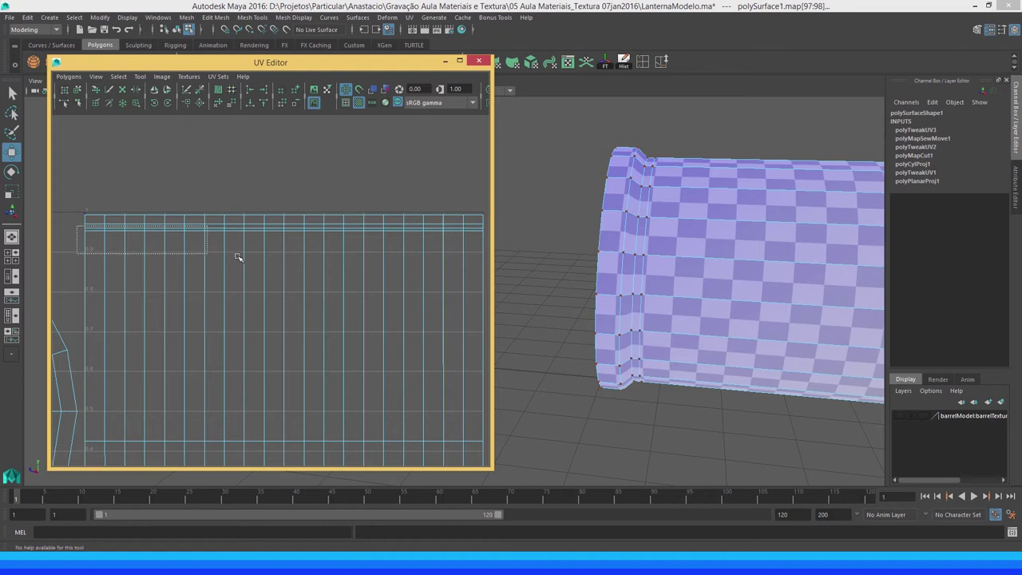
pyautogui.keyDown('alt'); pyautogui.moveTo(287, 163); pyautogui.dragTo(279, 162, button='middle'); pyautogui.keyUp('alt')
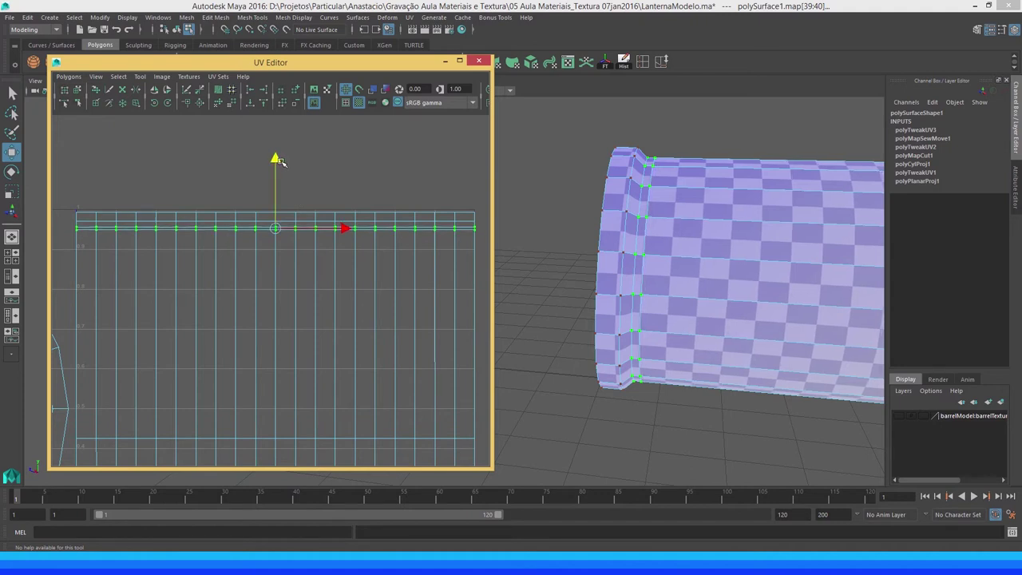
pyautogui.moveTo(279, 161); pyautogui.dragTo(280, 163)
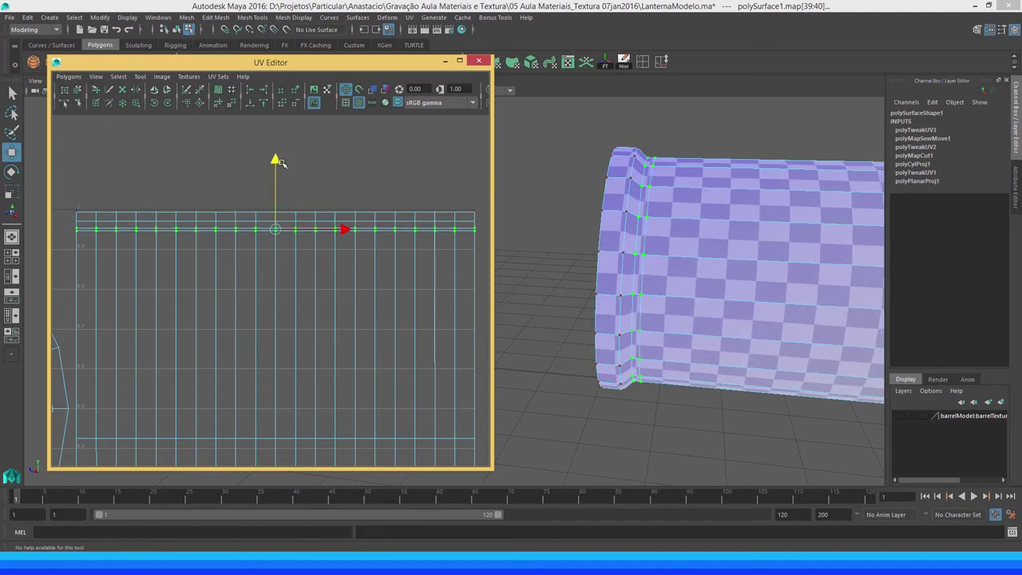
pyautogui.moveTo(279, 163); pyautogui.dragTo(280, 163)
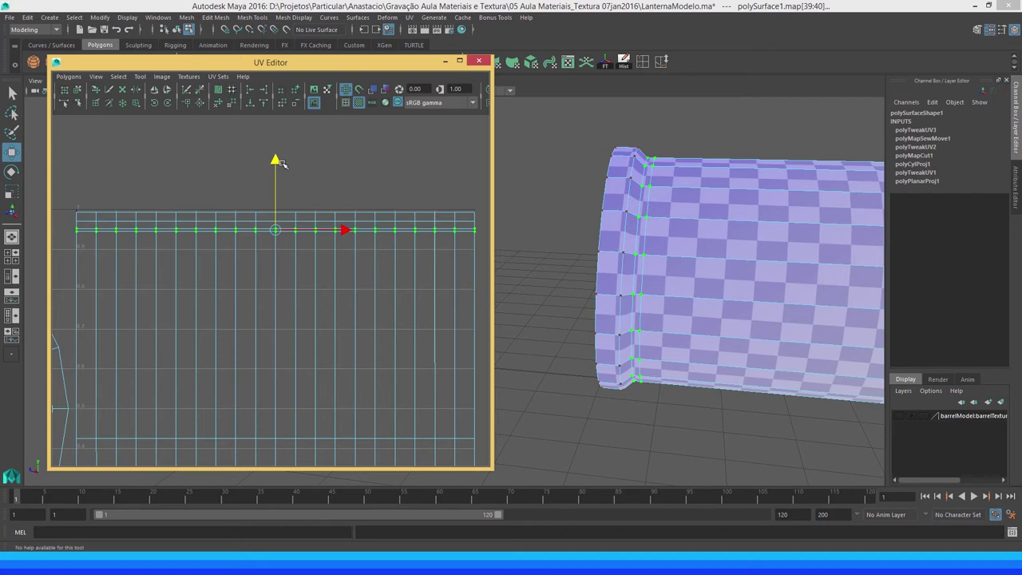
pyautogui.keyDown('alt'); pyautogui.moveTo(536, 230); pyautogui.dragTo(563, 219); pyautogui.keyUp('alt')
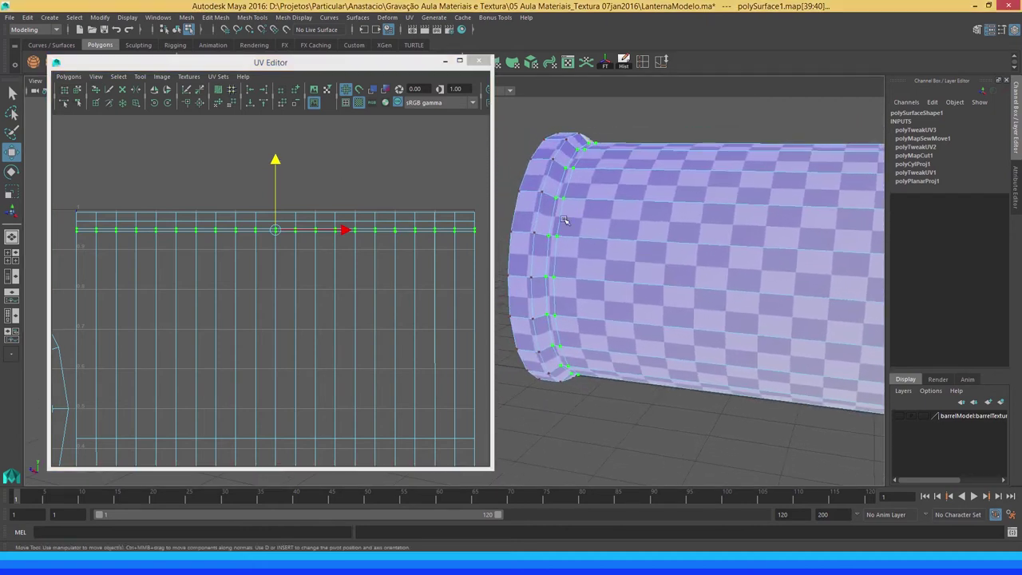
pyautogui.keyDown('alt'); pyautogui.moveTo(351, 280); pyautogui.dragTo(299, 262, button='right'); pyautogui.keyUp('alt')
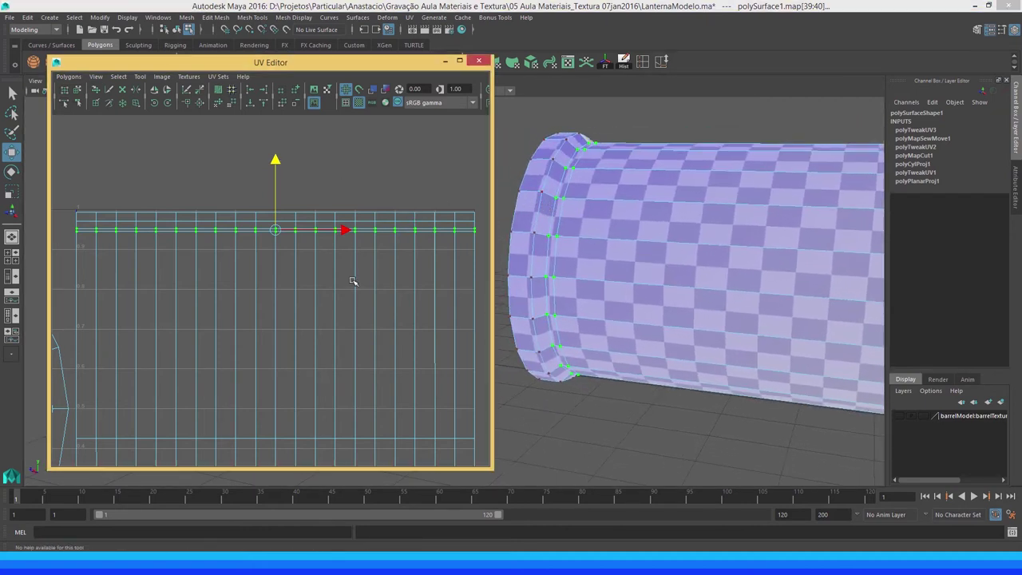
pyautogui.moveTo(620, 224)
pyautogui.keyDown('alt'); pyautogui.mouseDown()
pyautogui.moveTo(632, 269)
pyautogui.moveTo(612, 277)
pyautogui.moveTo(671, 284)
pyautogui.mouseUp(); pyautogui.keyUp('alt')
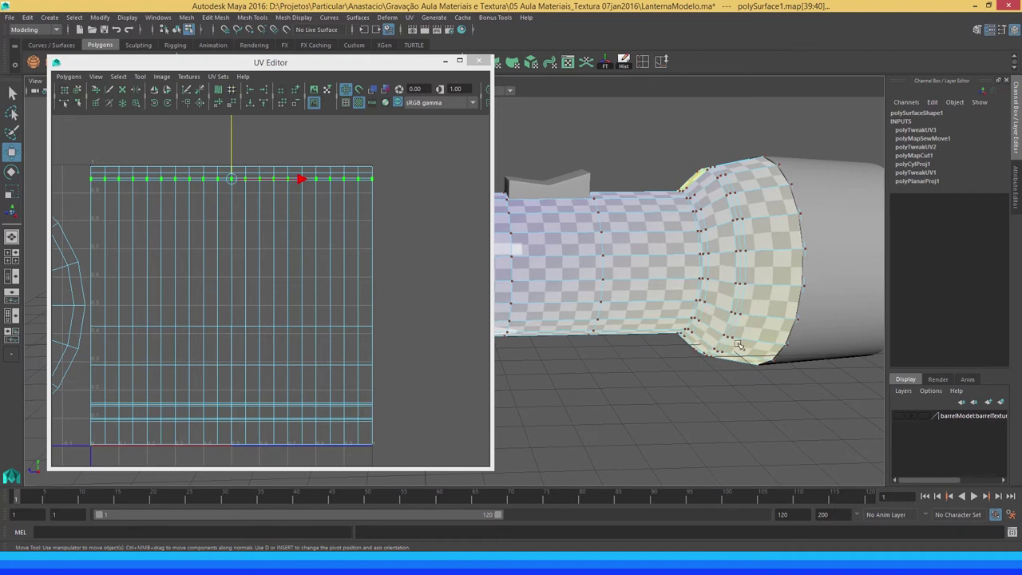
# Select the whole rectangular barrel UV shell and scale it down toward its centre
pyautogui.keyDown('alt'); pyautogui.moveTo(739, 345); pyautogui.dragTo(708, 327); pyautogui.keyUp('alt')
pyautogui.keyDown('alt'); pyautogui.moveTo(369, 331); pyautogui.dragTo(429, 325, button='middle'); pyautogui.keyUp('alt')
pyautogui.moveTo(450, 196); pyautogui.dragTo(439, 192)
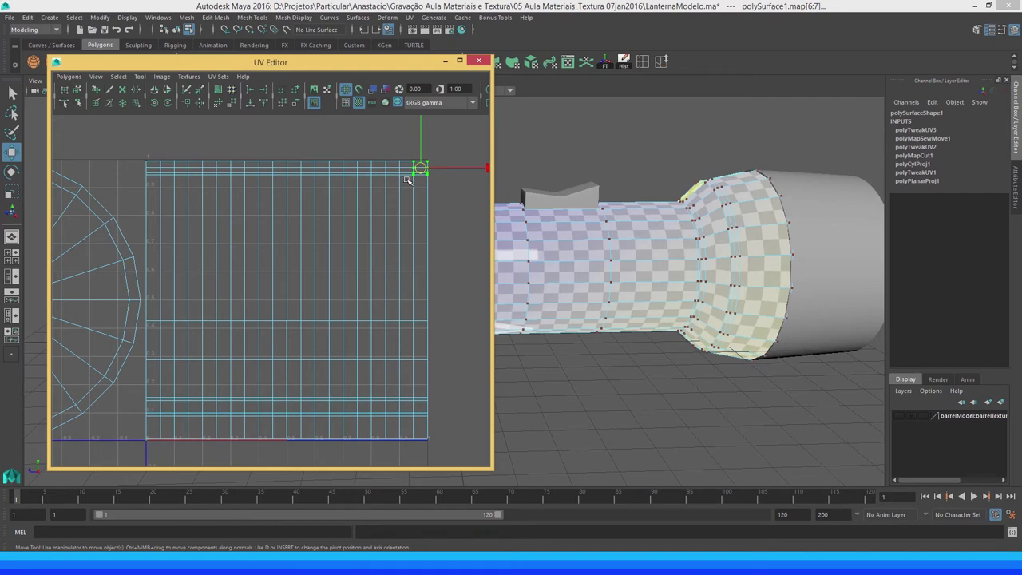
pyautogui.keyDown('ctrl'); pyautogui.moveTo(407, 181); pyautogui.dragTo(435, 168, button='right'); pyautogui.keyUp('ctrl')
pyautogui.press('r')
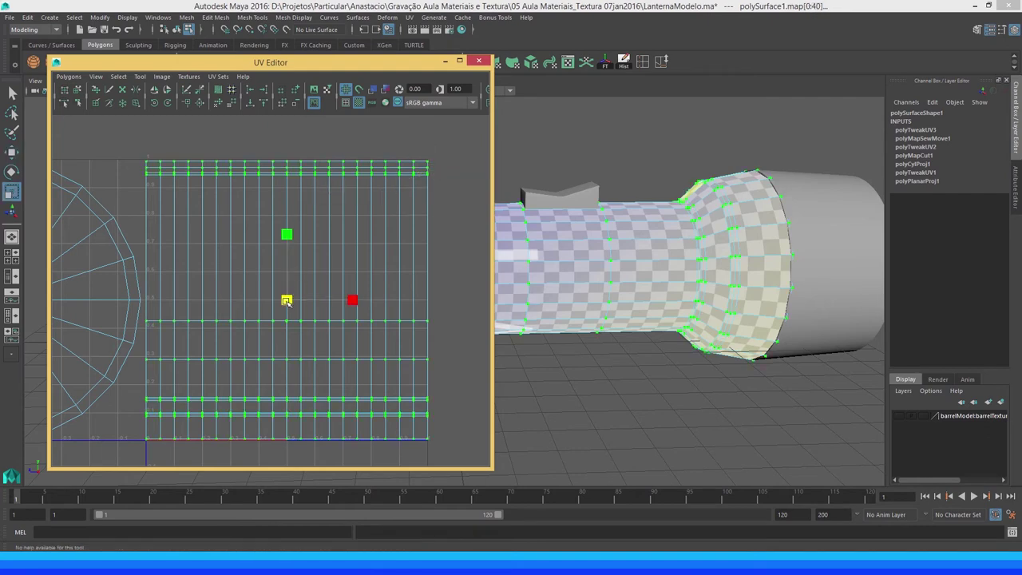
pyautogui.moveTo(287, 300); pyautogui.dragTo(272, 300)
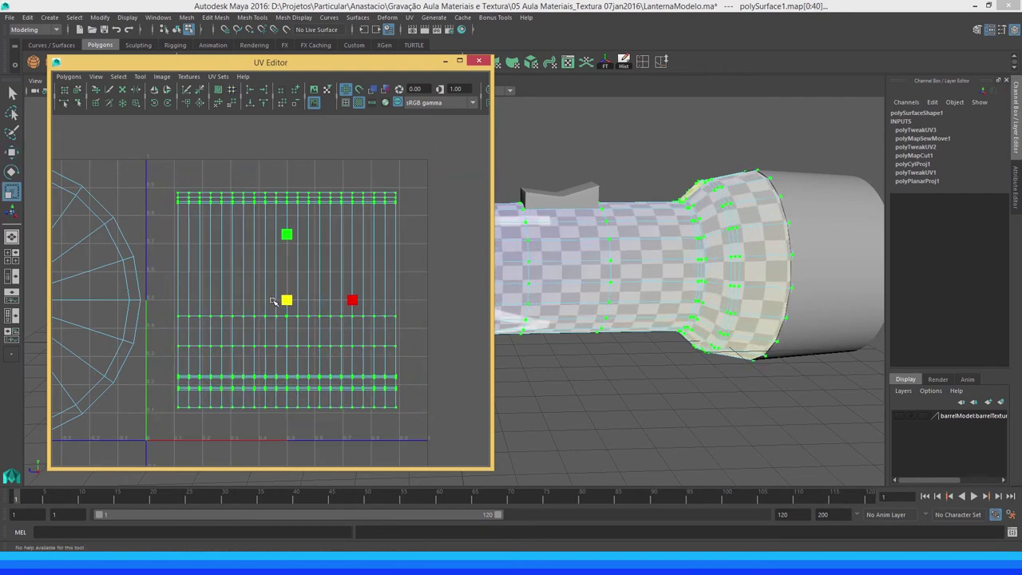
# Frame both shells and shrink the rectangular shell further into the 0–1 square
pyautogui.press('a')
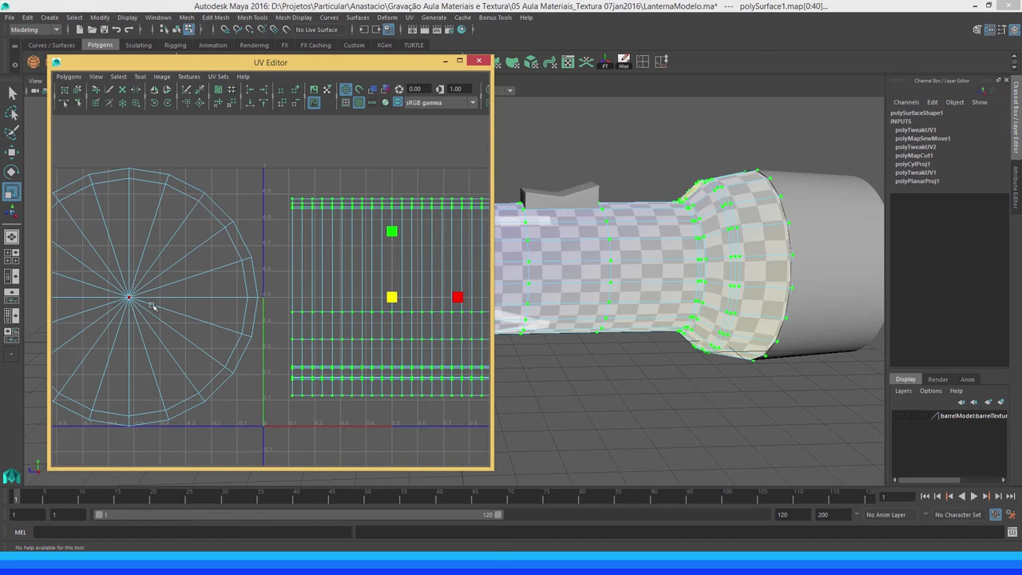
pyautogui.keyDown('alt'); pyautogui.moveTo(152, 306); pyautogui.dragTo(71, 306, button='middle'); pyautogui.keyUp('alt')
pyautogui.moveTo(308, 296)
pyautogui.mouseDown()
pyautogui.moveTo(286, 304)
pyautogui.moveTo(258, 344)
pyautogui.moveTo(291, 334)
pyautogui.moveTo(274, 333)
pyautogui.mouseUp()
pyautogui.press('w')
pyautogui.press('r')
pyautogui.press('w')
pyautogui.press('r')
# Stretch the UV shell vertically while checking the barrel's checker in the viewport
pyautogui.moveTo(275, 266); pyautogui.dragTo(275, 264)
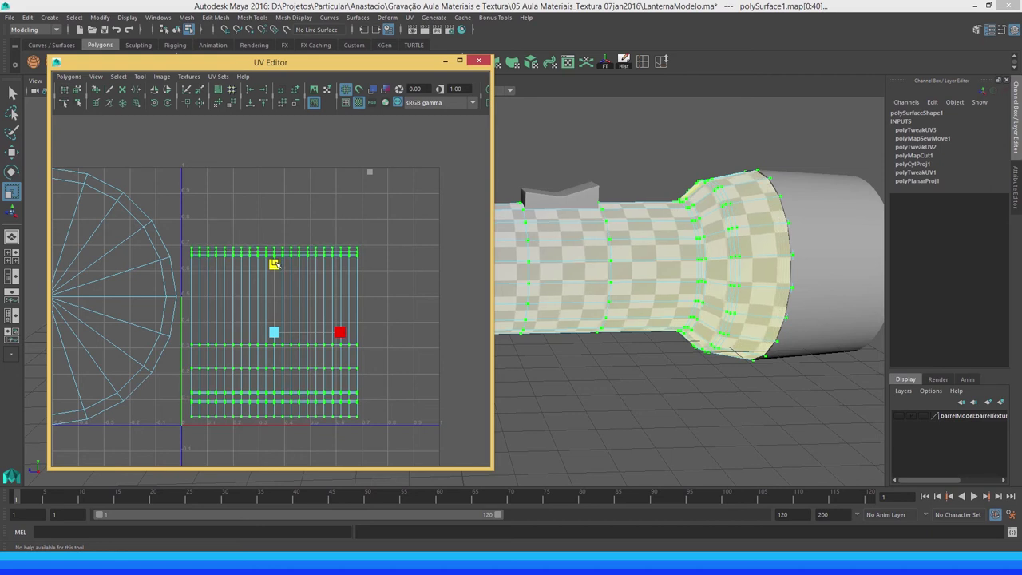
pyautogui.keyDown('alt'); pyautogui.moveTo(559, 268); pyautogui.dragTo(578, 266); pyautogui.keyUp('alt')
pyautogui.moveTo(578, 266)
pyautogui.keyDown('alt'); pyautogui.mouseDown(button='right')
pyautogui.moveTo(611, 283)
pyautogui.moveTo(649, 270)
pyautogui.mouseUp(button='right'); pyautogui.keyUp('alt')
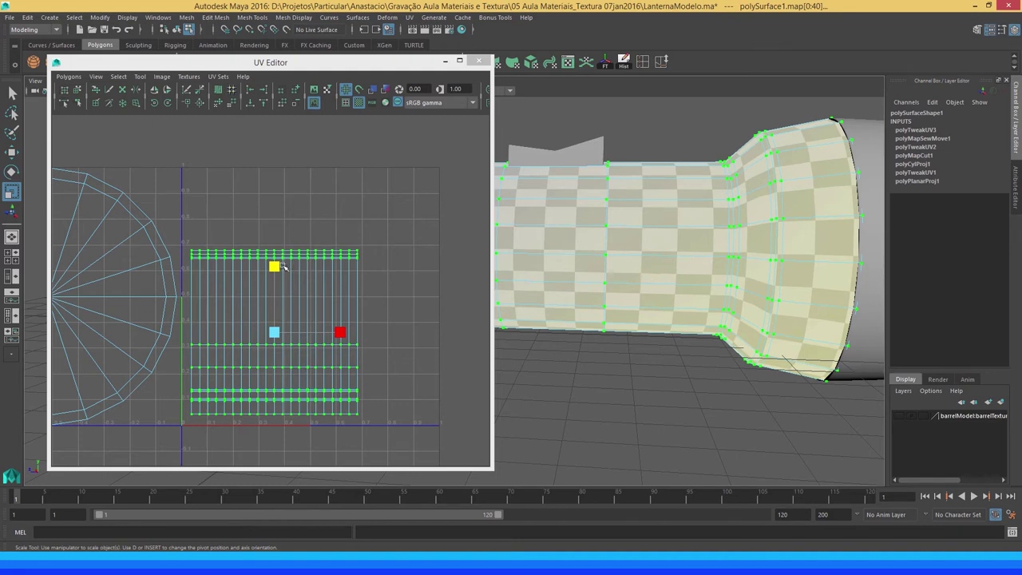
pyautogui.moveTo(275, 267); pyautogui.dragTo(272, 236)
pyautogui.press('w')
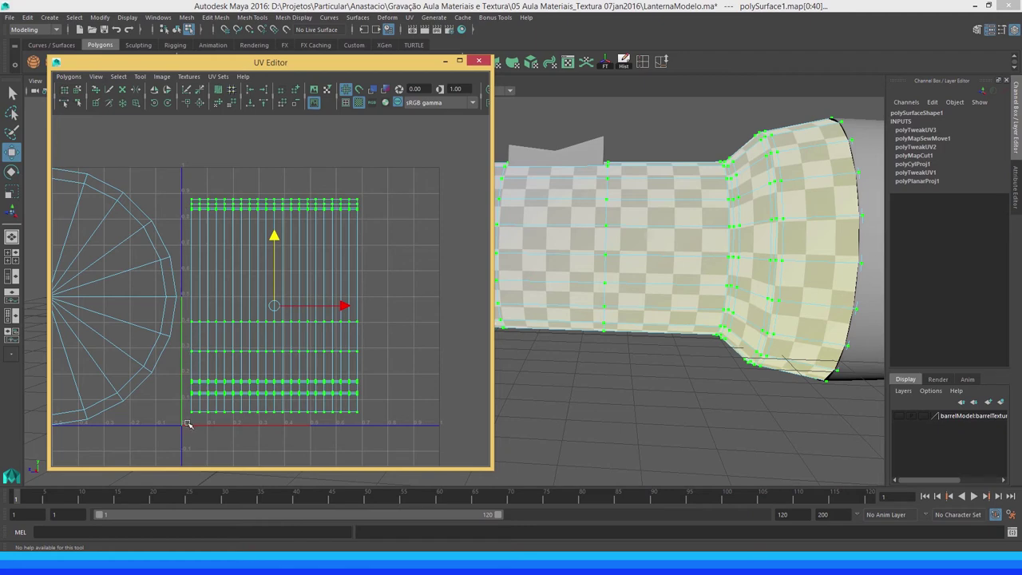
pyautogui.moveTo(676, 283)
pyautogui.keyDown('alt'); pyautogui.mouseDown()
pyautogui.moveTo(658, 265)
pyautogui.moveTo(526, 283)
pyautogui.mouseUp(); pyautogui.keyUp('alt')
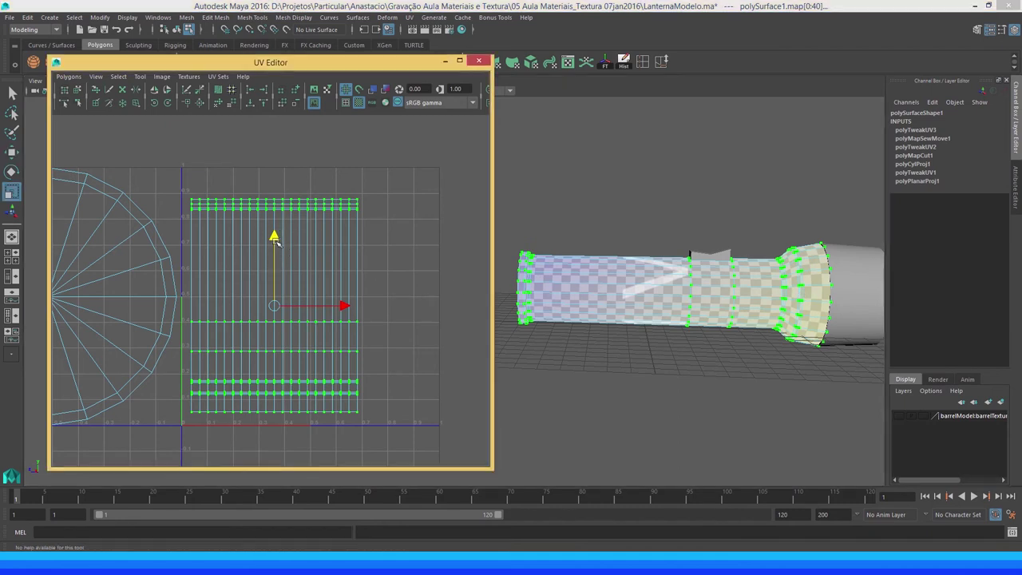
# Scale the shell taller again and move it up and left into place
pyautogui.press('r')
pyautogui.scroll(2, 598, 288)
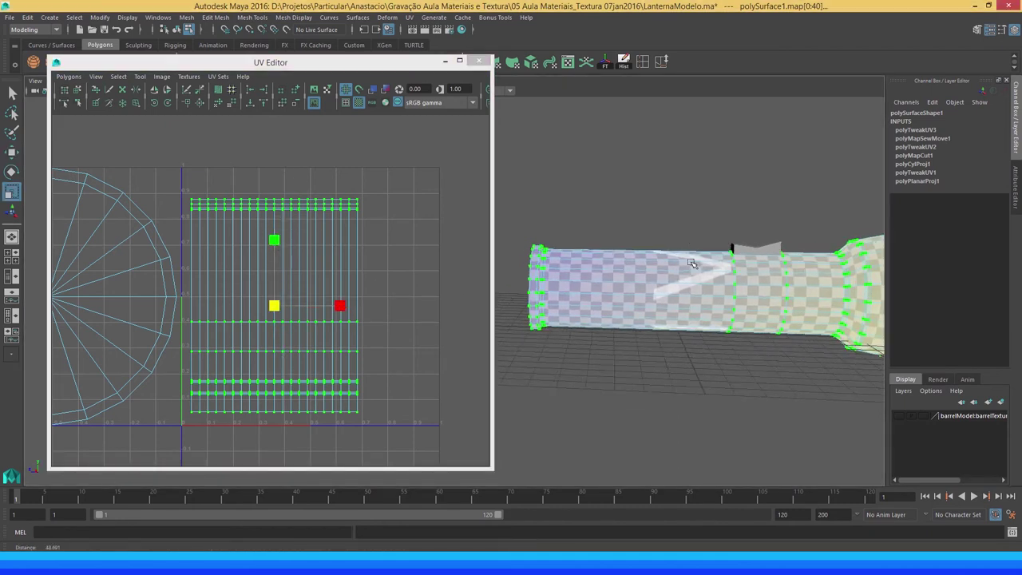
pyautogui.scroll(2, 599, 290)
pyautogui.scroll(2, 598, 286)
pyautogui.scroll(2, 689, 294)
pyautogui.keyDown('alt'); pyautogui.moveTo(690, 295); pyautogui.dragTo(593, 290, button='middle'); pyautogui.keyUp('alt')
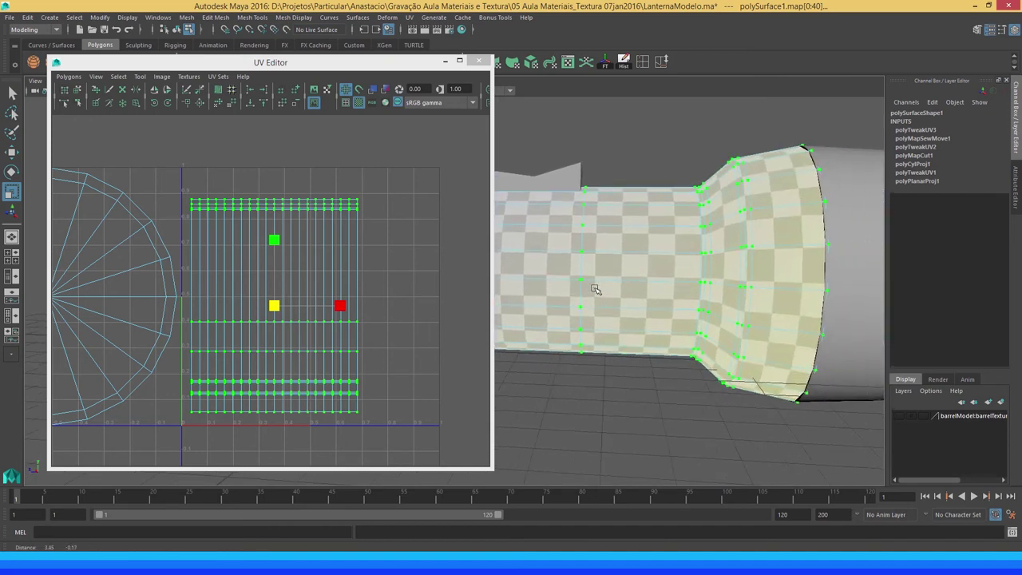
pyautogui.moveTo(274, 242); pyautogui.dragTo(271, 232)
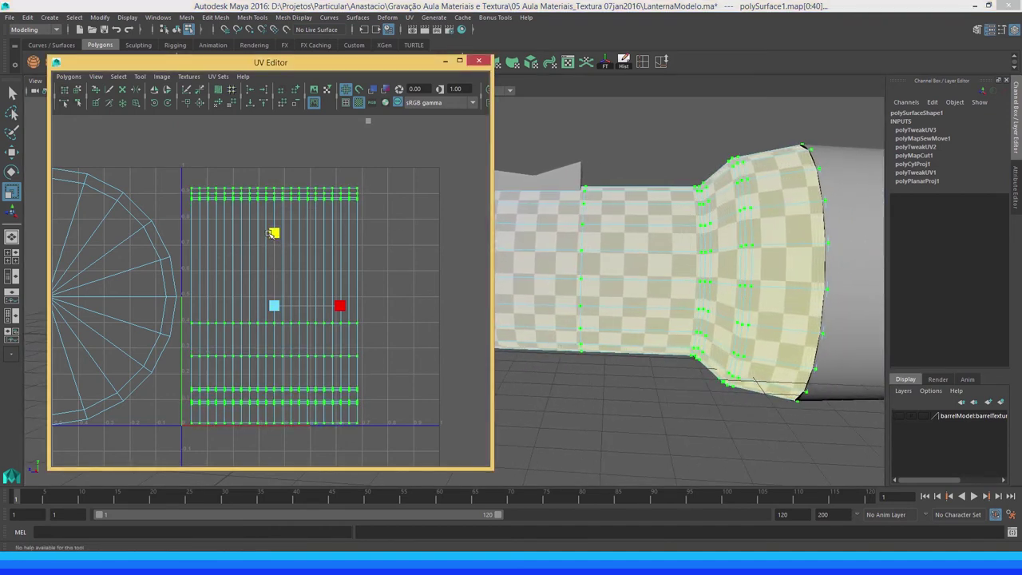
pyautogui.press('w')
pyautogui.moveTo(274, 305); pyautogui.dragTo(269, 295)
# Orbit around the flared head to confirm the checker squares look even
pyautogui.moveTo(628, 238)
pyautogui.keyDown('alt'); pyautogui.mouseDown()
pyautogui.moveTo(684, 254)
pyautogui.moveTo(669, 246)
pyautogui.mouseUp(); pyautogui.keyUp('alt')
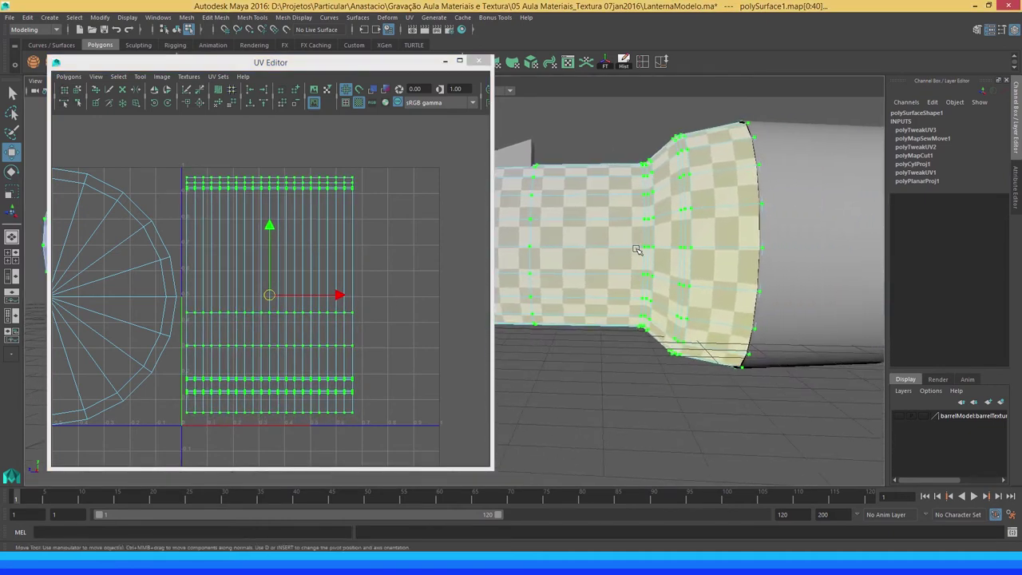
pyautogui.keyDown('alt'); pyautogui.moveTo(636, 244); pyautogui.dragTo(672, 268, button='right'); pyautogui.keyUp('alt')
pyautogui.keyDown('alt'); pyautogui.moveTo(673, 267); pyautogui.dragTo(664, 301); pyautogui.keyUp('alt')
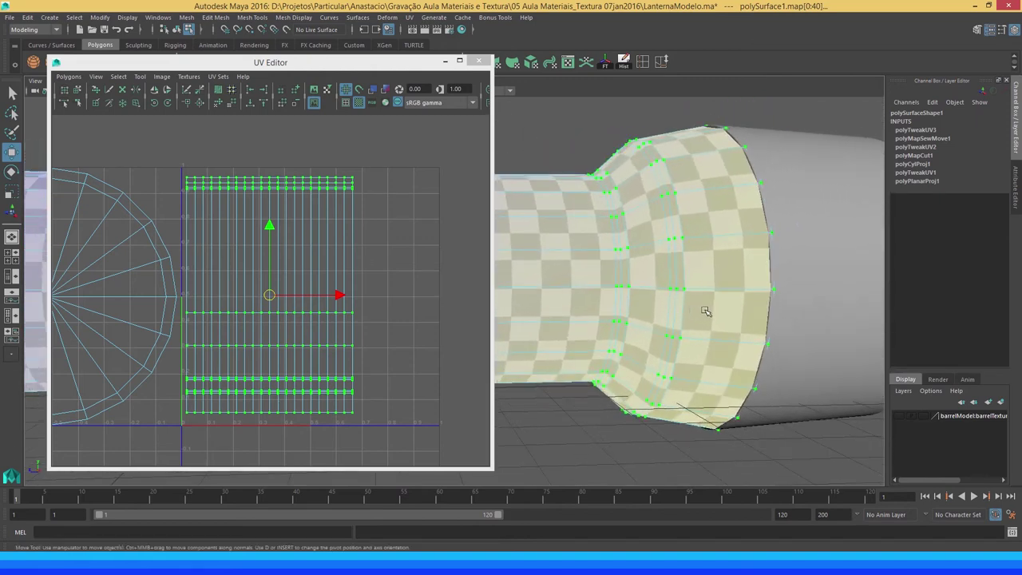
pyautogui.scroll(3, 229, 275)
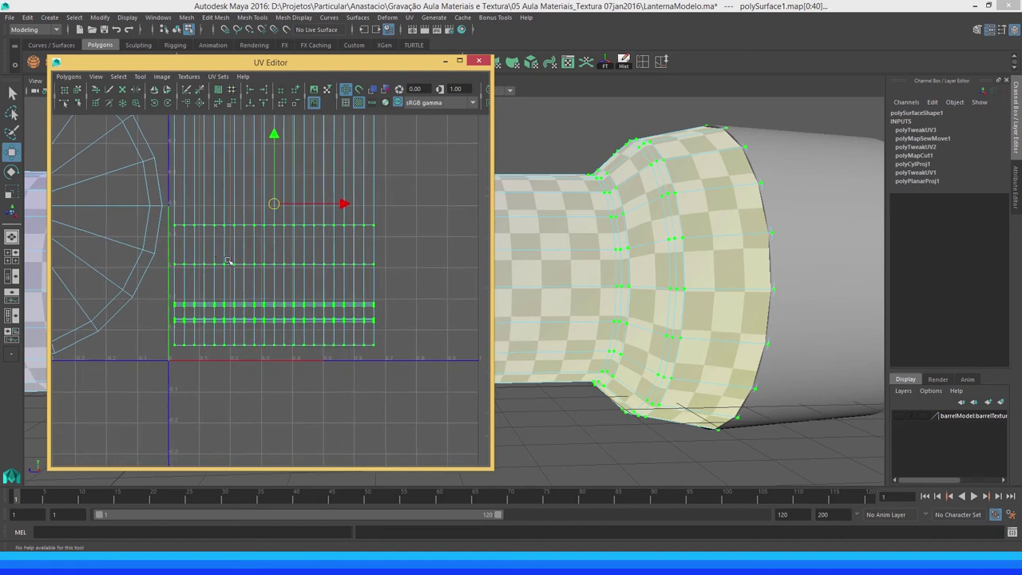
pyautogui.scroll(2, 221, 335)
pyautogui.moveTo(103, 352); pyautogui.dragTo(441, 384)
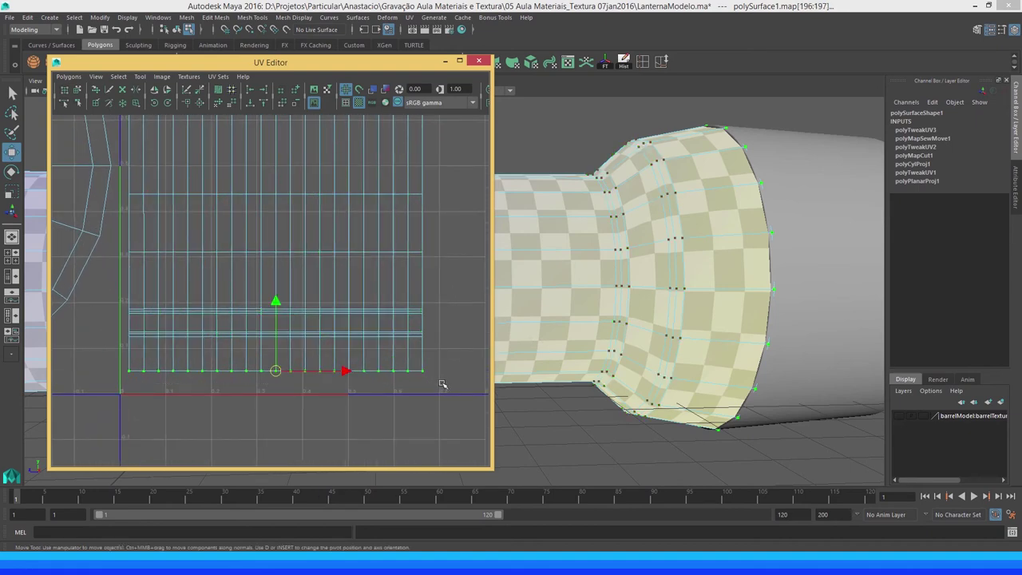
pyautogui.moveTo(274, 302); pyautogui.dragTo(266, 298)
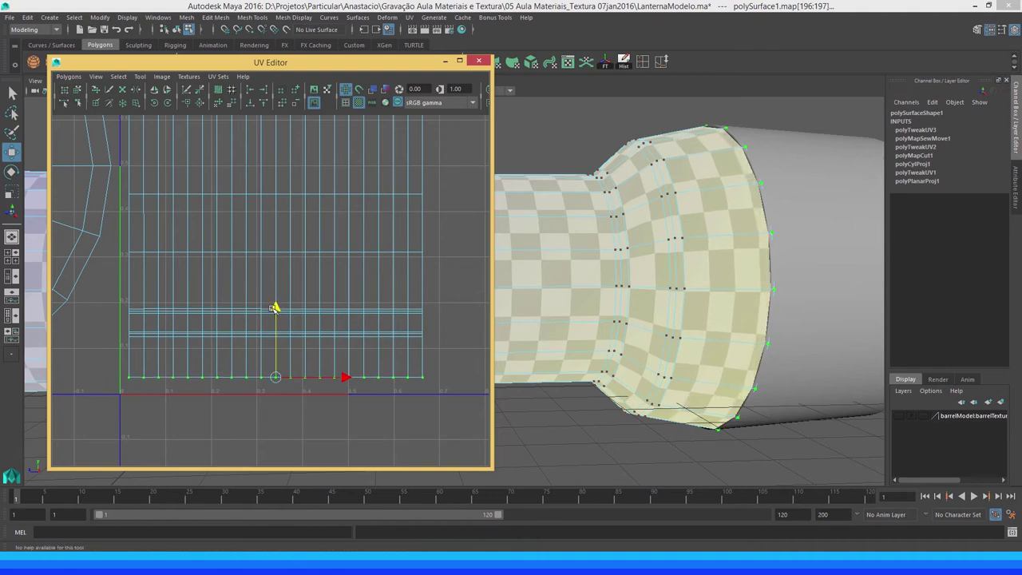
pyautogui.hotkey('ctrl', 'z')
pyautogui.hotkey('ctrl', 'z')
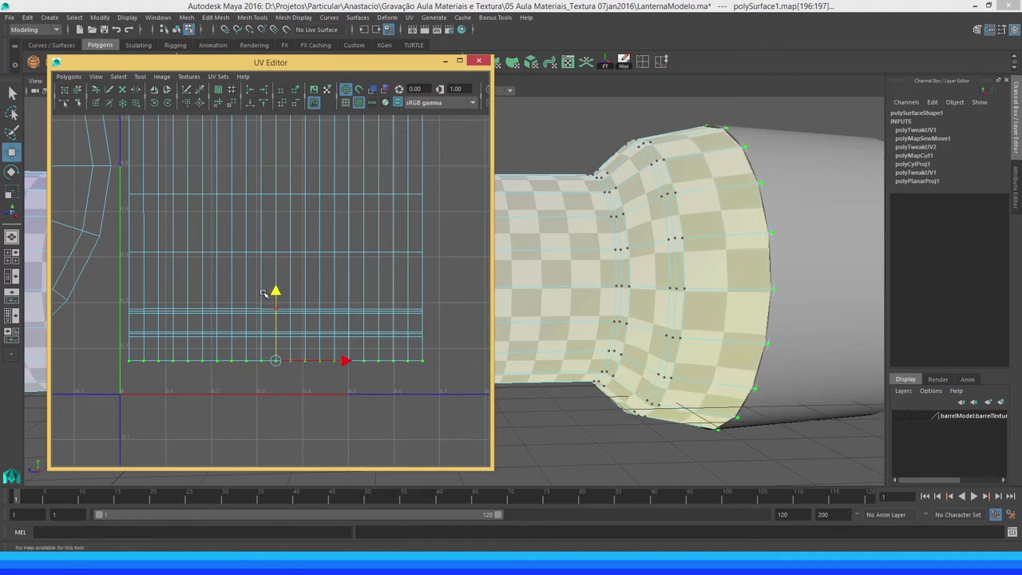
pyautogui.hotkey('ctrl', 'z')
pyautogui.hotkey('ctrl', 'z')
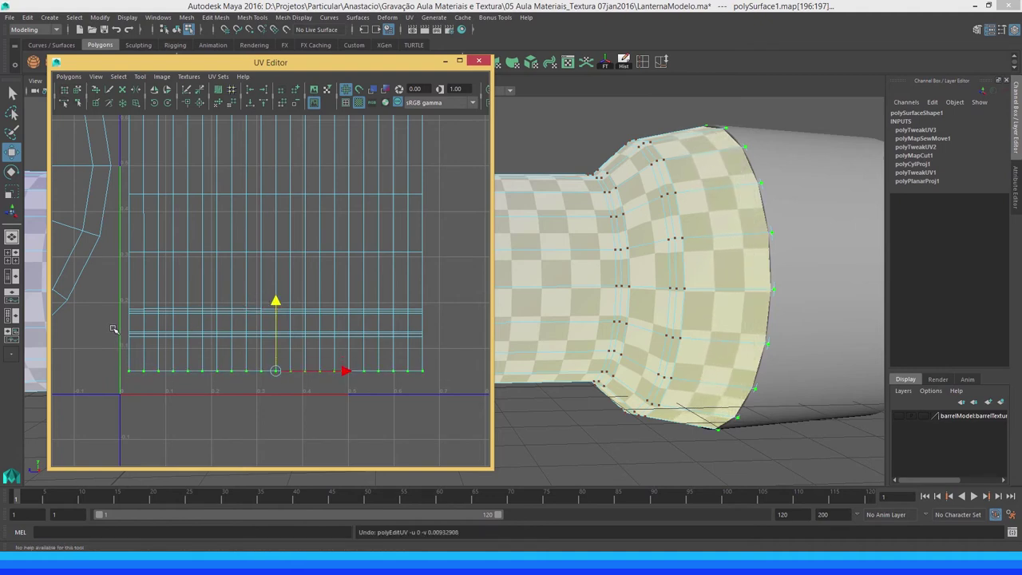
pyautogui.moveTo(110, 320); pyautogui.dragTo(457, 396)
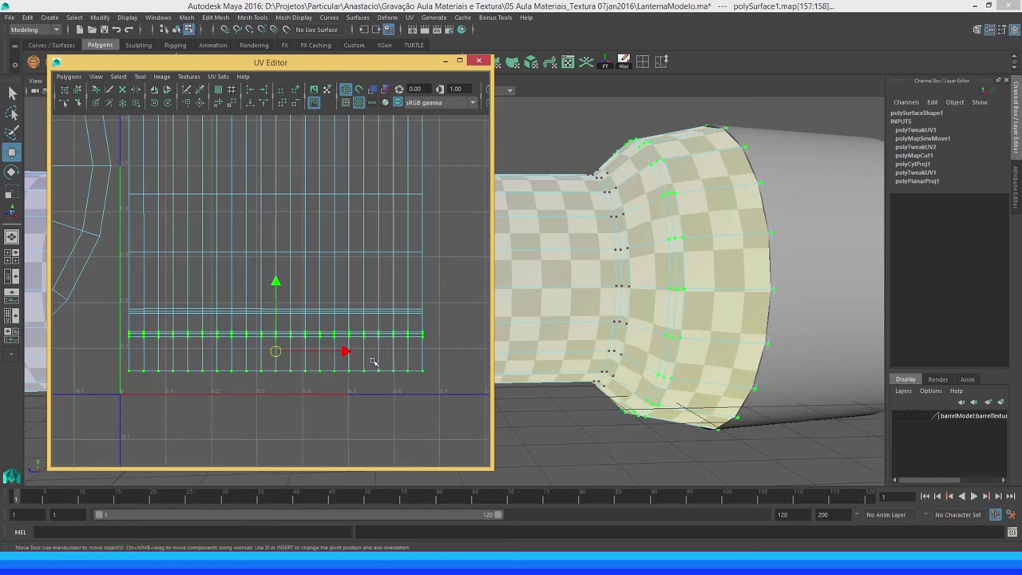
pyautogui.moveTo(275, 283); pyautogui.dragTo(273, 283)
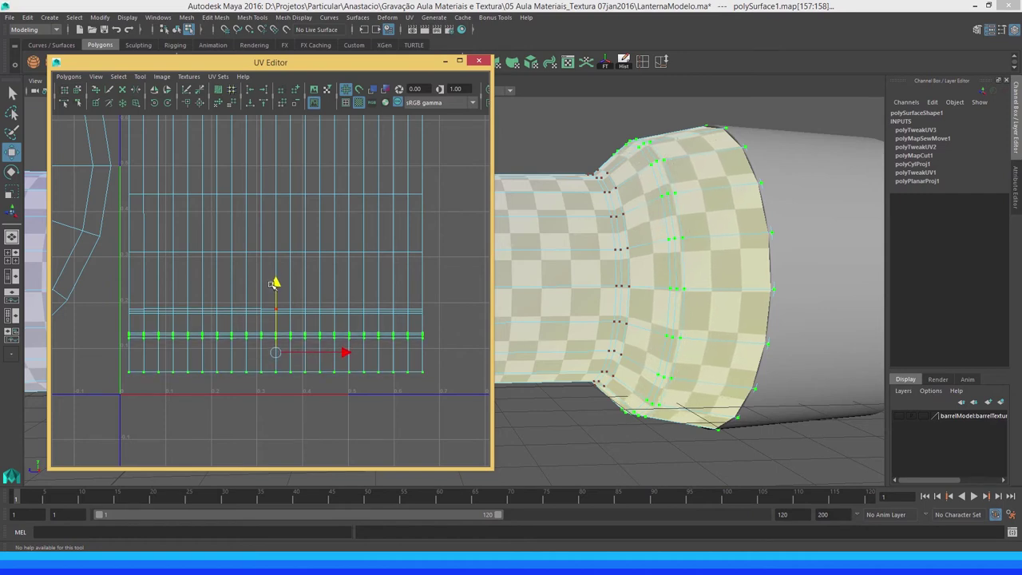
pyautogui.moveTo(116, 359); pyautogui.dragTo(423, 387)
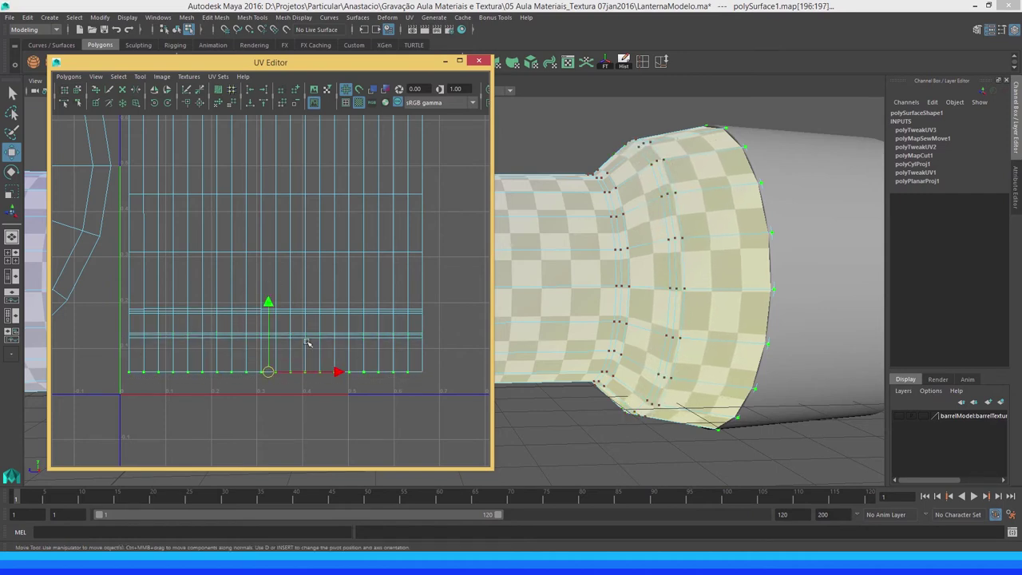
pyautogui.moveTo(118, 360); pyautogui.dragTo(445, 392)
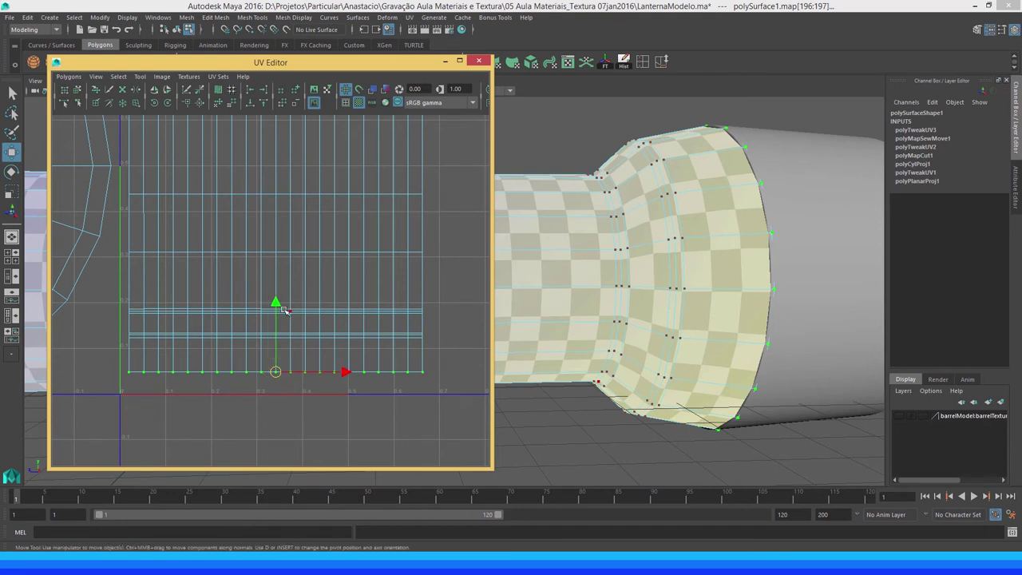
pyautogui.moveTo(275, 303); pyautogui.dragTo(265, 300)
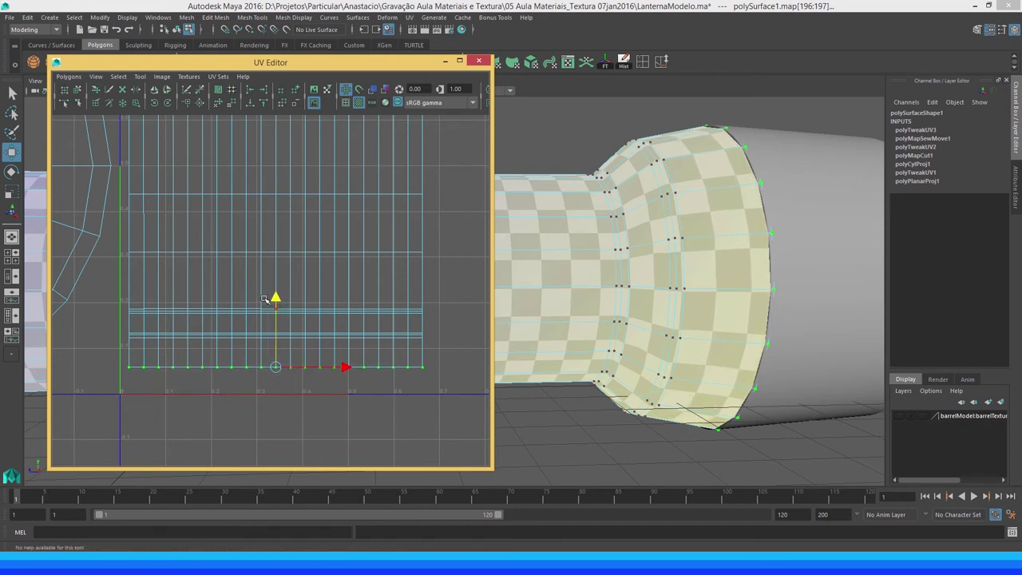
pyautogui.moveTo(716, 277)
pyautogui.keyDown('alt'); pyautogui.mouseDown()
pyautogui.moveTo(639, 294)
pyautogui.moveTo(698, 345)
pyautogui.mouseUp(); pyautogui.keyUp('alt')
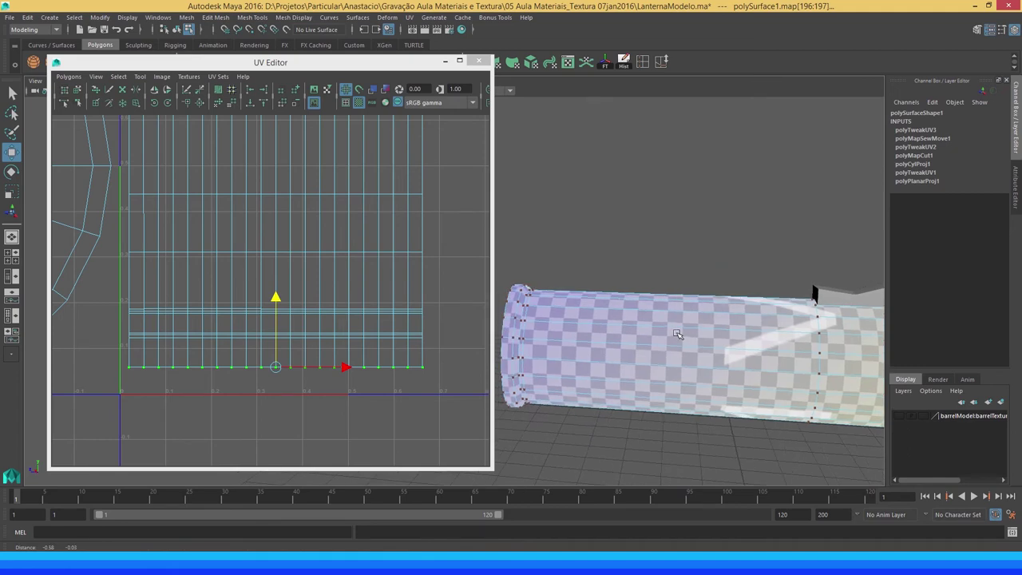
pyautogui.keyDown('alt'); pyautogui.moveTo(698, 345); pyautogui.dragTo(603, 330, button='middle'); pyautogui.keyUp('alt')
pyautogui.keyDown('alt'); pyautogui.moveTo(603, 330); pyautogui.dragTo(630, 359); pyautogui.keyUp('alt')
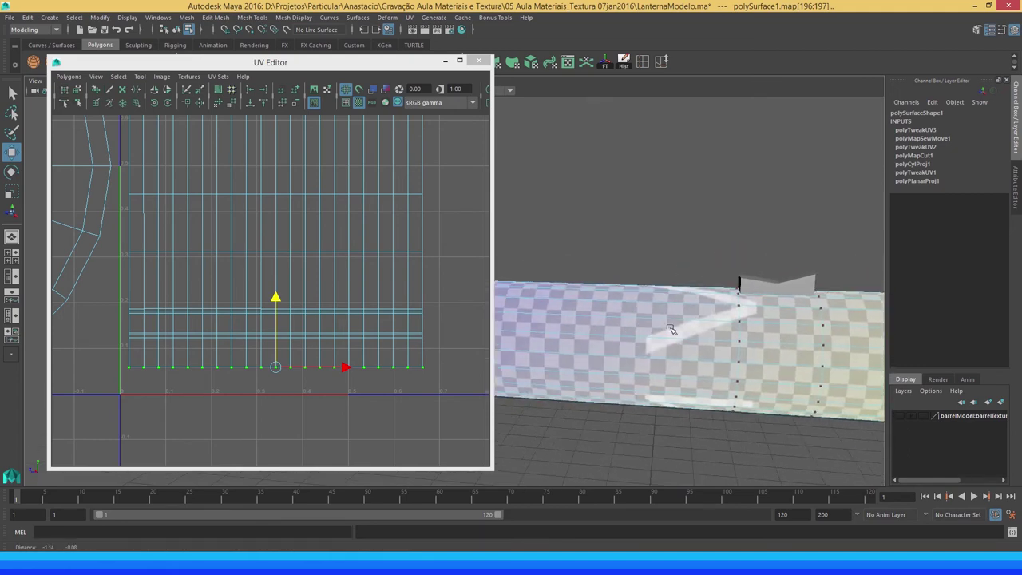
pyautogui.scroll(4, 630, 359)
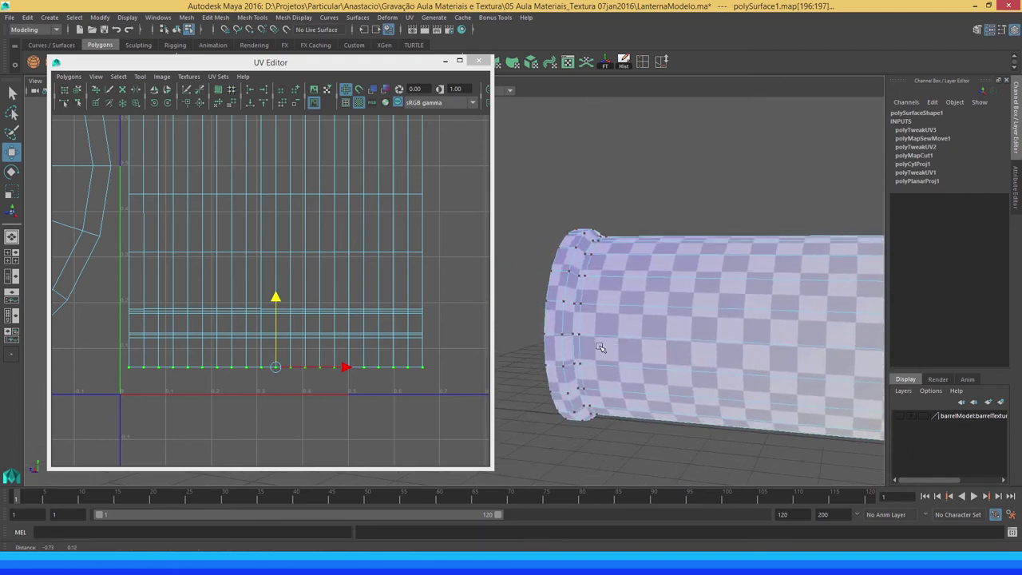
pyautogui.scroll(-3, 625, 360)
pyautogui.moveTo(625, 360)
pyautogui.keyDown('alt'); pyautogui.mouseDown()
pyautogui.moveTo(654, 344)
pyautogui.moveTo(585, 361)
pyautogui.mouseUp(); pyautogui.keyUp('alt')
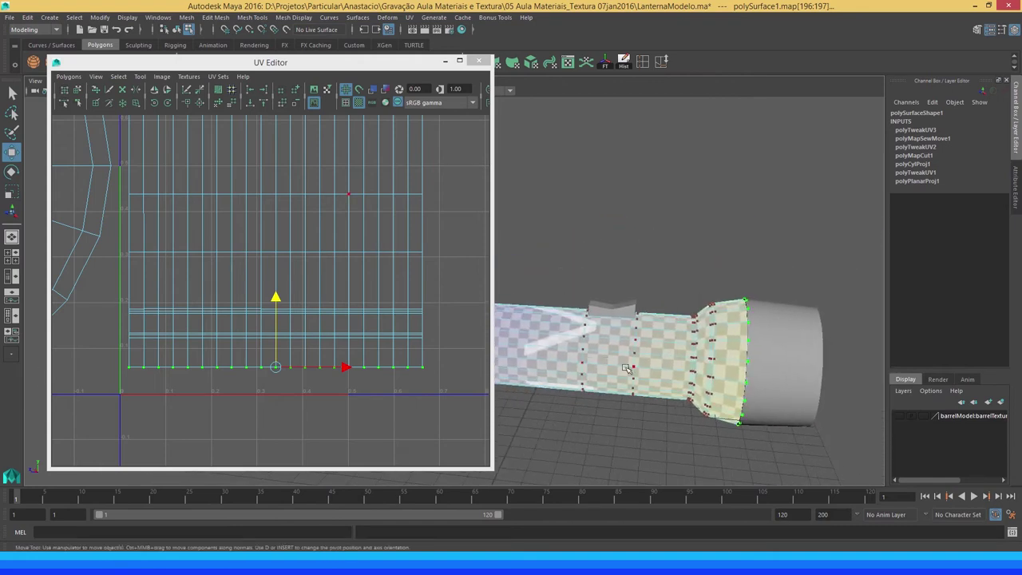
# Select the circular cap UV shell and scale it down
pyautogui.scroll(-2, 247, 237)
pyautogui.scroll(-2, 280, 303)
pyautogui.scroll(-1, 272, 313)
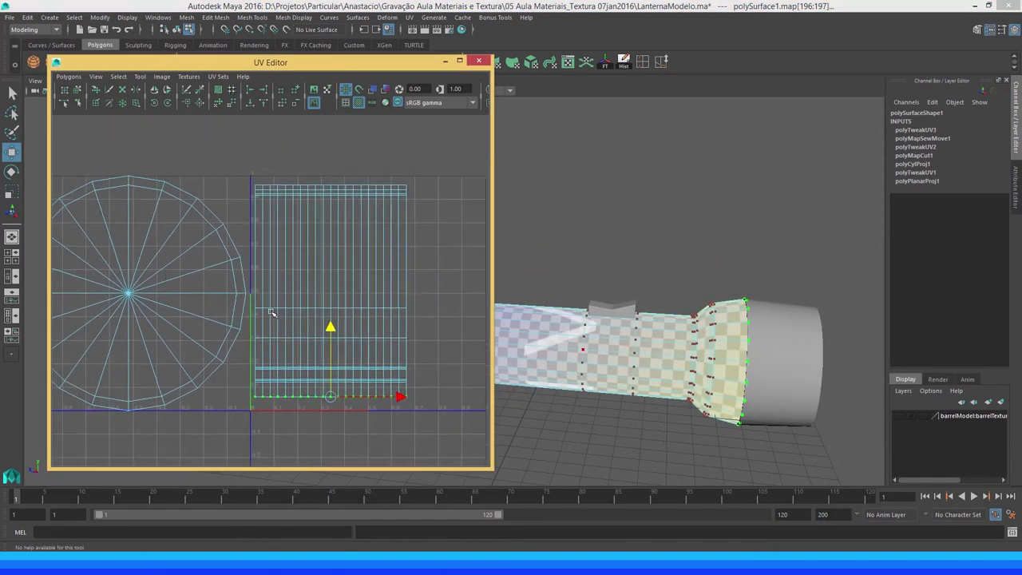
pyautogui.scroll(-1, 246, 299)
pyautogui.moveTo(172, 316); pyautogui.dragTo(172, 316)
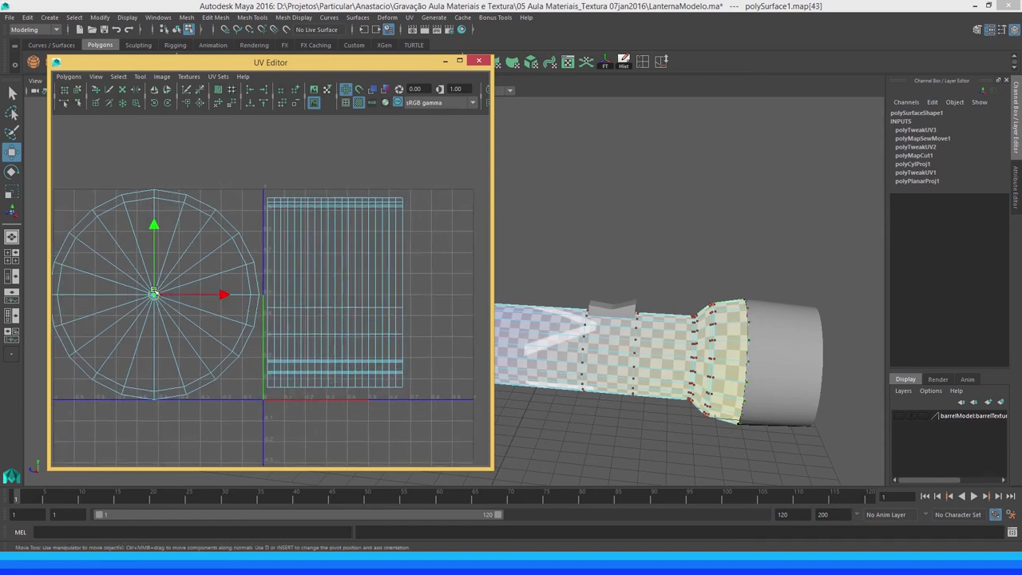
pyautogui.keyDown('ctrl'); pyautogui.moveTo(153, 291); pyautogui.dragTo(135, 276, button='right'); pyautogui.keyUp('ctrl')
pyautogui.press('r')
pyautogui.moveTo(153, 295)
pyautogui.mouseDown()
pyautogui.moveTo(108, 300)
pyautogui.moveTo(449, 231)
pyautogui.mouseUp()
# Place the shrunken cap shell beside the barrel shell's upper-right edge and return to object mode
pyautogui.press('w')
pyautogui.press('r')
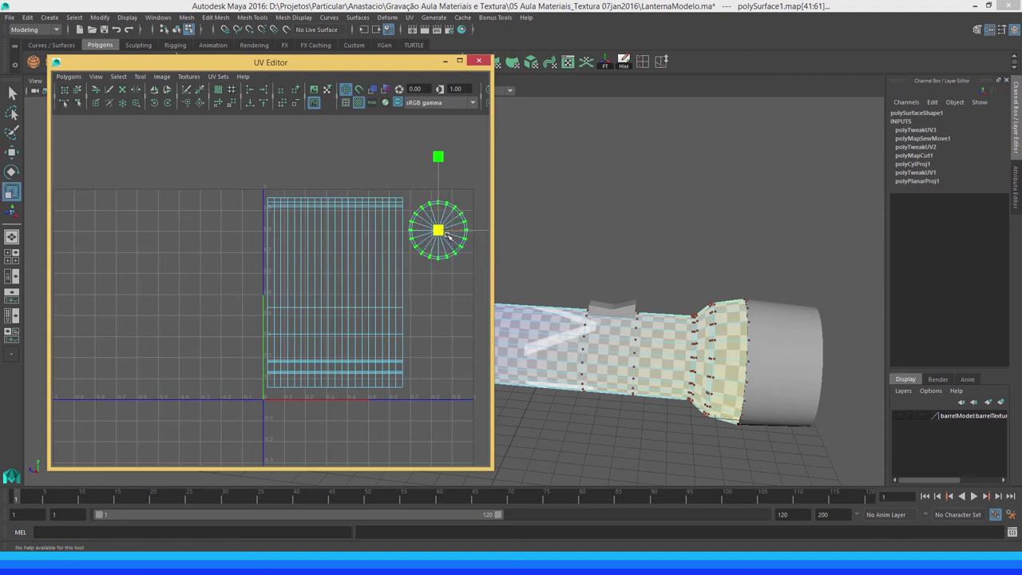
pyautogui.press('q')
pyautogui.moveTo(675, 351); pyautogui.dragTo(725, 242, button='right')
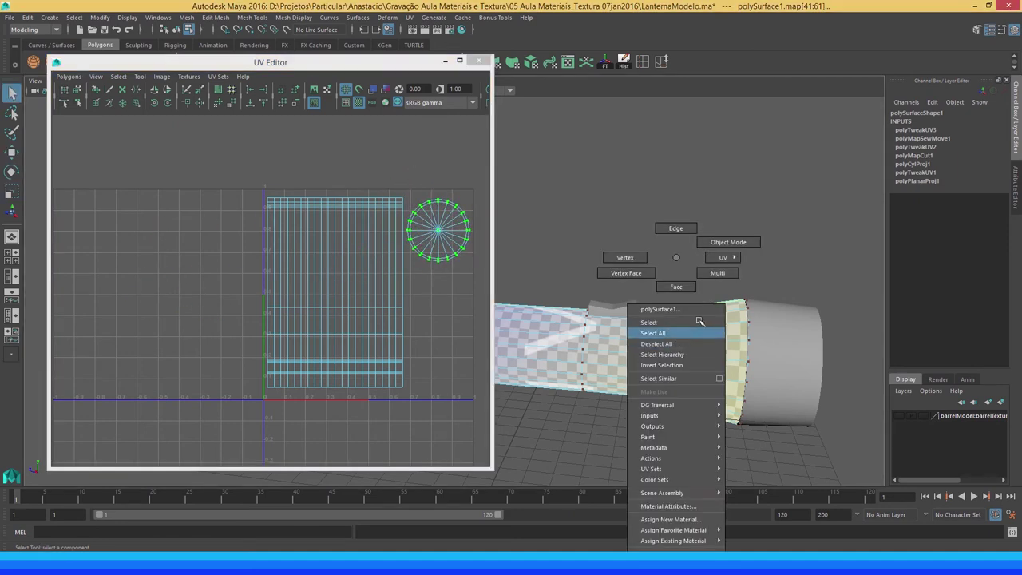
pyautogui.keyDown('alt'); pyautogui.moveTo(675, 343); pyautogui.dragTo(617, 321); pyautogui.keyUp('alt')
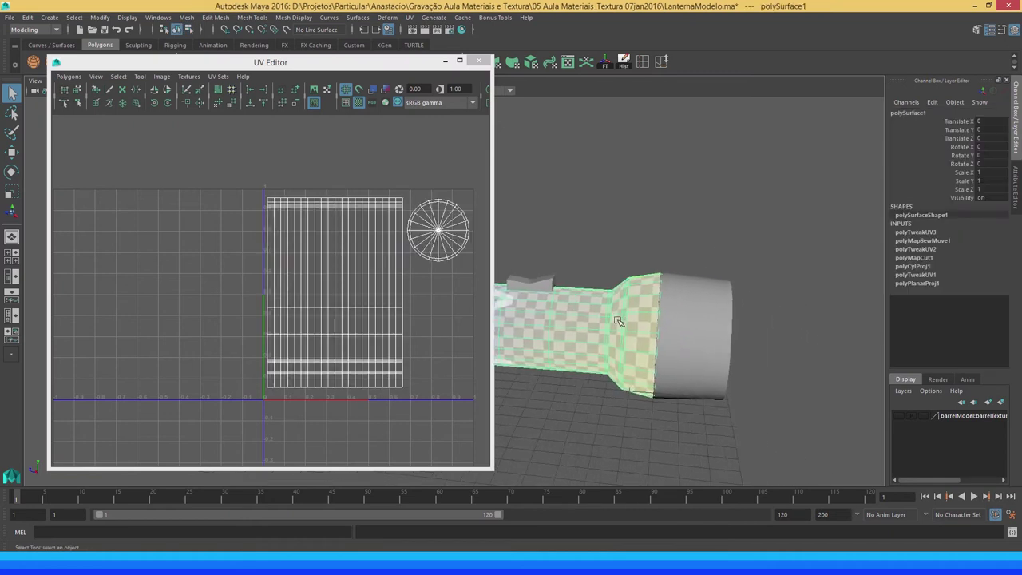
# Delete the barrel's construction history and select the flashlight head piece
pyautogui.click(626, 65)
pyautogui.click(693, 321)
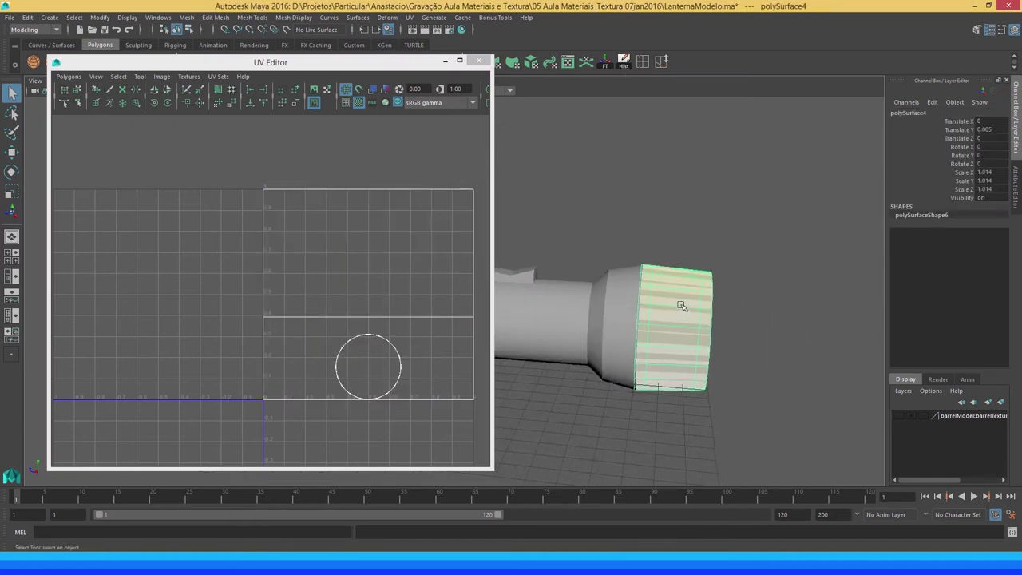
pyautogui.moveTo(690, 316)
pyautogui.keyDown('alt'); pyautogui.mouseDown()
pyautogui.moveTo(627, 301)
pyautogui.moveTo(667, 307)
pyautogui.moveTo(646, 274)
pyautogui.moveTo(696, 326)
pyautogui.moveTo(669, 326)
pyautogui.moveTo(701, 339)
pyautogui.moveTo(706, 329)
pyautogui.moveTo(737, 336)
pyautogui.mouseUp(); pyautogui.keyUp('alt')
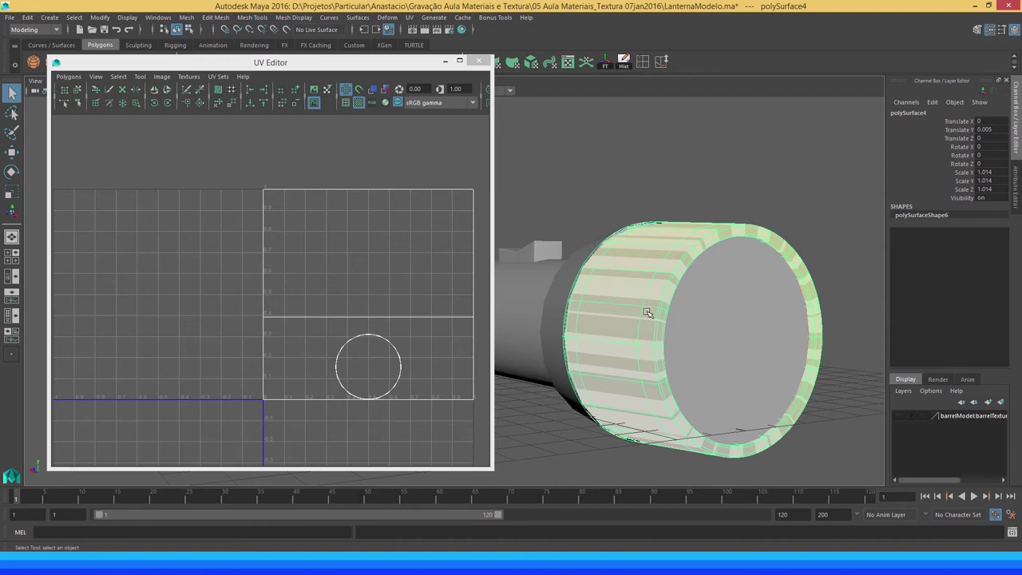
pyautogui.scroll(2, 639, 307)
pyautogui.scroll(3, 574, 293)
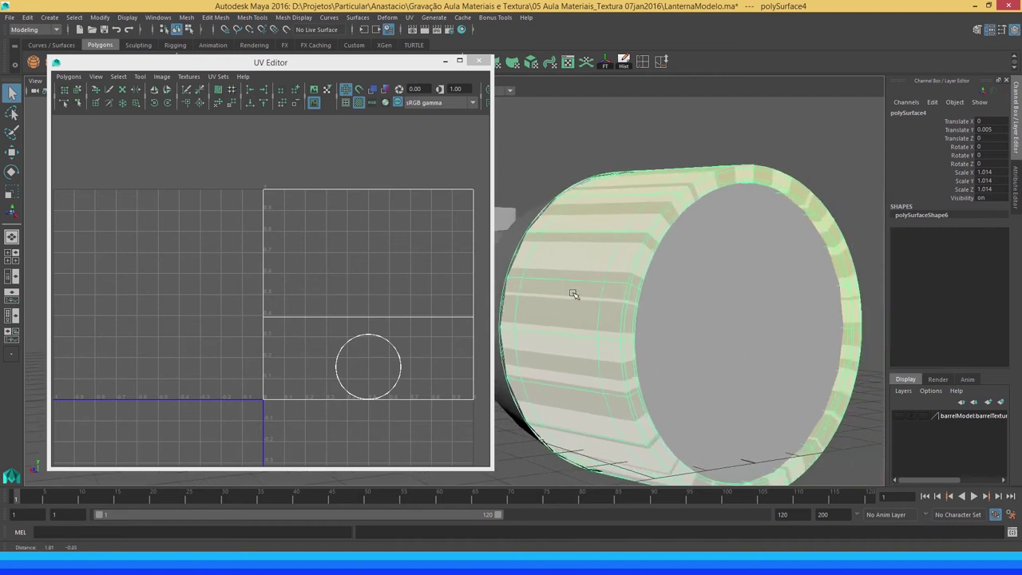
pyautogui.scroll(-2, 575, 288)
pyautogui.scroll(-2, 563, 276)
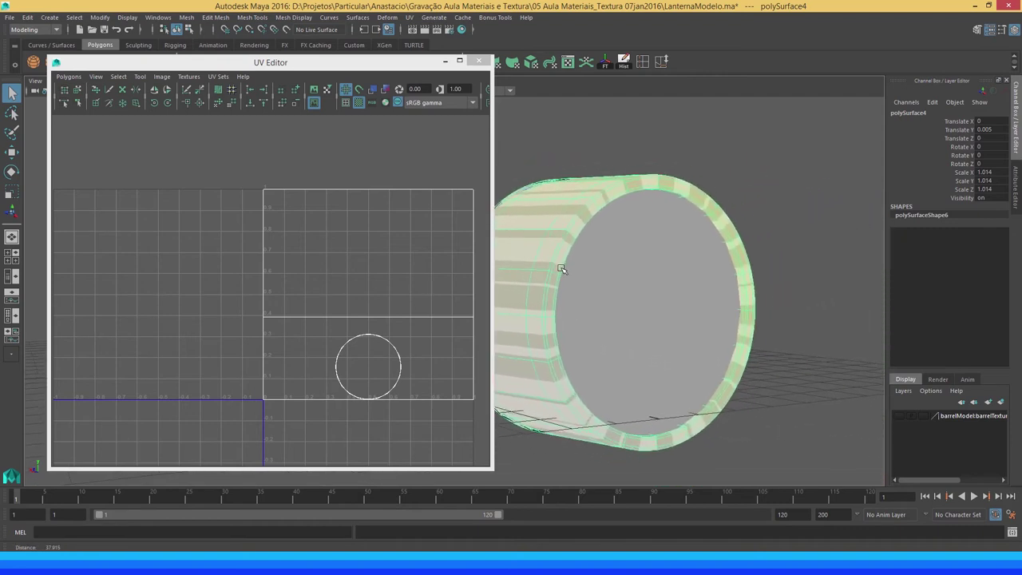
pyautogui.scroll(-2, 559, 262)
pyautogui.scroll(2, 571, 261)
pyautogui.scroll(1, 574, 262)
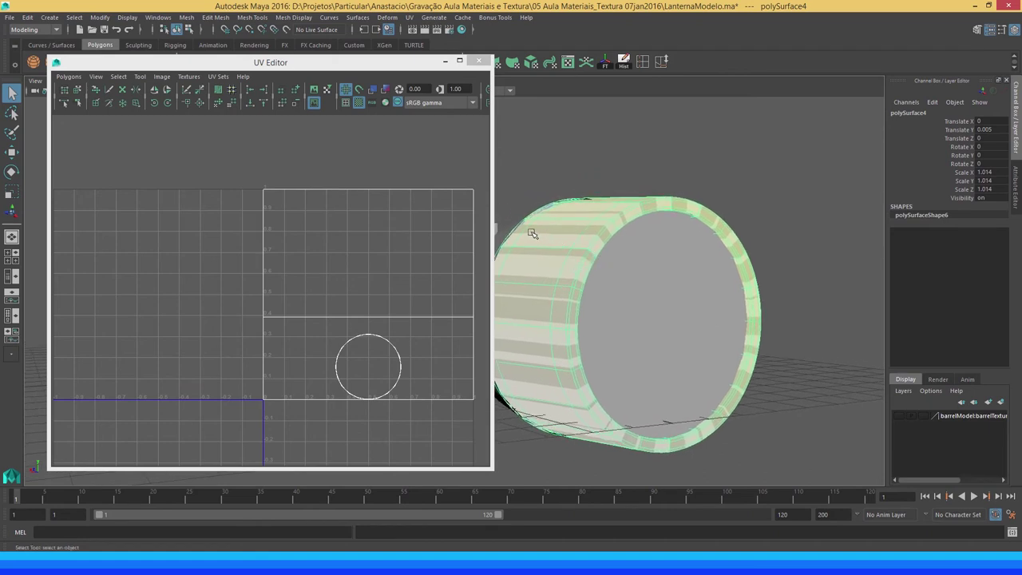
# Inspect the head in the 3D view, then restore the UV Editor with the checker texture off
pyautogui.click(445, 61)
pyautogui.keyDown('alt'); pyautogui.moveTo(502, 189); pyautogui.dragTo(487, 222); pyautogui.keyUp('alt')
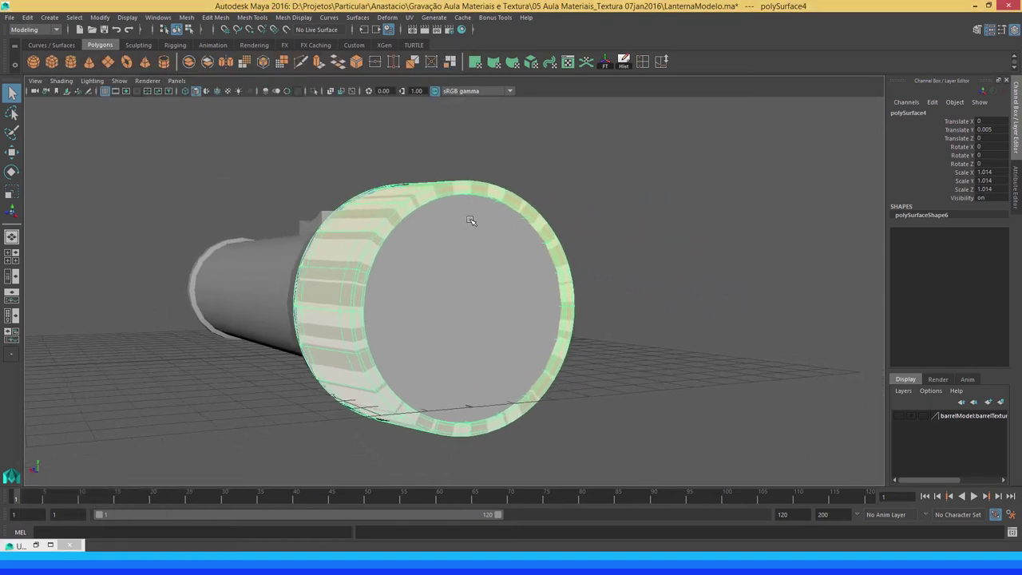
pyautogui.moveTo(418, 209)
pyautogui.keyDown('alt'); pyautogui.mouseDown()
pyautogui.moveTo(556, 216)
pyautogui.moveTo(371, 195)
pyautogui.moveTo(423, 206)
pyautogui.moveTo(432, 239)
pyautogui.mouseUp(); pyautogui.keyUp('alt')
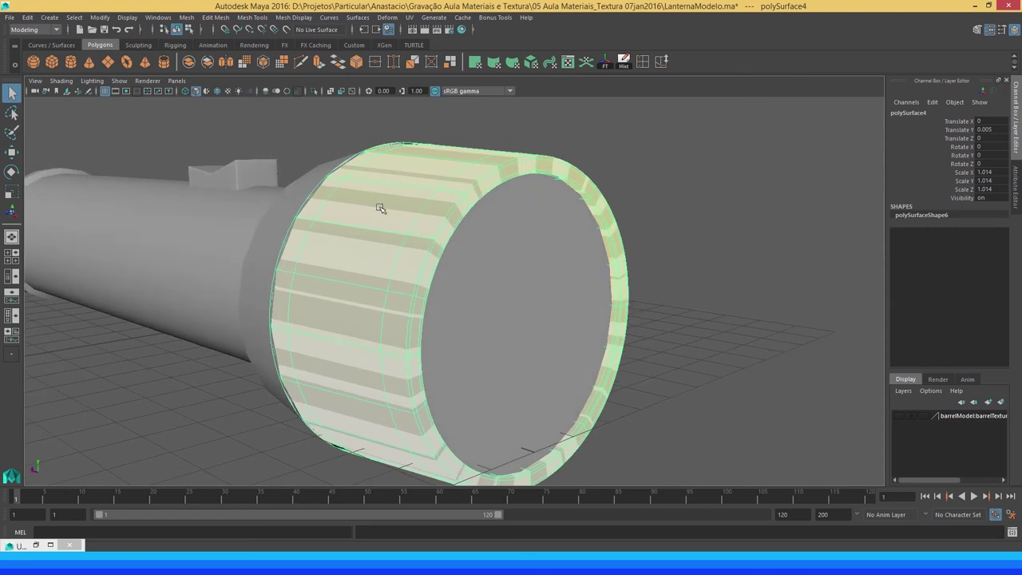
pyautogui.click(40, 544)
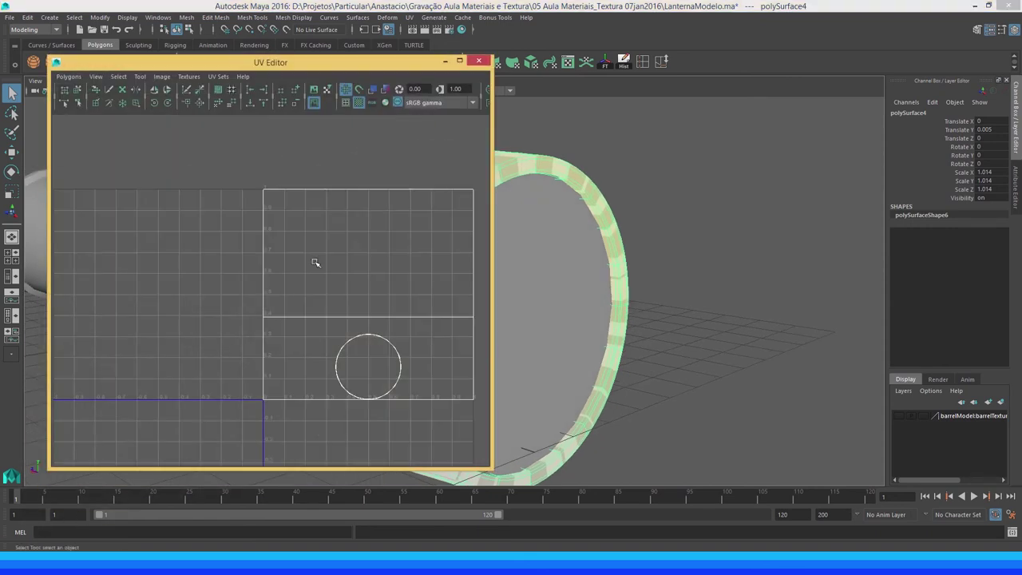
pyautogui.click(360, 103)
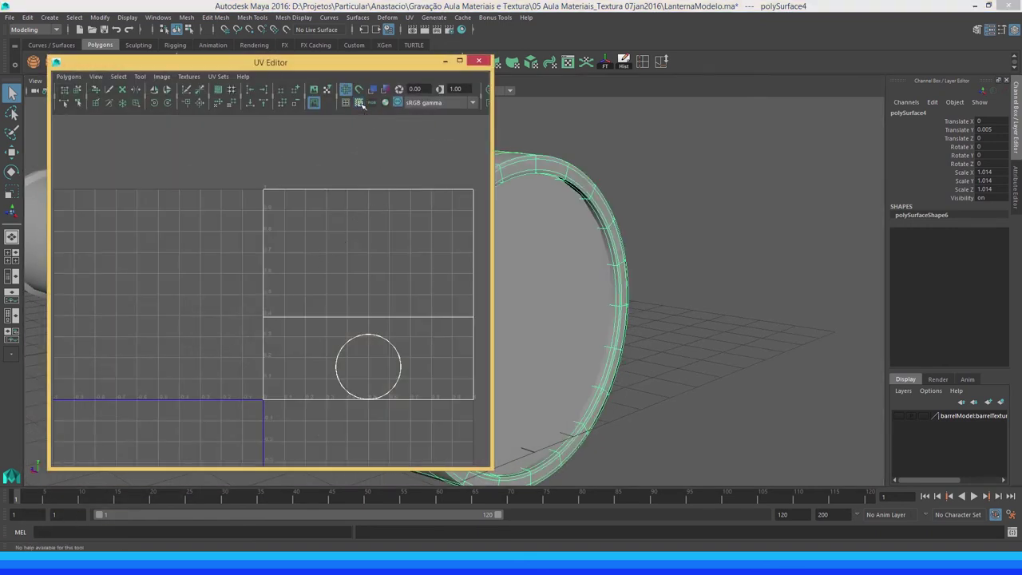
# Minimise the UV Editor and switch the flashlight head to face selection
pyautogui.click(446, 60)
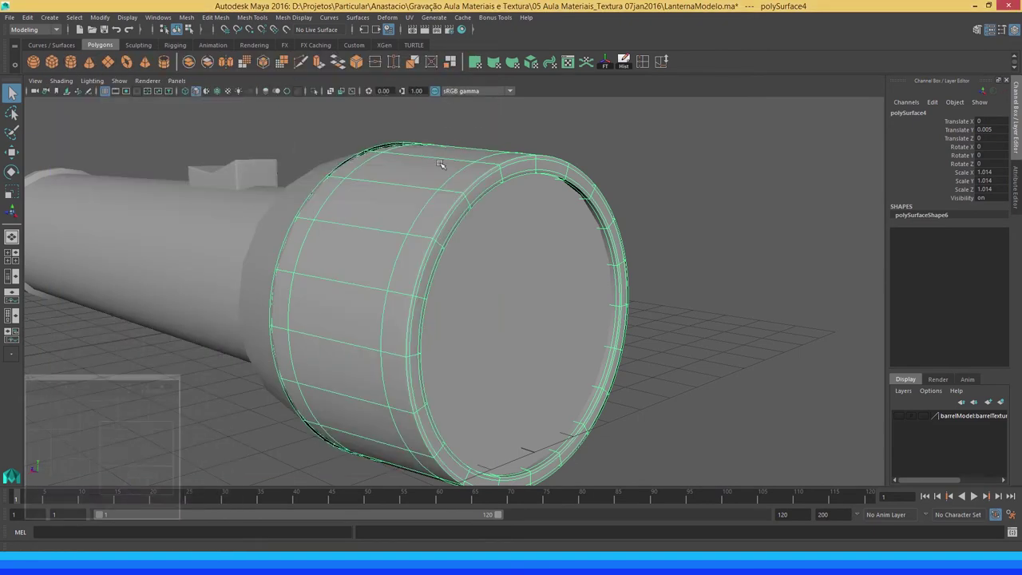
pyautogui.moveTo(447, 240)
pyautogui.keyDown('alt'); pyautogui.mouseDown()
pyautogui.moveTo(411, 215)
pyautogui.moveTo(319, 244)
pyautogui.moveTo(407, 242)
pyautogui.moveTo(337, 243)
pyautogui.moveTo(343, 233)
pyautogui.moveTo(423, 248)
pyautogui.moveTo(468, 235)
pyautogui.moveTo(472, 252)
pyautogui.moveTo(477, 237)
pyautogui.moveTo(457, 250)
pyautogui.mouseUp(); pyautogui.keyUp('alt')
pyautogui.rightClick(411, 215)
pyautogui.click(413, 233)
pyautogui.click(407, 242)
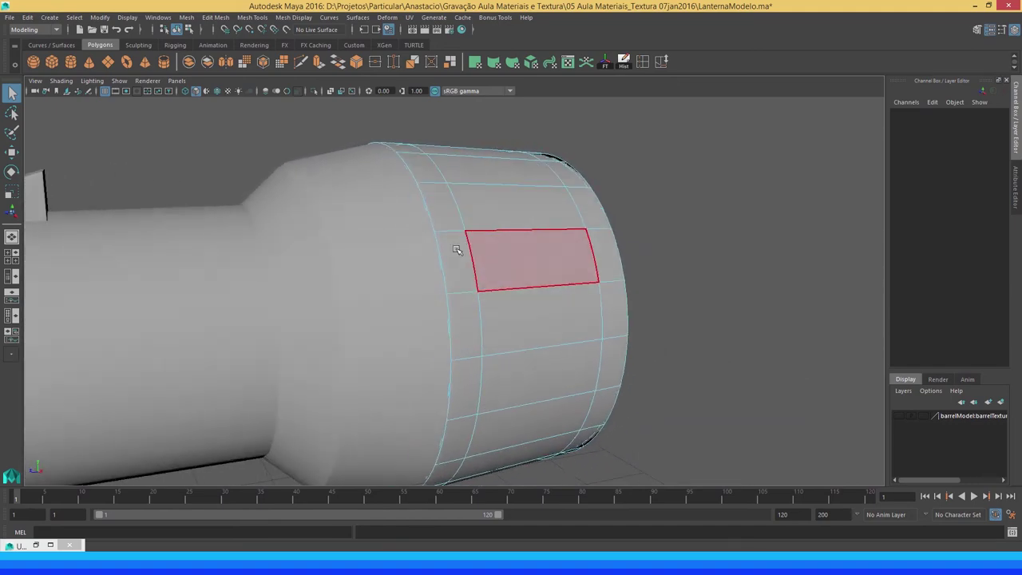
# Select the head's two outer face rings by double-clicking each loop
pyautogui.click(507, 263)
pyautogui.keyDown('shift'); pyautogui.doubleClick(520, 313); pyautogui.keyUp('shift')
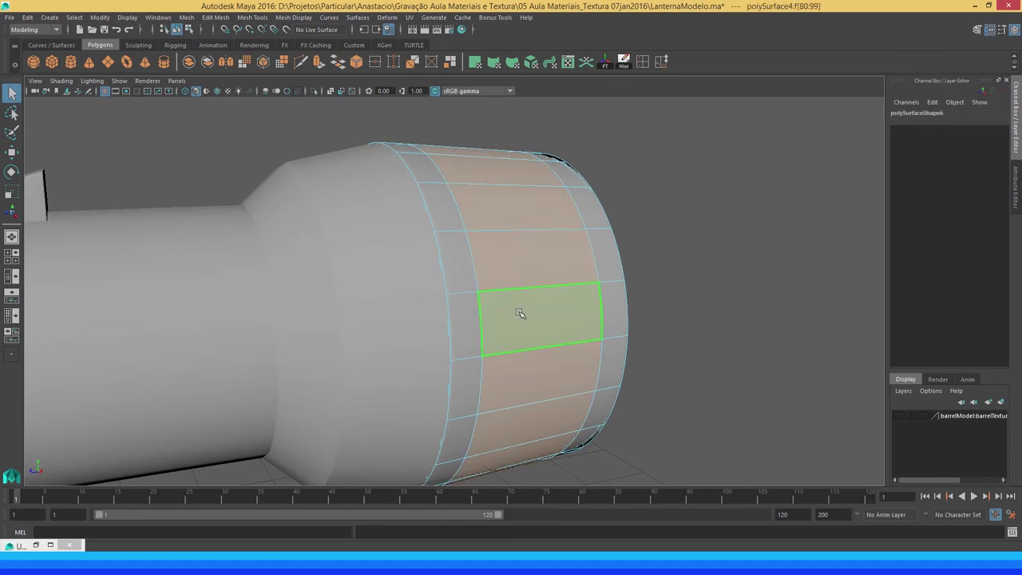
pyautogui.moveTo(511, 301)
pyautogui.keyDown('alt'); pyautogui.mouseDown()
pyautogui.moveTo(467, 331)
pyautogui.moveTo(409, 312)
pyautogui.mouseUp(); pyautogui.keyUp('alt')
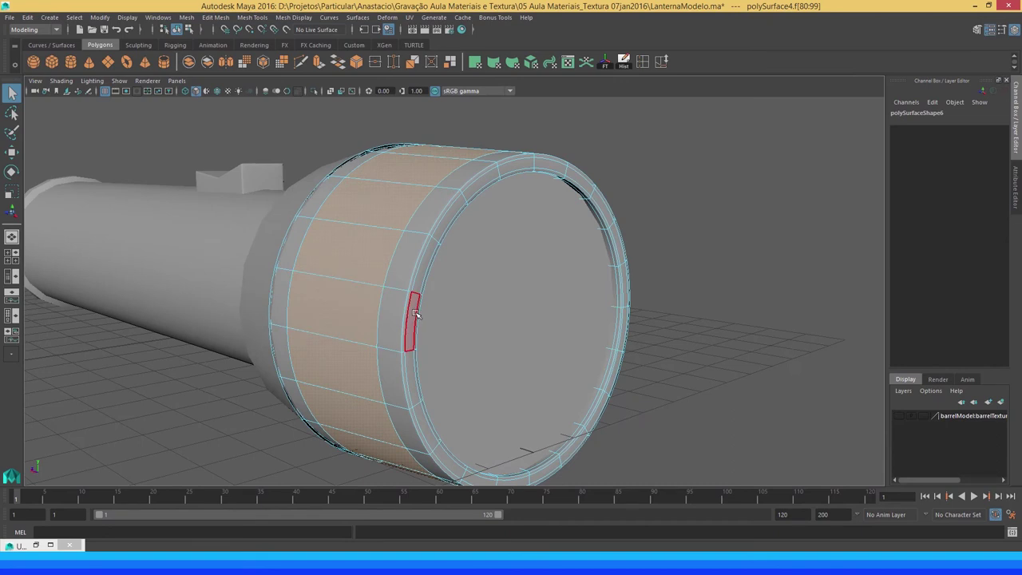
pyautogui.keyDown('shift'); pyautogui.doubleClick(415, 314); pyautogui.keyUp('shift')
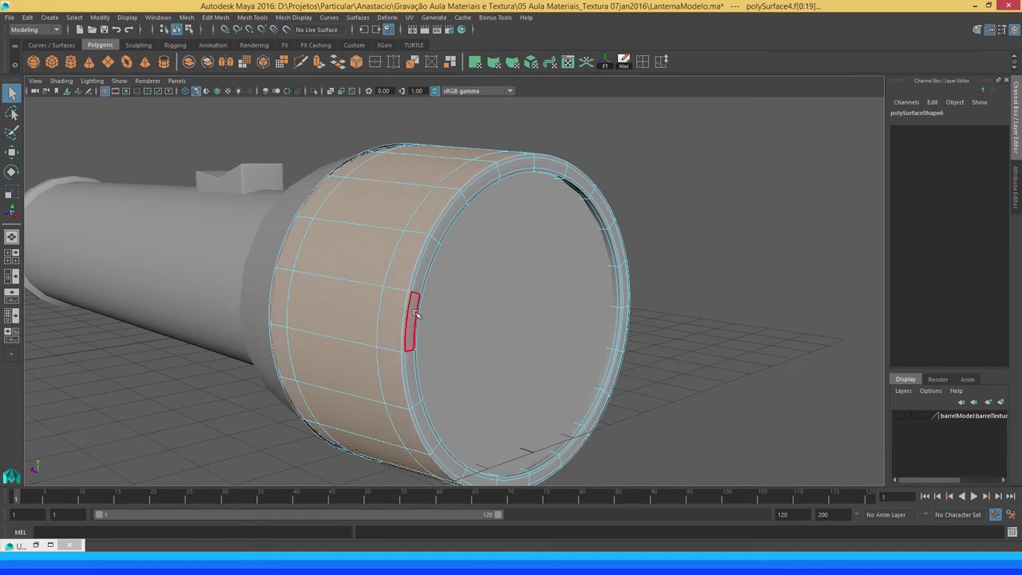
pyautogui.moveTo(415, 314)
pyautogui.keyDown('alt'); pyautogui.mouseDown()
pyautogui.moveTo(364, 292)
pyautogui.moveTo(470, 285)
pyautogui.moveTo(335, 289)
pyautogui.moveTo(354, 290)
pyautogui.moveTo(388, 264)
pyautogui.mouseUp(); pyautogui.keyUp('alt')
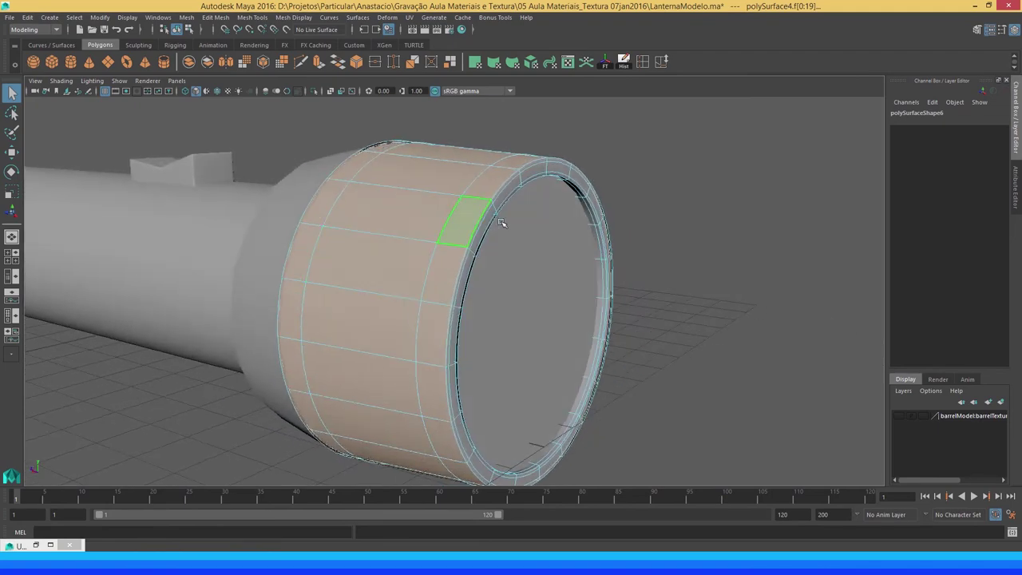
pyautogui.keyDown('alt'); pyautogui.moveTo(501, 223); pyautogui.dragTo(417, 111, button='right'); pyautogui.keyUp('alt')
pyautogui.click(416, 110)
pyautogui.click(410, 17)
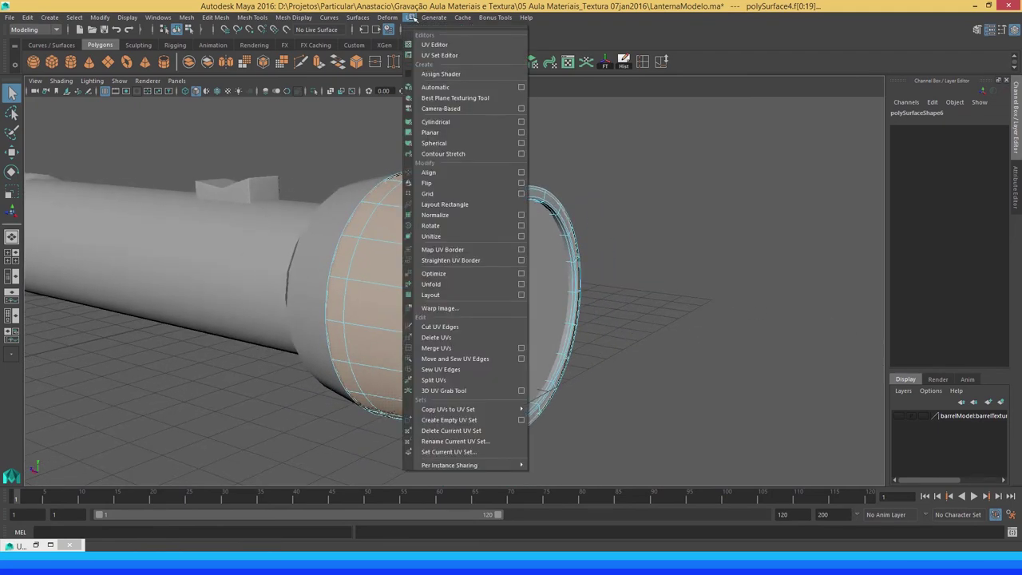
# Apply a cylindrical projection to the head faces and rotate it 90 on X, sweeping 360
pyautogui.click(436, 121)
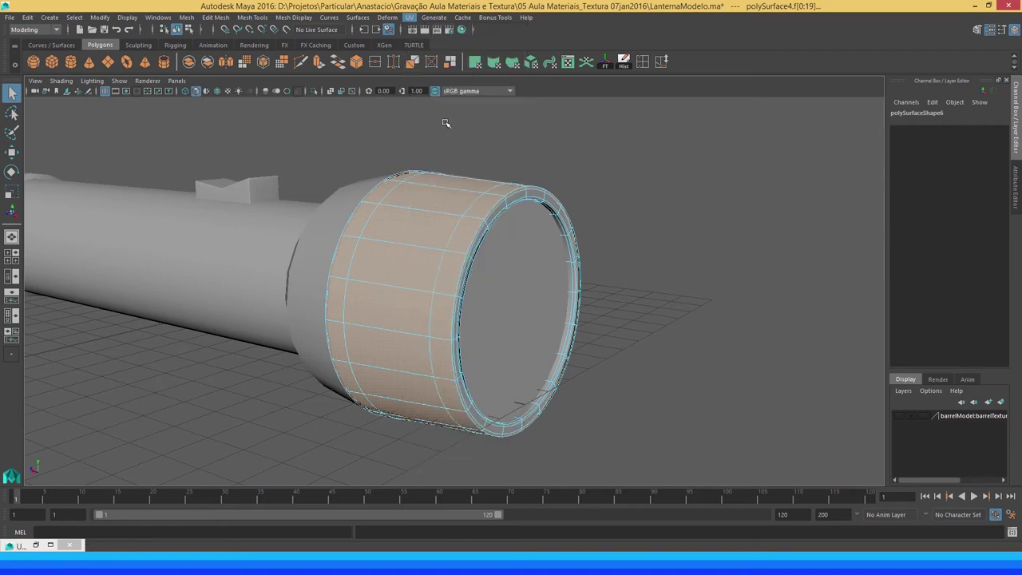
pyautogui.moveTo(417, 235)
pyautogui.keyDown('alt'); pyautogui.mouseDown()
pyautogui.moveTo(452, 240)
pyautogui.moveTo(470, 292)
pyautogui.moveTo(499, 296)
pyautogui.moveTo(468, 303)
pyautogui.mouseUp(); pyautogui.keyUp('alt')
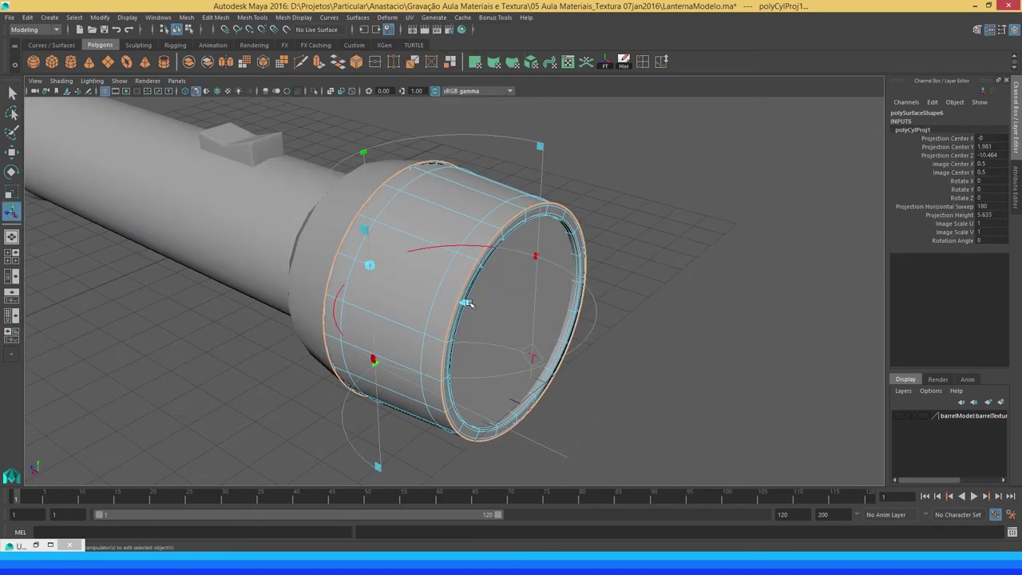
pyautogui.press('t')
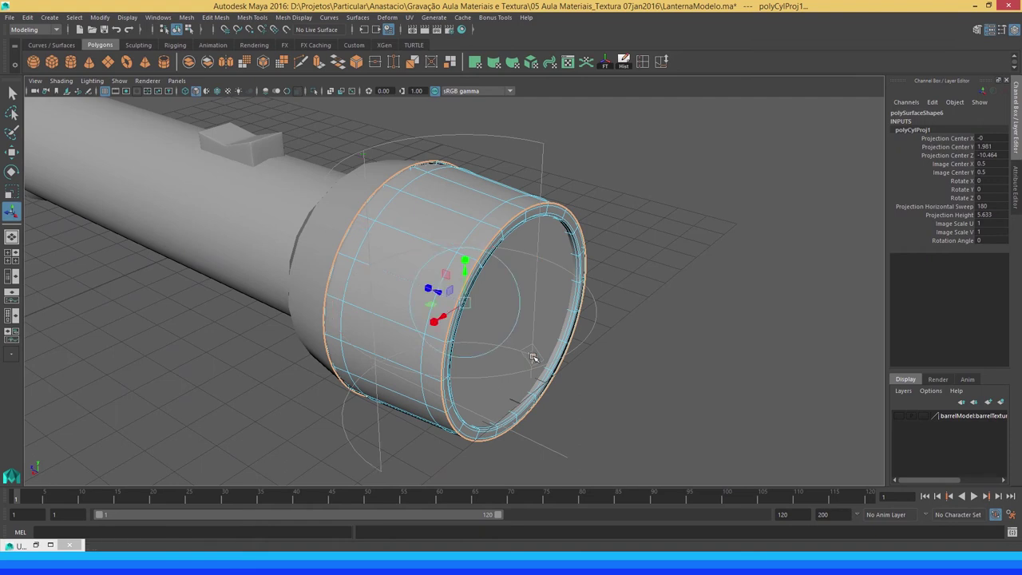
pyautogui.click(487, 274)
pyautogui.moveTo(487, 275); pyautogui.dragTo(479, 335)
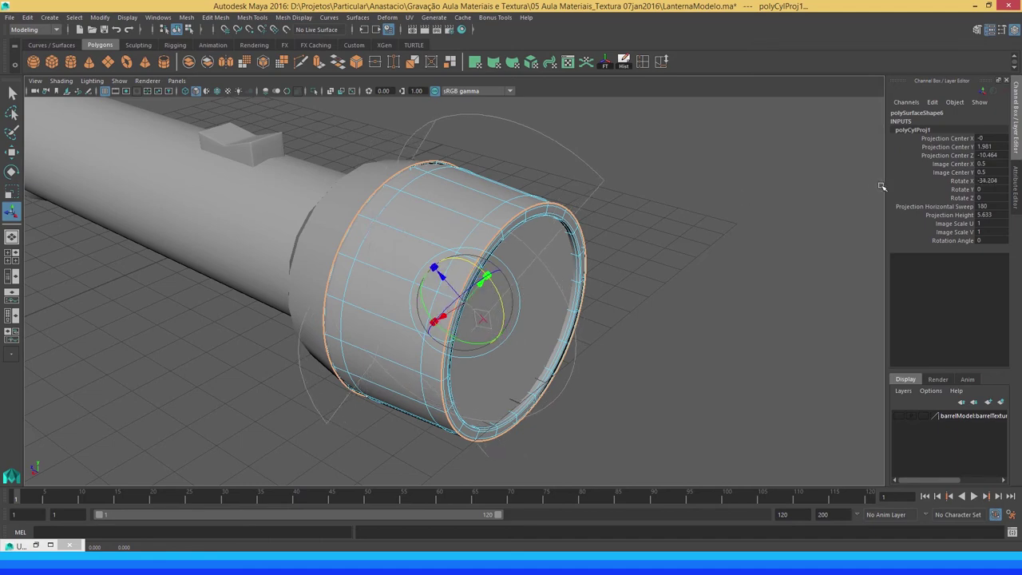
pyautogui.write('90')
pyautogui.press('Return')
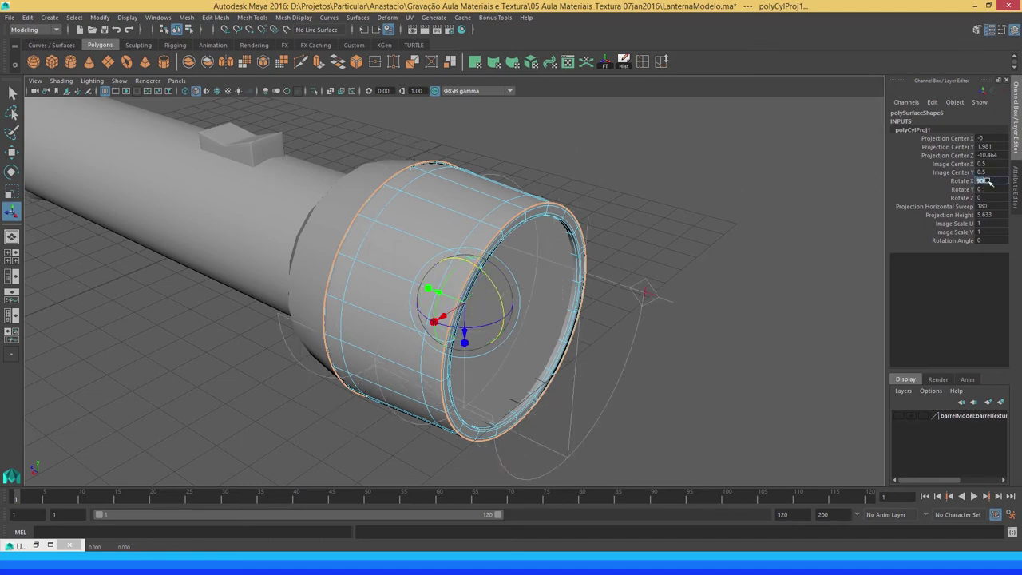
pyautogui.moveTo(631, 288)
pyautogui.keyDown('alt'); pyautogui.mouseDown()
pyautogui.moveTo(525, 263)
pyautogui.moveTo(443, 280)
pyautogui.mouseUp(); pyautogui.keyUp('alt')
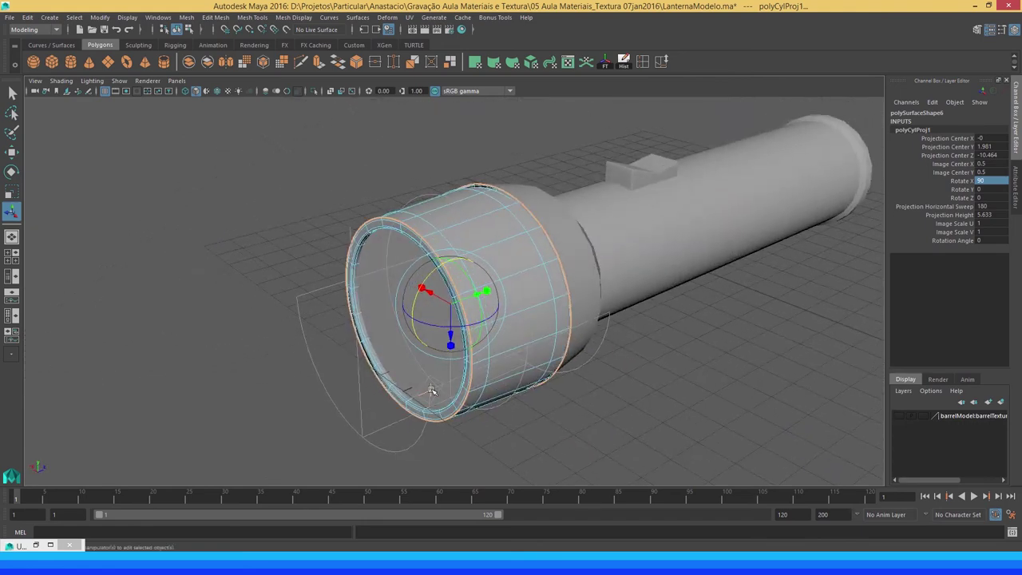
pyautogui.click(430, 389)
pyautogui.moveTo(461, 370)
pyautogui.keyDown('alt'); pyautogui.mouseDown()
pyautogui.moveTo(555, 337)
pyautogui.moveTo(454, 224)
pyautogui.moveTo(422, 248)
pyautogui.mouseUp(); pyautogui.keyUp('alt')
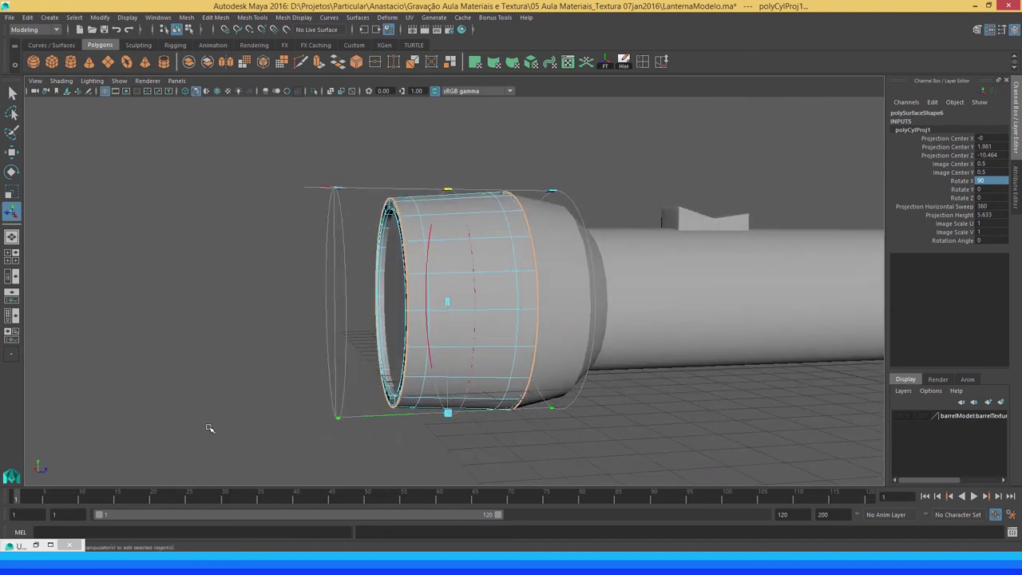
# Reopen the UV Editor and orbit around the flashlight's lens cylinder
pyautogui.click(35, 543)
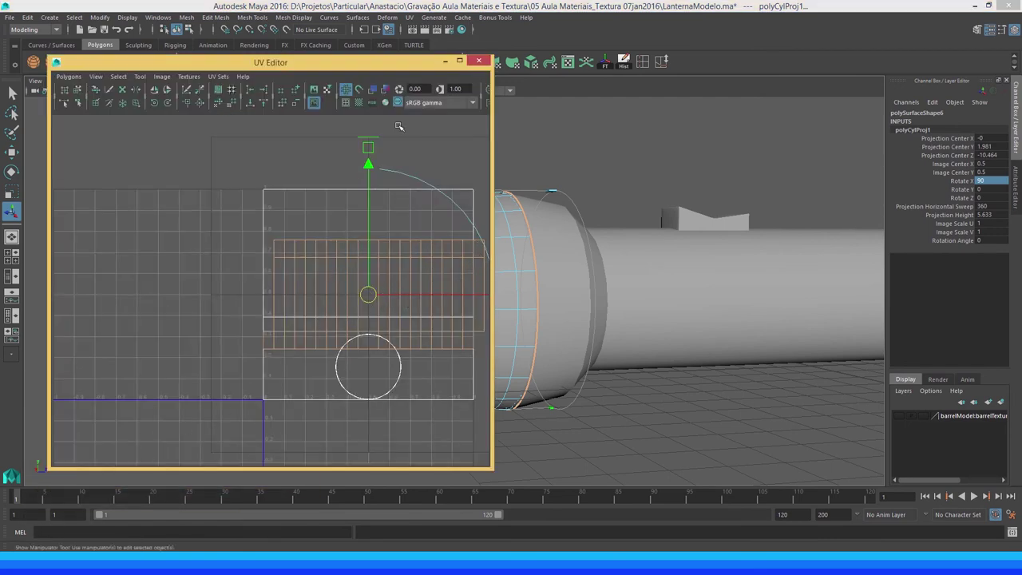
pyautogui.moveTo(384, 67); pyautogui.dragTo(360, 67)
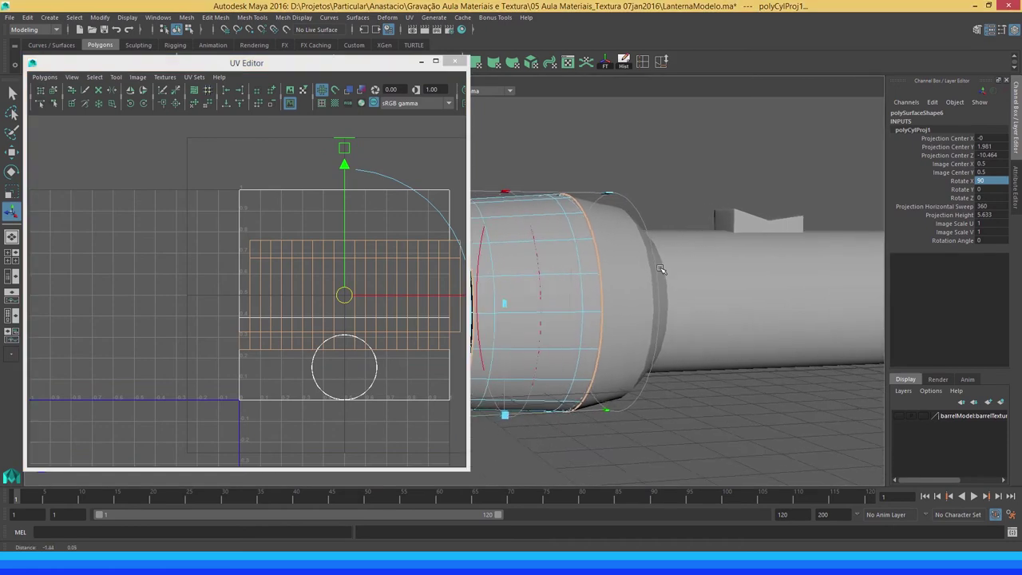
pyautogui.scroll(3, 737, 269)
pyautogui.keyDown('alt'); pyautogui.moveTo(738, 269); pyautogui.dragTo(623, 287); pyautogui.keyUp('alt')
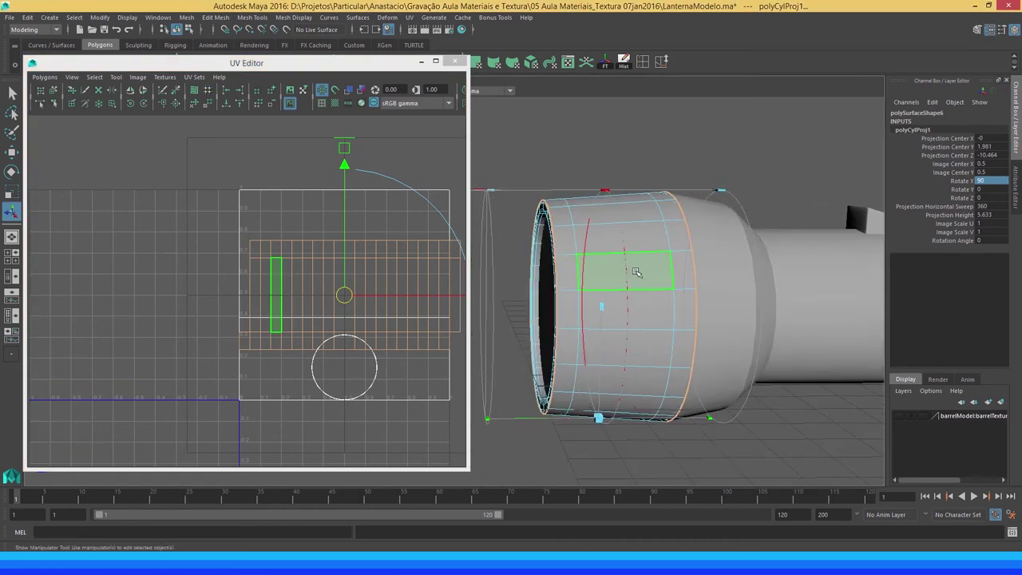
pyautogui.keyDown('alt'); pyautogui.moveTo(720, 204); pyautogui.dragTo(707, 220); pyautogui.keyUp('alt')
# Slide the head's UV shell left out of the 0–1 square and pick a seam edge
pyautogui.keyDown('alt'); pyautogui.moveTo(343, 264); pyautogui.dragTo(232, 252, button='right'); pyautogui.keyUp('alt')
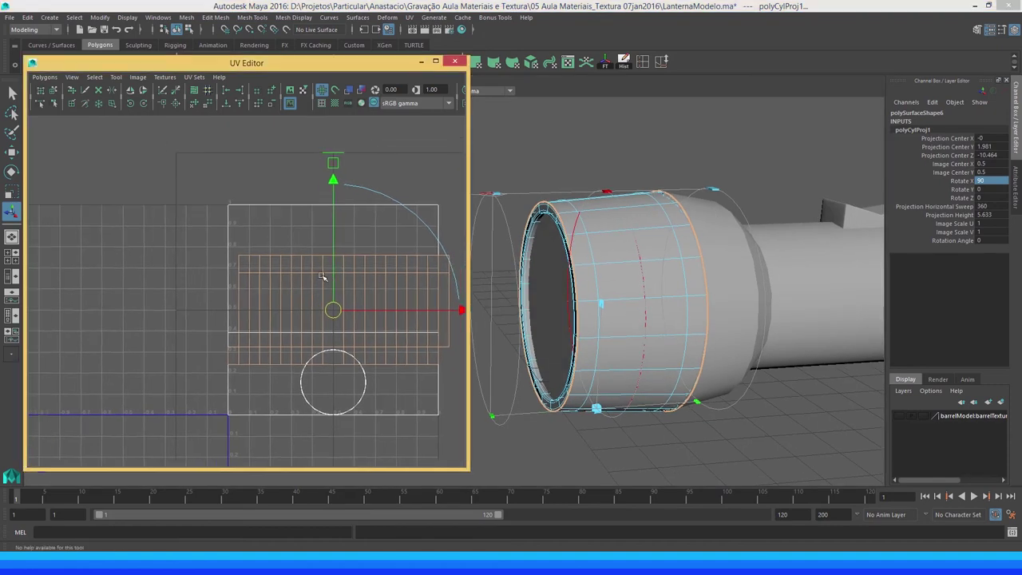
pyautogui.press('w')
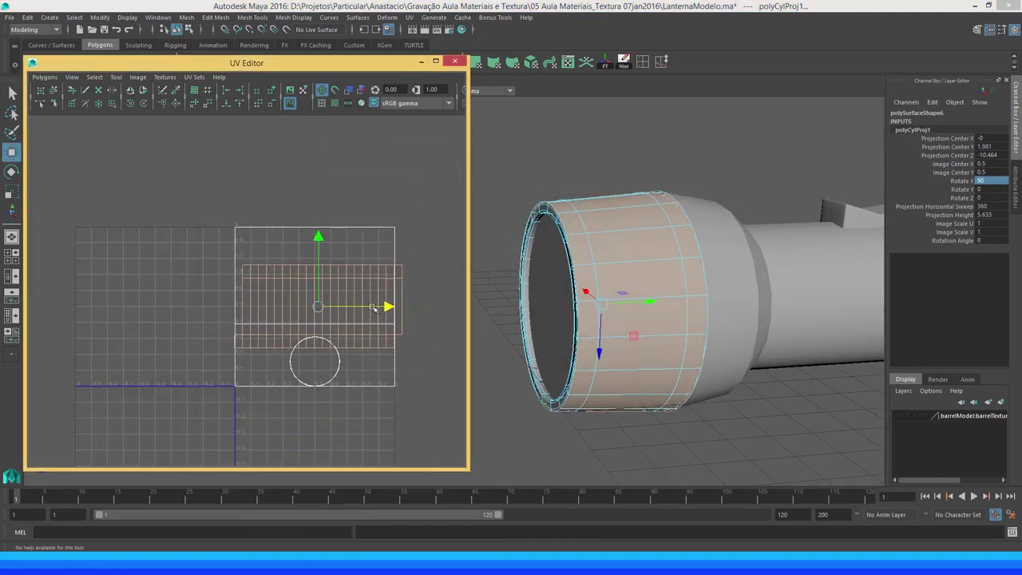
pyautogui.moveTo(388, 304); pyautogui.dragTo(200, 295)
pyautogui.keyDown('alt'); pyautogui.moveTo(224, 297); pyautogui.dragTo(263, 285, button='middle'); pyautogui.keyUp('alt')
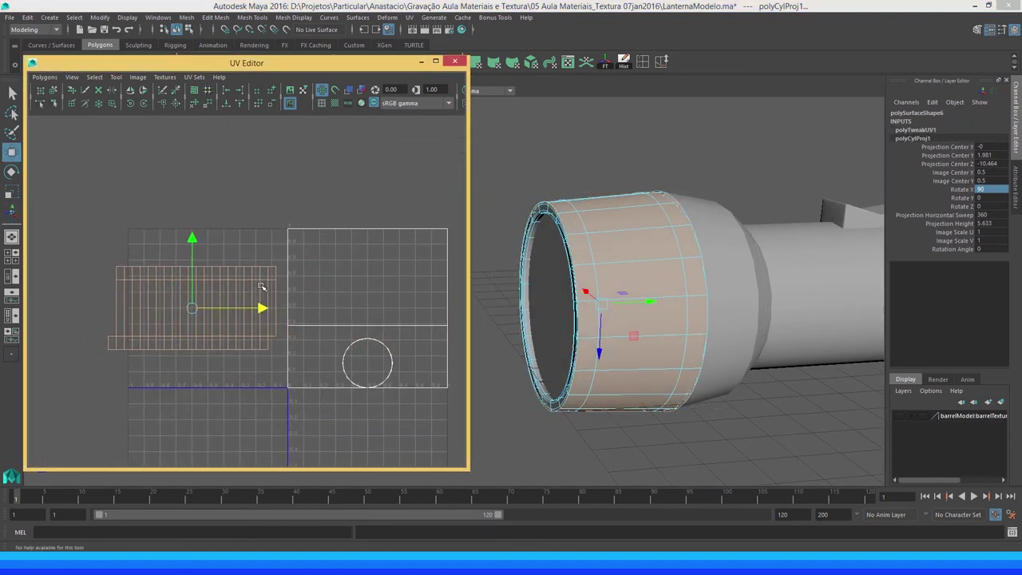
pyautogui.moveTo(263, 284)
pyautogui.keyDown('alt'); pyautogui.mouseDown(button='right')
pyautogui.moveTo(299, 310)
pyautogui.moveTo(274, 320)
pyautogui.moveTo(340, 282)
pyautogui.moveTo(345, 265)
pyautogui.mouseUp(button='right'); pyautogui.keyUp('alt')
pyautogui.press('q')
pyautogui.click(342, 257)
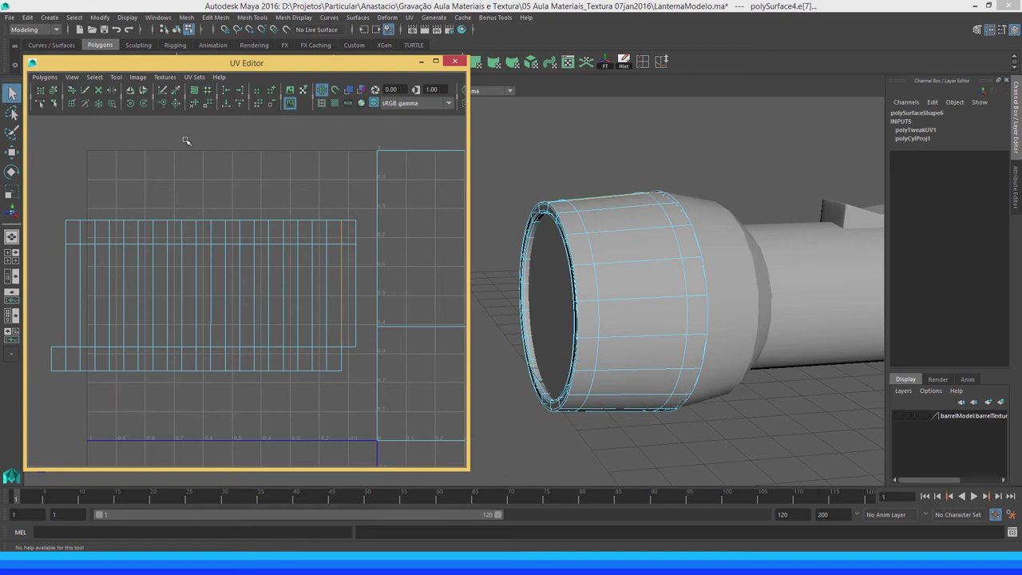
# Cut UVs along the seam edge and move the right-border UVs to the shell's left side
pyautogui.click(164, 90)
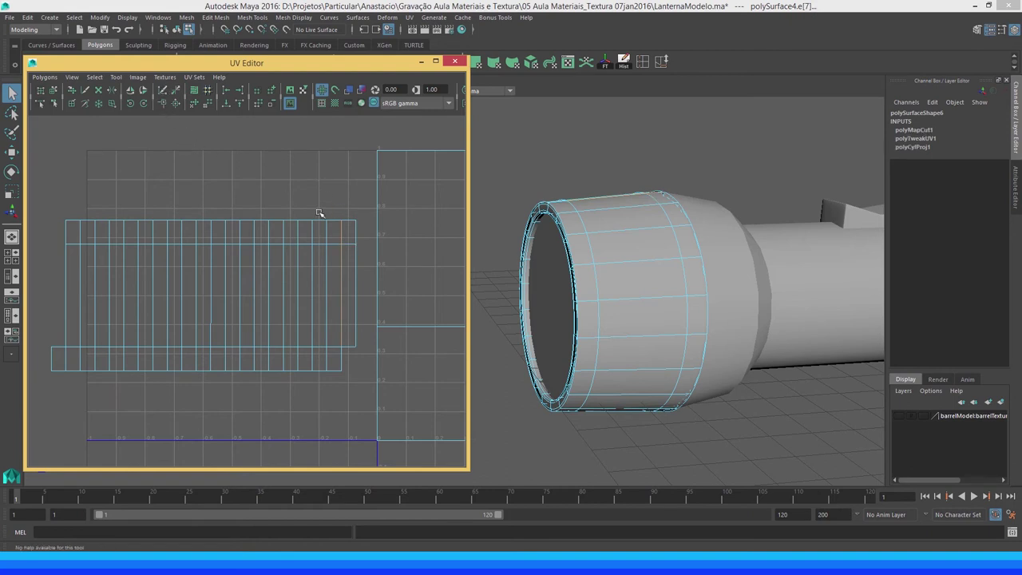
pyautogui.rightClick(354, 242)
pyautogui.click(377, 240)
pyautogui.moveTo(357, 222); pyautogui.dragTo(370, 214, button='right')
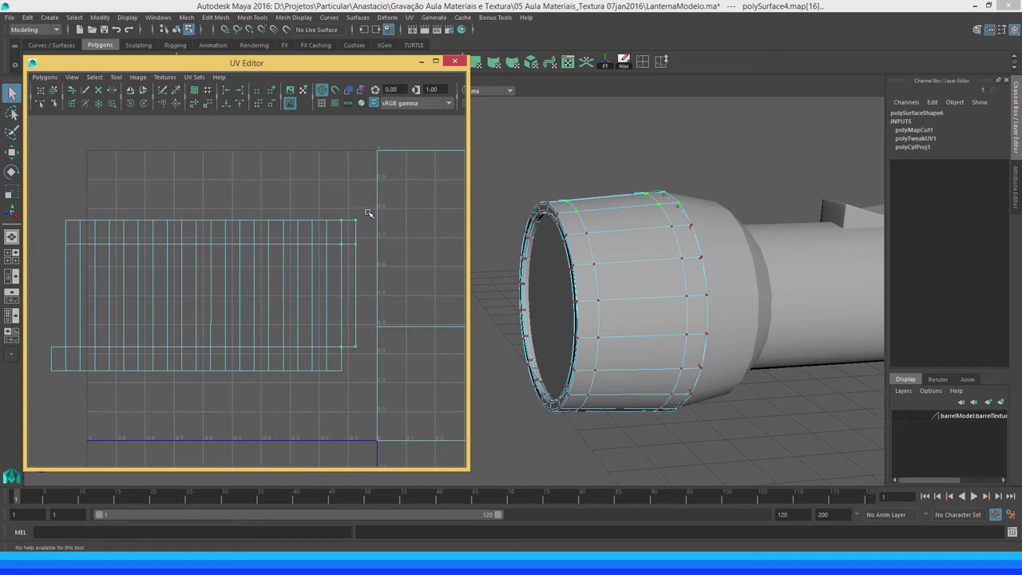
pyautogui.keyDown('alt'); pyautogui.moveTo(335, 231); pyautogui.dragTo(383, 229, button='middle'); pyautogui.keyUp('alt')
pyautogui.press('w')
pyautogui.moveTo(461, 293); pyautogui.dragTo(171, 280)
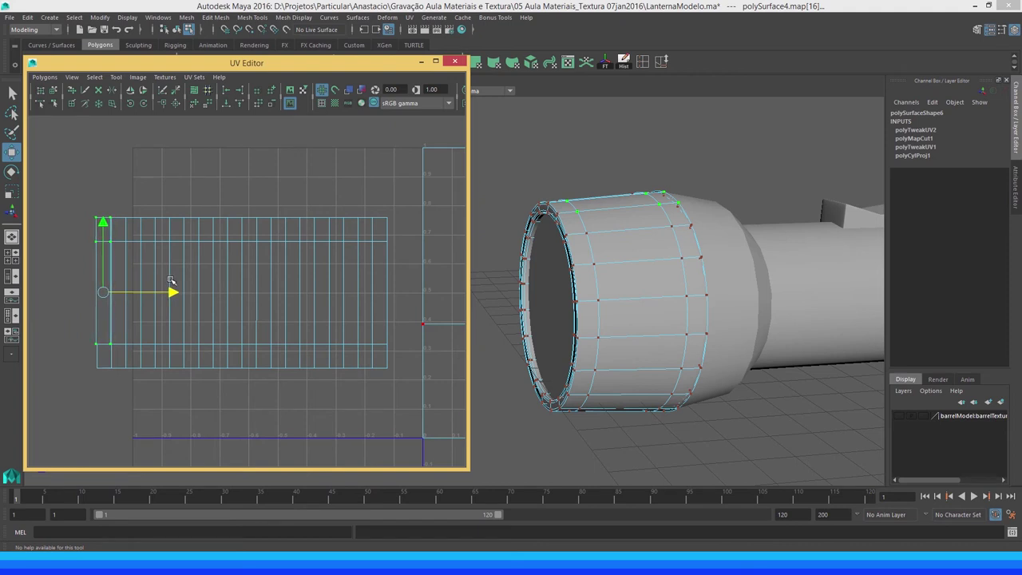
# Select the full seam edge column and Move and Sew it into one strip
pyautogui.keyDown('alt'); pyautogui.moveTo(171, 280); pyautogui.dragTo(267, 258, button='middle'); pyautogui.keyUp('alt')
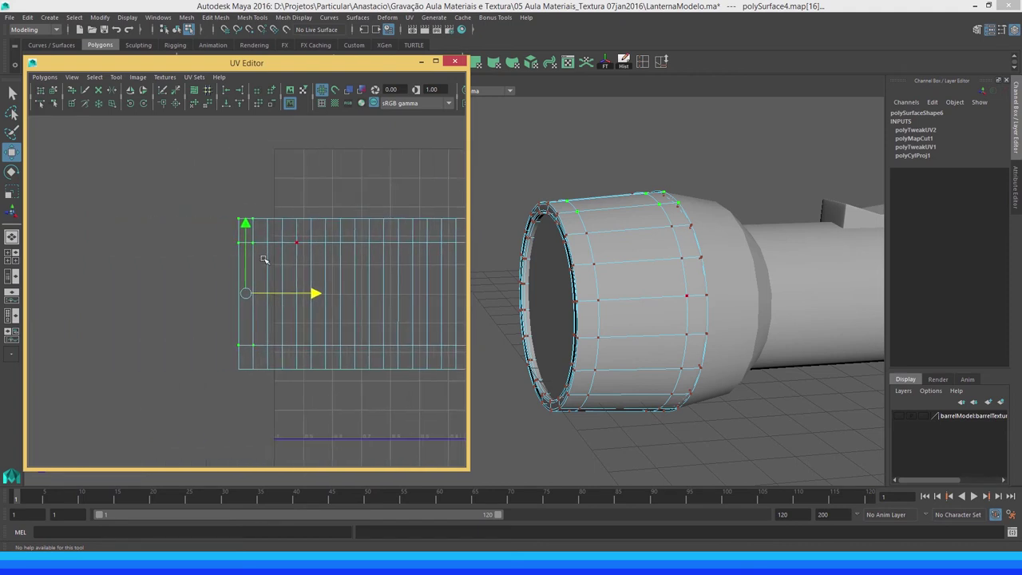
pyautogui.keyDown('alt'); pyautogui.moveTo(266, 257); pyautogui.dragTo(354, 273, button='right'); pyautogui.keyUp('alt')
pyautogui.moveTo(213, 230); pyautogui.dragTo(213, 200, button='right')
pyautogui.click(232, 220)
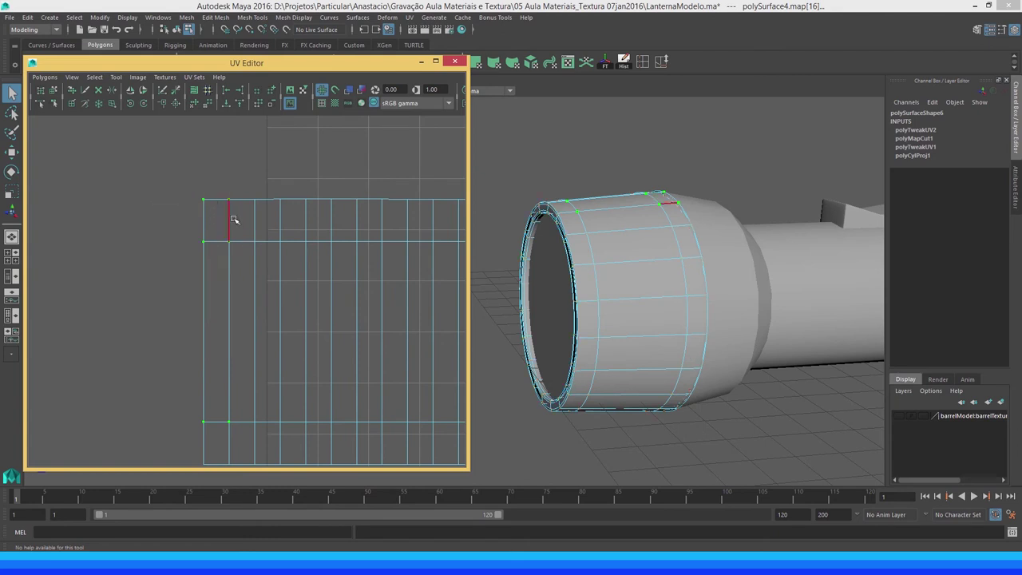
pyautogui.click(229, 399)
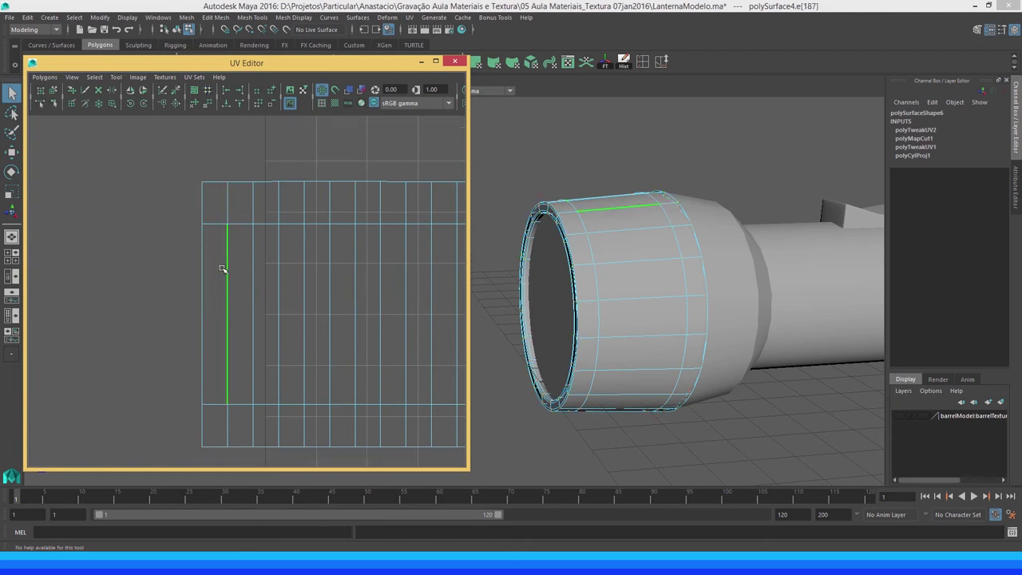
pyautogui.keyDown('alt'); pyautogui.moveTo(227, 399); pyautogui.dragTo(224, 335, button='middle'); pyautogui.keyUp('alt')
pyautogui.click(226, 154)
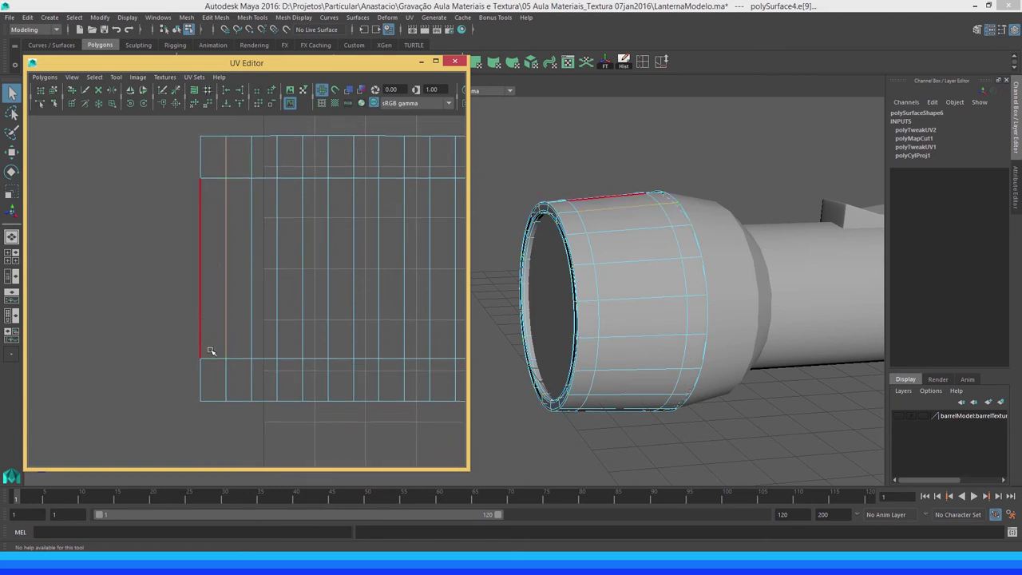
pyautogui.click(177, 104)
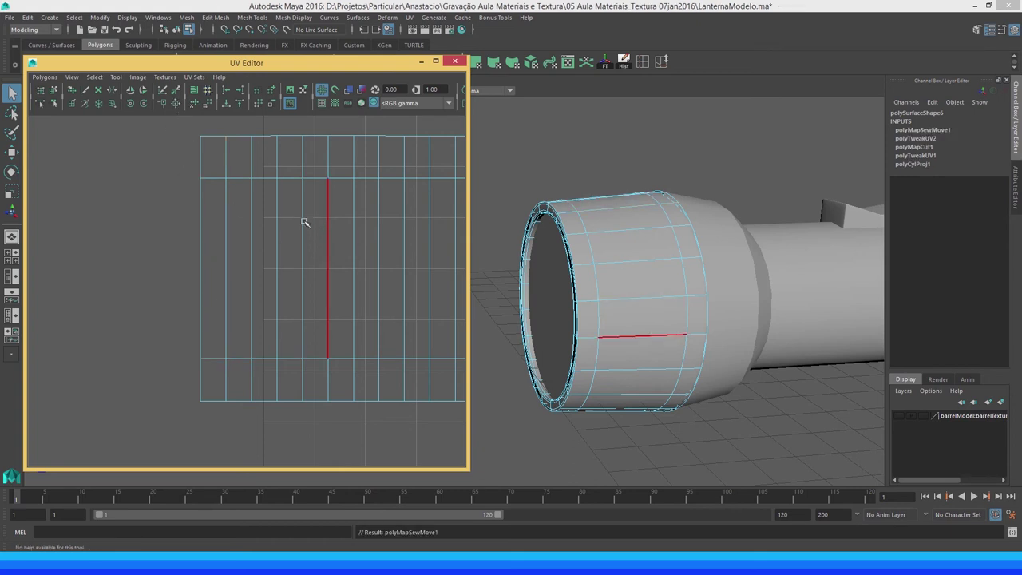
# Zoom out in the UV Editor and orbit the 3D view to face the barrel's front
pyautogui.scroll(-3, 346, 233)
pyautogui.scroll(-2, 278, 247)
pyautogui.scroll(-2, 279, 244)
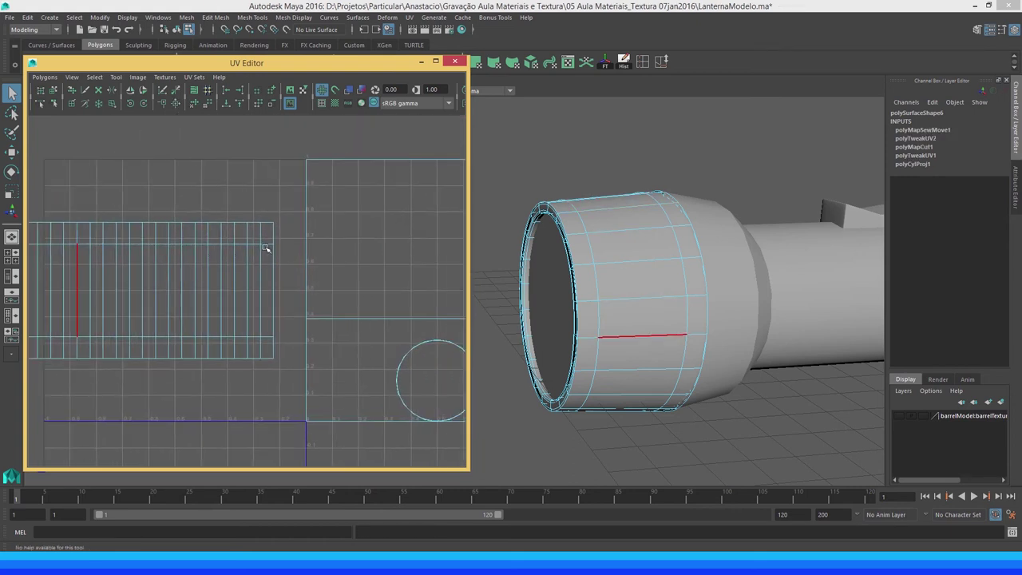
pyautogui.scroll(-1, 285, 240)
pyautogui.keyDown('alt'); pyautogui.moveTo(622, 243); pyautogui.dragTo(765, 288); pyautogui.keyUp('alt')
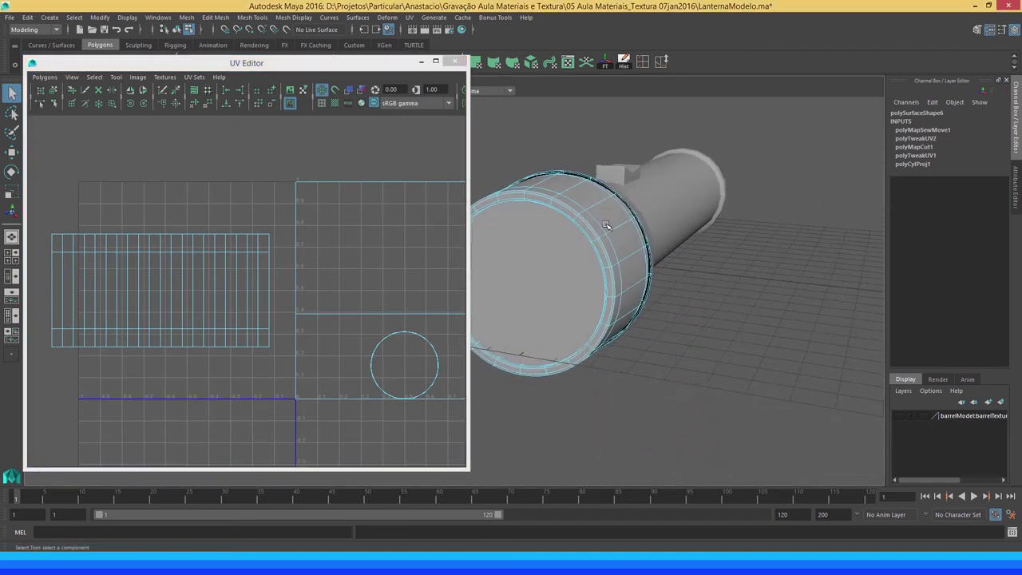
pyautogui.scroll(3, 762, 283)
pyautogui.scroll(1, 754, 273)
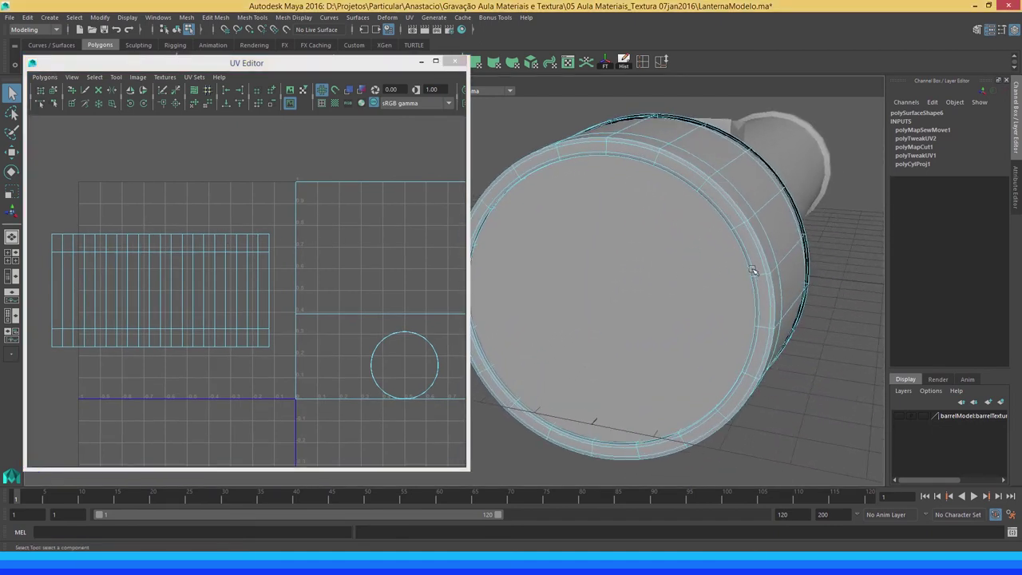
# Select a rim face on the head shell, return to object mode, and hide the UV Editor
pyautogui.rightClick(741, 236)
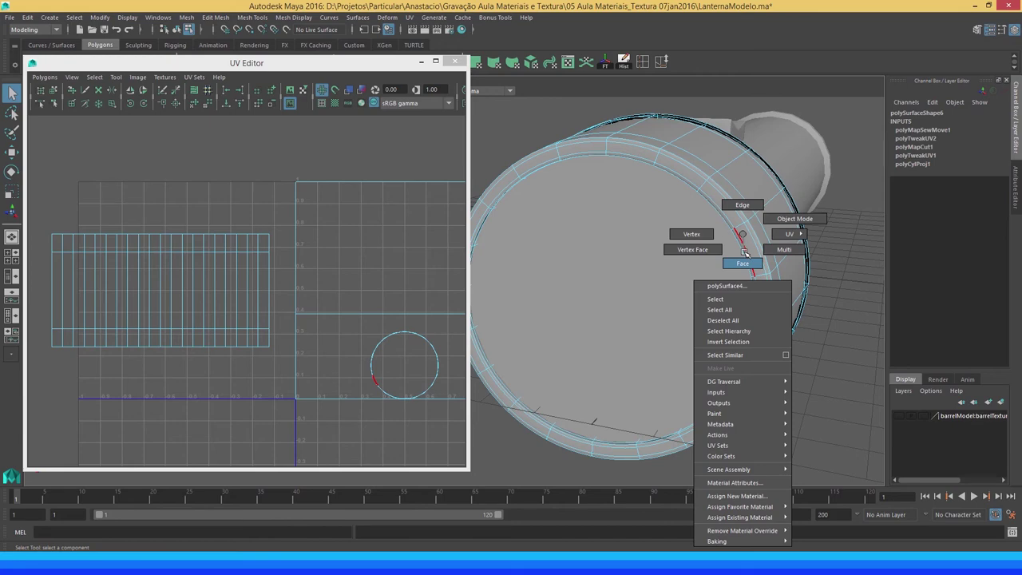
pyautogui.click(745, 252)
pyautogui.click(745, 244)
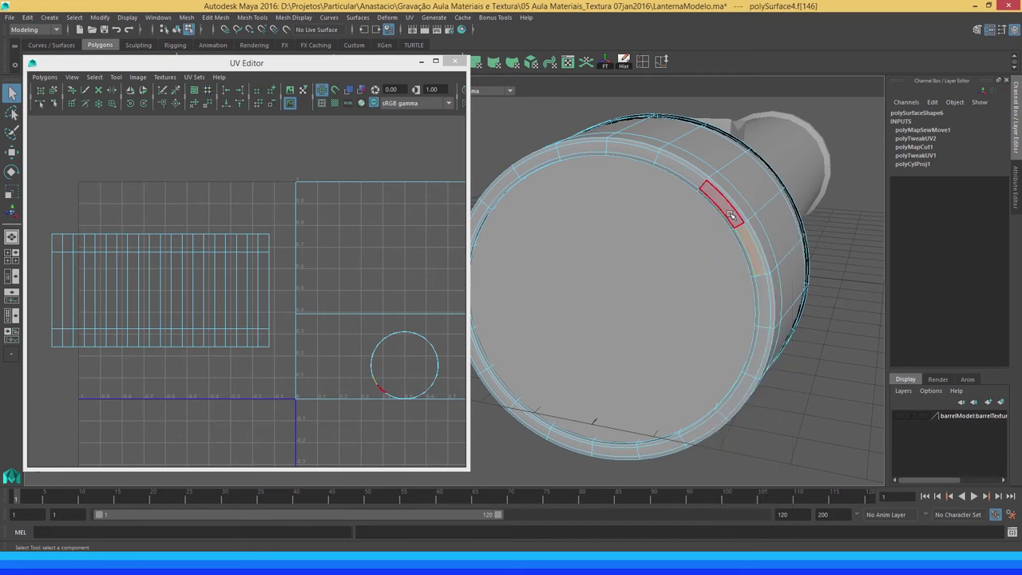
pyautogui.moveTo(729, 217)
pyautogui.keyDown('alt'); pyautogui.mouseDown()
pyautogui.moveTo(757, 213)
pyautogui.moveTo(698, 219)
pyautogui.moveTo(743, 226)
pyautogui.moveTo(735, 231)
pyautogui.mouseUp(); pyautogui.keyUp('alt')
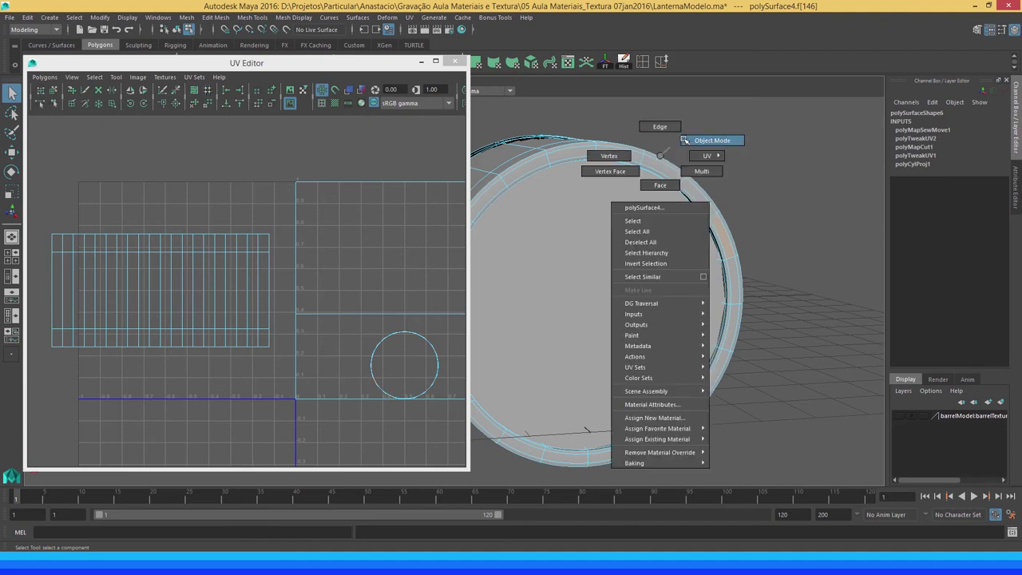
pyautogui.moveTo(659, 156); pyautogui.dragTo(713, 138, button='right')
pyautogui.click(421, 61)
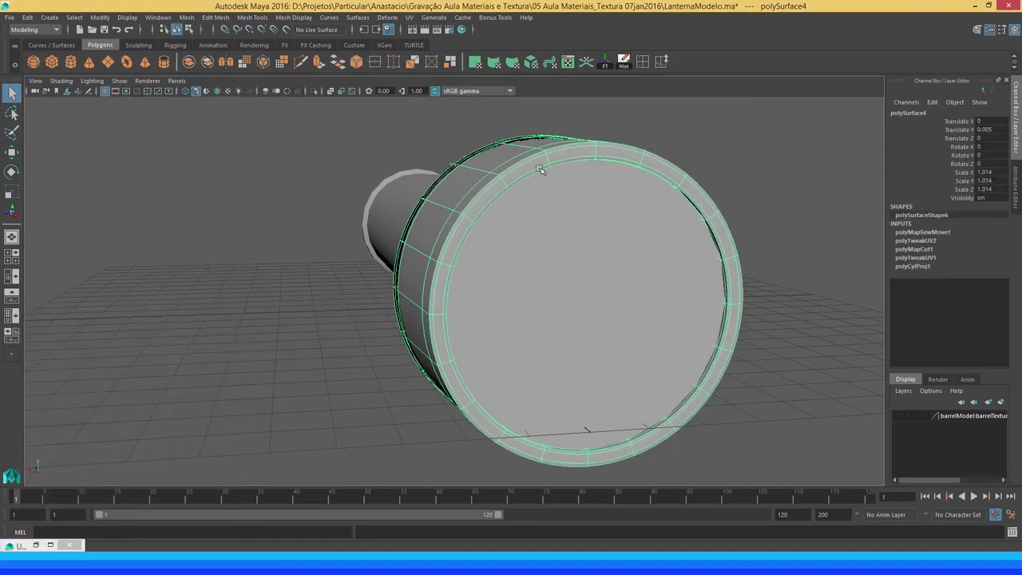
# Isolate the head shell and select one of its face loops in face mode
pyautogui.click(315, 92)
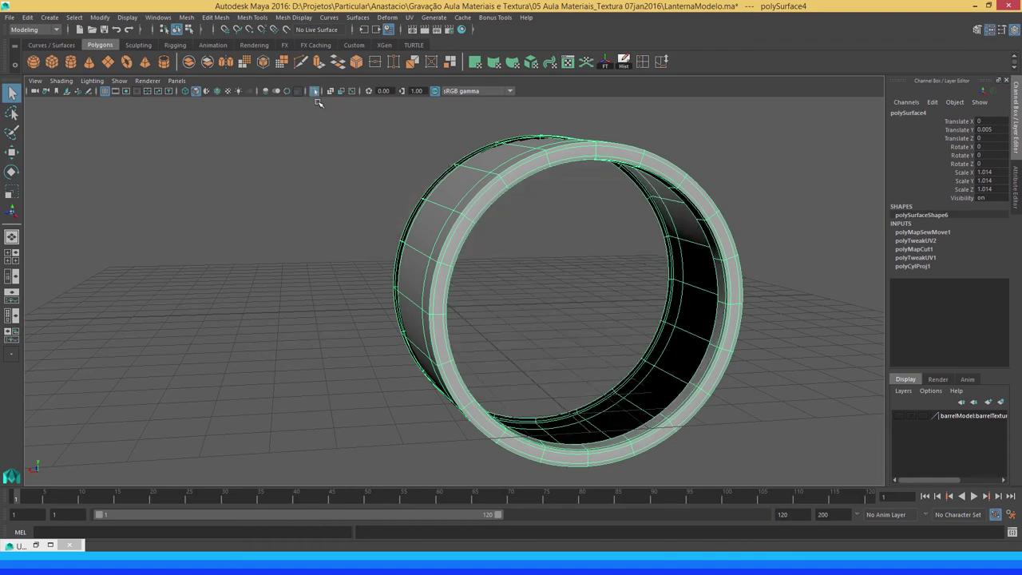
pyautogui.keyDown('alt'); pyautogui.moveTo(451, 255); pyautogui.dragTo(550, 286); pyautogui.keyUp('alt')
pyautogui.moveTo(607, 292); pyautogui.dragTo(600, 307, button='right')
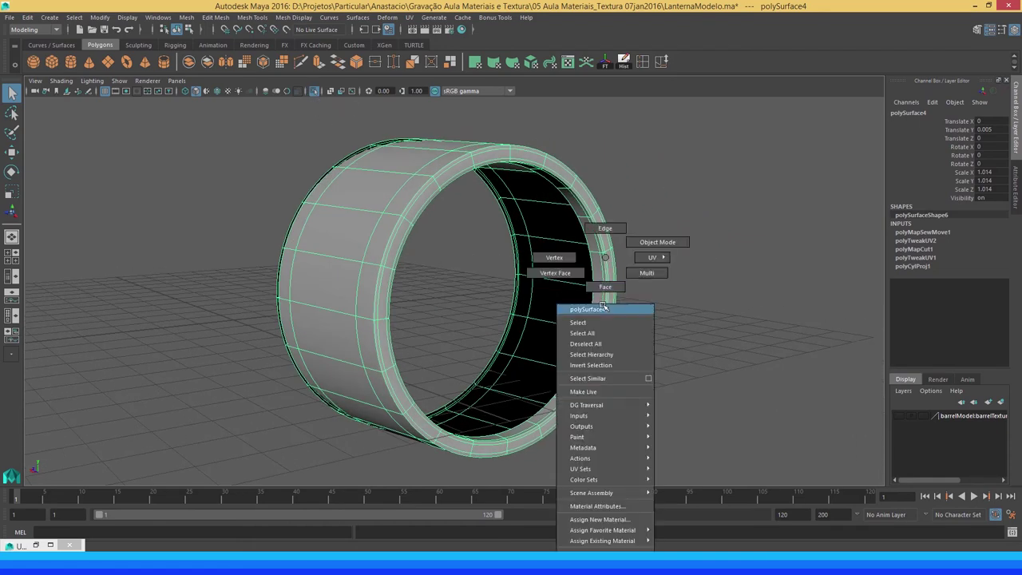
pyautogui.doubleClick(599, 281)
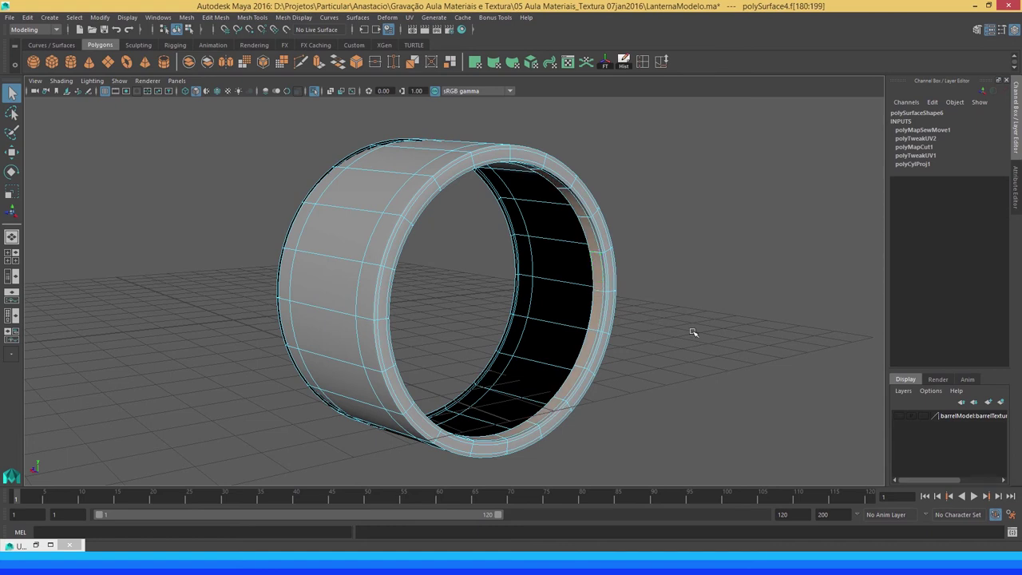
pyautogui.press('Down')
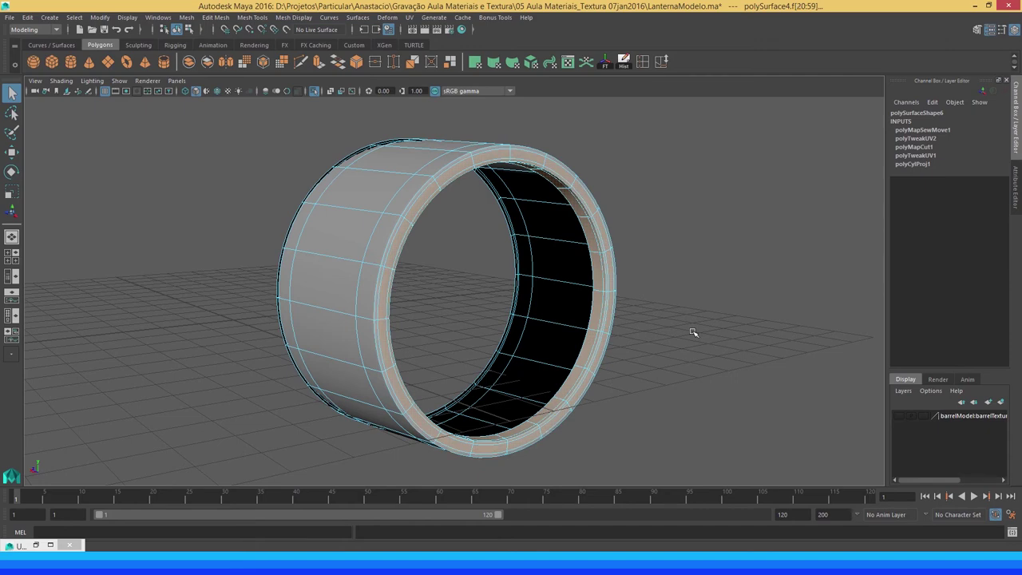
# Marquee-select the ring of faces around the rim while orbiting the cylinder
pyautogui.moveTo(598, 321)
pyautogui.keyDown('alt'); pyautogui.mouseDown()
pyautogui.moveTo(411, 298)
pyautogui.moveTo(347, 269)
pyautogui.mouseUp(); pyautogui.keyUp('alt')
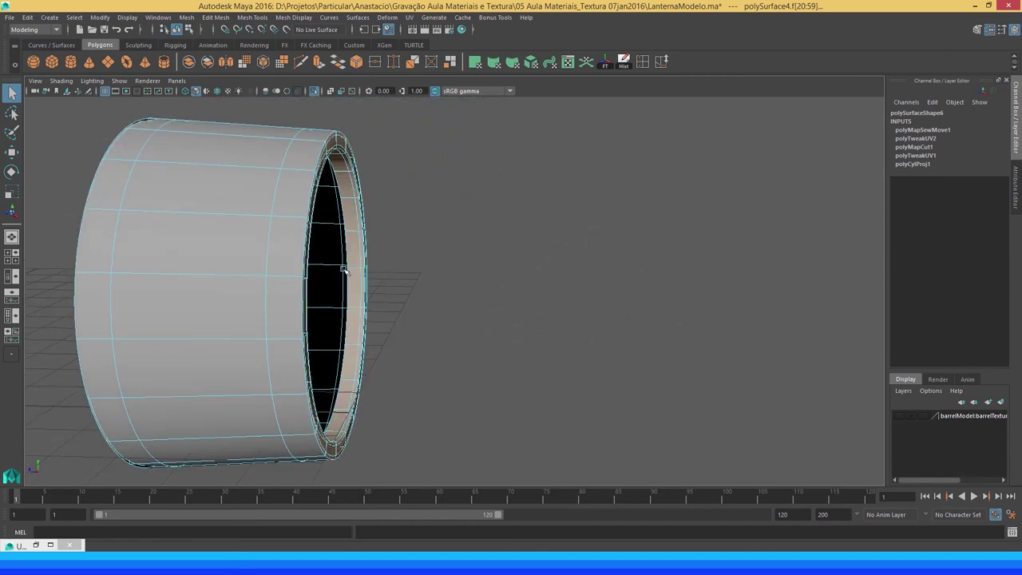
pyautogui.moveTo(271, 213)
pyautogui.mouseDown()
pyautogui.moveTo(114, 276)
pyautogui.moveTo(369, 253)
pyautogui.moveTo(349, 257)
pyautogui.mouseUp()
pyautogui.moveTo(349, 257); pyautogui.dragTo(305, 201)
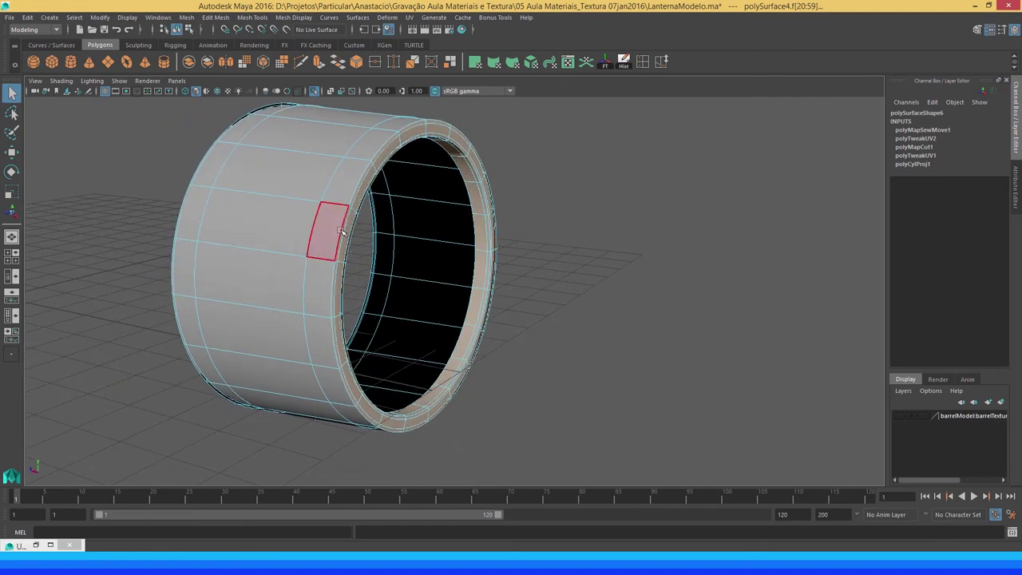
pyautogui.moveTo(485, 271)
pyautogui.keyDown('alt'); pyautogui.mouseDown()
pyautogui.moveTo(490, 293)
pyautogui.moveTo(543, 247)
pyautogui.moveTo(360, 242)
pyautogui.moveTo(416, 253)
pyautogui.mouseUp(); pyautogui.keyUp('alt')
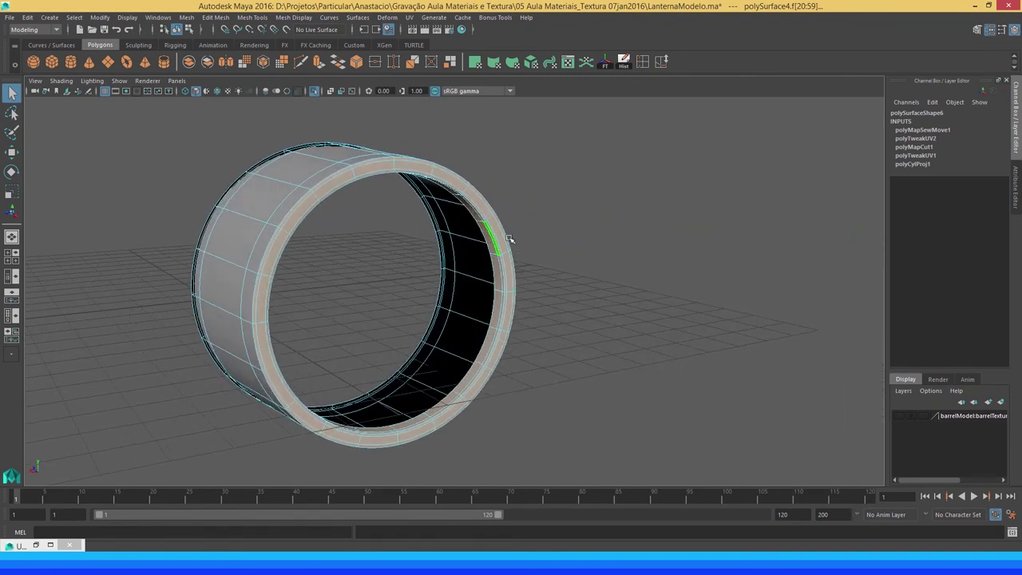
pyautogui.moveTo(509, 238)
pyautogui.keyDown('alt'); pyautogui.mouseDown()
pyautogui.moveTo(480, 269)
pyautogui.moveTo(497, 264)
pyautogui.moveTo(399, 322)
pyautogui.mouseUp(); pyautogui.keyUp('alt')
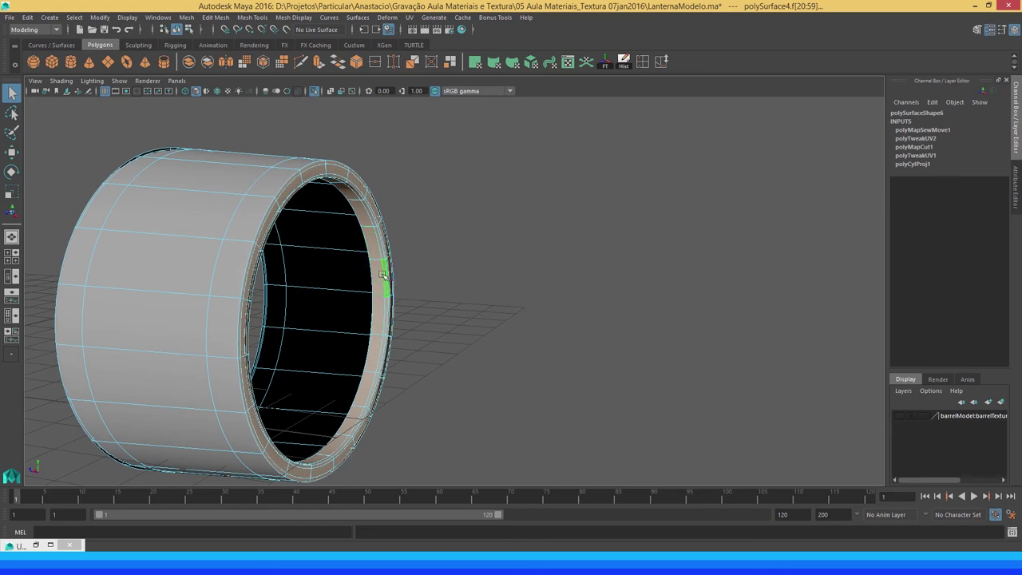
# Apply a planar UV projection to the selected front-rim faces of the barrel
pyautogui.moveTo(424, 281)
pyautogui.keyDown('alt'); pyautogui.mouseDown()
pyautogui.moveTo(400, 292)
pyautogui.moveTo(353, 282)
pyautogui.moveTo(95, 410)
pyautogui.mouseUp(); pyautogui.keyUp('alt')
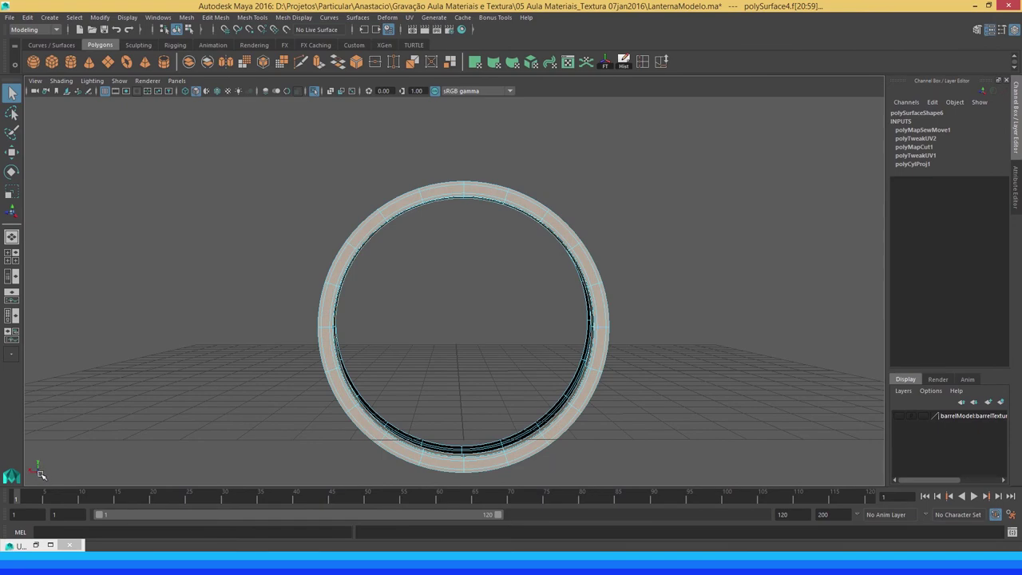
pyautogui.keyDown('alt'); pyautogui.moveTo(183, 307); pyautogui.dragTo(248, 302); pyautogui.keyUp('alt')
pyautogui.click(411, 18)
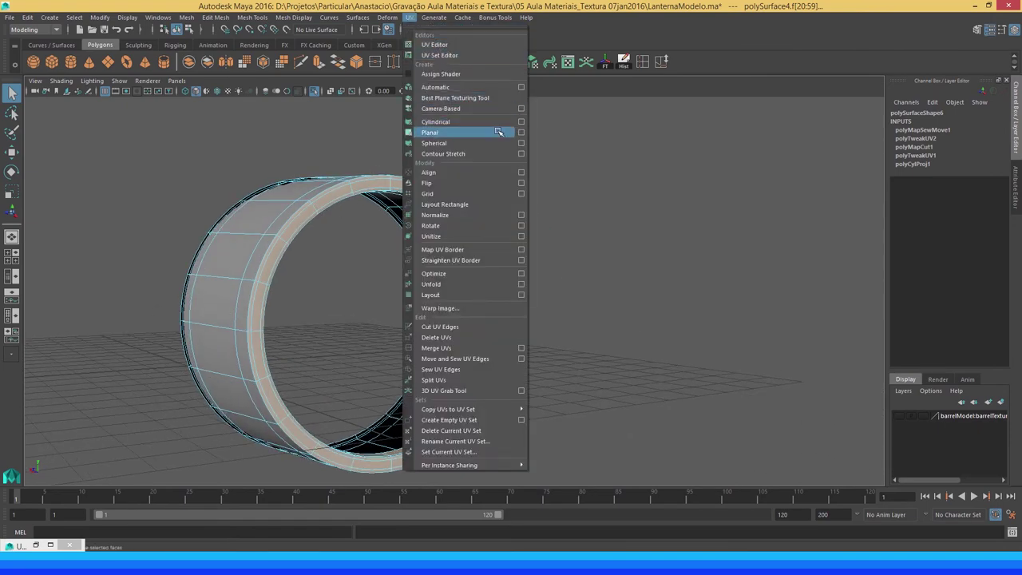
pyautogui.click(523, 132)
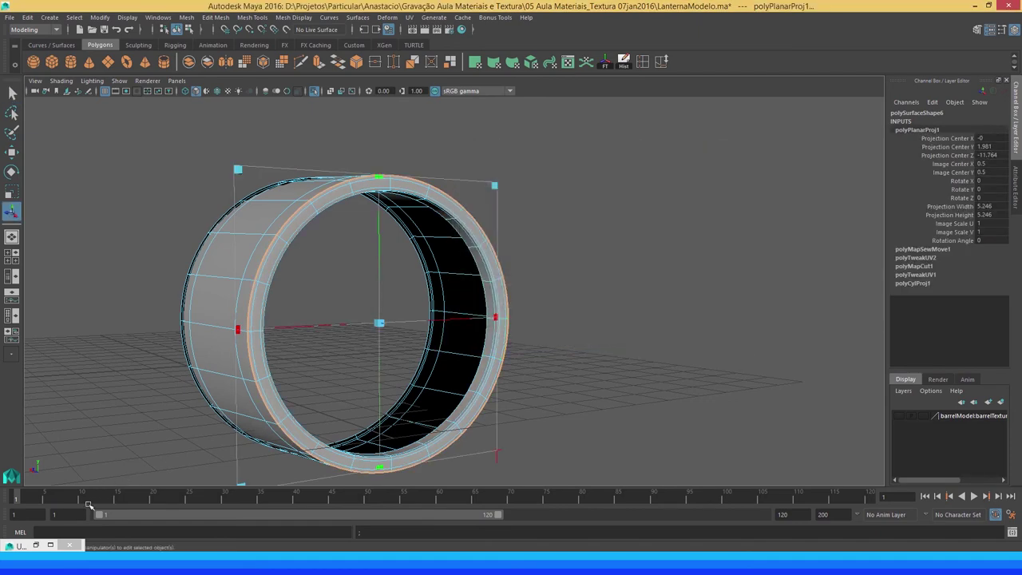
# In the UV Editor, move the new ring shell up and left, clear of the other shells
pyautogui.click(37, 545)
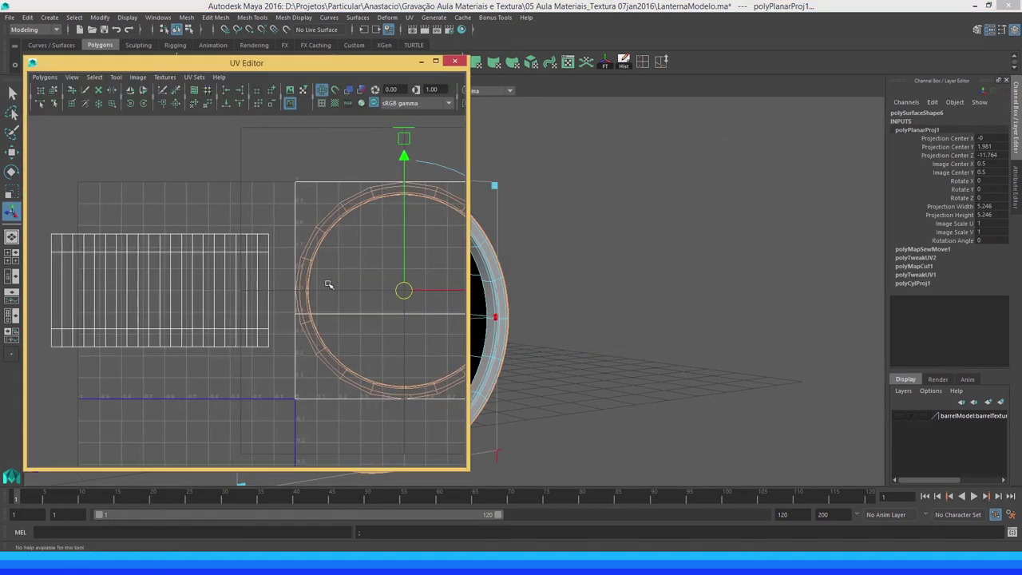
pyautogui.scroll(-2, 246, 284)
pyautogui.keyDown('alt'); pyautogui.moveTo(247, 284); pyautogui.dragTo(323, 326, button='middle'); pyautogui.keyUp('alt')
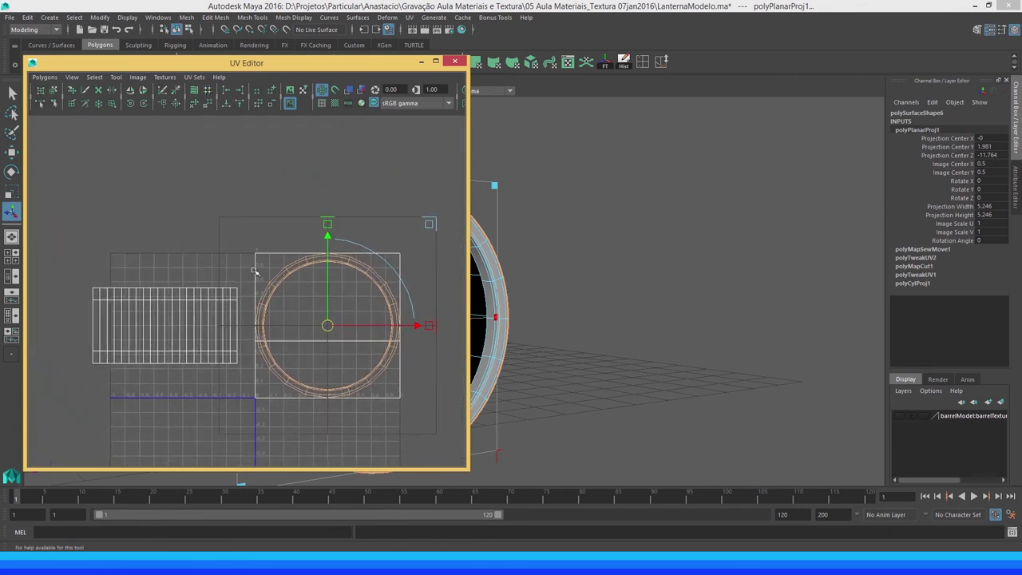
pyautogui.press('w')
pyautogui.moveTo(323, 324)
pyautogui.mouseDown()
pyautogui.moveTo(239, 231)
pyautogui.moveTo(166, 207)
pyautogui.mouseUp()
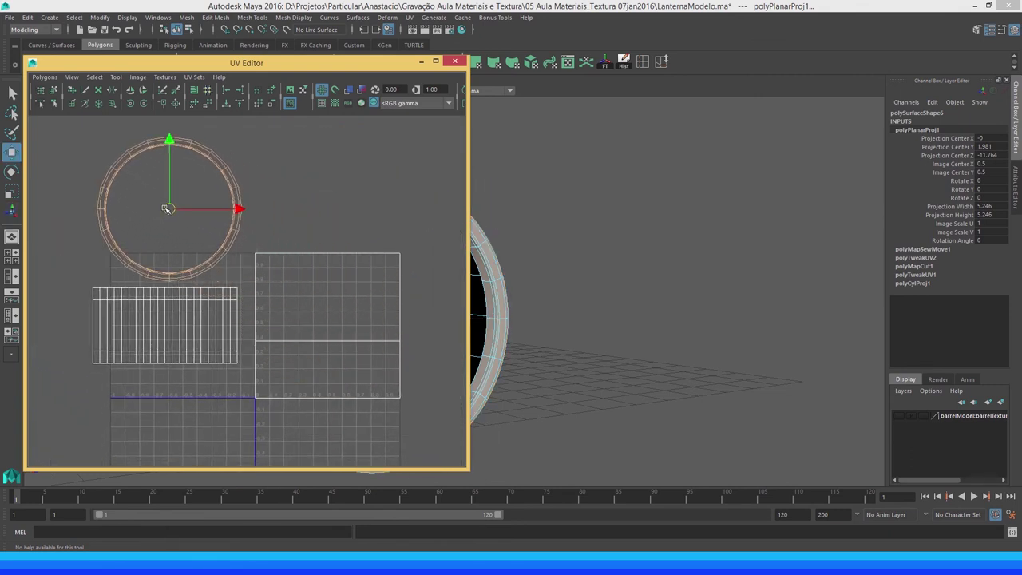
pyautogui.keyDown('alt'); pyautogui.moveTo(80, 165); pyautogui.dragTo(147, 211, button='middle'); pyautogui.keyUp('alt')
pyautogui.moveTo(147, 211)
pyautogui.keyDown('alt'); pyautogui.mouseDown(button='right')
pyautogui.moveTo(226, 263)
pyautogui.moveTo(238, 352)
pyautogui.mouseUp(button='right'); pyautogui.keyUp('alt')
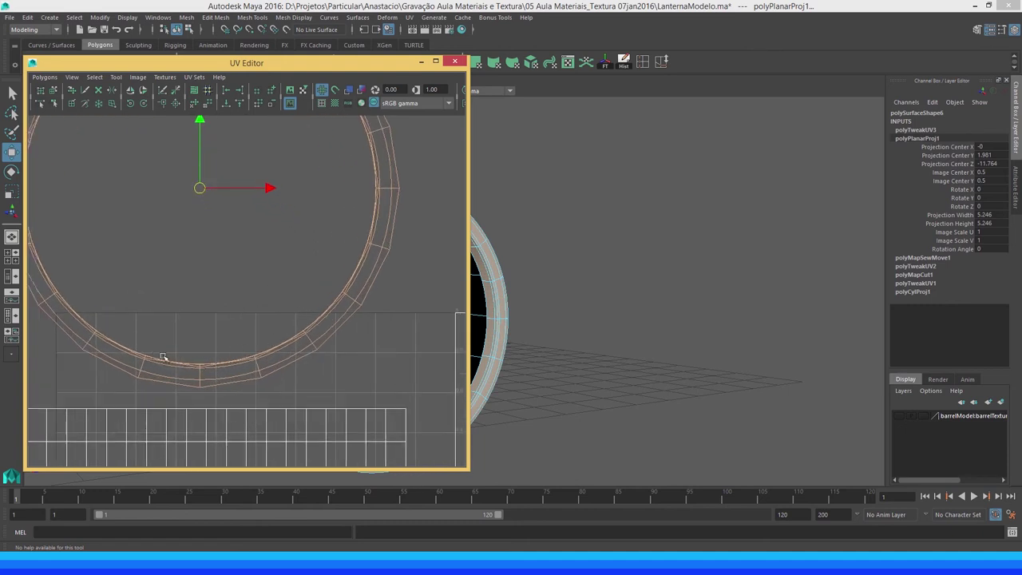
pyautogui.scroll(-3, 286, 325)
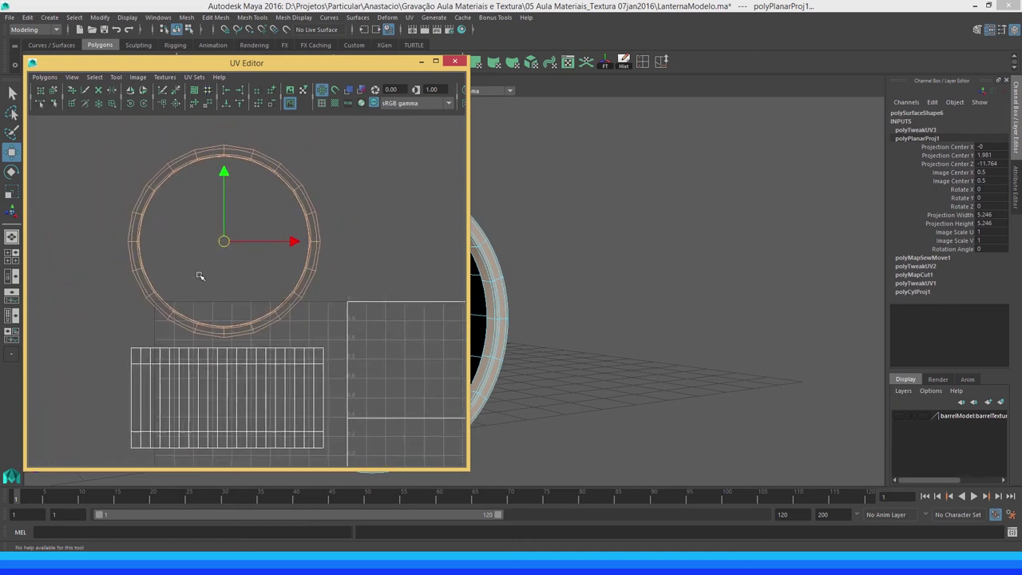
pyautogui.scroll(-1, 200, 274)
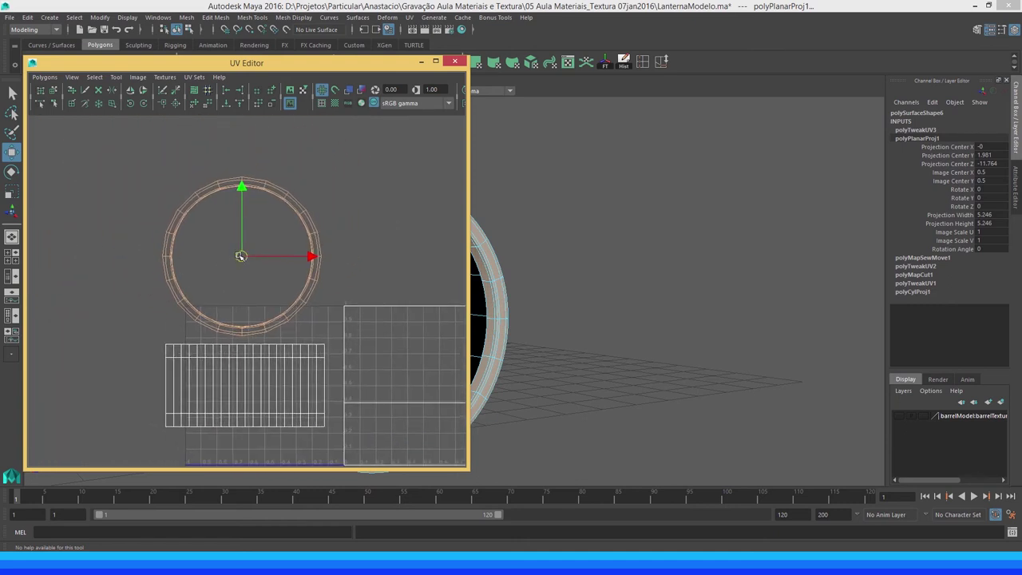
pyautogui.moveTo(242, 256); pyautogui.dragTo(229, 254)
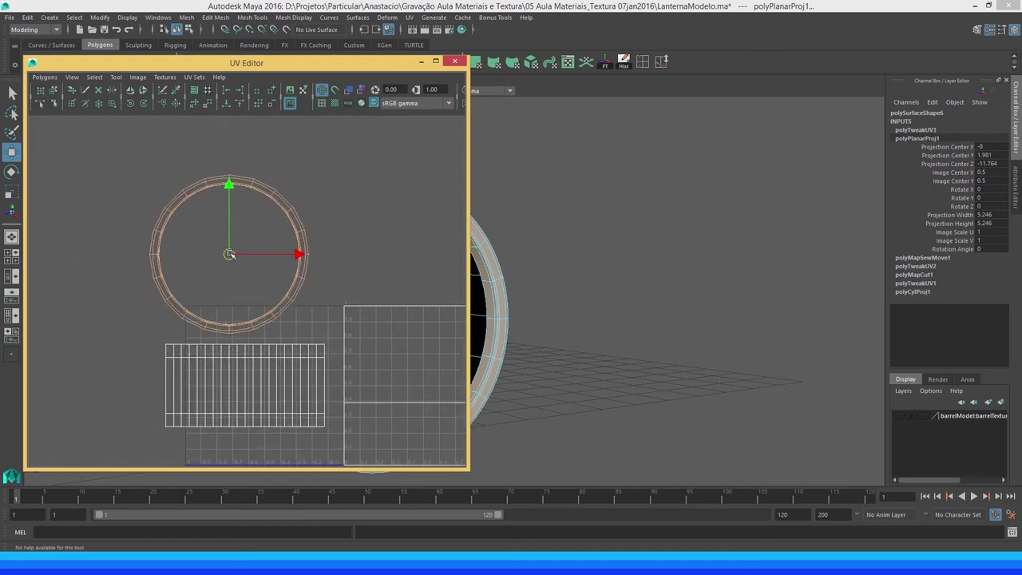
pyautogui.click(420, 62)
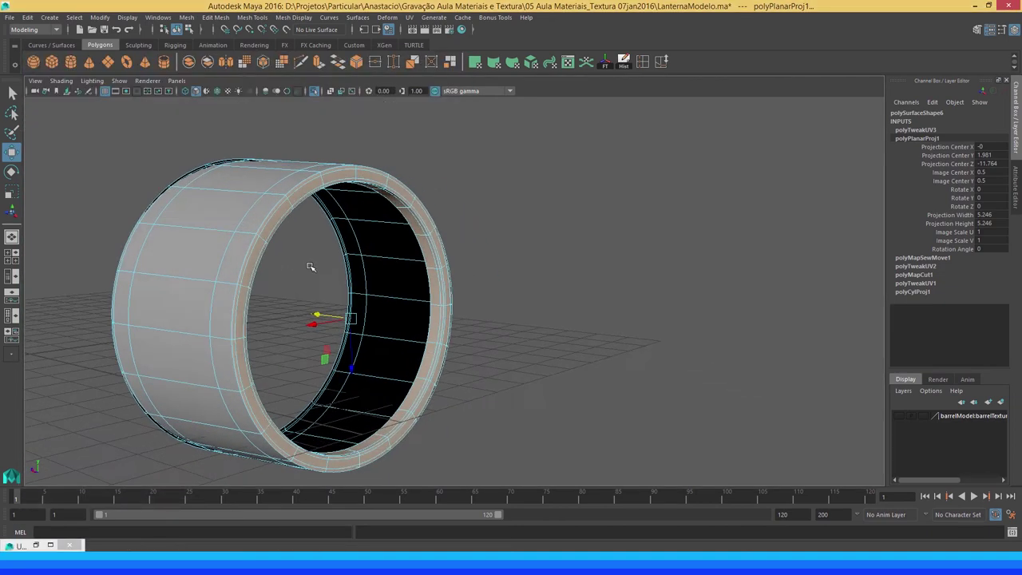
# Select the face loop around the barrel's other rim
pyautogui.keyDown('alt'); pyautogui.moveTo(312, 263); pyautogui.dragTo(431, 258); pyautogui.keyUp('alt')
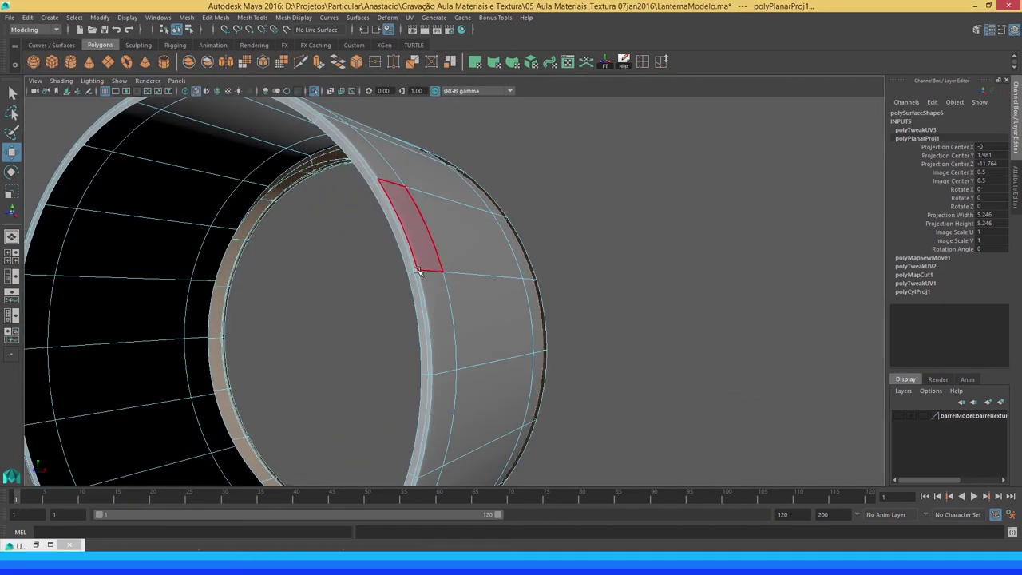
pyautogui.press('q')
pyautogui.moveTo(414, 286); pyautogui.dragTo(417, 289, button='right')
pyautogui.doubleClick(416, 268)
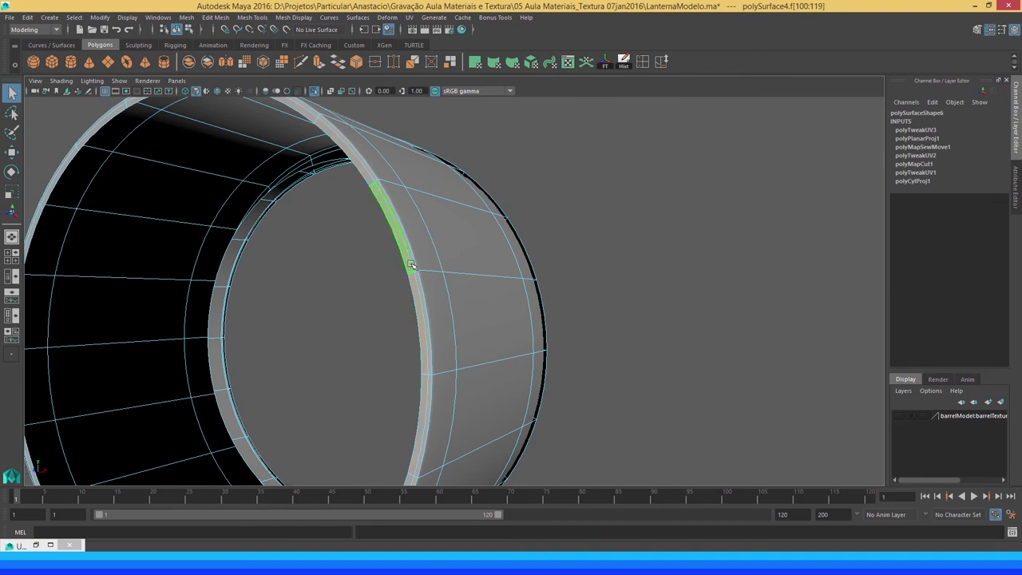
pyautogui.keyDown('alt'); pyautogui.moveTo(440, 266); pyautogui.dragTo(440, 218); pyautogui.keyUp('alt')
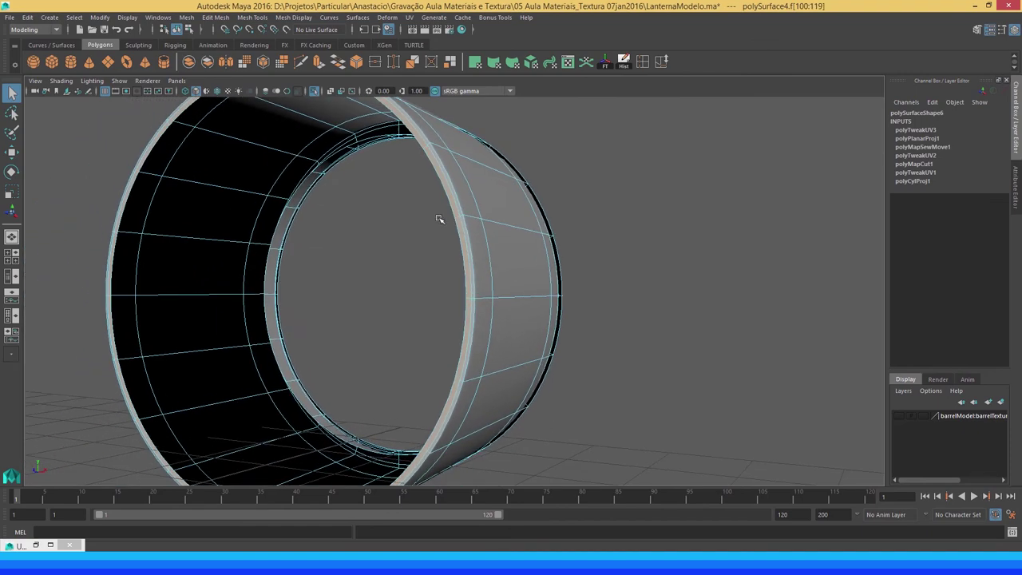
pyautogui.hotkey('ctrl', 'z')
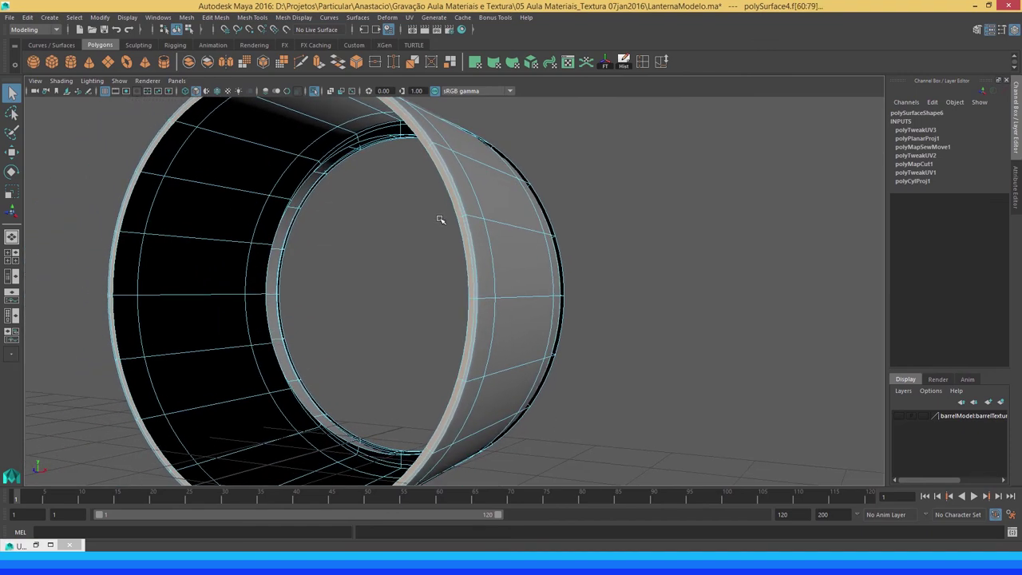
pyautogui.scroll(3, 435, 216)
pyautogui.scroll(2, 584, 285)
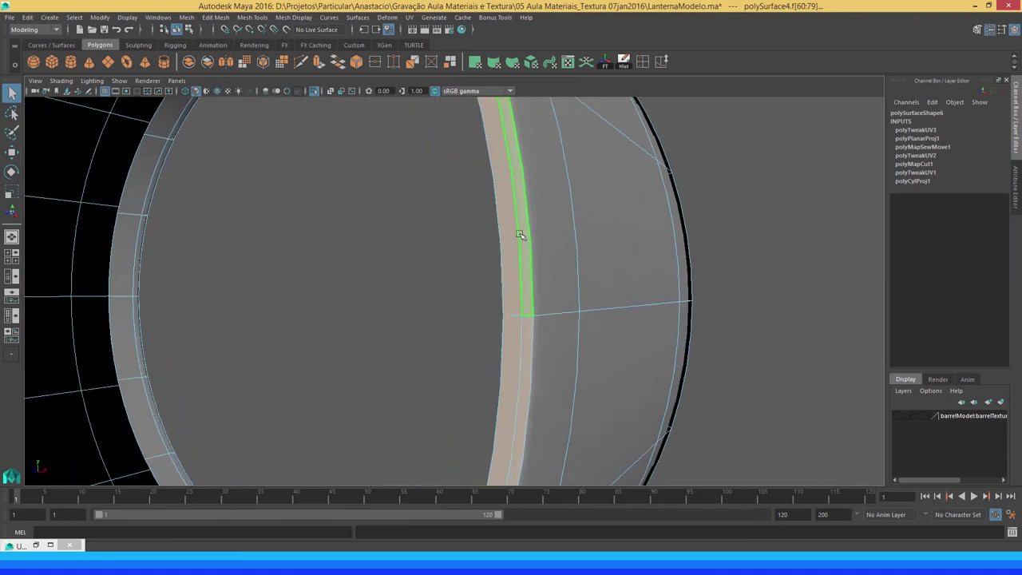
pyautogui.scroll(-3, 492, 274)
pyautogui.scroll(-2, 296, 223)
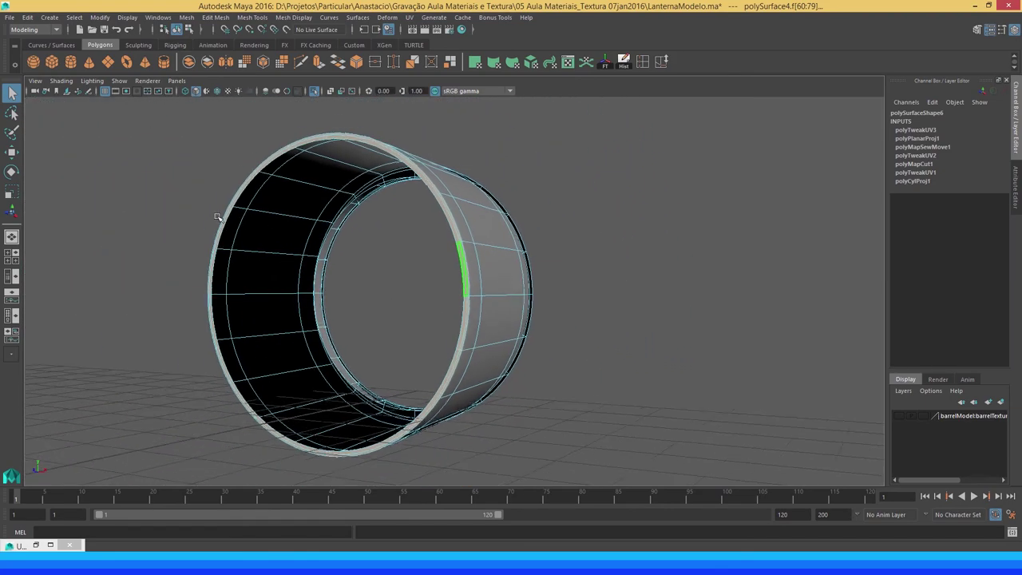
pyautogui.moveTo(213, 203)
pyautogui.keyDown('alt'); pyautogui.mouseDown()
pyautogui.moveTo(237, 210)
pyautogui.moveTo(206, 210)
pyautogui.mouseUp(); pyautogui.keyUp('alt')
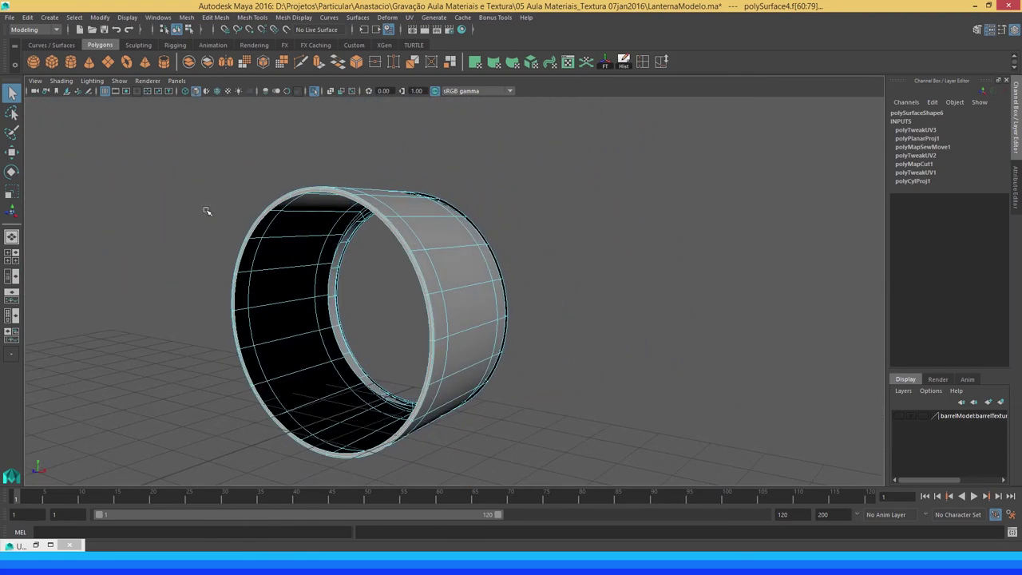
# Planar-map the rim faces and move the new ring shell up beside the first ring
pyautogui.click(409, 17)
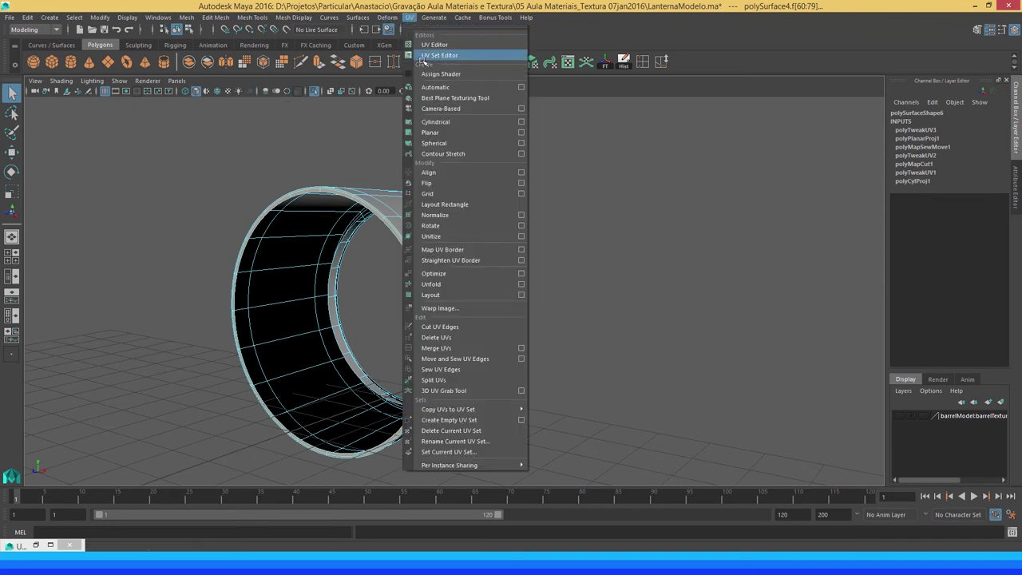
pyautogui.click(436, 133)
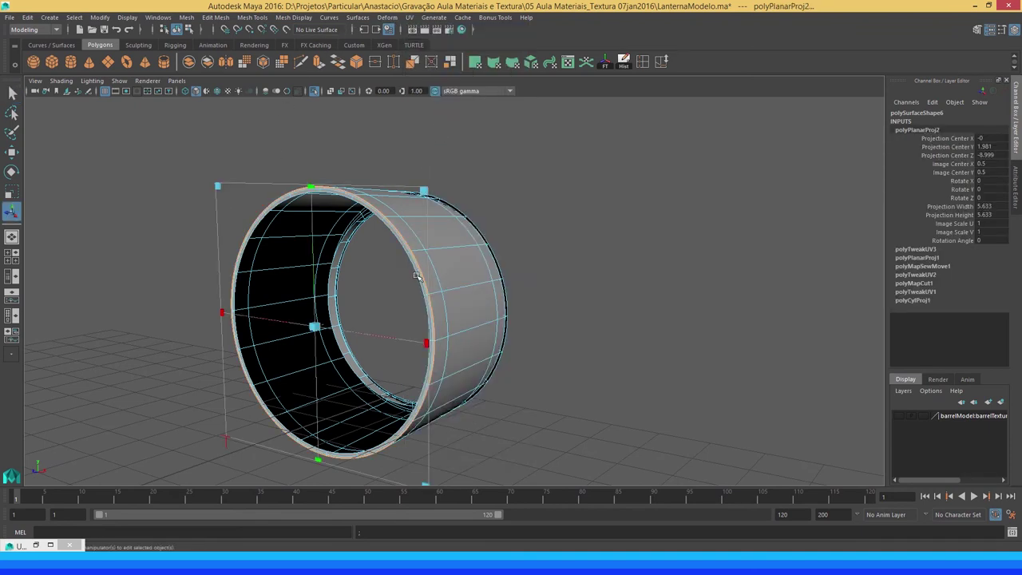
pyautogui.click(34, 545)
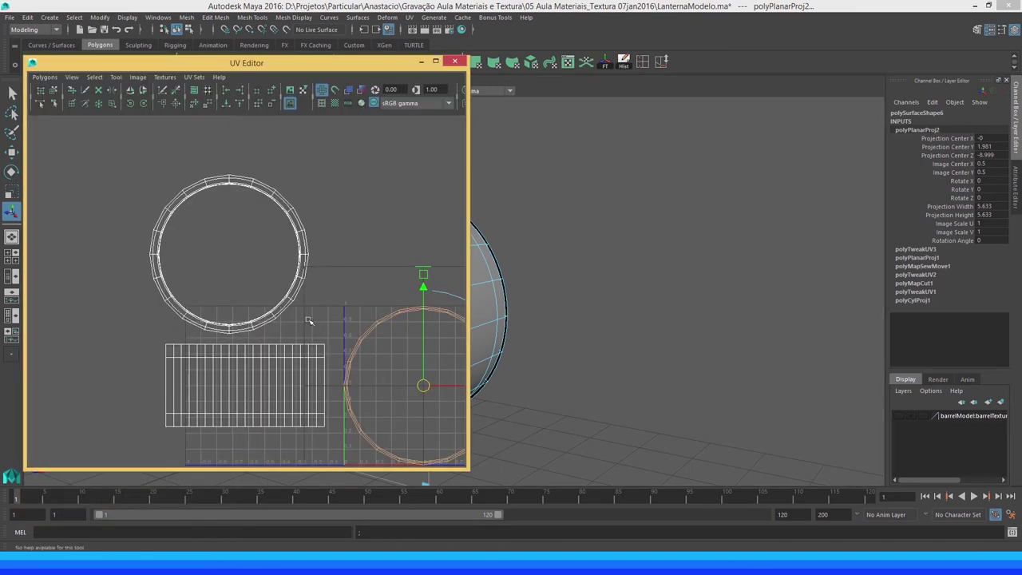
pyautogui.keyDown('alt'); pyautogui.moveTo(327, 335); pyautogui.dragTo(246, 290, button='middle'); pyautogui.keyUp('alt')
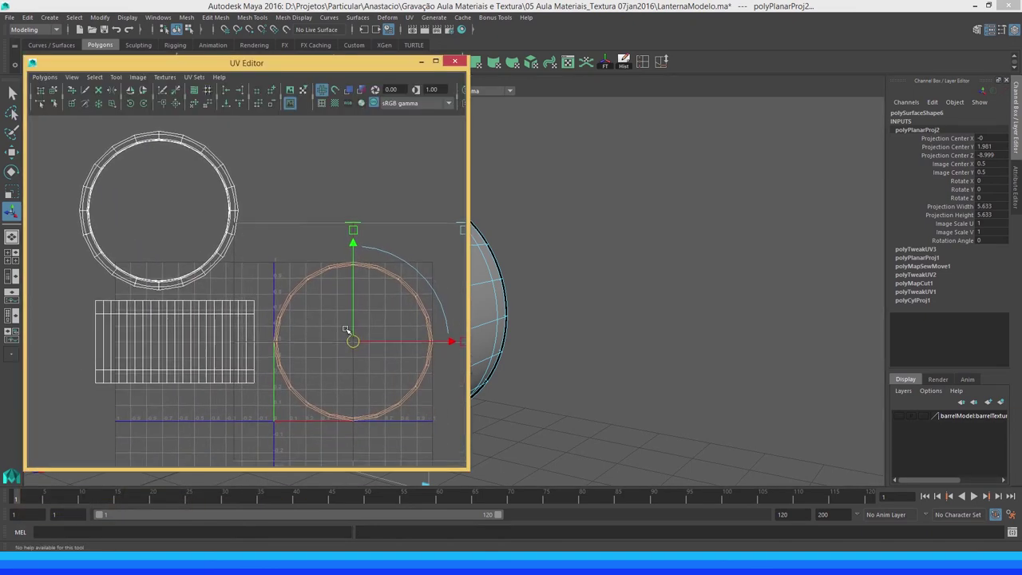
pyautogui.moveTo(354, 342); pyautogui.dragTo(317, 162)
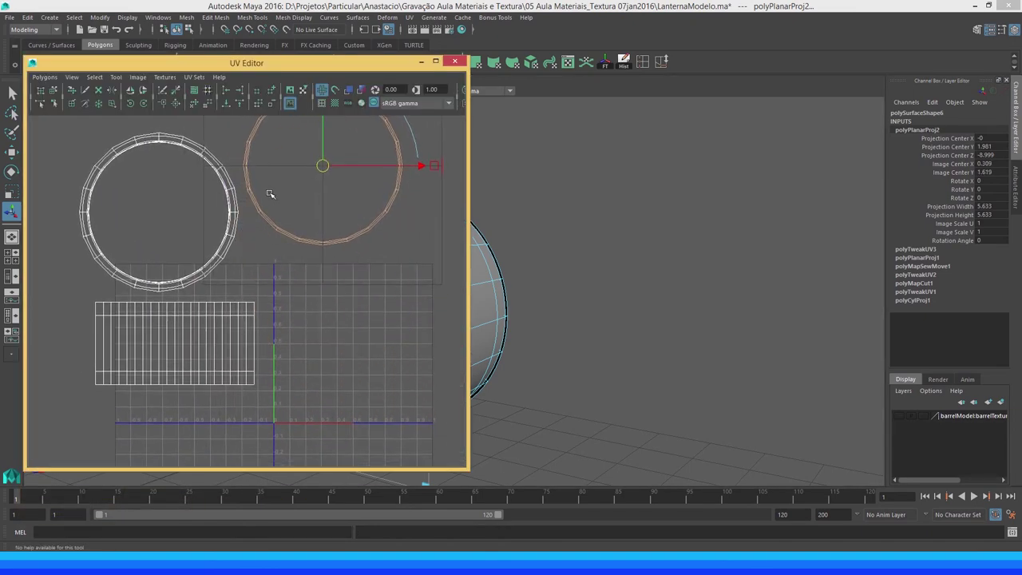
pyautogui.keyDown('alt'); pyautogui.moveTo(269, 189); pyautogui.dragTo(283, 231, button='middle'); pyautogui.keyUp('alt')
# Switch the UV Editor selection to UV component mode
pyautogui.press('q')
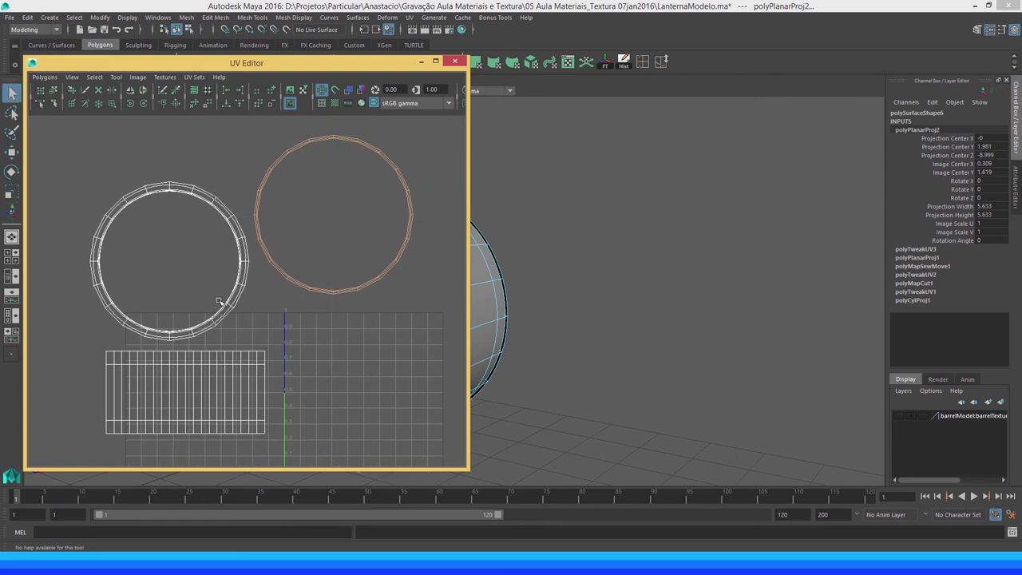
pyautogui.keyDown('alt'); pyautogui.moveTo(221, 302); pyautogui.dragTo(223, 279, button='middle'); pyautogui.keyUp('alt')
pyautogui.rightClick(244, 245)
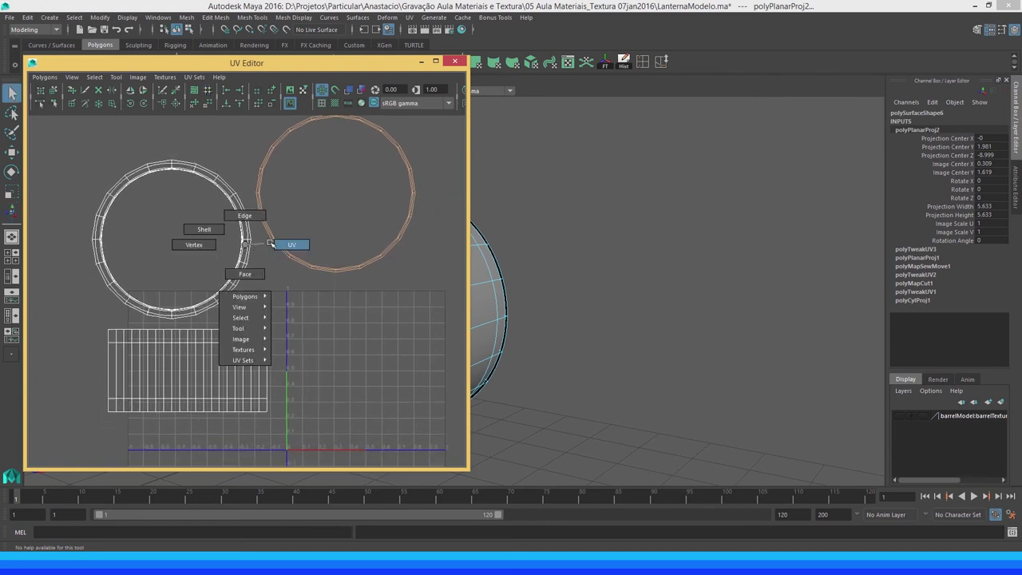
pyautogui.moveTo(248, 248); pyautogui.dragTo(292, 244, button='right')
# Shade the UV shells, select all UVs of the circle shell and unfold them
pyautogui.click(349, 90)
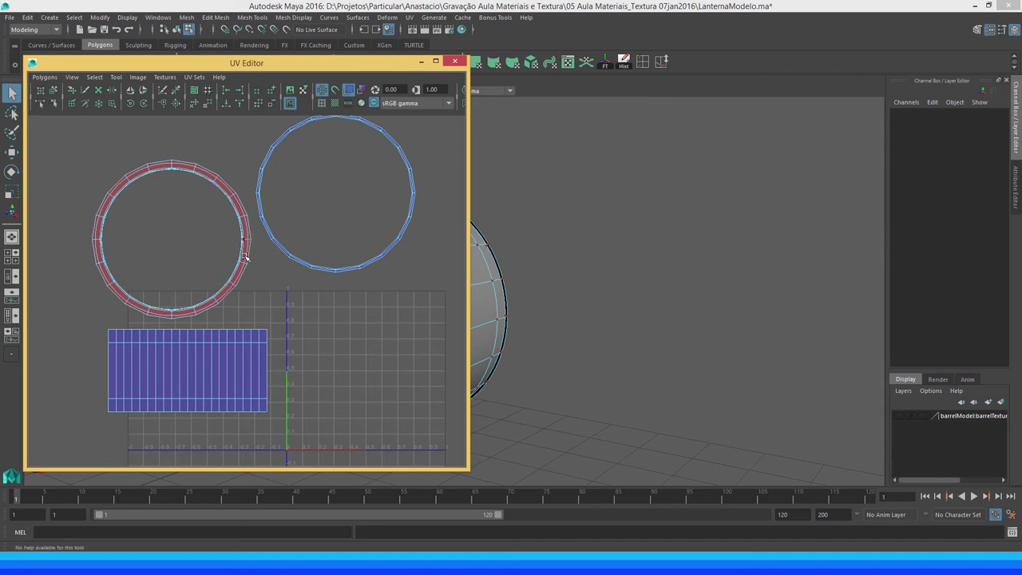
pyautogui.moveTo(256, 268); pyautogui.dragTo(244, 263)
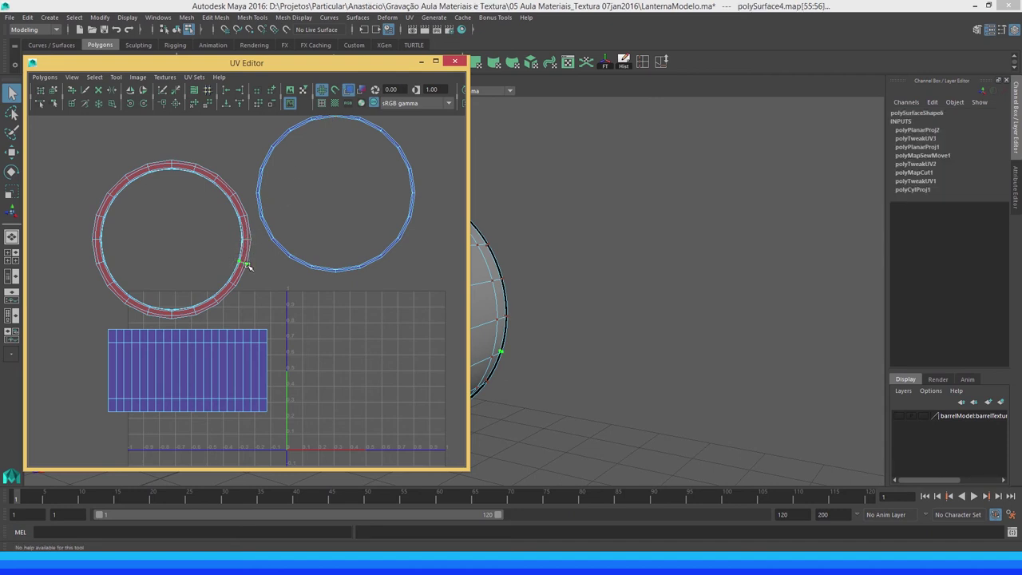
pyautogui.moveTo(238, 259); pyautogui.dragTo(283, 245, button='right')
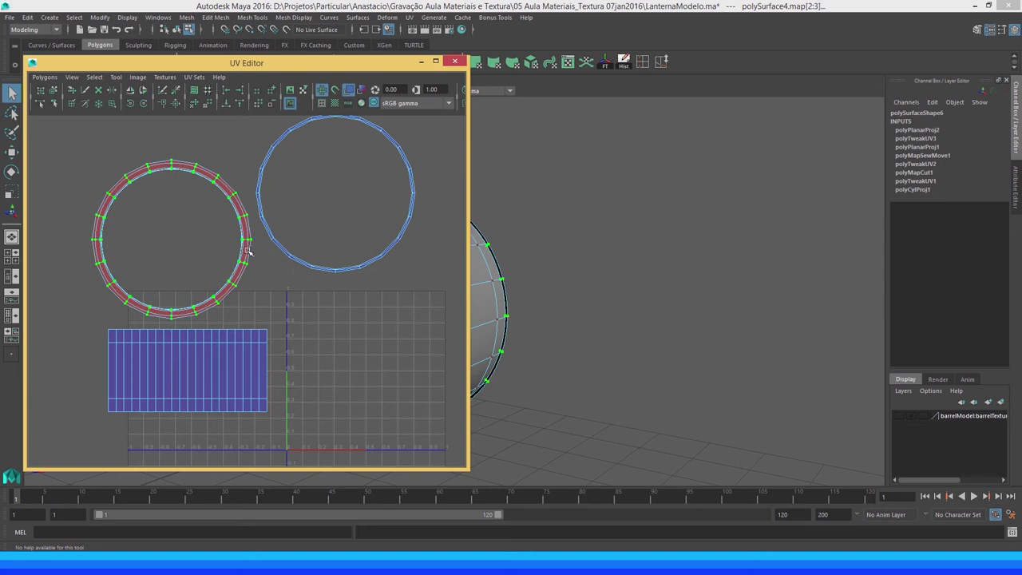
pyautogui.keyDown('shift'); pyautogui.doubleClick(290, 254); pyautogui.keyUp('shift')
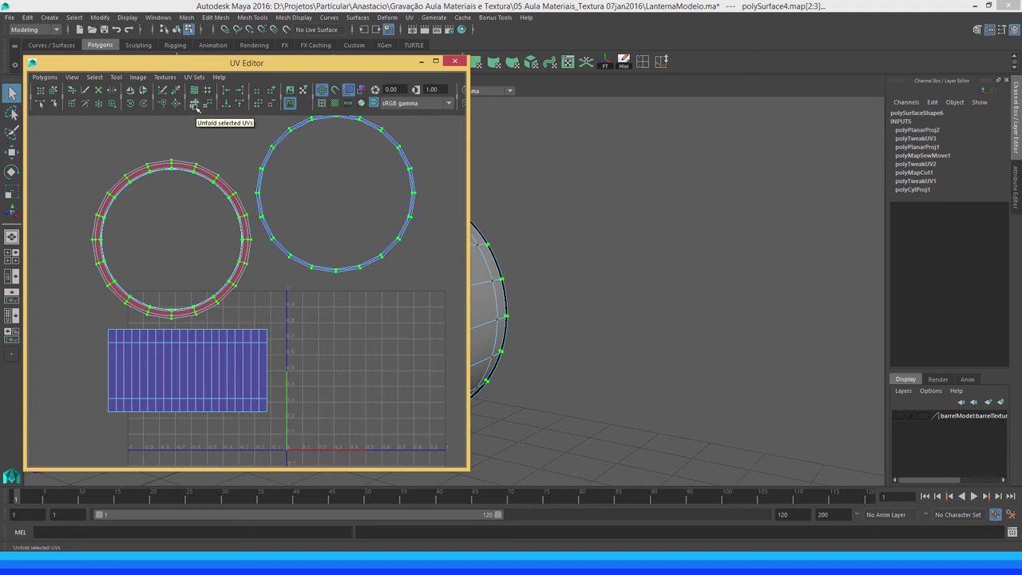
pyautogui.click(195, 107)
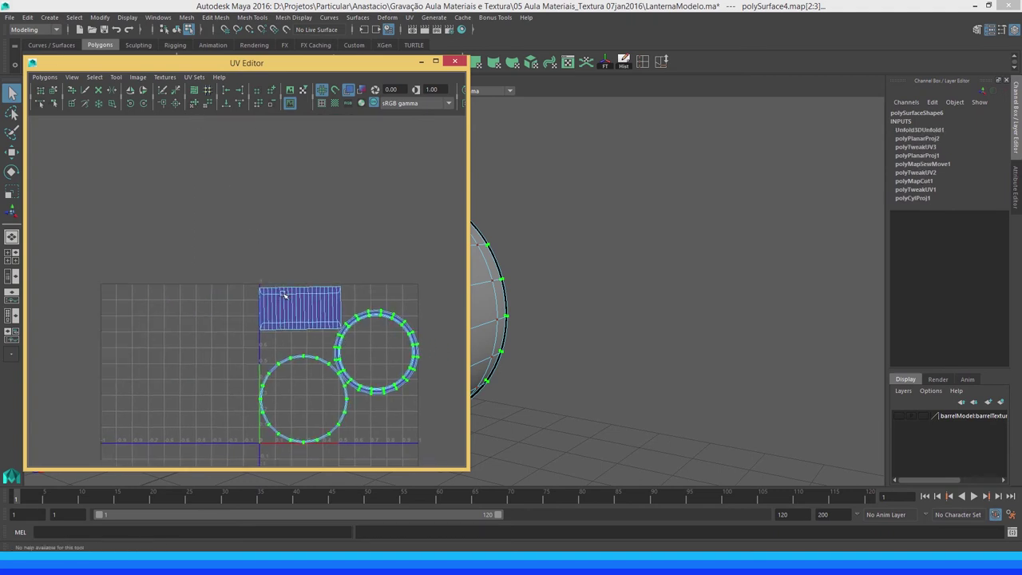
# Zoom and pan the UV view to inspect the unfolded ring shells
pyautogui.moveTo(200, 134); pyautogui.dragTo(164, 212)
pyautogui.scroll(3, 245, 240)
pyautogui.scroll(1, 274, 309)
pyautogui.scroll(2, 312, 342)
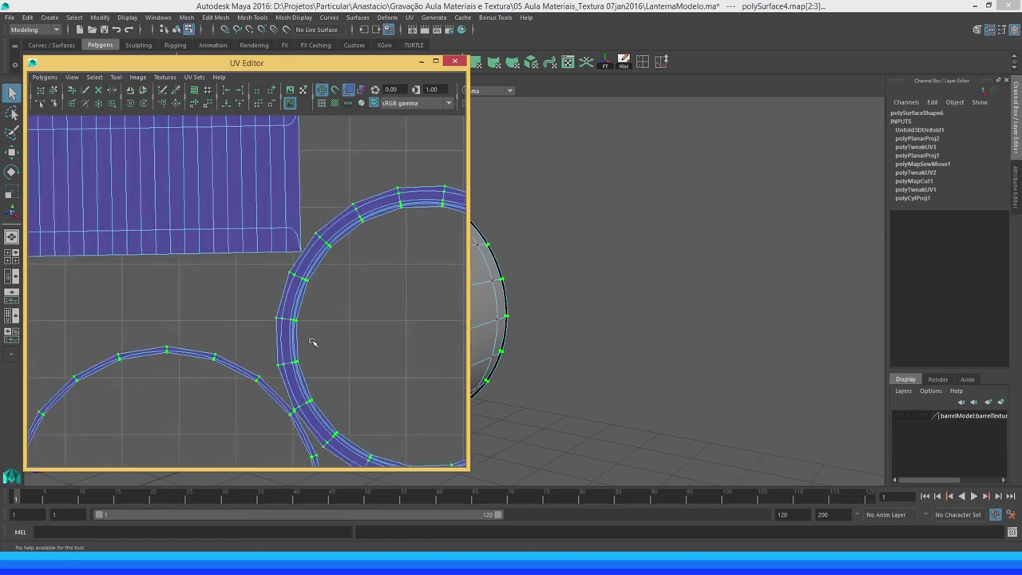
pyautogui.scroll(2, 290, 335)
pyautogui.scroll(1, 317, 342)
pyautogui.keyDown('alt'); pyautogui.moveTo(316, 341); pyautogui.dragTo(264, 250, button='middle'); pyautogui.keyUp('alt')
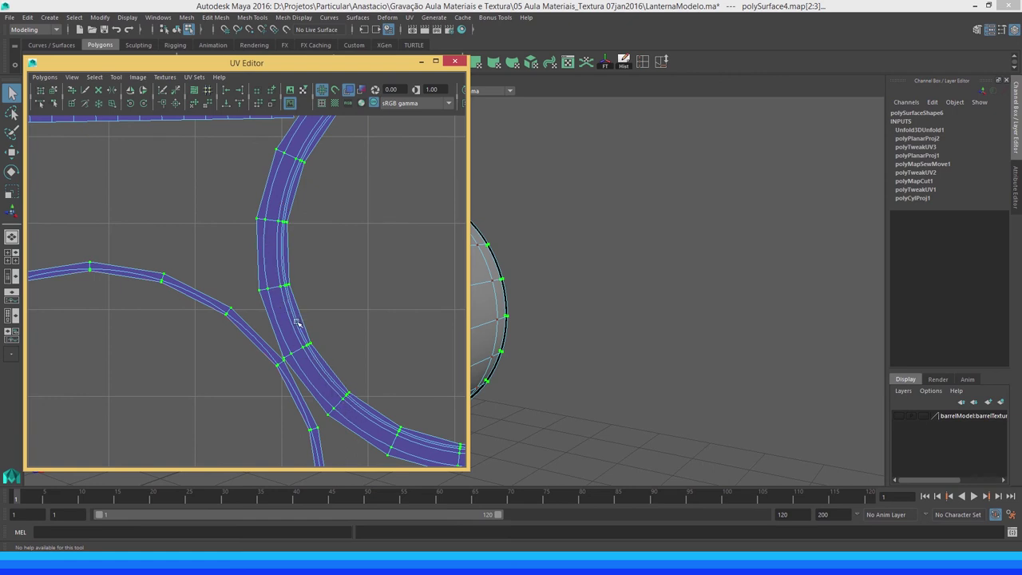
pyautogui.keyDown('alt'); pyautogui.moveTo(273, 230); pyautogui.dragTo(285, 167, button='middle'); pyautogui.keyUp('alt')
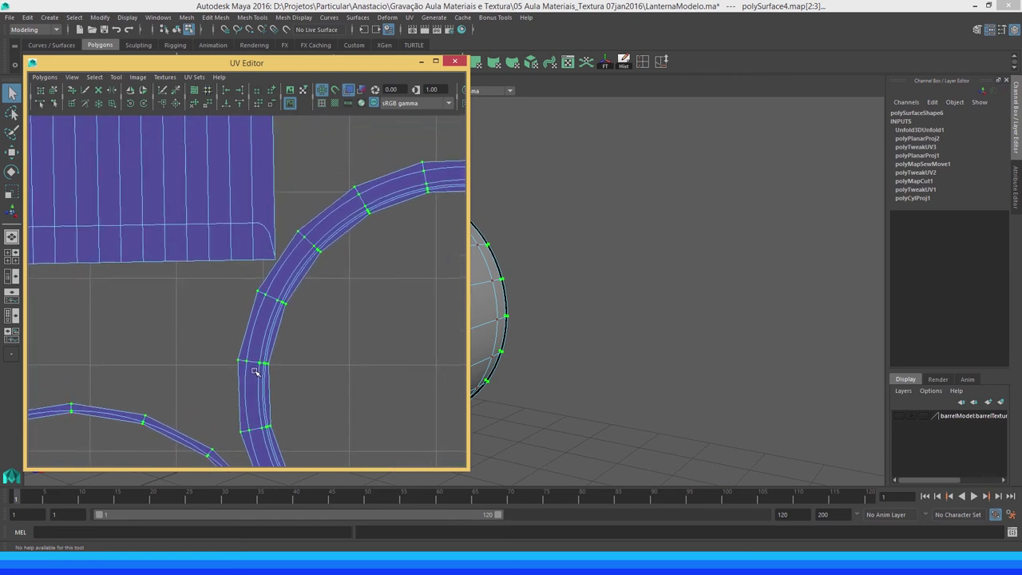
pyautogui.moveTo(331, 324)
pyautogui.keyDown('alt'); pyautogui.mouseDown(button='middle')
pyautogui.moveTo(331, 244)
pyautogui.moveTo(263, 224)
pyautogui.mouseUp(button='middle'); pyautogui.keyUp('alt')
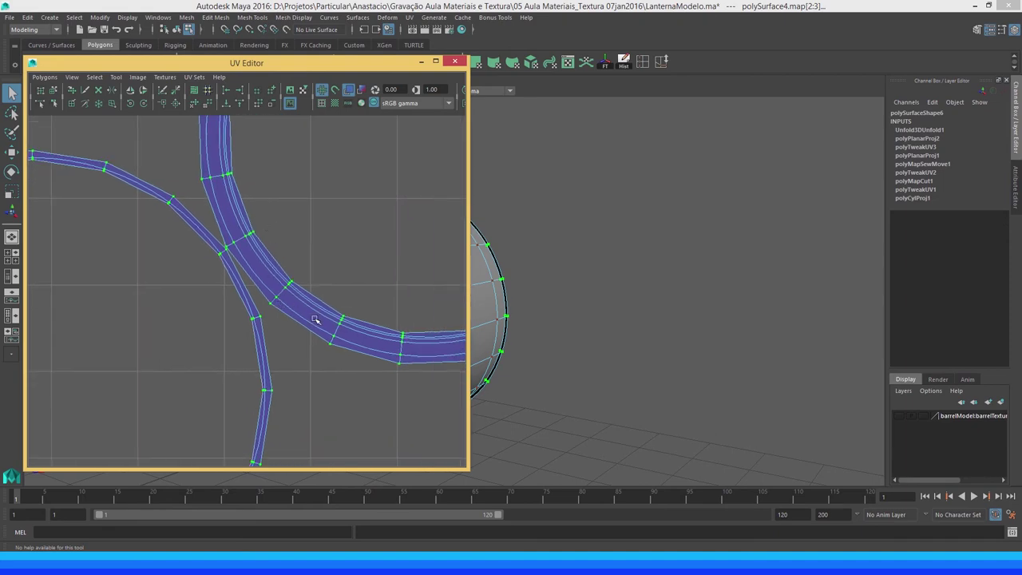
pyautogui.moveTo(573, 340)
pyautogui.keyDown('alt'); pyautogui.mouseDown()
pyautogui.moveTo(485, 338)
pyautogui.moveTo(721, 349)
pyautogui.moveTo(635, 345)
pyautogui.moveTo(727, 384)
pyautogui.moveTo(652, 357)
pyautogui.mouseUp(); pyautogui.keyUp('alt')
# Clear the selection and orbit closely around the barrel rim to inspect it
pyautogui.click(400, 333)
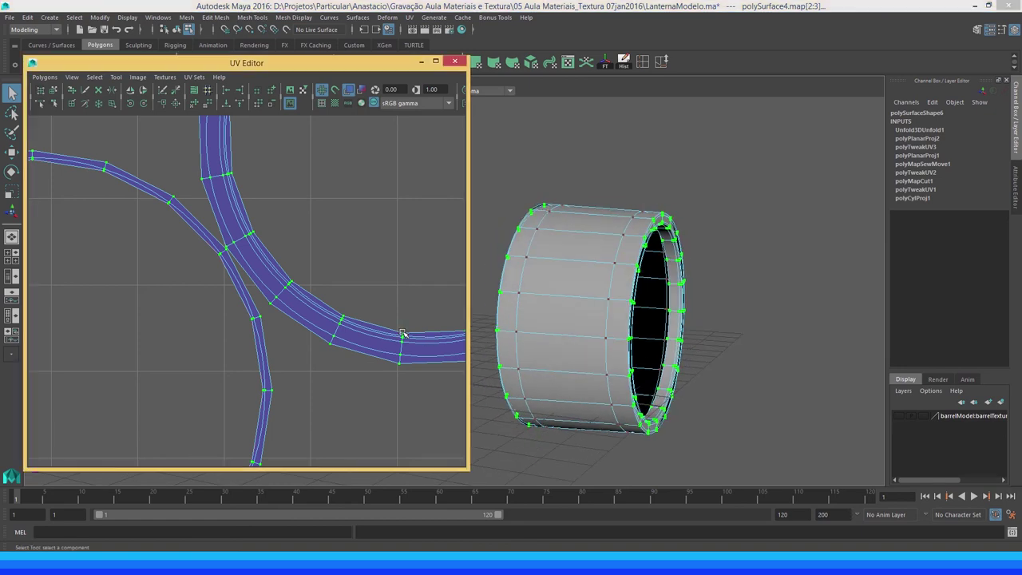
pyautogui.moveTo(631, 345)
pyautogui.keyDown('alt'); pyautogui.mouseDown()
pyautogui.moveTo(572, 327)
pyautogui.moveTo(659, 346)
pyautogui.moveTo(618, 350)
pyautogui.mouseUp(); pyautogui.keyUp('alt')
pyautogui.press('f')
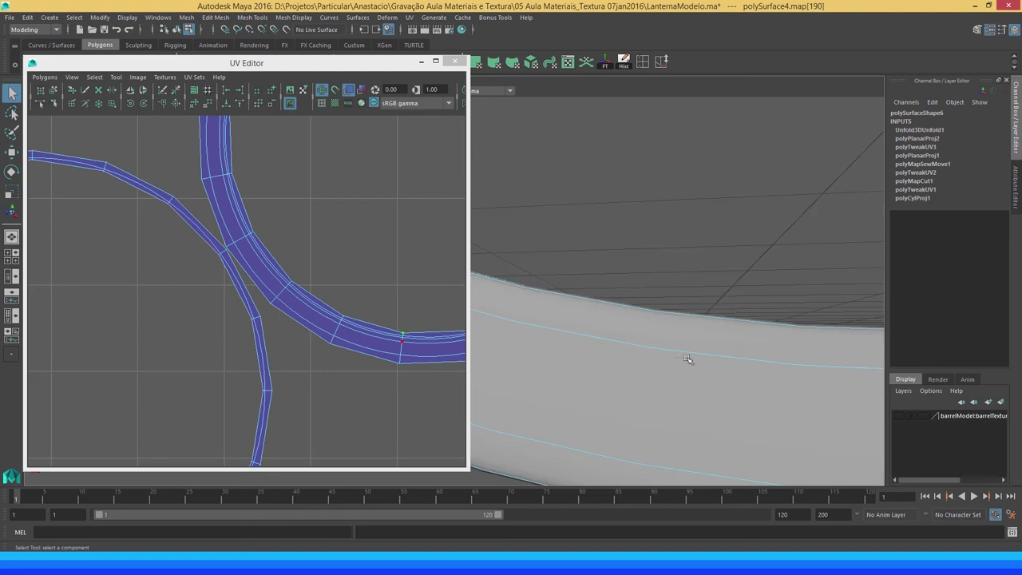
pyautogui.moveTo(685, 358)
pyautogui.keyDown('alt'); pyautogui.mouseDown()
pyautogui.moveTo(620, 270)
pyautogui.moveTo(620, 299)
pyautogui.moveTo(591, 276)
pyautogui.moveTo(757, 338)
pyautogui.moveTo(602, 293)
pyautogui.mouseUp(); pyautogui.keyUp('alt')
pyautogui.moveTo(375, 318)
pyautogui.keyDown('alt'); pyautogui.mouseDown(button='middle')
pyautogui.moveTo(346, 294)
pyautogui.moveTo(324, 322)
pyautogui.mouseUp(button='middle'); pyautogui.keyUp('alt')
pyautogui.moveTo(605, 327)
pyautogui.keyDown('alt'); pyautogui.mouseDown()
pyautogui.moveTo(555, 342)
pyautogui.moveTo(513, 396)
pyautogui.mouseUp(); pyautogui.keyUp('alt')
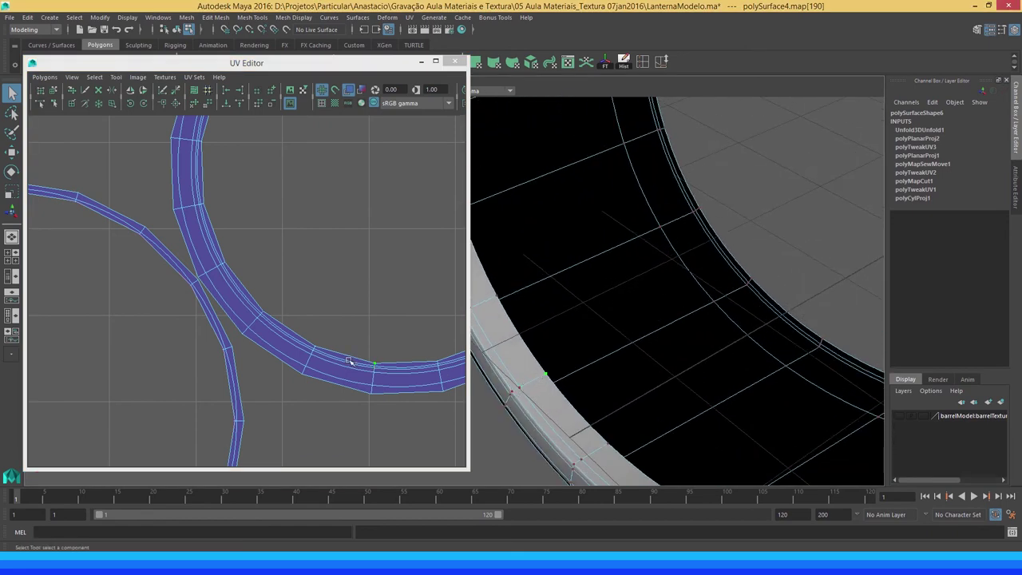
pyautogui.moveTo(515, 375)
pyautogui.keyDown('alt'); pyautogui.mouseDown()
pyautogui.moveTo(554, 345)
pyautogui.moveTo(657, 357)
pyautogui.moveTo(595, 328)
pyautogui.mouseUp(); pyautogui.keyUp('alt')
pyautogui.keyDown('alt'); pyautogui.moveTo(595, 328); pyautogui.dragTo(615, 342, button='middle'); pyautogui.keyUp('alt')
pyautogui.keyDown('alt'); pyautogui.moveTo(596, 359); pyautogui.dragTo(614, 346); pyautogui.keyUp('alt')
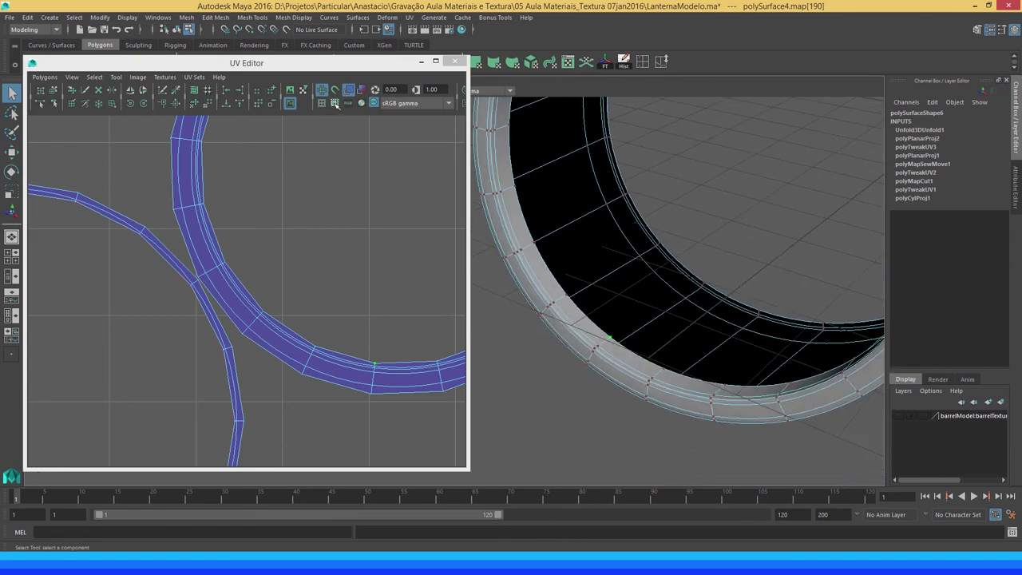
# Turn on the checker texture and view the checkered barrel from the side and front
pyautogui.click(335, 104)
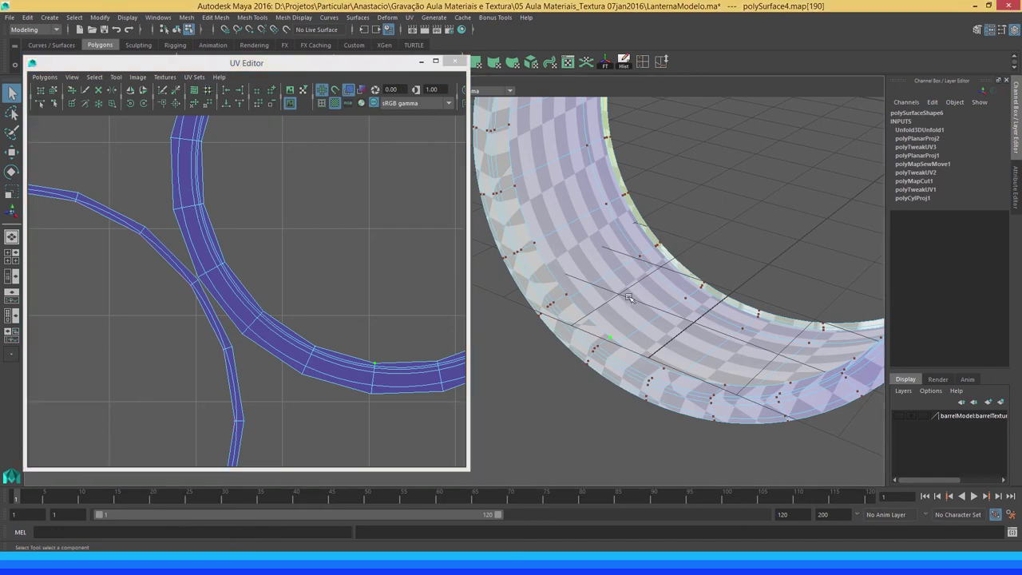
pyautogui.moveTo(557, 231)
pyautogui.keyDown('alt'); pyautogui.mouseDown()
pyautogui.moveTo(599, 298)
pyautogui.moveTo(601, 231)
pyautogui.moveTo(572, 270)
pyautogui.moveTo(551, 216)
pyautogui.moveTo(627, 247)
pyautogui.moveTo(623, 261)
pyautogui.moveTo(643, 267)
pyautogui.moveTo(640, 296)
pyautogui.mouseUp(); pyautogui.keyUp('alt')
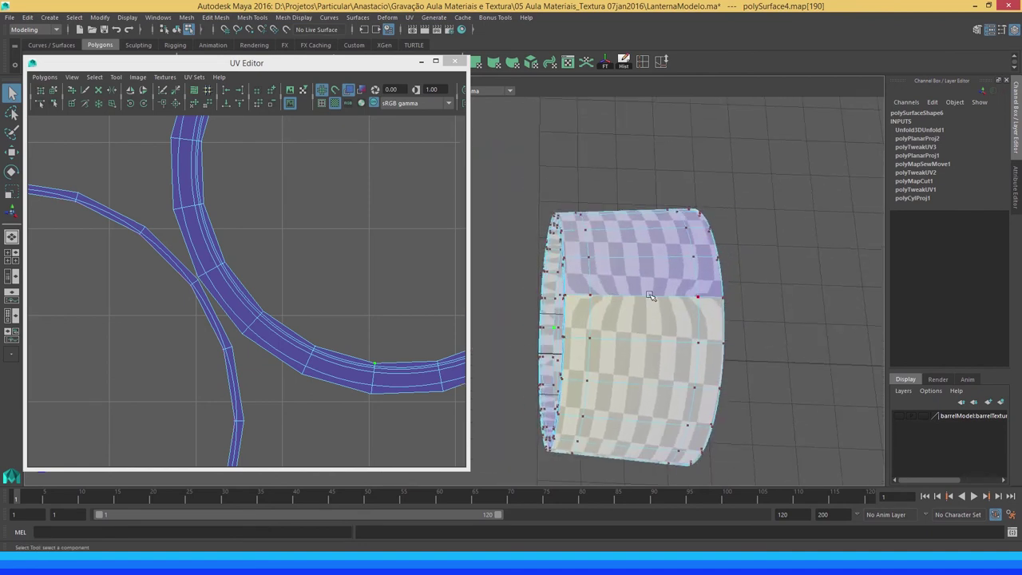
pyautogui.scroll(-3, 304, 319)
pyautogui.scroll(-3, 130, 245)
pyautogui.scroll(-3, 221, 246)
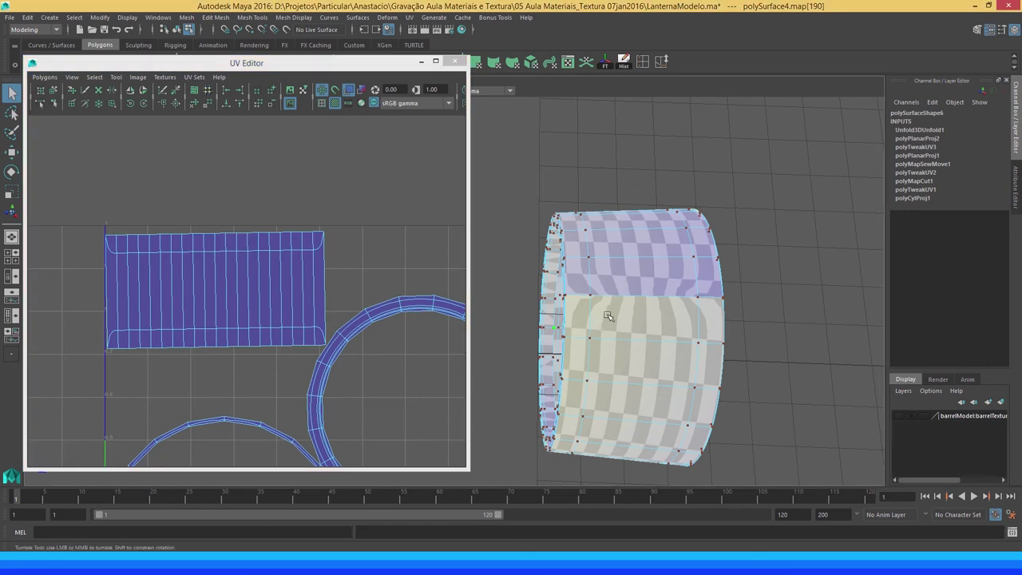
pyautogui.keyDown('alt'); pyautogui.moveTo(614, 294); pyautogui.dragTo(602, 272); pyautogui.keyUp('alt')
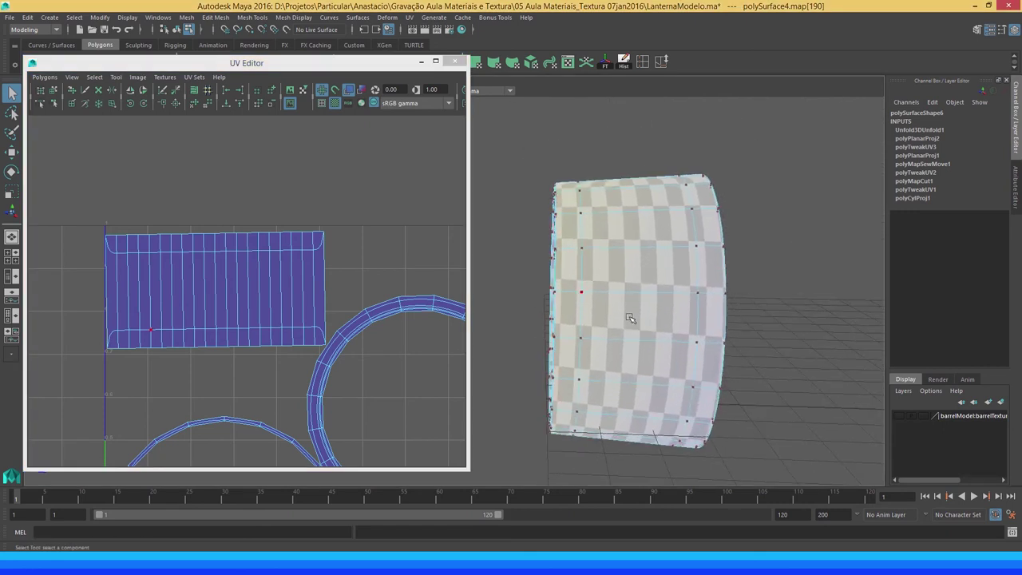
# Select the rectangular body shell's border UVs and rotate them until the shell sits level
pyautogui.moveTo(182, 225); pyautogui.dragTo(224, 255)
pyautogui.keyDown('ctrl'); pyautogui.moveTo(204, 241); pyautogui.dragTo(228, 226, button='right'); pyautogui.keyUp('ctrl')
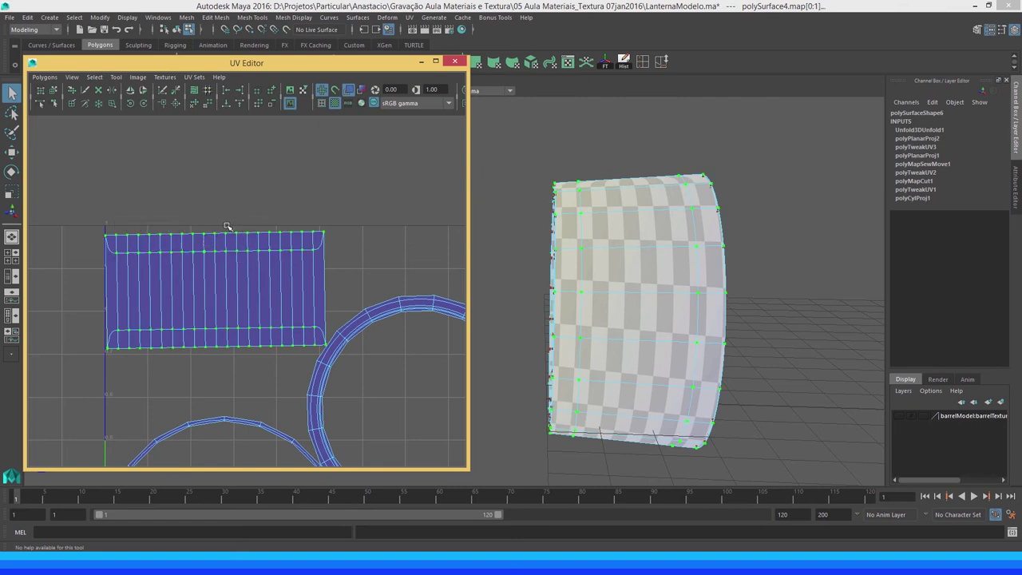
pyautogui.press('f')
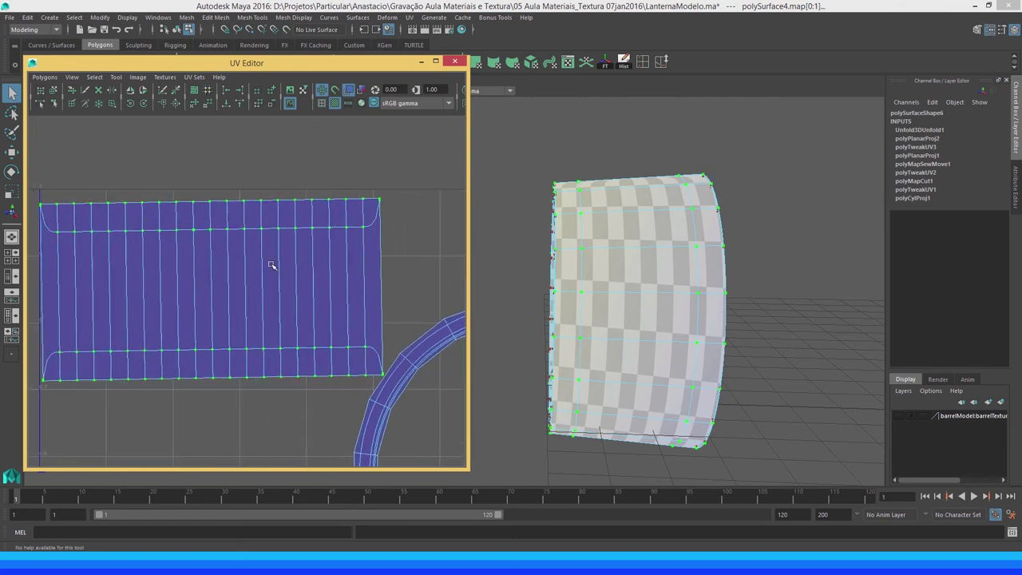
pyautogui.press('e')
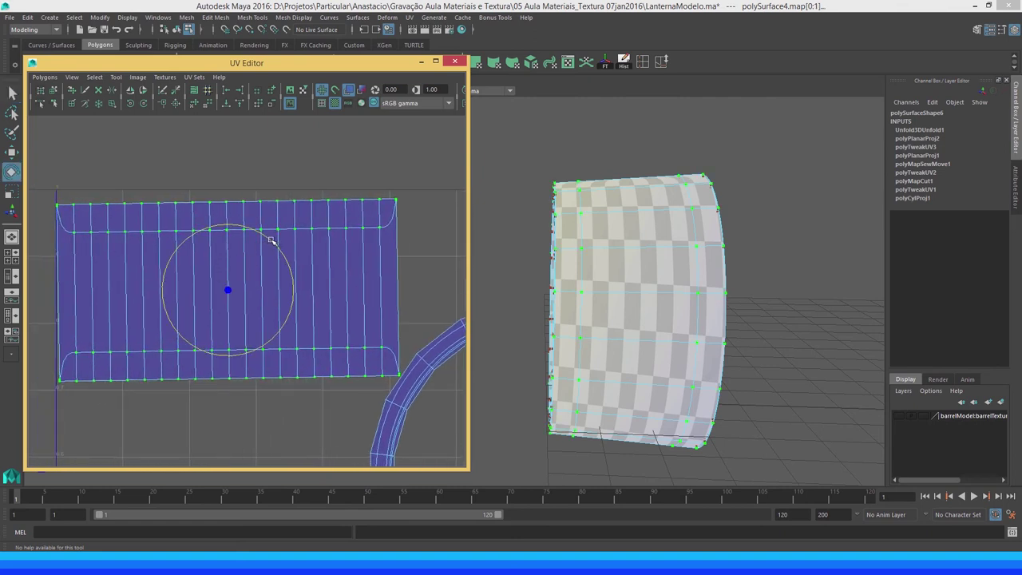
pyautogui.moveTo(272, 241); pyautogui.dragTo(273, 241)
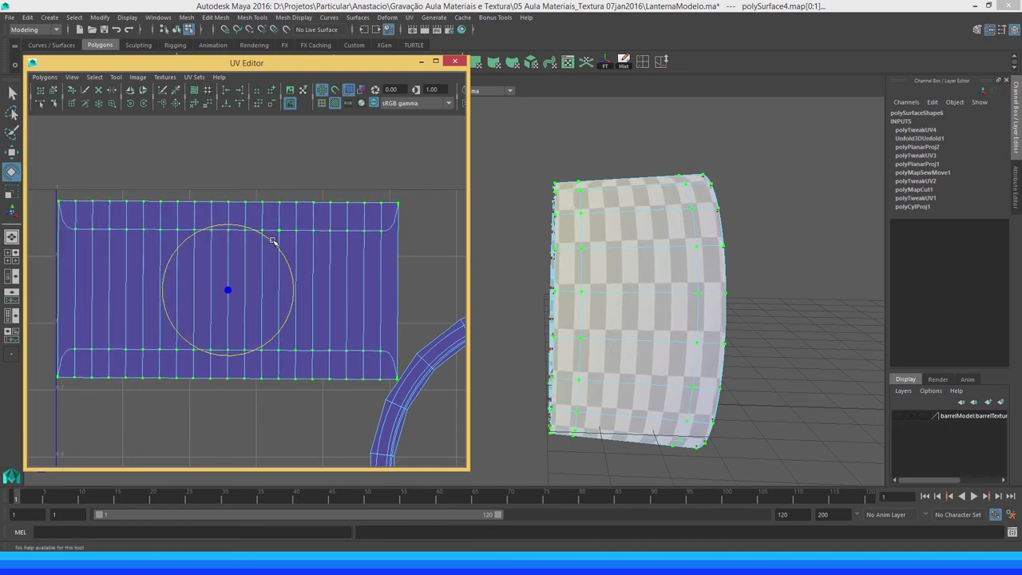
pyautogui.moveTo(274, 240); pyautogui.dragTo(274, 240)
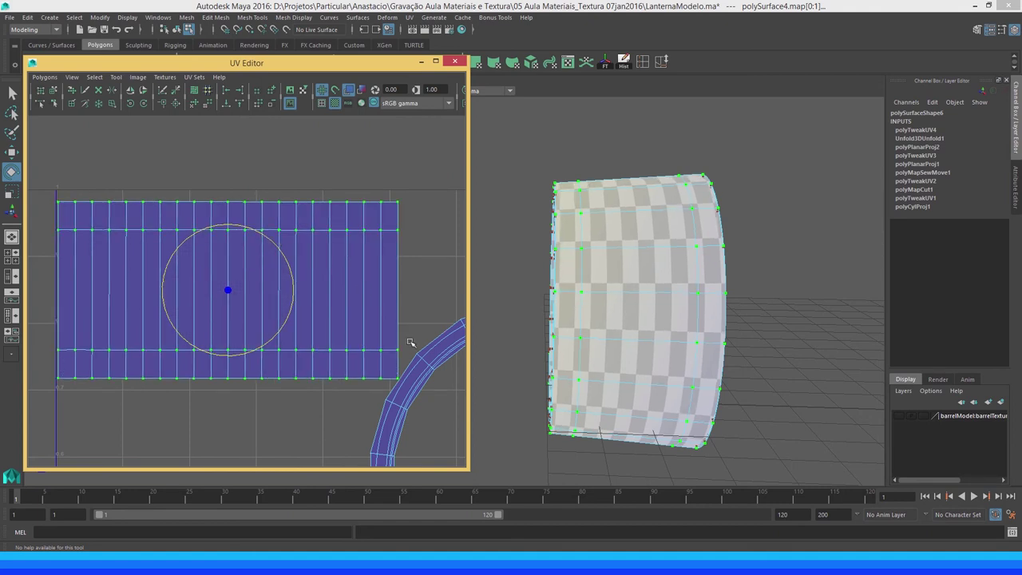
pyautogui.keyDown('alt'); pyautogui.moveTo(655, 292); pyautogui.dragTo(621, 319); pyautogui.keyUp('alt')
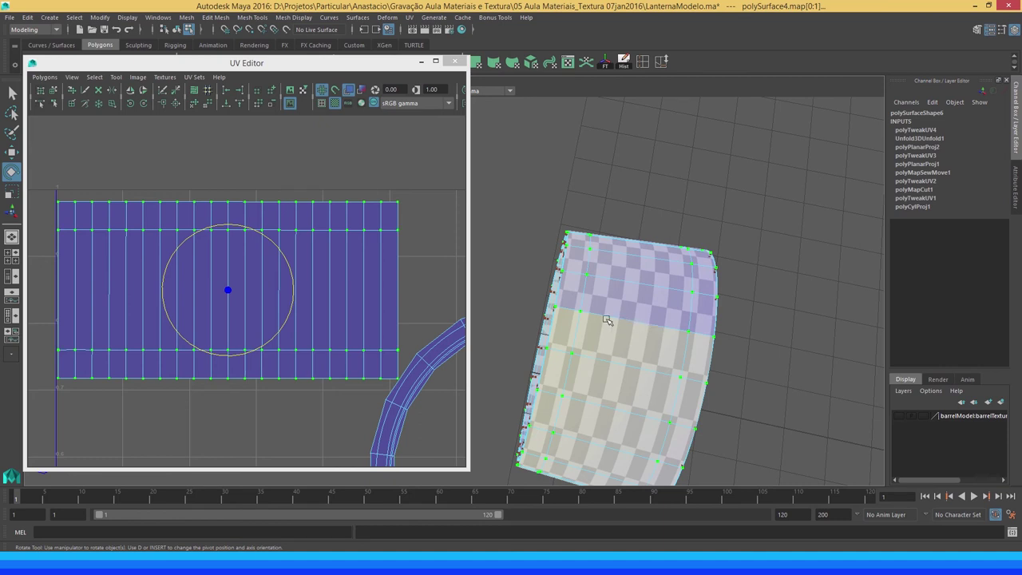
pyautogui.click(294, 300)
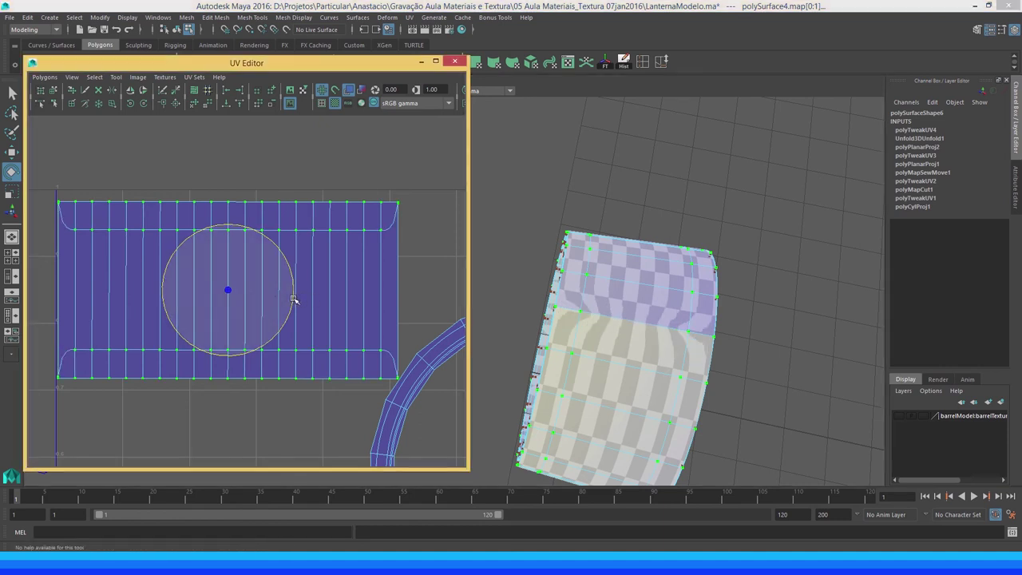
pyautogui.moveTo(294, 299); pyautogui.dragTo(299, 300)
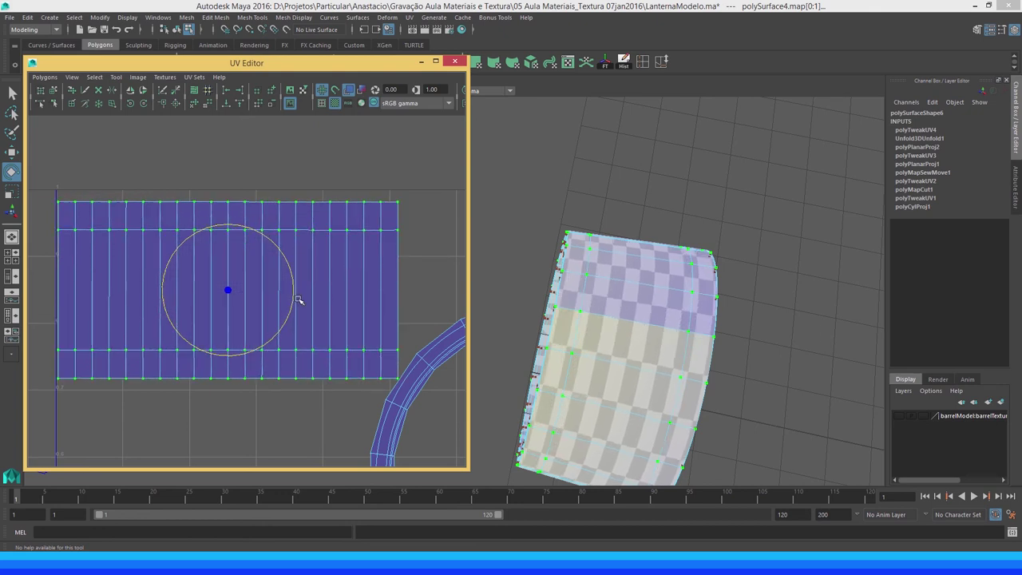
pyautogui.keyDown('alt'); pyautogui.moveTo(300, 300); pyautogui.dragTo(269, 290, button='right'); pyautogui.keyUp('alt')
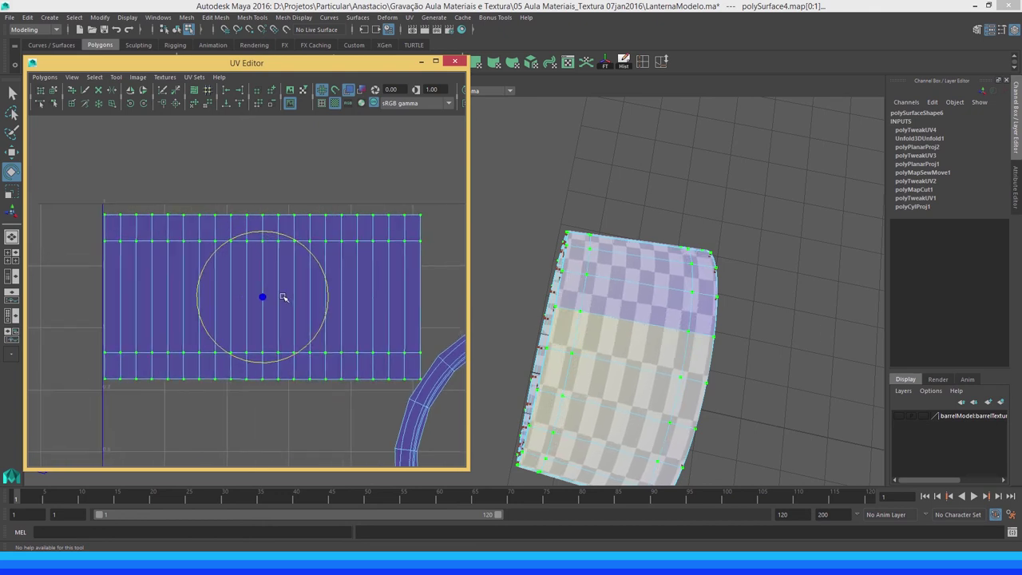
pyautogui.moveTo(269, 290)
pyautogui.keyDown('alt'); pyautogui.mouseDown(button='middle')
pyautogui.moveTo(258, 264)
pyautogui.moveTo(268, 261)
pyautogui.mouseUp(button='middle'); pyautogui.keyUp('alt')
# Scale the barrel's UV strip wider horizontally, undoing an initial narrowing
pyautogui.press('r')
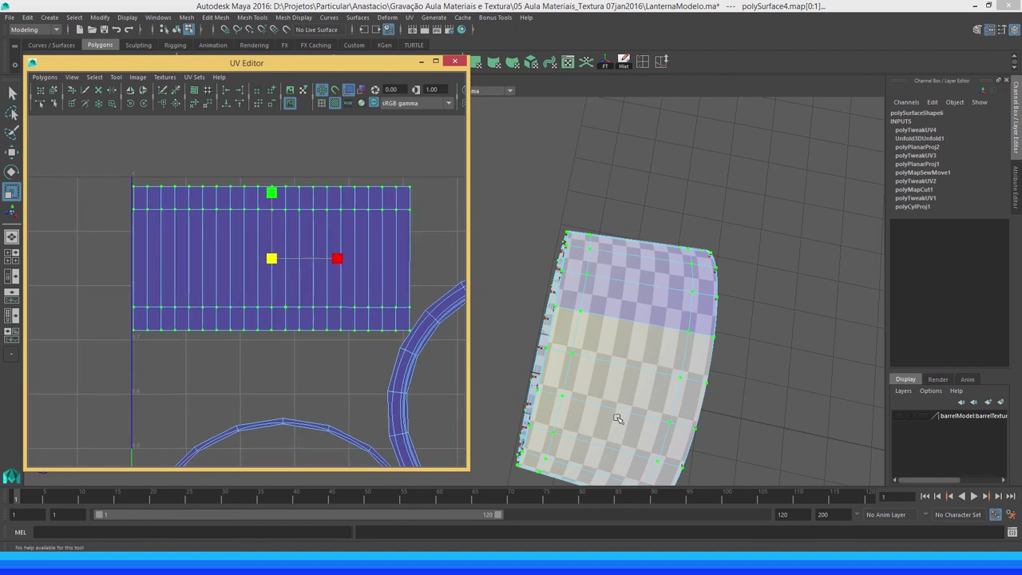
pyautogui.keyDown('alt'); pyautogui.moveTo(615, 287); pyautogui.dragTo(646, 288); pyautogui.keyUp('alt')
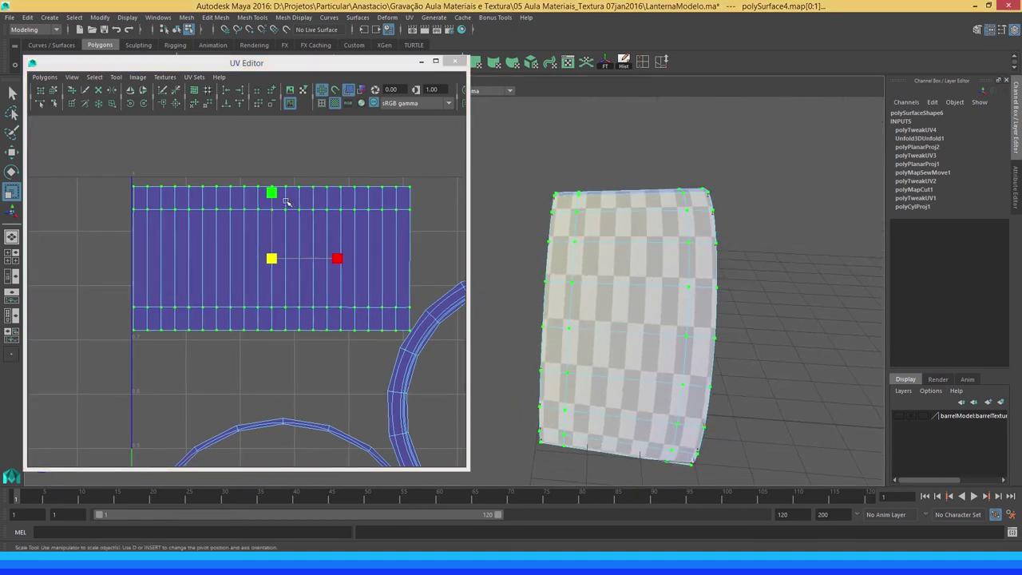
pyautogui.moveTo(272, 192); pyautogui.dragTo(274, 189)
pyautogui.moveTo(338, 258); pyautogui.dragTo(317, 262)
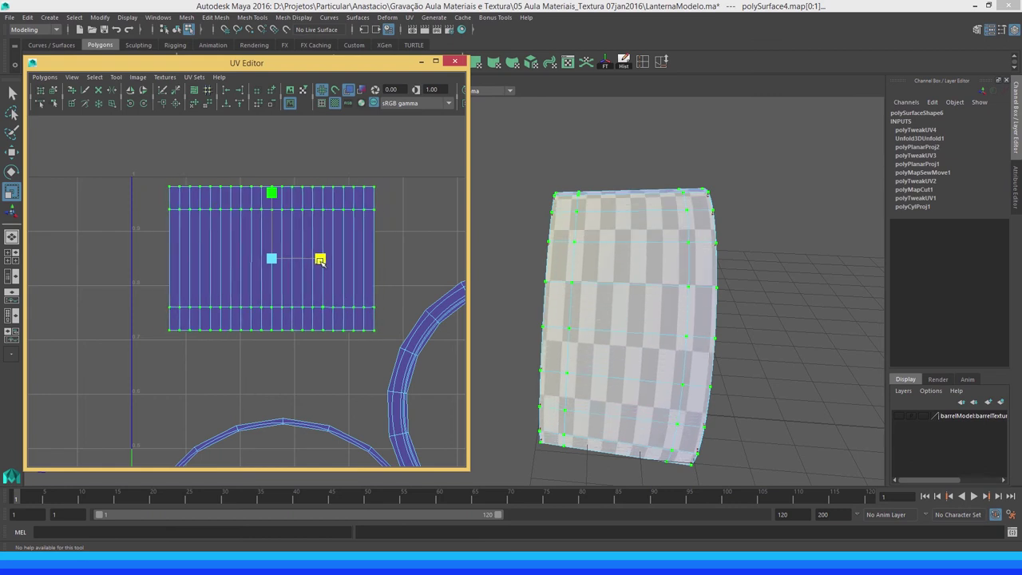
pyautogui.hotkey('ctrl', 'z')
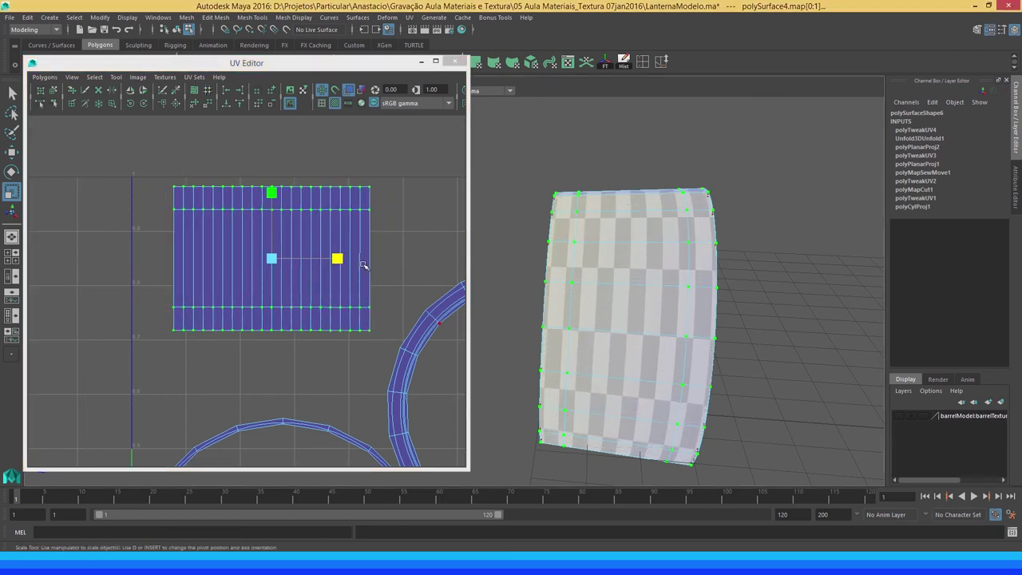
pyautogui.scroll(-2, 336, 263)
pyautogui.keyDown('alt'); pyautogui.moveTo(335, 262); pyautogui.dragTo(345, 285, button='middle'); pyautogui.keyUp('alt')
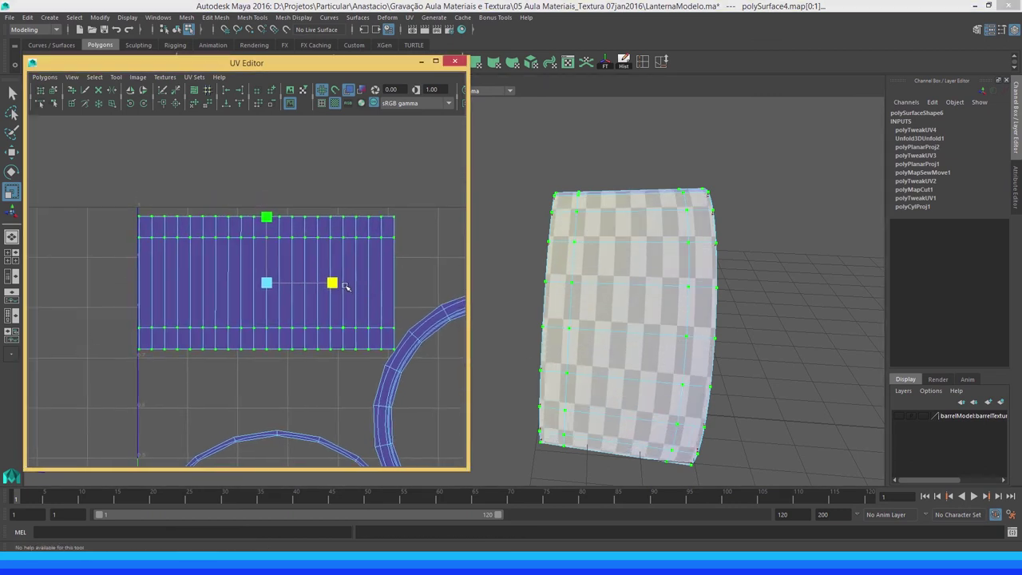
pyautogui.moveTo(333, 283); pyautogui.dragTo(405, 272)
pyautogui.scroll(-3, 279, 256)
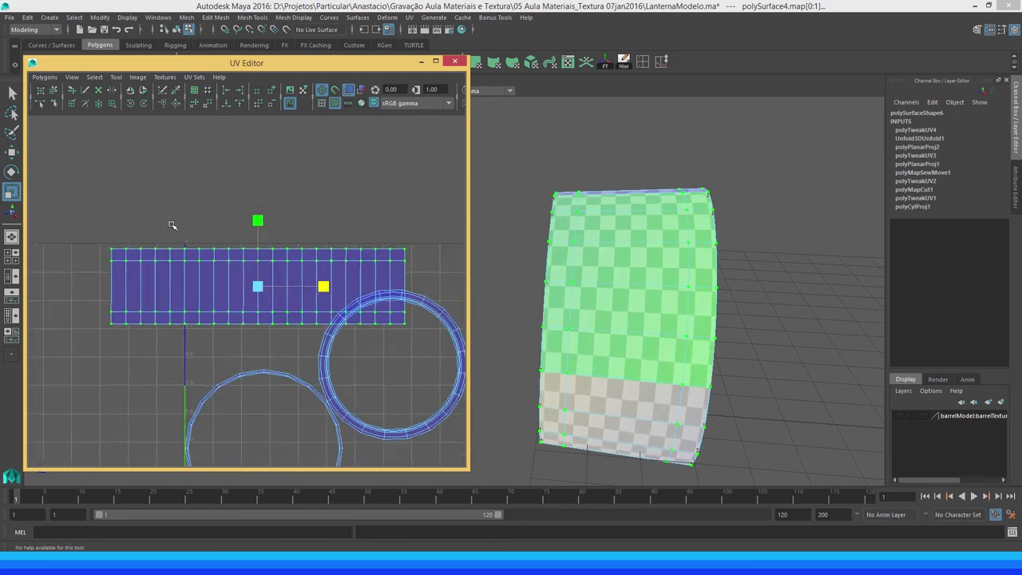
pyautogui.scroll(-1, 173, 226)
# Slide the strip right, then fine-tune its scale and position above the ring shells
pyautogui.press('w')
pyautogui.moveTo(303, 287); pyautogui.dragTo(370, 288)
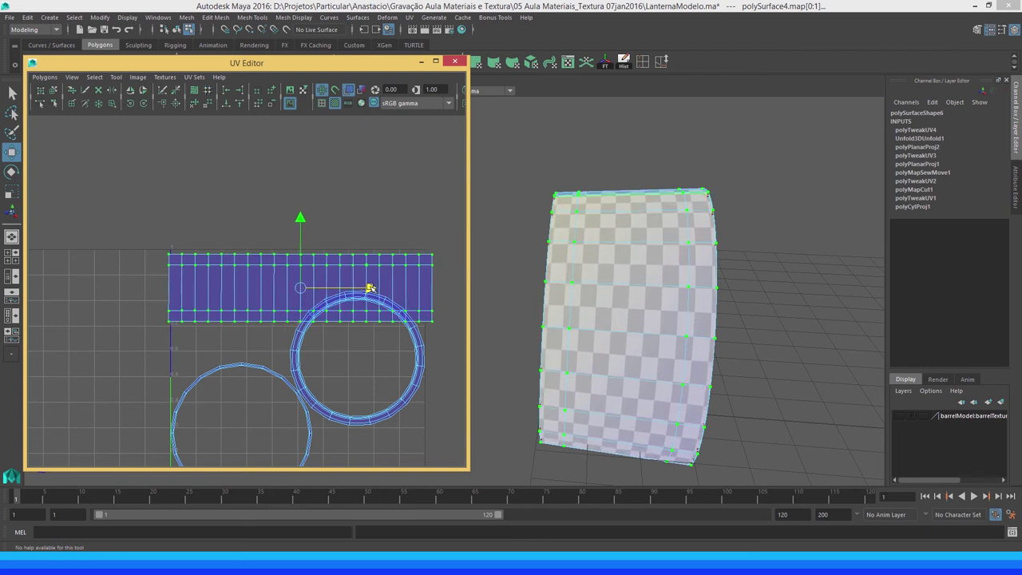
pyautogui.press('r')
pyautogui.moveTo(301, 290); pyautogui.dragTo(297, 285)
pyautogui.press('w')
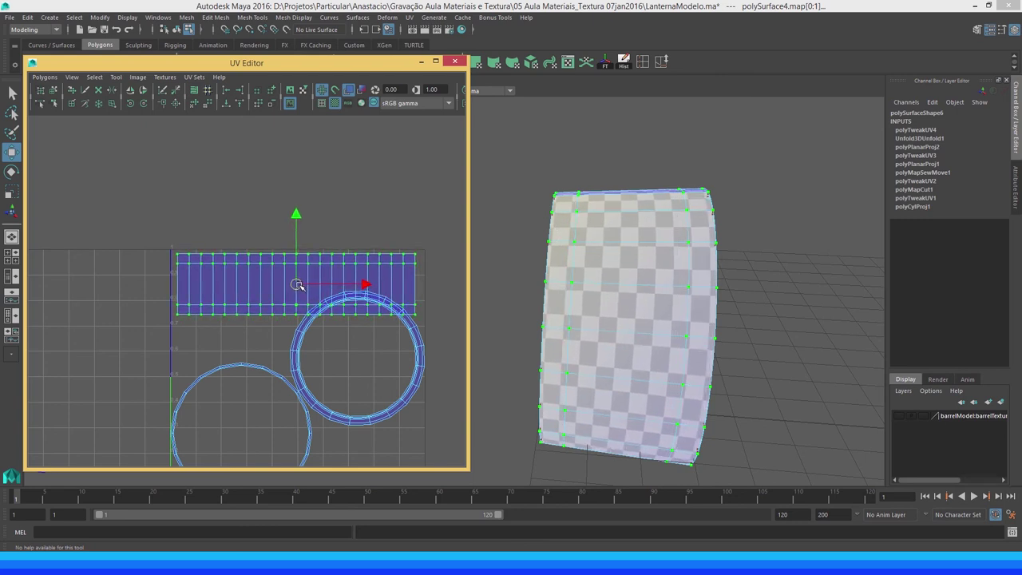
pyautogui.press('r')
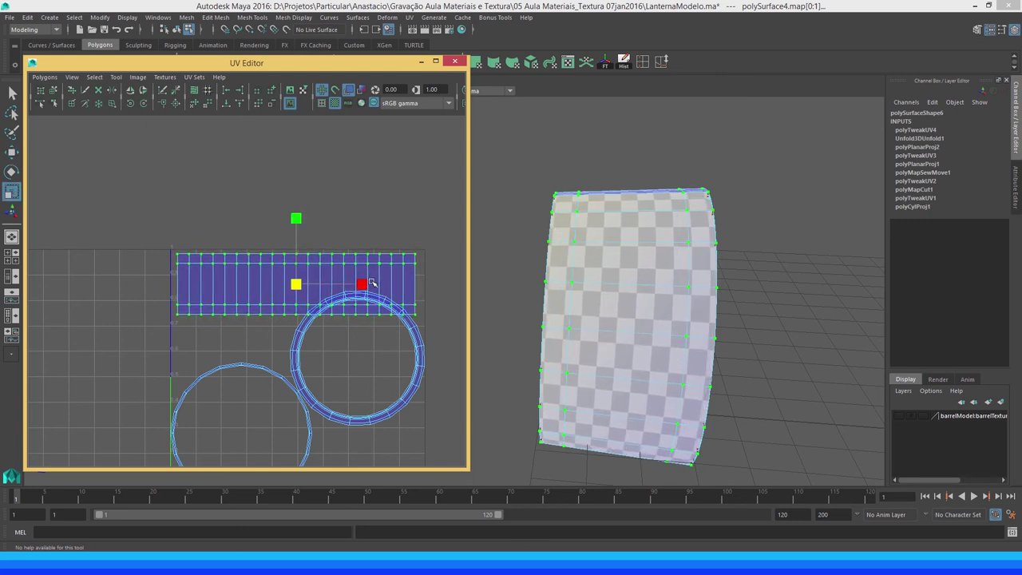
pyautogui.moveTo(365, 286); pyautogui.dragTo(367, 285)
pyautogui.press('w')
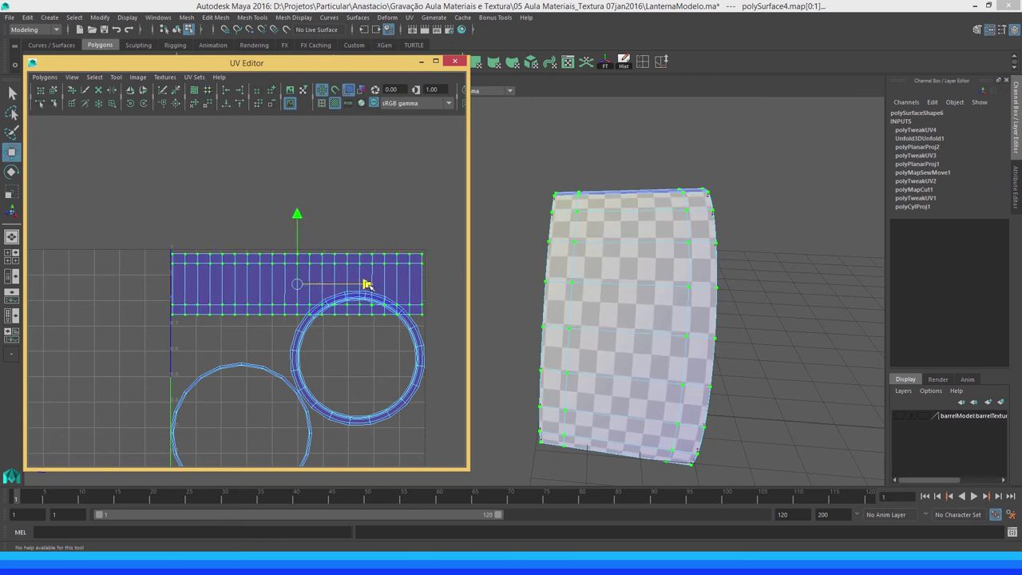
pyautogui.keyDown('alt'); pyautogui.moveTo(325, 358); pyautogui.dragTo(331, 331, button='middle'); pyautogui.keyUp('alt')
pyautogui.moveTo(511, 336)
pyautogui.keyDown('alt'); pyautogui.mouseDown()
pyautogui.moveTo(599, 338)
pyautogui.moveTo(575, 320)
pyautogui.moveTo(598, 276)
pyautogui.moveTo(657, 337)
pyautogui.moveTo(689, 310)
pyautogui.mouseUp(); pyautogui.keyUp('alt')
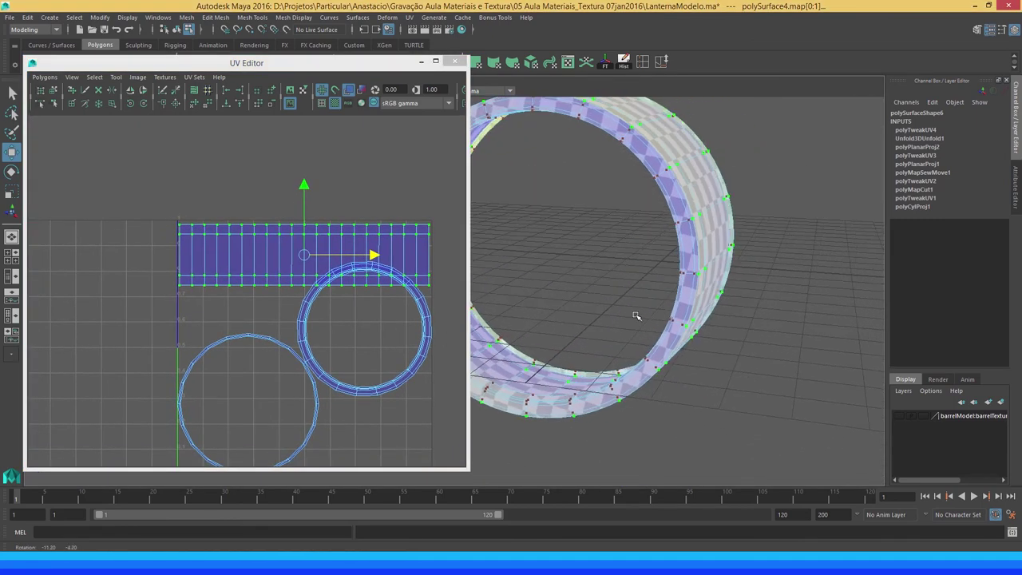
# Frame the UV strip and zoom the viewport in close on the barrel ring
pyautogui.scroll(2, 327, 332)
pyautogui.scroll(2, 267, 292)
pyautogui.scroll(2, 336, 376)
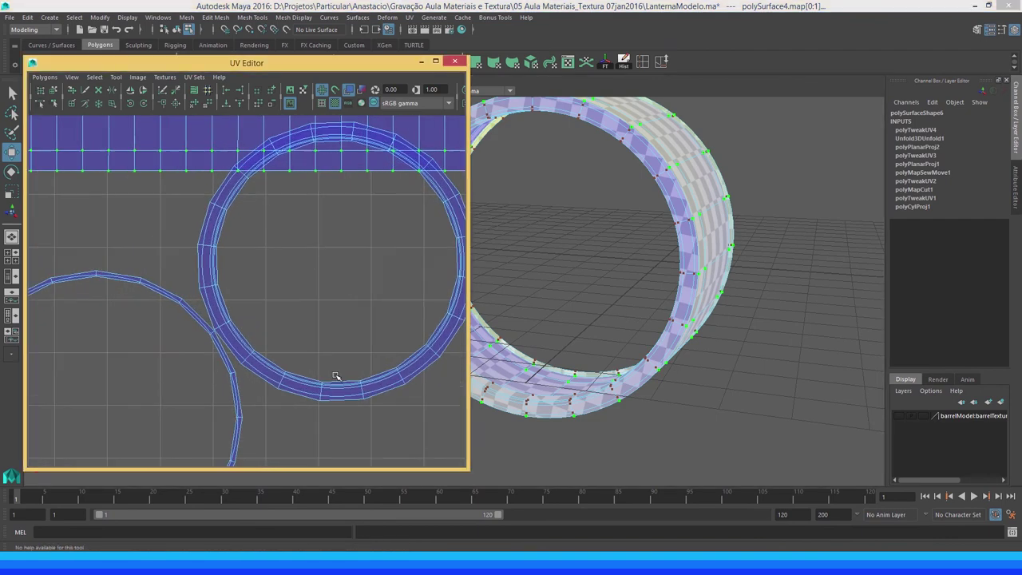
pyautogui.scroll(1, 336, 376)
pyautogui.moveTo(514, 356)
pyautogui.keyDown('alt'); pyautogui.mouseDown()
pyautogui.moveTo(650, 285)
pyautogui.moveTo(612, 260)
pyautogui.moveTo(701, 242)
pyautogui.mouseUp(); pyautogui.keyUp('alt')
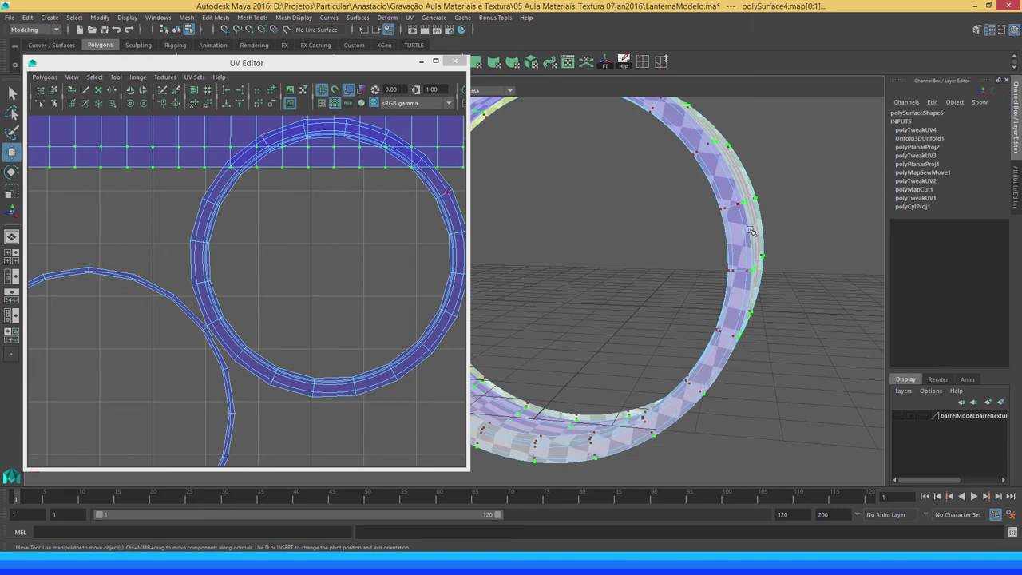
pyautogui.press('f')
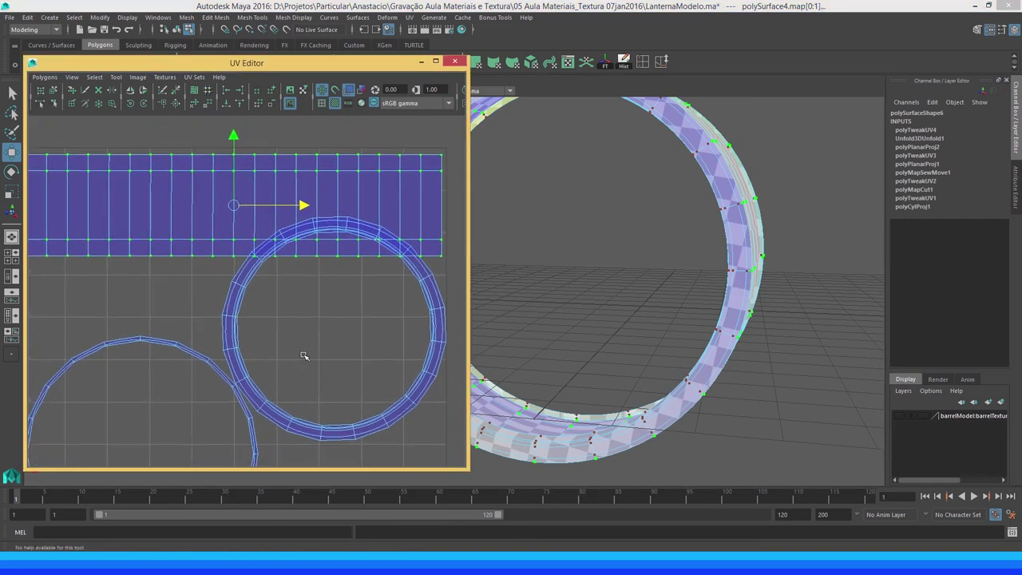
pyautogui.keyDown('alt'); pyautogui.moveTo(289, 400); pyautogui.dragTo(281, 361, button='middle'); pyautogui.keyUp('alt')
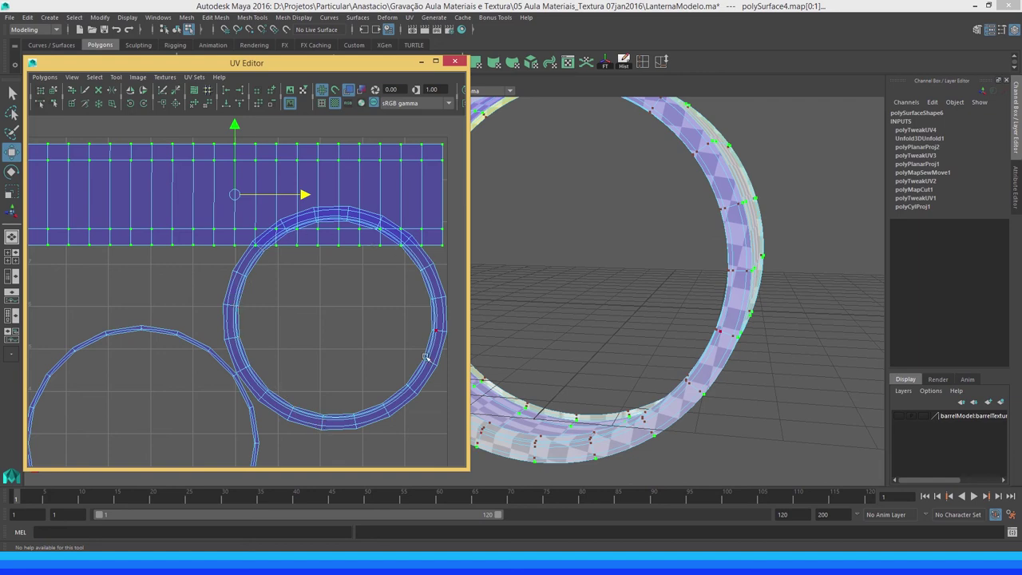
pyautogui.keyDown('alt'); pyautogui.moveTo(312, 303); pyautogui.dragTo(363, 297, button='middle'); pyautogui.keyUp('alt')
pyautogui.moveTo(612, 354)
pyautogui.keyDown('alt'); pyautogui.mouseDown(button='middle')
pyautogui.moveTo(648, 296)
pyautogui.moveTo(661, 342)
pyautogui.mouseUp(button='middle'); pyautogui.keyUp('alt')
pyautogui.moveTo(312, 295)
pyautogui.keyDown('alt'); pyautogui.mouseDown(button='right')
pyautogui.moveTo(263, 267)
pyautogui.moveTo(272, 347)
pyautogui.mouseUp(button='right'); pyautogui.keyUp('alt')
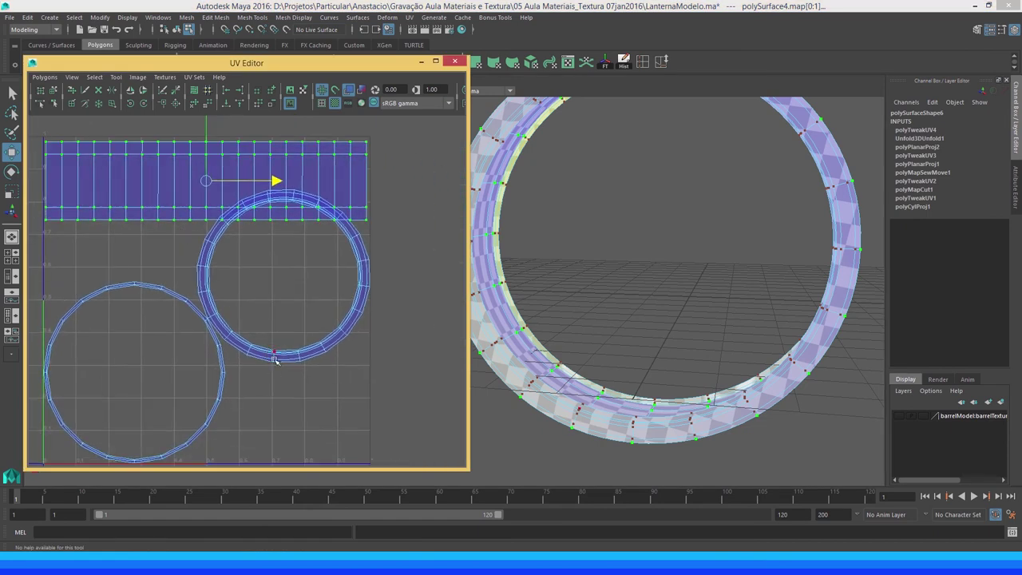
pyautogui.keyDown('alt'); pyautogui.moveTo(627, 400); pyautogui.dragTo(545, 351); pyautogui.keyUp('alt')
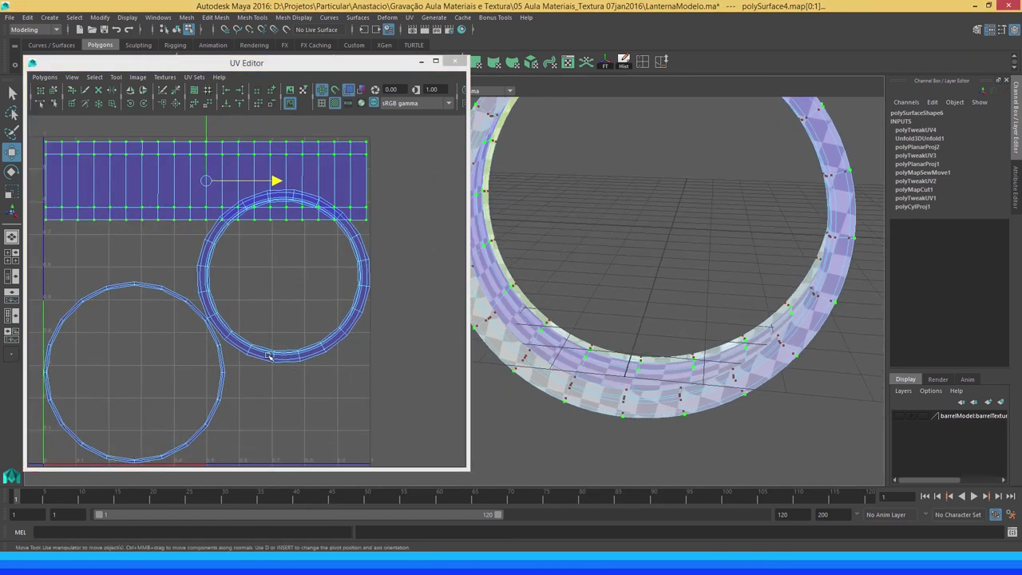
pyautogui.scroll(2, 303, 354)
pyautogui.scroll(2, 304, 365)
pyautogui.scroll(2, 262, 306)
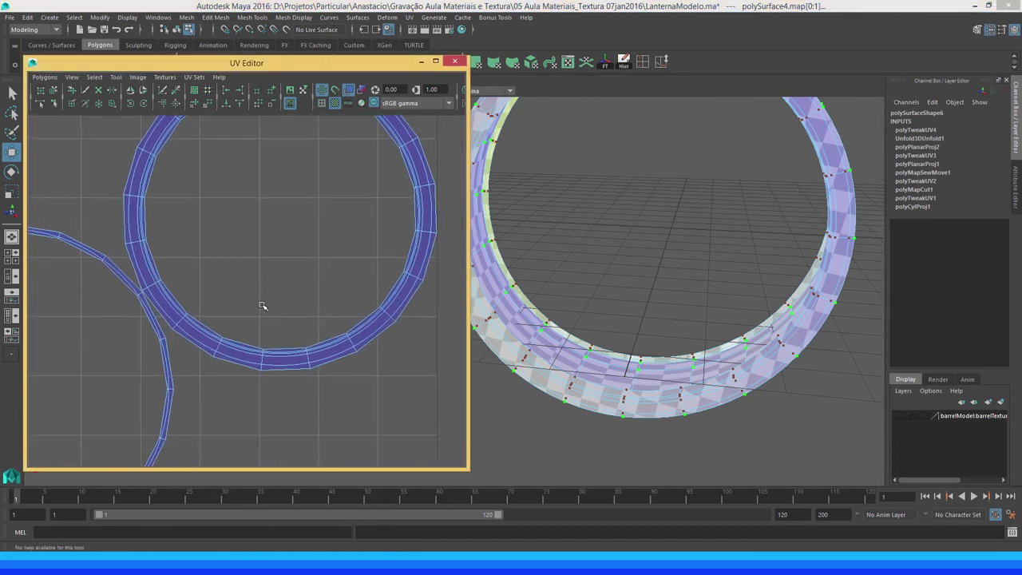
pyautogui.scroll(2, 262, 306)
pyautogui.scroll(1, 280, 337)
pyautogui.scroll(2, 611, 405)
pyautogui.scroll(2, 611, 406)
pyautogui.scroll(2, 608, 365)
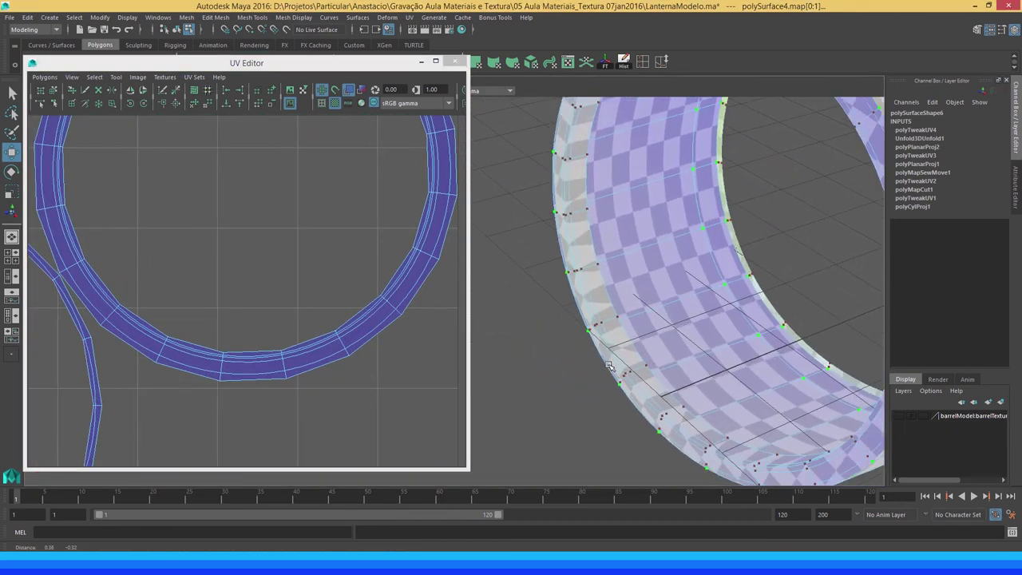
pyautogui.scroll(2, 608, 366)
pyautogui.scroll(2, 655, 391)
pyautogui.scroll(2, 700, 418)
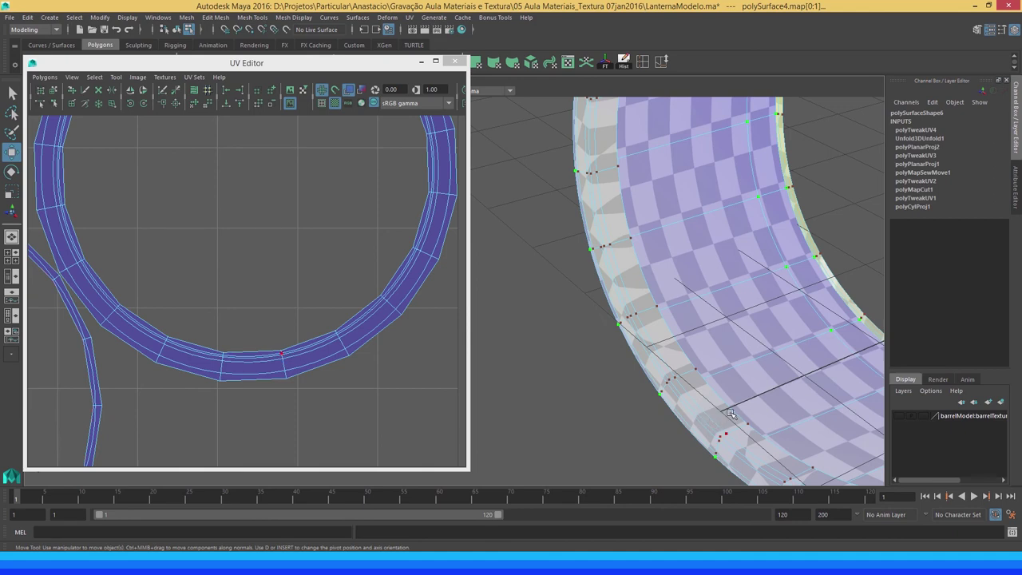
# Select the pair of UVs at the ring's seam
pyautogui.click(744, 420)
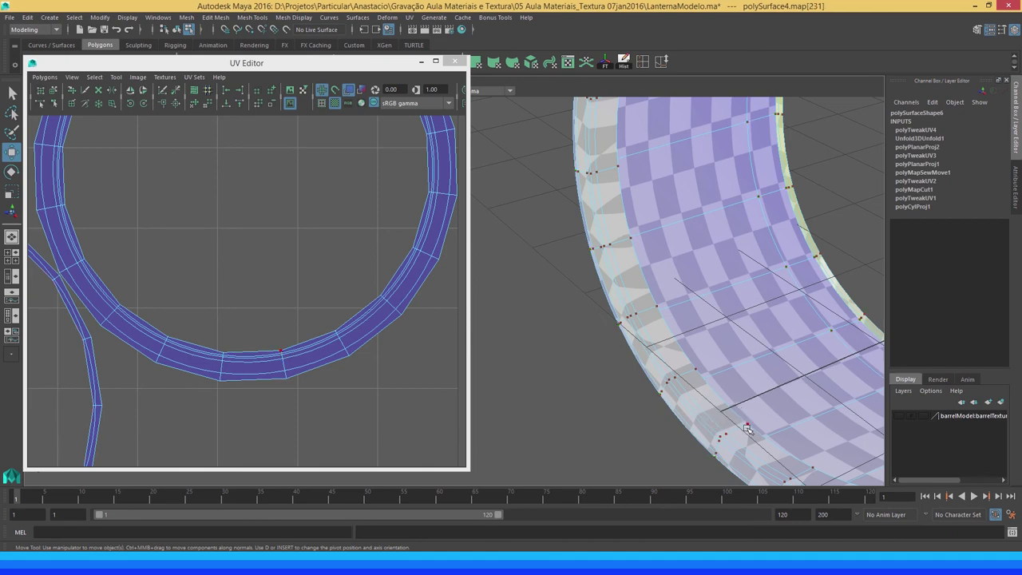
pyautogui.scroll(1, 746, 428)
pyautogui.scroll(1, 706, 391)
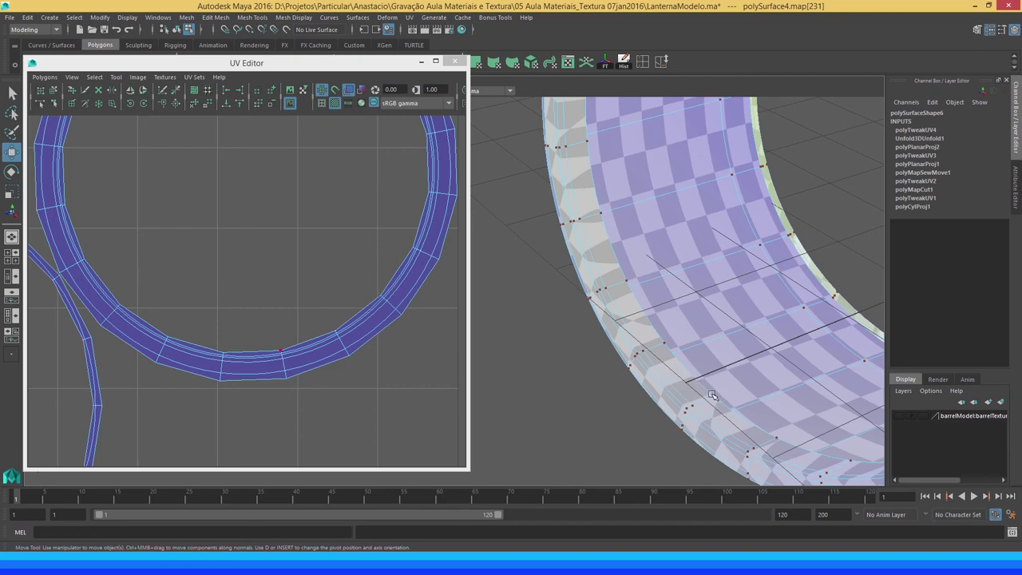
pyautogui.click(663, 344)
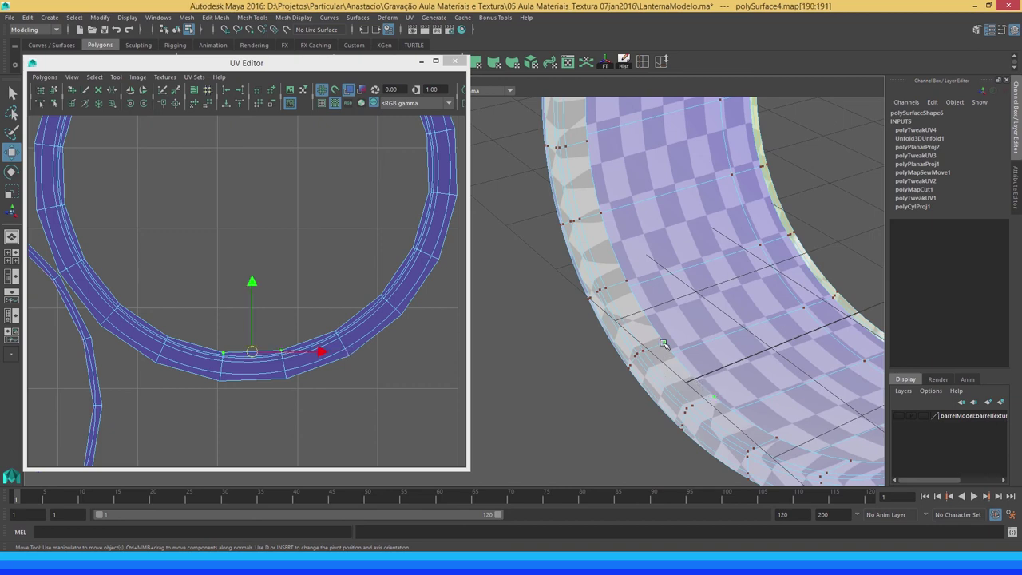
pyautogui.scroll(2, 155, 317)
pyautogui.scroll(1, 148, 354)
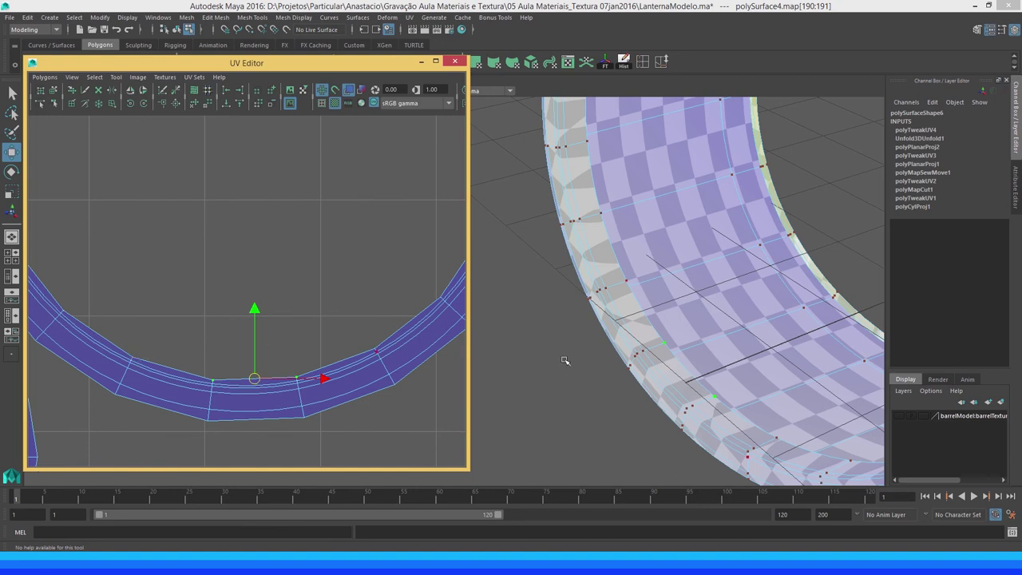
# Select the barrel rim's ring and try scaling its UV shell, undoing the unwanted resizes
pyautogui.moveTo(684, 264); pyautogui.dragTo(684, 231, button='right')
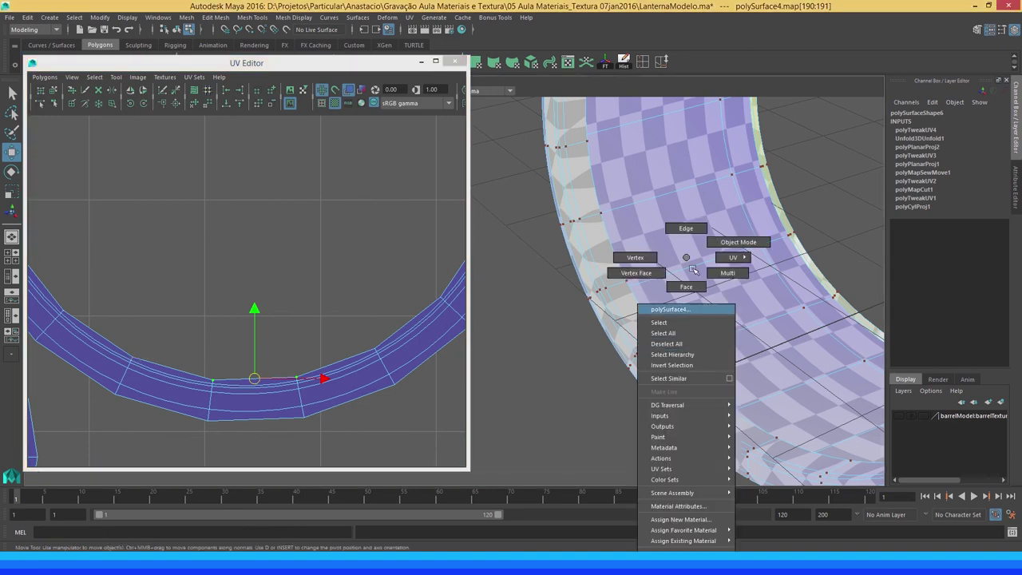
pyautogui.click(689, 372)
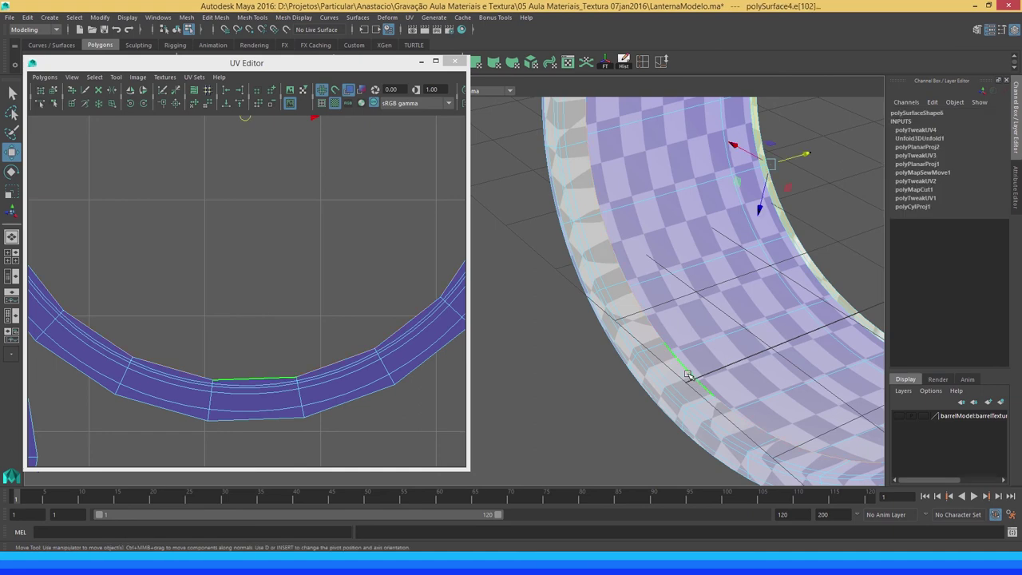
pyautogui.click(55, 355)
pyautogui.scroll(-3, 223, 335)
pyautogui.scroll(-2, 222, 321)
pyautogui.scroll(-2, 263, 320)
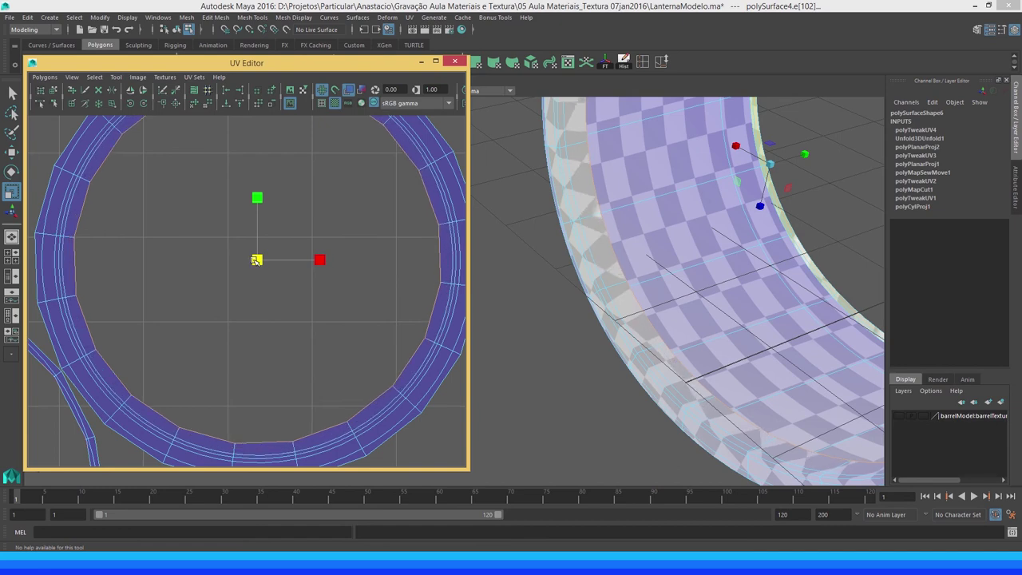
pyautogui.moveTo(256, 260); pyautogui.dragTo(255, 260)
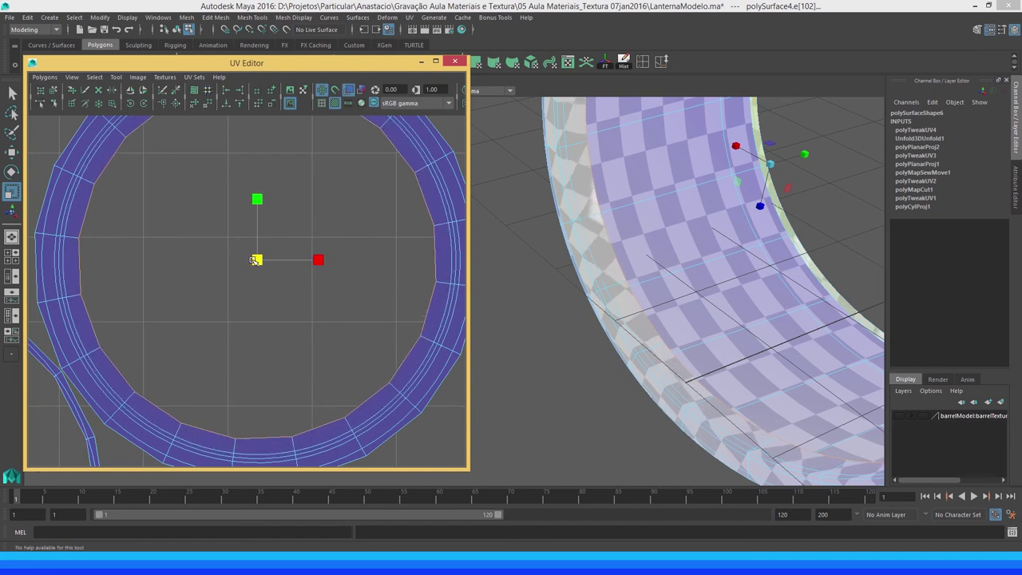
pyautogui.hotkey('ctrl', 'z')
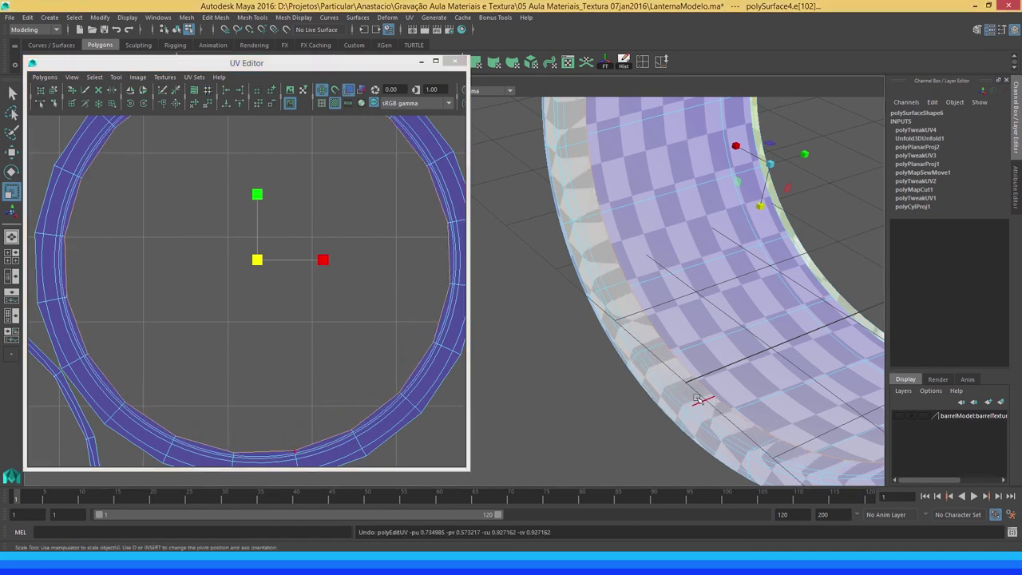
pyautogui.click(257, 260)
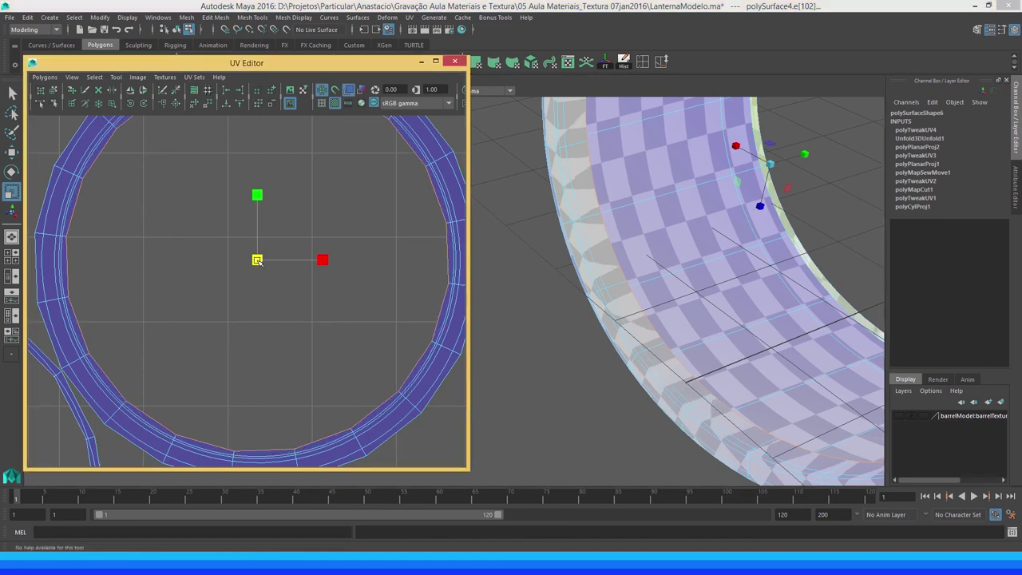
pyautogui.moveTo(257, 261); pyautogui.dragTo(256, 260)
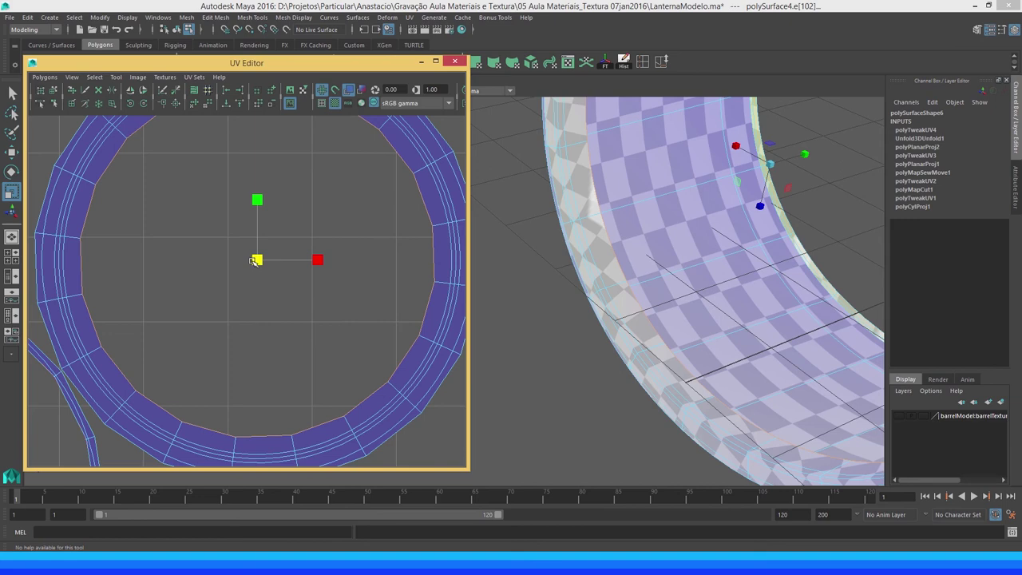
pyautogui.moveTo(256, 260); pyautogui.dragTo(253, 261)
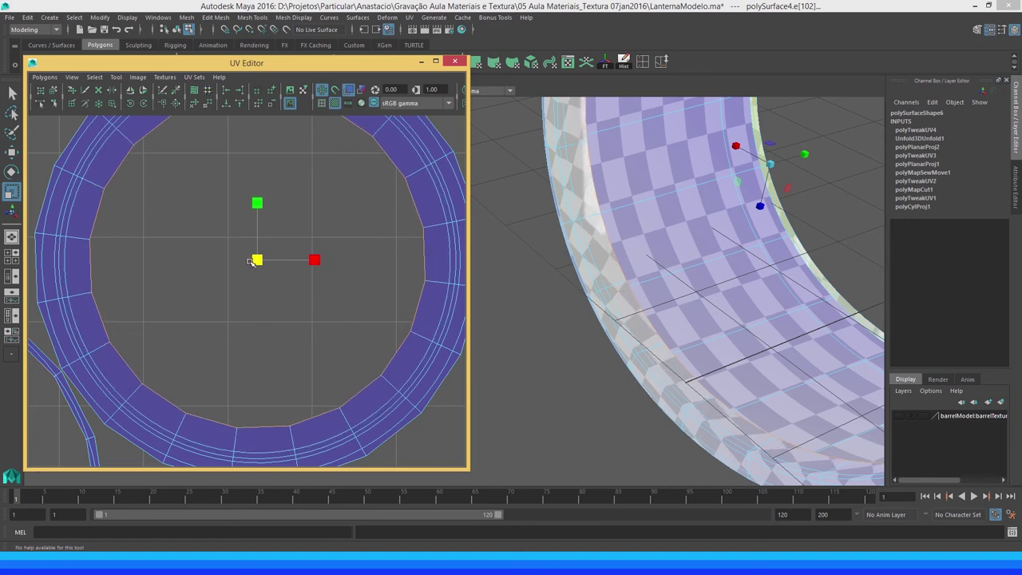
pyautogui.hotkey('ctrl', 'z')
pyautogui.scroll(-1, 271, 352)
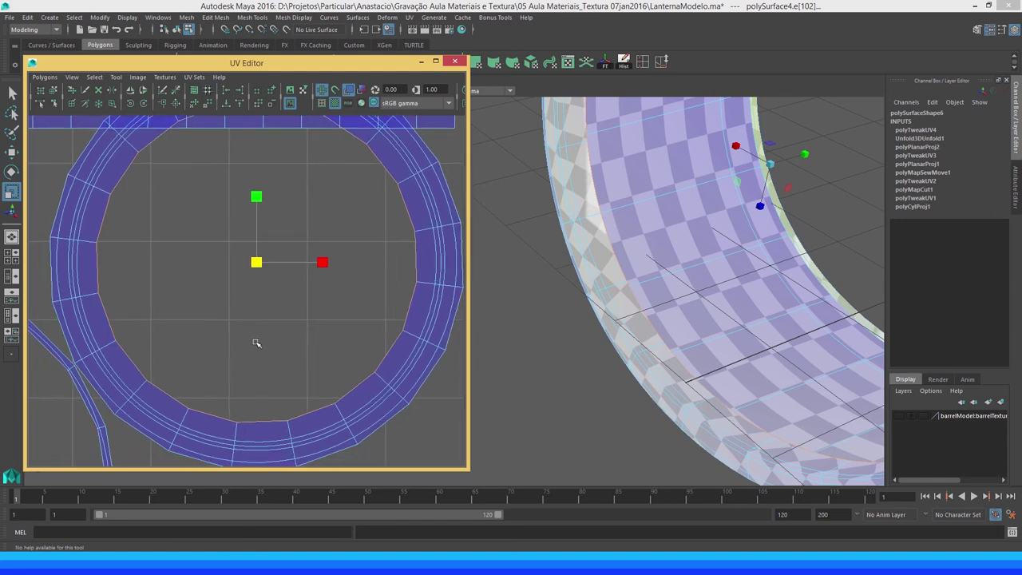
pyautogui.scroll(-1, 255, 343)
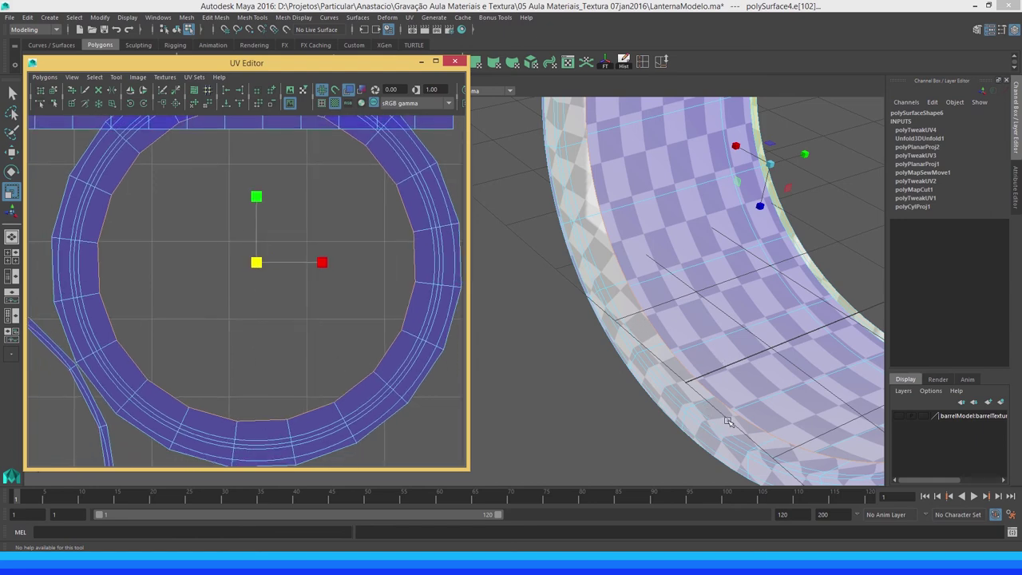
pyautogui.hotkey('ctrl', 'z')
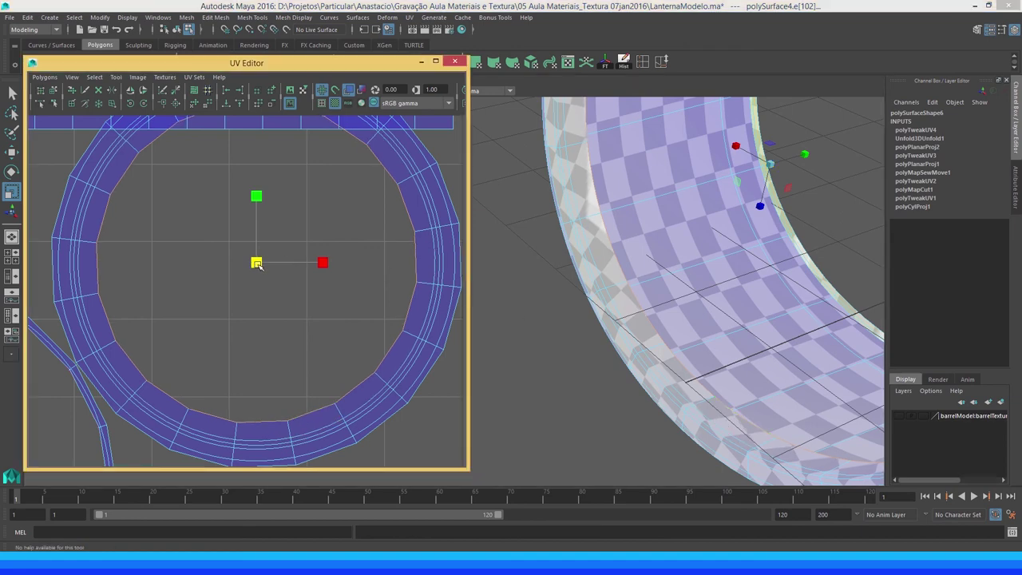
# Scale the ring UV shell uniformly to about 0.86, undoing a stray scale in the 3D view
pyautogui.moveTo(253, 264); pyautogui.dragTo(255, 263)
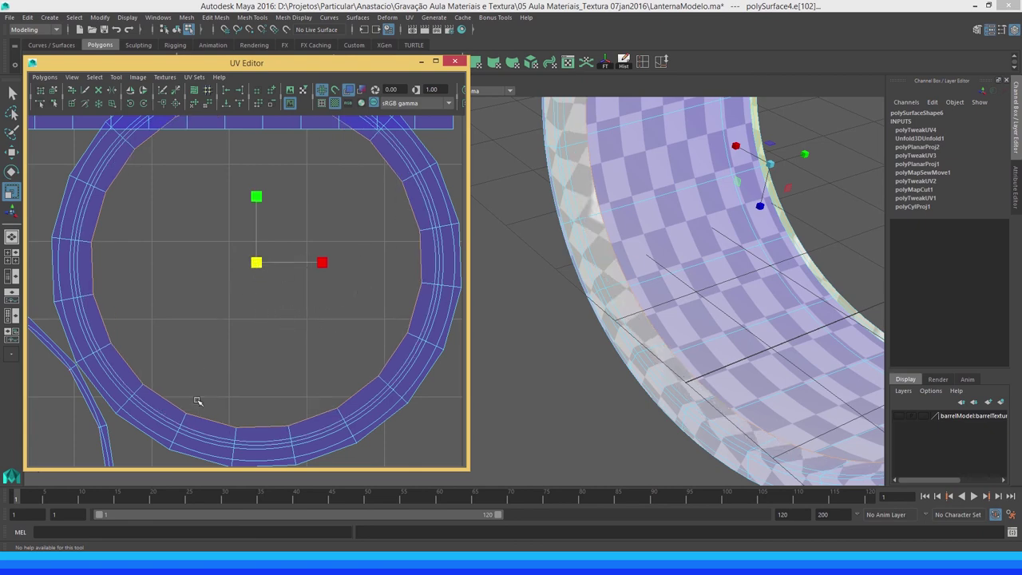
pyautogui.moveTo(256, 262); pyautogui.dragTo(256, 261)
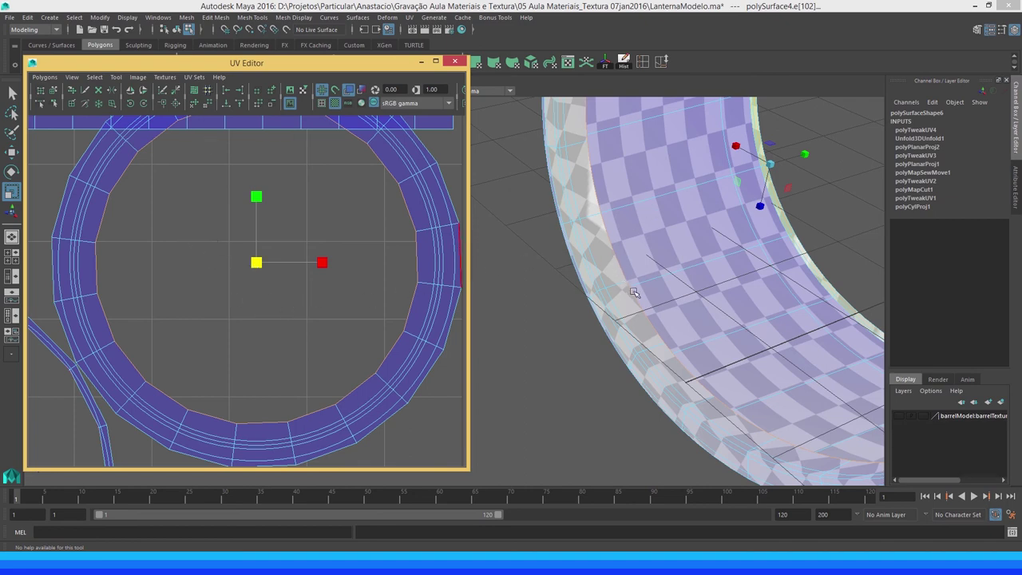
pyautogui.moveTo(772, 163); pyautogui.dragTo(741, 166)
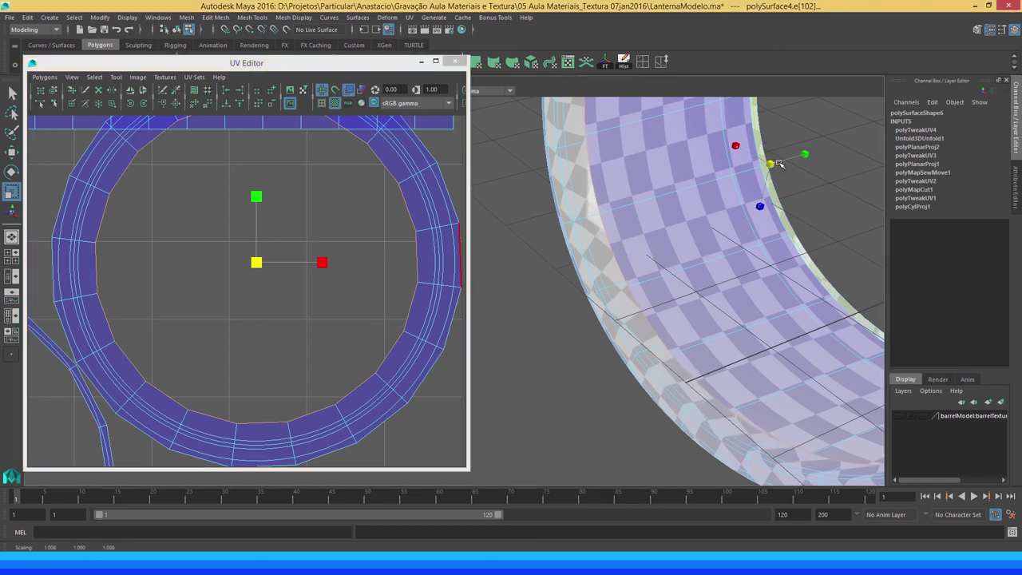
pyautogui.hotkey('ctrl', 'z')
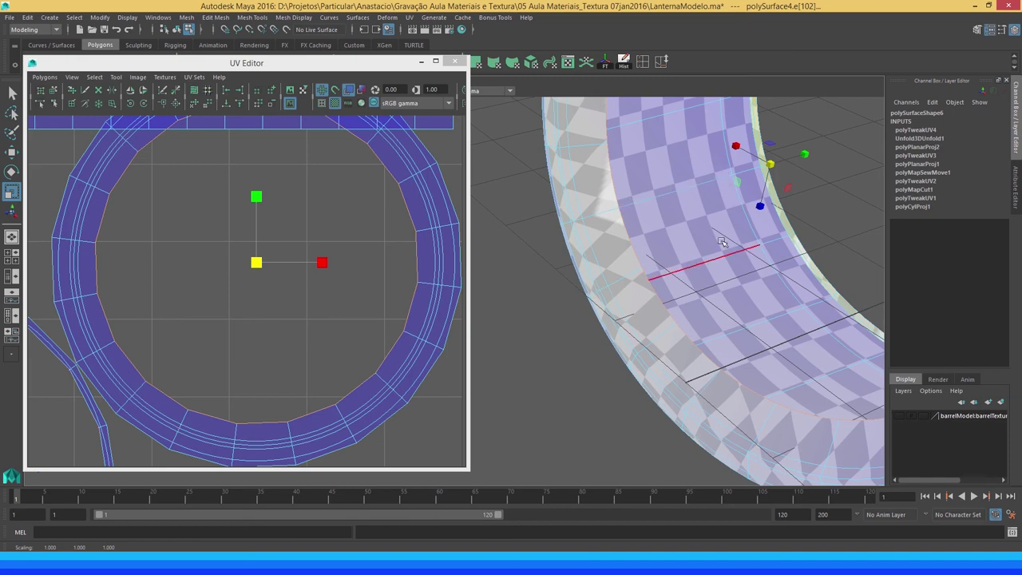
pyautogui.hotkey('ctrl', 'z')
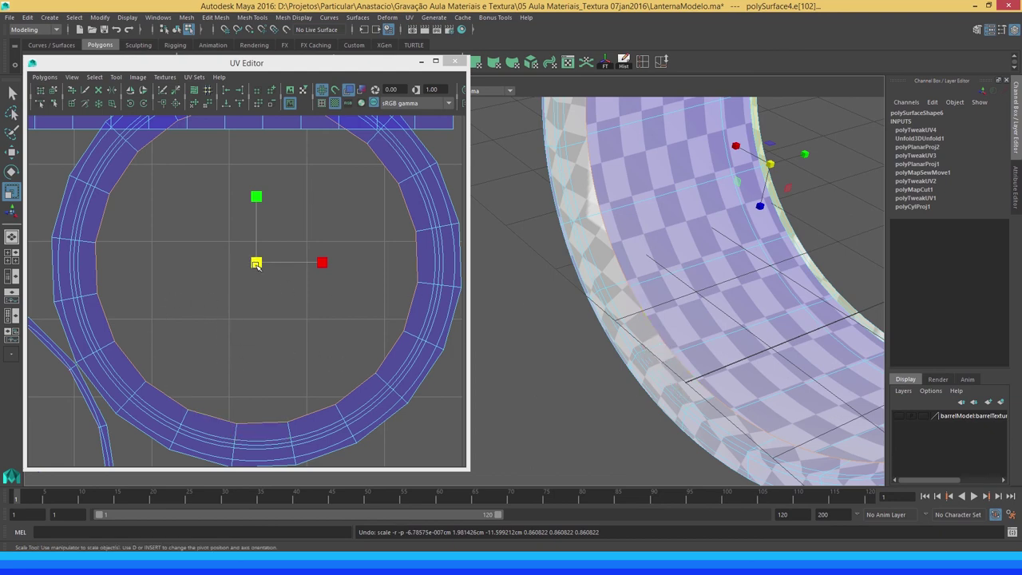
pyautogui.moveTo(256, 264); pyautogui.dragTo(256, 267)
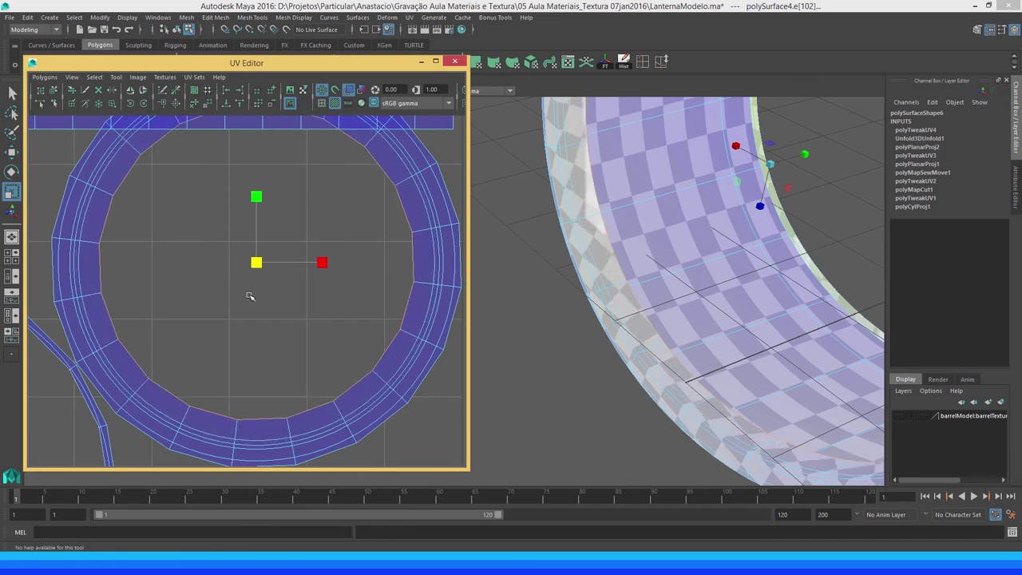
pyautogui.scroll(-3, 249, 296)
pyautogui.scroll(-3, 235, 269)
pyautogui.moveTo(552, 299)
pyautogui.keyDown('alt'); pyautogui.mouseDown()
pyautogui.moveTo(593, 300)
pyautogui.moveTo(626, 248)
pyautogui.moveTo(615, 254)
pyautogui.mouseUp(); pyautogui.keyUp('alt')
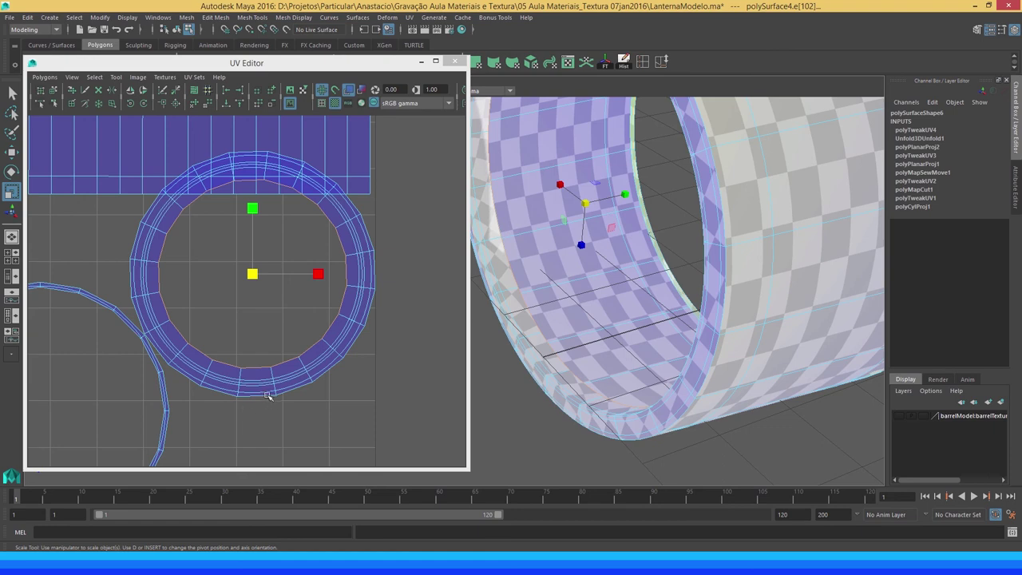
pyautogui.click(716, 302)
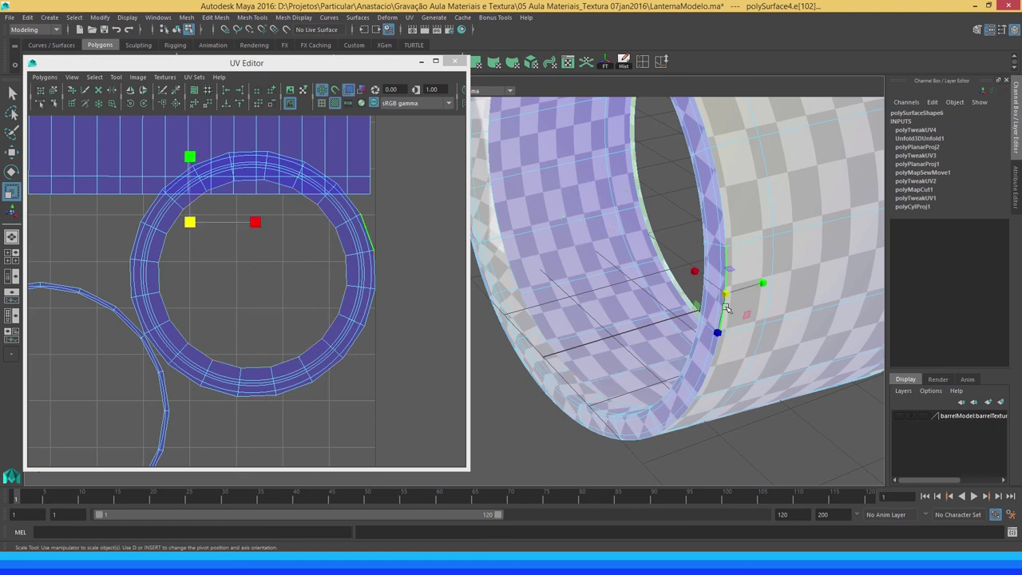
pyautogui.click(721, 309)
pyautogui.moveTo(144, 273); pyautogui.dragTo(143, 274)
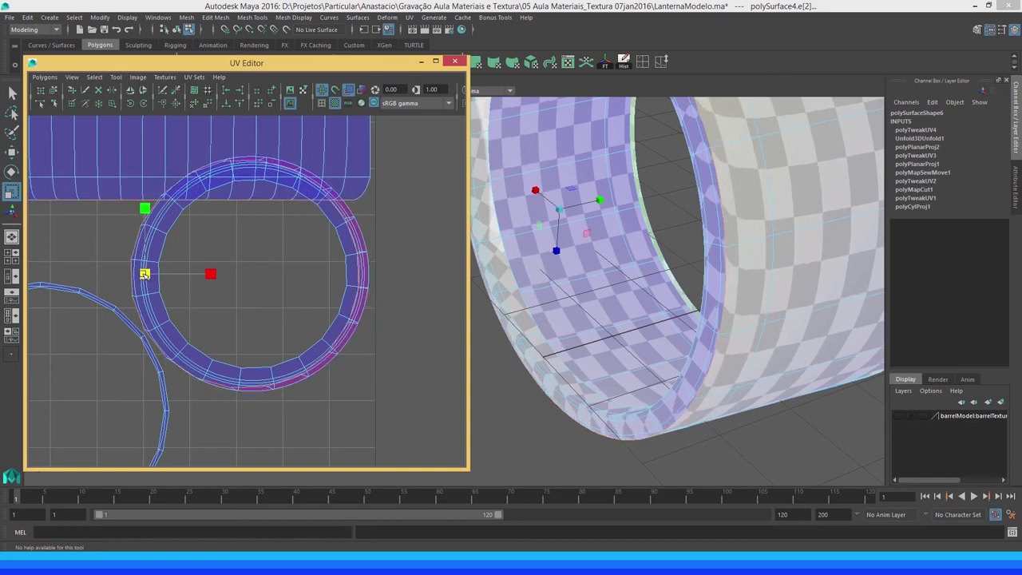
pyautogui.hotkey('ctrl', 'z')
pyautogui.scroll(-2, 332, 299)
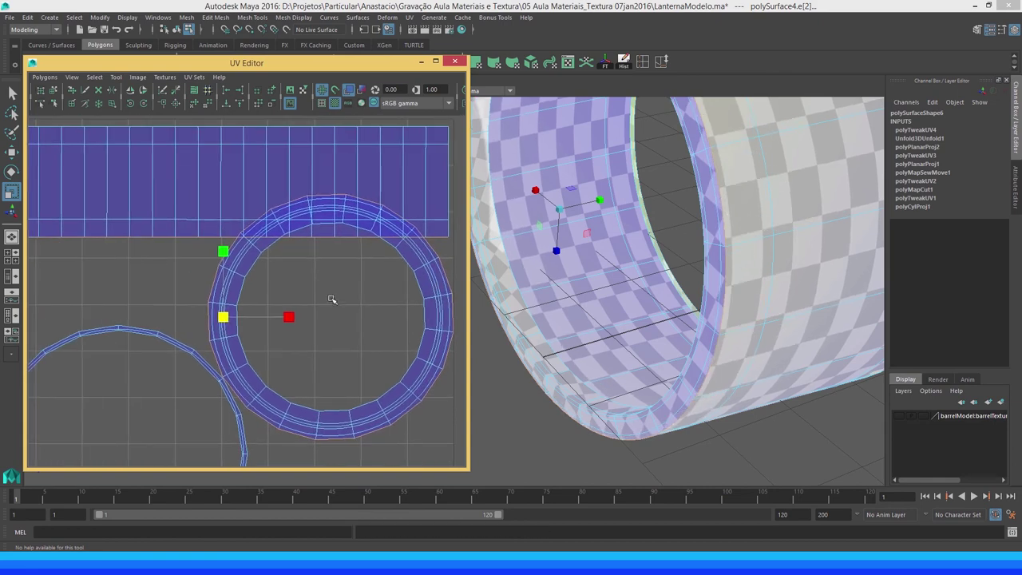
pyautogui.scroll(-2, 230, 245)
pyautogui.moveTo(735, 294)
pyautogui.keyDown('alt'); pyautogui.mouseDown()
pyautogui.moveTo(708, 277)
pyautogui.moveTo(648, 310)
pyautogui.mouseUp(); pyautogui.keyUp('alt')
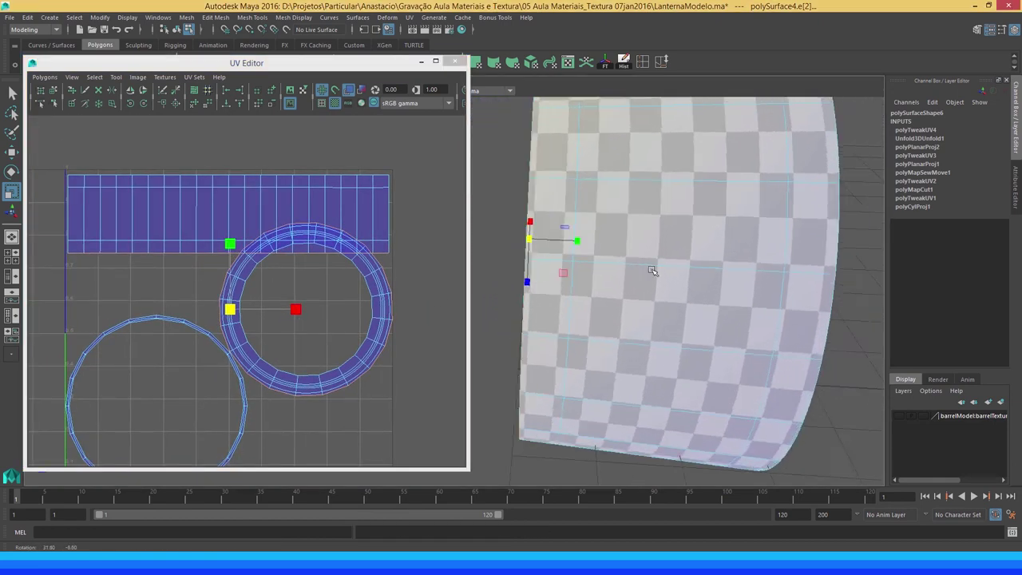
pyautogui.scroll(2, 647, 310)
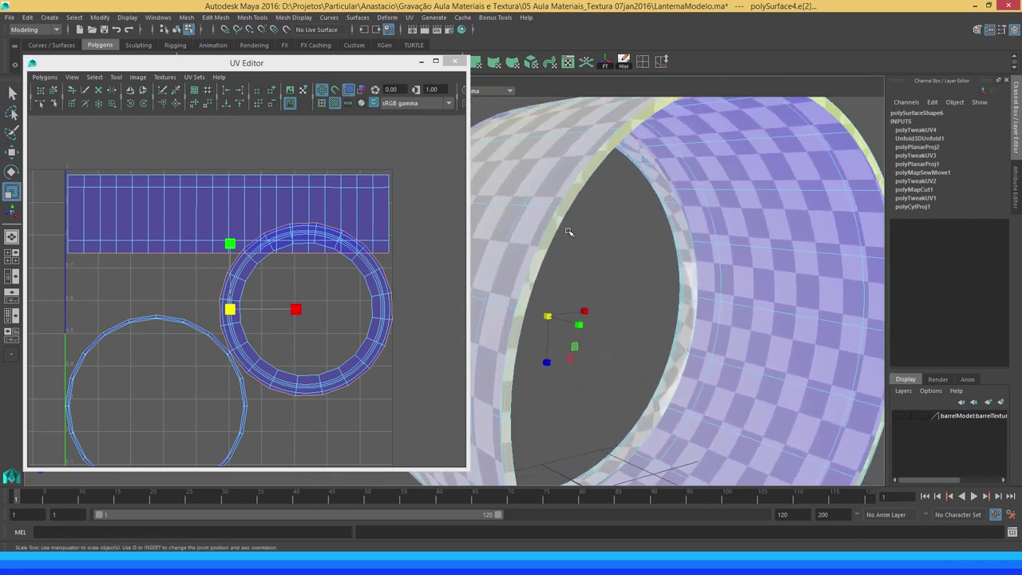
pyautogui.scroll(2, 568, 231)
# Select an inner rim edge and frame its circular UV shell in the UV Editor
pyautogui.scroll(2, 616, 274)
pyautogui.click(619, 272)
pyautogui.click(619, 272)
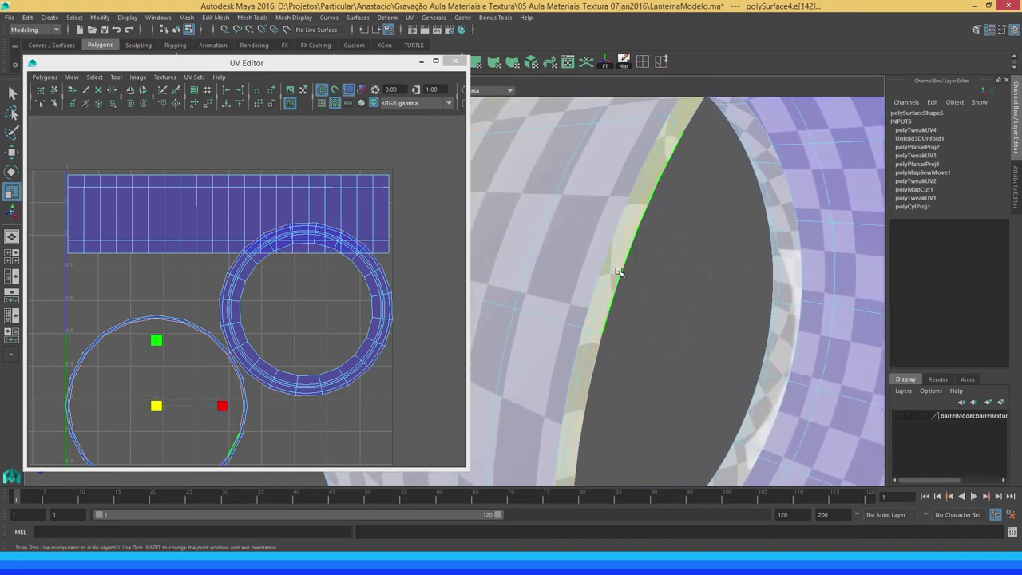
pyautogui.scroll(-2, 628, 283)
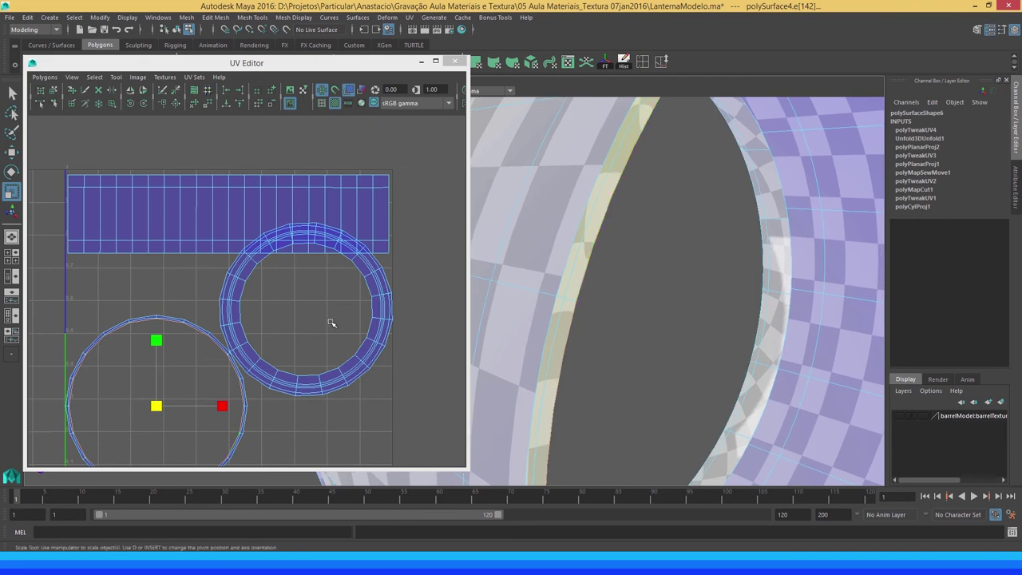
pyautogui.press('f')
pyautogui.scroll(3, 247, 289)
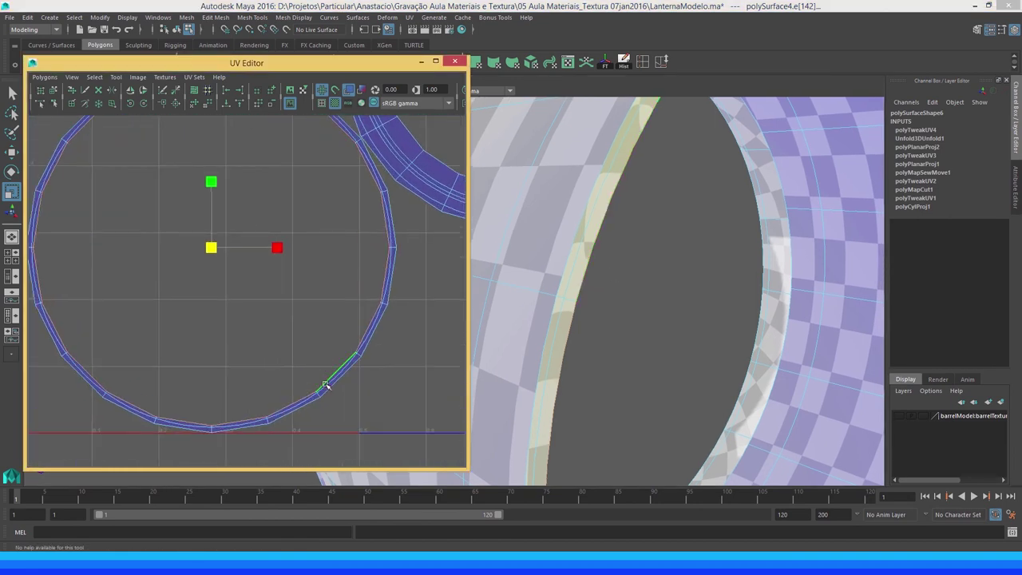
pyautogui.keyDown('alt'); pyautogui.moveTo(253, 319); pyautogui.dragTo(265, 335, button='middle'); pyautogui.keyUp('alt')
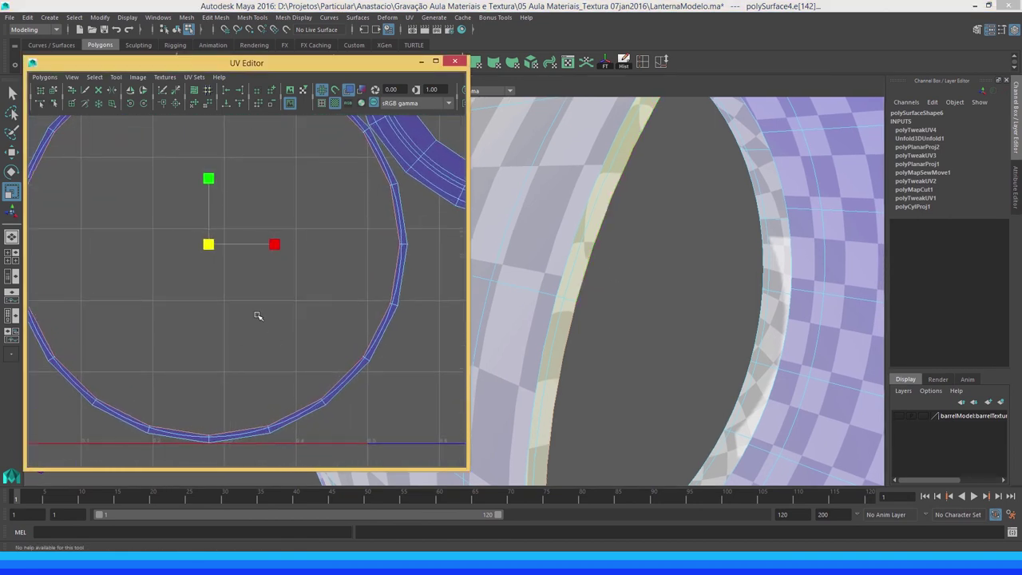
# Scale the inner UV edge loop inward to thicken the circle shell
pyautogui.moveTo(214, 264); pyautogui.dragTo(214, 266)
pyautogui.scroll(-2, 287, 309)
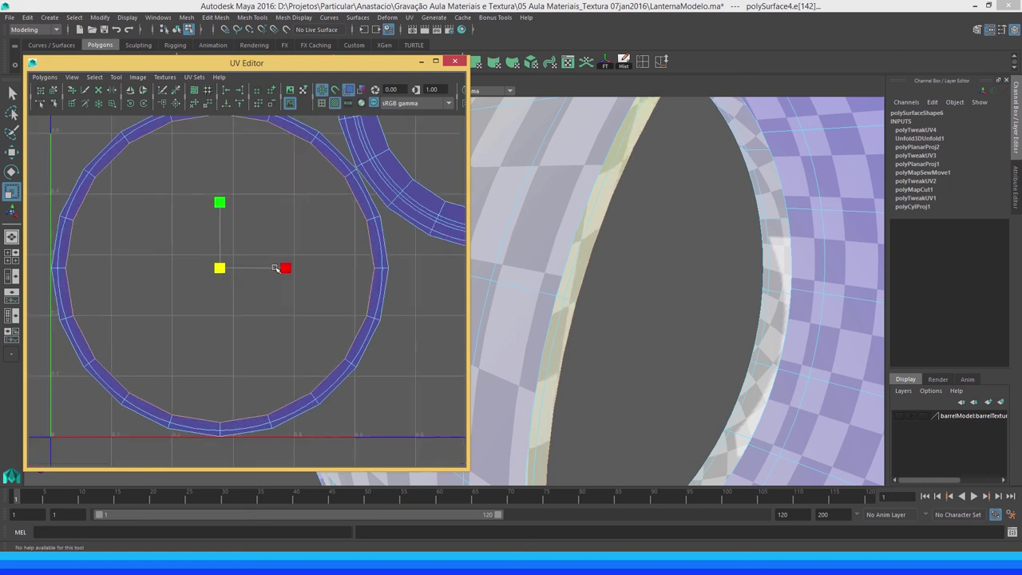
pyautogui.scroll(-1, 283, 280)
pyautogui.scroll(-1, 280, 251)
pyautogui.keyDown('alt'); pyautogui.moveTo(280, 251); pyautogui.dragTo(272, 319, button='middle'); pyautogui.keyUp('alt')
pyautogui.scroll(-1, 263, 307)
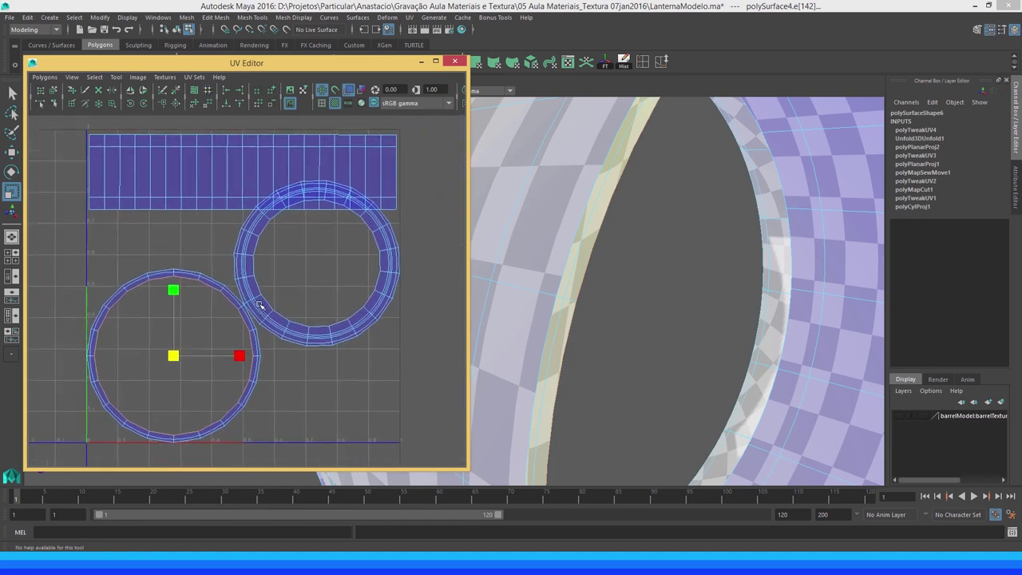
pyautogui.scroll(-1, 271, 291)
pyautogui.scroll(-1, 295, 279)
pyautogui.scroll(-1, 240, 299)
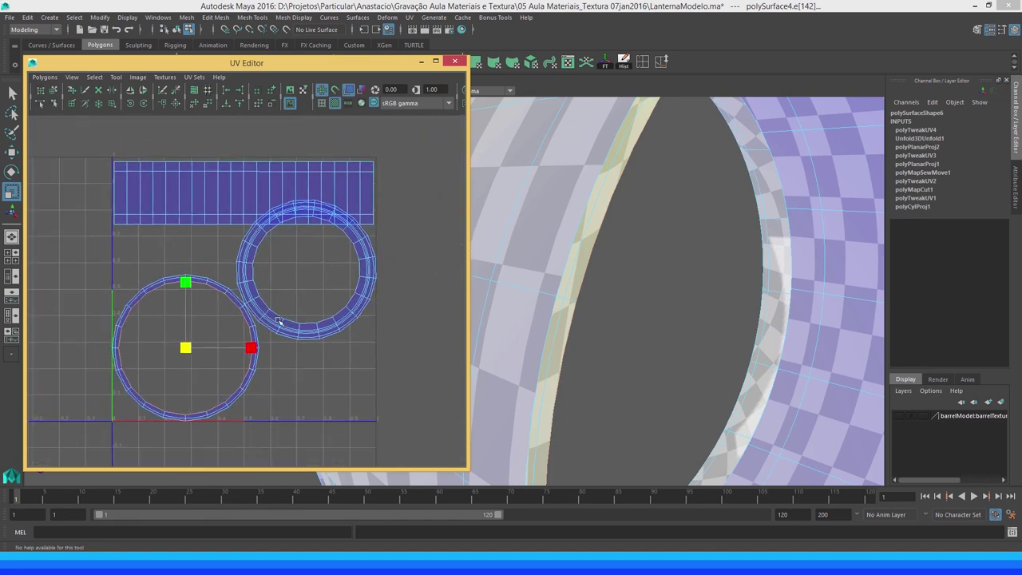
# Return to the Select tool and orbit the barrel to inspect the checker on its inner wall
pyautogui.moveTo(599, 289)
pyautogui.keyDown('alt'); pyautogui.mouseDown()
pyautogui.moveTo(605, 258)
pyautogui.moveTo(543, 236)
pyautogui.mouseUp(); pyautogui.keyUp('alt')
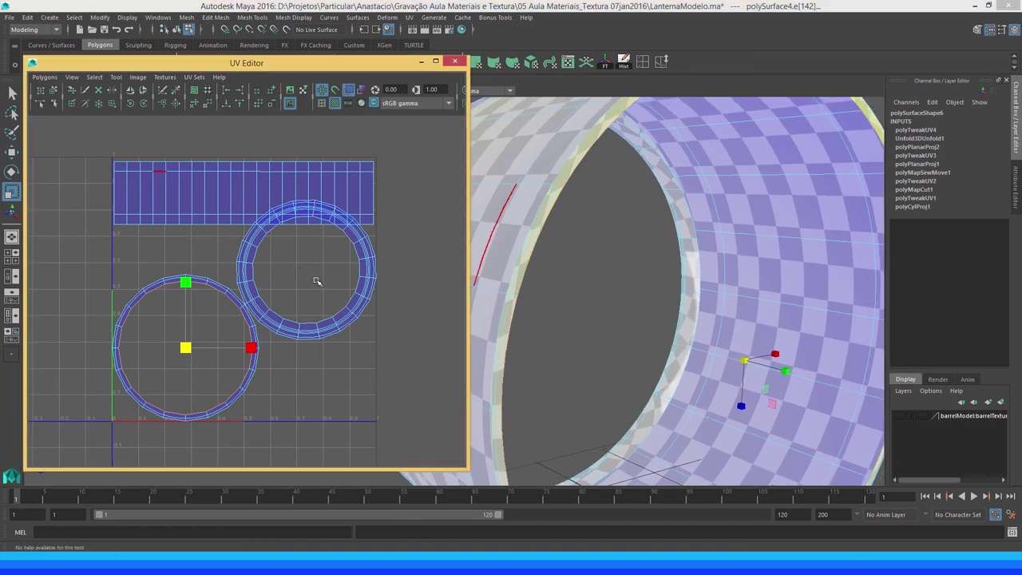
pyautogui.scroll(-1, 246, 285)
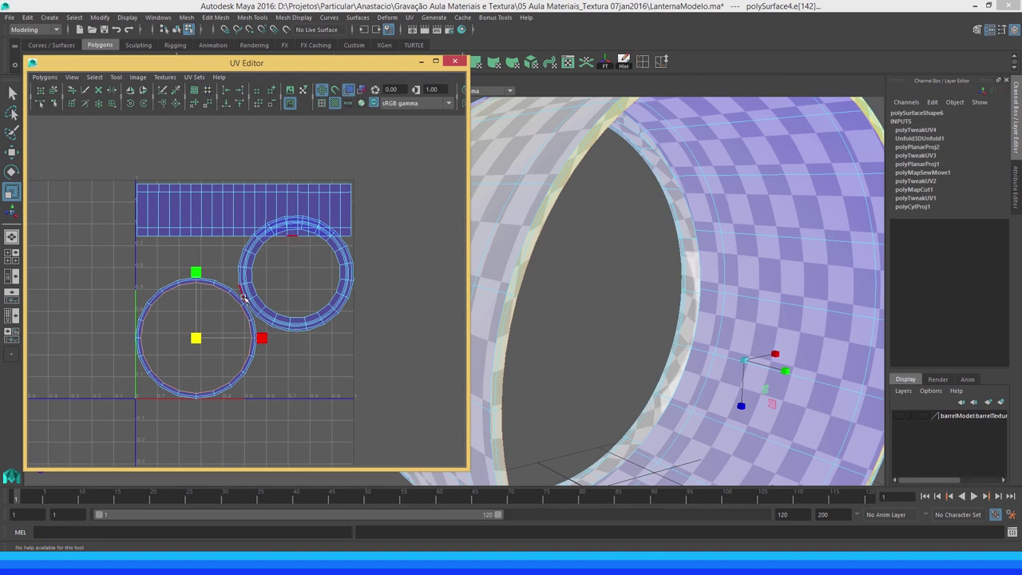
pyautogui.press('q')
pyautogui.scroll(-1, 243, 289)
pyautogui.scroll(-5, 537, 373)
pyautogui.keyDown('alt'); pyautogui.moveTo(537, 373); pyautogui.dragTo(690, 335); pyautogui.keyUp('alt')
pyautogui.scroll(3, 689, 336)
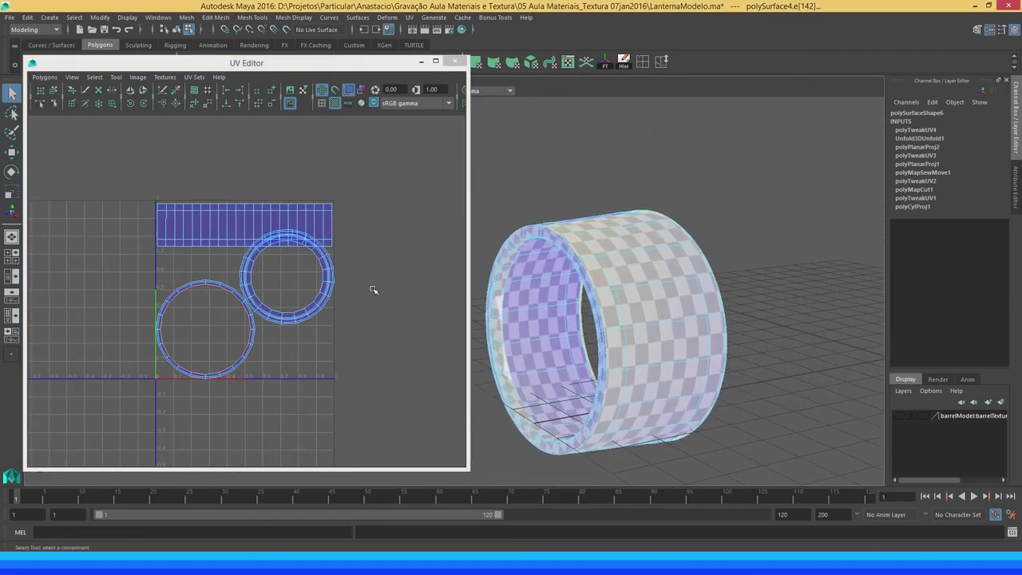
# Shrink the small circle UV shell and move it down-left
pyautogui.moveTo(248, 313); pyautogui.dragTo(232, 354, button='right')
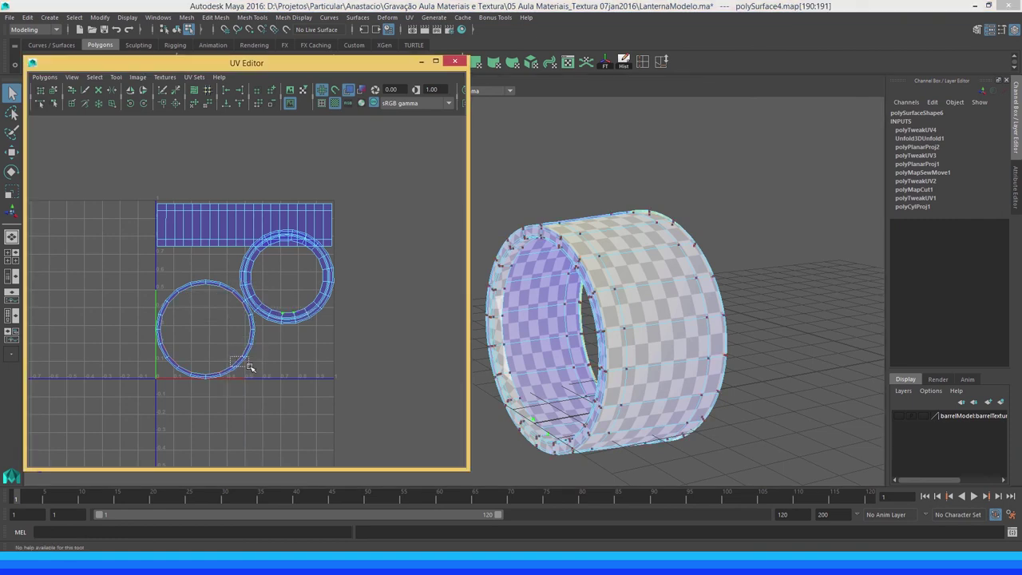
pyautogui.moveTo(234, 356); pyautogui.dragTo(243, 366)
pyautogui.keyDown('ctrl'); pyautogui.moveTo(243, 366); pyautogui.dragTo(258, 346, button='right'); pyautogui.keyUp('ctrl')
pyautogui.press('r')
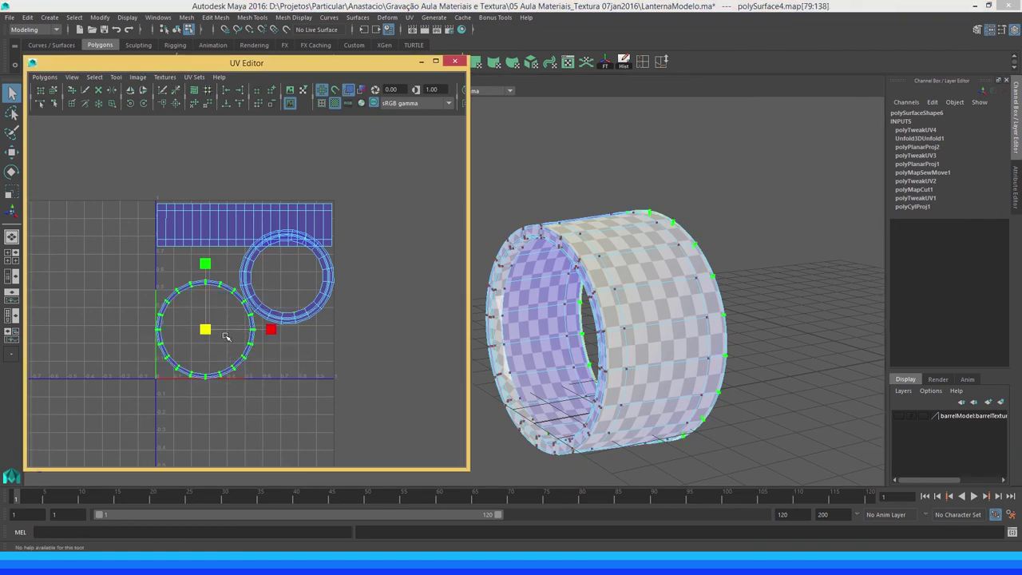
pyautogui.moveTo(205, 330)
pyautogui.mouseDown()
pyautogui.moveTo(192, 330)
pyautogui.moveTo(184, 352)
pyautogui.mouseUp()
pyautogui.press('w')
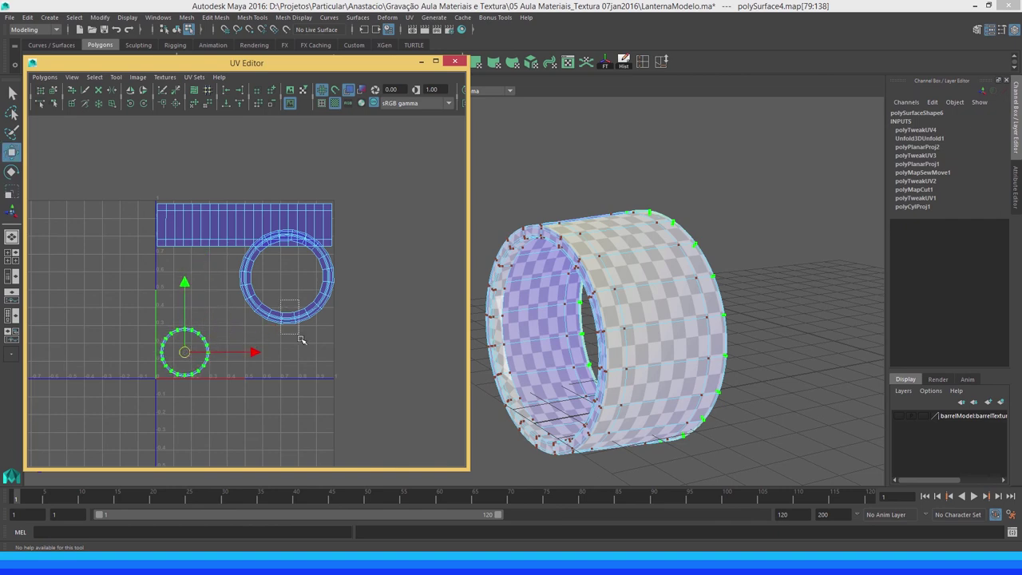
pyautogui.click(294, 320)
# Shrink the large ring UV shell and shift it down-right beneath the body strip
pyautogui.keyDown('ctrl'); pyautogui.moveTo(294, 320); pyautogui.dragTo(288, 280, button='right'); pyautogui.keyUp('ctrl')
pyautogui.press('r')
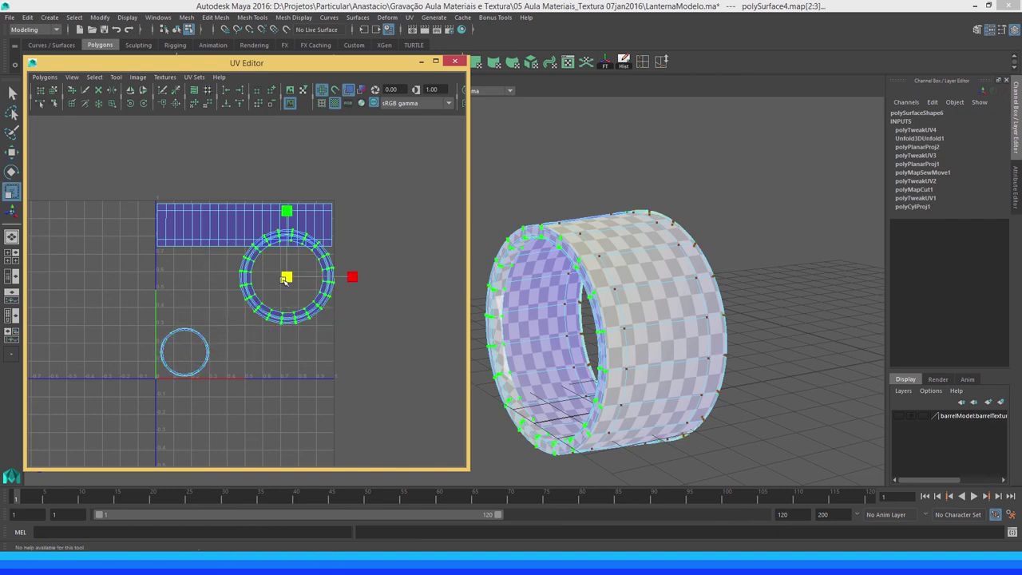
pyautogui.moveTo(285, 279)
pyautogui.mouseDown()
pyautogui.moveTo(272, 279)
pyautogui.moveTo(284, 358)
pyautogui.mouseUp()
pyautogui.press('w')
pyautogui.press('q')
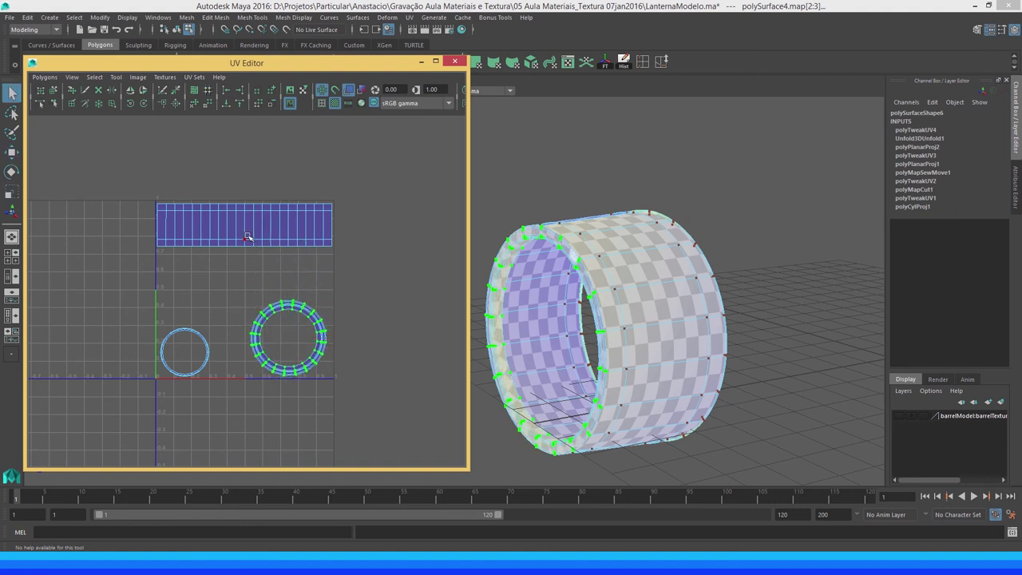
pyautogui.moveTo(247, 237); pyautogui.dragTo(279, 256)
# Squash the rectangular body UV shell vertically, narrow its width, and shift it slightly down
pyautogui.press('w')
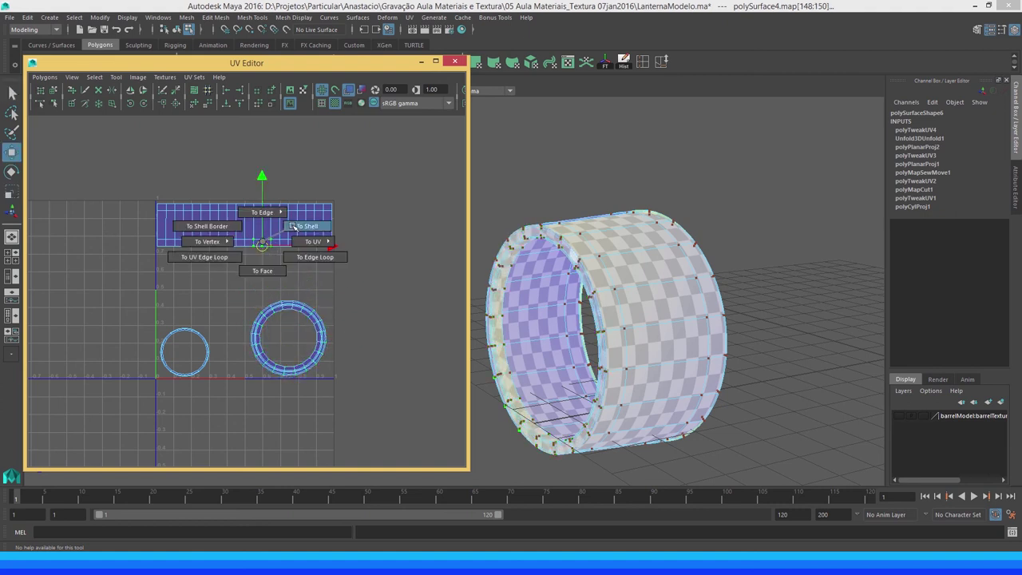
pyautogui.keyDown('ctrl'); pyautogui.moveTo(262, 244); pyautogui.dragTo(262, 225, button='right'); pyautogui.keyUp('ctrl')
pyautogui.press('r')
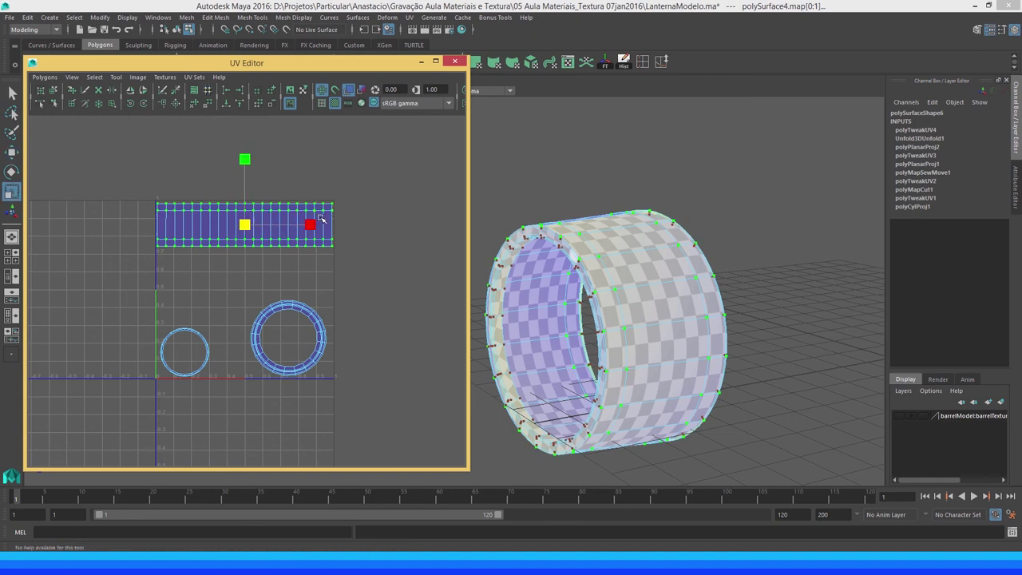
pyautogui.press('f')
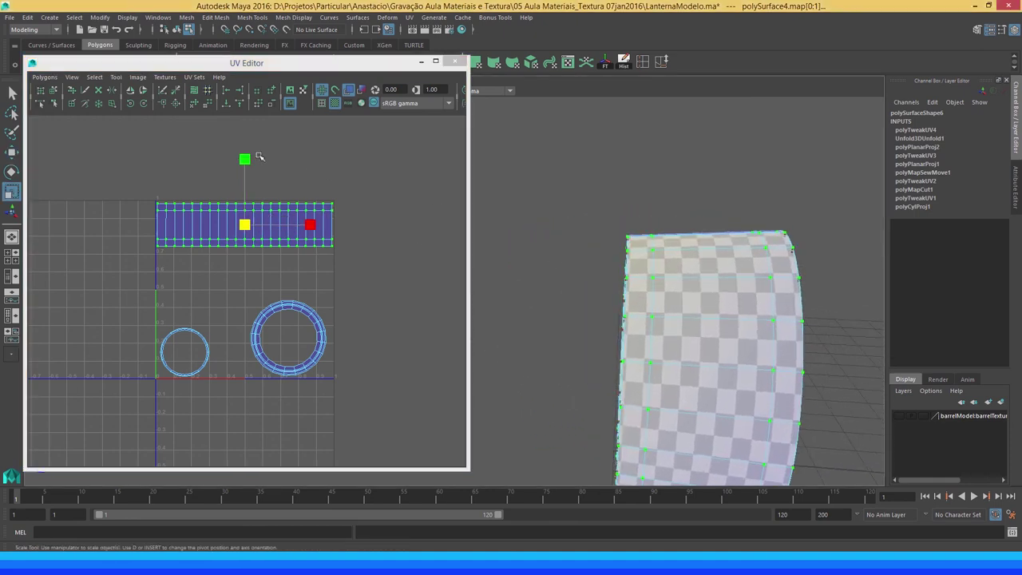
pyautogui.moveTo(243, 159); pyautogui.dragTo(233, 171)
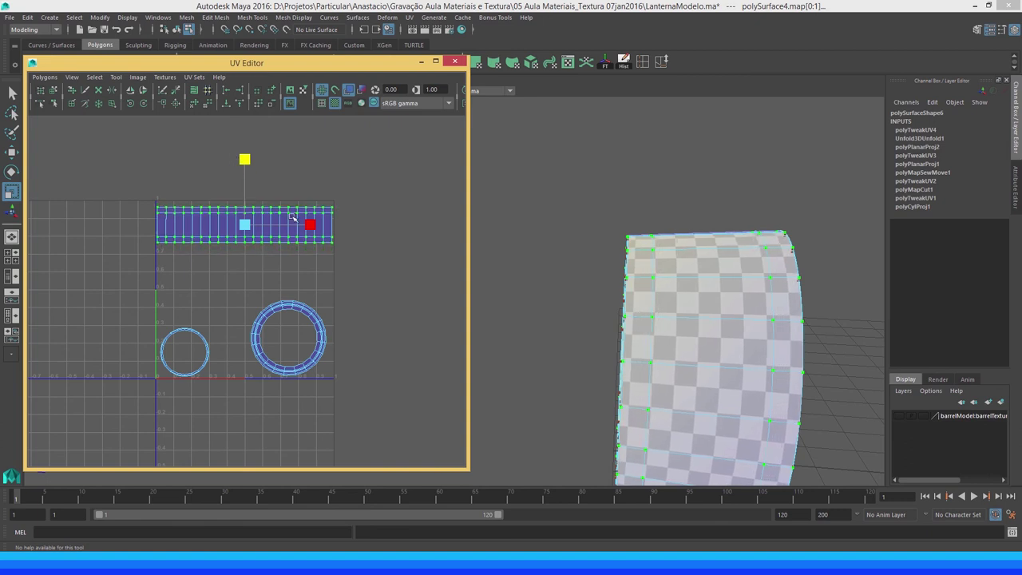
pyautogui.moveTo(310, 226); pyautogui.dragTo(304, 226)
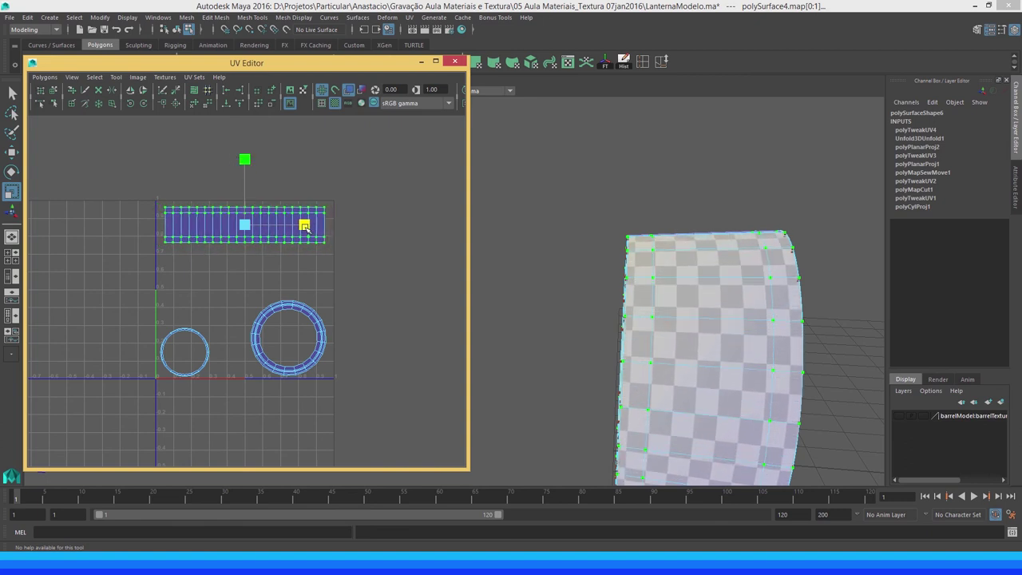
pyautogui.moveTo(244, 227); pyautogui.dragTo(251, 228)
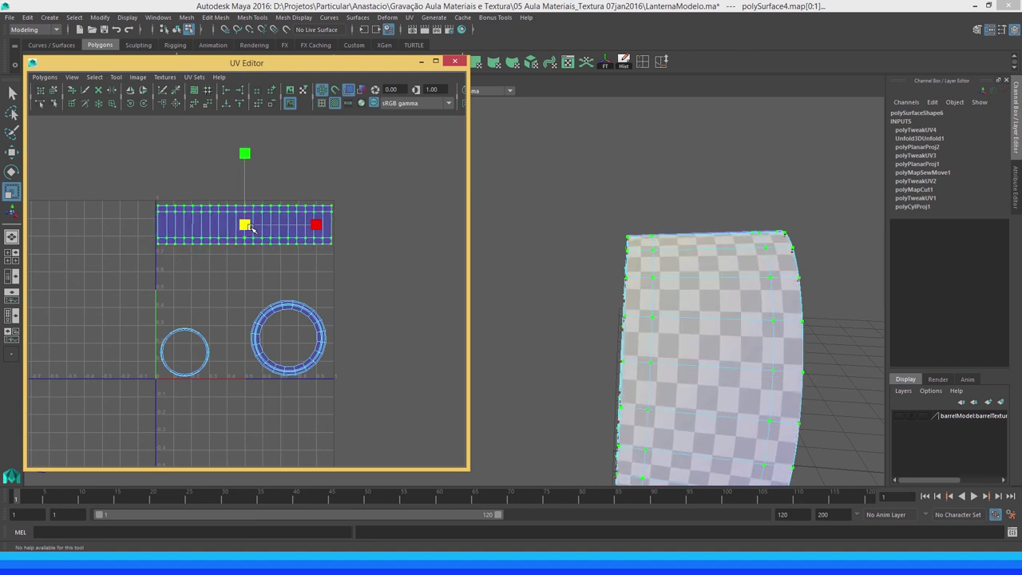
pyautogui.press('w')
pyautogui.moveTo(245, 155)
pyautogui.mouseDown()
pyautogui.moveTo(245, 173)
pyautogui.moveTo(244, 162)
pyautogui.mouseUp()
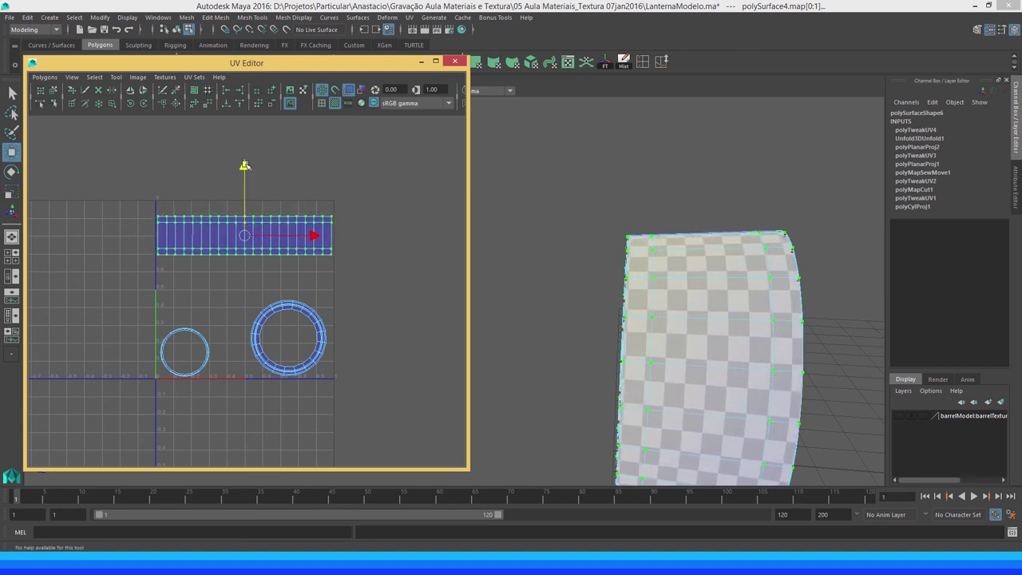
# Move the large ring UV shell up toward the strip and enlarge it
pyautogui.press('q')
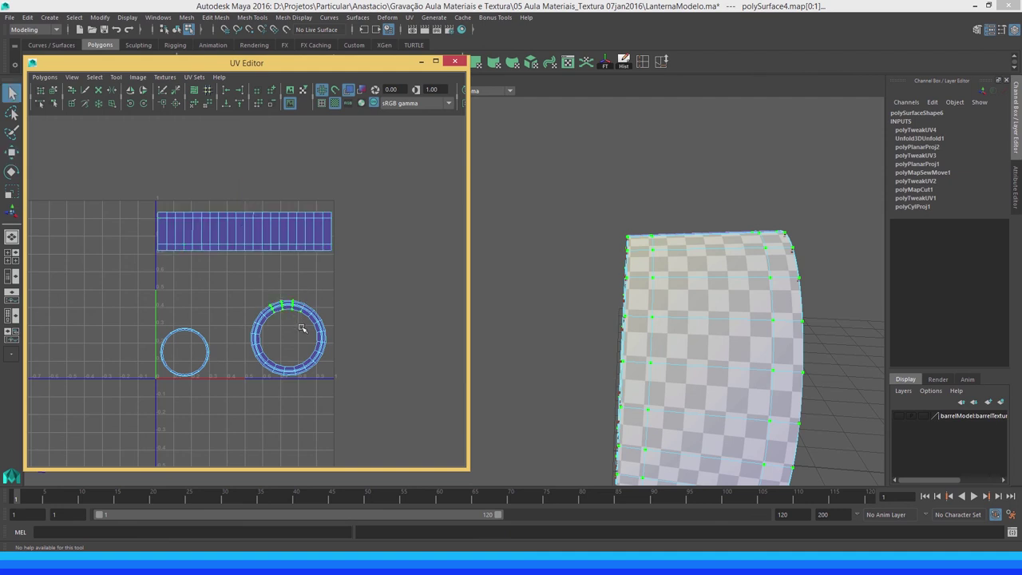
pyautogui.click(292, 306)
pyautogui.moveTo(313, 299)
pyautogui.keyDown('ctrl'); pyautogui.mouseDown(button='right')
pyautogui.moveTo(335, 298)
pyautogui.moveTo(286, 330)
pyautogui.mouseUp(button='right'); pyautogui.keyUp('ctrl')
pyautogui.press('w')
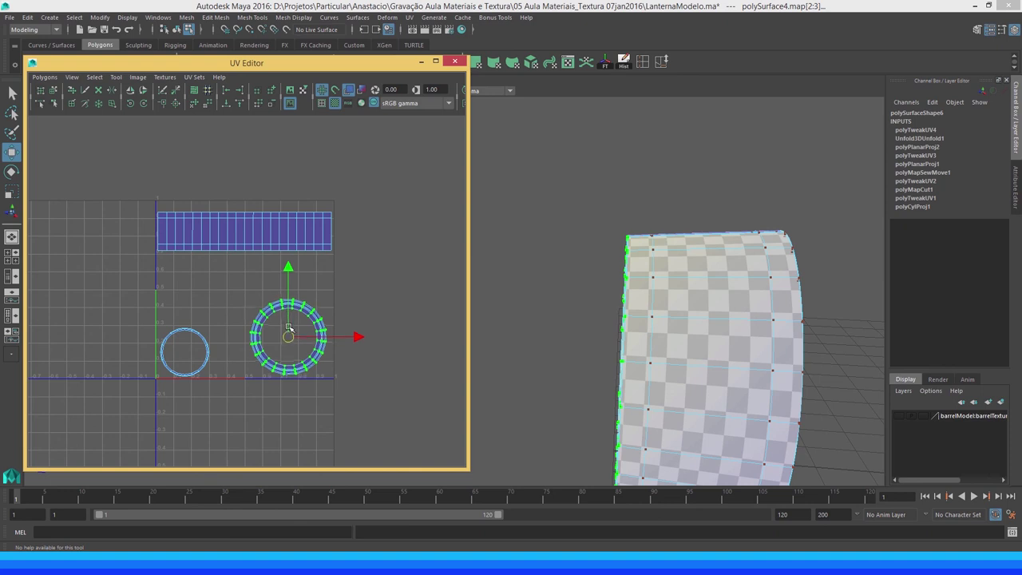
pyautogui.moveTo(288, 338)
pyautogui.mouseDown()
pyautogui.moveTo(284, 309)
pyautogui.moveTo(303, 312)
pyautogui.mouseUp()
pyautogui.press('r')
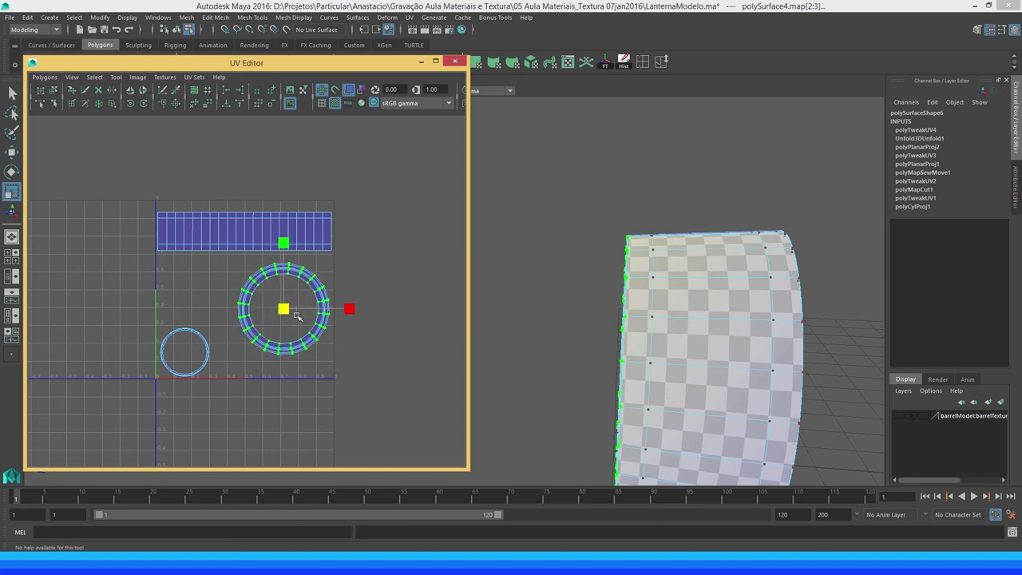
pyautogui.press('q')
# Move the small circle shell up and right, enlarge it, and return the barrel to Object Mode
pyautogui.moveTo(168, 314); pyautogui.dragTo(190, 334)
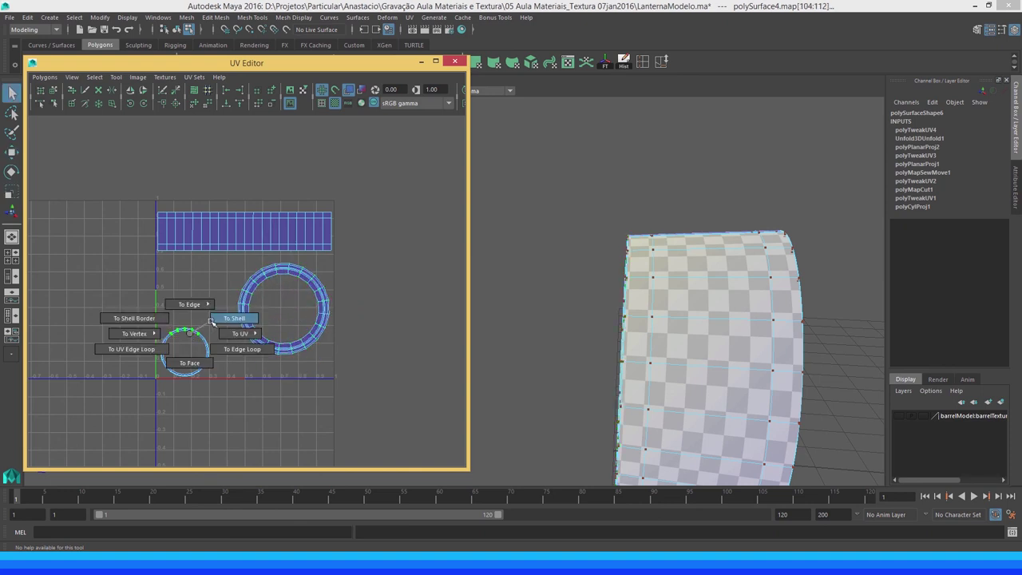
pyautogui.keyDown('ctrl'); pyautogui.moveTo(203, 325); pyautogui.dragTo(204, 344, button='right'); pyautogui.keyUp('ctrl')
pyautogui.press('w')
pyautogui.moveTo(185, 351)
pyautogui.mouseDown()
pyautogui.moveTo(195, 310)
pyautogui.moveTo(210, 319)
pyautogui.mouseUp()
pyautogui.press('r')
pyautogui.press('q')
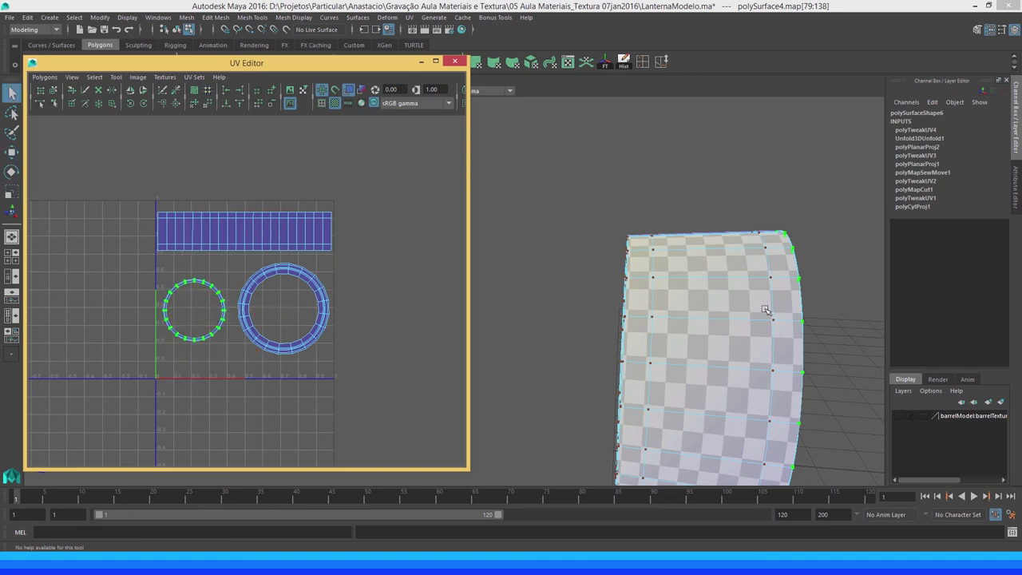
pyautogui.moveTo(765, 310); pyautogui.dragTo(814, 252, button='right')
pyautogui.click(651, 244)
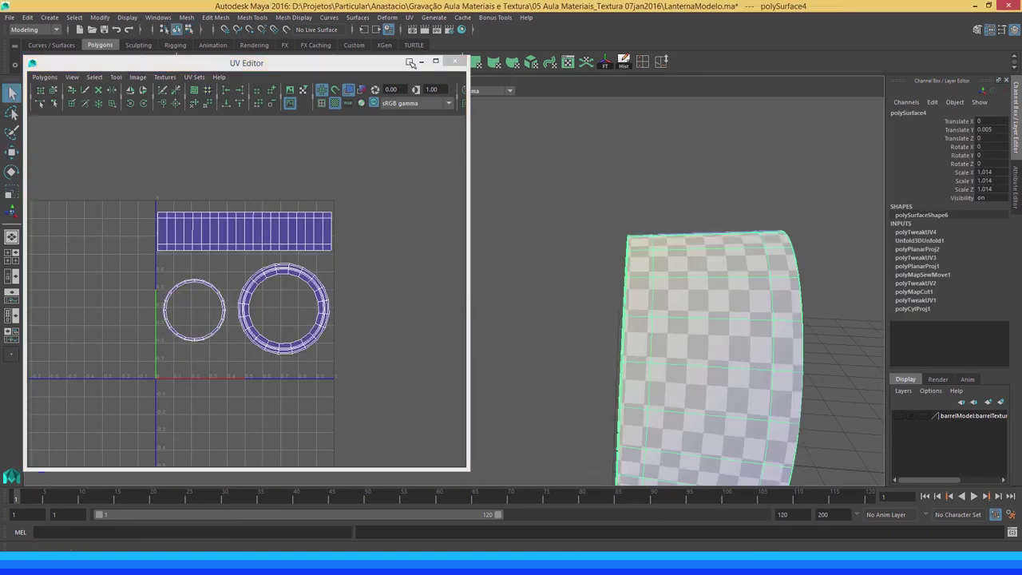
# Close the UV Editor, then reopen it with the lens and switch box selected
pyautogui.click(455, 62)
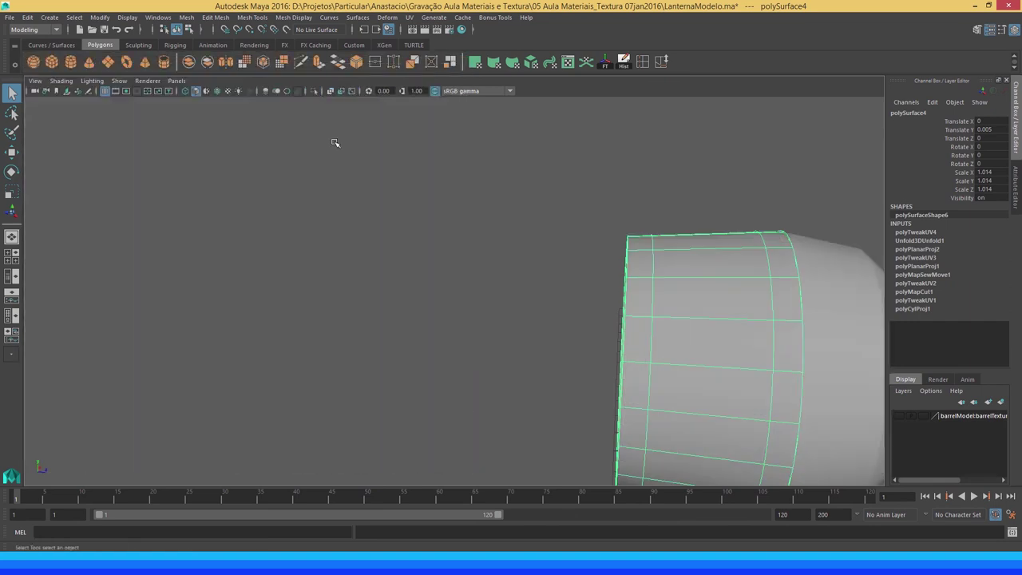
pyautogui.moveTo(334, 142)
pyautogui.keyDown('alt'); pyautogui.mouseDown()
pyautogui.moveTo(392, 262)
pyautogui.moveTo(338, 312)
pyautogui.moveTo(410, 315)
pyautogui.moveTo(355, 337)
pyautogui.moveTo(522, 340)
pyautogui.moveTo(537, 312)
pyautogui.mouseUp(); pyautogui.keyUp('alt')
pyautogui.click(338, 312)
pyautogui.scroll(-3, 523, 340)
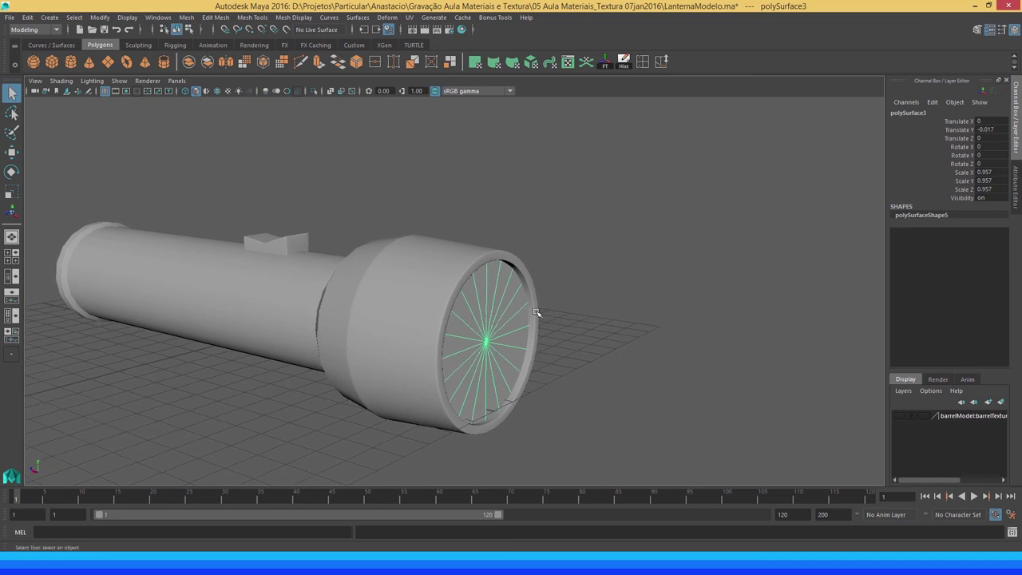
pyautogui.scroll(3, 262, 243)
pyautogui.click(244, 227)
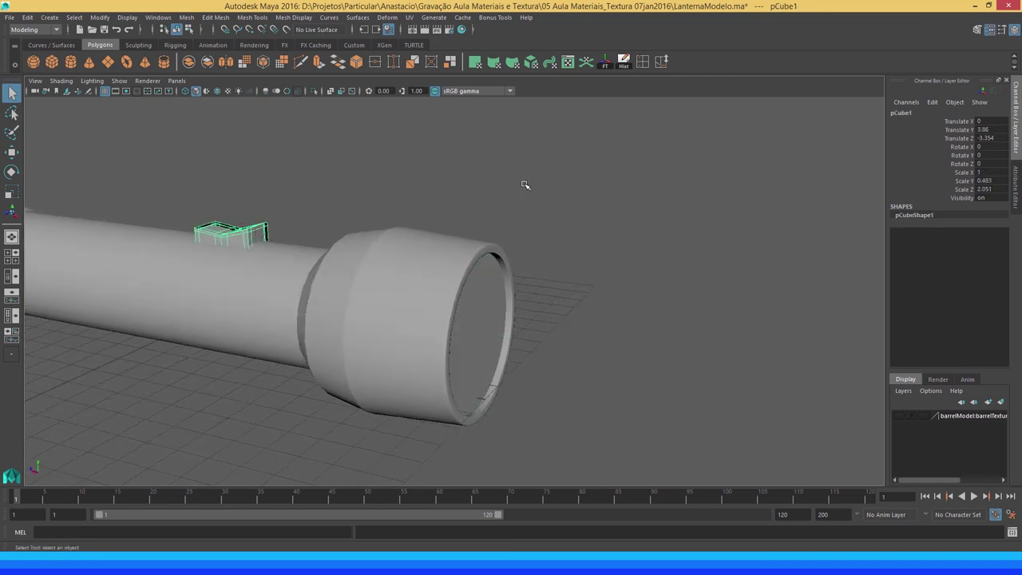
pyautogui.click(567, 62)
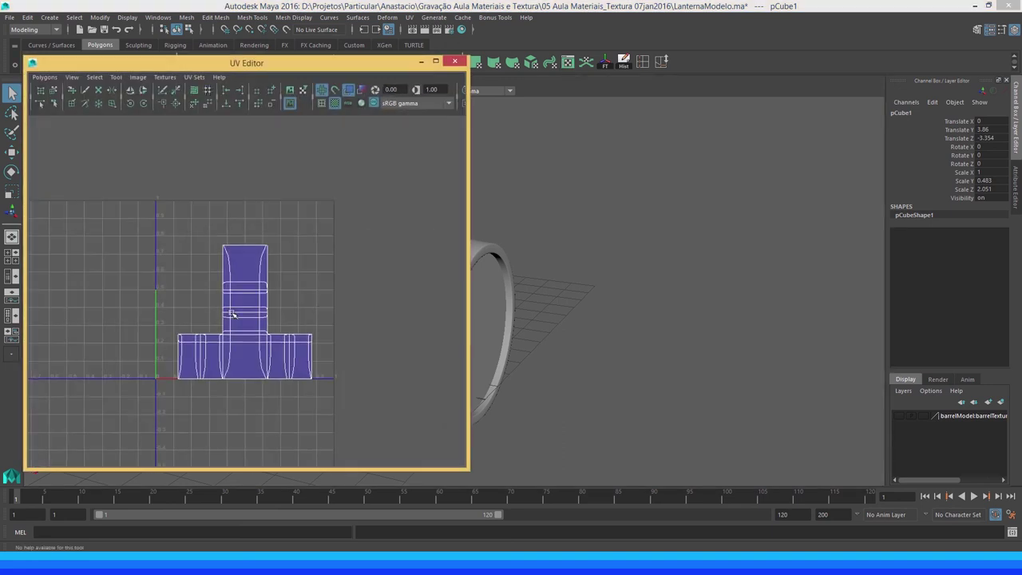
# Inspect the UV layouts of the lens and the switch box
pyautogui.click(487, 312)
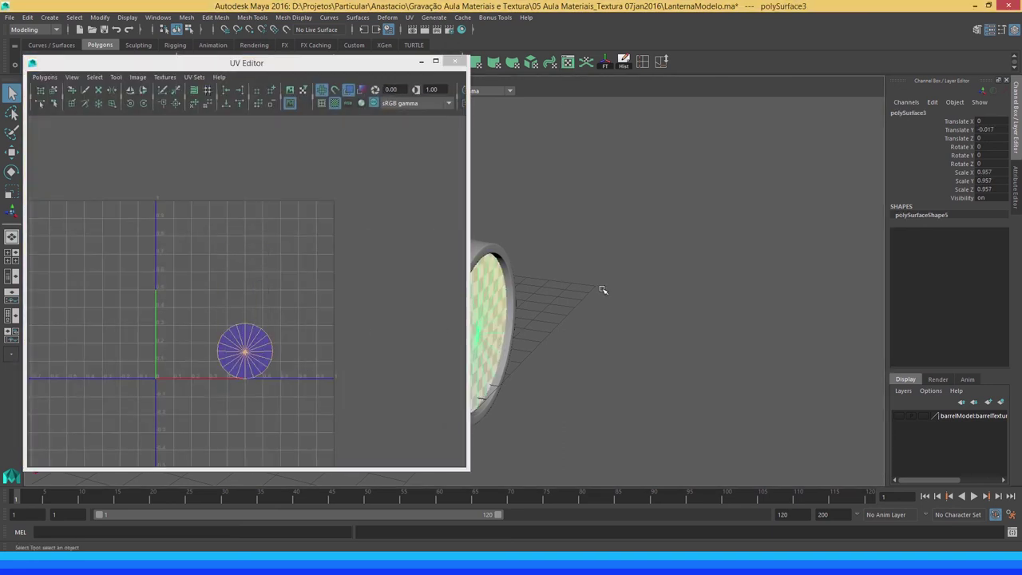
pyautogui.moveTo(604, 290)
pyautogui.keyDown('alt'); pyautogui.mouseDown()
pyautogui.moveTo(748, 287)
pyautogui.moveTo(645, 296)
pyautogui.moveTo(564, 284)
pyautogui.mouseUp(); pyautogui.keyUp('alt')
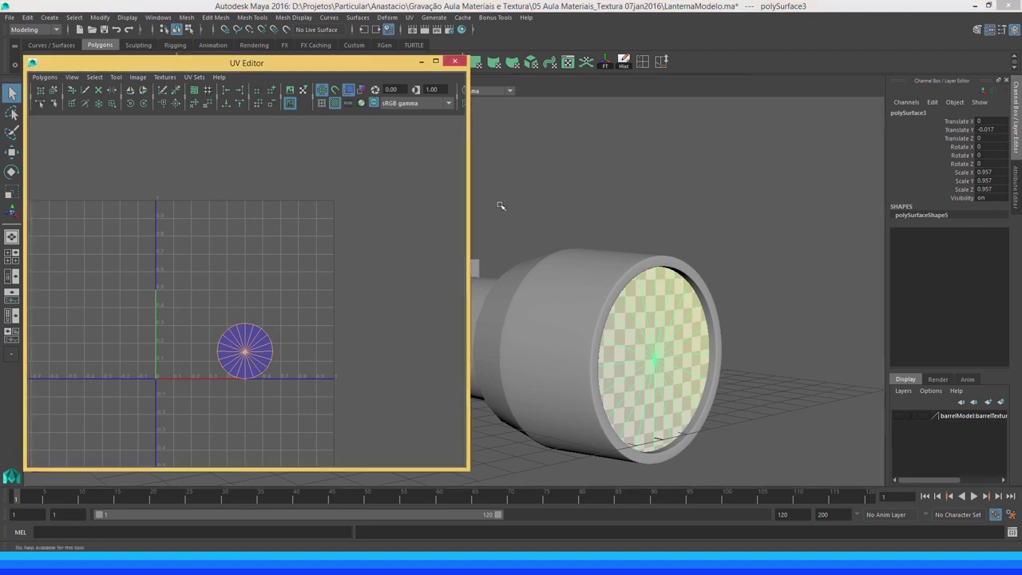
pyautogui.moveTo(502, 205)
pyautogui.keyDown('alt'); pyautogui.mouseDown()
pyautogui.moveTo(583, 272)
pyautogui.moveTo(525, 232)
pyautogui.moveTo(717, 347)
pyautogui.mouseUp(); pyautogui.keyUp('alt')
pyautogui.click(539, 274)
pyautogui.press('f')
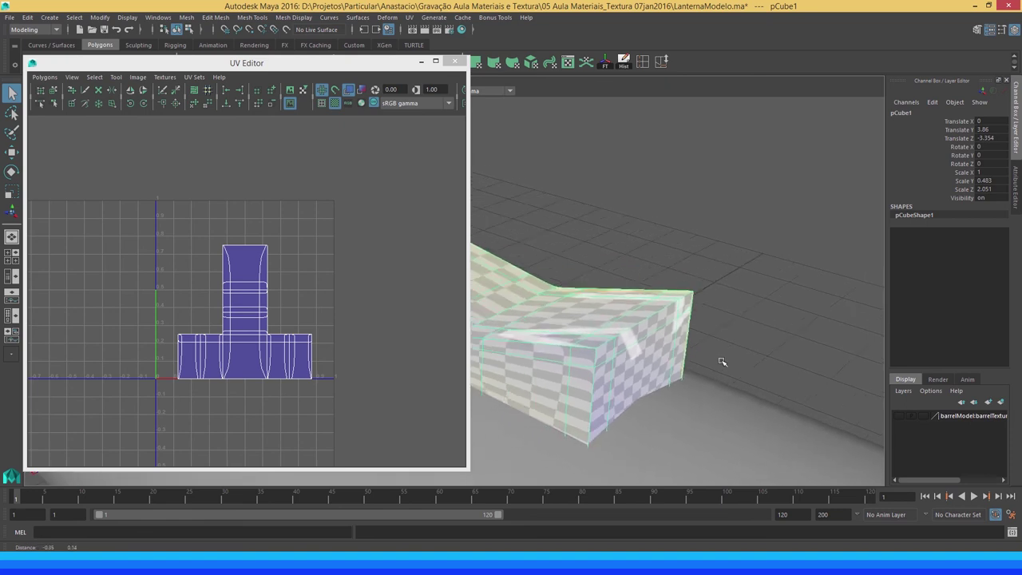
pyautogui.moveTo(780, 367)
pyautogui.keyDown('alt'); pyautogui.mouseDown()
pyautogui.moveTo(627, 276)
pyautogui.moveTo(741, 296)
pyautogui.moveTo(609, 306)
pyautogui.mouseUp(); pyautogui.keyUp('alt')
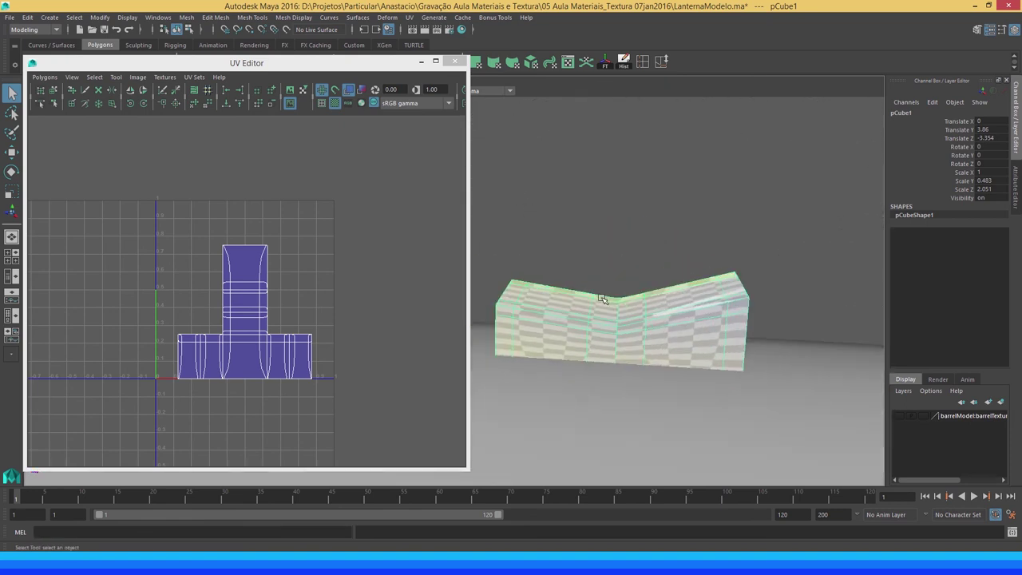
pyautogui.moveTo(649, 308)
pyautogui.keyDown('alt'); pyautogui.mouseDown(button='right')
pyautogui.moveTo(551, 272)
pyautogui.moveTo(619, 327)
pyautogui.moveTo(646, 295)
pyautogui.mouseUp(button='right'); pyautogui.keyUp('alt')
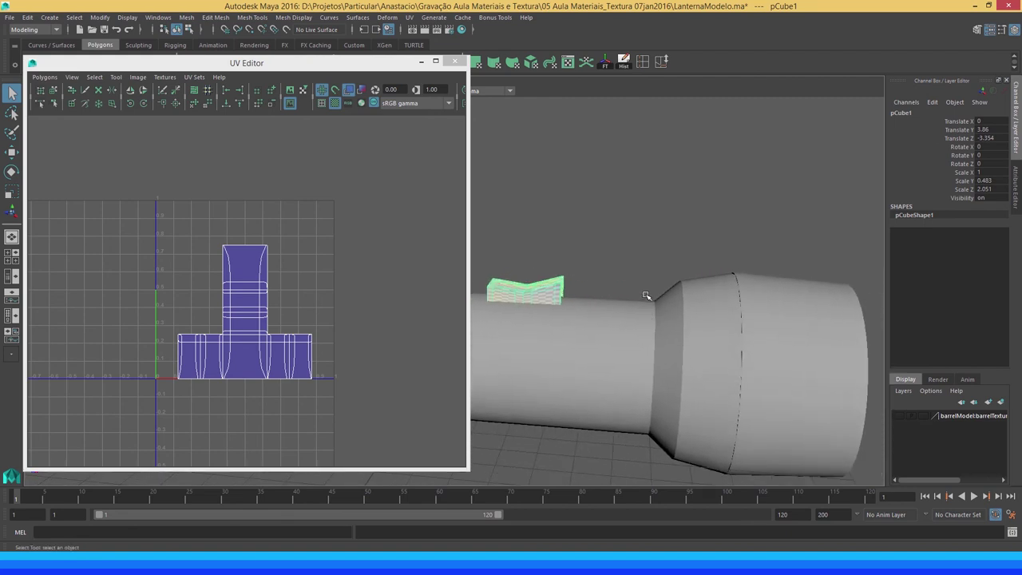
# Close the UV Editor and select the body, head cap and switch box together
pyautogui.click(454, 62)
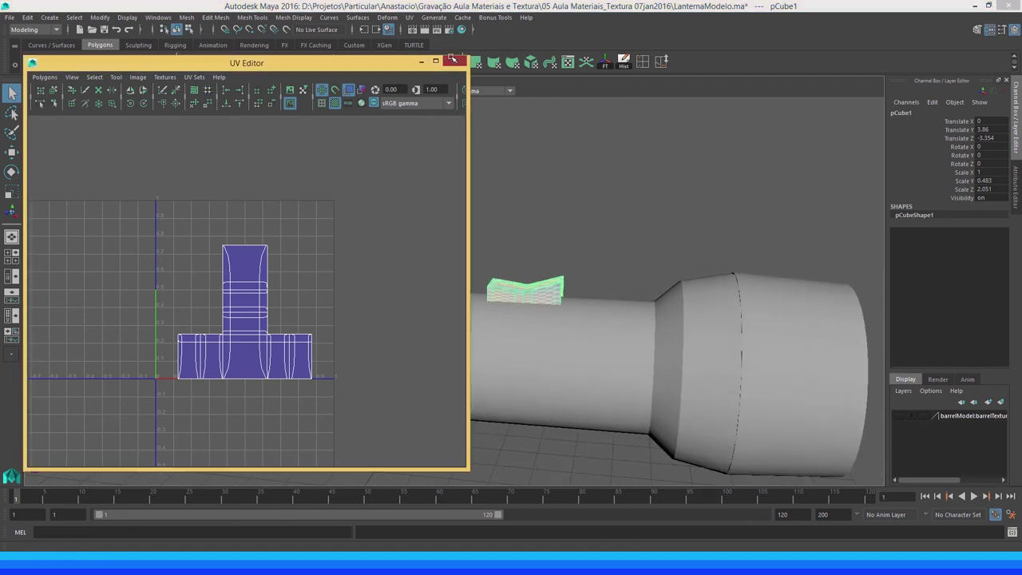
pyautogui.keyDown('alt'); pyautogui.moveTo(560, 262); pyautogui.dragTo(484, 245, button='right'); pyautogui.keyUp('alt')
pyautogui.keyDown('alt'); pyautogui.moveTo(484, 245); pyautogui.dragTo(500, 339); pyautogui.keyUp('alt')
pyautogui.click(500, 340)
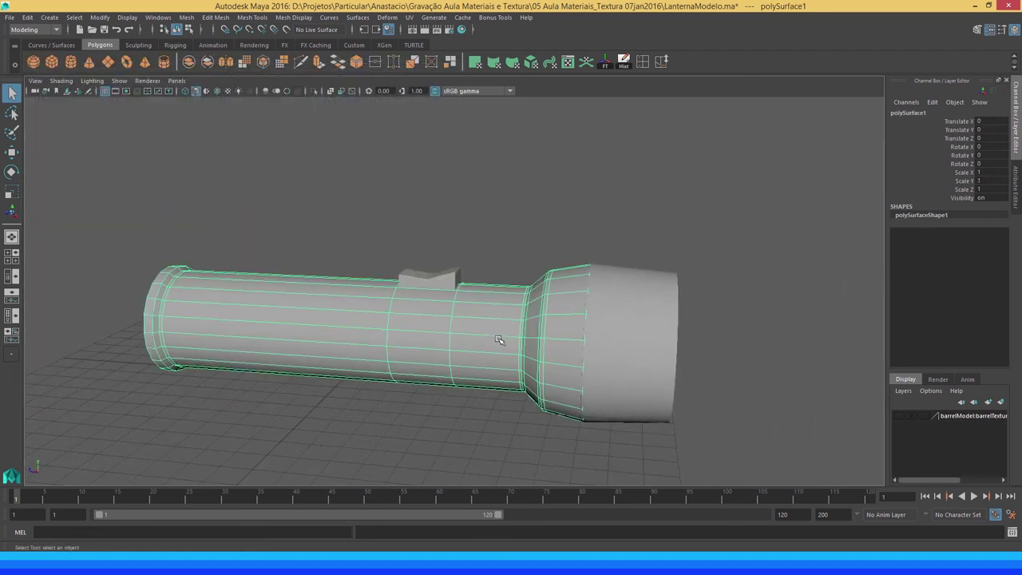
pyautogui.press('1')
pyautogui.click(619, 327)
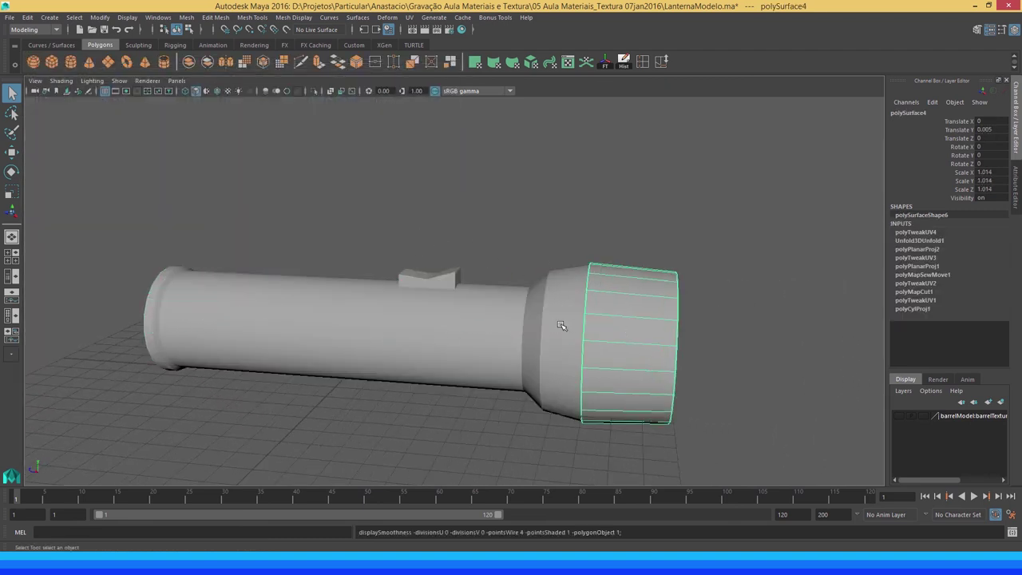
pyautogui.moveTo(376, 220); pyautogui.dragTo(729, 341)
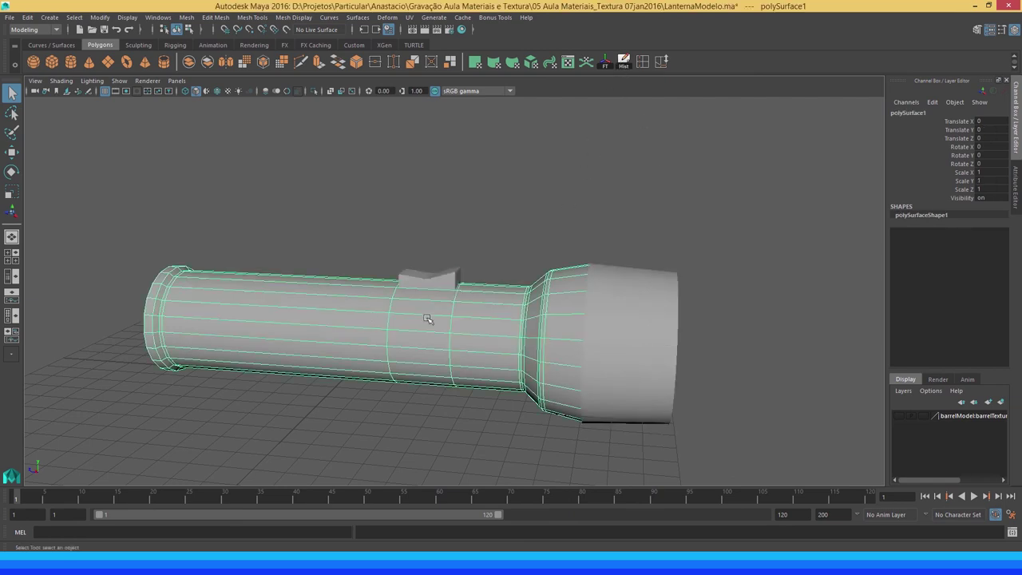
# Start a UV Snapshot of the body and browse to the scene file's folder
pyautogui.click(568, 61)
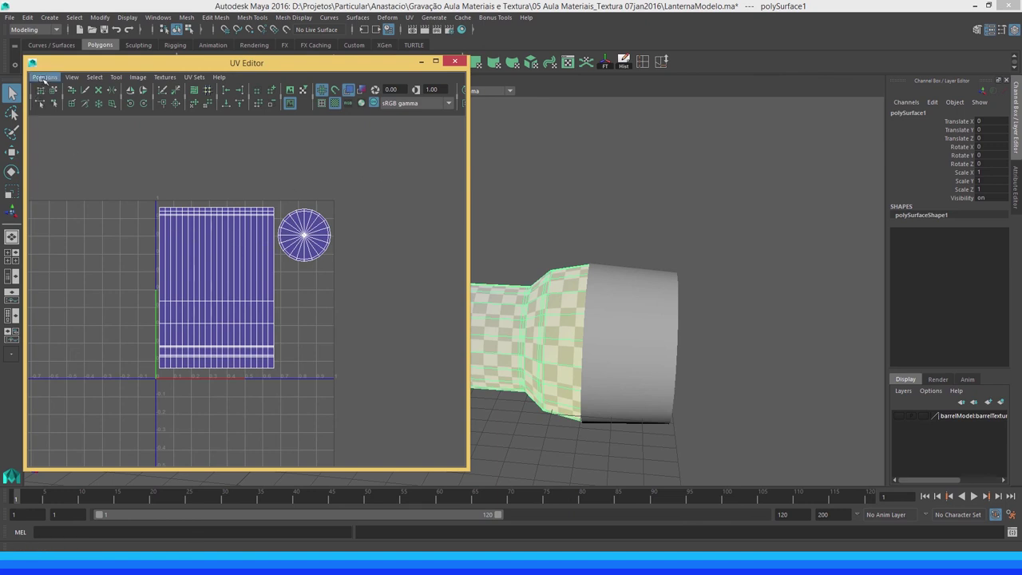
pyautogui.click(45, 77)
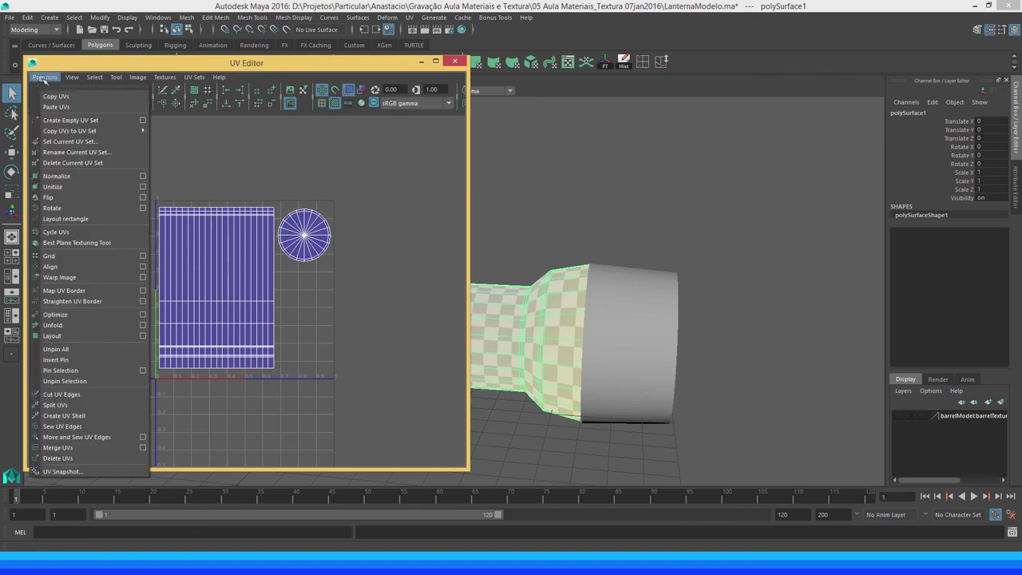
pyautogui.click(62, 471)
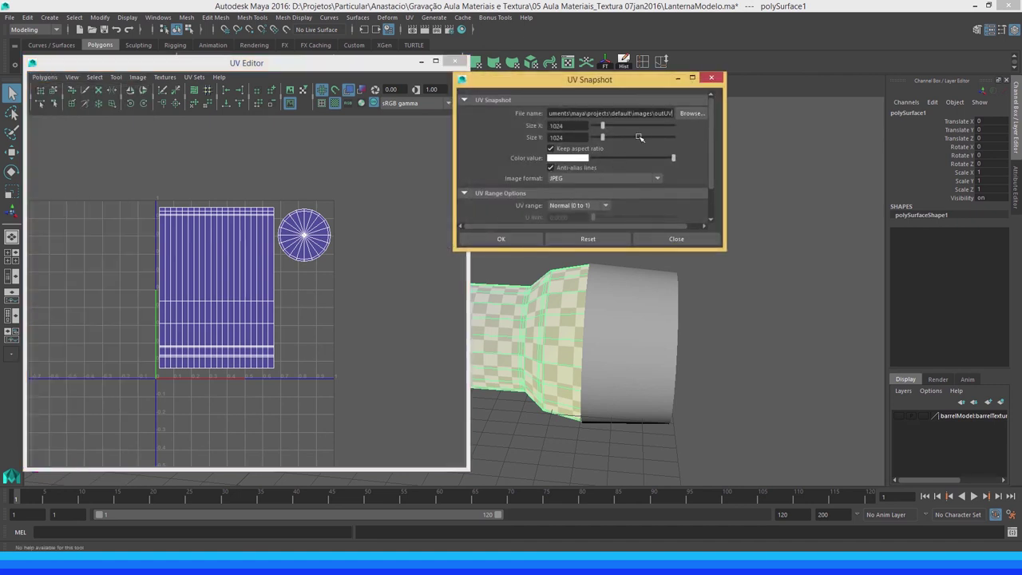
pyautogui.click(691, 113)
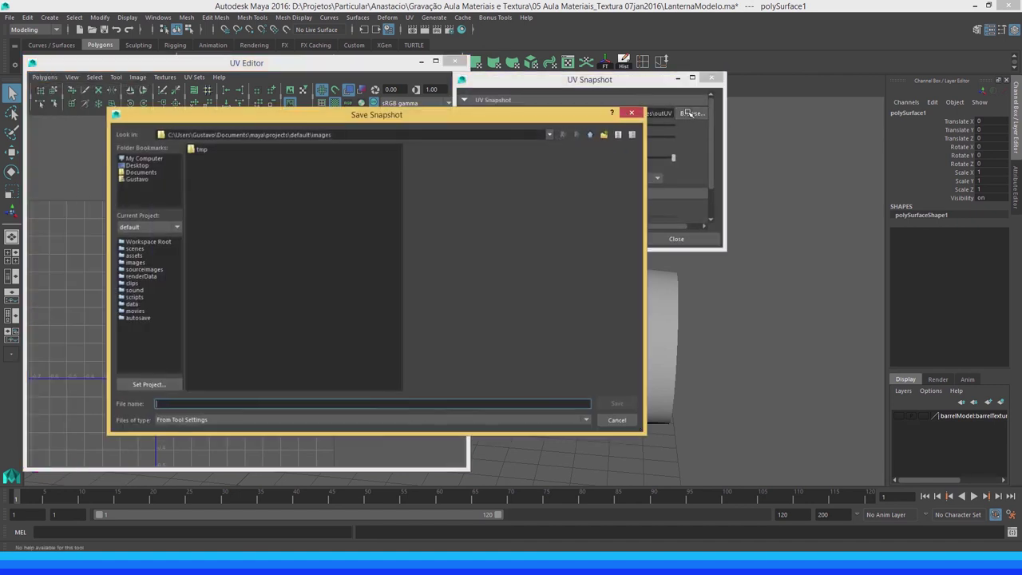
pyautogui.write('D:\\Projetos\\Particular\\Anastacio\\Gravação Aula Materiais e Textura\\05 Aula Materiais_Textura 07jan2016')
pyautogui.press('Return')
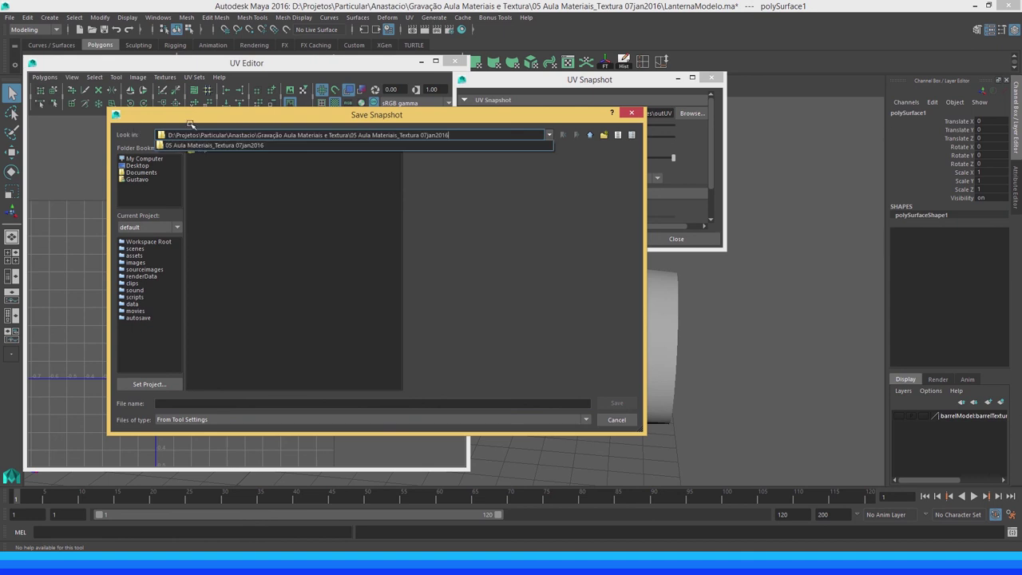
# Create a Textura folder and export the 1024 JPEG snapshot as UV_BaseLanterna
pyautogui.click(603, 135)
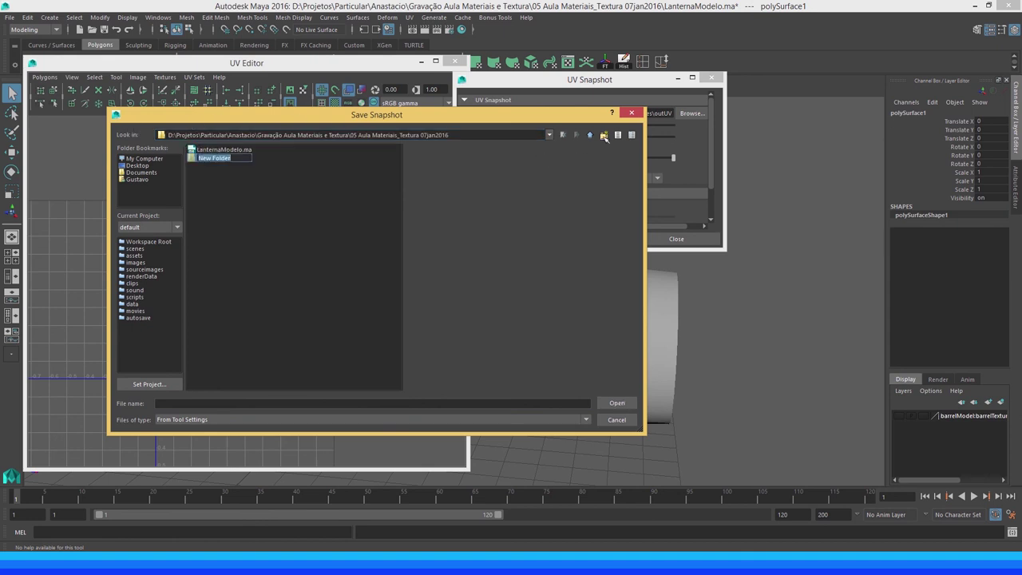
pyautogui.write('Textura')
pyautogui.press('Return')
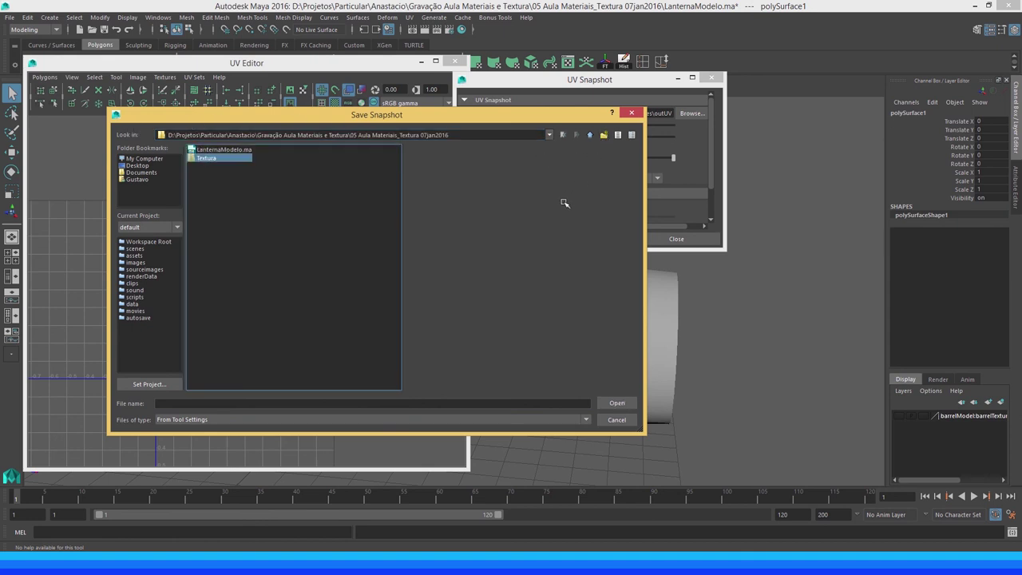
pyautogui.press('Return')
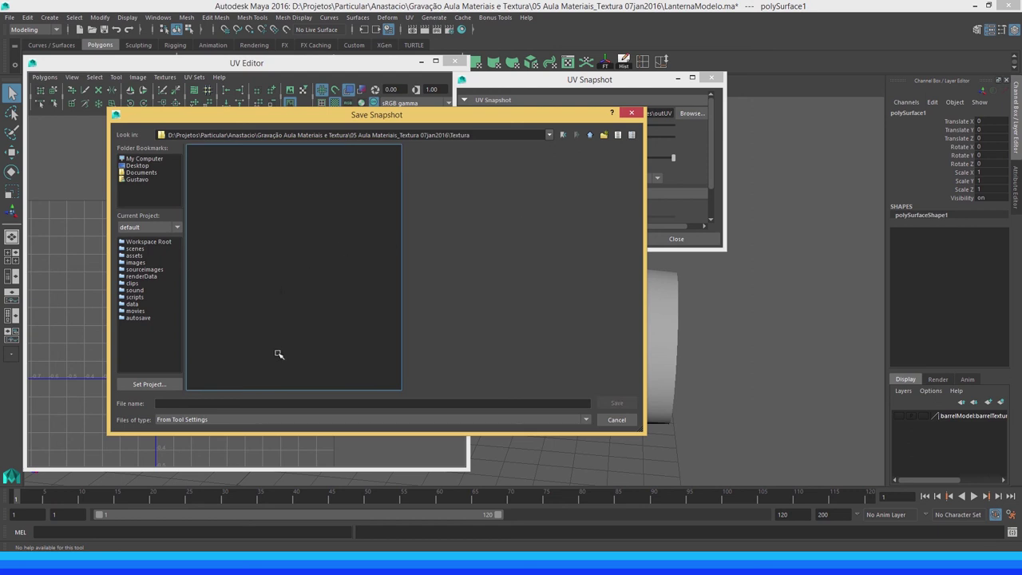
pyautogui.click(252, 405)
pyautogui.write('UV_BaseLanterna')
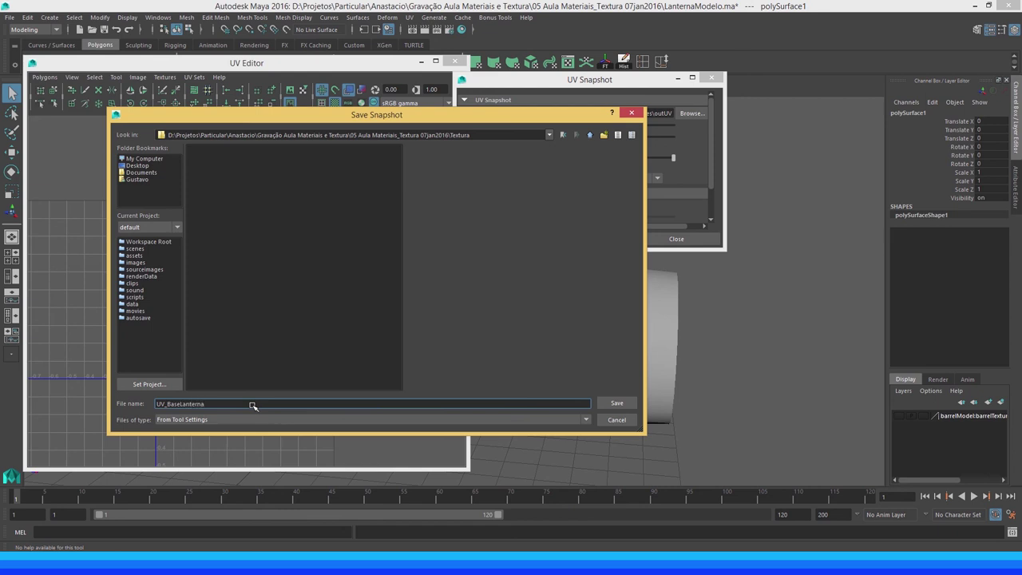
pyautogui.press('Return')
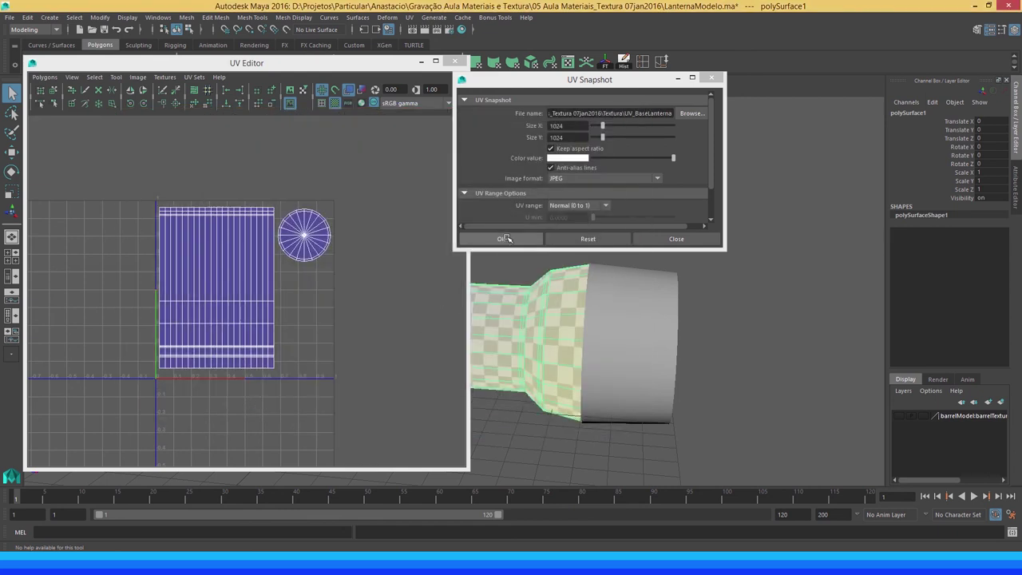
pyautogui.click(505, 240)
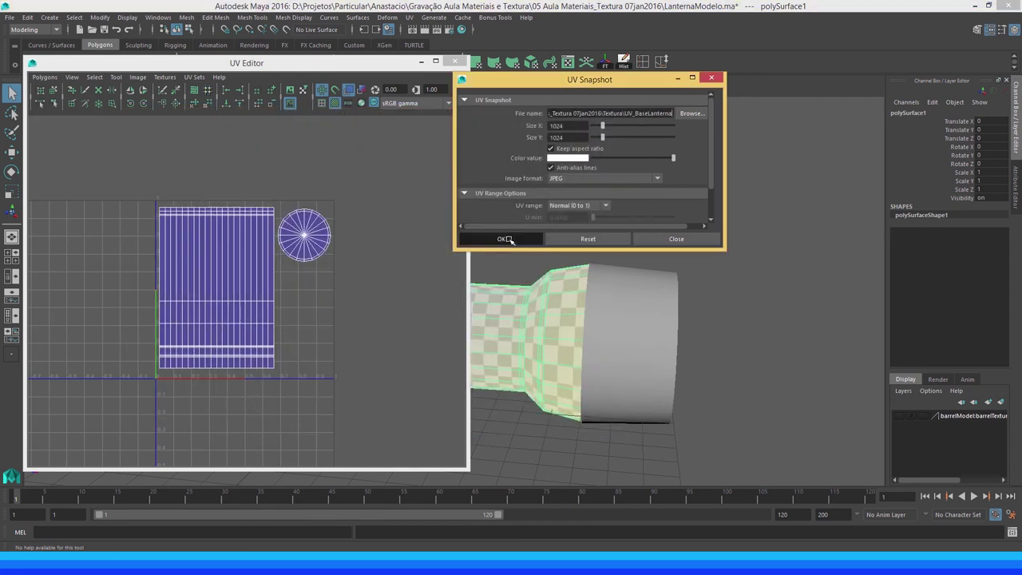
# Select the head cap, start a UV Snapshot, and browse to the scene folder
pyautogui.click(629, 332)
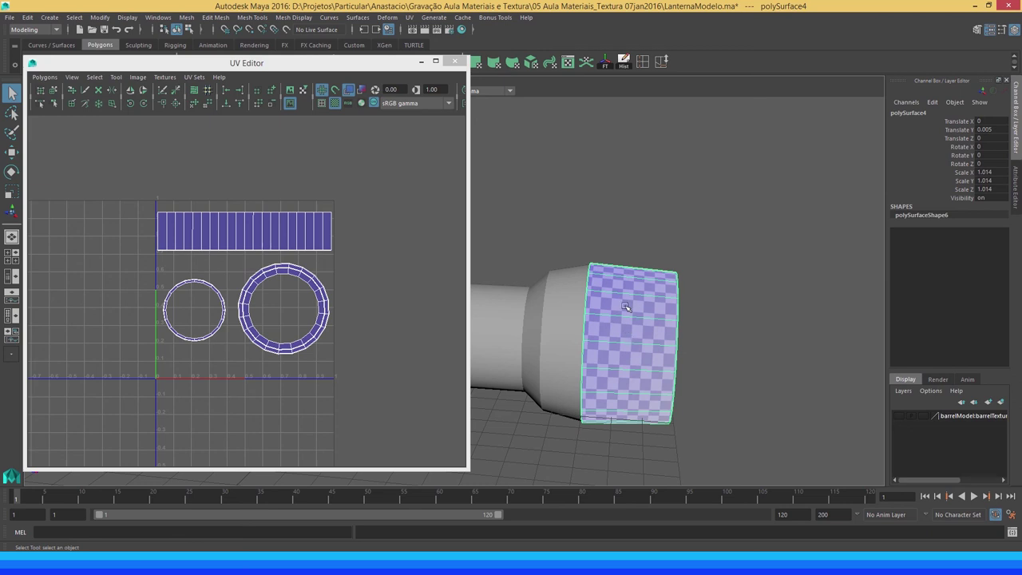
pyautogui.moveTo(626, 306)
pyautogui.keyDown('alt'); pyautogui.mouseDown()
pyautogui.moveTo(613, 331)
pyautogui.moveTo(615, 297)
pyautogui.mouseUp(); pyautogui.keyUp('alt')
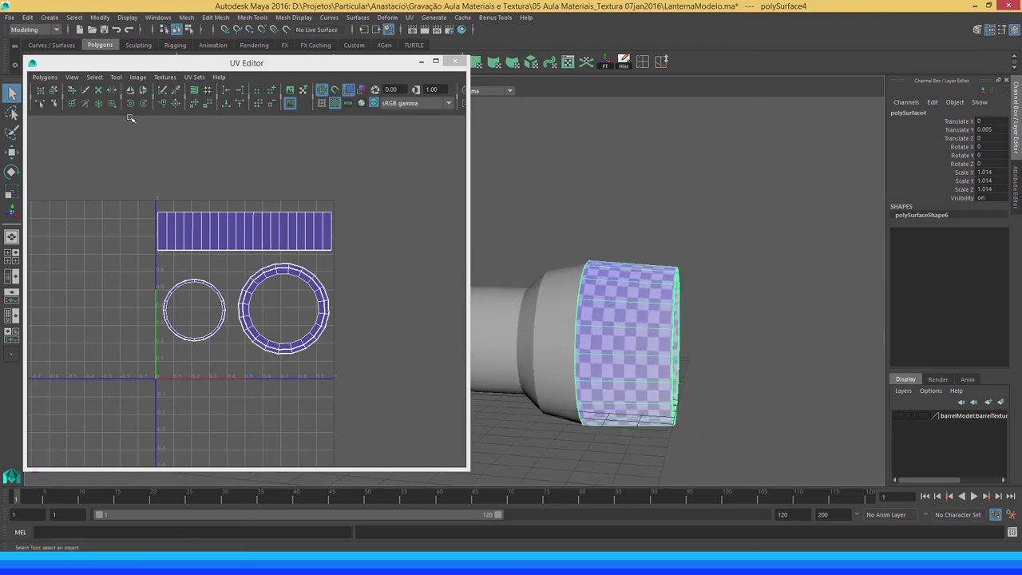
pyautogui.click(45, 77)
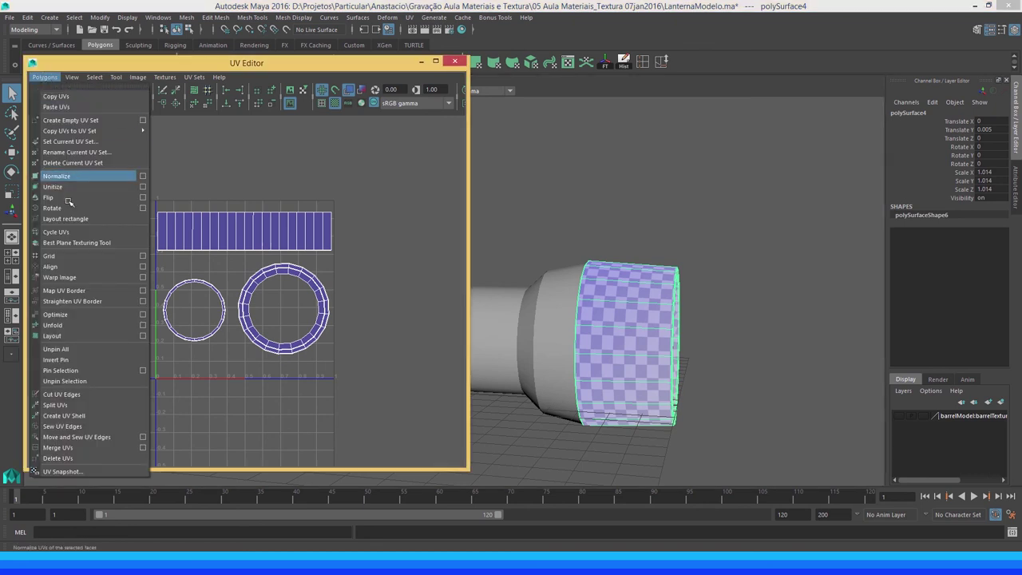
pyautogui.click(64, 471)
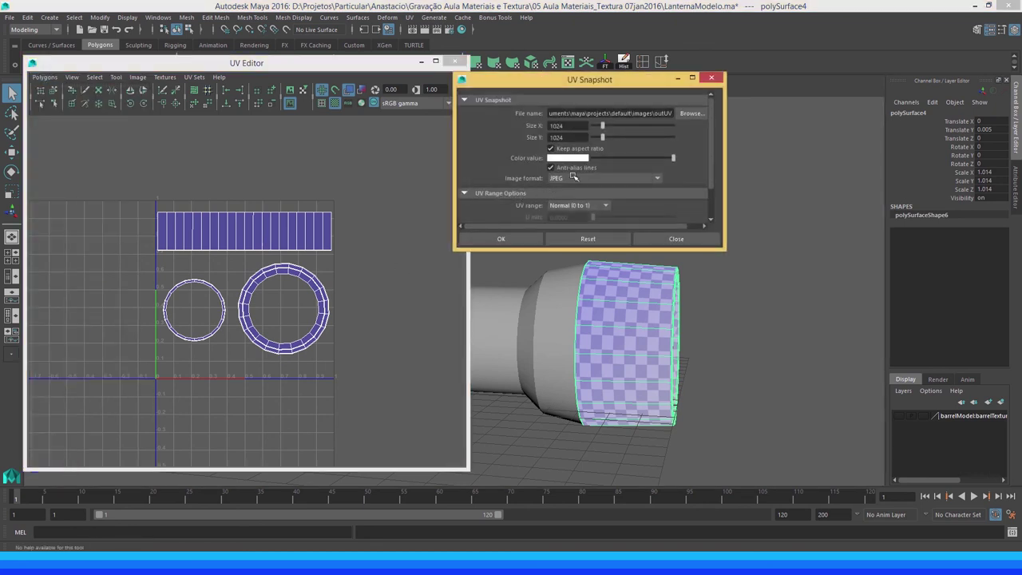
pyautogui.click(691, 113)
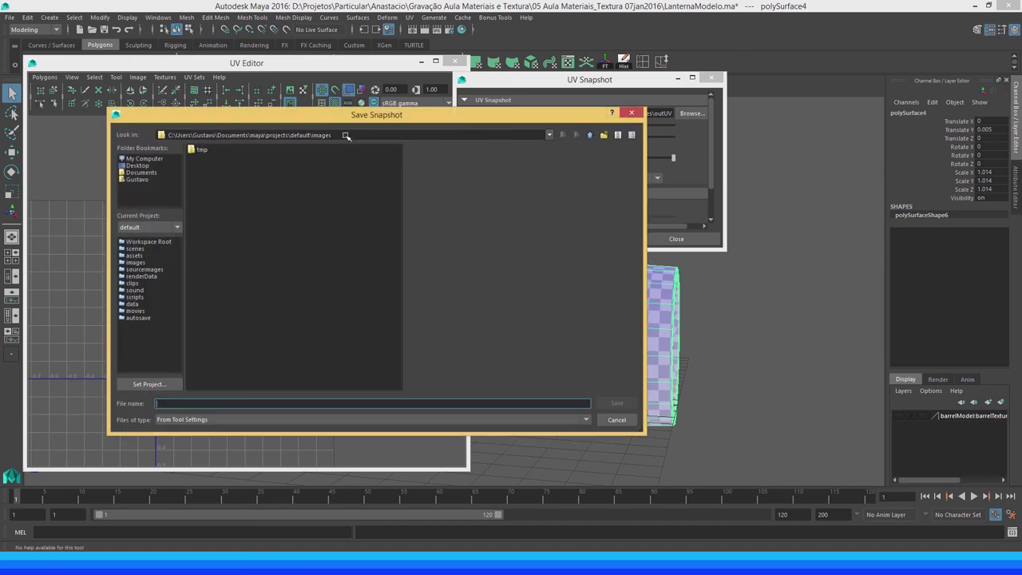
pyautogui.tripleClick(354, 135)
pyautogui.write('D:\\Projetos\\Particular\\Anastacio\\Gravação Aula Materiais e Textura\\05 Aula Materiais_Textura 07jan2016')
pyautogui.press('Return')
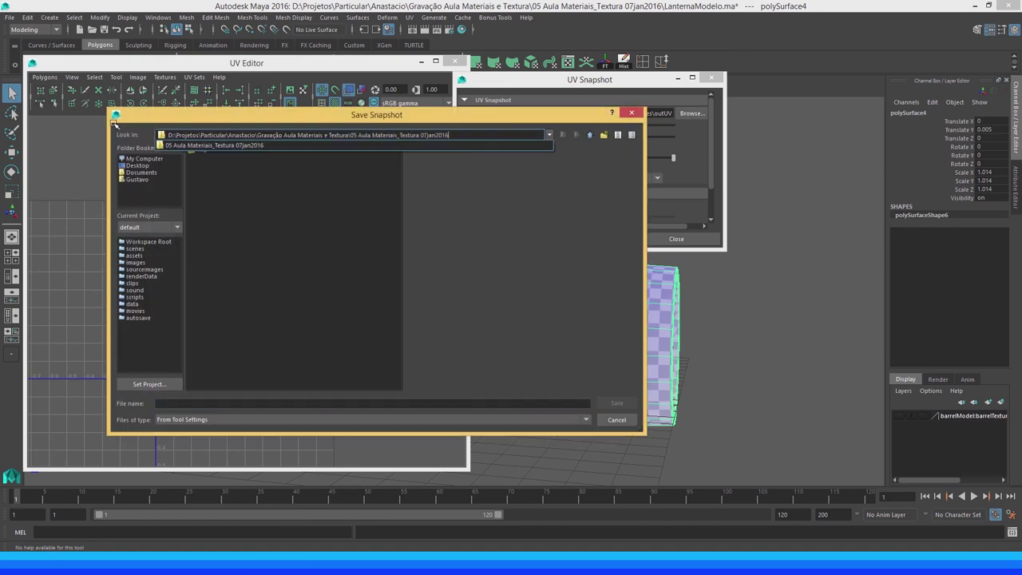
# Save the head cap snapshot as UV_PontaLanterna.jpg in the Textura folder
pyautogui.doubleClick(205, 150)
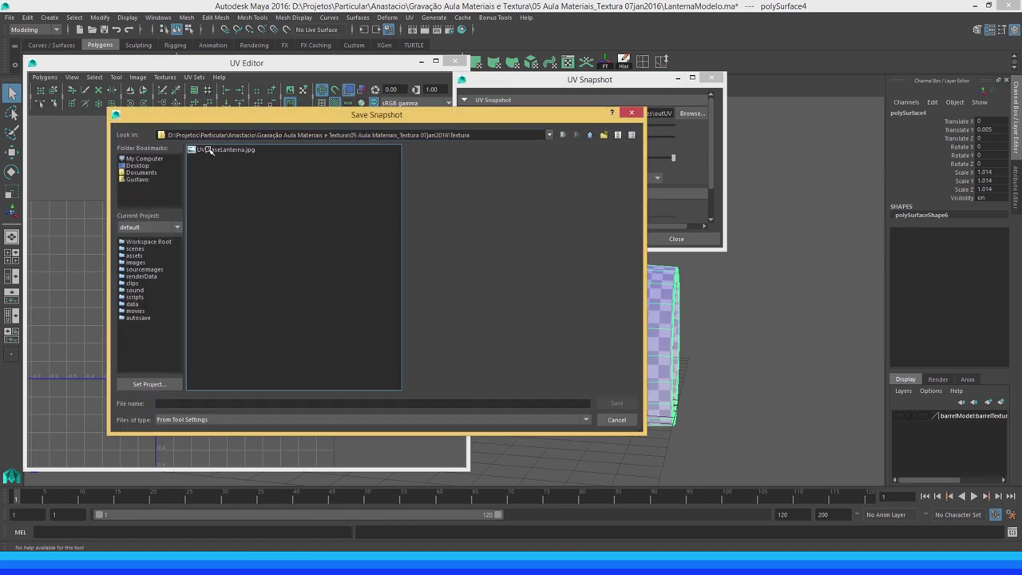
pyautogui.click(187, 402)
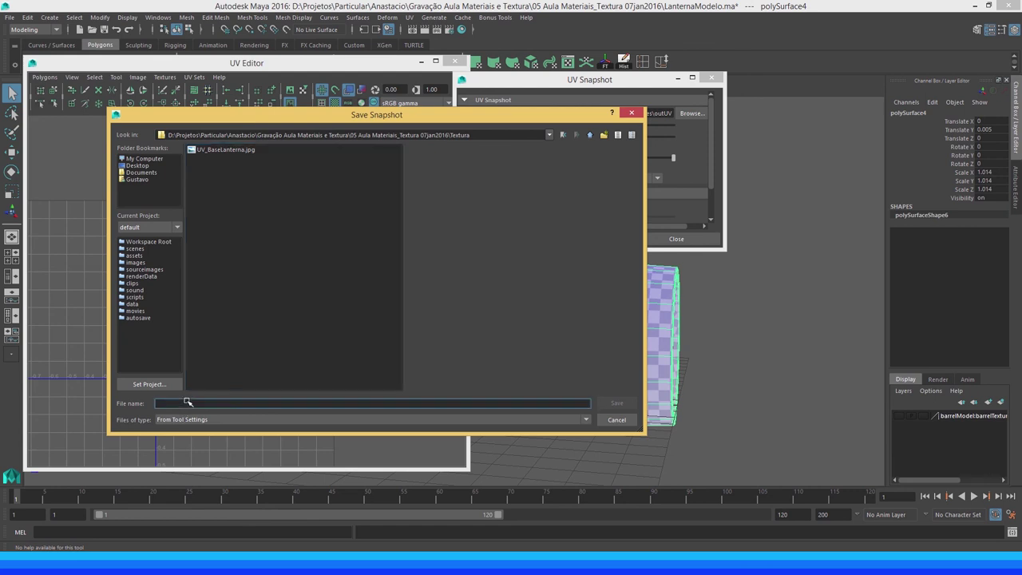
pyautogui.write('UV_')
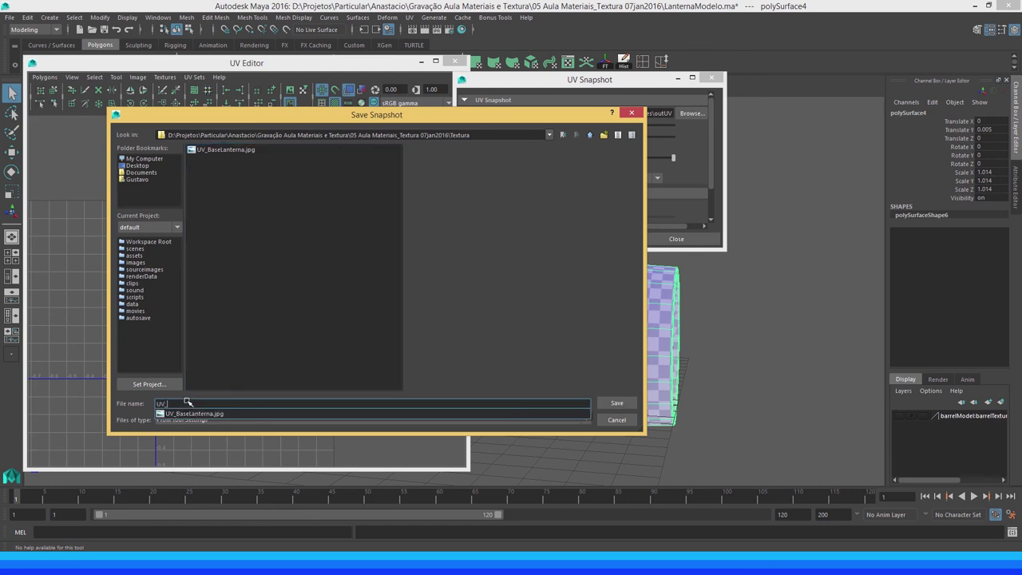
pyautogui.write('PontaLanterna')
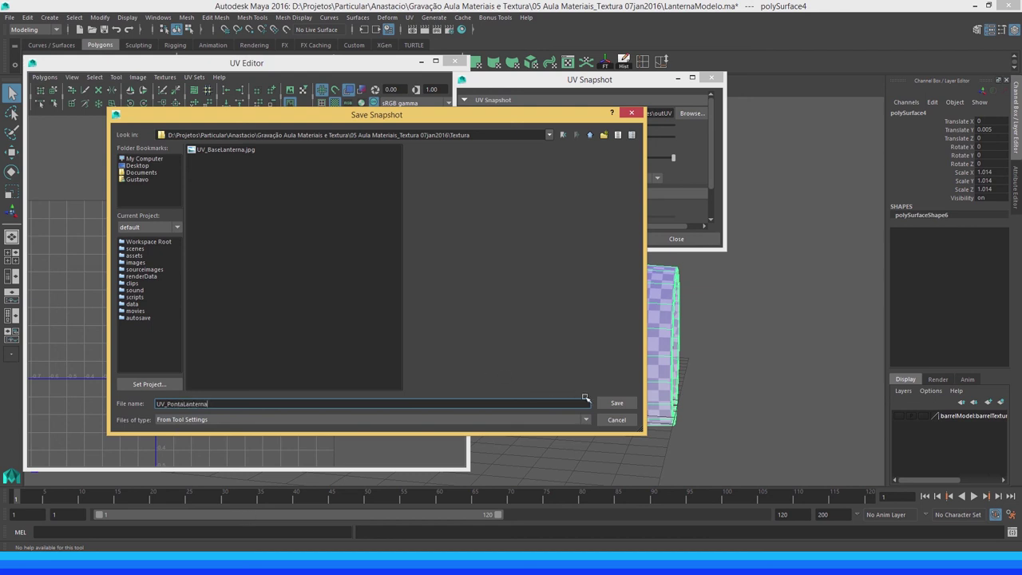
pyautogui.click(617, 403)
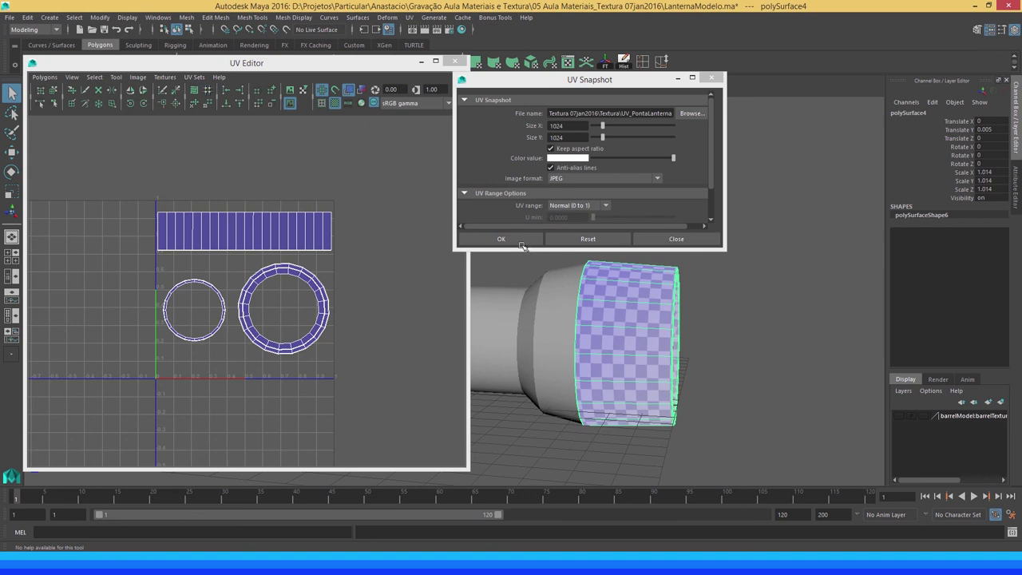
pyautogui.click(520, 243)
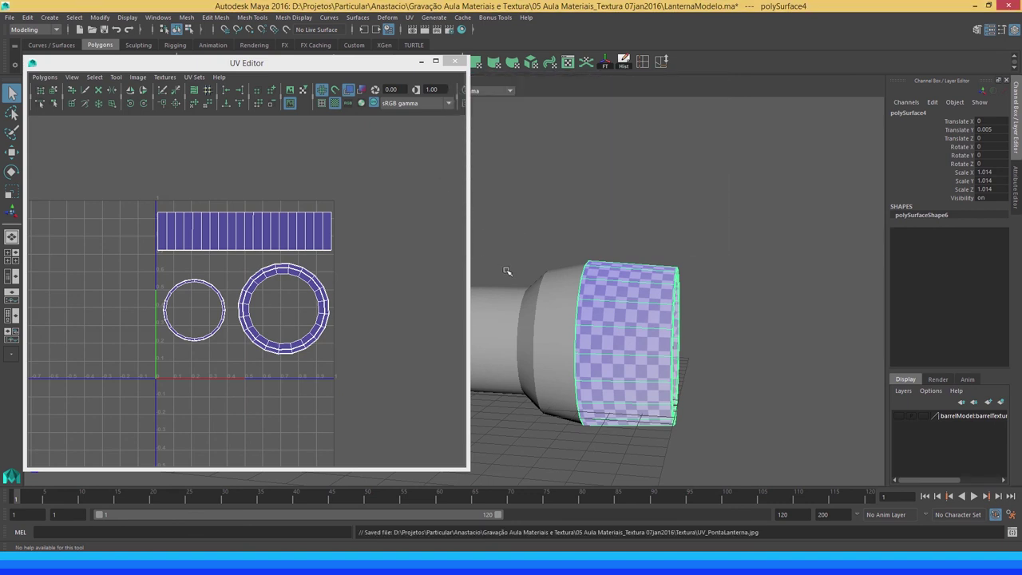
# Orbit around the flashlight and reselect the barrel body and head cap
pyautogui.keyDown('alt'); pyautogui.moveTo(513, 291); pyautogui.dragTo(626, 260); pyautogui.keyUp('alt')
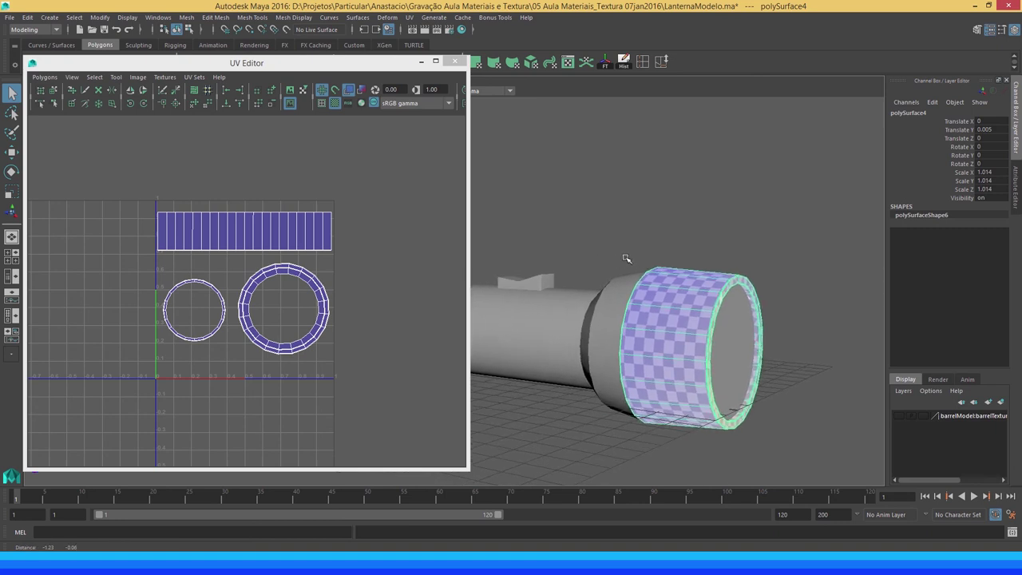
pyautogui.click(586, 318)
pyautogui.click(669, 334)
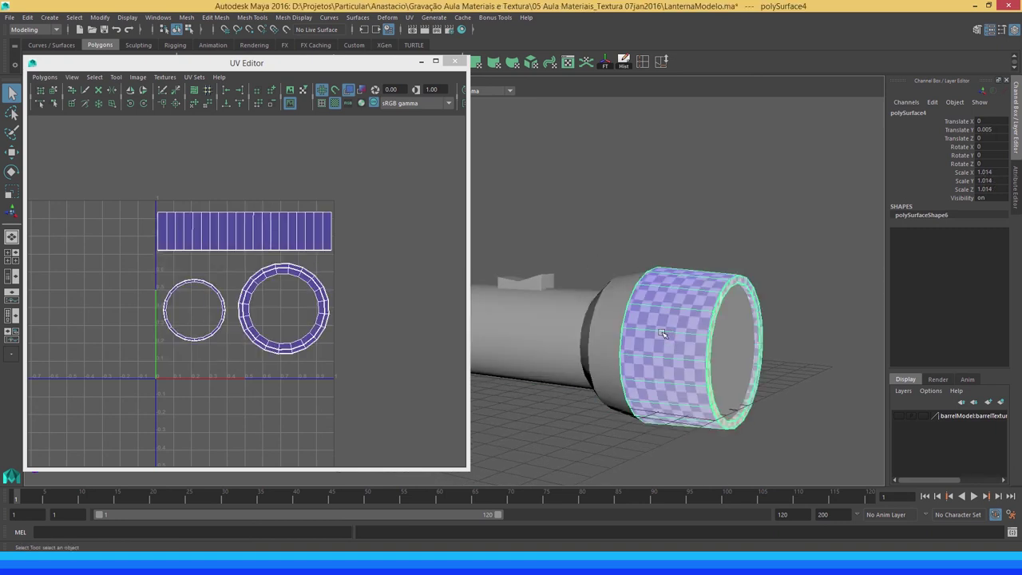